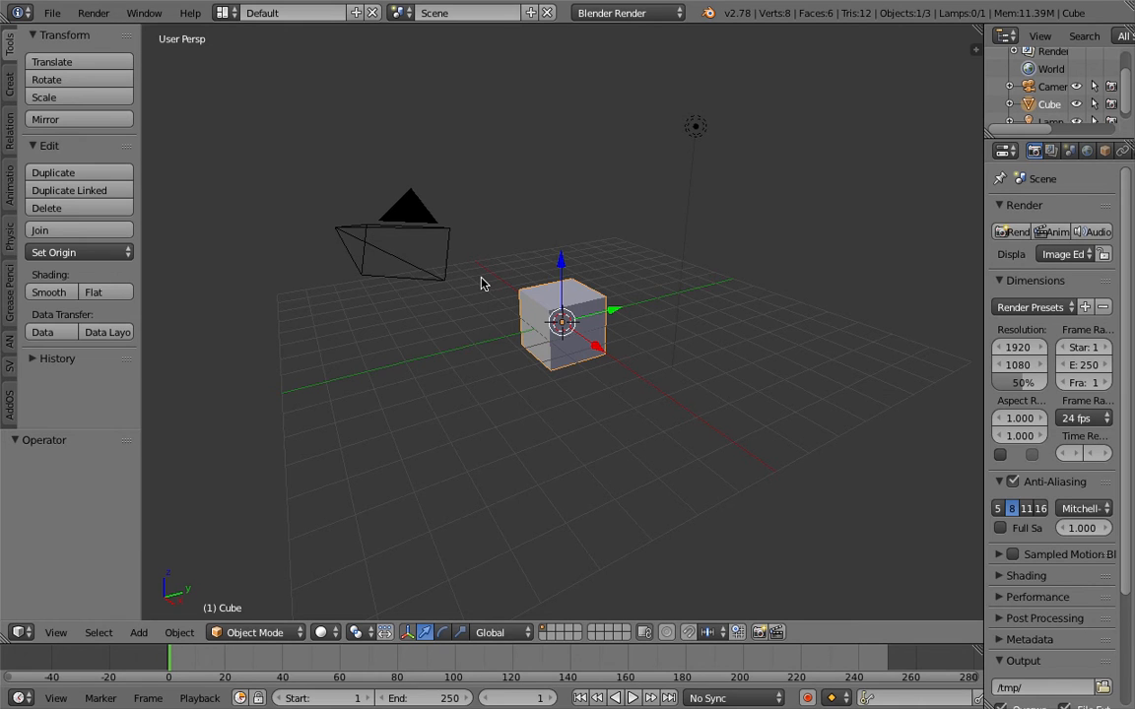
Scale the default cube up to about 2.07 times its size.
{"action": "middle_click_drag", "start_coordinate": [542, 295], "coordinate": [575, 278]}
{"action": "scroll", "coordinate": [552, 279], "scroll_direction": "up", "scroll_amount": 4}
{"action": "middle_click_drag", "start_coordinate": [613, 328], "coordinate": [680, 354]}
{"action": "key", "text": "s"}
{"action": "left_click", "coordinate": [622, 375]}
{"action": "scroll", "coordinate": [623, 374], "scroll_direction": "down", "scroll_amount": 6}
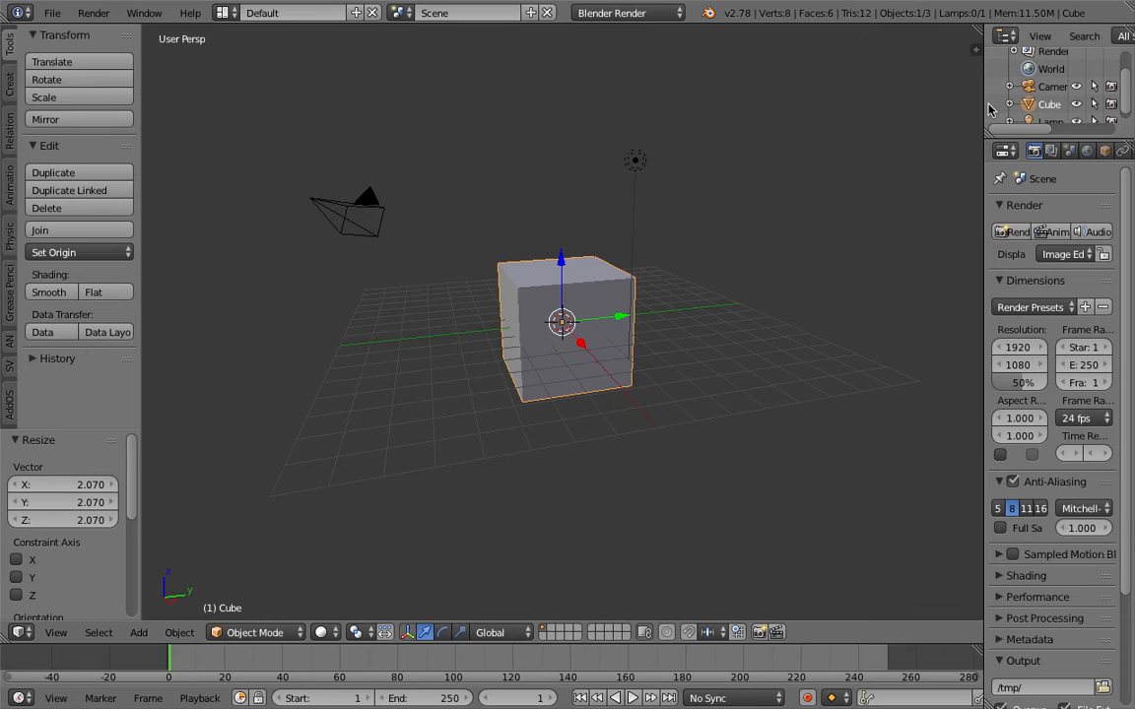
Widen the outliner and properties editors and make the outliner taller.
{"action": "left_click_drag", "start_coordinate": [983, 102], "coordinate": [866, 103]}
{"action": "left_click_drag", "start_coordinate": [970, 144], "coordinate": [970, 215]}
{"action": "middle_click_drag", "start_coordinate": [656, 251], "coordinate": [523, 305]}
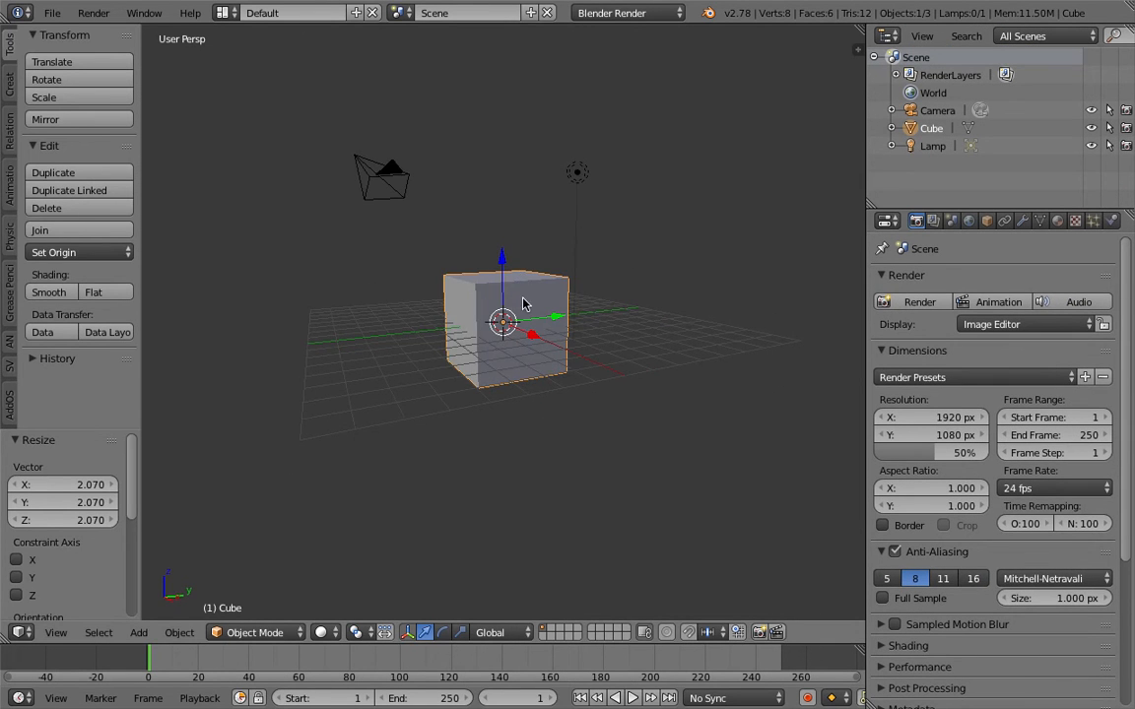
Duplicate the cube, place the copy beside the original, and scale the copy to about 0.7 of its size.
{"action": "key", "text": "g"}
{"action": "right_click", "coordinate": [533, 362]}
{"action": "key", "text": "shift+d"}
{"action": "left_click", "coordinate": [778, 322]}
{"action": "key", "text": "s"}
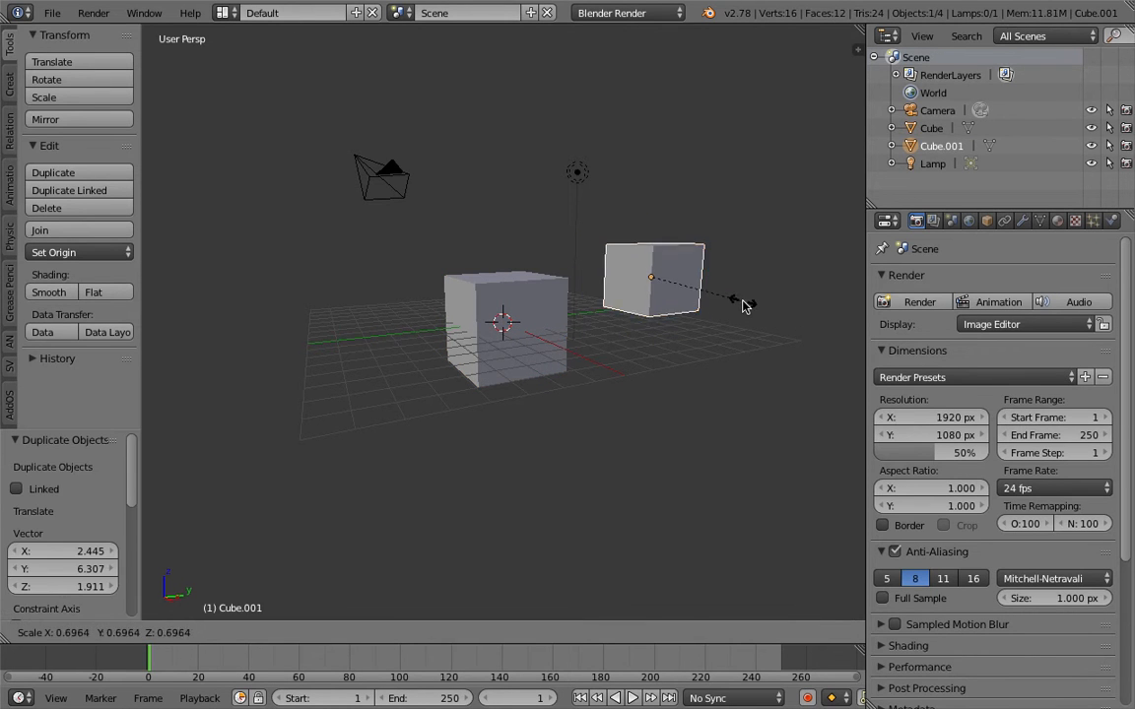
{"action": "left_click", "coordinate": [709, 314]}
Move the smaller cube so that it overlaps an upper corner of the larger cube.
{"action": "key", "text": "g"}
{"action": "left_click", "coordinate": [672, 323]}
{"action": "middle_click_drag", "start_coordinate": [672, 323], "coordinate": [723, 318]}
{"action": "key", "text": "g"}
{"action": "left_click", "coordinate": [615, 456]}
{"action": "key", "text": "g"}
{"action": "left_click", "coordinate": [708, 283]}
Add a Boolean modifier to the larger cube with Cube.001 as its object.
{"action": "right_click", "coordinate": [487, 309]}
{"action": "scroll", "coordinate": [491, 312], "scroll_direction": "up", "scroll_amount": 4}
{"action": "middle_click_drag", "start_coordinate": [528, 300], "coordinate": [489, 385]}
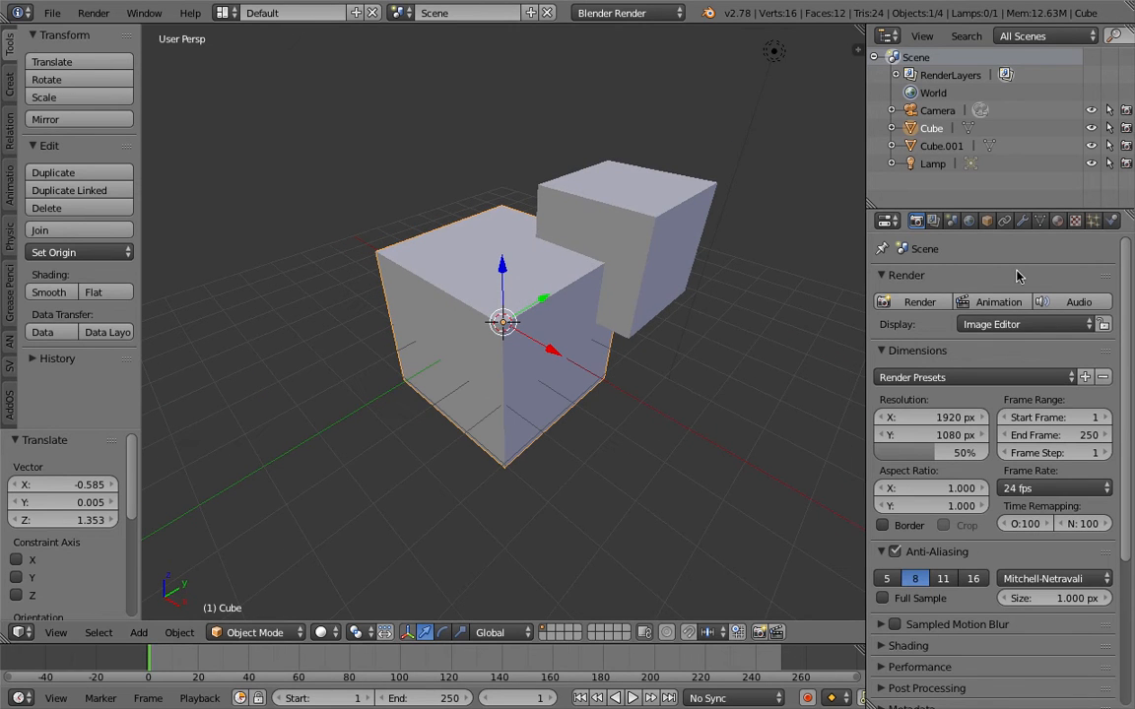
{"action": "left_click", "coordinate": [1021, 221]}
{"action": "left_click", "coordinate": [1021, 279]}
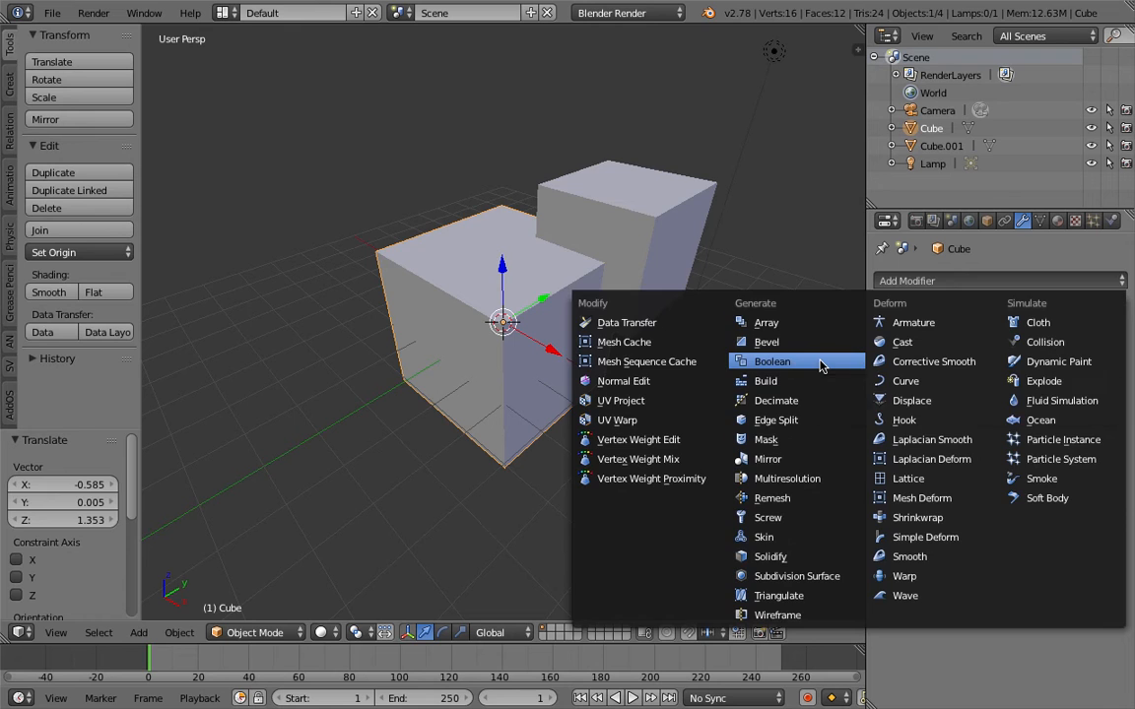
{"action": "left_click", "coordinate": [821, 363]}
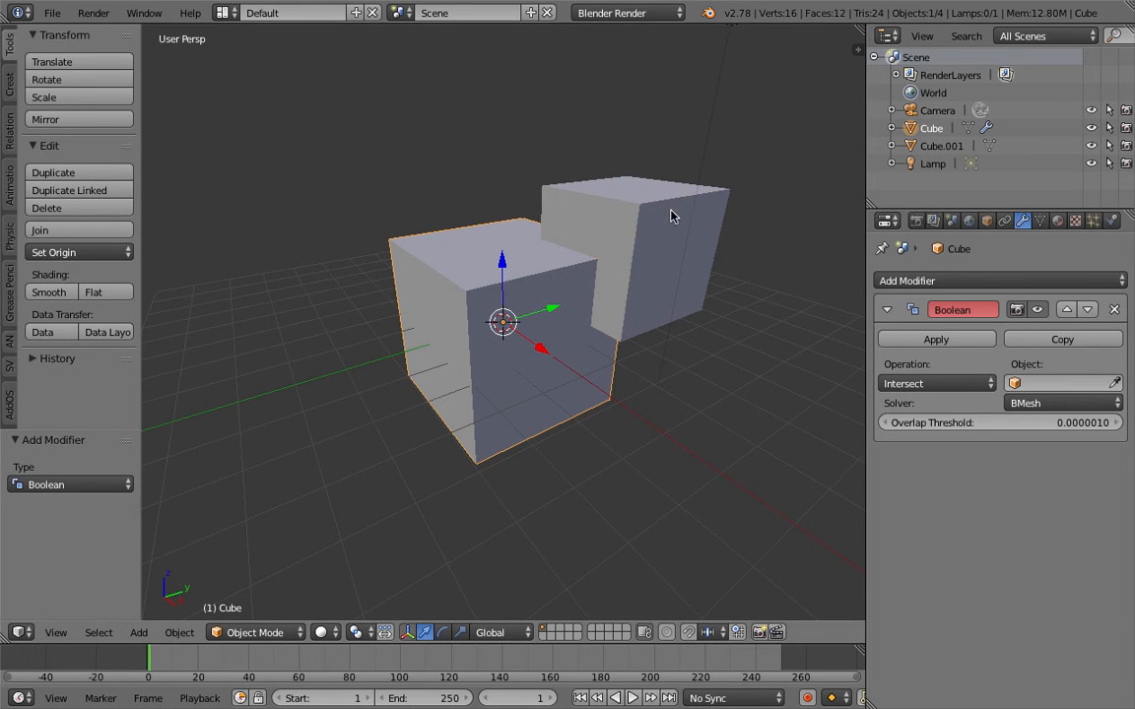
{"action": "left_click", "coordinate": [1025, 383]}
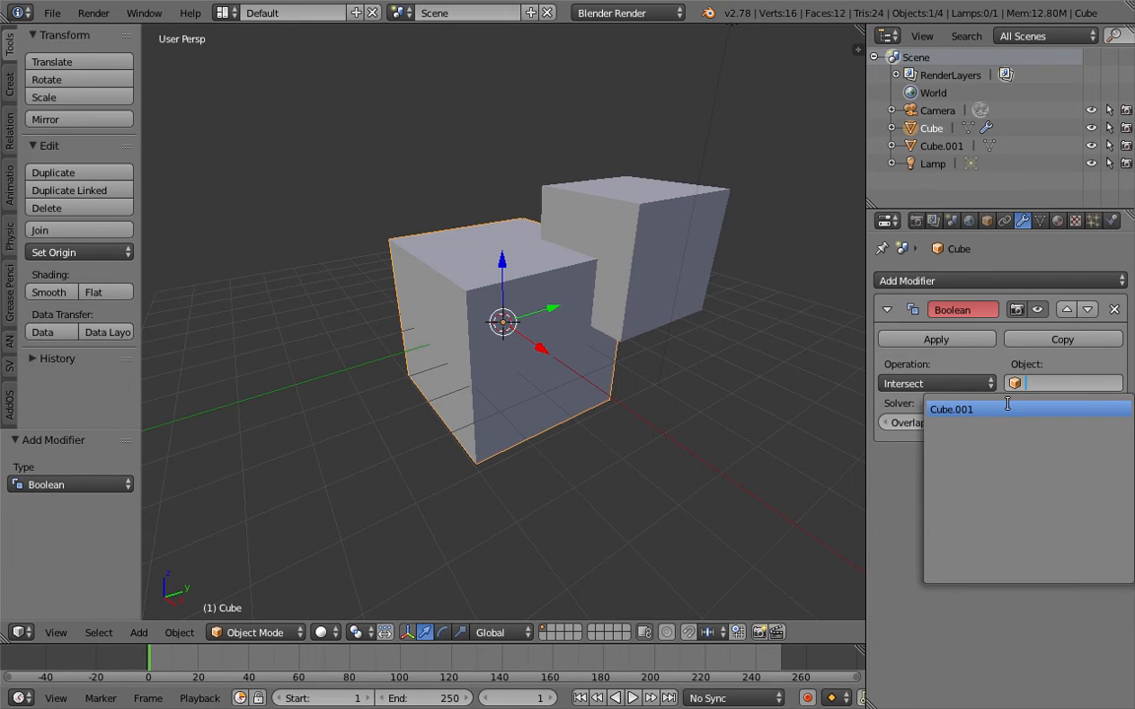
{"action": "left_click", "coordinate": [1007, 408]}
Show the scene in wireframe and sketch two overlapping circles with a hatched intersection using the Grease Pencil.
{"action": "key", "text": "z"}
{"action": "key", "text": "z"}
{"action": "middle_click_drag", "start_coordinate": [685, 277], "coordinate": [675, 276]}
{"action": "key", "text": "z"}
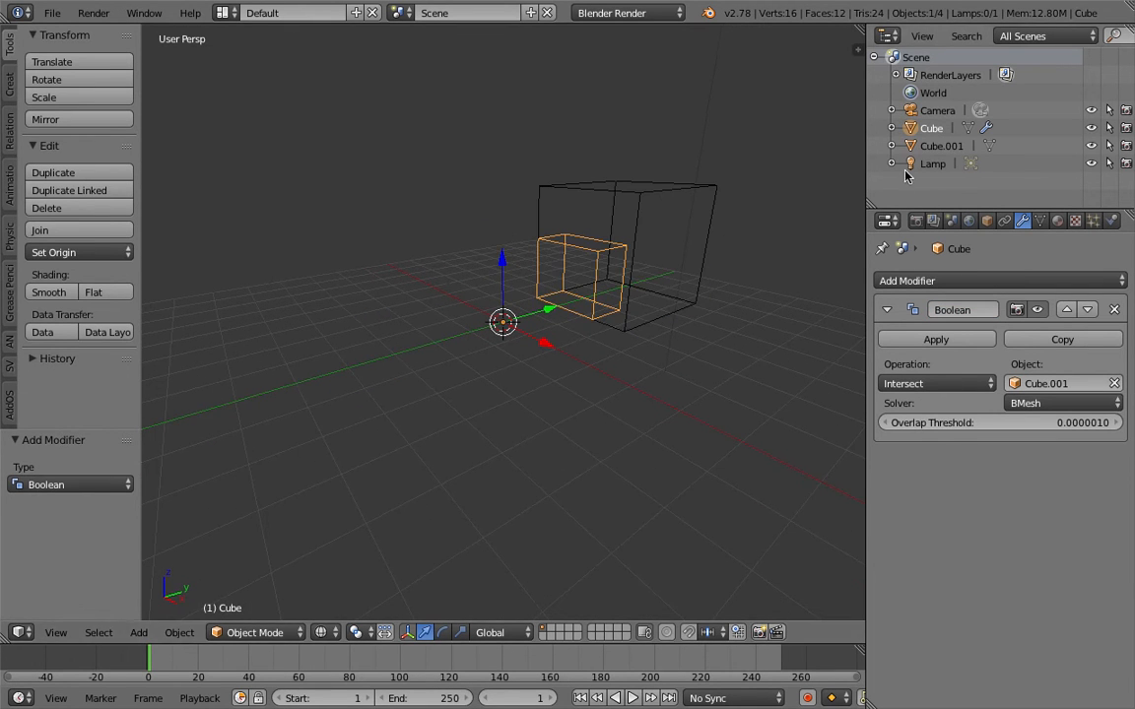
{"action": "middle_click_drag", "start_coordinate": [753, 368], "coordinate": [589, 345]}
{"action": "left_click_drag", "start_coordinate": [608, 349], "coordinate": [591, 414]}
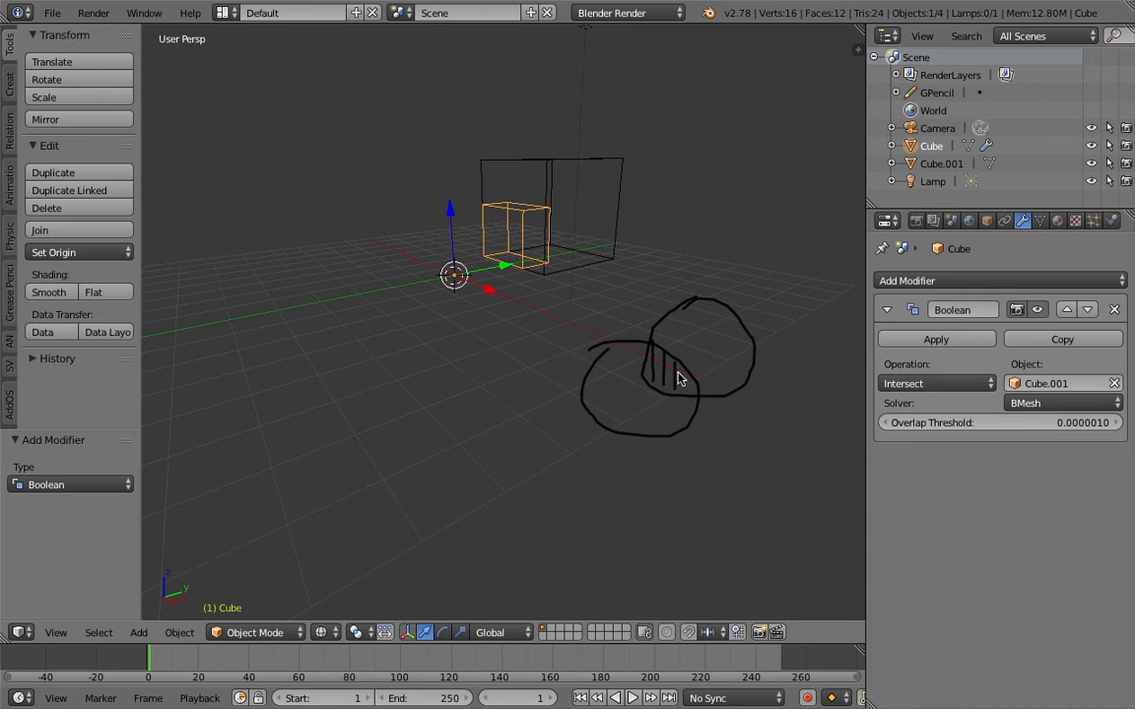
Set the Boolean operation to Union and sketch a merged outline of two circles with the Grease Pencil.
{"action": "left_click", "coordinate": [936, 383]}
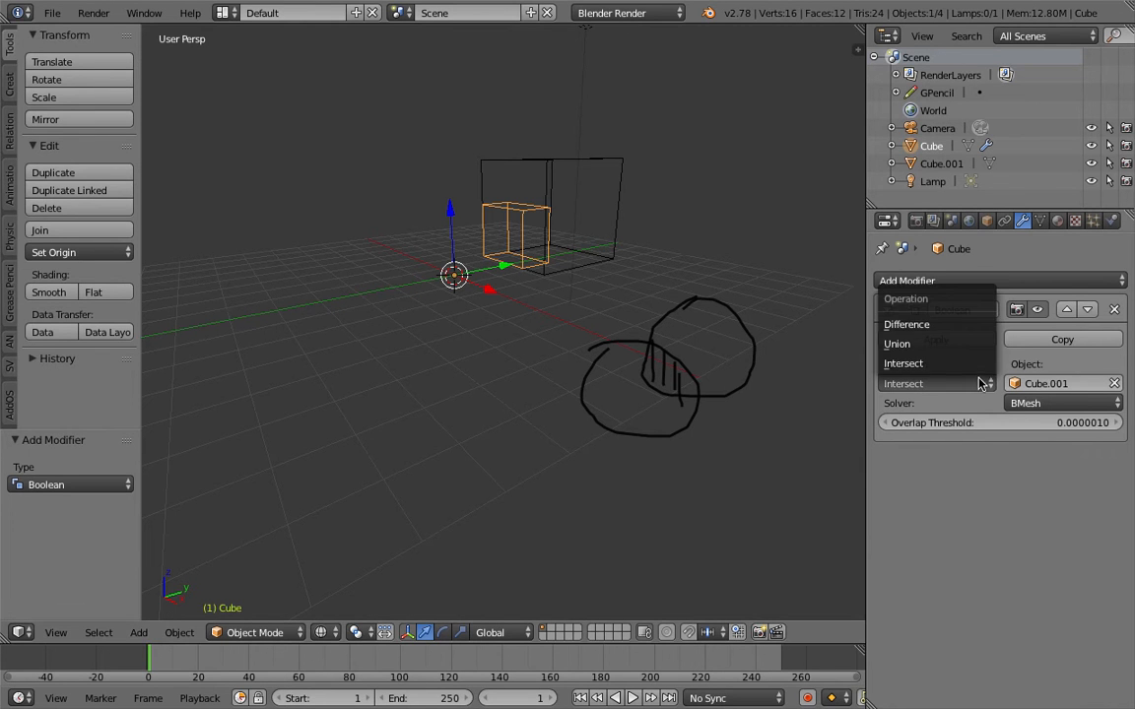
{"action": "left_click", "coordinate": [963, 345]}
{"action": "scroll", "coordinate": [694, 386], "scroll_direction": "down", "scroll_amount": 2, "text": "shift"}
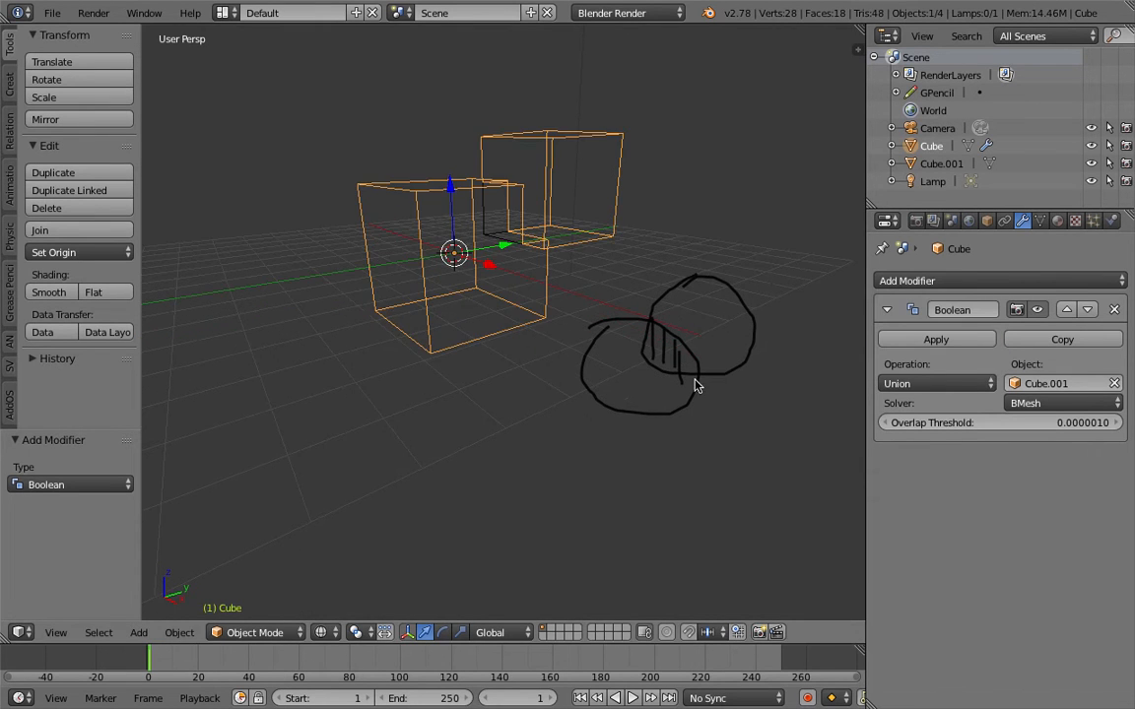
{"action": "scroll", "coordinate": [701, 425], "scroll_direction": "down", "scroll_amount": 2}
{"action": "left_click_drag", "start_coordinate": [655, 386], "coordinate": [695, 450]}
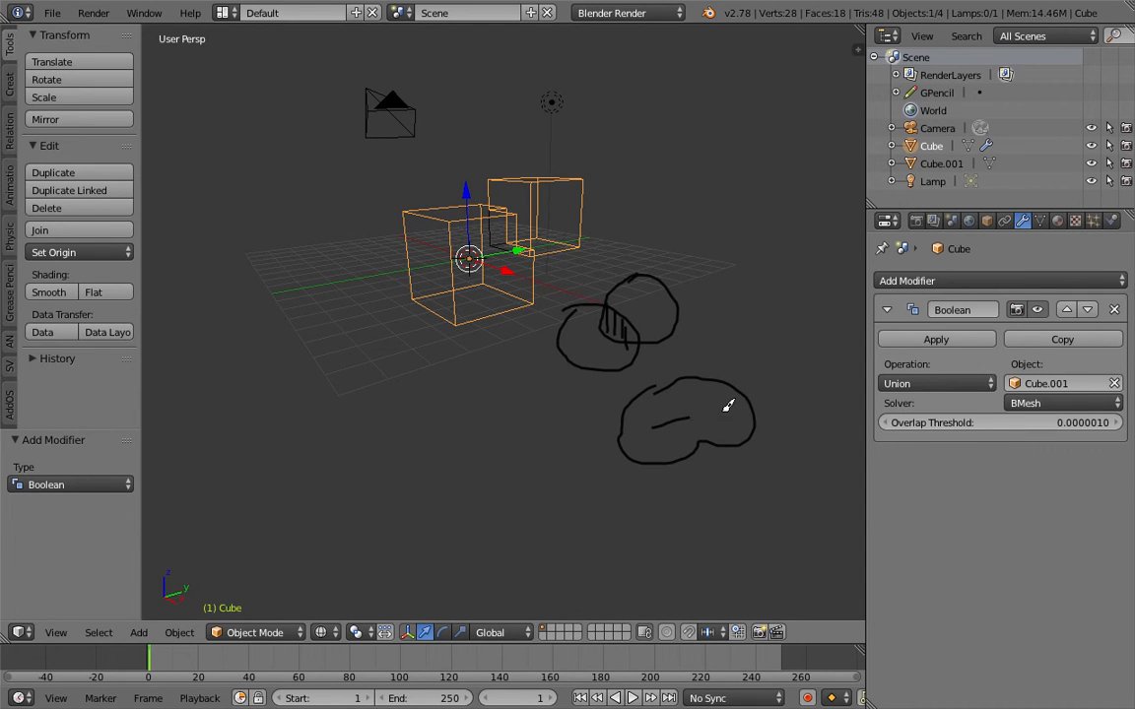
Set the Boolean operation to Difference.
{"action": "left_click", "coordinate": [957, 384]}
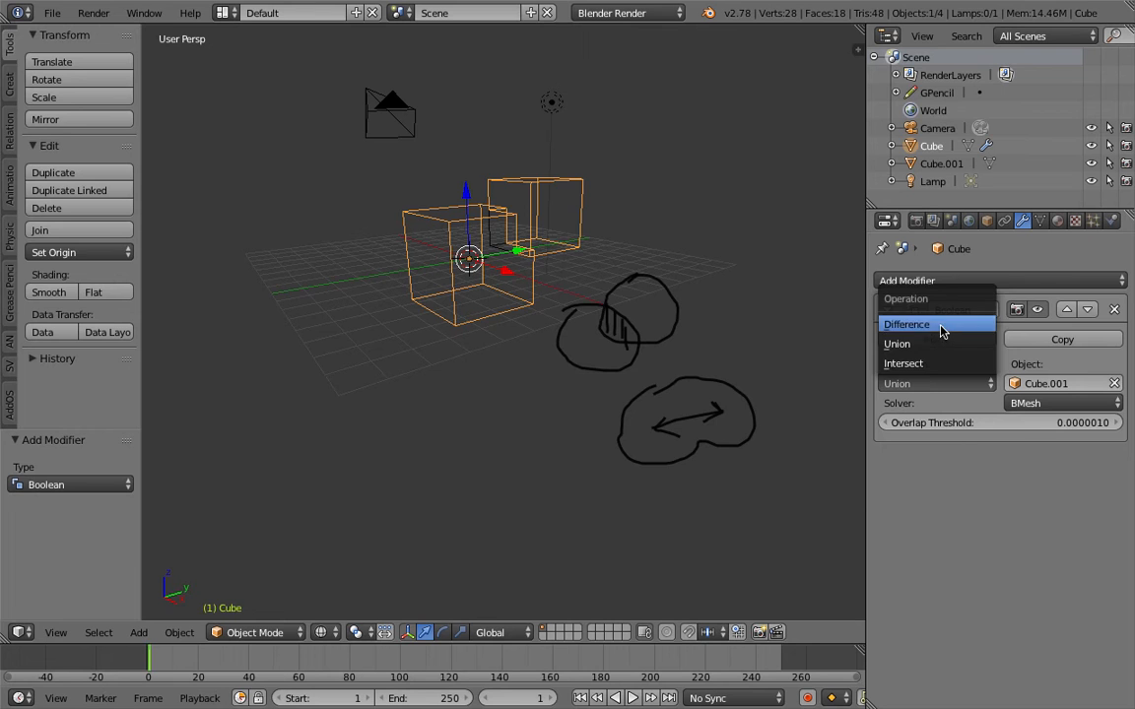
{"action": "left_click", "coordinate": [942, 325]}
{"action": "middle_click_drag", "start_coordinate": [651, 322], "coordinate": [630, 295]}
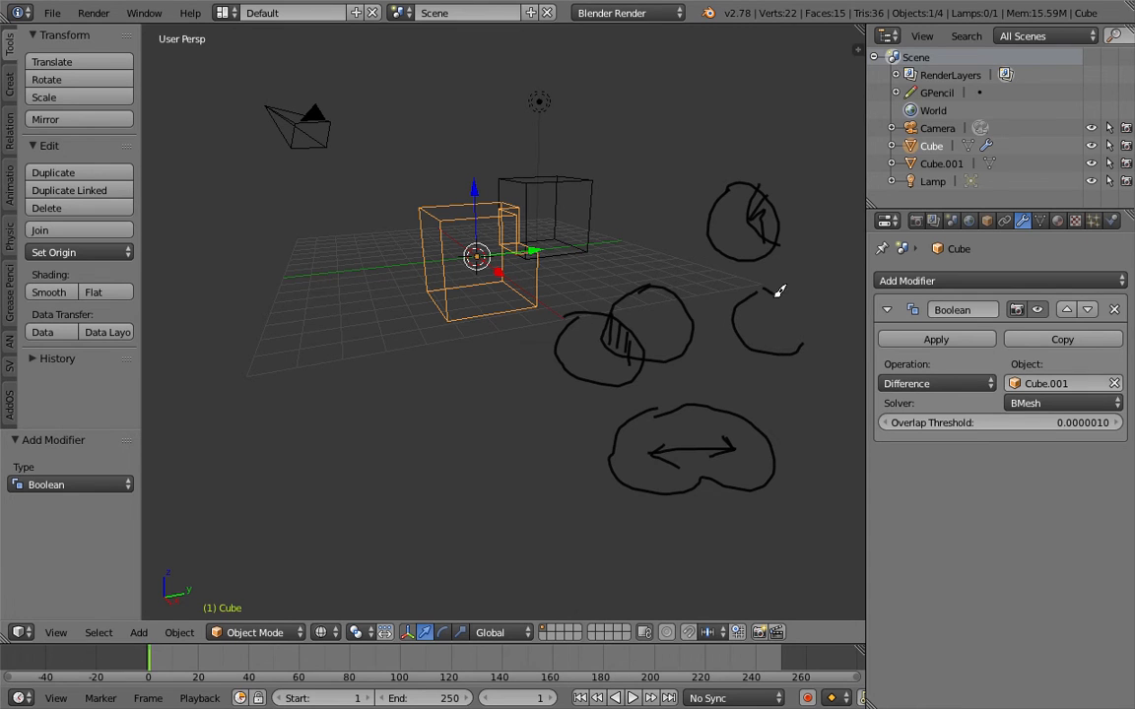
Remove the Grease Pencil layer holding the sketched circles.
{"action": "key", "text": "n"}
{"action": "scroll", "coordinate": [760, 366], "scroll_direction": "down", "scroll_amount": 2}
{"action": "left_click", "coordinate": [835, 399]}
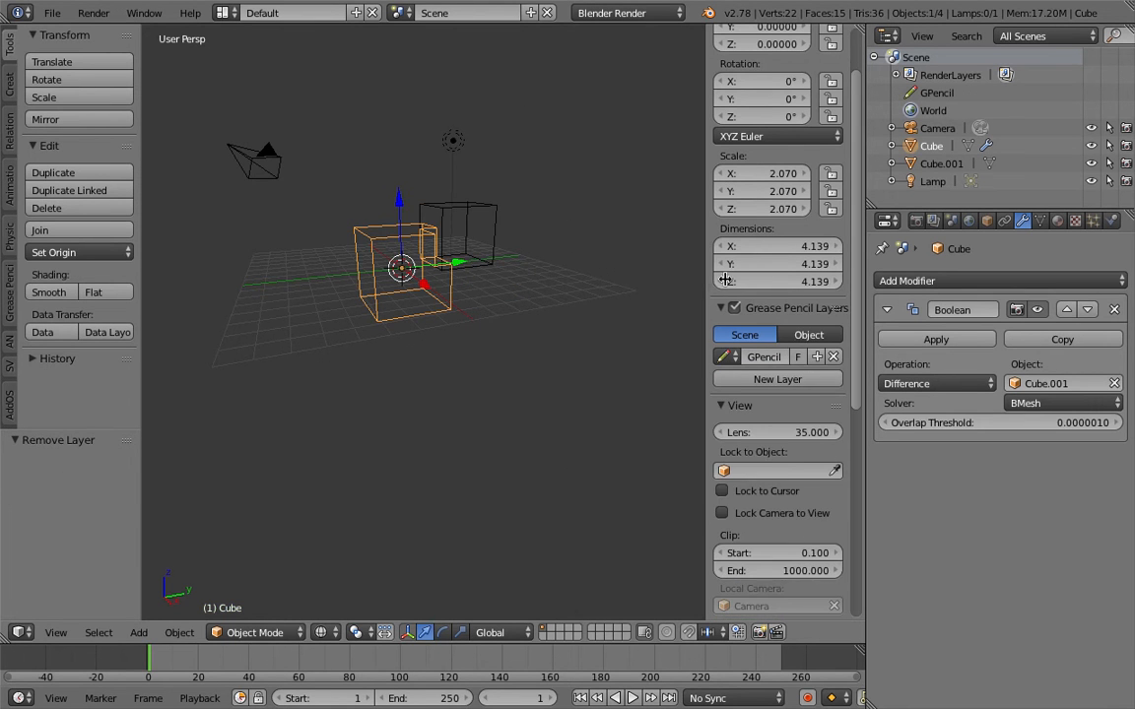
{"action": "key", "text": "n"}
{"action": "scroll", "coordinate": [646, 279], "scroll_direction": "up", "scroll_amount": 2}
{"action": "middle_click_drag", "start_coordinate": [646, 279], "coordinate": [640, 335]}
Save the file as sv_an_boolean_001.blend in the Desktop folder.
{"action": "key", "text": "ctrl+s"}
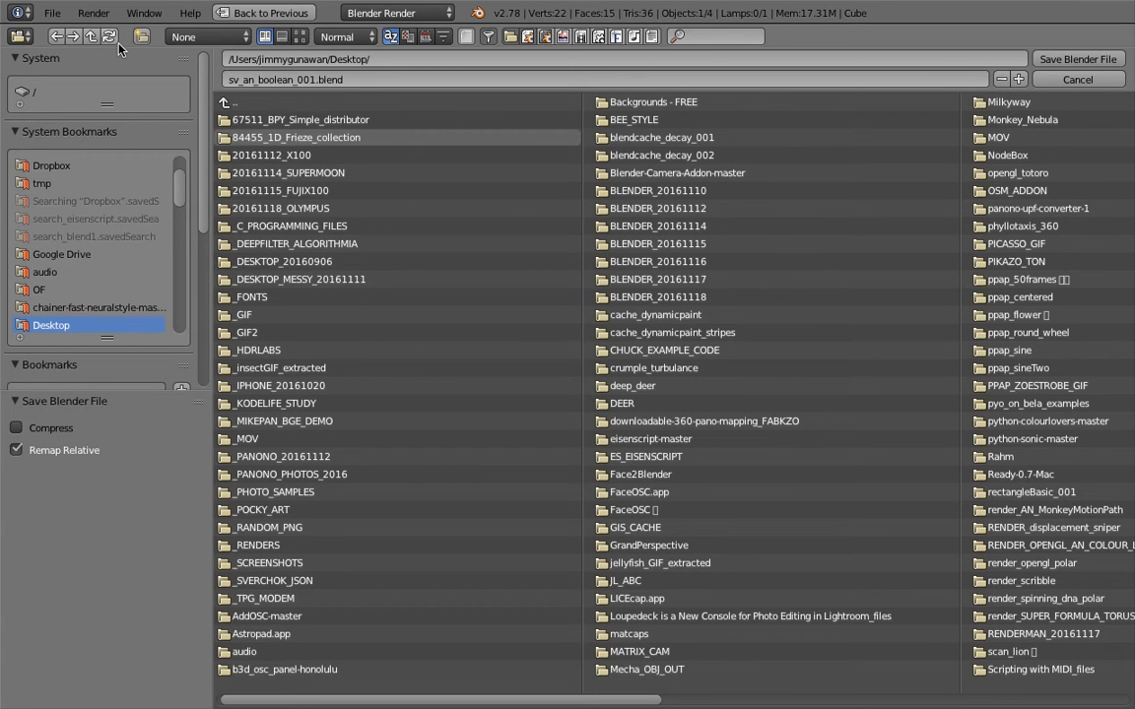
{"action": "left_click", "coordinate": [1045, 57]}
{"action": "middle_click_drag", "start_coordinate": [697, 223], "coordinate": [600, 225]}
{"action": "right_click", "coordinate": [608, 146]}
{"action": "middle_click_drag", "start_coordinate": [608, 146], "coordinate": [405, 321]}
{"action": "key", "text": "ctrl+s"}
{"action": "left_click", "coordinate": [646, 269]}
Move the camera and lamp to layer 2 and save the file again.
{"action": "scroll", "coordinate": [498, 210], "scroll_direction": "down", "scroll_amount": 2}
{"action": "right_click", "coordinate": [496, 200]}
{"action": "right_click", "coordinate": [402, 313]}
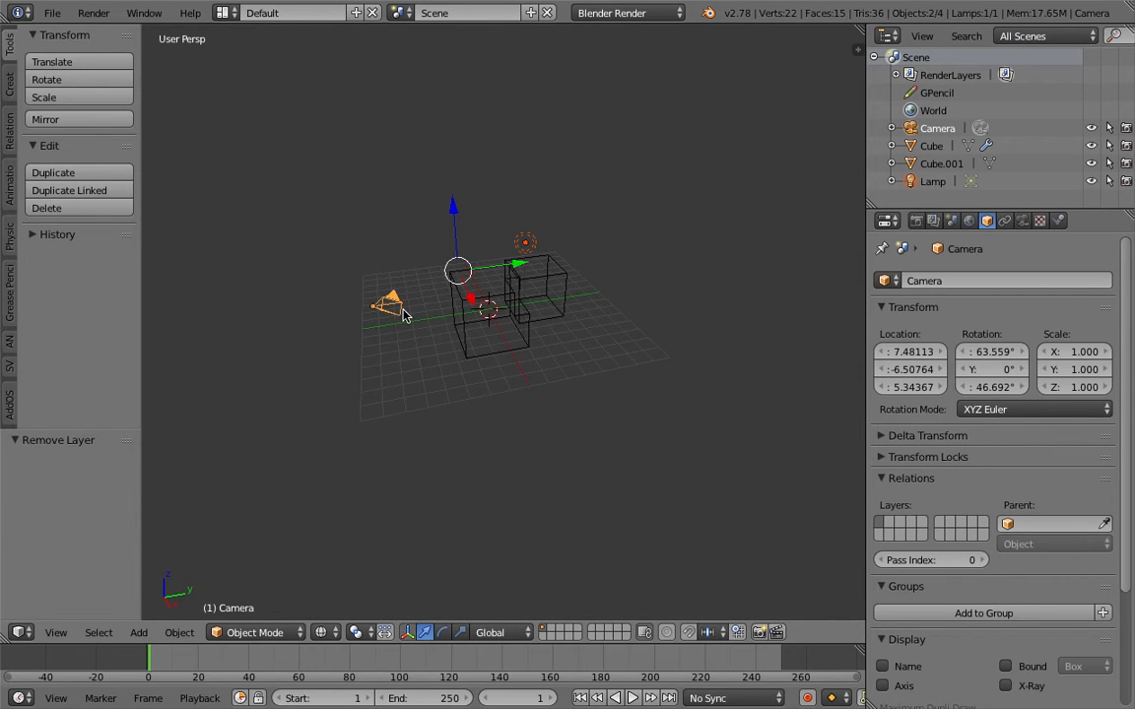
{"action": "key", "text": "m"}
{"action": "key", "text": "2"}
{"action": "left_click", "coordinate": [418, 238]}
{"action": "scroll", "coordinate": [440, 251], "scroll_direction": "up", "scroll_amount": 3}
{"action": "key", "text": "ctrl+s"}
{"action": "left_click", "coordinate": [441, 251]}
Move the smaller cube repeatedly through the larger cube to try out different Boolean cuts.
{"action": "right_click", "coordinate": [572, 241]}
{"action": "middle_click_drag", "start_coordinate": [572, 241], "coordinate": [607, 218]}
{"action": "key", "text": "g"}
{"action": "left_click", "coordinate": [458, 288]}
{"action": "key", "text": "g"}
{"action": "left_click", "coordinate": [585, 249]}
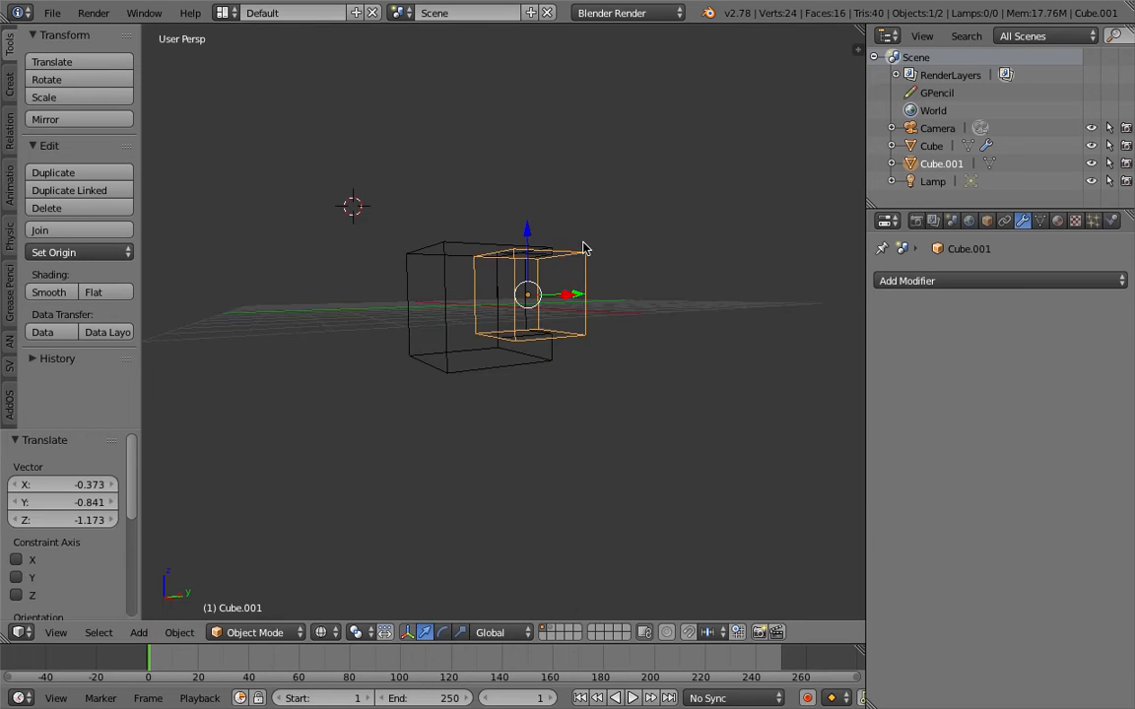
{"action": "scroll", "coordinate": [582, 248], "scroll_direction": "up", "scroll_amount": 3}
{"action": "key", "text": "g"}
{"action": "left_click", "coordinate": [551, 258]}
{"action": "middle_click_drag", "start_coordinate": [552, 258], "coordinate": [368, 319]}
{"action": "key", "text": "g"}
{"action": "left_click", "coordinate": [506, 273]}
{"action": "middle_click_drag", "start_coordinate": [507, 274], "coordinate": [457, 267]}
{"action": "key", "text": "g"}
{"action": "left_click", "coordinate": [572, 279]}
{"action": "middle_click_drag", "start_coordinate": [573, 279], "coordinate": [480, 279]}
Shift the smaller cube by about X -0.078, Y -0.142, Z 0.316 and save over the existing file.
{"action": "right_click", "coordinate": [523, 283]}
{"action": "key", "text": "z"}
{"action": "key", "text": "z"}
{"action": "key", "text": "g"}
{"action": "right_click", "coordinate": [622, 247]}
{"action": "right_click", "coordinate": [629, 239]}
{"action": "key", "text": "g"}
{"action": "left_click", "coordinate": [600, 232]}
{"action": "key", "text": "ctrl+s"}
{"action": "left_click", "coordinate": [591, 234]}
Add a Solidify modifier to the larger cube and place it above the Boolean modifier.
{"action": "right_click", "coordinate": [466, 264]}
{"action": "middle_click_drag", "start_coordinate": [466, 264], "coordinate": [494, 253]}
{"action": "left_click", "coordinate": [913, 279]}
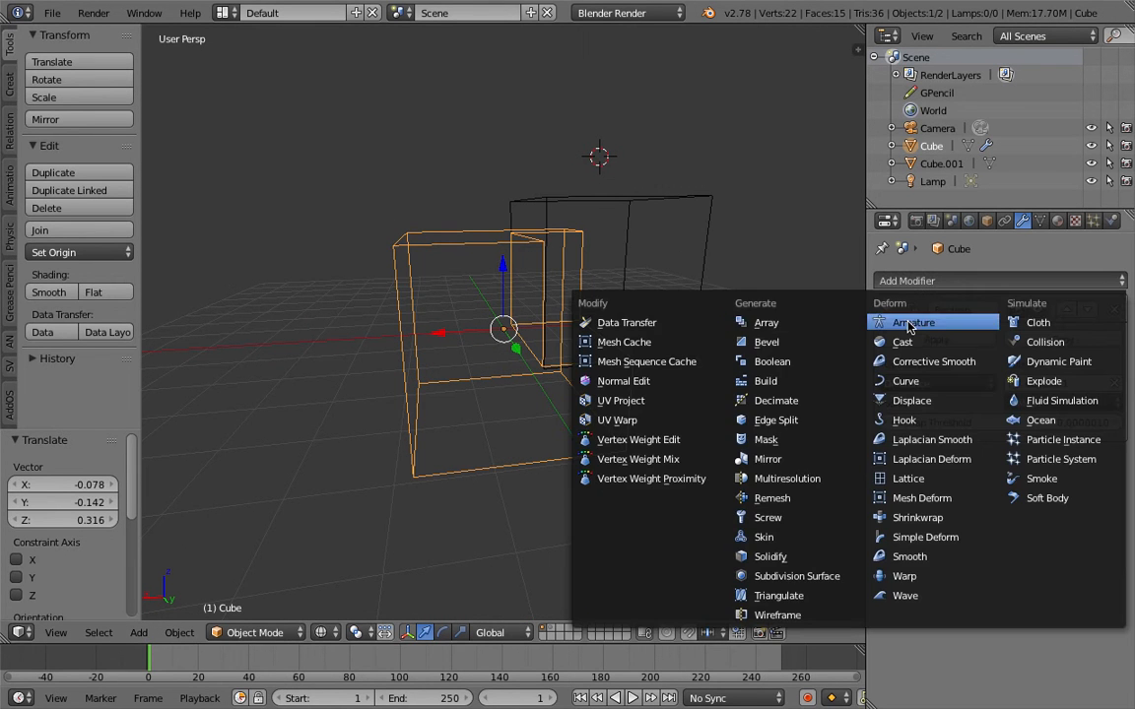
{"action": "left_click", "coordinate": [768, 556]}
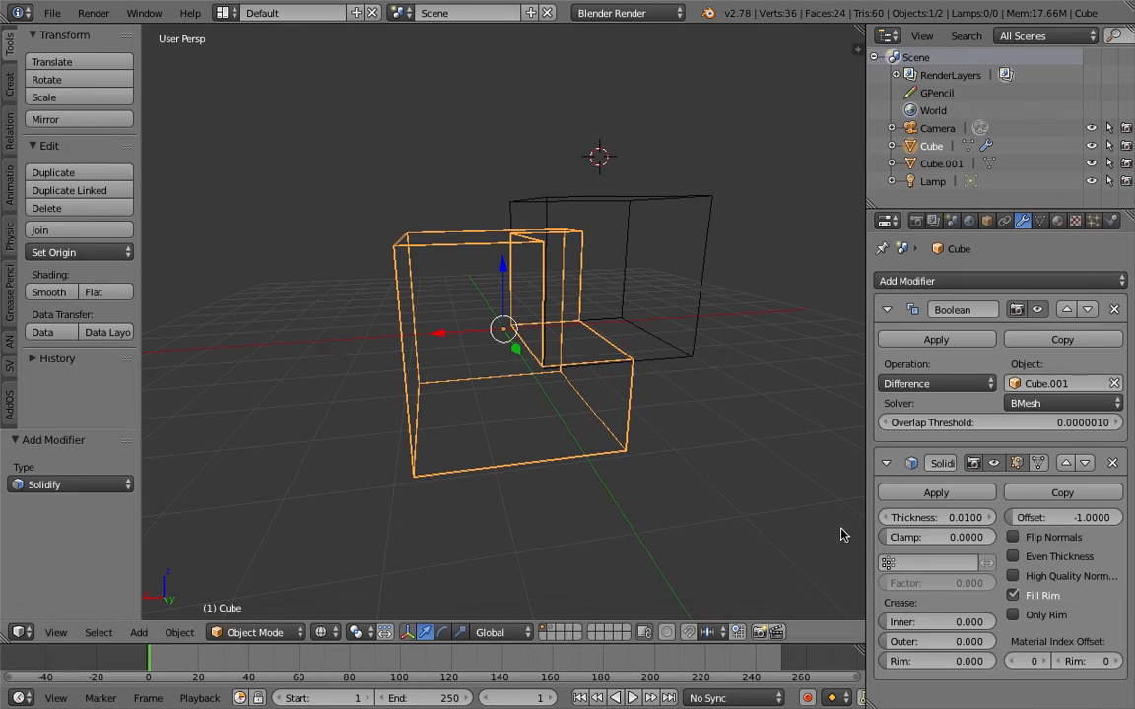
{"action": "left_click", "coordinate": [1065, 462]}
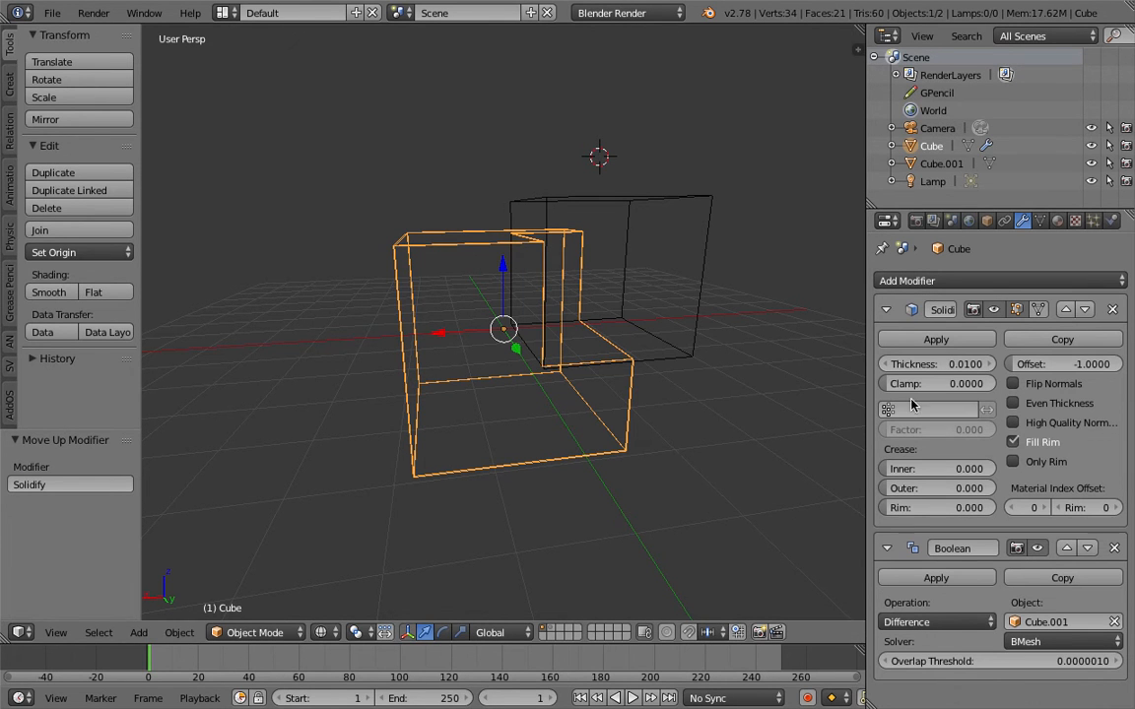
Widen the properties editor, set the Solidify thickness to 0.2090, and switch the viewport to solid shading.
{"action": "left_click_drag", "start_coordinate": [866, 273], "coordinate": [775, 276]}
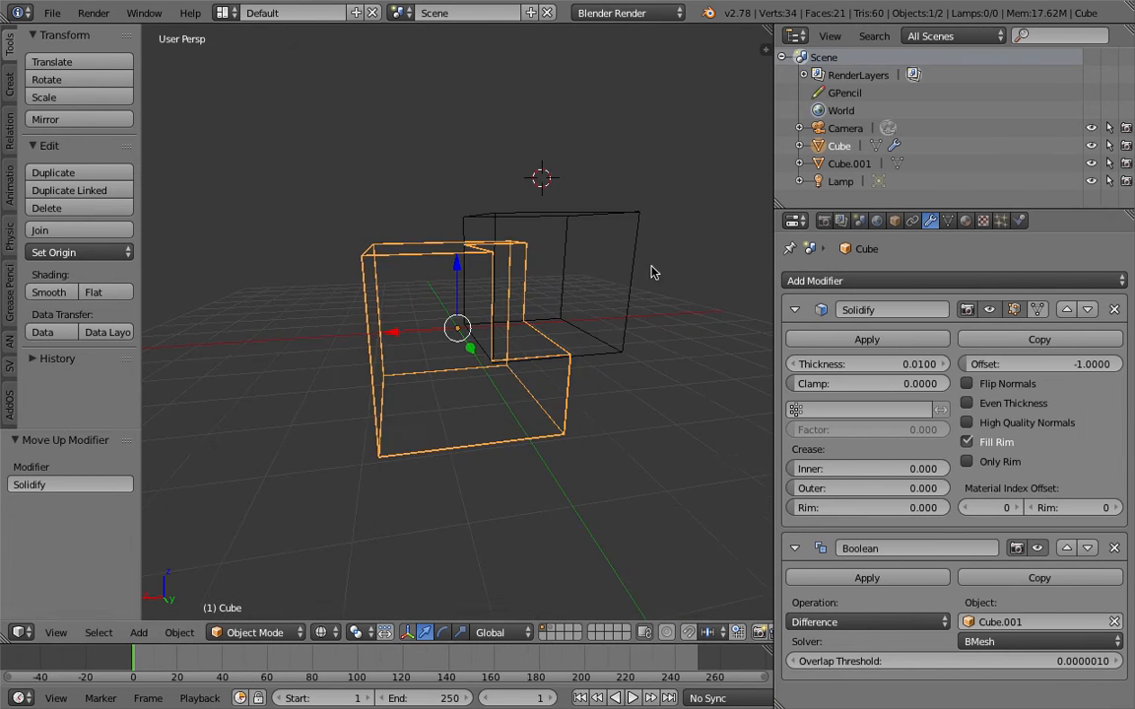
{"action": "left_click_drag", "start_coordinate": [867, 363], "coordinate": [975, 364]}
{"action": "middle_click_drag", "start_coordinate": [565, 313], "coordinate": [492, 324]}
{"action": "key", "text": "z"}
{"action": "key", "text": "z"}
{"action": "key", "text": "z"}
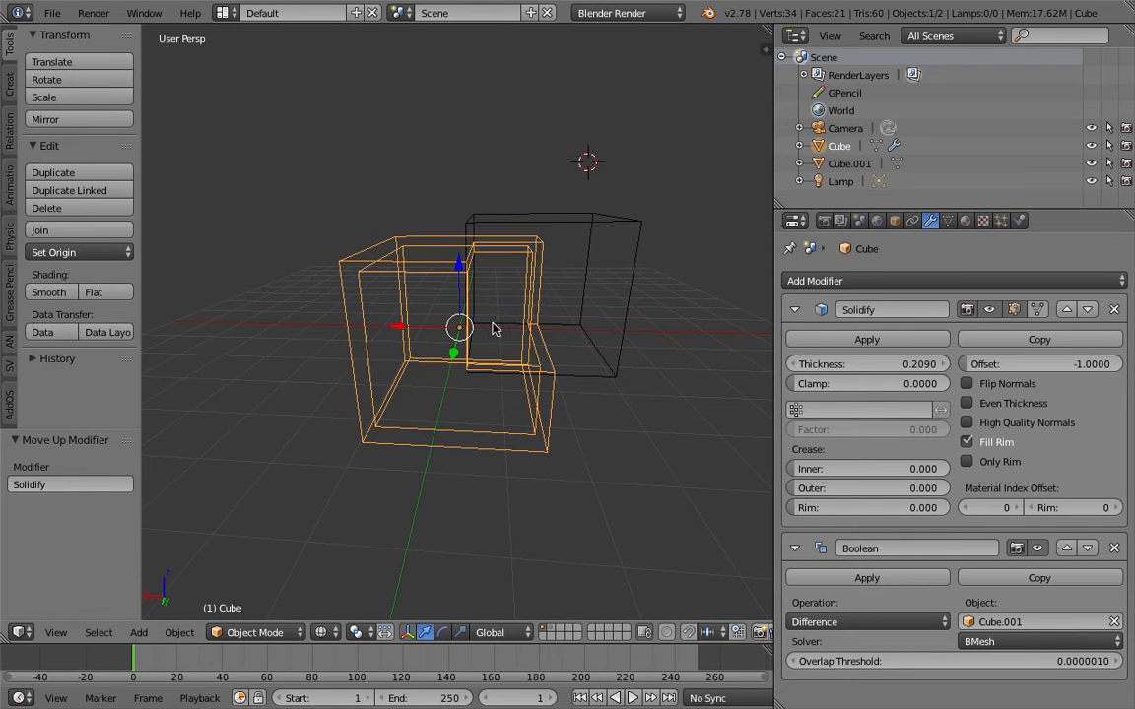
Set Cube.001's maximum draw type to Wire with Wire and Draw All Edges enabled, and deselect everything.
{"action": "right_click", "coordinate": [598, 227]}
{"action": "middle_click_drag", "start_coordinate": [596, 232], "coordinate": [560, 251]}
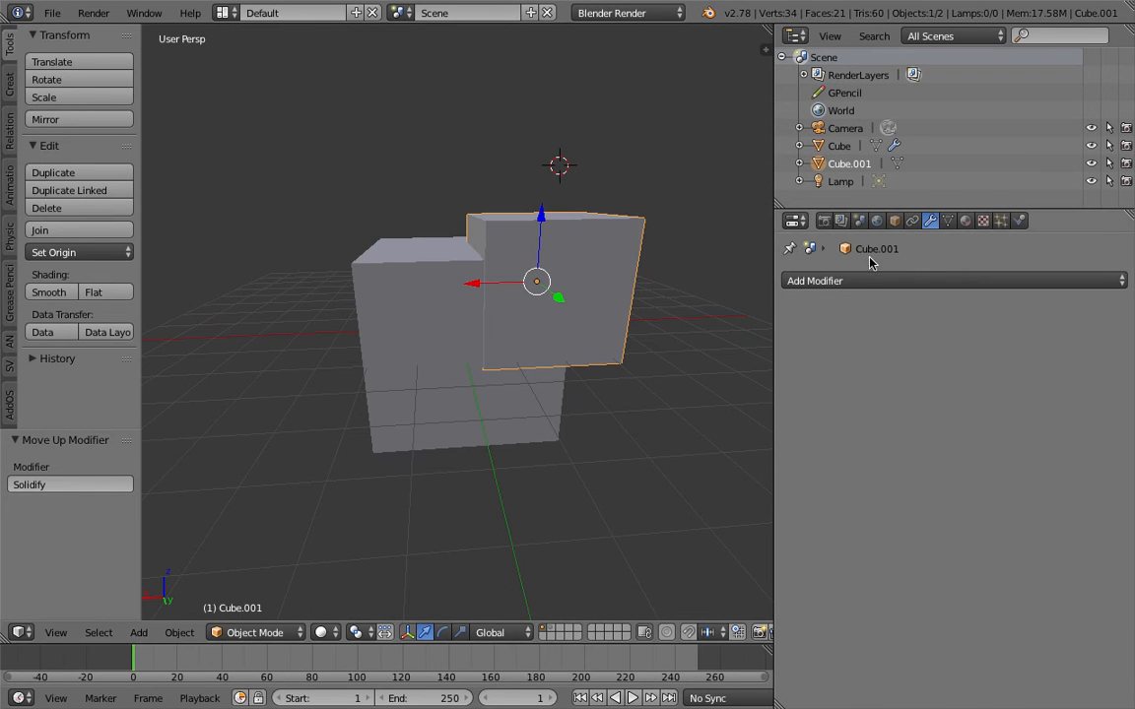
{"action": "left_click", "coordinate": [895, 222]}
{"action": "scroll", "coordinate": [816, 622], "scroll_direction": "down", "scroll_amount": 5}
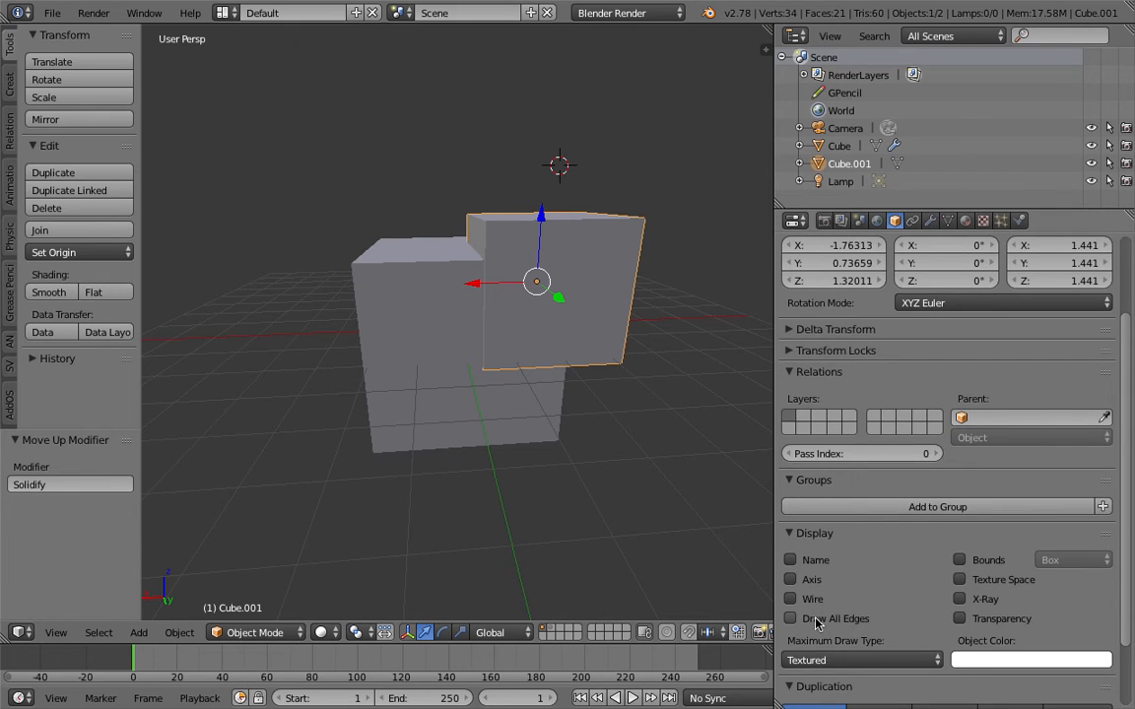
{"action": "left_click", "coordinate": [830, 650]}
{"action": "left_click", "coordinate": [820, 620]}
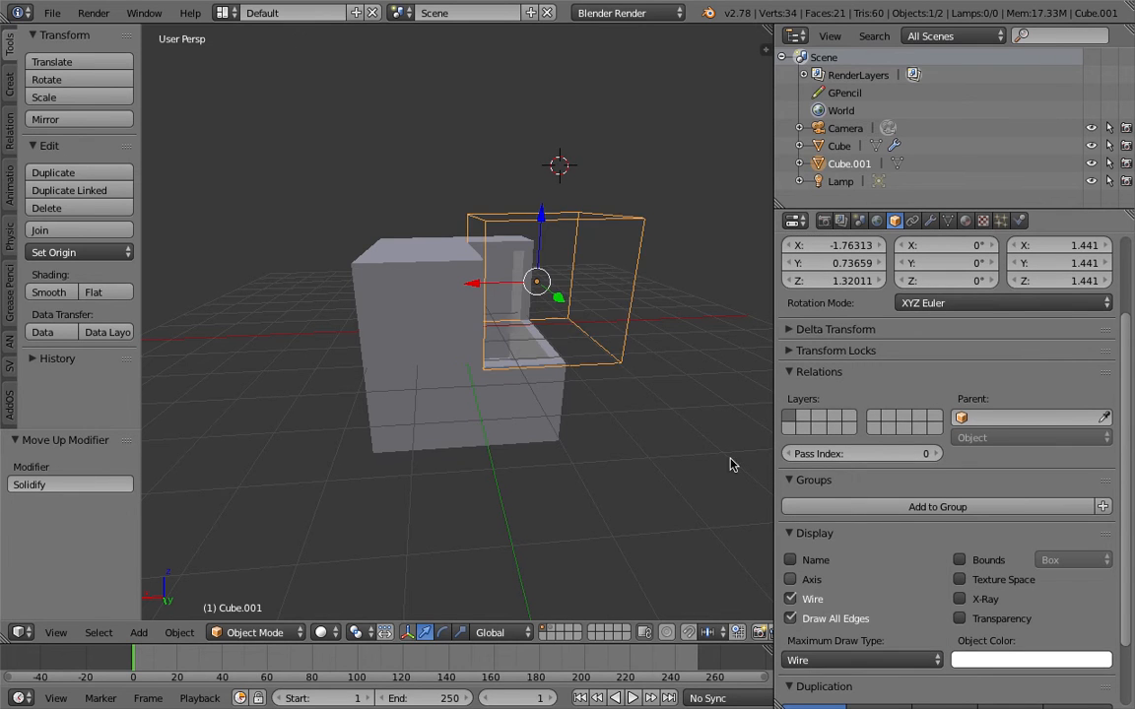
{"action": "key", "text": "a"}
{"action": "middle_click_drag", "start_coordinate": [705, 379], "coordinate": [596, 296]}
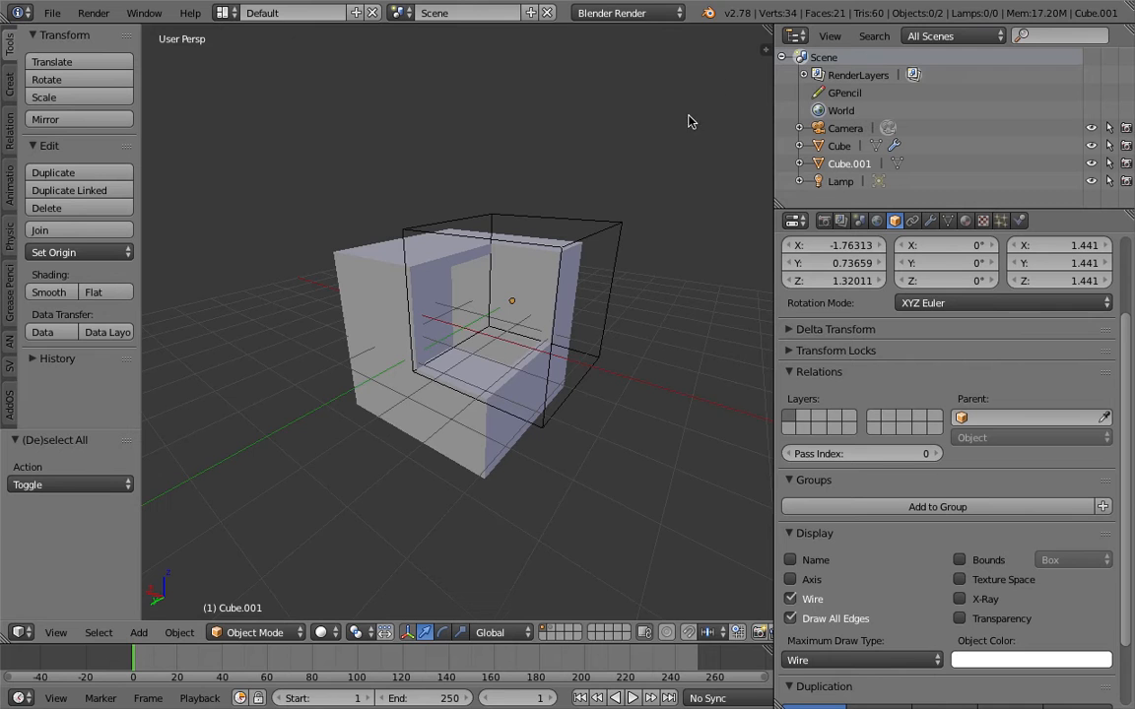
Enable Ambient Occlusion and Matcap shading in the viewport, choosing the reddish-brown matcap.
{"action": "left_click", "coordinate": [766, 51]}
{"action": "scroll", "coordinate": [687, 490], "scroll_direction": "down", "scroll_amount": 8}
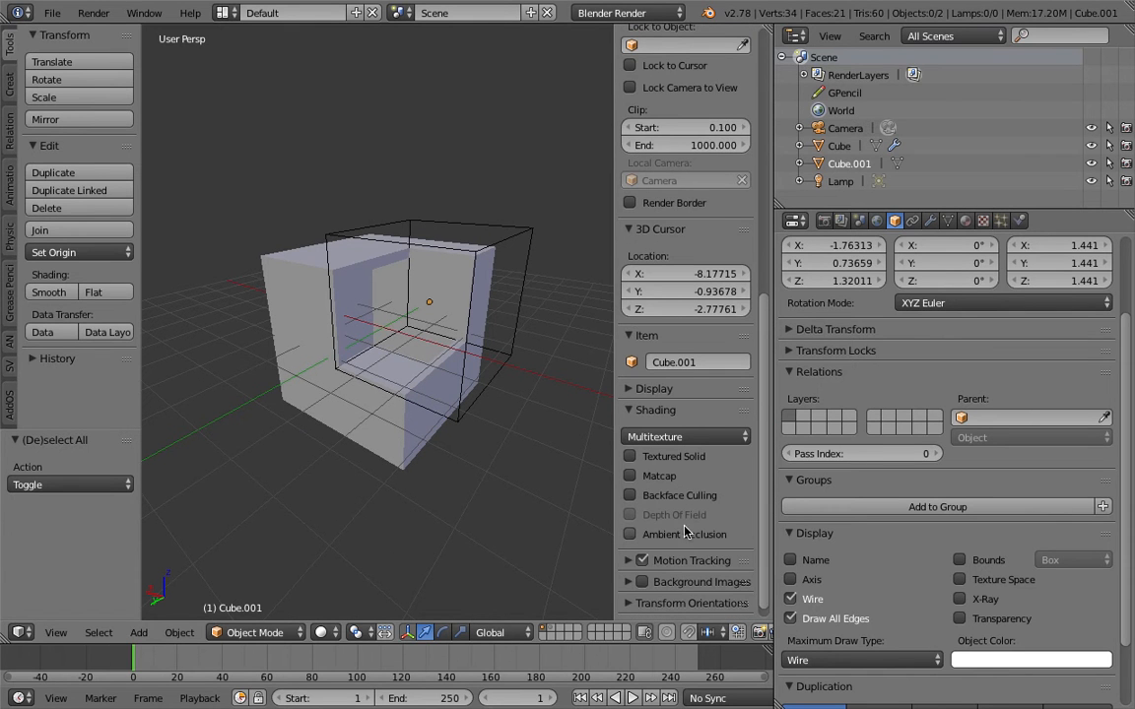
{"action": "left_click", "coordinate": [686, 532]}
{"action": "left_click", "coordinate": [658, 475]}
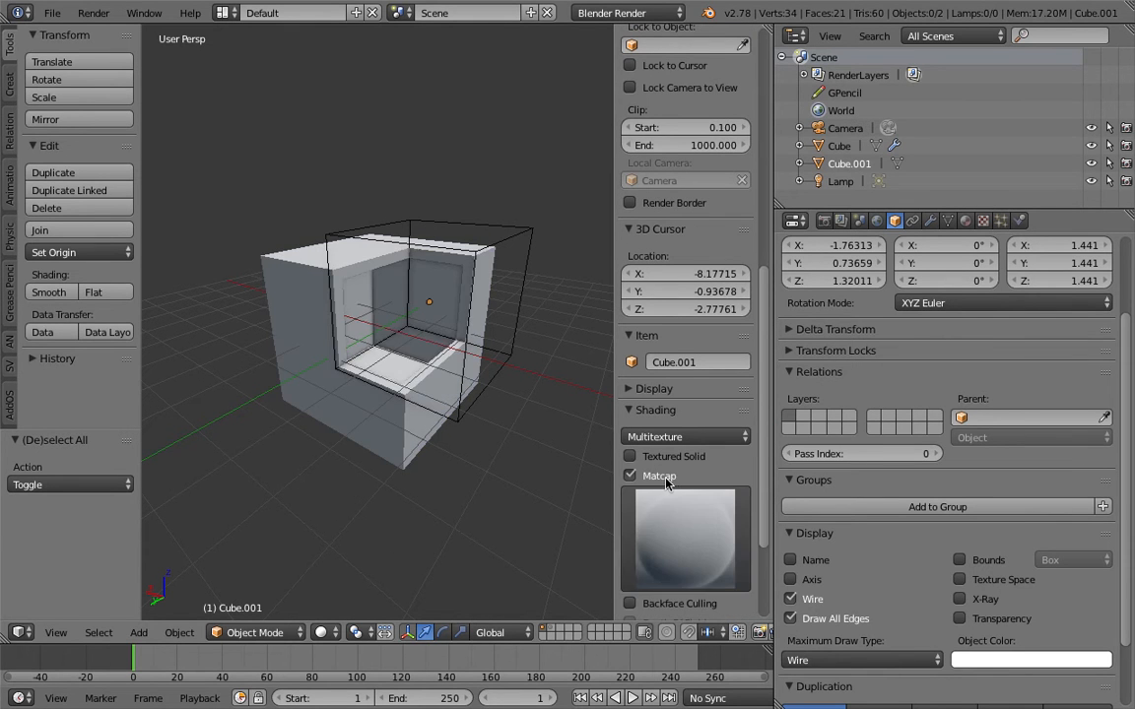
{"action": "left_click", "coordinate": [676, 519]}
{"action": "left_click", "coordinate": [701, 280]}
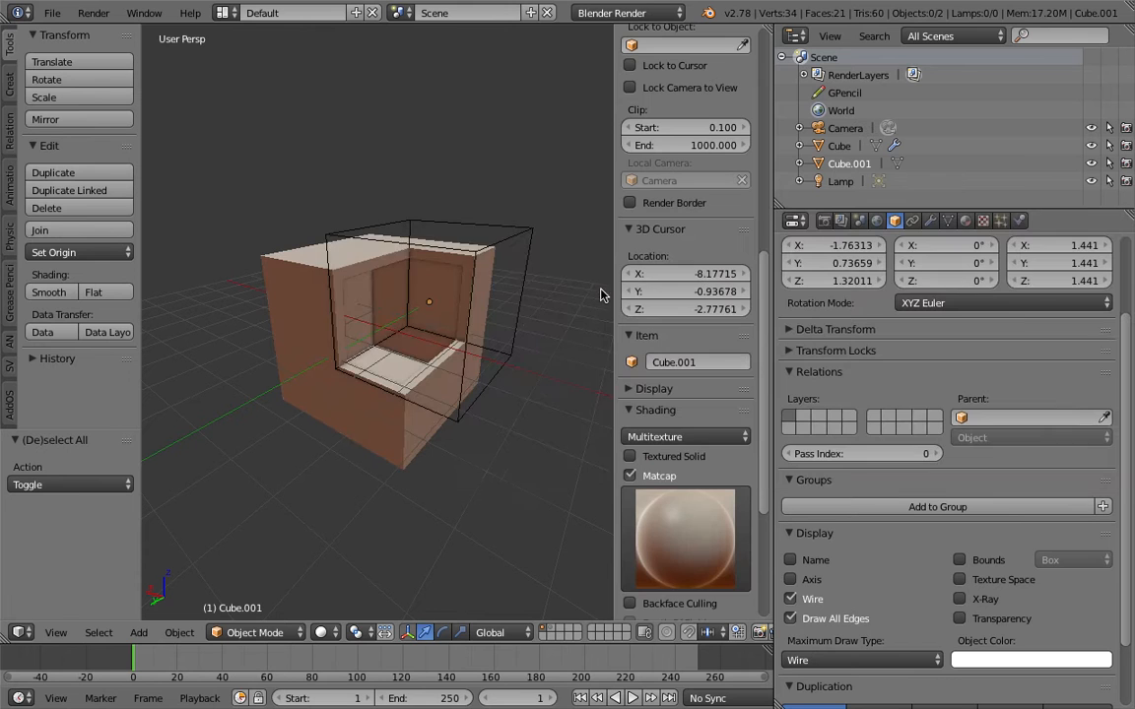
Move the wireframe cube to about X -1.38, Y 1.68, Z 0.14 and hide the viewport properties region.
{"action": "right_click", "coordinate": [522, 253]}
{"action": "key", "text": "g"}
{"action": "left_click", "coordinate": [499, 300]}
{"action": "key", "text": "g"}
{"action": "left_click", "coordinate": [480, 303]}
{"action": "middle_click_drag", "start_coordinate": [426, 321], "coordinate": [463, 319]}
{"action": "key", "text": "n"}
{"action": "scroll", "coordinate": [635, 287], "scroll_direction": "down", "scroll_amount": 3}
{"action": "scroll", "coordinate": [492, 306], "scroll_direction": "up", "scroll_amount": 3}
Duplicate the wireframe cube and place the copy at about X -2.35, Y -2.30, Z 1.97.
{"action": "key", "text": "shift+d"}
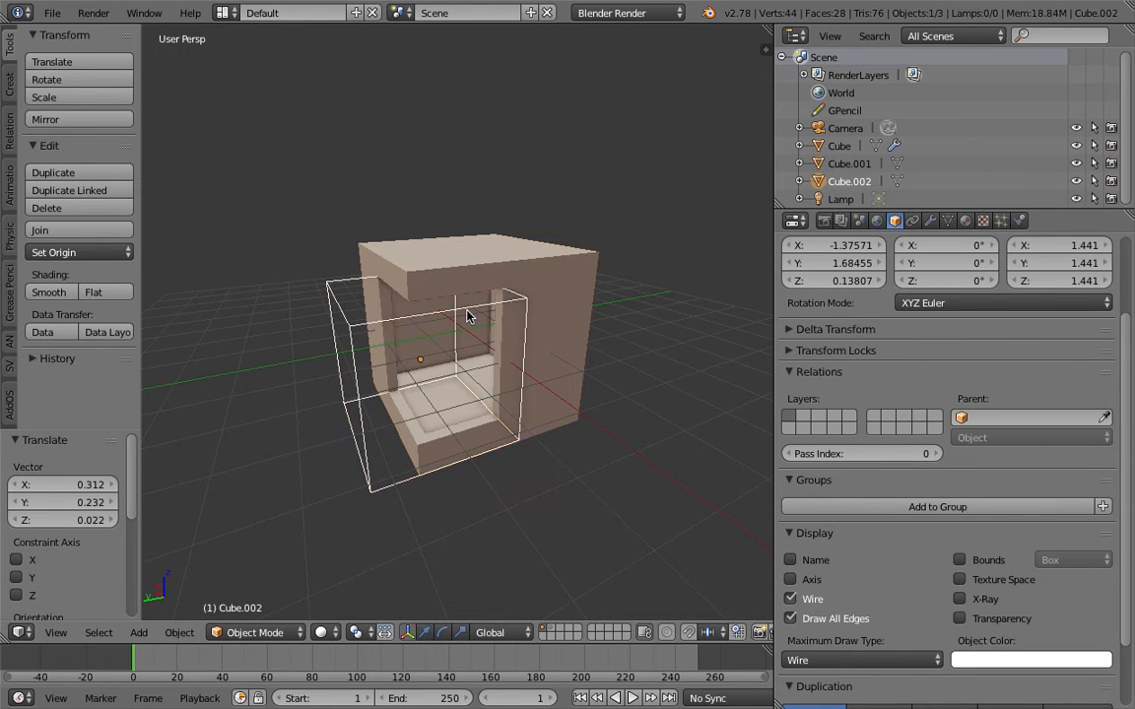
{"action": "left_click", "coordinate": [661, 222]}
{"action": "middle_click_drag", "start_coordinate": [661, 223], "coordinate": [568, 235]}
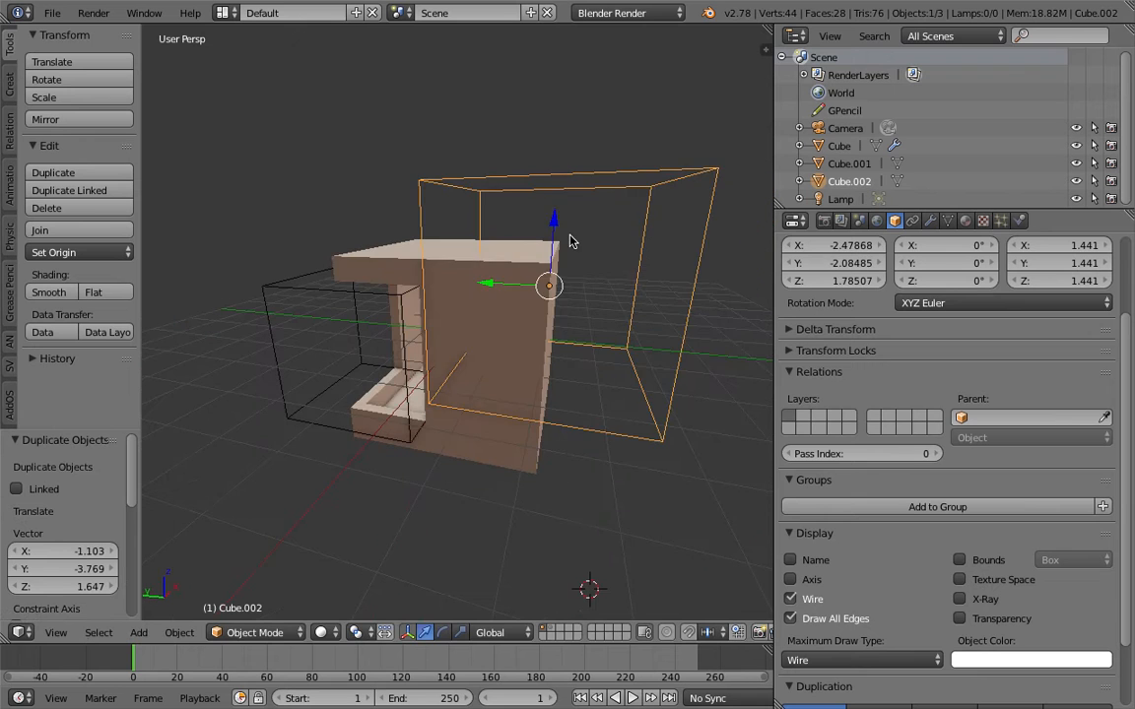
{"action": "key", "text": "g"}
{"action": "left_click", "coordinate": [586, 223]}
{"action": "mouse_move", "coordinate": [534, 272]}
{"action": "middle_mouse_down"}
{"action": "mouse_move", "coordinate": [579, 330]}
{"action": "mouse_move", "coordinate": [525, 284]}
{"action": "middle_mouse_up"}
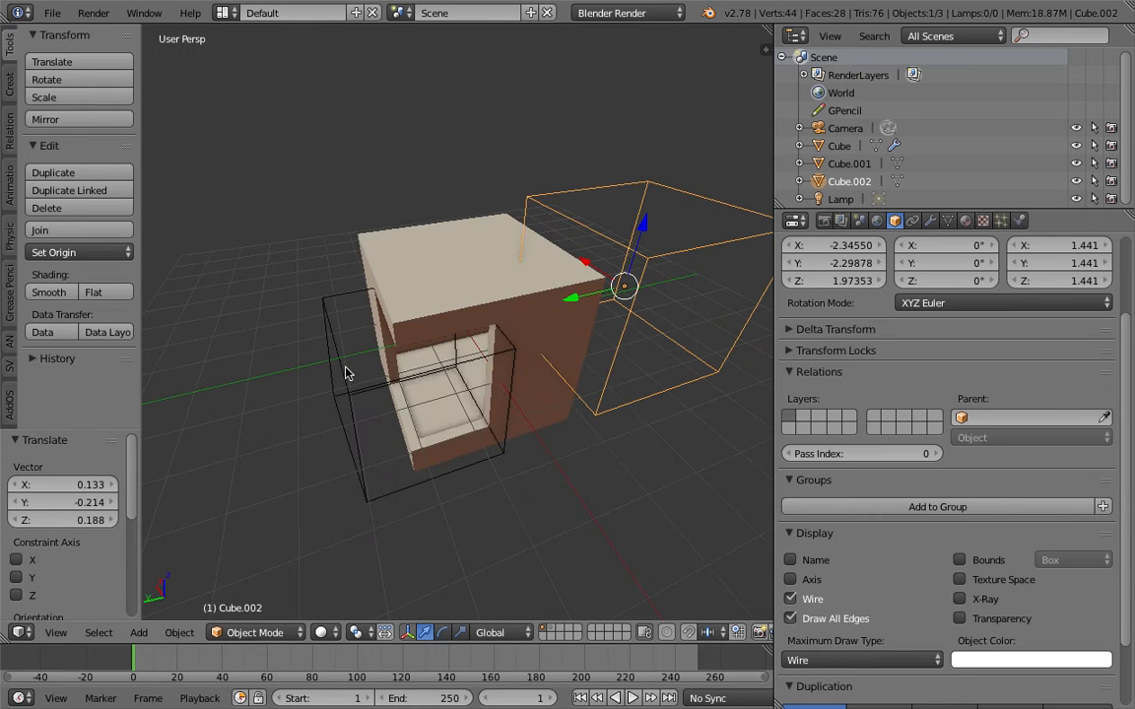
Join the two wireframe cubes into one object and select the larger solid cube.
{"action": "left_click", "coordinate": [419, 344]}
{"action": "left_click", "coordinate": [582, 240], "text": "shift"}
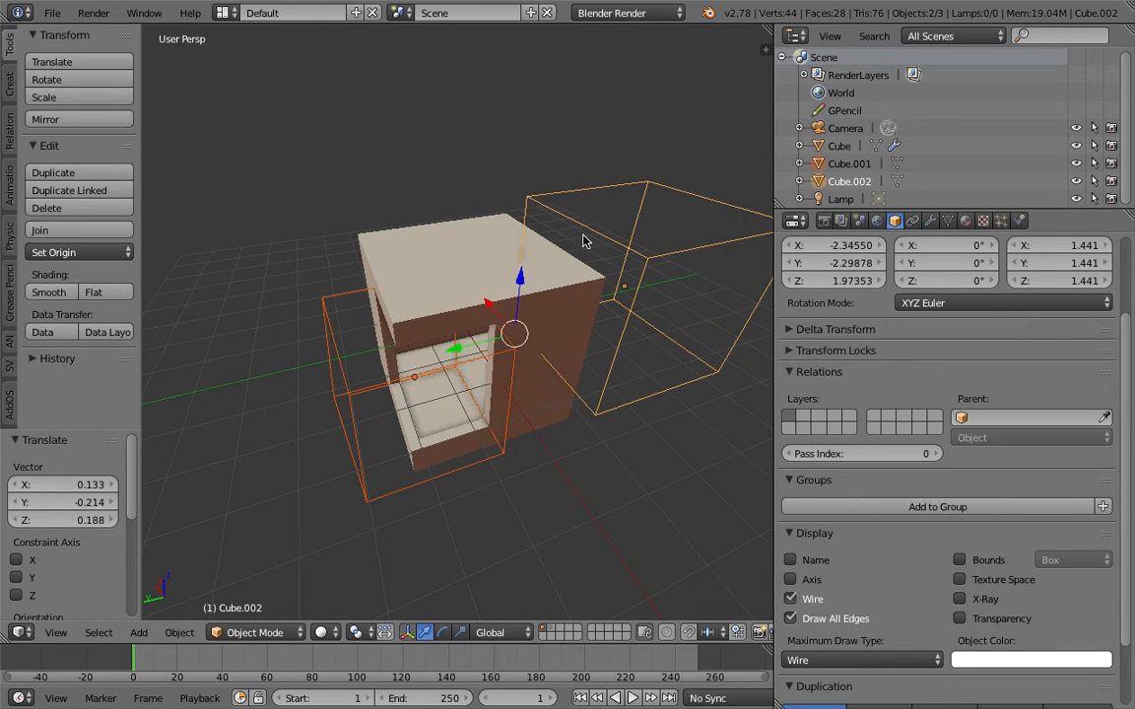
{"action": "key", "text": "ctrl+j"}
{"action": "middle_click_drag", "start_coordinate": [582, 240], "coordinate": [579, 273]}
{"action": "right_click", "coordinate": [457, 244]}
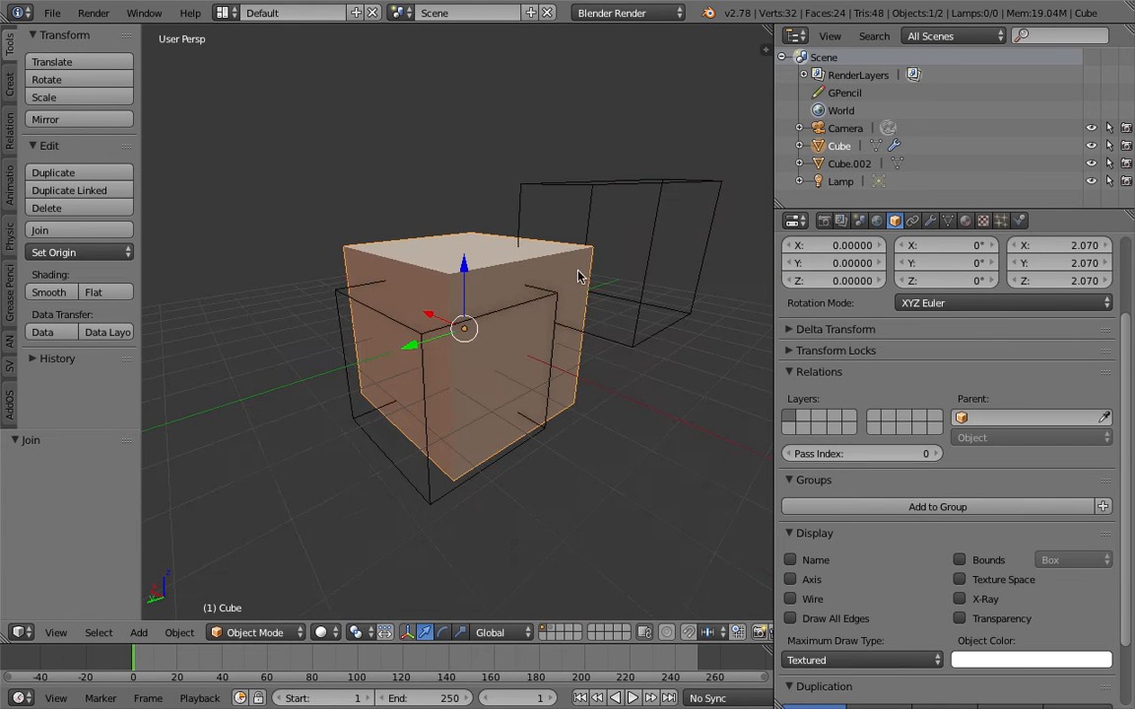
Set the joined wireframe cubes (Cube.002) as the object of the solid cube's Difference Boolean modifier, and deselect everything.
{"action": "left_click", "coordinate": [930, 221]}
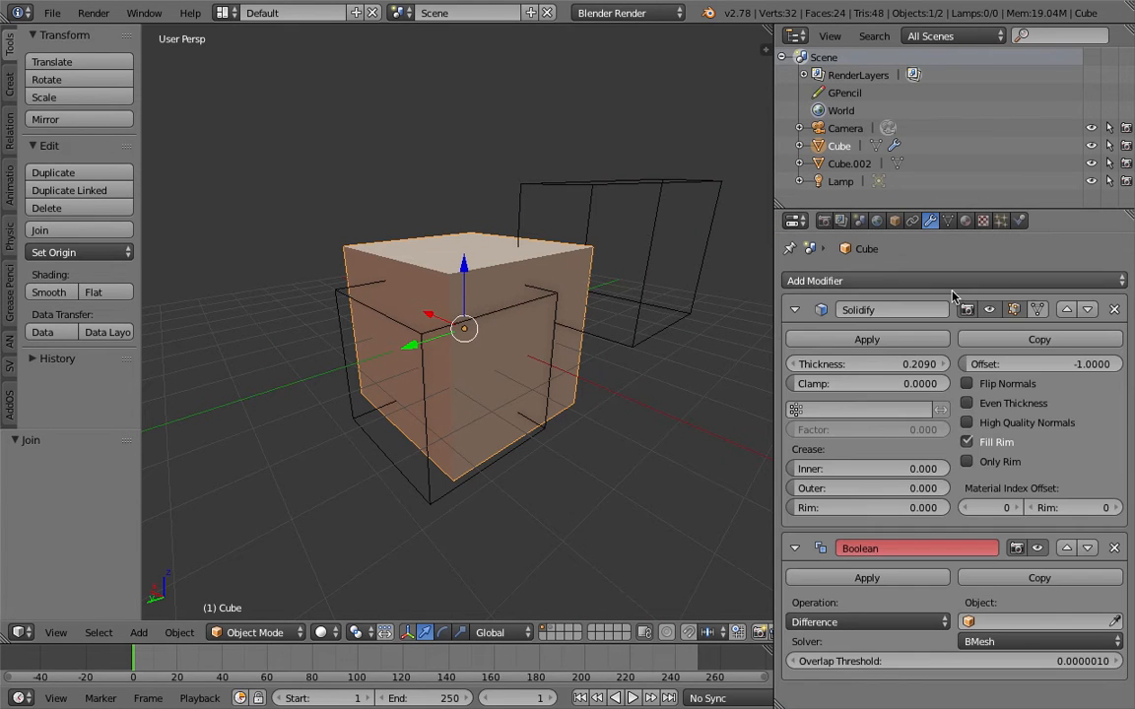
{"action": "left_click", "coordinate": [991, 620]}
{"action": "left_click", "coordinate": [951, 441]}
{"action": "middle_click_drag", "start_coordinate": [620, 322], "coordinate": [499, 121]}
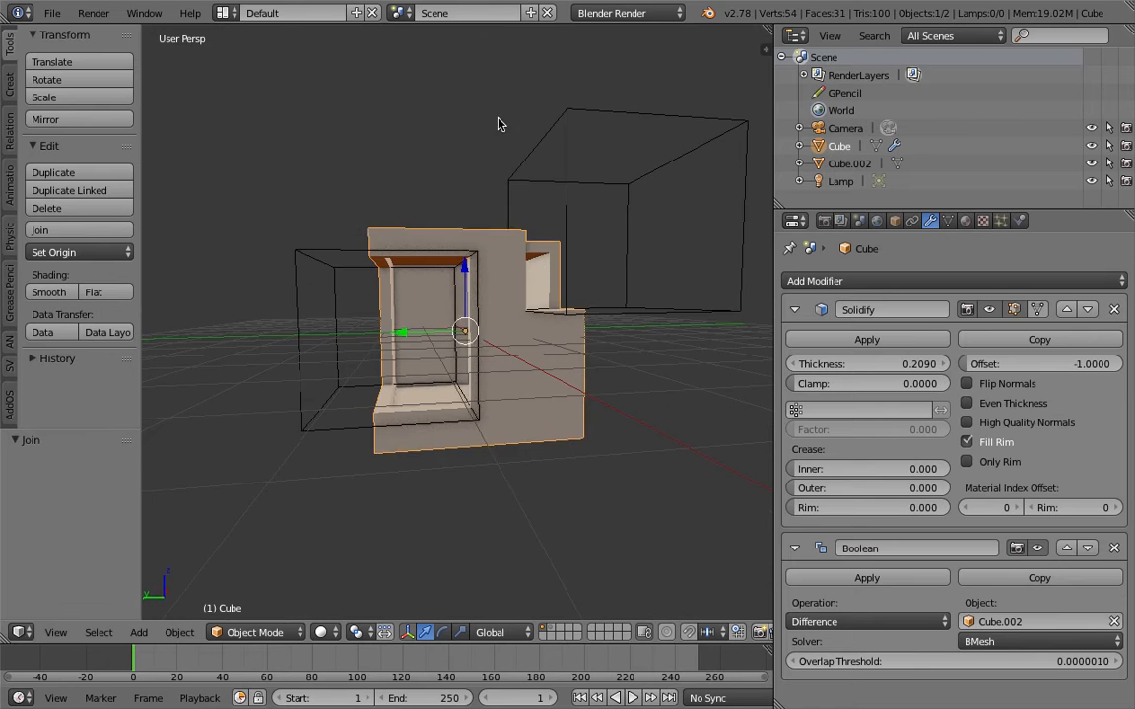
{"action": "left_click", "coordinate": [496, 120]}
{"action": "key", "text": "a"}
{"action": "key", "text": "a"}
{"action": "middle_click_drag", "start_coordinate": [519, 216], "coordinate": [418, 314]}
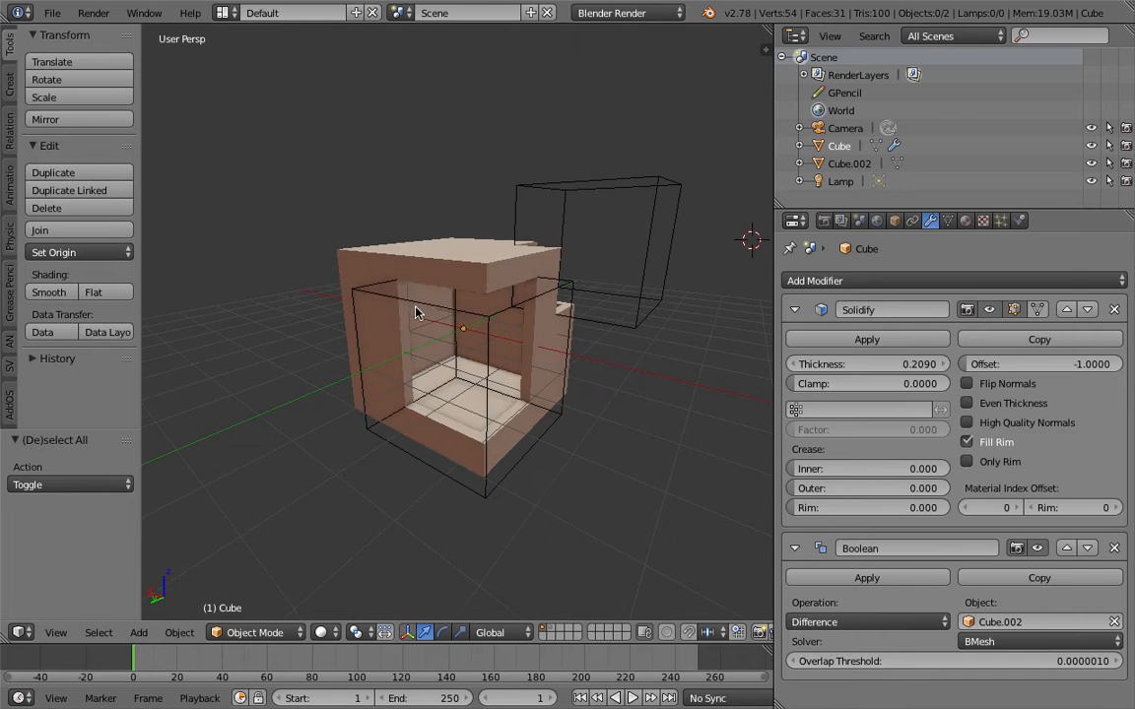
Select the wireframe cubes, switch to the Compositing screen layout, and enlarge its 3D view upward and sideways.
{"action": "right_click", "coordinate": [570, 219]}
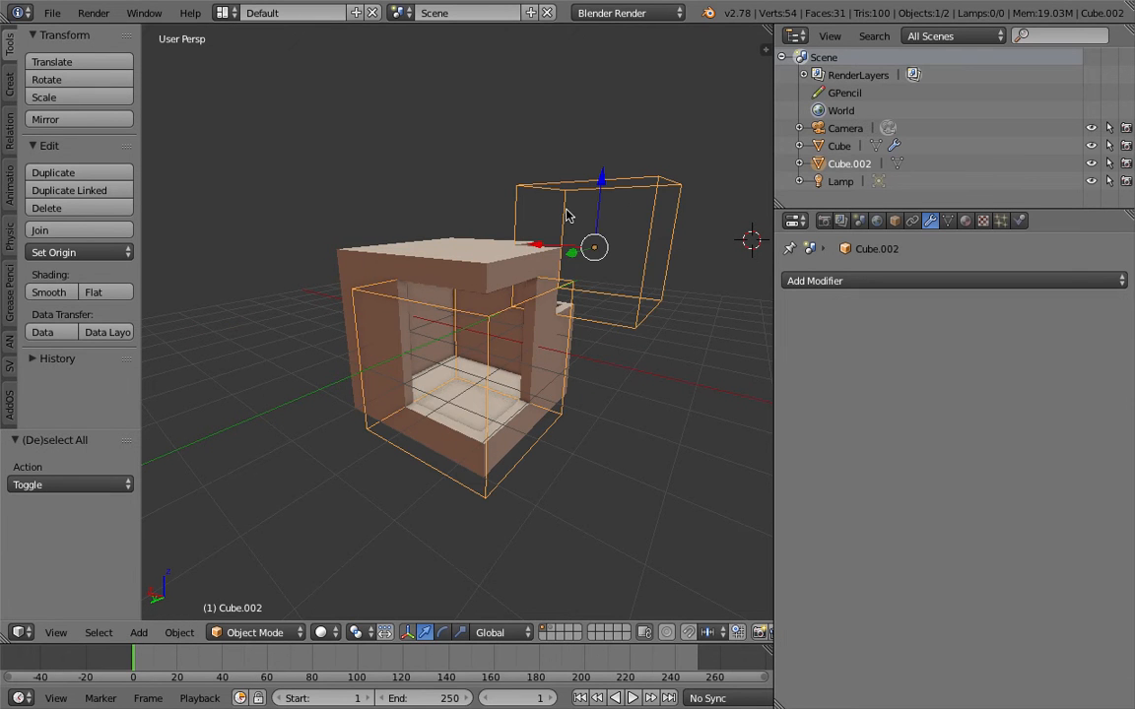
{"action": "left_click", "coordinate": [224, 13]}
{"action": "left_click", "coordinate": [256, 75]}
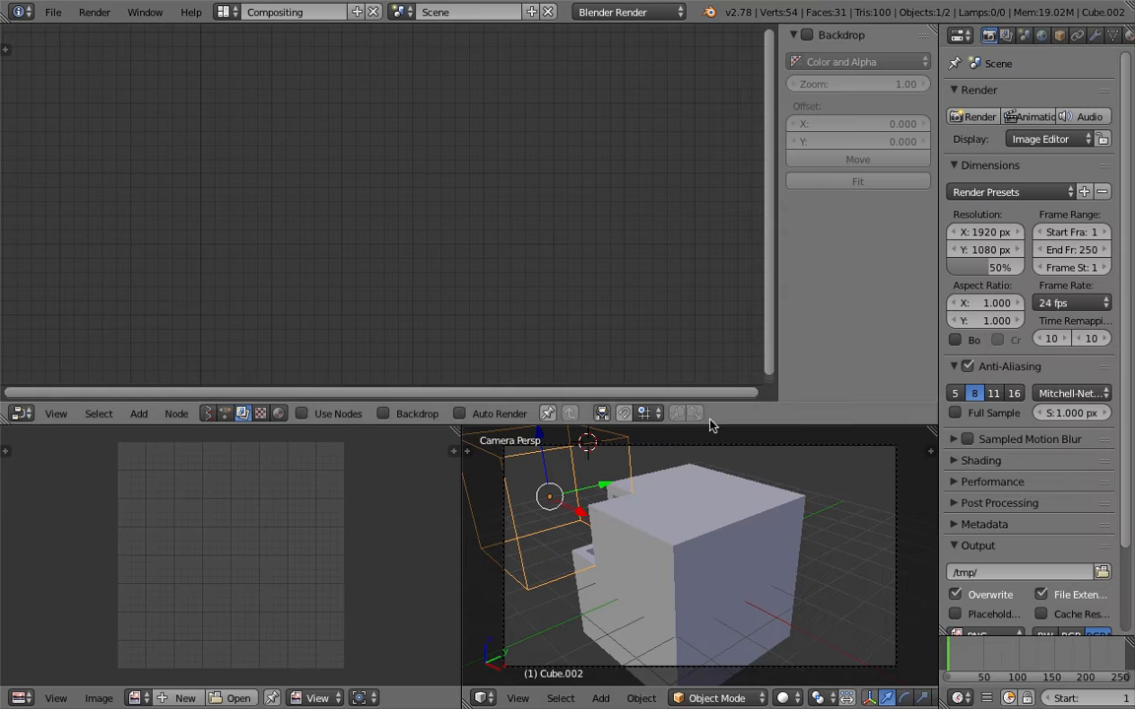
{"action": "left_click_drag", "start_coordinate": [692, 426], "coordinate": [684, 248]}
{"action": "middle_click_drag", "start_coordinate": [603, 381], "coordinate": [666, 451]}
{"action": "key", "text": "ctrl+s"}
{"action": "left_click", "coordinate": [684, 435]}
{"action": "key", "text": "Tab"}
{"action": "left_click", "coordinate": [591, 451]}
{"action": "middle_click_drag", "start_coordinate": [591, 451], "coordinate": [469, 395]}
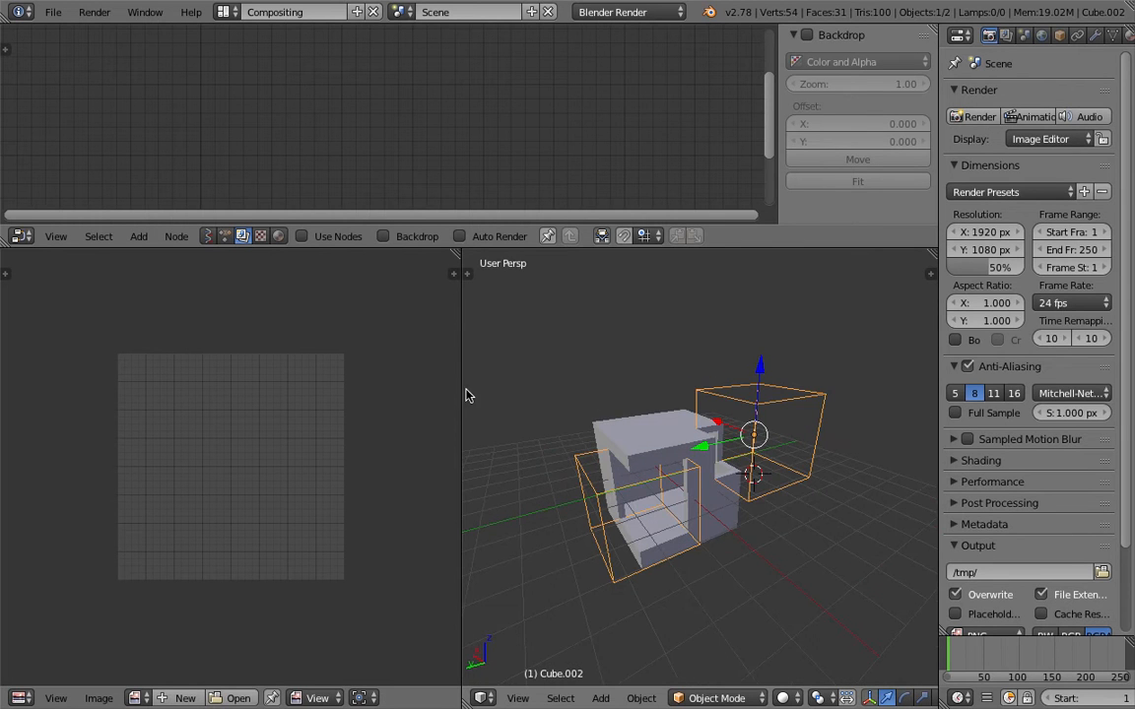
{"action": "left_click_drag", "start_coordinate": [462, 394], "coordinate": [415, 388]}
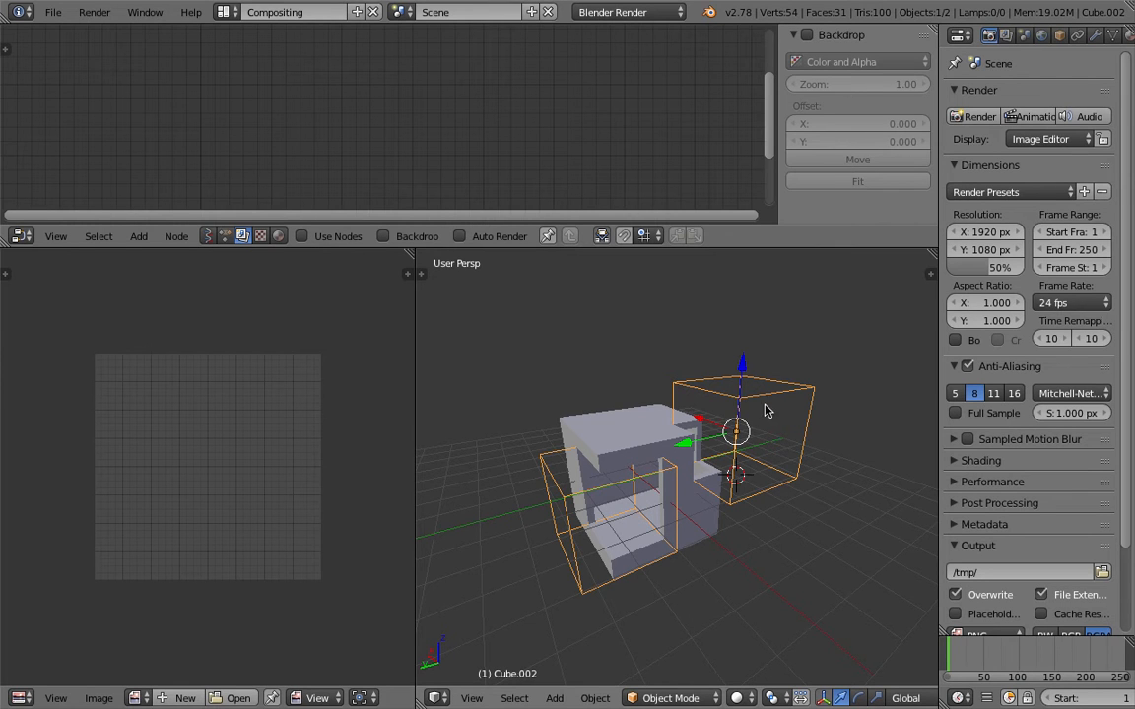
Delete the wireframe cutter cubes from the scene.
{"action": "key", "text": "ctrl+s"}
{"action": "left_click", "coordinate": [731, 407]}
{"action": "mouse_move", "coordinate": [731, 407]}
{"action": "middle_mouse_down"}
{"action": "mouse_move", "coordinate": [708, 400]}
{"action": "mouse_move", "coordinate": [734, 414]}
{"action": "mouse_move", "coordinate": [727, 423]}
{"action": "middle_mouse_up"}
{"action": "key", "text": "x"}
{"action": "left_click", "coordinate": [727, 396]}
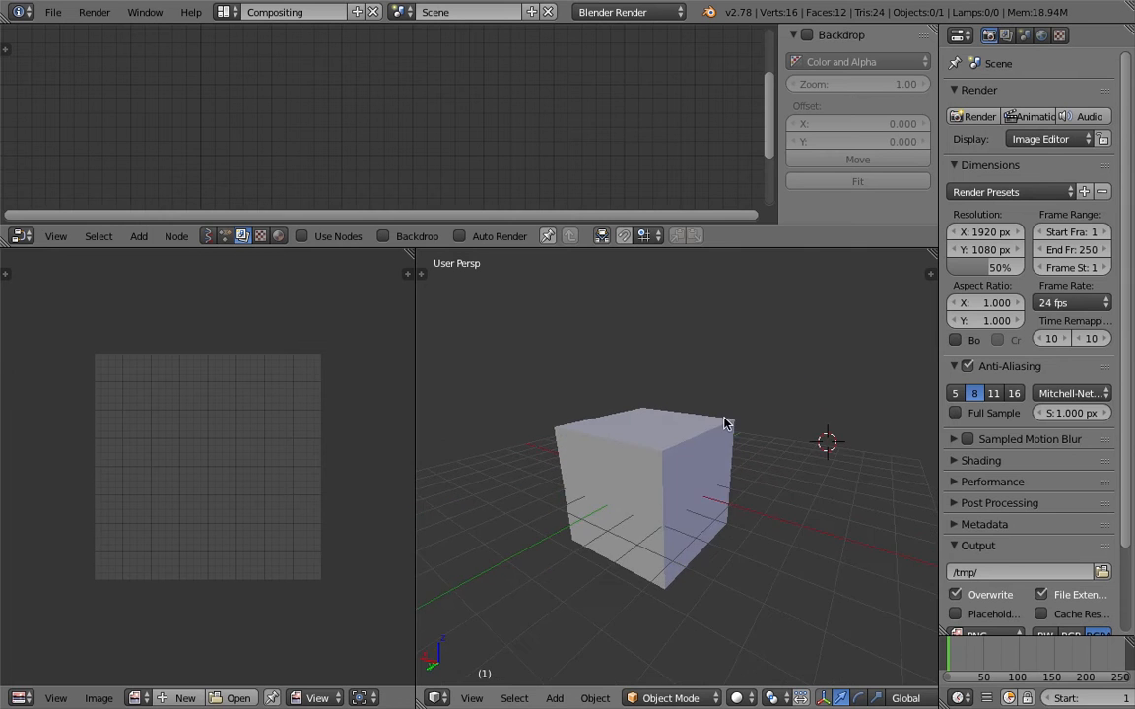
Switch the node editor to Sverchok nodes, create a new node tree, and enlarge the editor.
{"action": "left_click", "coordinate": [224, 237]}
{"action": "left_click", "coordinate": [207, 236]}
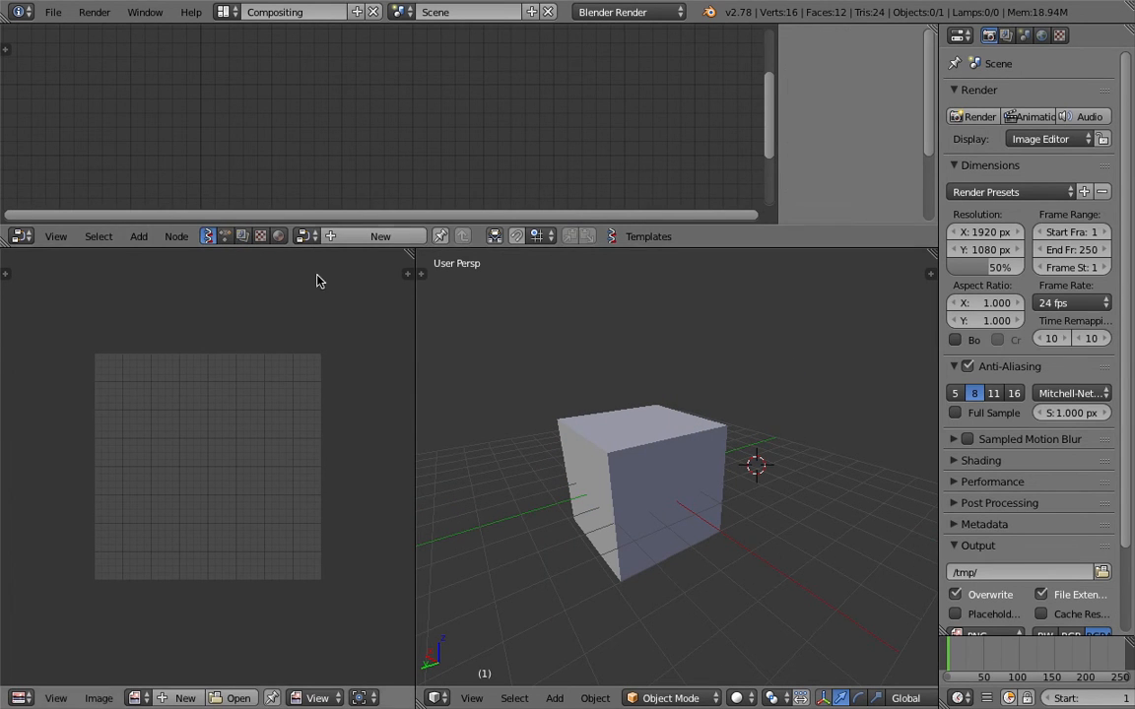
{"action": "left_click_drag", "start_coordinate": [358, 245], "coordinate": [365, 318]}
{"action": "key", "text": "n"}
Add a Box node to the Sverchok node tree.
{"action": "key", "text": "shift+a"}
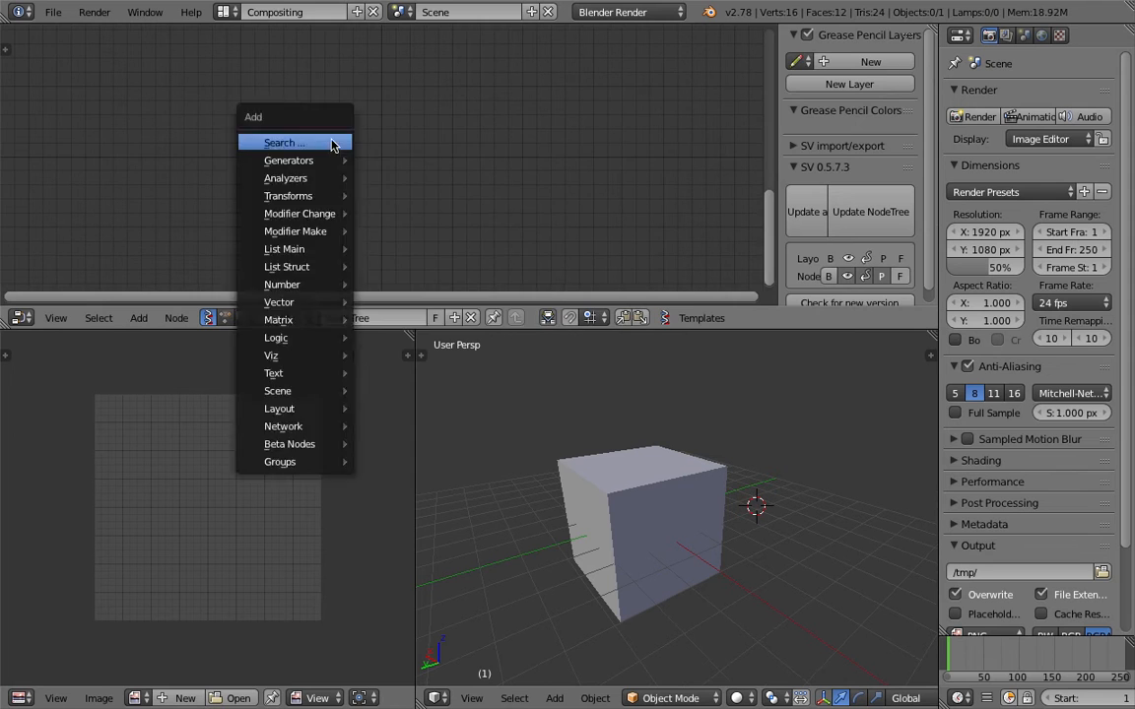
{"action": "left_click", "coordinate": [335, 144]}
{"action": "type", "text": "bo"}
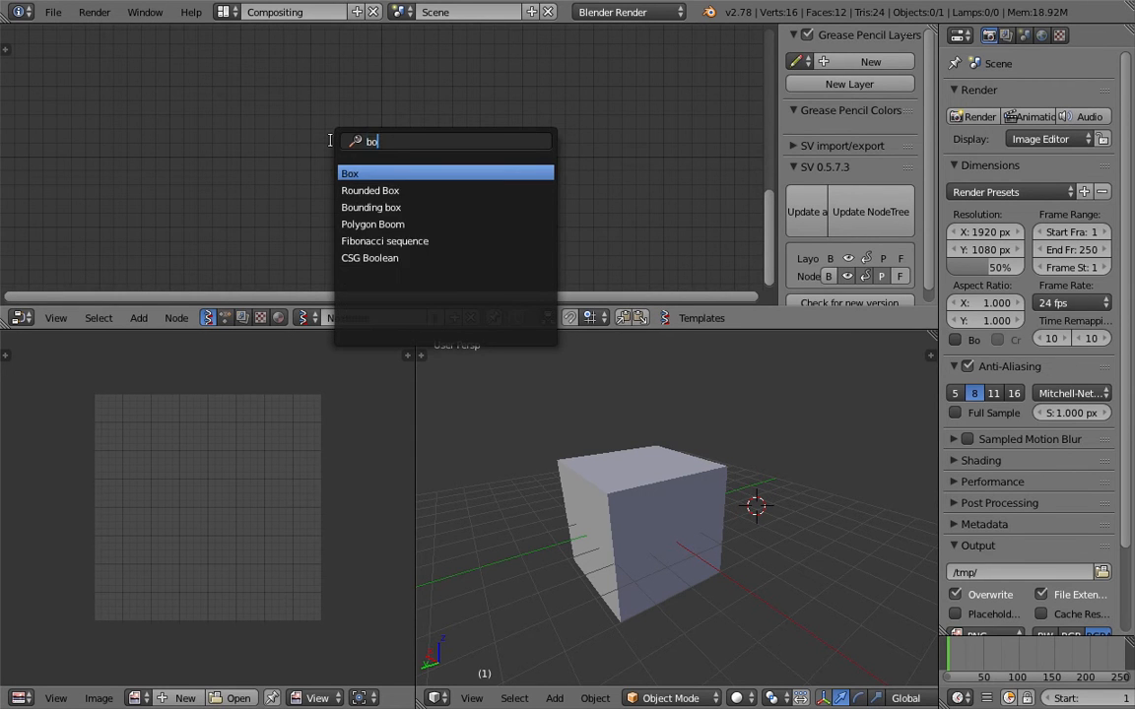
{"action": "key", "text": "Return"}
{"action": "left_click", "coordinate": [113, 106]}
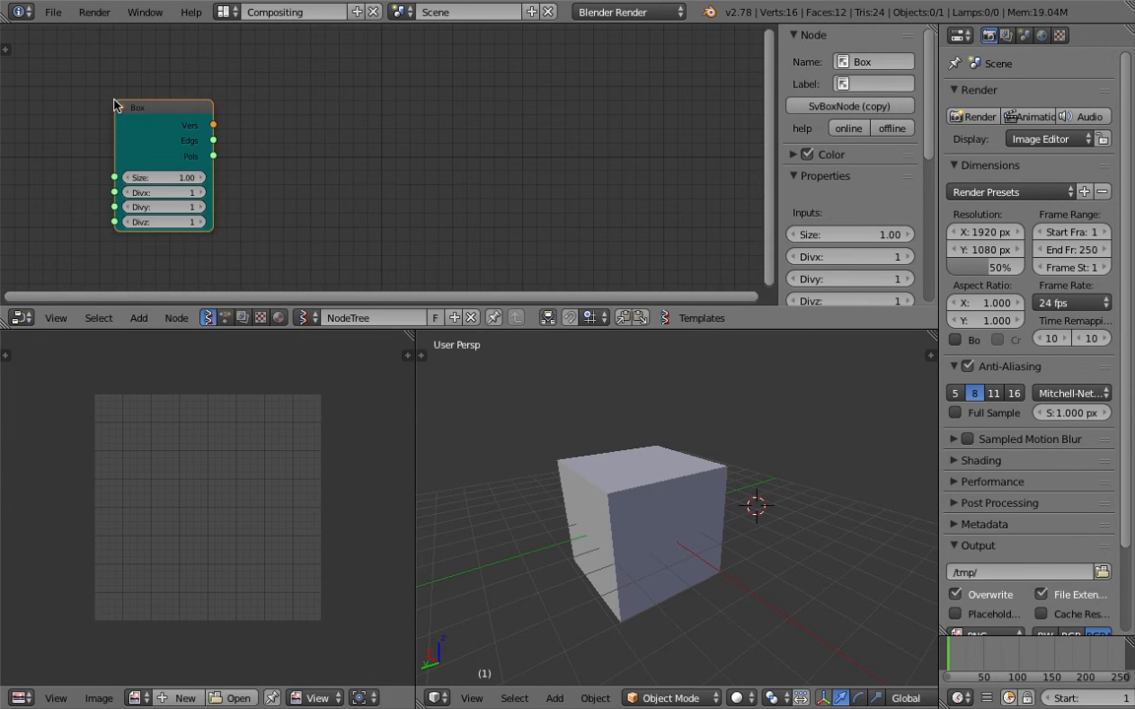
Add a Viewer BMeshMK2 node and space it out from the Box node.
{"action": "key", "text": "shift+a"}
{"action": "left_click", "coordinate": [372, 132]}
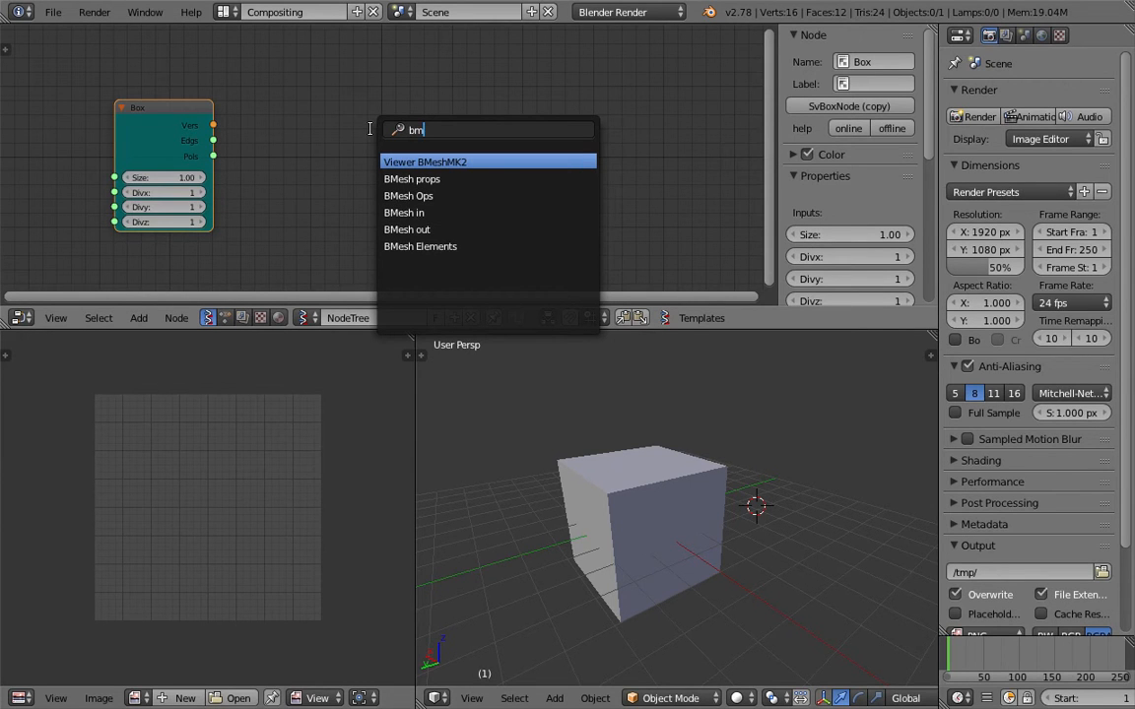
{"action": "key", "text": "Return"}
{"action": "left_click", "coordinate": [484, 96]}
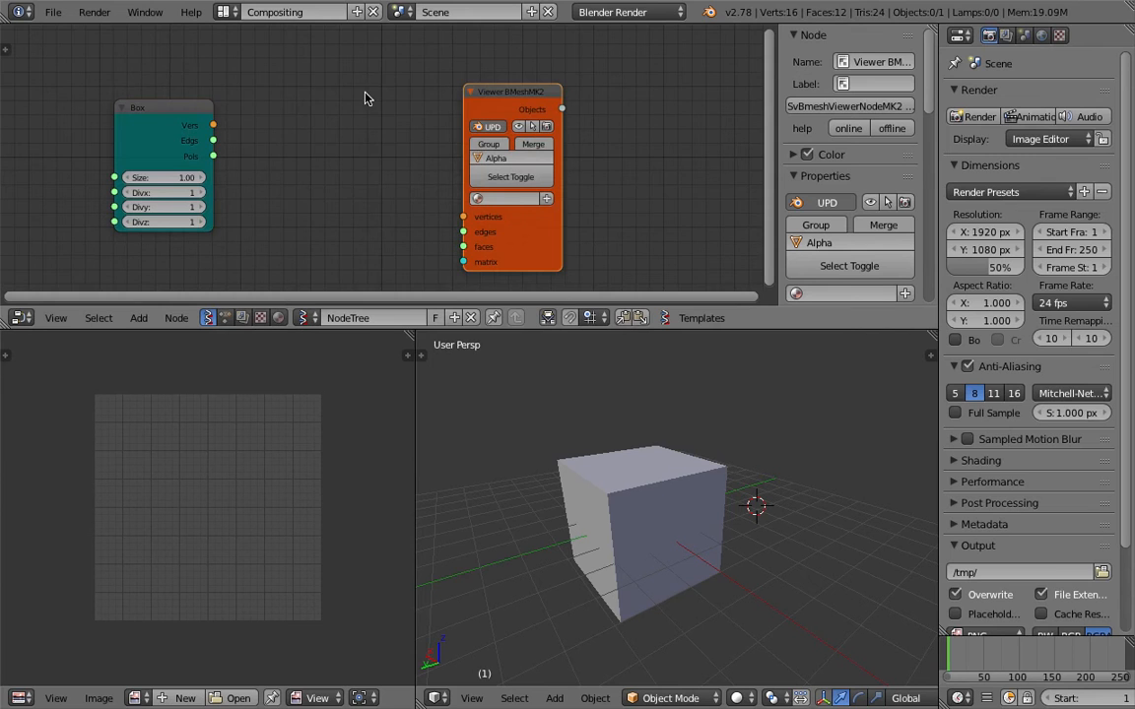
{"action": "middle_click_drag", "start_coordinate": [365, 93], "coordinate": [390, 93]}
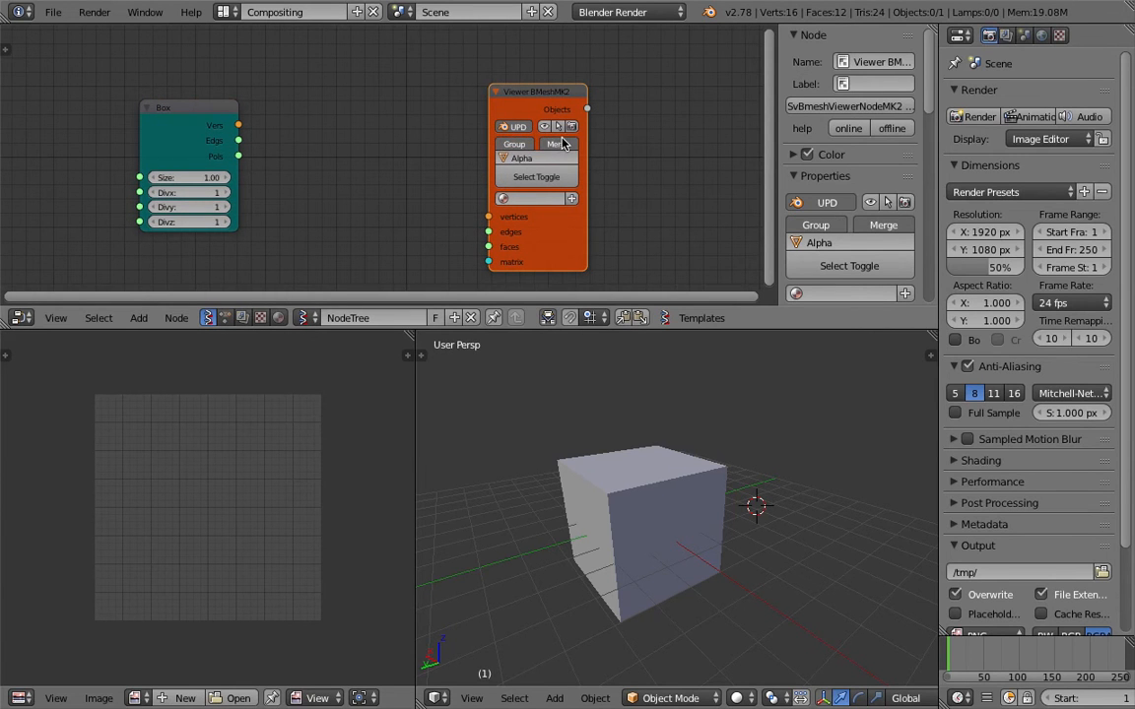
{"action": "left_click_drag", "start_coordinate": [576, 93], "coordinate": [625, 79]}
{"action": "key", "text": "ctrl+s"}
{"action": "key", "text": "Return"}
{"action": "middle_click_drag", "start_coordinate": [582, 97], "coordinate": [617, 74]}
{"action": "left_click_drag", "start_coordinate": [259, 94], "coordinate": [309, 79]}
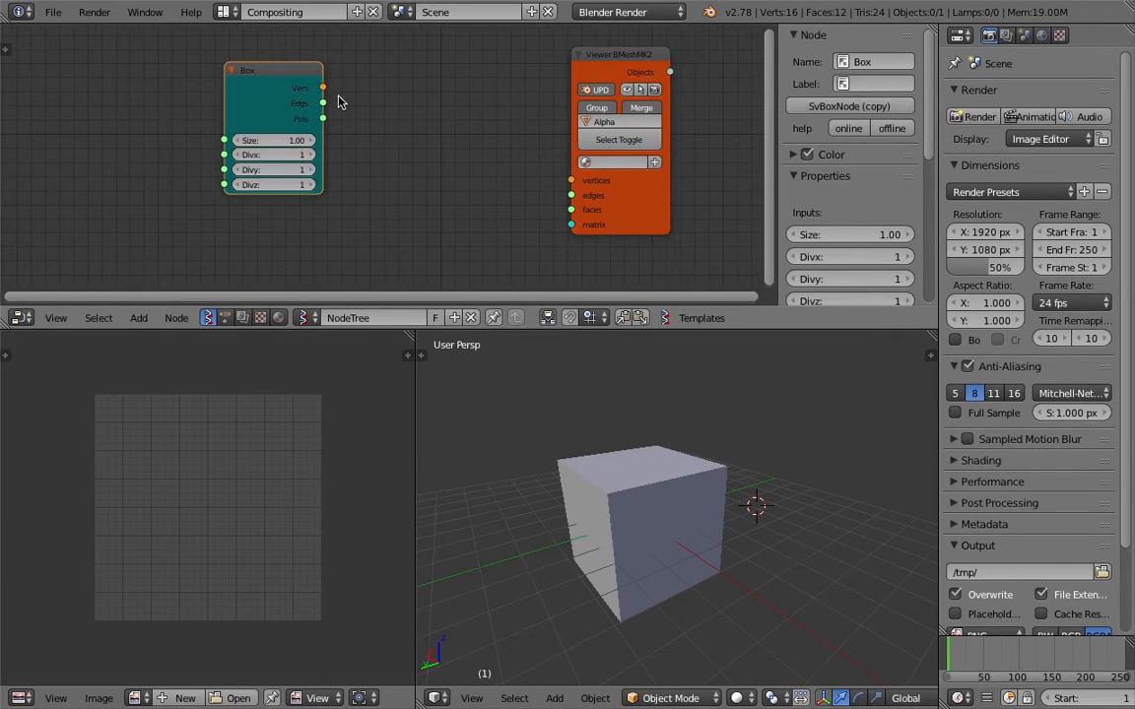
Add a Matrix in node linked to the viewer's matrix input, and link the Box node's Vers output to vertices.
{"action": "key", "text": "space"}
{"action": "type", "text": "matrix in"}
{"action": "key", "text": "Return"}
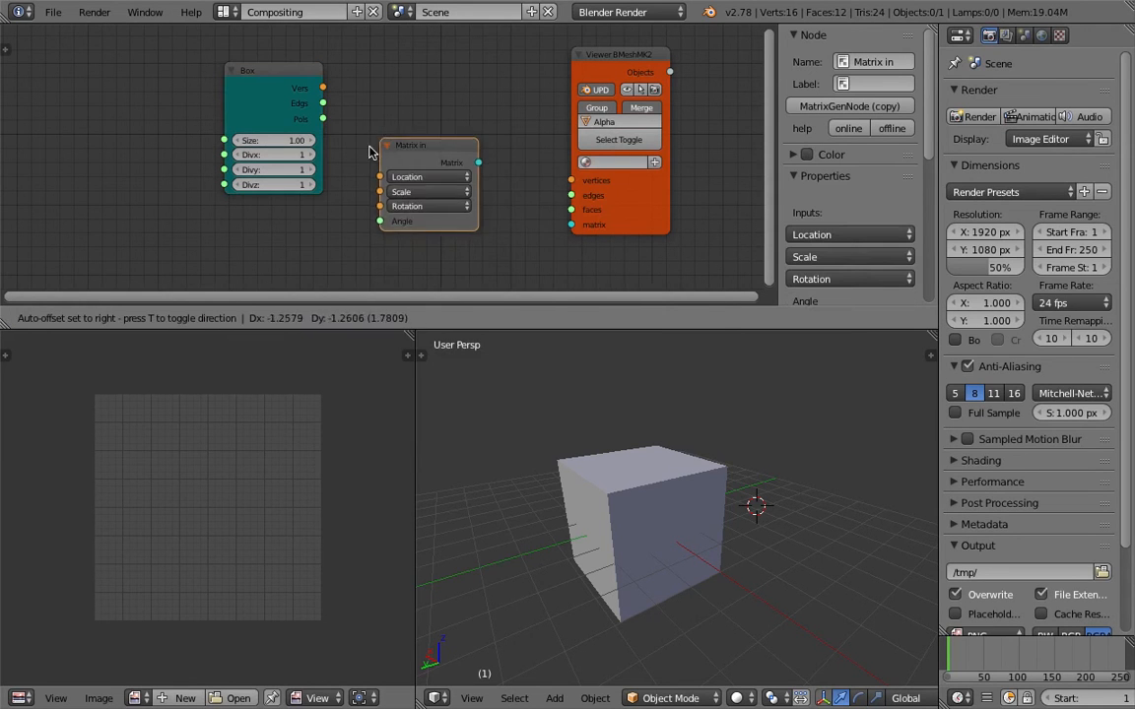
{"action": "left_click", "coordinate": [358, 189]}
{"action": "left_click_drag", "start_coordinate": [456, 207], "coordinate": [460, 210]}
{"action": "left_click_drag", "start_coordinate": [568, 226], "coordinate": [570, 225]}
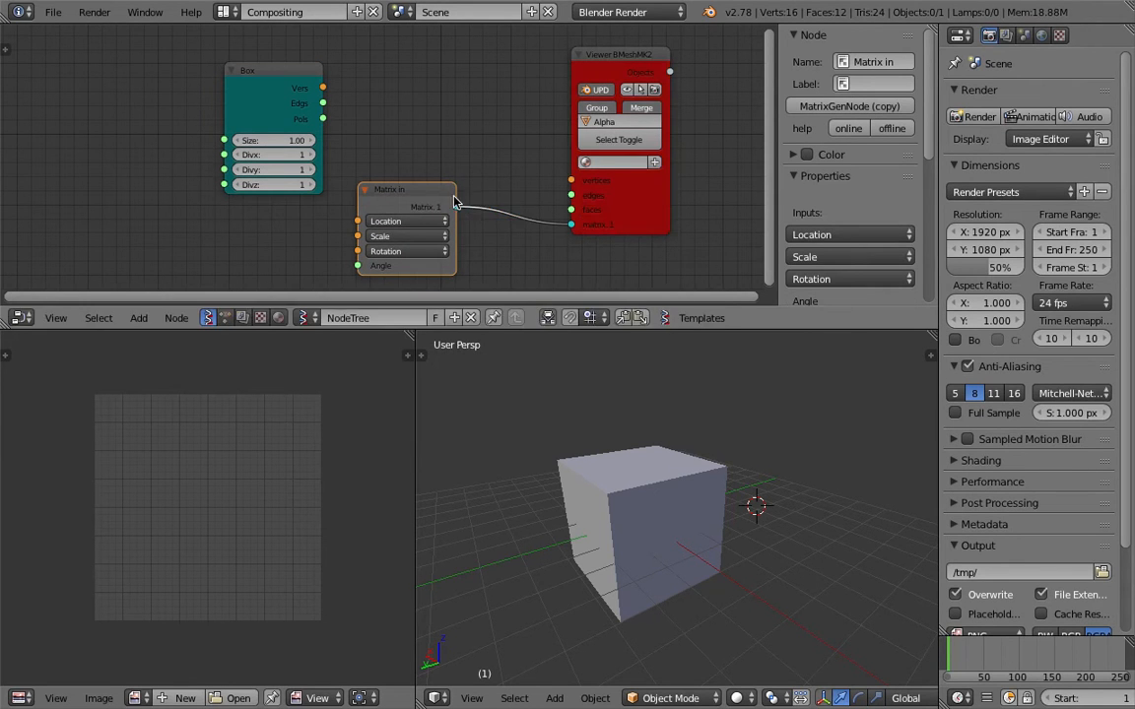
{"action": "left_click_drag", "start_coordinate": [421, 190], "coordinate": [478, 202]}
{"action": "middle_click_drag", "start_coordinate": [440, 178], "coordinate": [403, 201]}
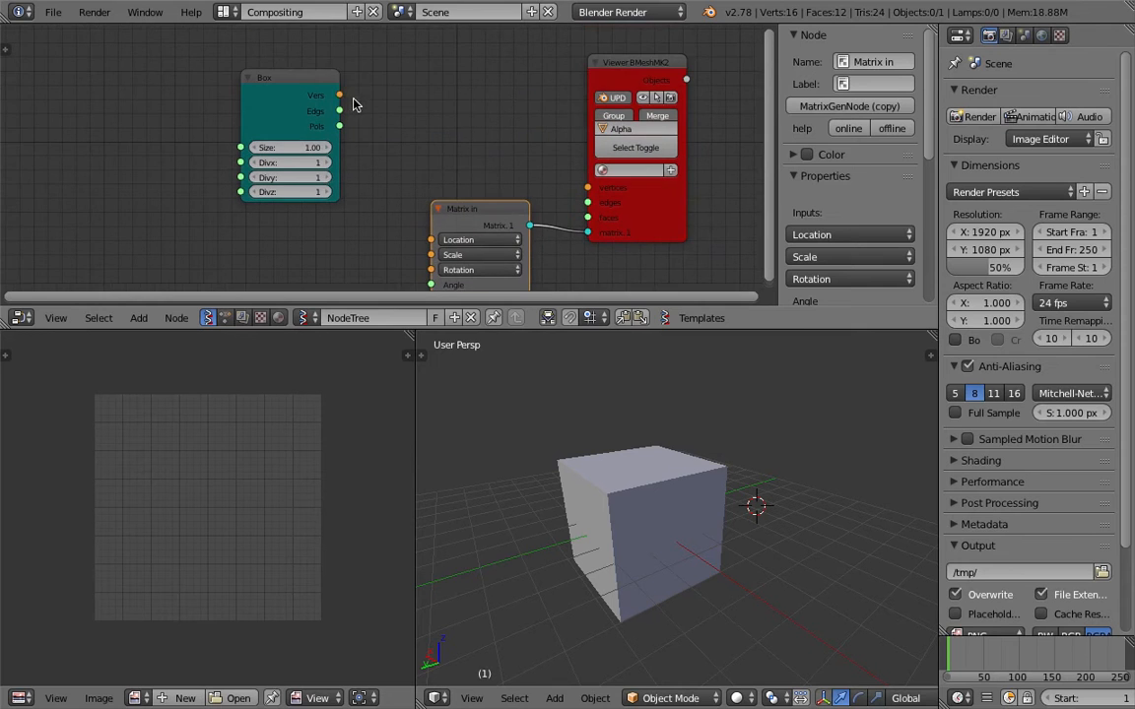
{"action": "left_click_drag", "start_coordinate": [339, 96], "coordinate": [387, 115]}
{"action": "left_click_drag", "start_coordinate": [587, 189], "coordinate": [589, 189]}
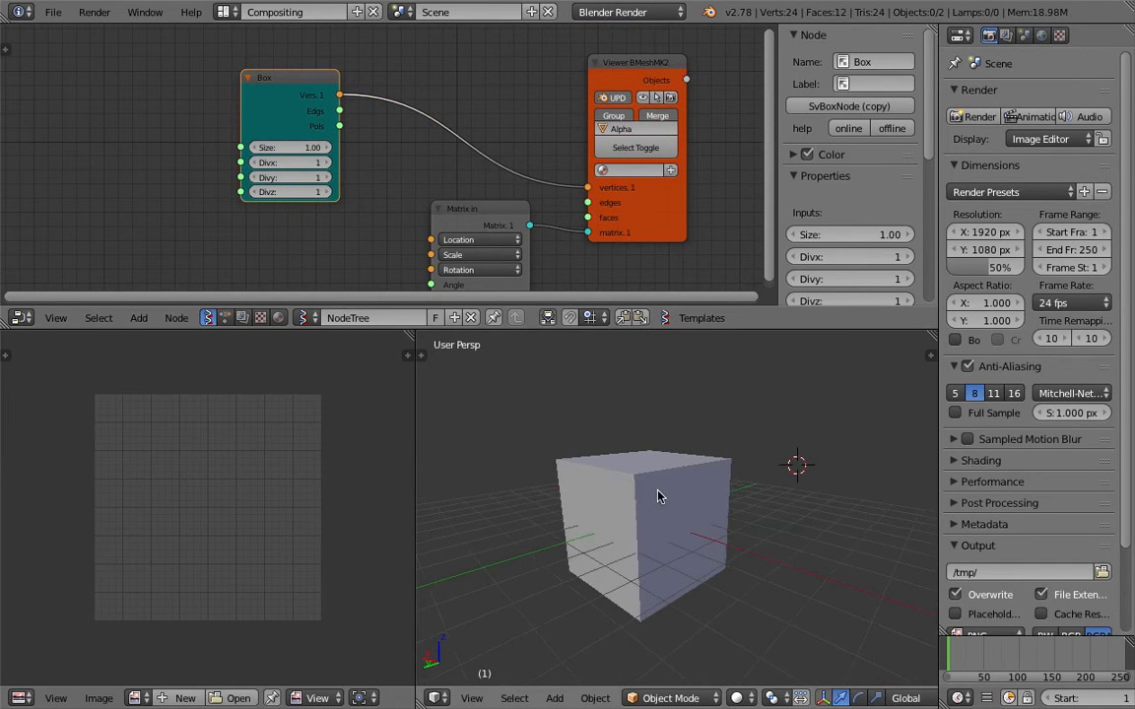
Add a Vector in node and link its Vectors output to the Matrix in node's Location input.
{"action": "middle_click_drag", "start_coordinate": [290, 248], "coordinate": [319, 221]}
{"action": "key", "text": "shift+a"}
{"action": "left_click", "coordinate": [320, 216]}
{"action": "type", "text": "vec"}
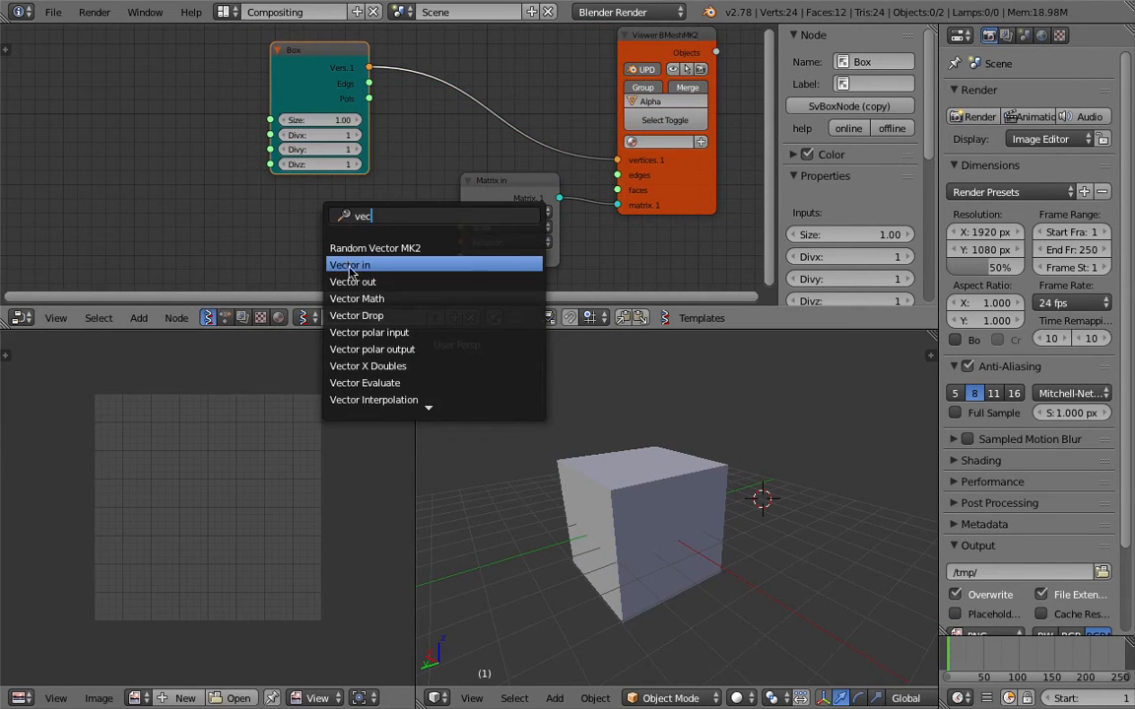
{"action": "left_click", "coordinate": [346, 264]}
{"action": "left_click", "coordinate": [328, 203]}
{"action": "left_click_drag", "start_coordinate": [395, 225], "coordinate": [460, 212]}
Show the viewport in wireframe and link the Box node's Pols output to the viewer's faces input.
{"action": "middle_click_drag", "start_coordinate": [583, 471], "coordinate": [365, 280]}
{"action": "key", "text": "z"}
{"action": "key", "text": "z"}
{"action": "key", "text": "z"}
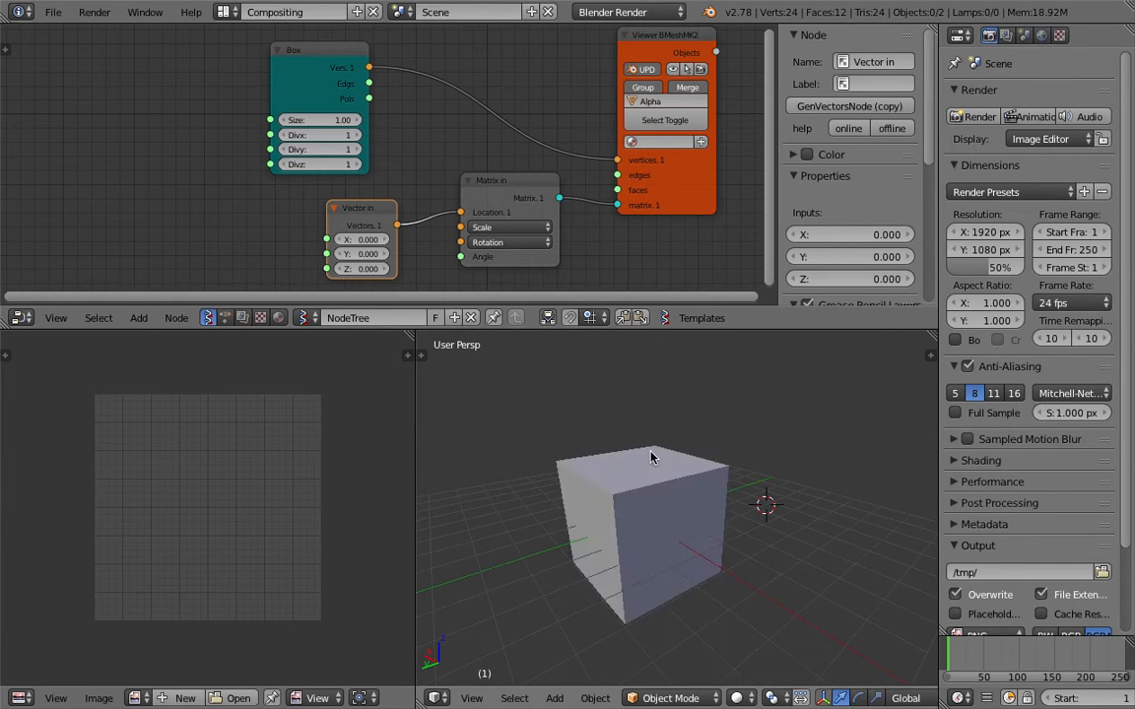
{"action": "mouse_move", "coordinate": [631, 446]}
{"action": "middle_mouse_down"}
{"action": "mouse_move", "coordinate": [591, 412]}
{"action": "mouse_move", "coordinate": [633, 454]}
{"action": "middle_mouse_up"}
{"action": "scroll", "coordinate": [650, 462], "scroll_direction": "up", "scroll_amount": 3}
{"action": "middle_click_drag", "start_coordinate": [523, 182], "coordinate": [519, 194]}
{"action": "left_click_drag", "start_coordinate": [367, 111], "coordinate": [612, 201]}
{"action": "middle_click_drag", "start_coordinate": [690, 463], "coordinate": [713, 443]}
{"action": "right_click", "coordinate": [647, 489]}
{"action": "middle_click_drag", "start_coordinate": [648, 493], "coordinate": [668, 511]}
{"action": "key", "text": "ctrl+s"}
{"action": "left_click", "coordinate": [669, 510]}
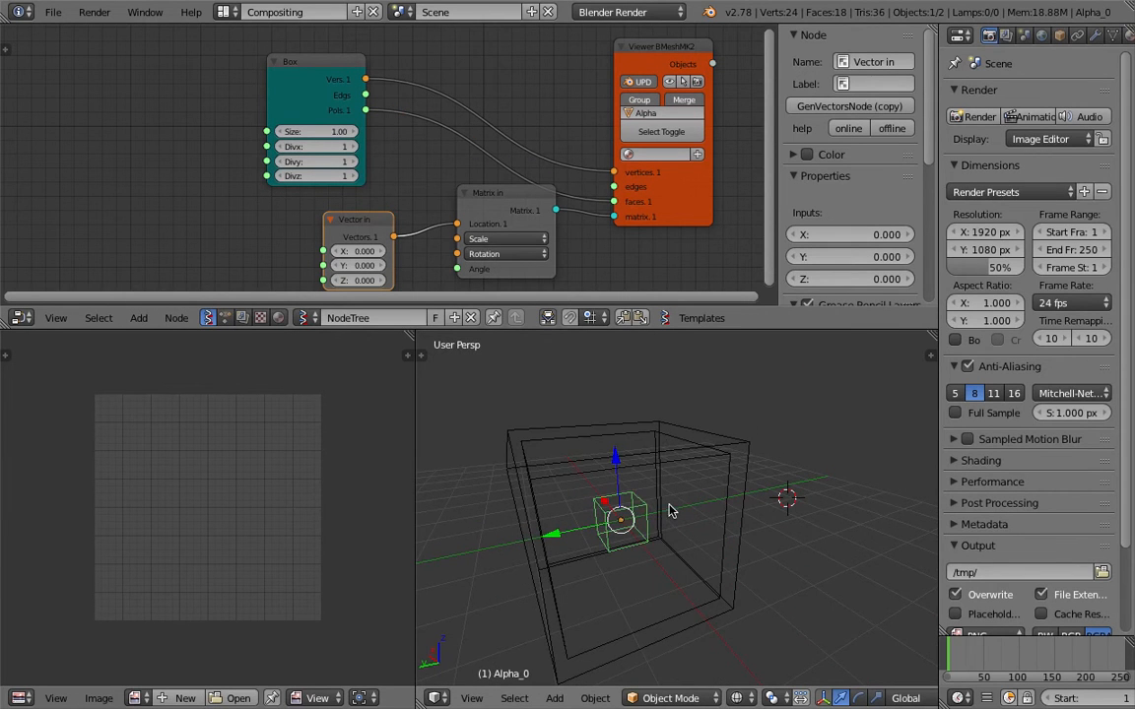
Select the large cube and set the generated box Alpha_0 as its Boolean modifier's object.
{"action": "right_click", "coordinate": [688, 450]}
{"action": "key", "text": "ctrl+s"}
{"action": "left_click", "coordinate": [687, 448]}
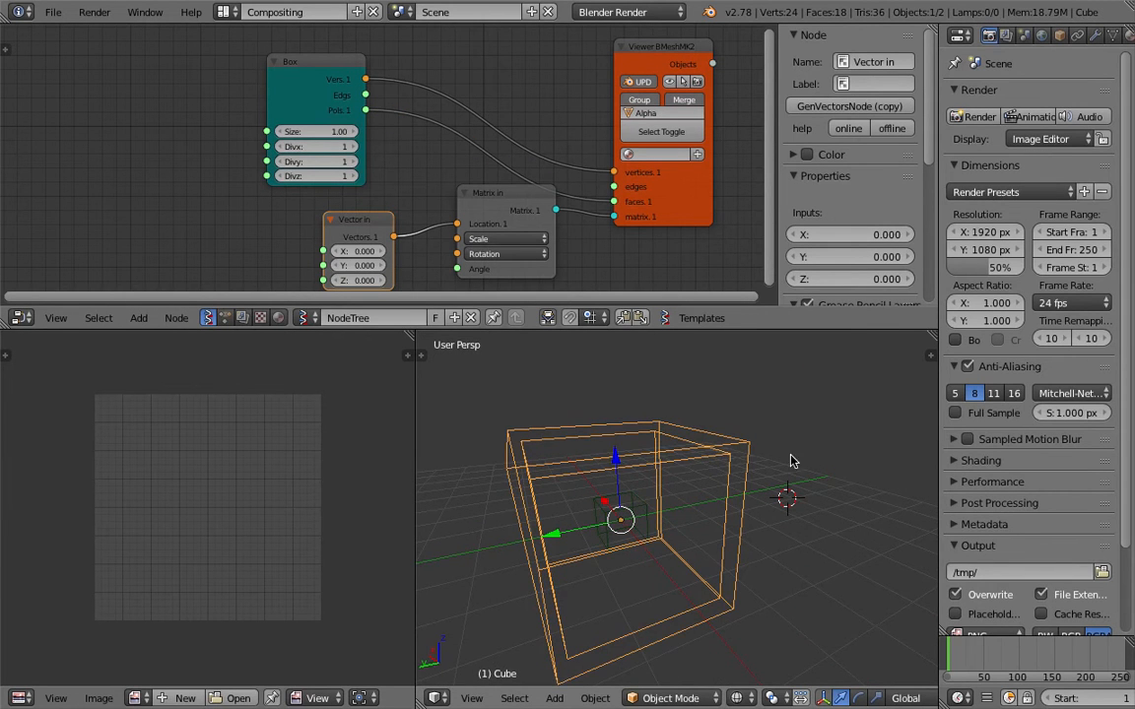
{"action": "left_click", "coordinate": [1093, 36]}
{"action": "left_click", "coordinate": [1056, 436]}
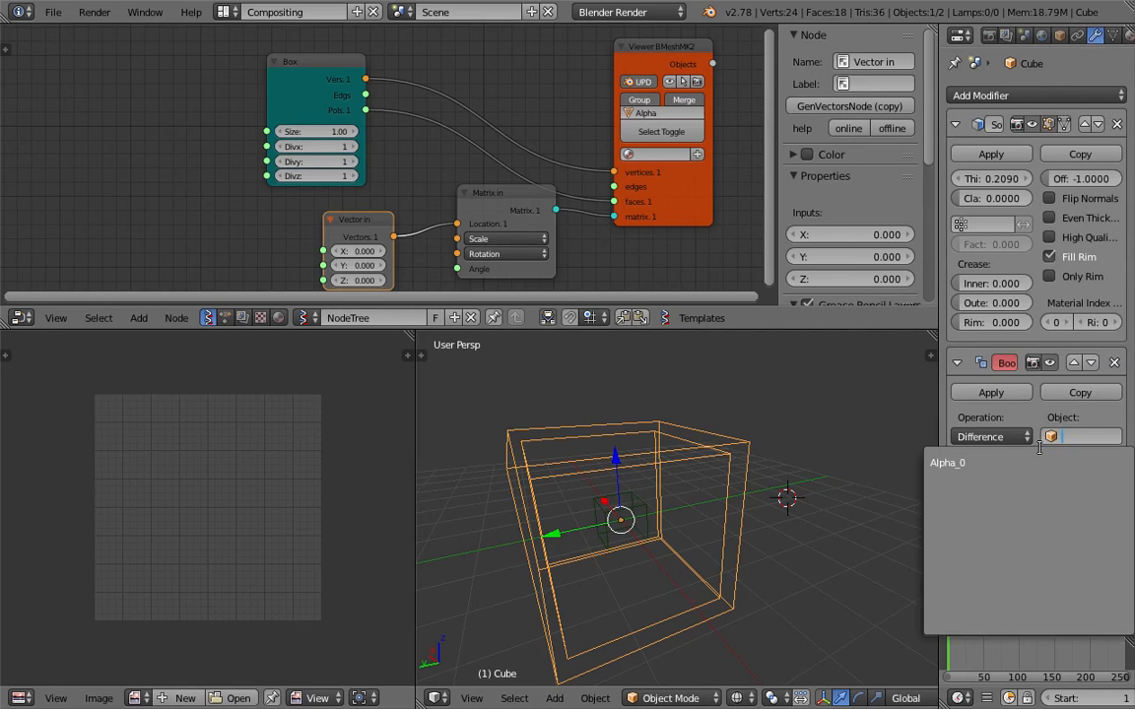
{"action": "left_click", "coordinate": [1041, 451]}
{"action": "left_click", "coordinate": [1051, 454]}
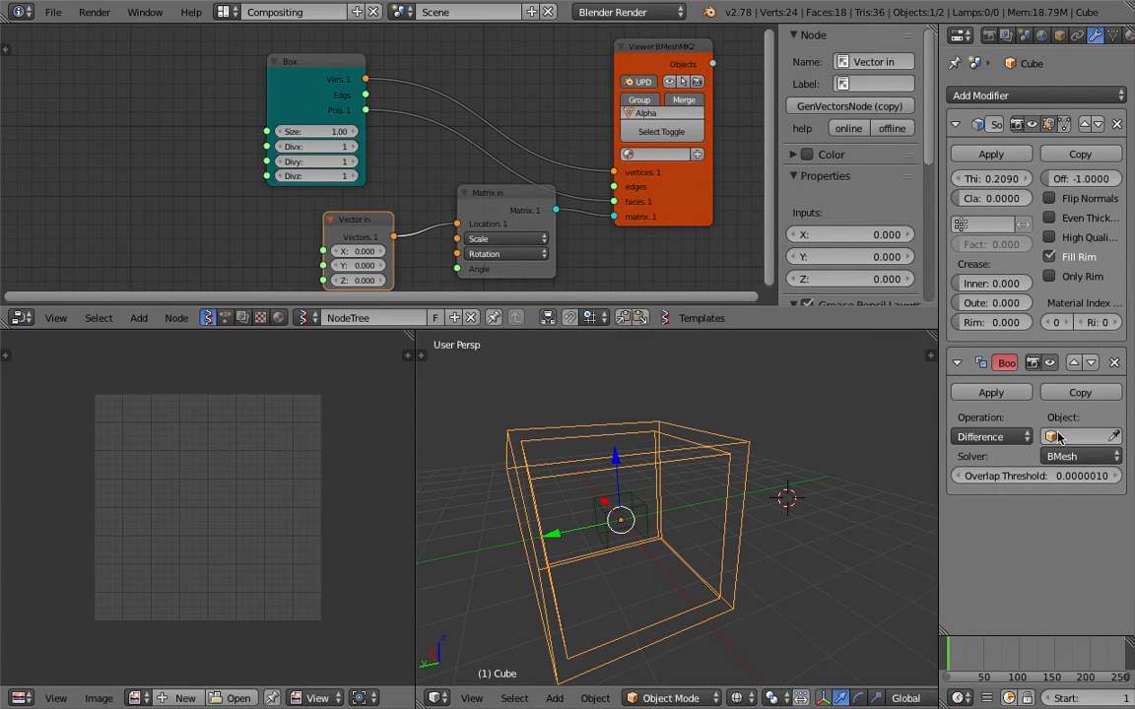
{"action": "left_click", "coordinate": [1056, 435]}
{"action": "left_click", "coordinate": [1024, 462]}
{"action": "key", "text": "ctrl+s"}
{"action": "left_click", "coordinate": [819, 430]}
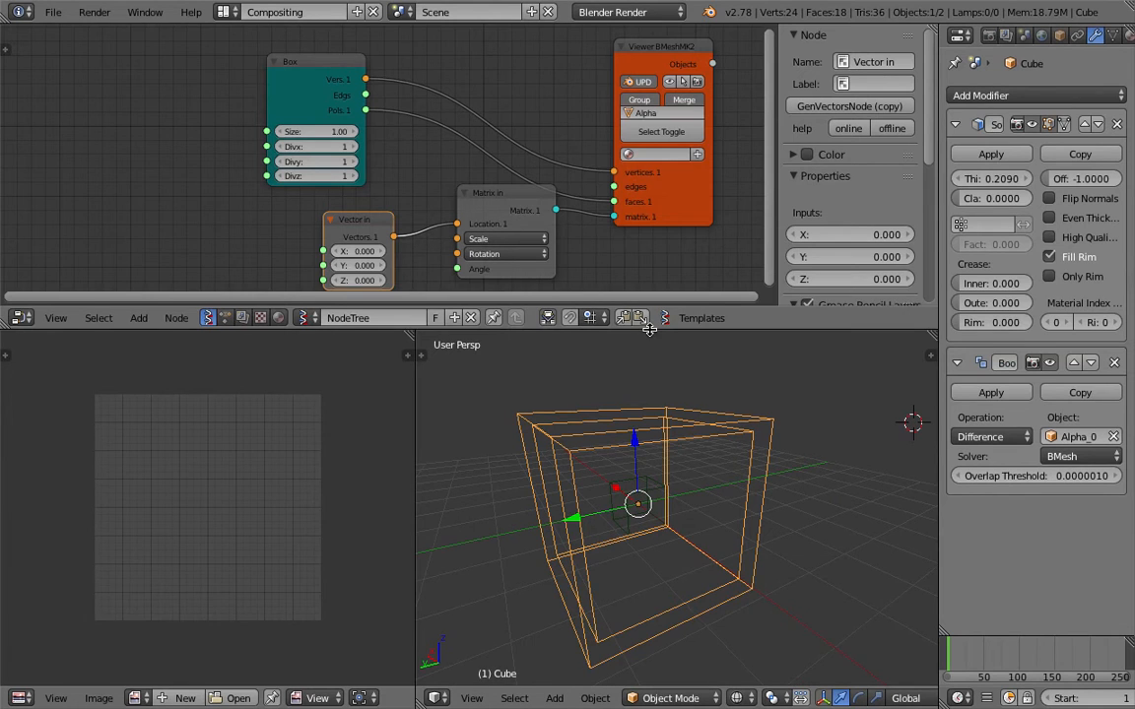
Enlarge the node editor and move the Matrix in node lower, clear of the Pols link.
{"action": "left_click_drag", "start_coordinate": [648, 329], "coordinate": [650, 385]}
{"action": "left_click_drag", "start_coordinate": [775, 251], "coordinate": [820, 251]}
{"action": "middle_click_drag", "start_coordinate": [601, 226], "coordinate": [631, 192]}
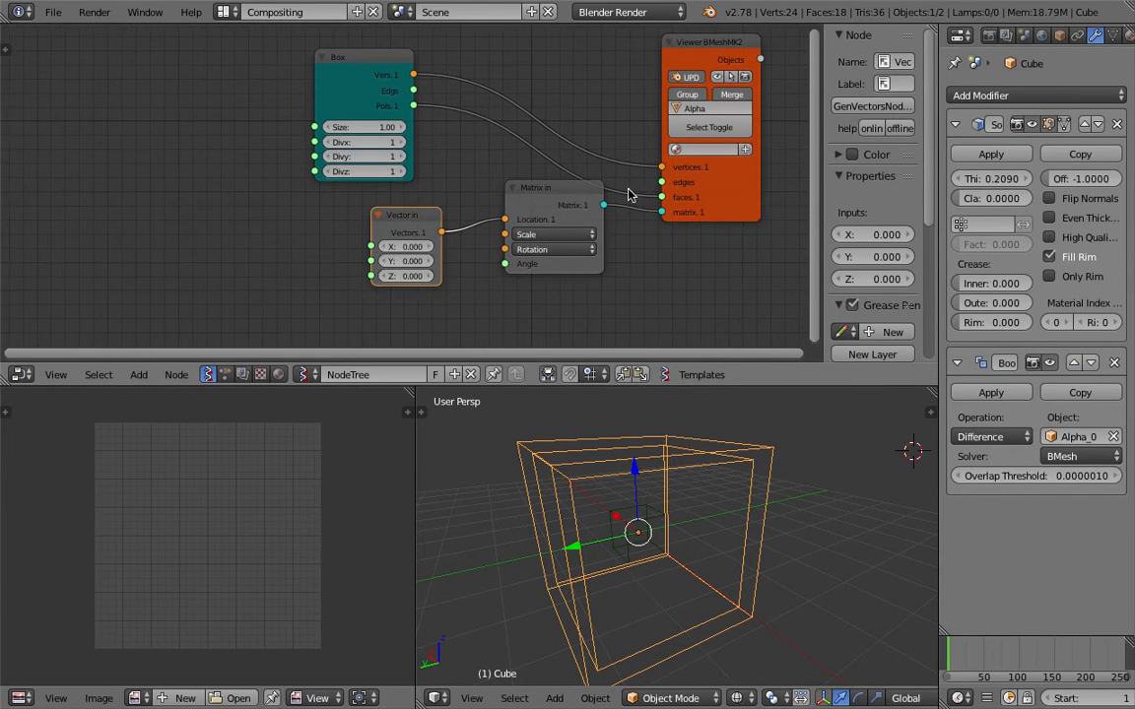
{"action": "left_click", "coordinate": [567, 210]}
{"action": "left_click", "coordinate": [423, 215]}
Set the Vector in node's Z to 2.010 and return the viewport to solid shading.
{"action": "middle_click_drag", "start_coordinate": [630, 473], "coordinate": [669, 475]}
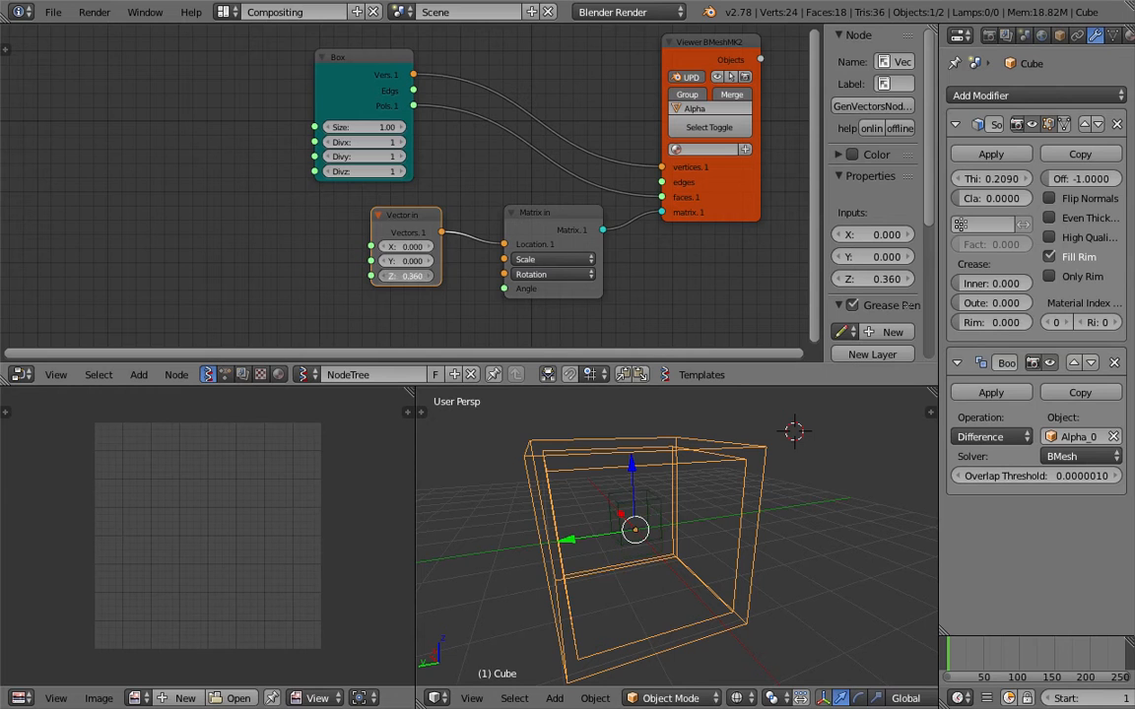
{"action": "left_click_drag", "start_coordinate": [405, 276], "coordinate": [410, 276]}
{"action": "mouse_move", "coordinate": [595, 467]}
{"action": "middle_mouse_down"}
{"action": "mouse_move", "coordinate": [610, 489]}
{"action": "mouse_move", "coordinate": [663, 506]}
{"action": "mouse_move", "coordinate": [714, 458]}
{"action": "mouse_move", "coordinate": [709, 428]}
{"action": "mouse_move", "coordinate": [639, 458]}
{"action": "middle_mouse_up"}
{"action": "key", "text": "z"}
{"action": "key", "text": "z"}
{"action": "key", "text": "z"}
Set the Maximum Draw Type of the generated box Alpha_0 to Wire and deselect all objects.
{"action": "right_click", "coordinate": [639, 455]}
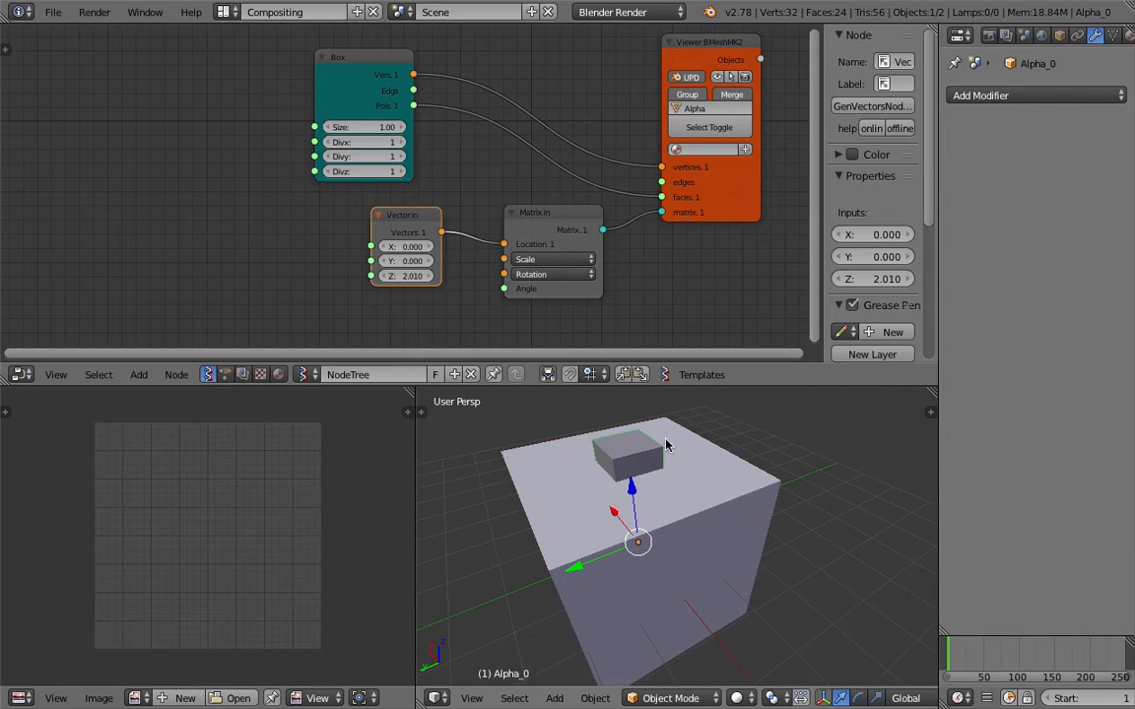
{"action": "left_click", "coordinate": [1062, 36]}
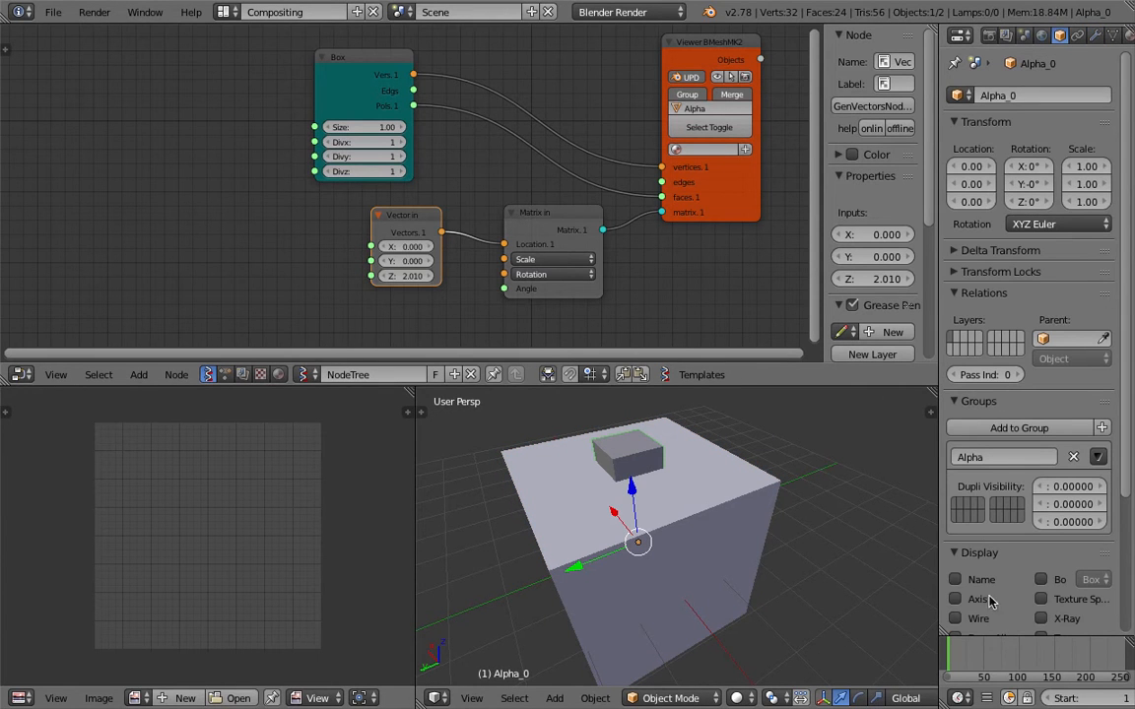
{"action": "scroll", "coordinate": [983, 629], "scroll_direction": "down", "scroll_amount": 3}
{"action": "left_click", "coordinate": [985, 609]}
{"action": "left_click", "coordinate": [892, 575]}
{"action": "mouse_move", "coordinate": [828, 502]}
{"action": "middle_mouse_down"}
{"action": "mouse_move", "coordinate": [781, 460]}
{"action": "mouse_move", "coordinate": [767, 537]}
{"action": "mouse_move", "coordinate": [658, 478]}
{"action": "middle_mouse_up"}
{"action": "key", "text": "a"}
{"action": "key", "text": "a"}
{"action": "key", "text": "a"}
Save the scene as sv_an_boolean_001.blend in the Desktop folder.
{"action": "middle_click_drag", "start_coordinate": [722, 513], "coordinate": [696, 519]}
{"action": "scroll", "coordinate": [603, 210], "scroll_direction": "down", "scroll_amount": 2}
{"action": "middle_click_drag", "start_coordinate": [611, 223], "coordinate": [494, 210]}
{"action": "key", "text": "super+s"}
{"action": "left_click", "coordinate": [493, 211]}
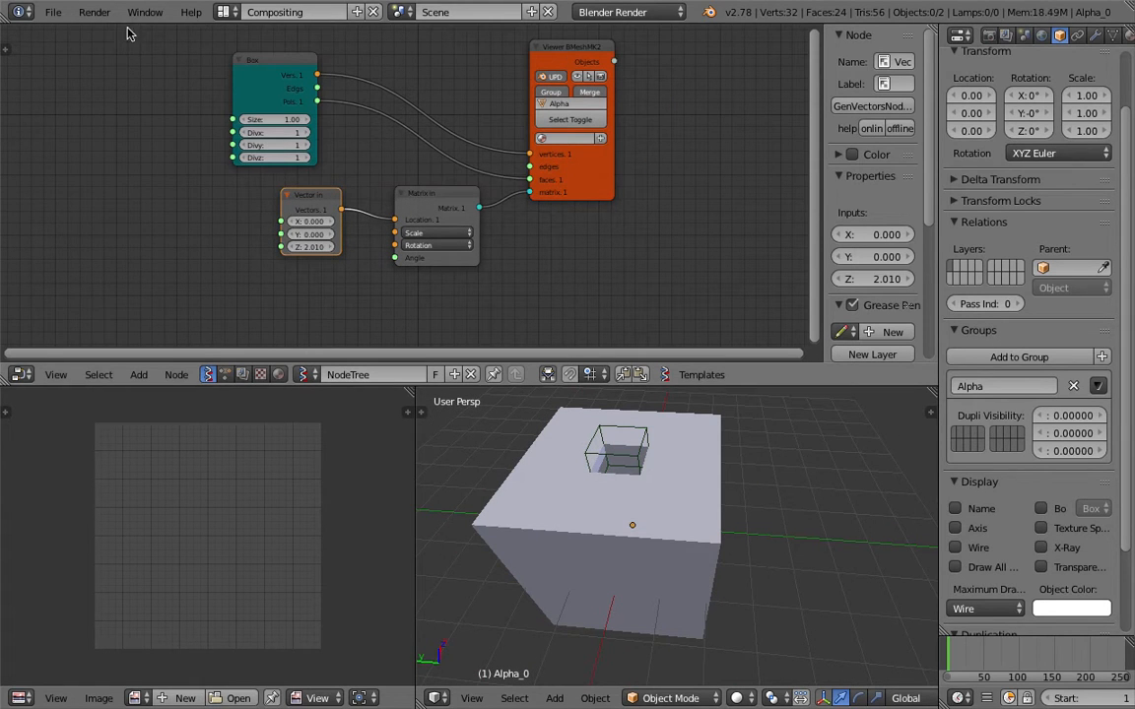
{"action": "left_click", "coordinate": [53, 13]}
{"action": "left_click", "coordinate": [85, 165]}
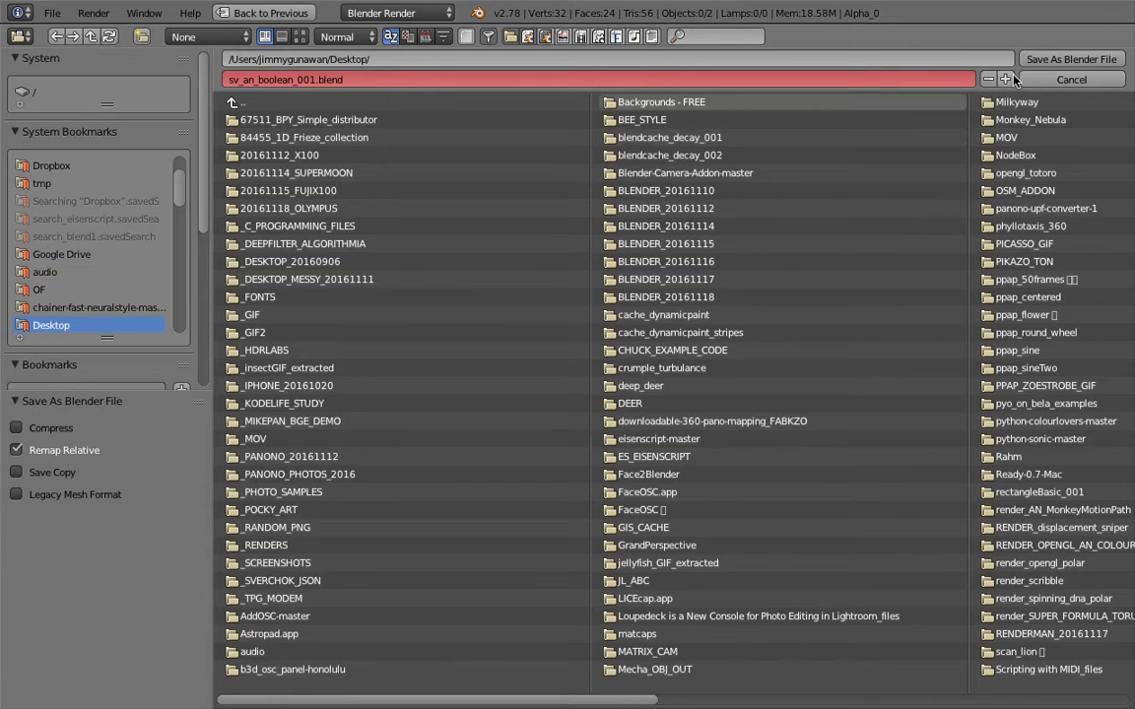
{"action": "left_click", "coordinate": [1037, 62]}
{"action": "middle_click_drag", "start_coordinate": [643, 546], "coordinate": [653, 441]}
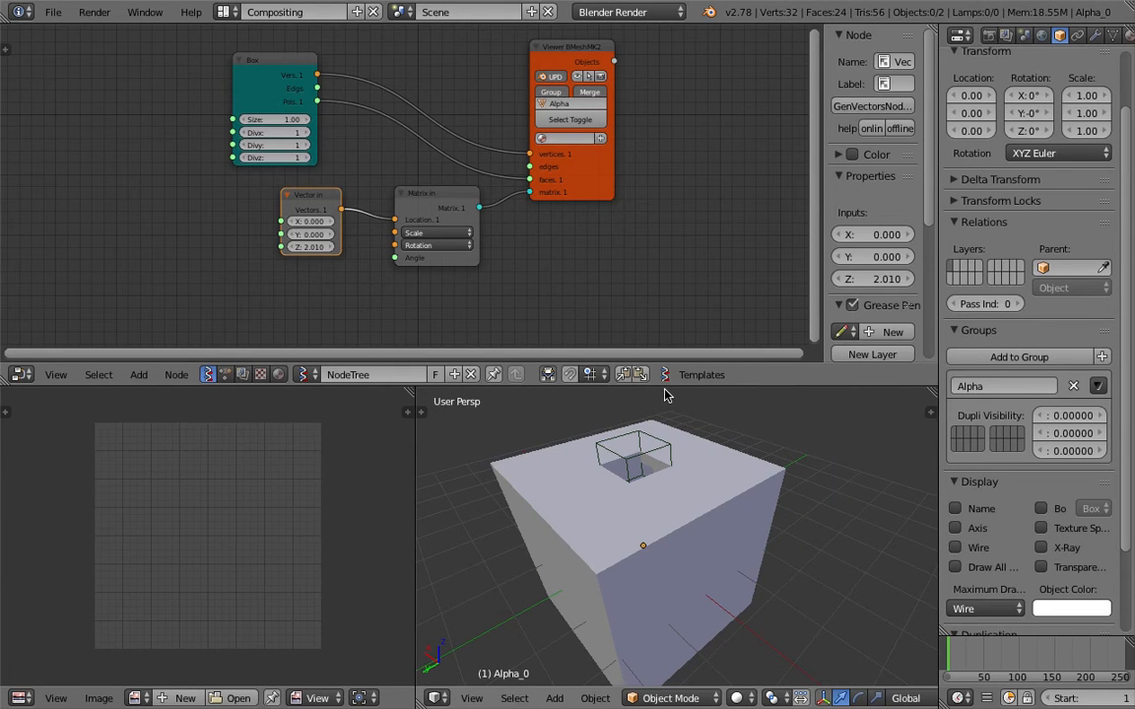
Enlarge the node editor slightly and recentre the node tree and the cut cube in their views.
{"action": "left_click_drag", "start_coordinate": [664, 386], "coordinate": [666, 406]}
{"action": "middle_click_drag", "start_coordinate": [750, 445], "coordinate": [741, 470]}
{"action": "middle_click_drag", "start_coordinate": [802, 535], "coordinate": [762, 524]}
{"action": "middle_click_drag", "start_coordinate": [513, 293], "coordinate": [566, 290]}
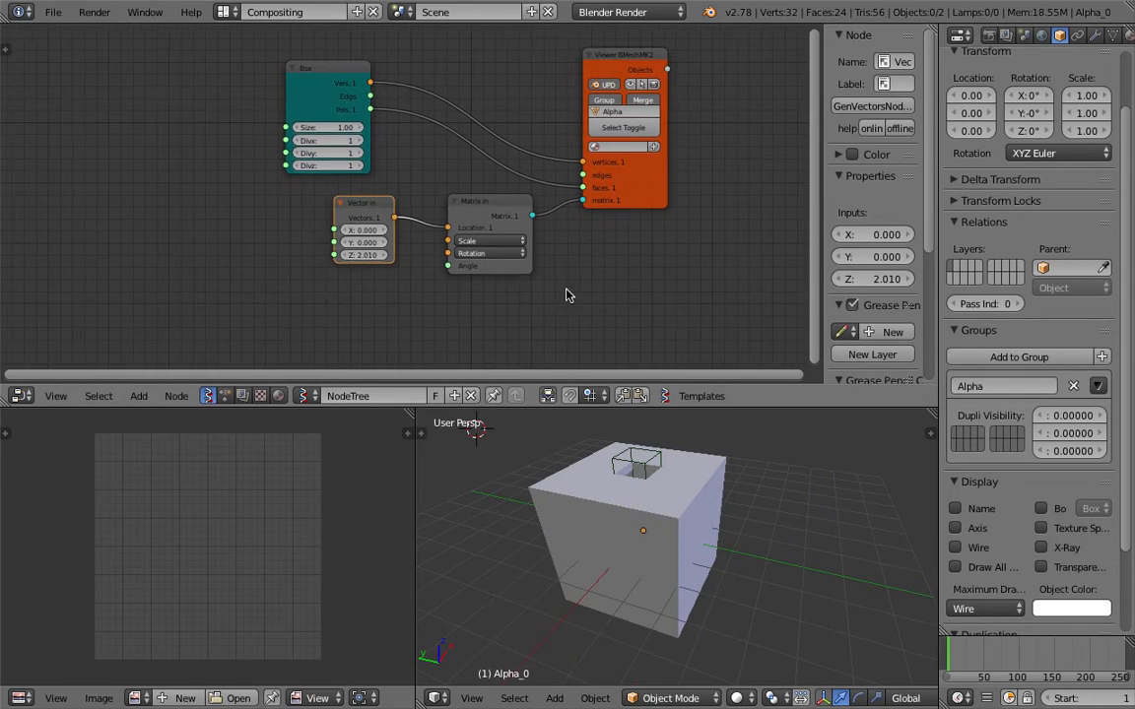
Duplicate the Vector in node and link the copy to the Scale input of the Matrix in node.
{"action": "scroll", "coordinate": [446, 239], "scroll_direction": "up", "scroll_amount": 1}
{"action": "scroll", "coordinate": [379, 258], "scroll_direction": "up", "scroll_amount": 1}
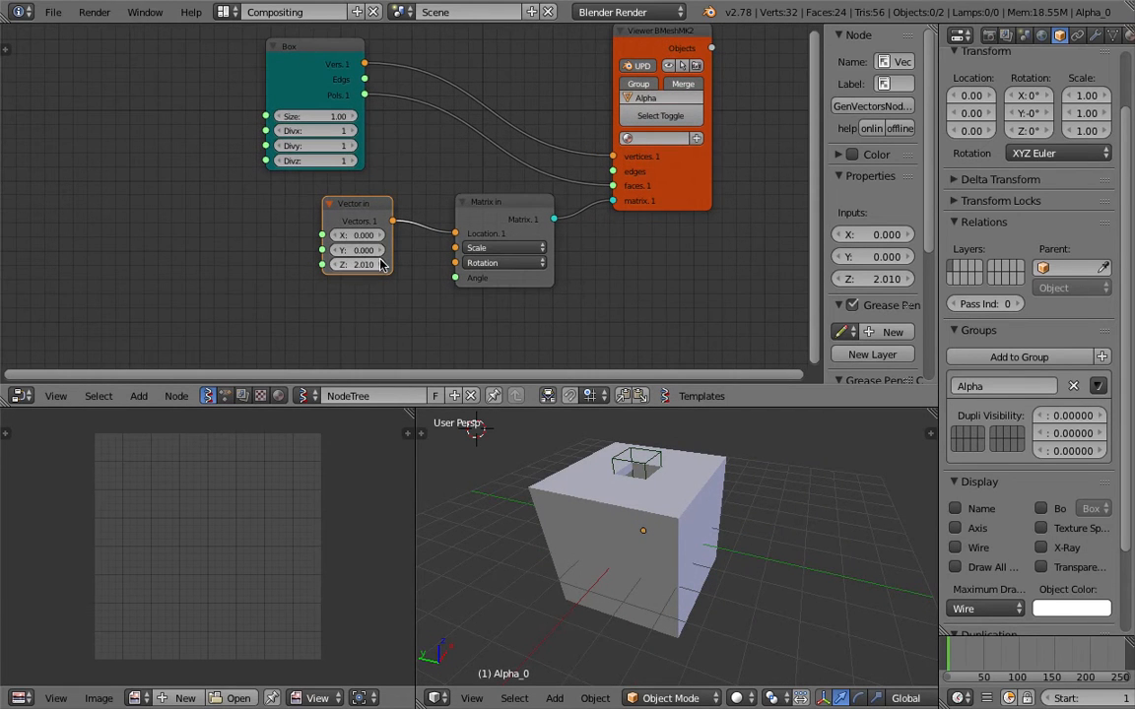
{"action": "left_click_drag", "start_coordinate": [374, 211], "coordinate": [362, 191]}
{"action": "key", "text": "shift+d"}
{"action": "left_click", "coordinate": [364, 295]}
{"action": "left_click_drag", "start_coordinate": [384, 296], "coordinate": [453, 249]}
Set the Vector in node feeding Scale to X 5.200, Y 1.960 and Z 1.210, and save the scene.
{"action": "middle_click_drag", "start_coordinate": [322, 359], "coordinate": [375, 314]}
{"action": "left_click_drag", "start_coordinate": [404, 267], "coordinate": [406, 293]}
{"action": "type", "text": "1"}
{"action": "key", "text": "Return"}
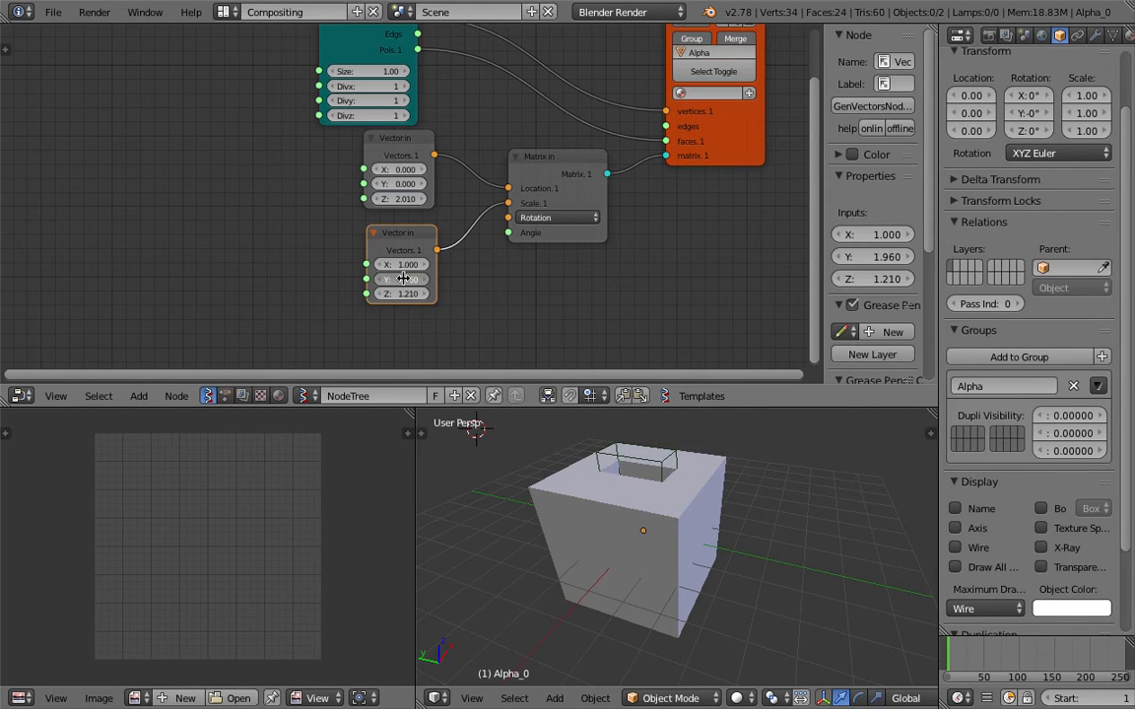
{"action": "left_click_drag", "start_coordinate": [404, 265], "coordinate": [530, 264]}
{"action": "middle_click_drag", "start_coordinate": [601, 453], "coordinate": [724, 476]}
{"action": "key", "text": "ctrl+s"}
{"action": "left_click", "coordinate": [737, 501]}
Select the hollow cube and set its Boolean modifier's solver to Carve.
{"action": "right_click", "coordinate": [745, 504]}
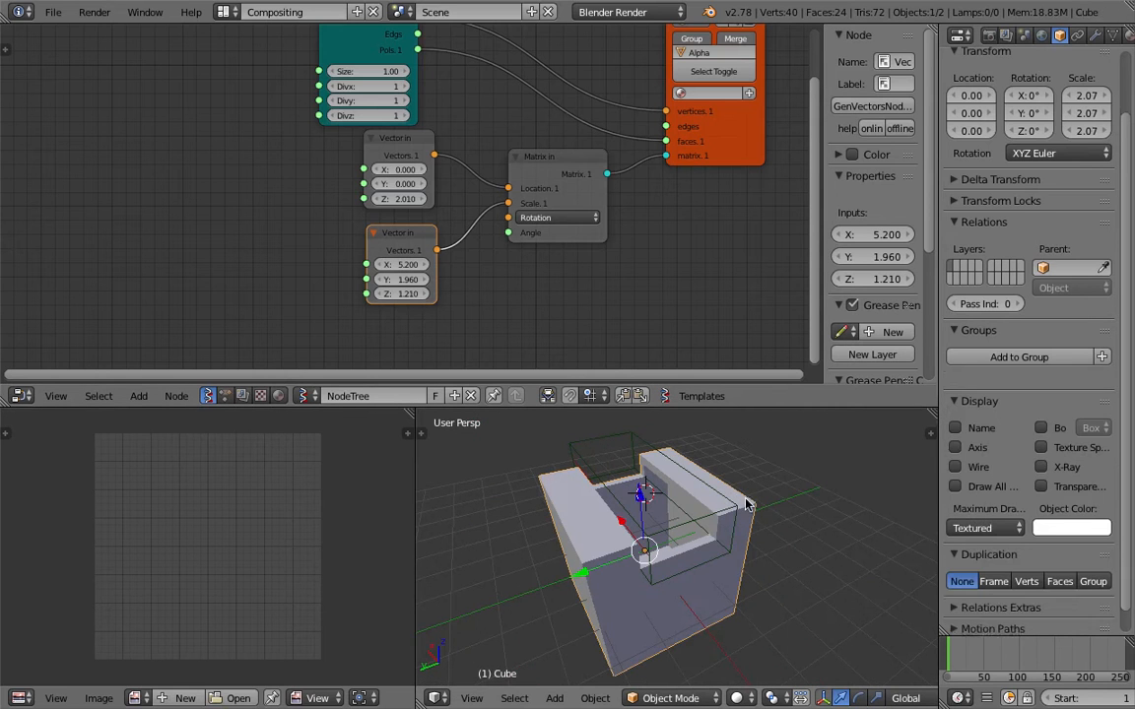
{"action": "left_click", "coordinate": [1092, 38]}
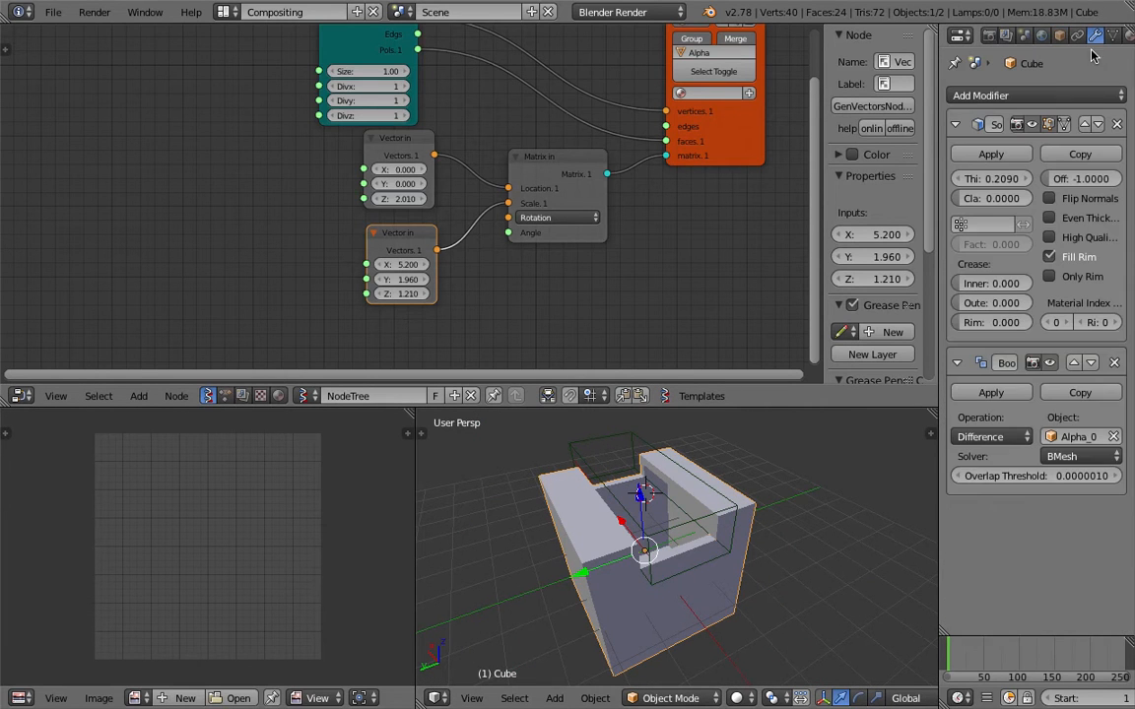
{"action": "left_click", "coordinate": [1080, 456]}
{"action": "left_click", "coordinate": [1072, 438]}
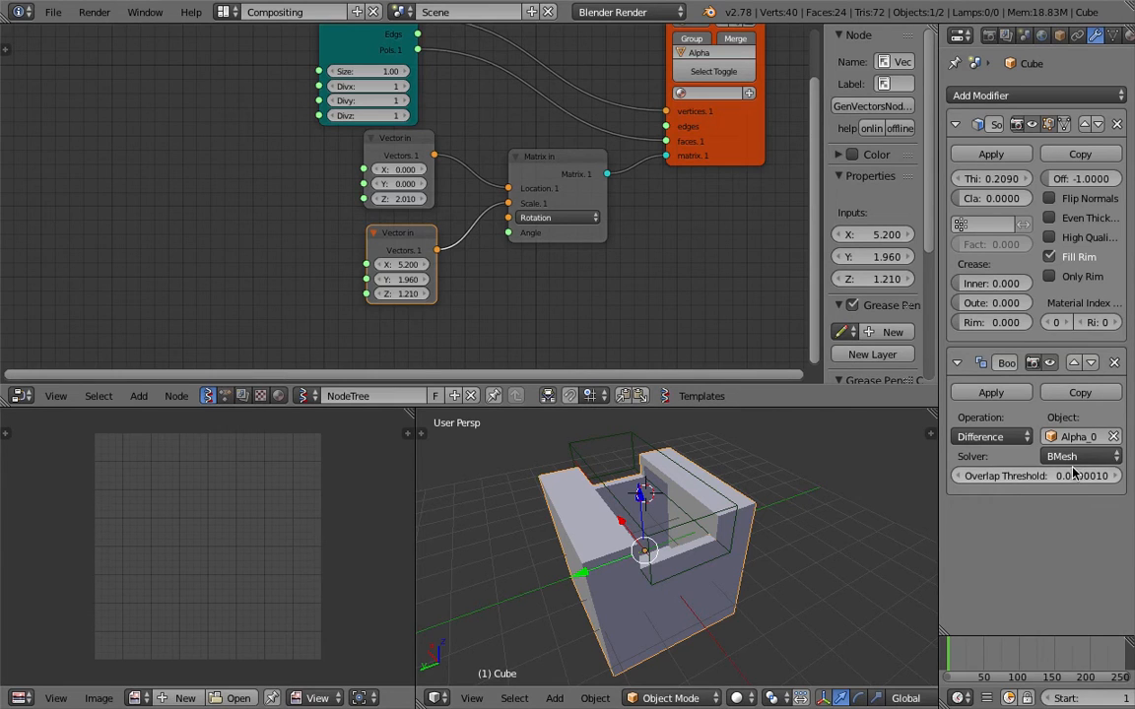
{"action": "left_click", "coordinate": [1076, 459]}
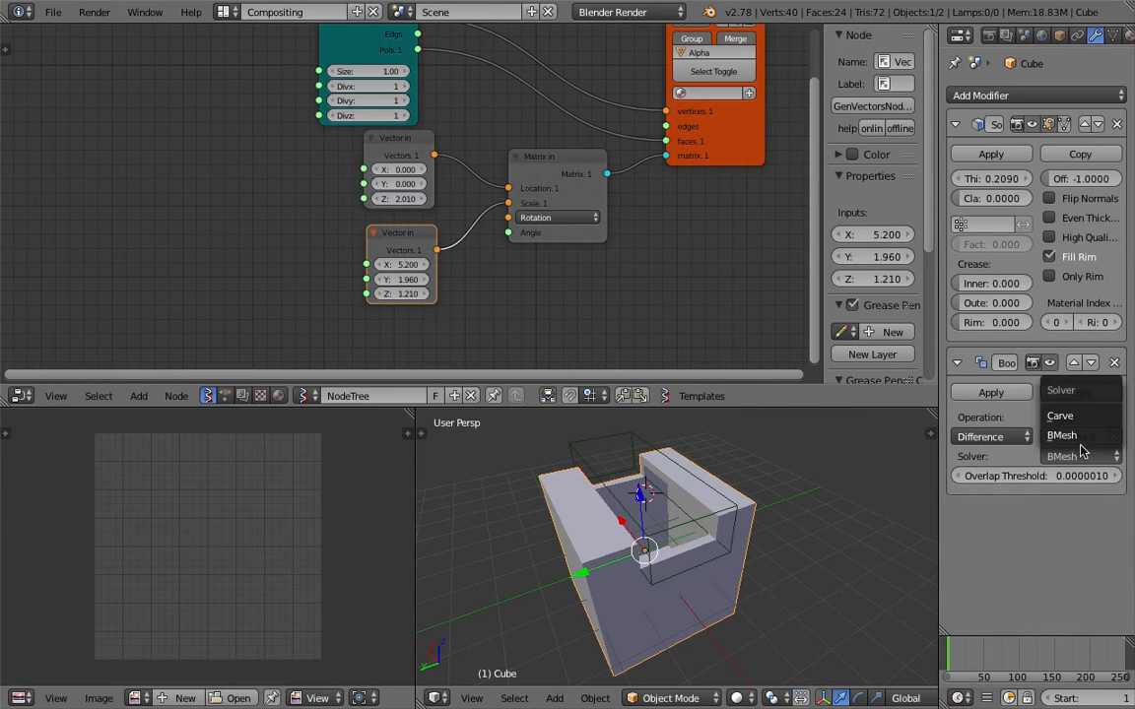
{"action": "left_click", "coordinate": [1085, 421]}
{"action": "middle_click_drag", "start_coordinate": [842, 529], "coordinate": [865, 505]}
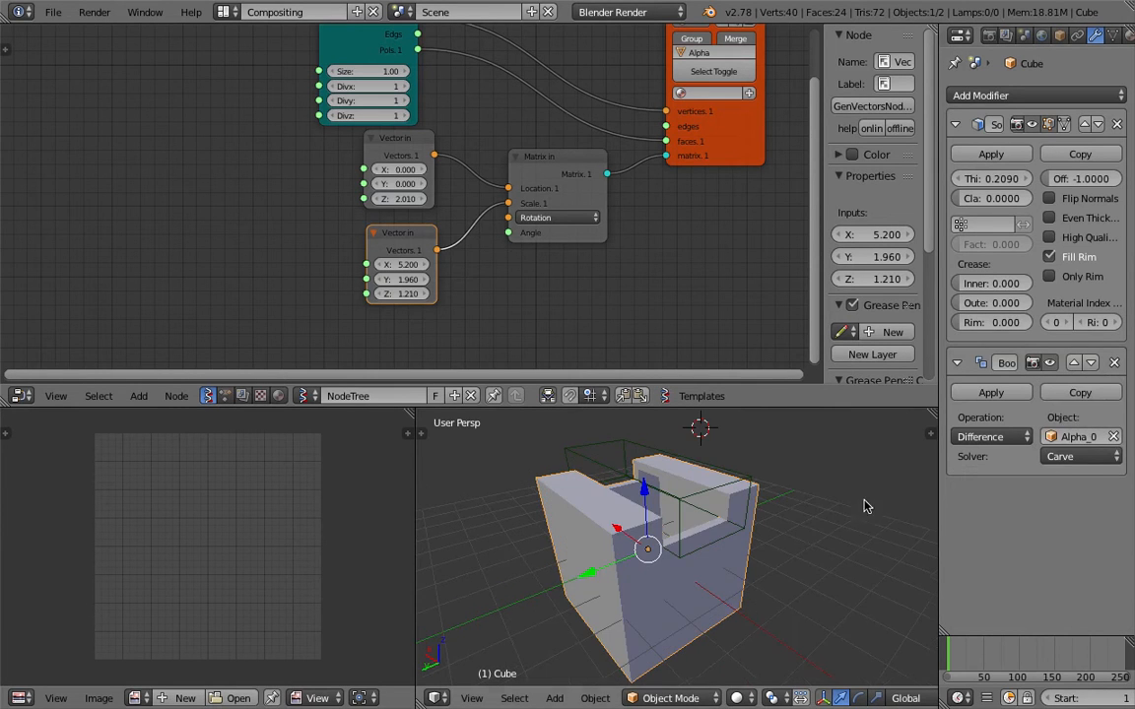
{"action": "left_click", "coordinate": [1090, 460]}
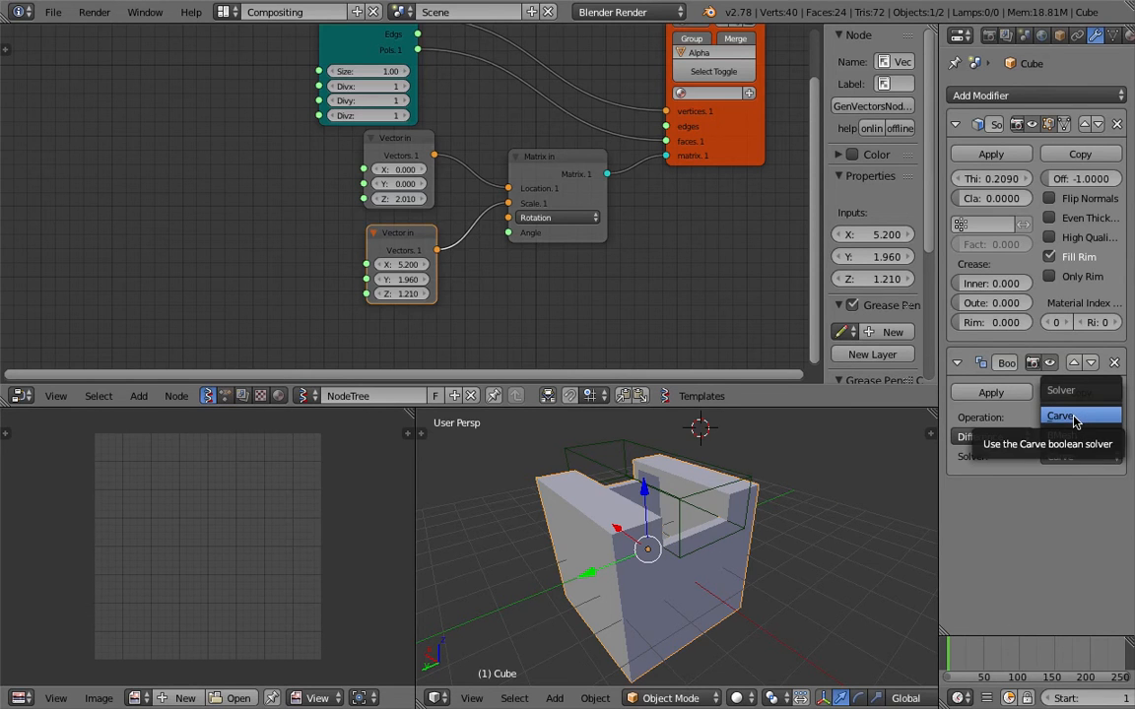
{"action": "left_click", "coordinate": [1074, 418]}
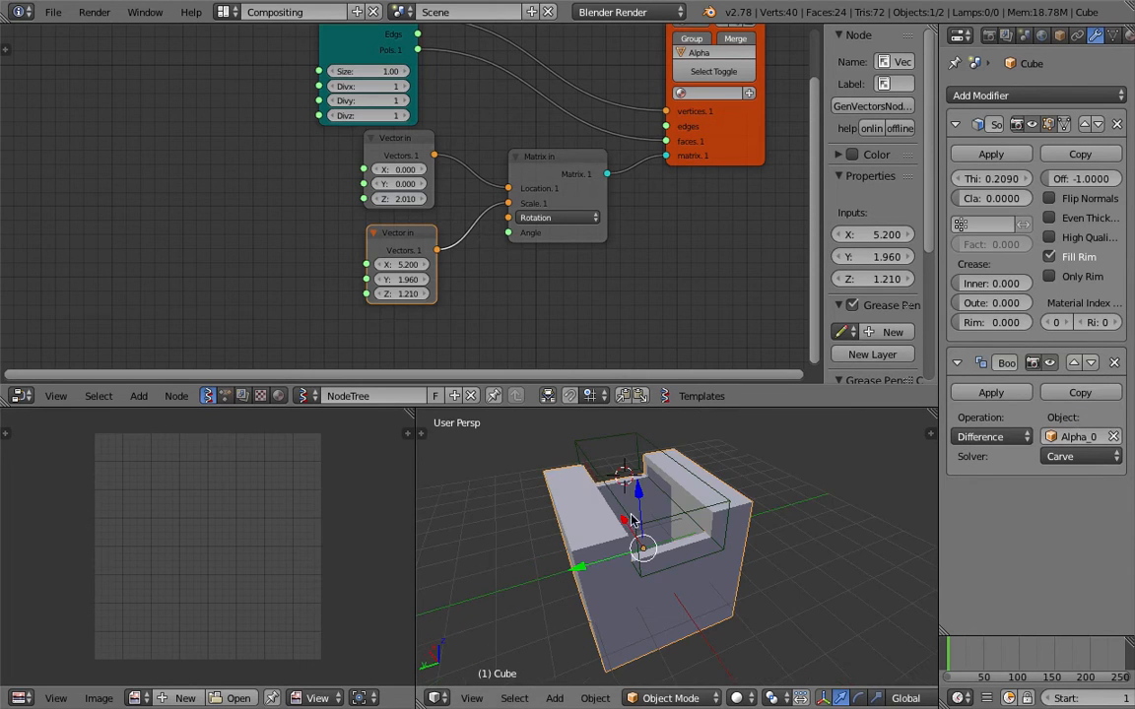
Save the scene and move the Matrix in and viewer nodes further from the two Vector in nodes.
{"action": "key", "text": "ctrl+s"}
{"action": "left_click", "coordinate": [463, 260]}
{"action": "left_click_drag", "start_coordinate": [575, 161], "coordinate": [600, 186]}
{"action": "left_click_drag", "start_coordinate": [713, 150], "coordinate": [758, 156]}
{"action": "key", "text": "ctrl+s"}
{"action": "left_click", "coordinate": [757, 158]}
{"action": "scroll", "coordinate": [630, 152], "scroll_direction": "down", "scroll_amount": 3}
{"action": "left_click_drag", "start_coordinate": [585, 147], "coordinate": [606, 160]}
{"action": "scroll", "coordinate": [573, 172], "scroll_direction": "down", "scroll_amount": 2}
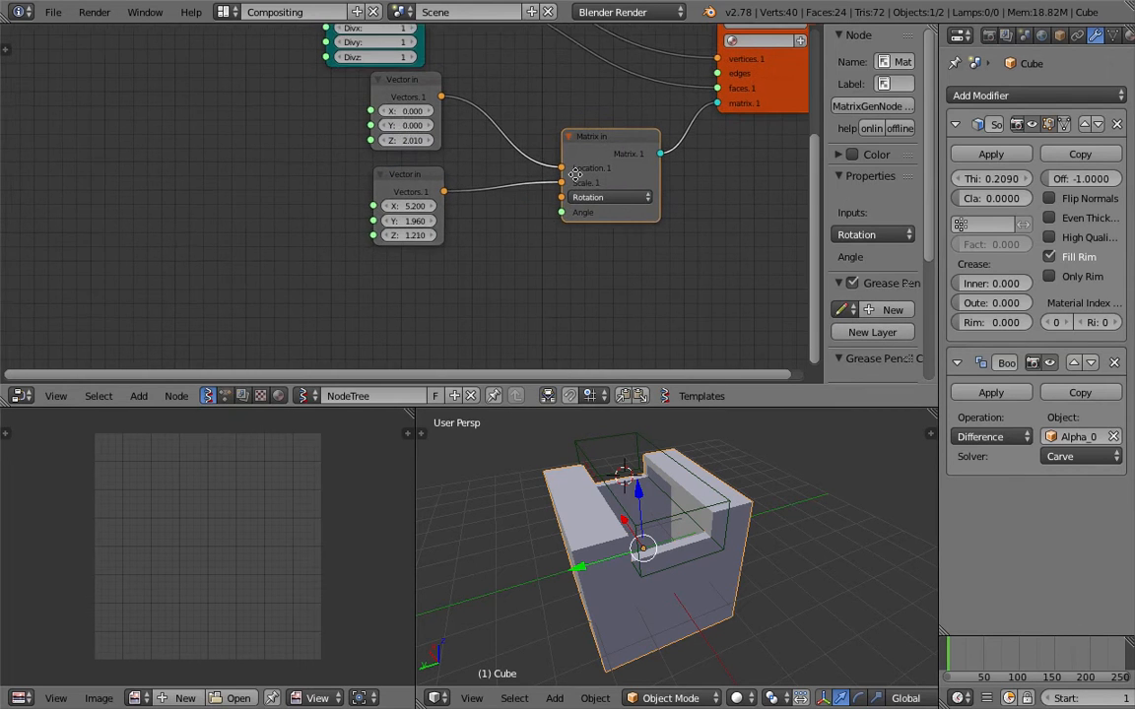
{"action": "key", "text": "shift+a"}
{"action": "left_click", "coordinate": [536, 211]}
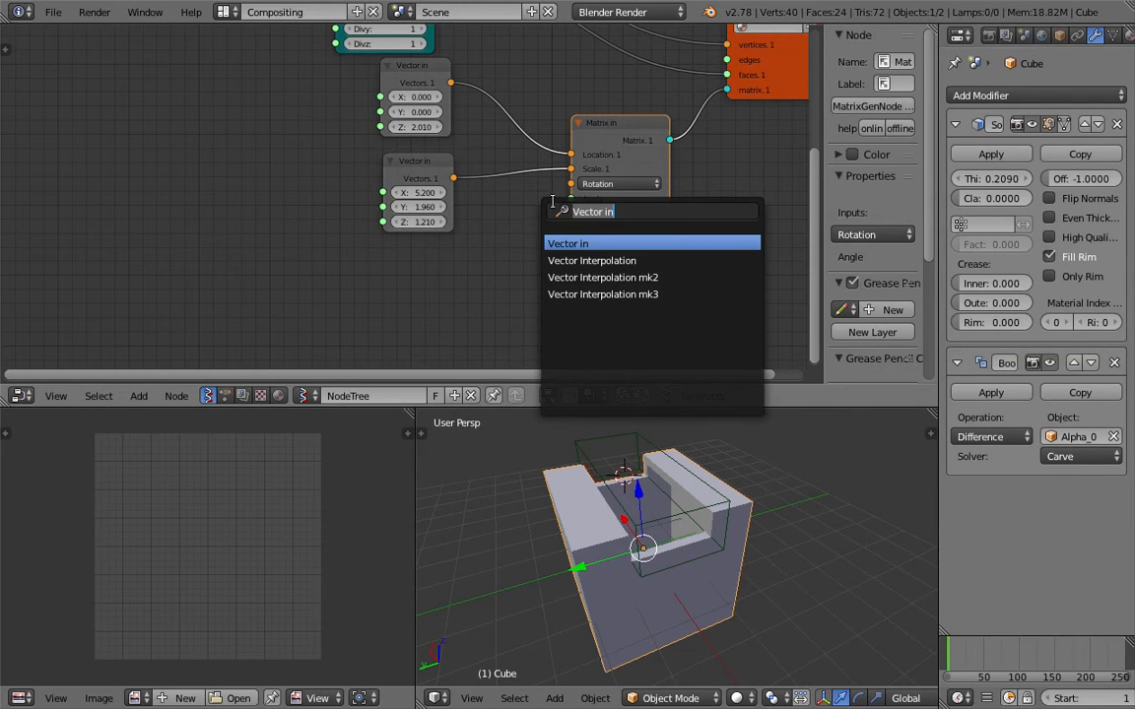
{"action": "key", "text": "Escape"}
{"action": "left_click", "coordinate": [438, 164]}
Add a Float node below the Matrix in node.
{"action": "key", "text": "shift+a"}
{"action": "left_click", "coordinate": [526, 227]}
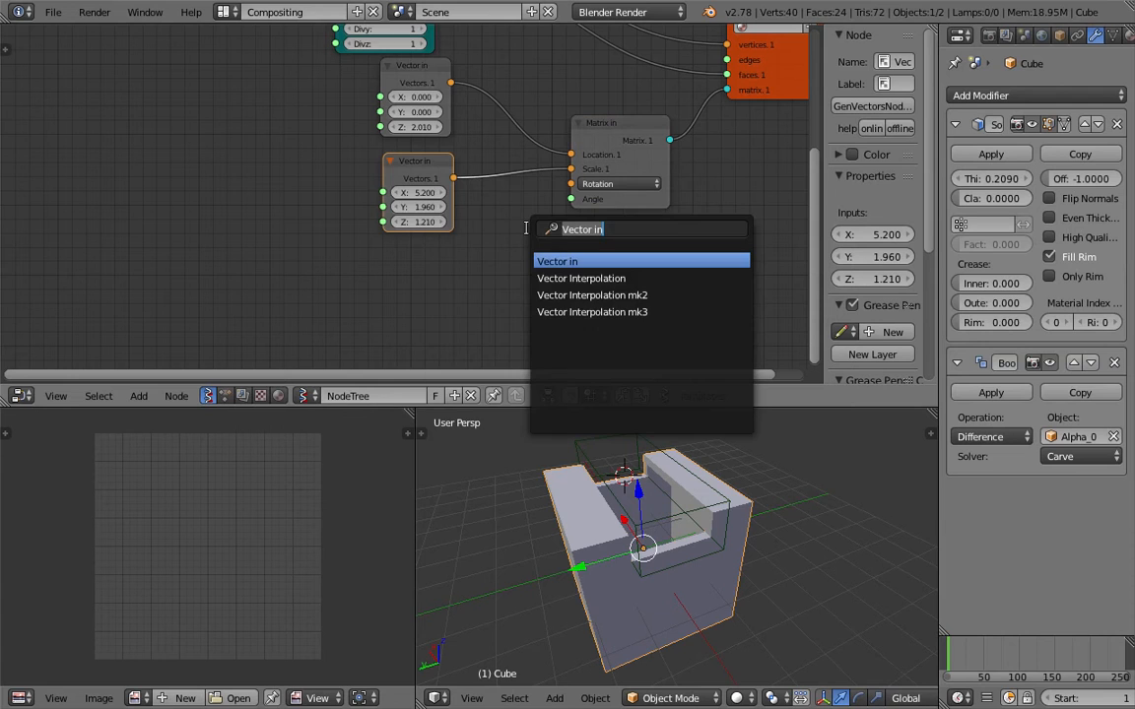
{"action": "type", "text": "fl"}
{"action": "key", "text": "Down"}
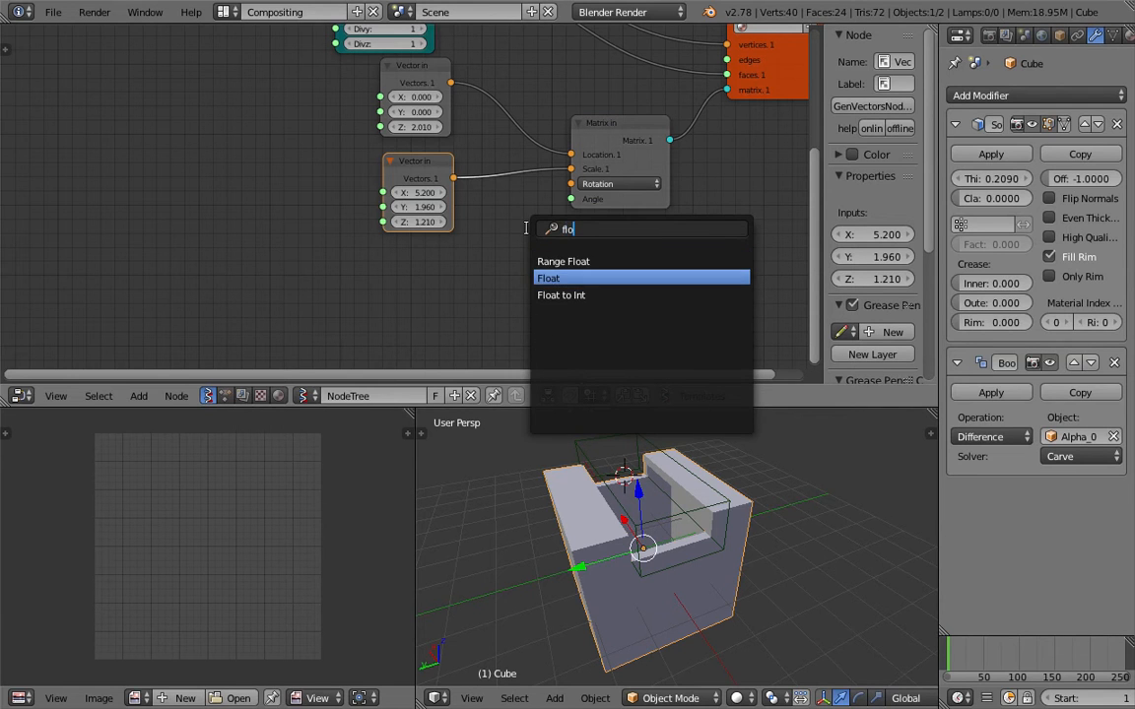
{"action": "key", "text": "Return"}
{"action": "left_click", "coordinate": [526, 282]}
{"action": "left_click_drag", "start_coordinate": [627, 301], "coordinate": [572, 200]}
Save the scene and enlarge the node editor slightly to show the Matrix in and Float nodes.
{"action": "scroll", "coordinate": [593, 211], "scroll_direction": "up", "scroll_amount": 4}
{"action": "key", "text": "ctrl+s"}
{"action": "middle_click_drag", "start_coordinate": [610, 185], "coordinate": [314, 190]}
{"action": "left_click", "coordinate": [321, 216]}
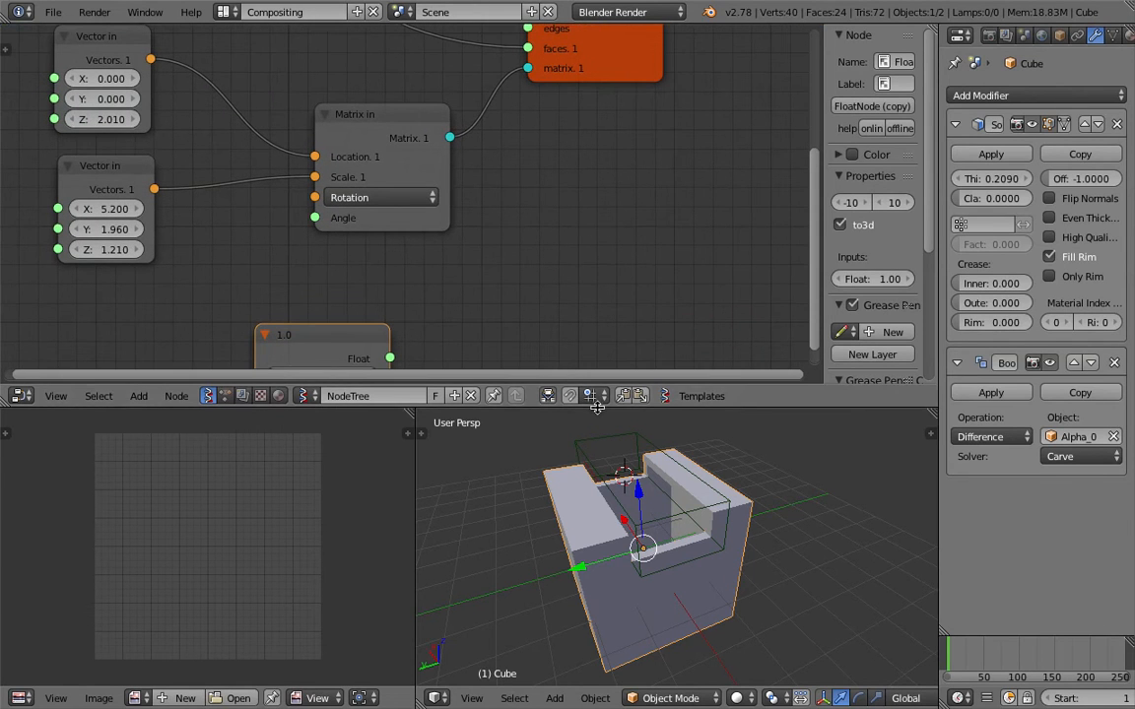
{"action": "left_click_drag", "start_coordinate": [552, 407], "coordinate": [552, 439]}
{"action": "left_click", "coordinate": [418, 210]}
{"action": "middle_click_drag", "start_coordinate": [365, 247], "coordinate": [366, 203]}
{"action": "scroll", "coordinate": [370, 210], "scroll_direction": "down", "scroll_amount": 2}
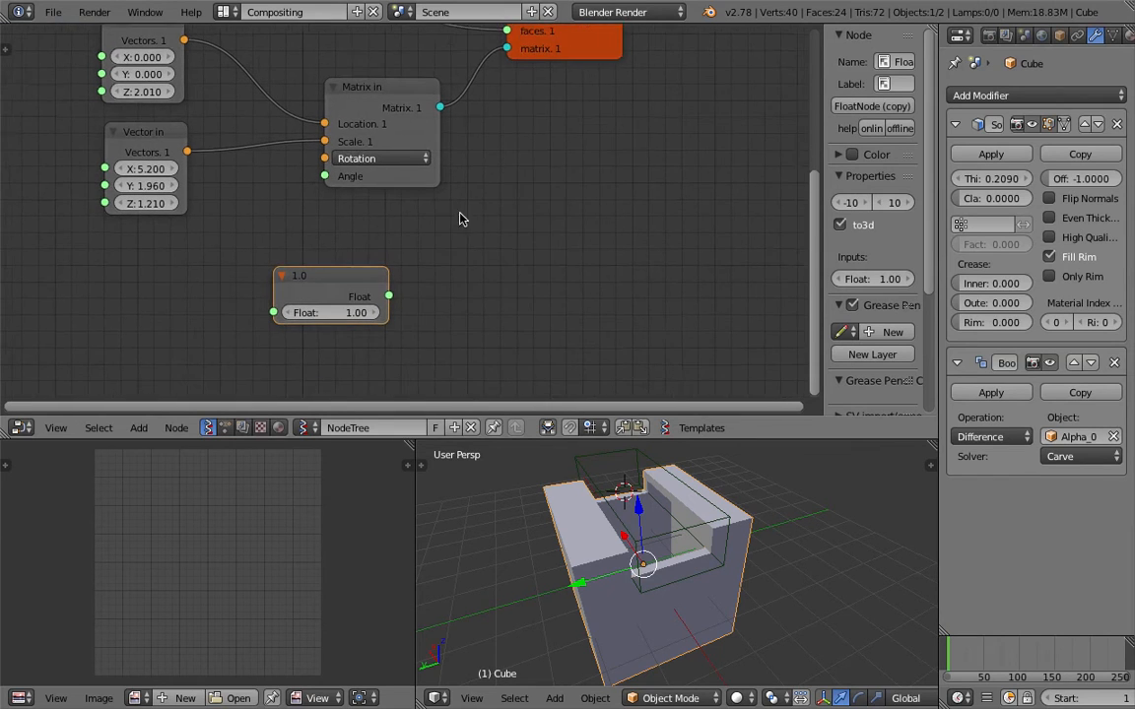
{"action": "scroll", "coordinate": [459, 211], "scroll_direction": "up", "scroll_amount": 1}
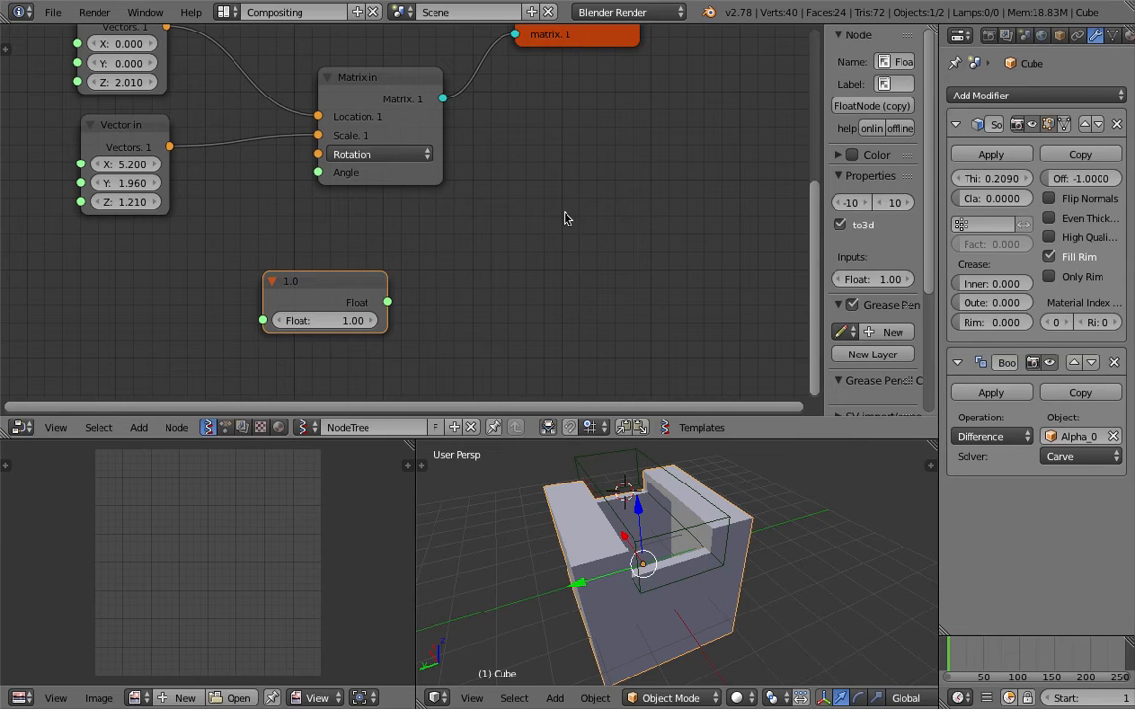
Add a Vector X | Y | Z node near the Matrix in node.
{"action": "middle_click_drag", "start_coordinate": [370, 172], "coordinate": [498, 126]}
{"action": "key", "text": "space"}
{"action": "type", "text": "Float"}
{"action": "type", "text": "z"}
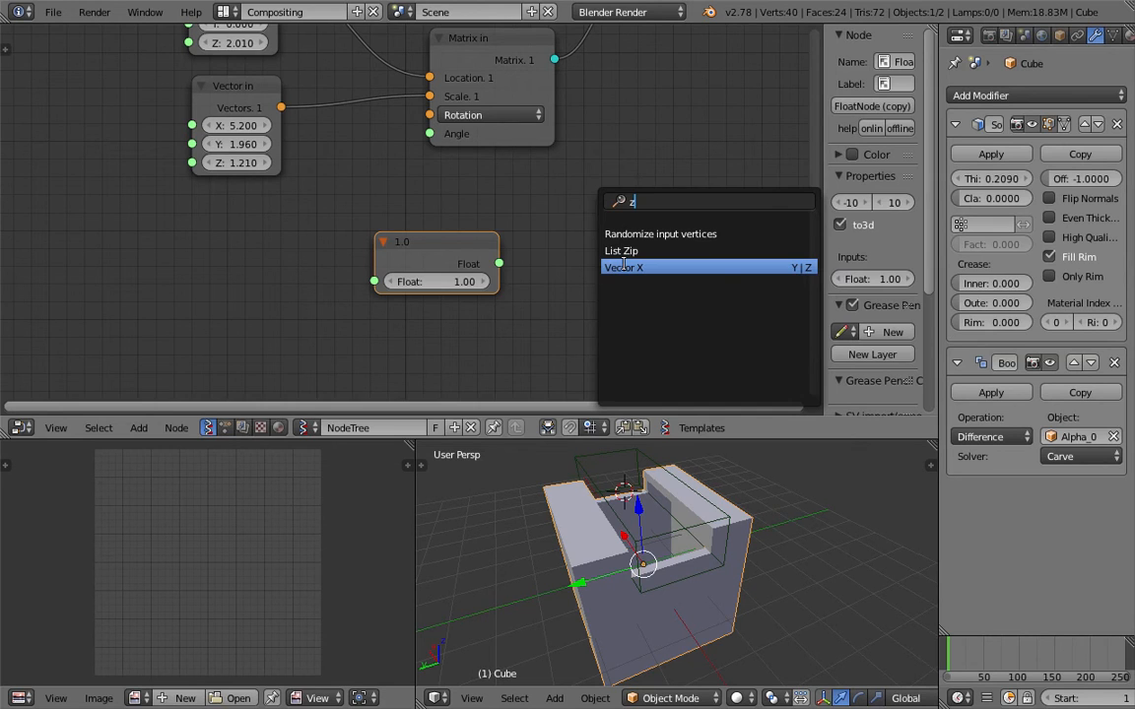
{"action": "left_click", "coordinate": [623, 266]}
{"action": "left_click", "coordinate": [377, 215]}
Set the axis vector node to Z, link it to the Matrix in node's Rotation input and place it below the scale vector.
{"action": "left_click", "coordinate": [346, 214]}
{"action": "left_click", "coordinate": [394, 214]}
{"action": "key", "text": "ctrl+s"}
{"action": "left_click_drag", "start_coordinate": [398, 185], "coordinate": [429, 116]}
{"action": "left_click", "coordinate": [358, 189]}
{"action": "left_click_drag", "start_coordinate": [328, 177], "coordinate": [252, 212]}
Link the Float node to the Matrix in node's Angle input and set its value to 47.50.
{"action": "left_click_drag", "start_coordinate": [491, 253], "coordinate": [429, 133]}
{"action": "left_click_drag", "start_coordinate": [375, 295], "coordinate": [571, 295]}
{"action": "middle_click_drag", "start_coordinate": [705, 535], "coordinate": [601, 473]}
{"action": "mouse_move", "coordinate": [419, 295]}
{"action": "left_mouse_down"}
{"action": "mouse_move", "coordinate": [444, 295]}
{"action": "mouse_move", "coordinate": [429, 295]}
{"action": "left_mouse_up"}
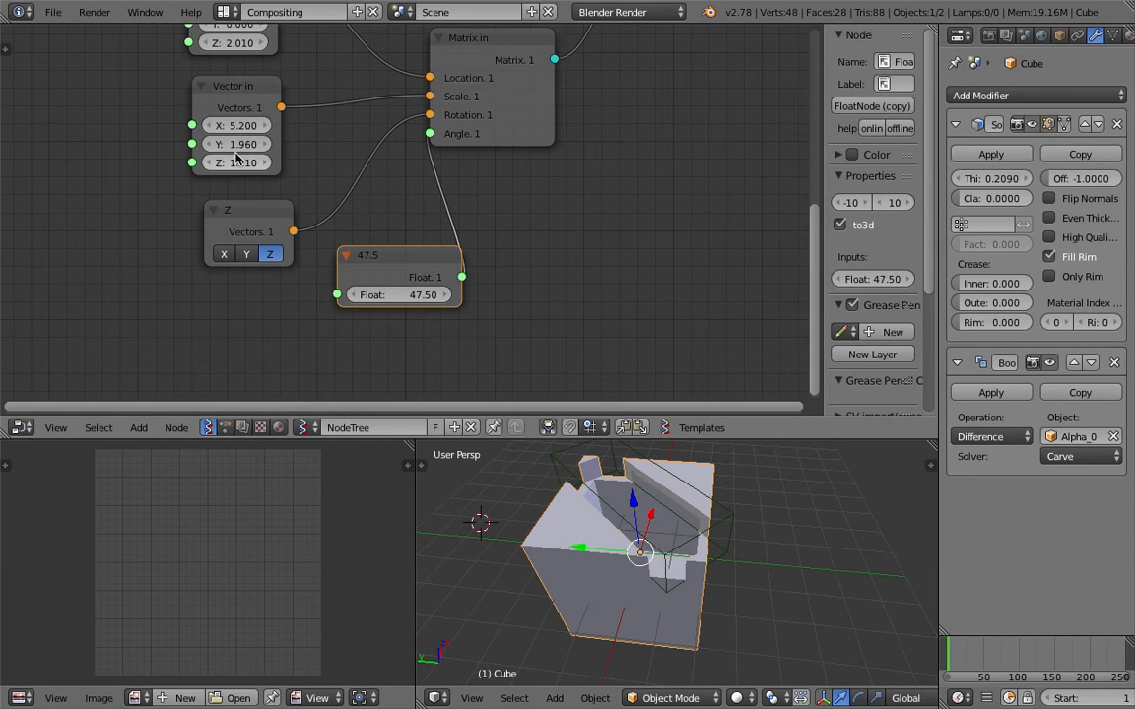
Set the scale vector to X 7.330, Y 2.260, Z 1.810 and the Float node to 38.44.
{"action": "left_click_drag", "start_coordinate": [239, 163], "coordinate": [253, 125]}
{"action": "key", "text": "ctrl+s"}
{"action": "left_click", "coordinate": [791, 508]}
{"action": "mouse_move", "coordinate": [317, 296]}
{"action": "left_mouse_down"}
{"action": "mouse_move", "coordinate": [560, 296]}
{"action": "mouse_move", "coordinate": [296, 295]}
{"action": "left_mouse_up"}
{"action": "middle_click_drag", "start_coordinate": [814, 569], "coordinate": [724, 539]}
Save the scene as a new version named sv_an_boolean_003.blend in the Desktop folder.
{"action": "left_click", "coordinate": [53, 12]}
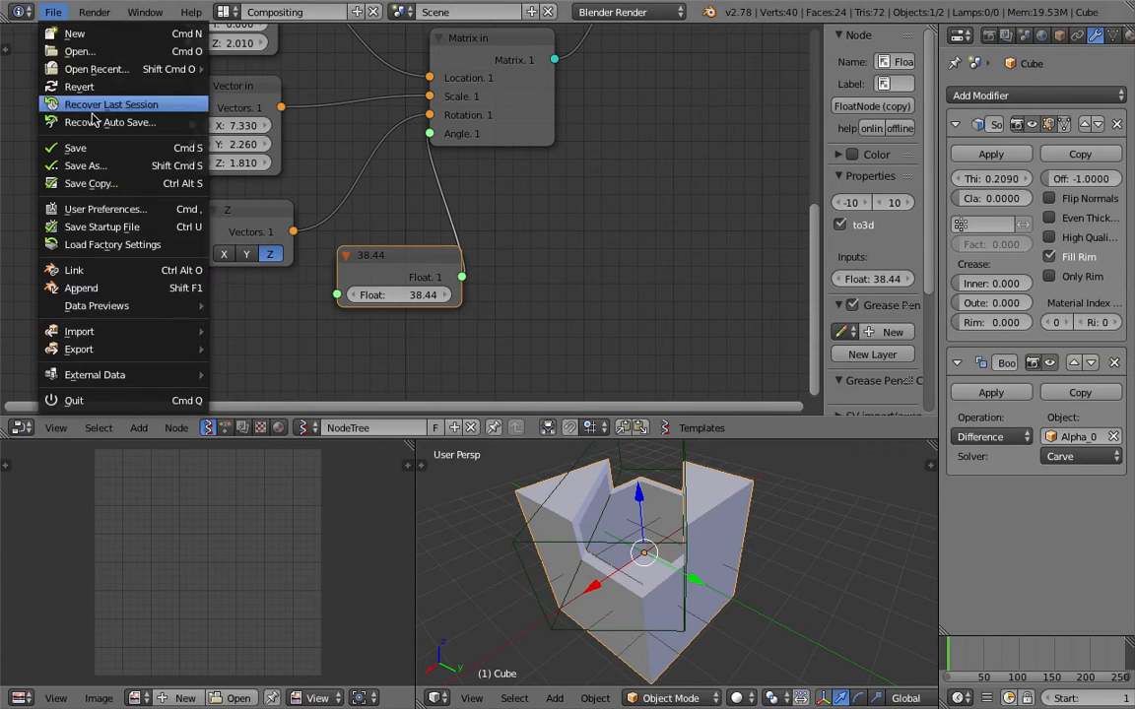
{"action": "left_click", "coordinate": [69, 168]}
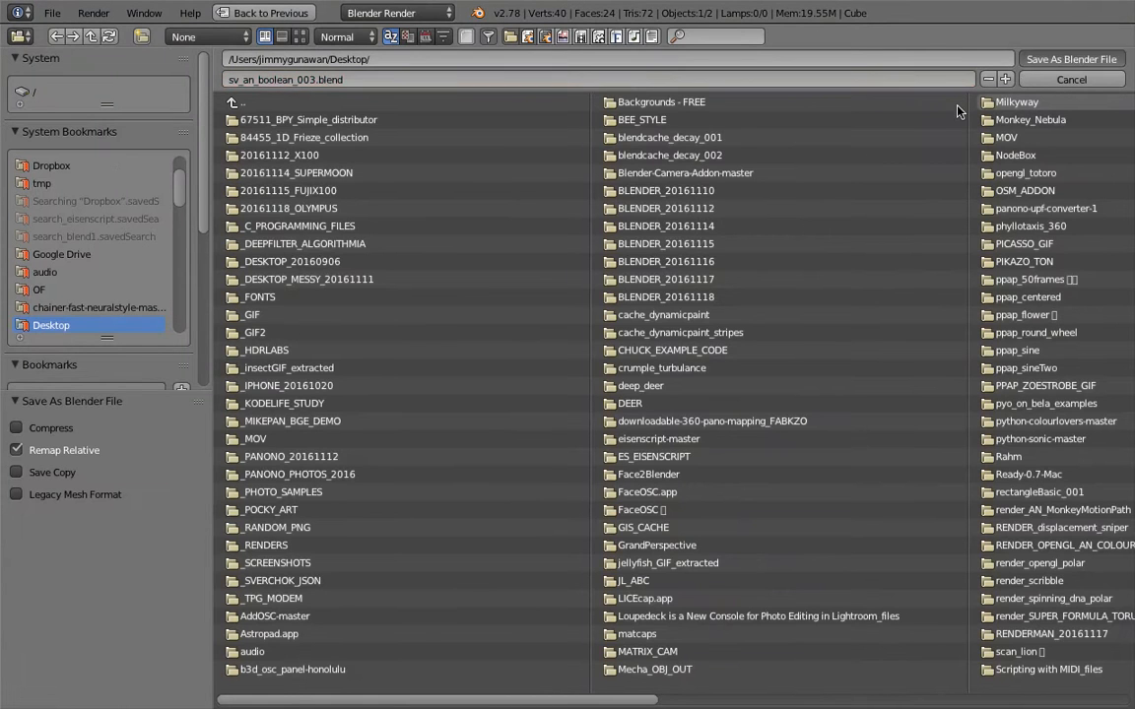
{"action": "left_click", "coordinate": [1024, 59]}
Reduce the node editor's height and move the Matrix in and viewer nodes further from their input nodes.
{"action": "left_click_drag", "start_coordinate": [706, 439], "coordinate": [727, 387]}
{"action": "middle_click_drag", "start_coordinate": [708, 504], "coordinate": [743, 502]}
{"action": "scroll", "coordinate": [719, 486], "scroll_direction": "down", "scroll_amount": 1}
{"action": "middle_click_drag", "start_coordinate": [449, 234], "coordinate": [449, 256]}
{"action": "left_click_drag", "start_coordinate": [542, 133], "coordinate": [577, 147]}
{"action": "scroll", "coordinate": [591, 162], "scroll_direction": "down", "scroll_amount": 3}
{"action": "middle_click_drag", "start_coordinate": [599, 168], "coordinate": [571, 254]}
{"action": "left_click_drag", "start_coordinate": [604, 107], "coordinate": [686, 112]}
{"action": "left_click_drag", "start_coordinate": [455, 192], "coordinate": [507, 161]}
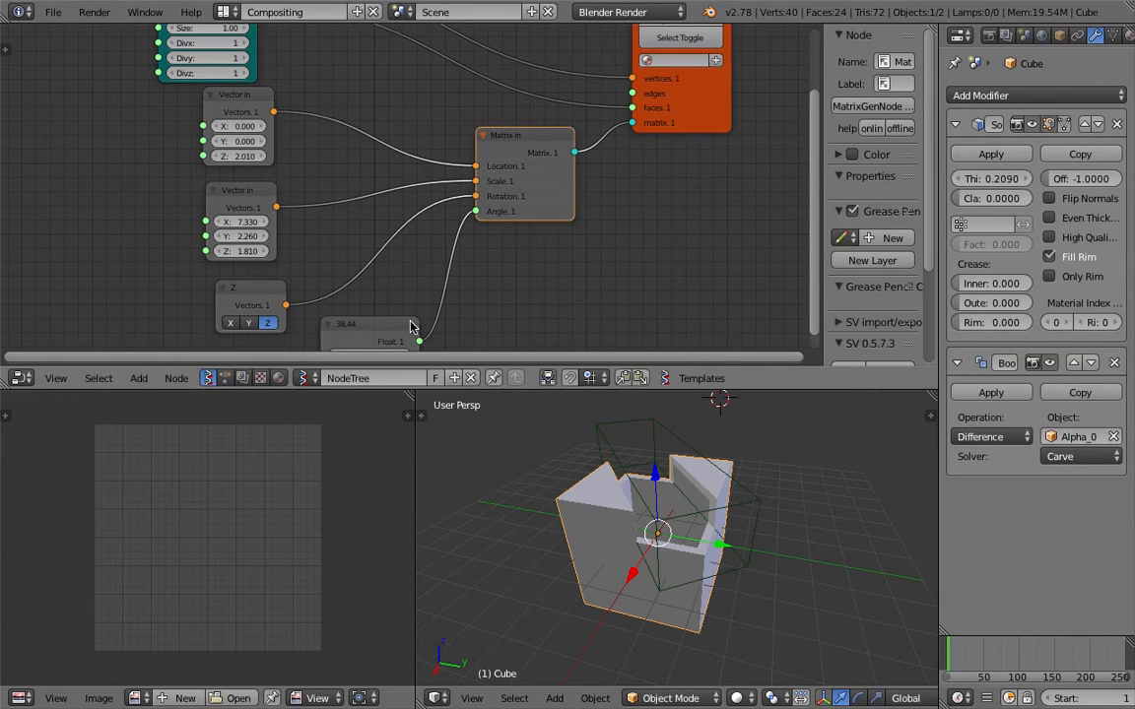
Move the Float node closer to the Matrix in node and set the scale vector's Z to 1.630.
{"action": "left_click_drag", "start_coordinate": [409, 332], "coordinate": [448, 274]}
{"action": "middle_click_drag", "start_coordinate": [406, 258], "coordinate": [406, 189]}
{"action": "middle_click_drag", "start_coordinate": [649, 468], "coordinate": [653, 452]}
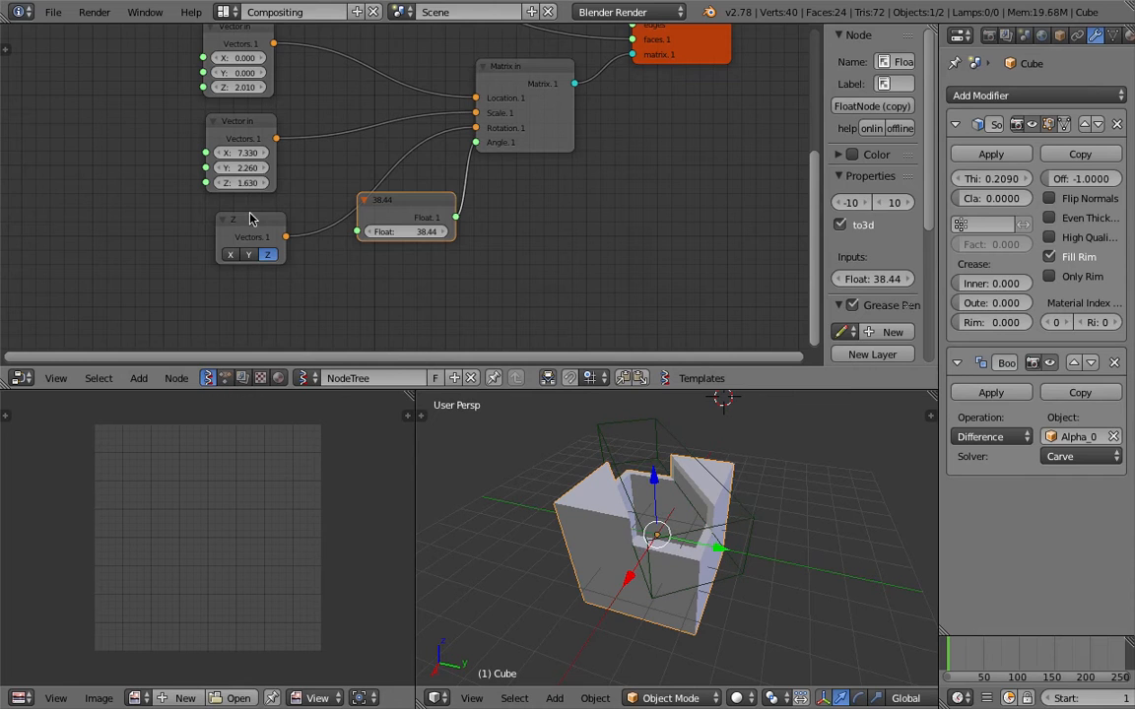
Delete the Z axis vector node and move the Float node aside to make room.
{"action": "left_click", "coordinate": [252, 221]}
{"action": "key", "text": "x"}
{"action": "left_click", "coordinate": [401, 203]}
Add a Random Vector MK2 node, link it to the Matrix in node's Rotation input and save the scene.
{"action": "key", "text": "space"}
{"action": "type", "text": "radn"}
{"action": "key", "text": "BackSpace"}
{"action": "key", "text": "BackSpace"}
{"action": "type", "text": "ndom"}
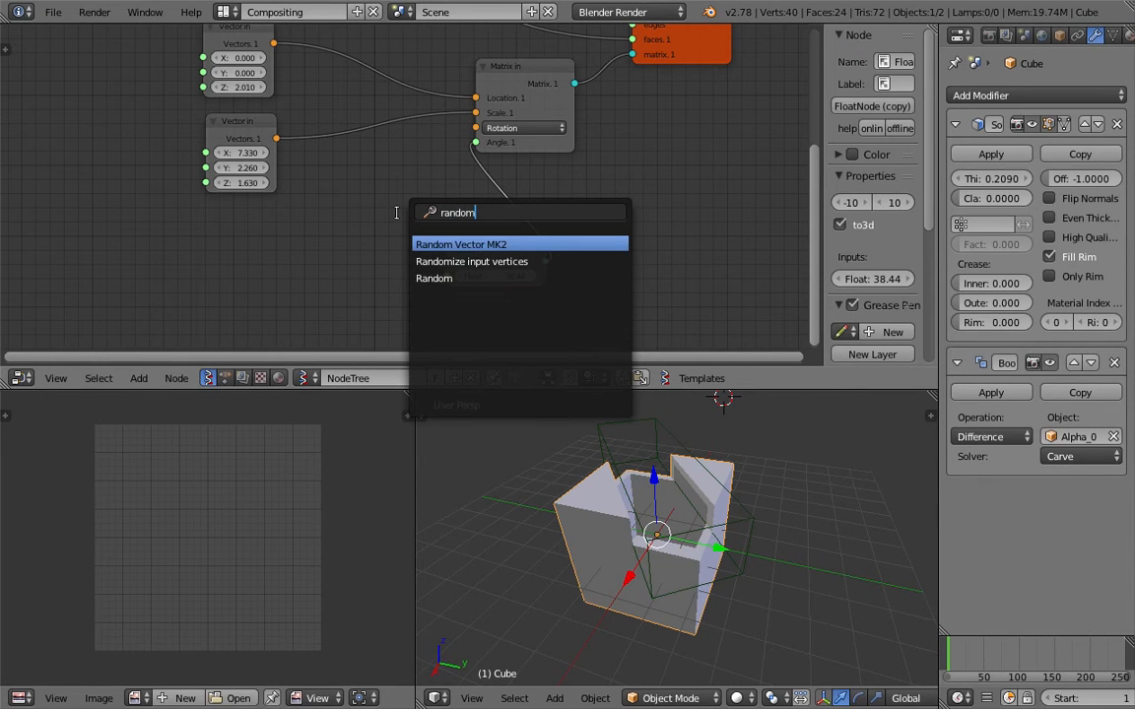
{"action": "key", "text": "Return"}
{"action": "left_click", "coordinate": [456, 215]}
{"action": "left_click_drag", "start_coordinate": [444, 213], "coordinate": [476, 128]}
{"action": "left_click_drag", "start_coordinate": [404, 200], "coordinate": [365, 201]}
{"action": "key", "text": "ctrl+s"}
{"action": "left_click", "coordinate": [364, 204]}
Set the Random Vector MK2 node's Seed to 87 and the Float node to 38.65.
{"action": "left_click_drag", "start_coordinate": [354, 247], "coordinate": [506, 247]}
{"action": "middle_click_drag", "start_coordinate": [570, 461], "coordinate": [621, 438]}
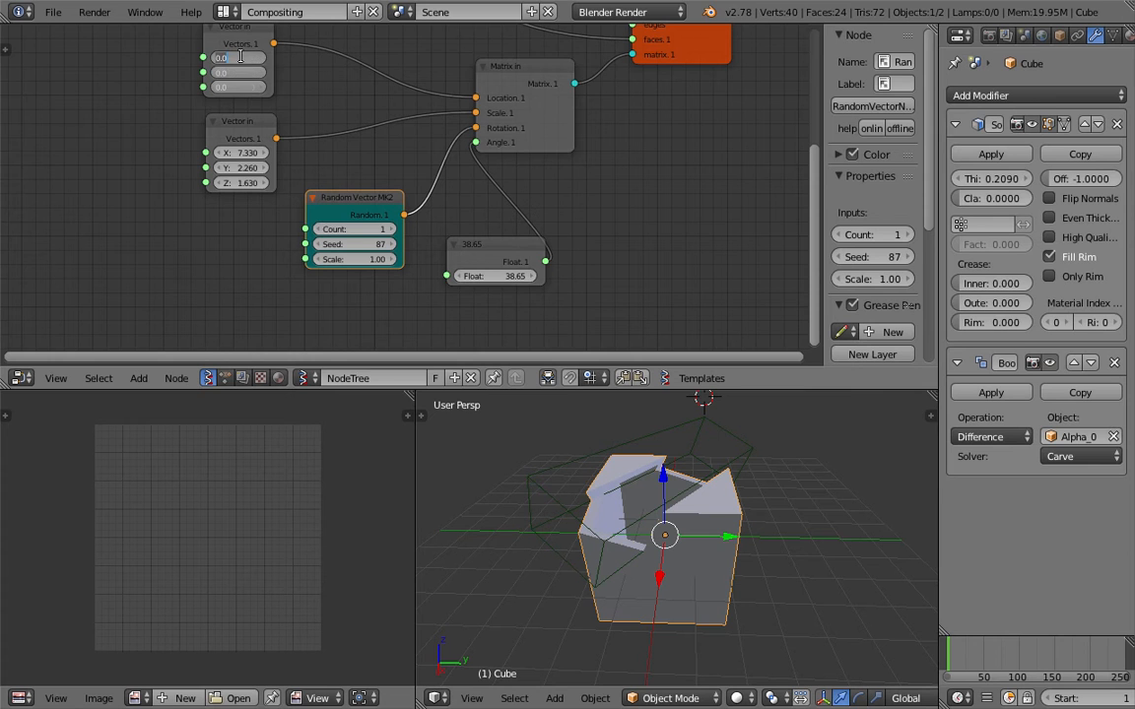
Set the location vector to 0.000 on all axes, then enlarge the 3D viewport and save the scene.
{"action": "key", "text": "Return"}
{"action": "mouse_move", "coordinate": [613, 418]}
{"action": "middle_mouse_down"}
{"action": "mouse_move", "coordinate": [772, 428]}
{"action": "mouse_move", "coordinate": [696, 453]}
{"action": "mouse_move", "coordinate": [626, 438]}
{"action": "middle_mouse_up"}
{"action": "middle_click_drag", "start_coordinate": [703, 478], "coordinate": [693, 427]}
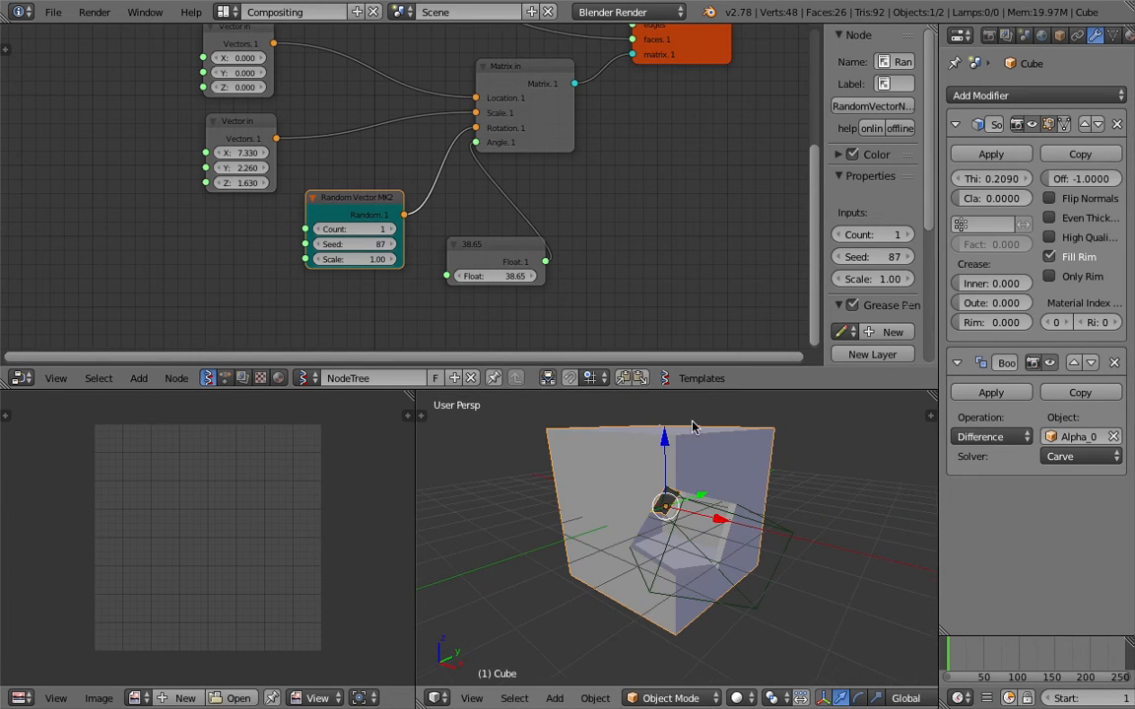
{"action": "left_click_drag", "start_coordinate": [701, 390], "coordinate": [697, 315]}
{"action": "key", "text": "ctrl+s"}
{"action": "middle_click_drag", "start_coordinate": [692, 414], "coordinate": [679, 438]}
{"action": "left_click", "coordinate": [709, 458]}
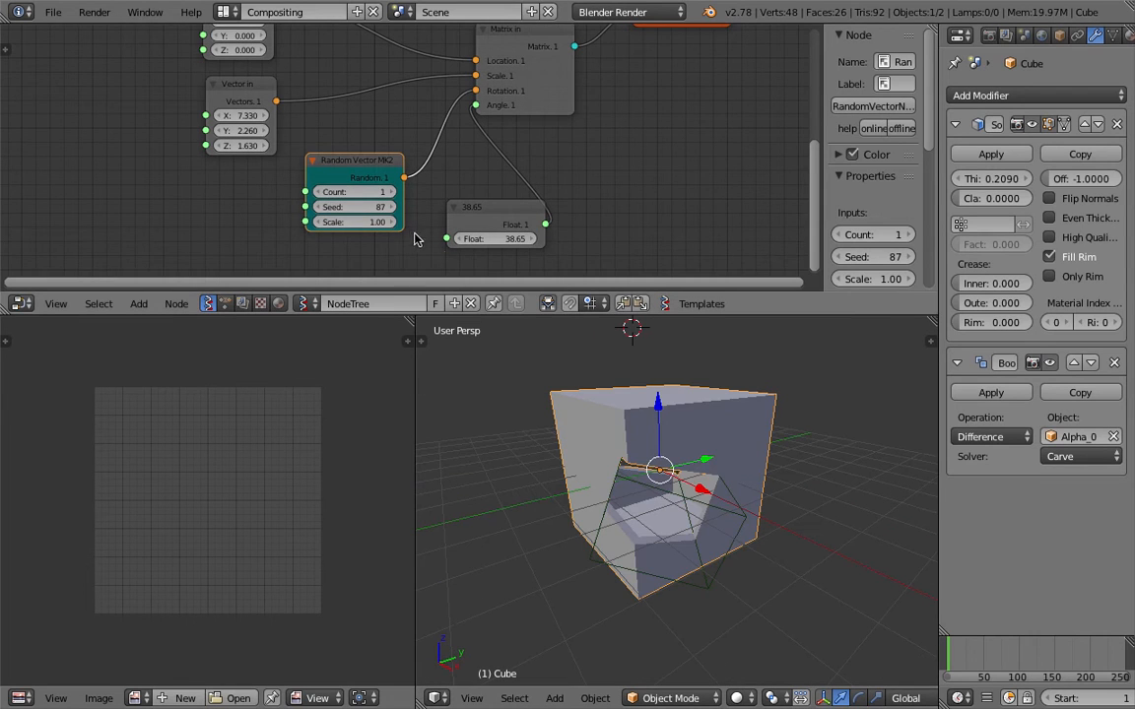
Set the Random Vector MK2 node's Count to 5 and deselect all objects in the viewport.
{"action": "left_click_drag", "start_coordinate": [354, 192], "coordinate": [379, 192]}
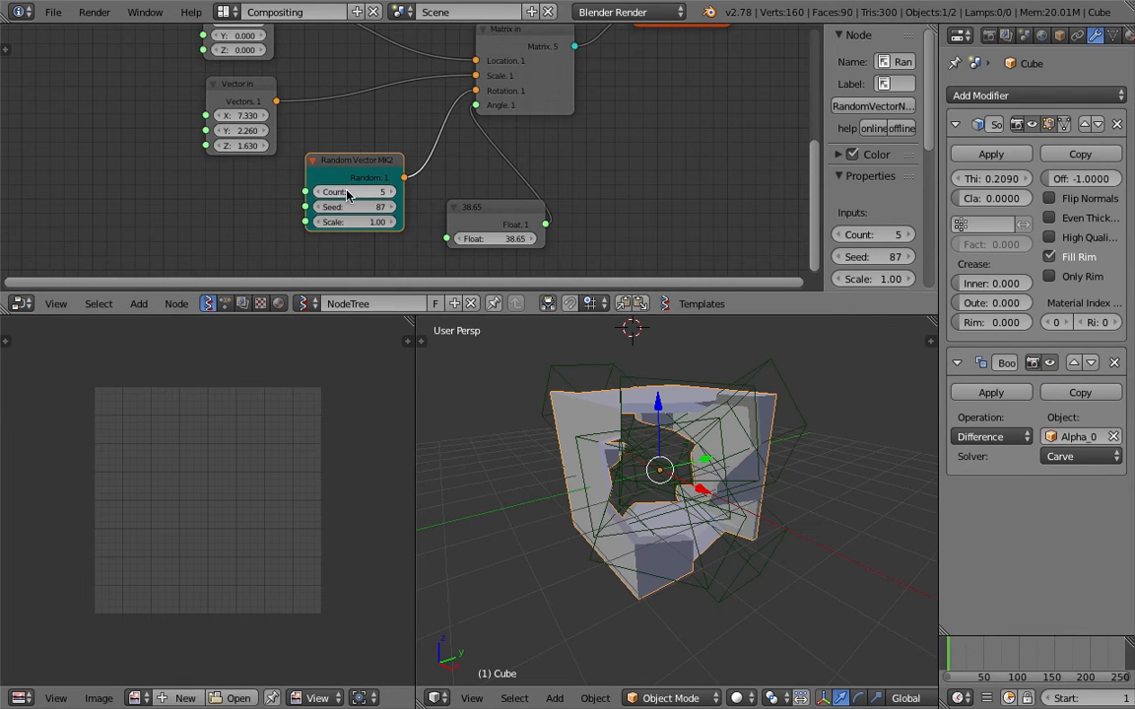
{"action": "key", "text": "a"}
{"action": "key", "text": "a"}
{"action": "key", "text": "a"}
{"action": "middle_click_drag", "start_coordinate": [694, 495], "coordinate": [601, 463]}
{"action": "key", "text": "a"}
{"action": "type", "text": "a"}
Set the Random Vector MK2 node's Count to 1 and save the scene.
{"action": "type", "text": "1"}
{"action": "key", "text": "Return"}
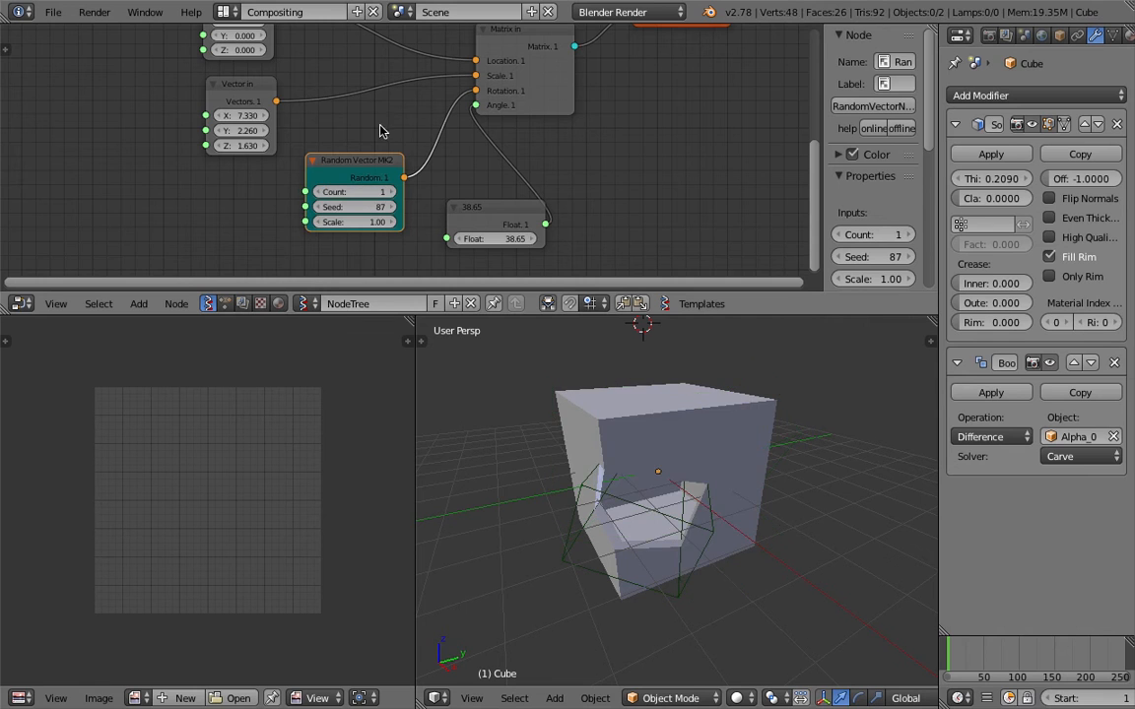
{"action": "key", "text": "ctrl+s"}
{"action": "key", "text": "Return"}
Set the scale vector to X 11.620, Y 0.610 and Z 0.880, and save the scene.
{"action": "middle_click_drag", "start_coordinate": [361, 150], "coordinate": [364, 191]}
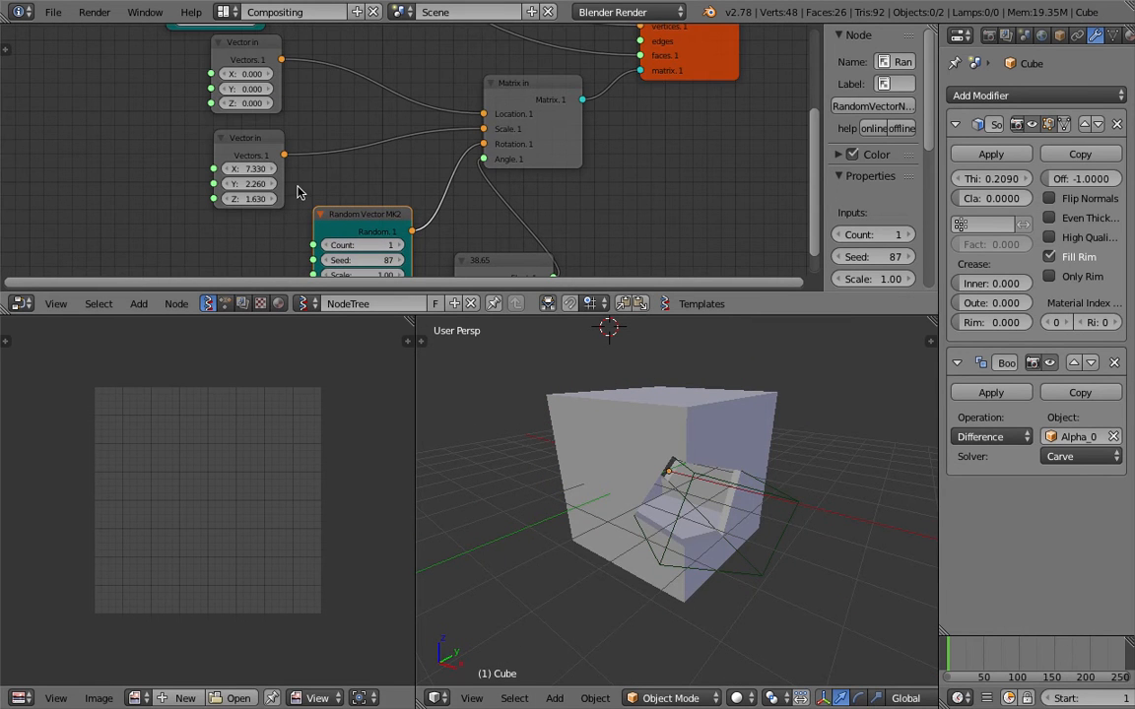
{"action": "left_click_drag", "start_coordinate": [289, 184], "coordinate": [228, 184]}
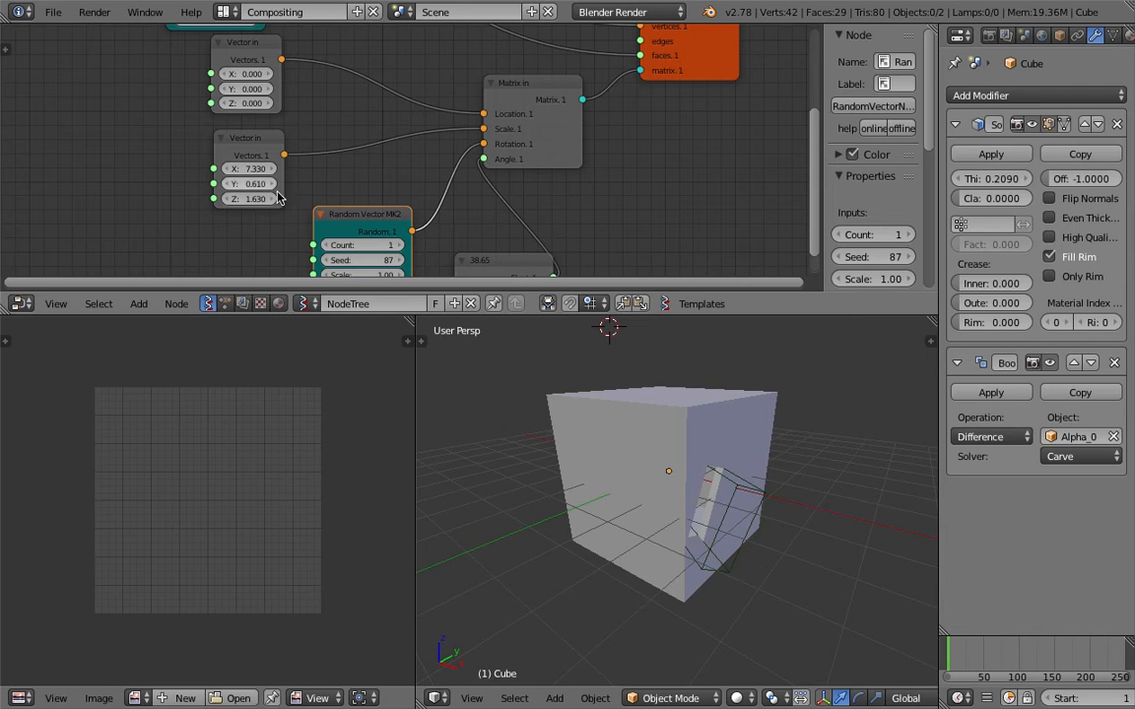
{"action": "middle_click_drag", "start_coordinate": [709, 512], "coordinate": [635, 463]}
{"action": "left_click_drag", "start_coordinate": [259, 199], "coordinate": [186, 199]}
{"action": "key", "text": "a"}
{"action": "left_click", "coordinate": [702, 448]}
{"action": "key", "text": "a"}
{"action": "middle_click_drag", "start_coordinate": [772, 458], "coordinate": [772, 534]}
{"action": "key", "text": "ctrl+s"}
{"action": "left_click", "coordinate": [773, 534]}
Increase the Random Vector MK2 node's Count to 12.
{"action": "middle_click_drag", "start_coordinate": [329, 198], "coordinate": [319, 115]}
{"action": "left_click", "coordinate": [387, 164]}
{"action": "double_click", "coordinate": [387, 163]}
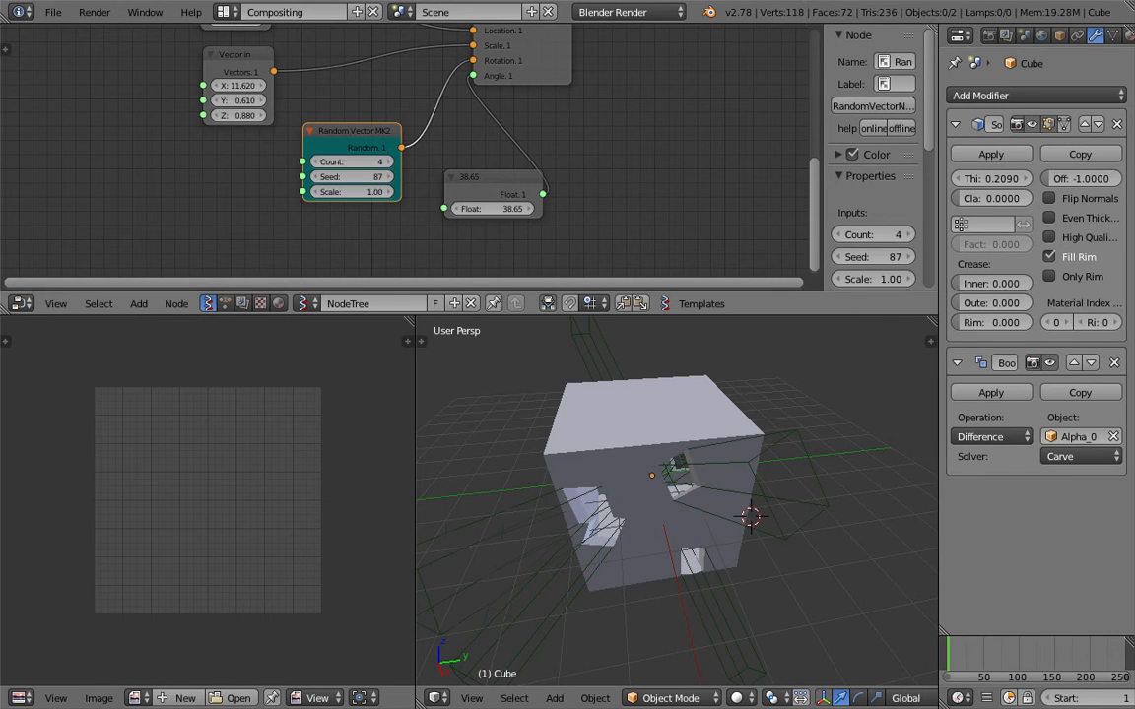
{"action": "left_click", "coordinate": [387, 164]}
{"action": "left_click", "coordinate": [387, 164]}
{"action": "left_click", "coordinate": [387, 164]}
{"action": "left_click", "coordinate": [387, 164]}
{"action": "left_click", "coordinate": [387, 163]}
{"action": "double_click", "coordinate": [387, 164]}
{"action": "left_click", "coordinate": [387, 163]}
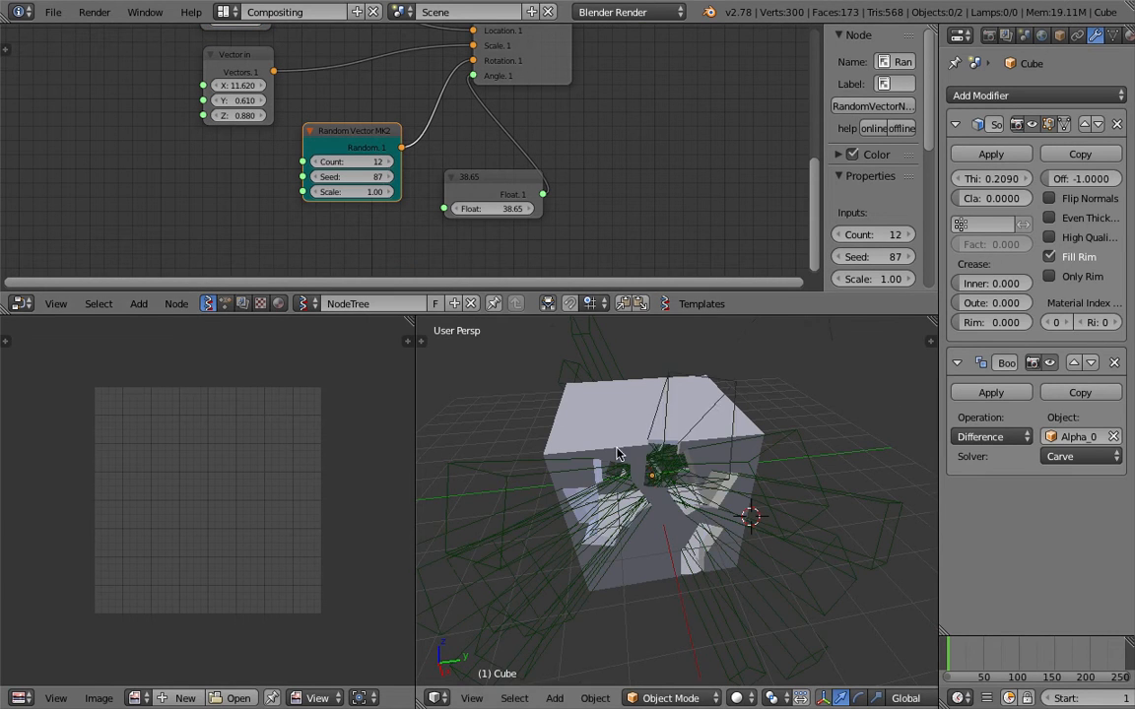
Set the Random Vector MK2 node's Seed to 112 and the Float node to 43.78.
{"action": "middle_click_drag", "start_coordinate": [618, 454], "coordinate": [698, 424]}
{"action": "left_click_drag", "start_coordinate": [347, 182], "coordinate": [373, 183]}
{"action": "middle_click_drag", "start_coordinate": [911, 597], "coordinate": [667, 461]}
{"action": "left_click_drag", "start_coordinate": [520, 212], "coordinate": [566, 212]}
Spread the Matrix in and viewer nodes away from their input nodes, save the scene and select the Float node.
{"action": "scroll", "coordinate": [505, 148], "scroll_direction": "down", "scroll_amount": 2}
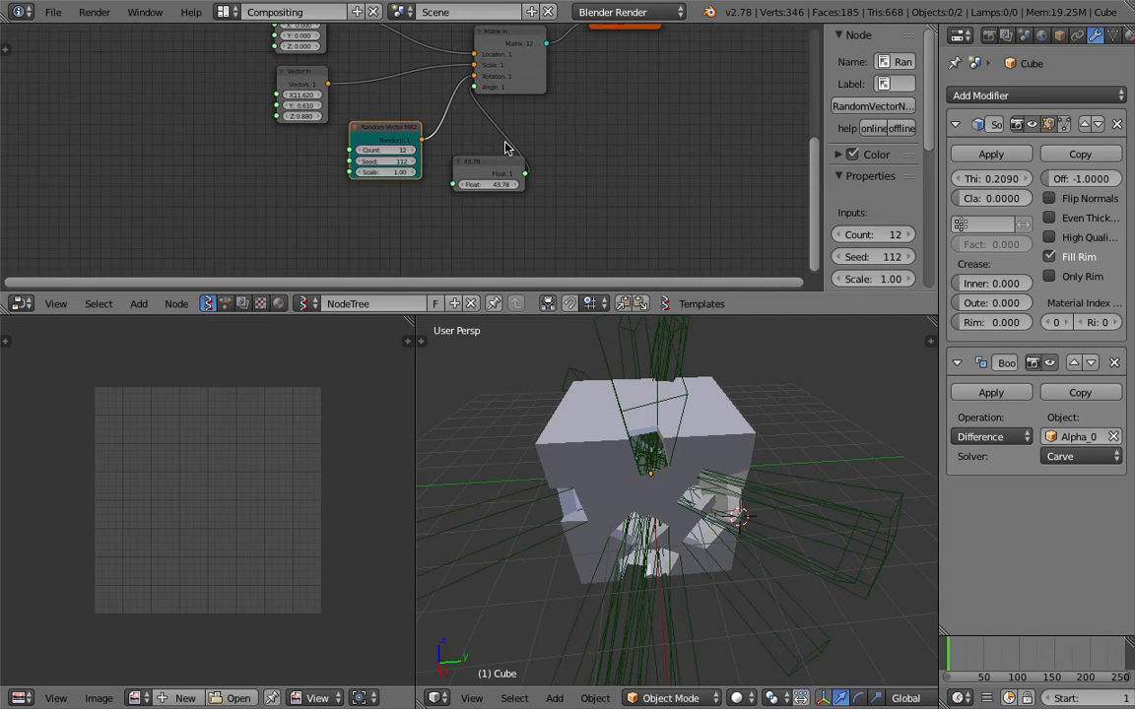
{"action": "left_click_drag", "start_coordinate": [536, 73], "coordinate": [559, 88]}
{"action": "middle_click_drag", "start_coordinate": [632, 53], "coordinate": [542, 74]}
{"action": "left_click_drag", "start_coordinate": [551, 42], "coordinate": [674, 72]}
{"action": "left_click_drag", "start_coordinate": [476, 76], "coordinate": [554, 91]}
{"action": "key", "text": "ctrl+s"}
{"action": "left_click", "coordinate": [537, 102]}
{"action": "scroll", "coordinate": [420, 171], "scroll_direction": "down", "scroll_amount": 1}
{"action": "middle_click_drag", "start_coordinate": [420, 171], "coordinate": [458, 131]}
{"action": "left_click", "coordinate": [459, 136]}
{"action": "scroll", "coordinate": [371, 166], "scroll_direction": "up", "scroll_amount": 3}
{"action": "middle_click_drag", "start_coordinate": [371, 166], "coordinate": [455, 151]}
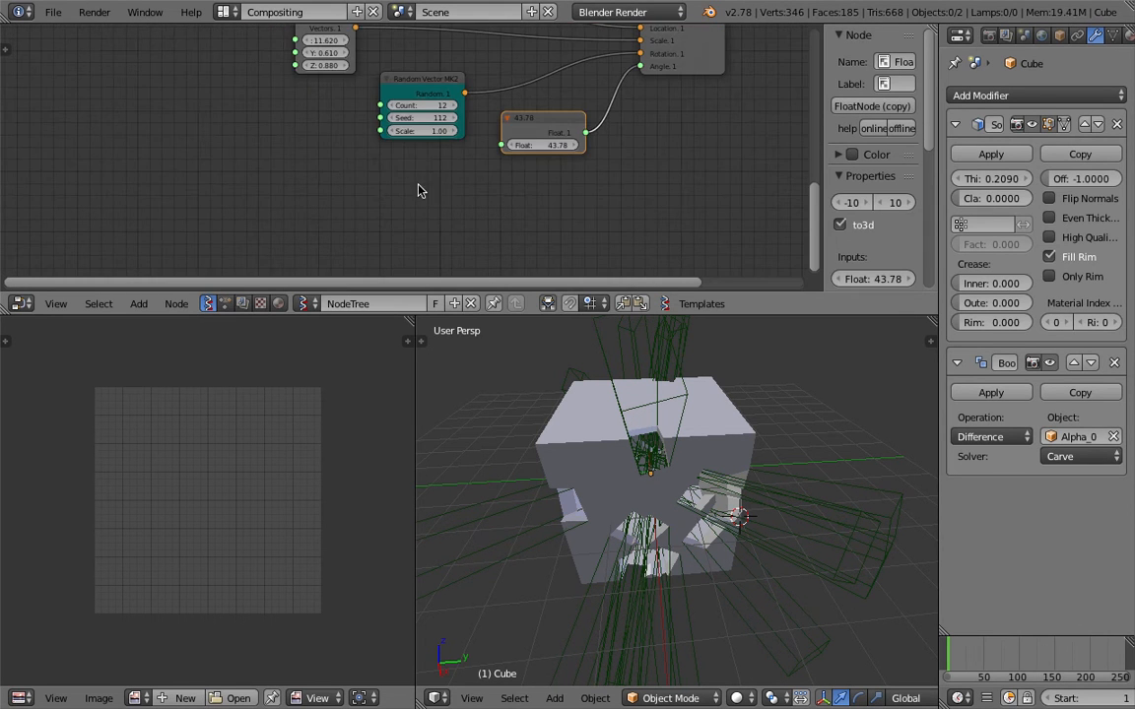
Add a Random node to the node tree and position it below the scale vector node.
{"action": "key", "text": "shift+a"}
{"action": "left_click", "coordinate": [401, 196]}
{"action": "key", "text": "BackSpace"}
{"action": "type", "text": "random"}
{"action": "key", "text": "Down"}
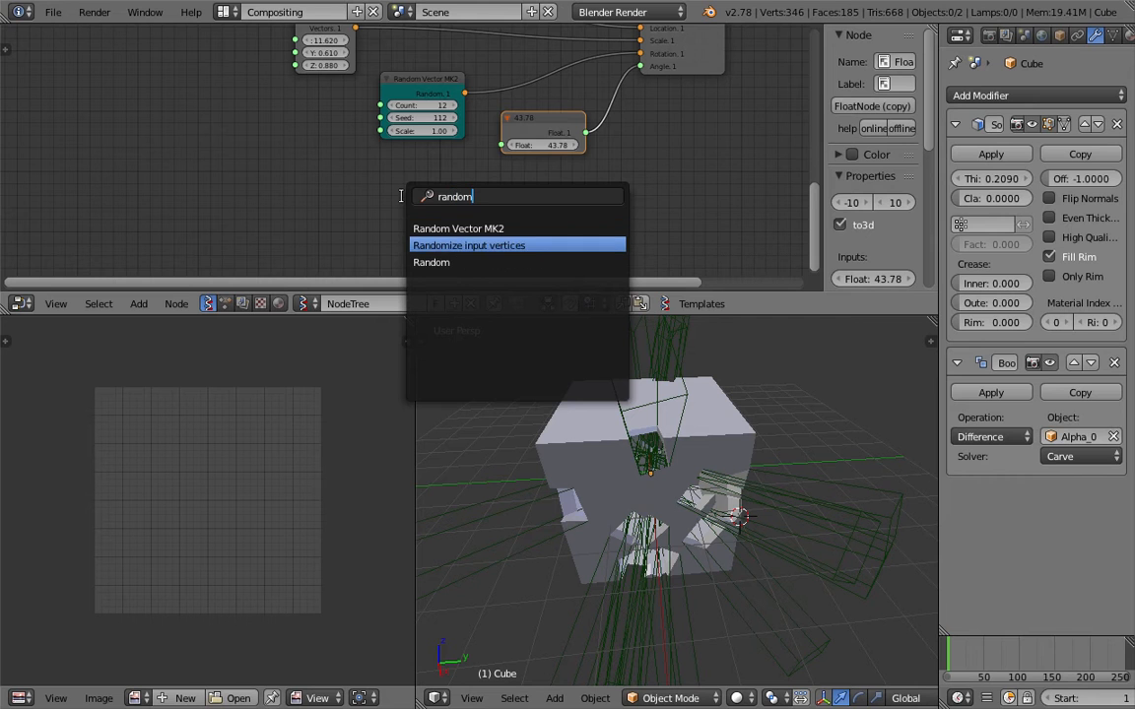
{"action": "key", "text": "Down"}
{"action": "key", "text": "Return"}
{"action": "left_click", "coordinate": [278, 189]}
{"action": "key", "text": "ctrl+s"}
{"action": "left_click", "coordinate": [340, 195]}
{"action": "left_click_drag", "start_coordinate": [388, 197], "coordinate": [280, 168]}
Add a Map Range node and place it beneath the Random Vector MK2 node.
{"action": "key", "text": "shift+a"}
{"action": "left_click", "coordinate": [347, 158]}
{"action": "type", "text": "map"}
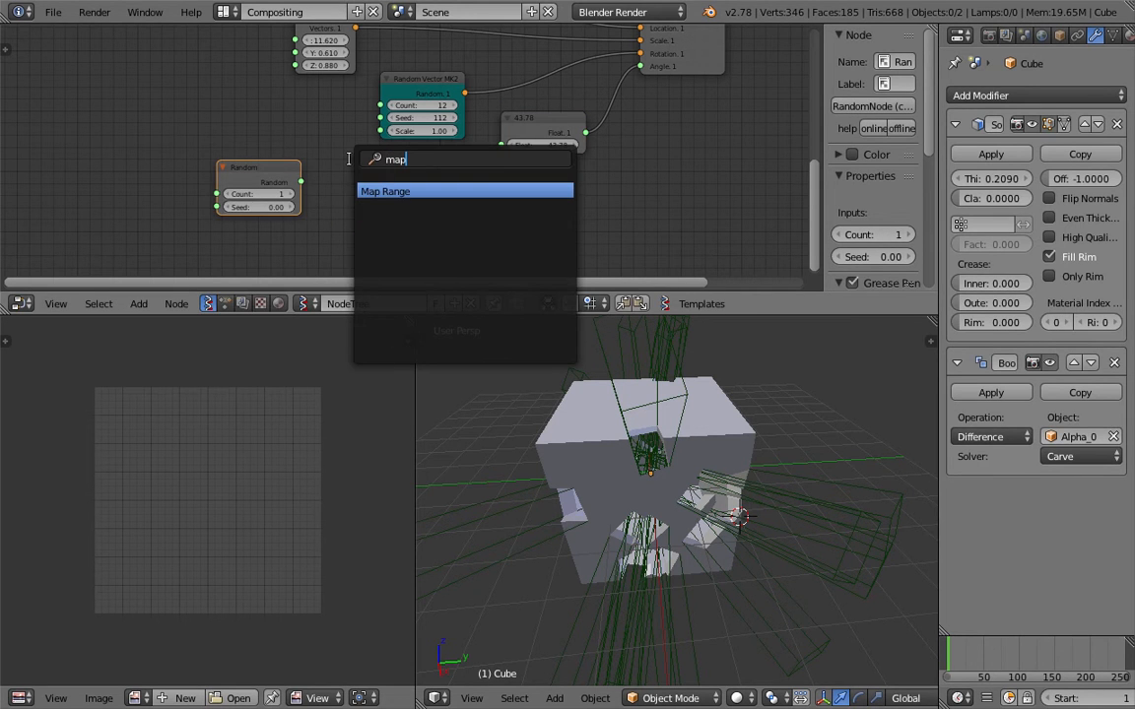
{"action": "key", "text": "Return"}
{"action": "left_click", "coordinate": [370, 176]}
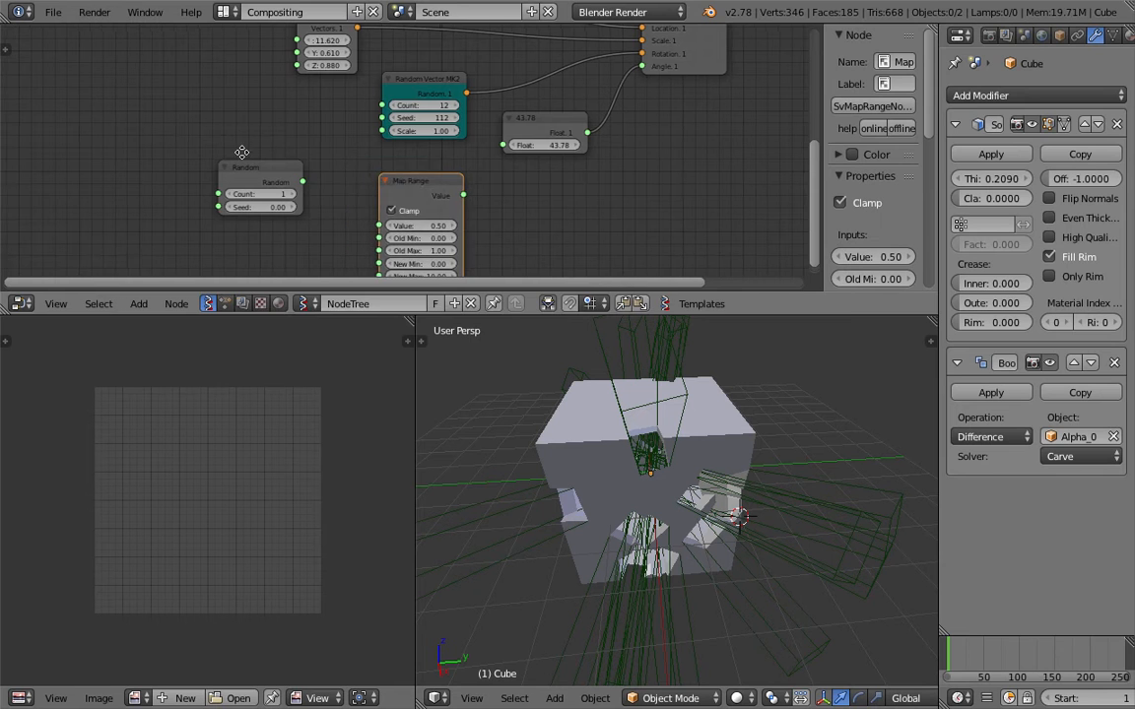
Enlarge the node editor and link the Random node's output to the Map Range node's Value input.
{"action": "middle_click_drag", "start_coordinate": [274, 200], "coordinate": [378, 185]}
{"action": "scroll", "coordinate": [399, 172], "scroll_direction": "up", "scroll_amount": 1}
{"action": "left_click_drag", "start_coordinate": [405, 169], "coordinate": [469, 223]}
{"action": "left_click_drag", "start_coordinate": [512, 314], "coordinate": [512, 389]}
{"action": "left_click_drag", "start_coordinate": [406, 206], "coordinate": [502, 261]}
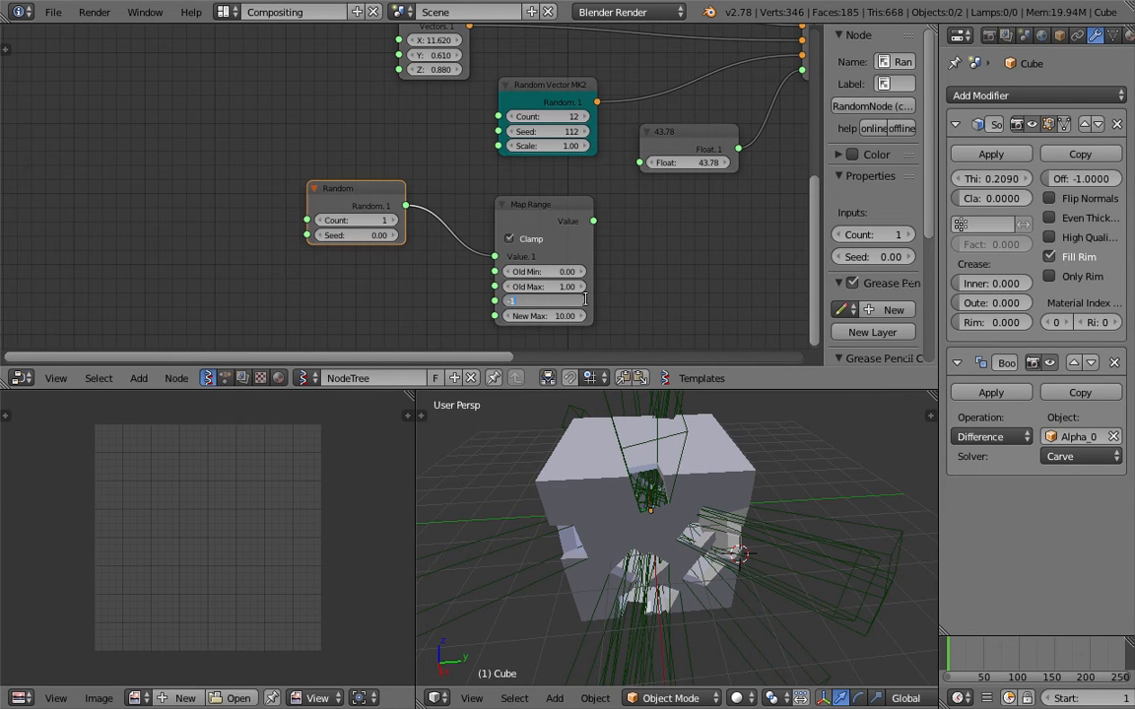
Set the Map Range node's New Min to -180 and New Max to 180, and save the scene.
{"action": "type", "text": "80"}
{"action": "key", "text": "Tab"}
{"action": "key", "text": "Return"}
{"action": "key", "text": "ctrl+s"}
{"action": "key", "text": "Return"}
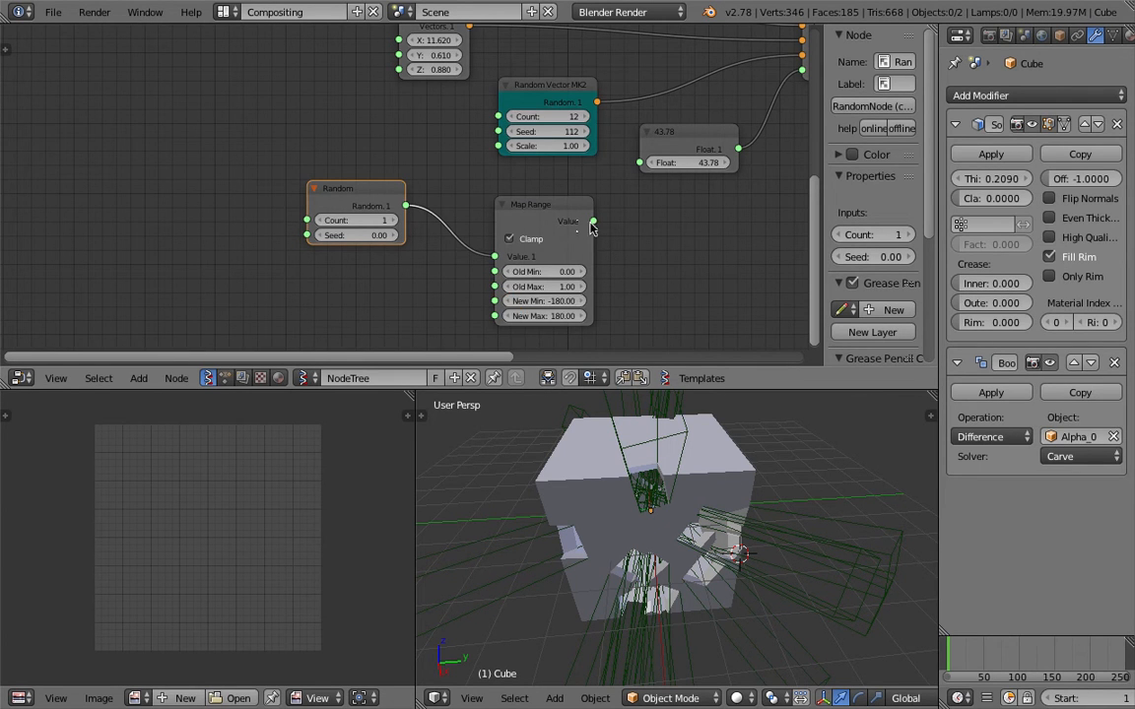
Link the Map Range output to the Float node and the Random output to the Random Vector MK2 node's Count.
{"action": "left_click_drag", "start_coordinate": [593, 222], "coordinate": [639, 163]}
{"action": "left_click_drag", "start_coordinate": [405, 206], "coordinate": [498, 117]}
Increase the Random node's Count to 11.
{"action": "left_click", "coordinate": [395, 222]}
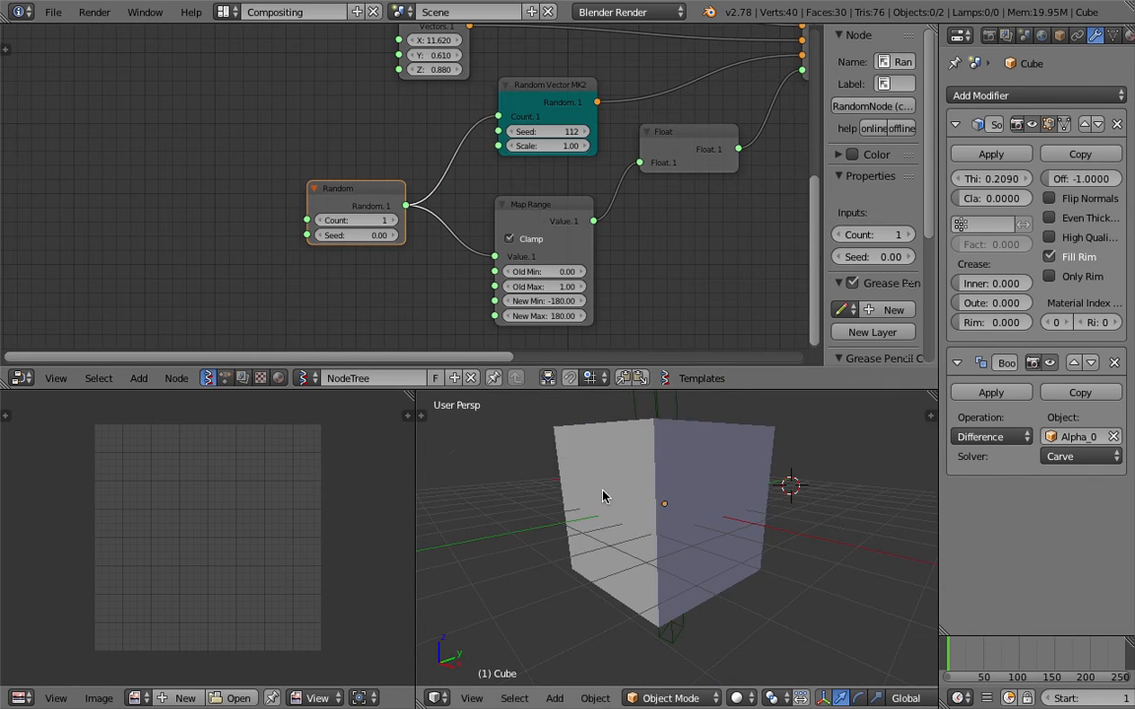
{"action": "left_click", "coordinate": [397, 225]}
{"action": "left_click", "coordinate": [397, 226]}
{"action": "left_click", "coordinate": [397, 225]}
{"action": "left_click", "coordinate": [397, 225]}
{"action": "left_click", "coordinate": [397, 225]}
{"action": "left_click", "coordinate": [396, 225]}
{"action": "left_click", "coordinate": [397, 225]}
Shift the Random and Map Range nodes away from the Float node, save the scene and enlarge the node editor.
{"action": "middle_click_drag", "start_coordinate": [490, 262], "coordinate": [475, 272]}
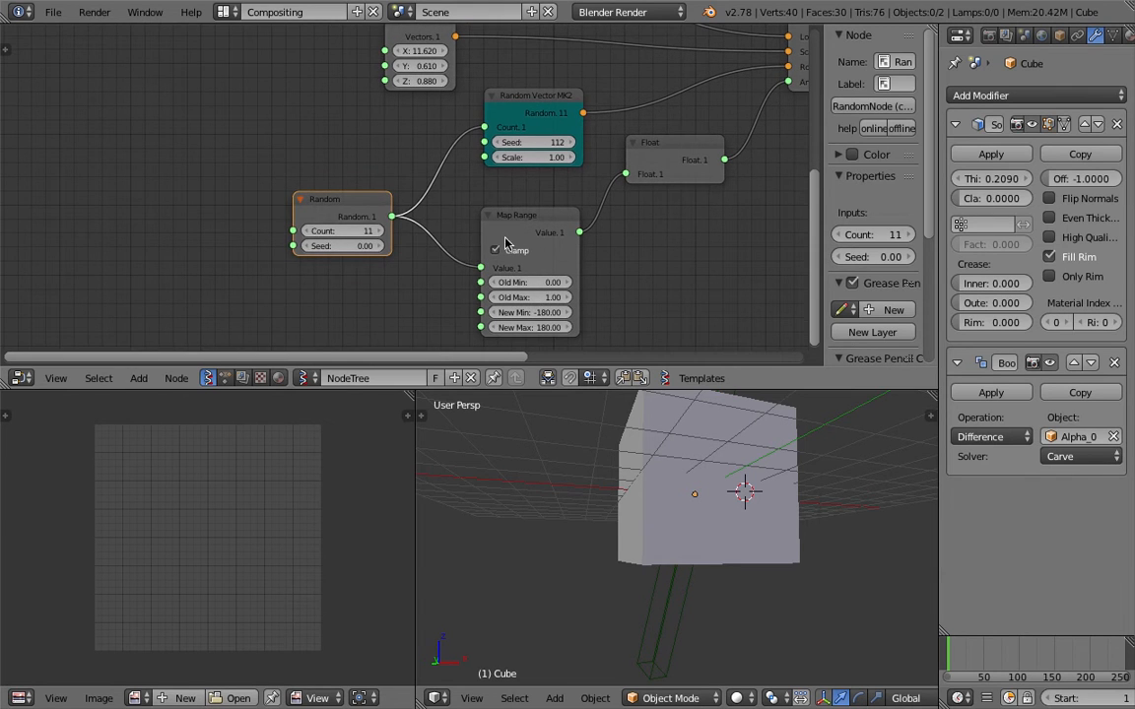
{"action": "left_click_drag", "start_coordinate": [358, 207], "coordinate": [302, 200]}
{"action": "left_click_drag", "start_coordinate": [527, 223], "coordinate": [487, 230]}
{"action": "key", "text": "ctrl+s"}
{"action": "left_click", "coordinate": [486, 230]}
{"action": "left_click_drag", "start_coordinate": [570, 389], "coordinate": [576, 443]}
{"action": "scroll", "coordinate": [571, 260], "scroll_direction": "down", "scroll_amount": 1}
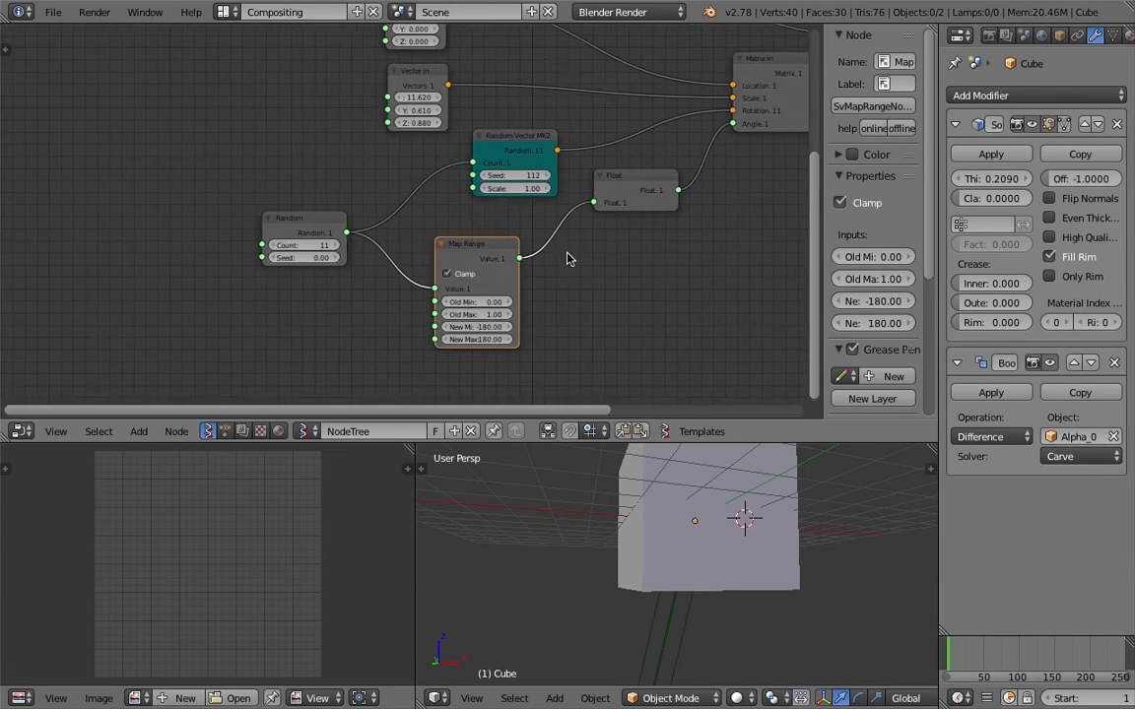
Move the Map Range node beneath the Random Vector MK2 node and the Random node closer beside it.
{"action": "middle_click_drag", "start_coordinate": [570, 258], "coordinate": [481, 262]}
{"action": "middle_click_drag", "start_coordinate": [668, 466], "coordinate": [679, 517]}
{"action": "middle_click_drag", "start_coordinate": [431, 300], "coordinate": [465, 273]}
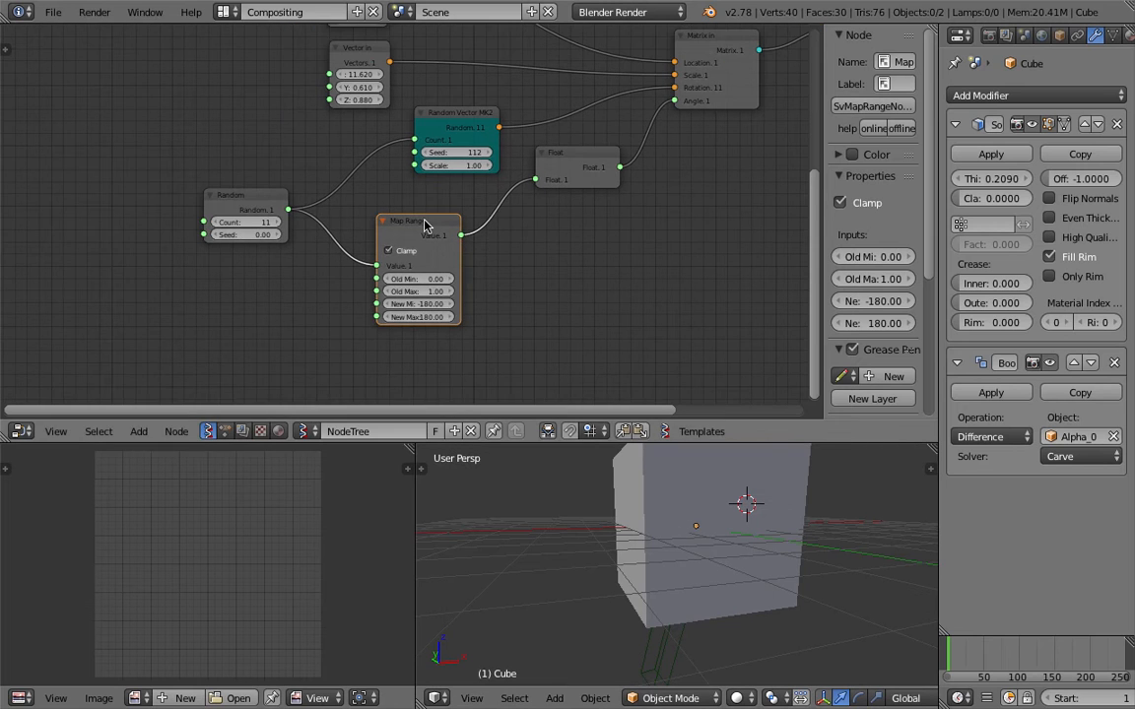
{"action": "left_click_drag", "start_coordinate": [424, 220], "coordinate": [459, 227]}
{"action": "left_click_drag", "start_coordinate": [258, 197], "coordinate": [354, 229]}
{"action": "middle_click_drag", "start_coordinate": [355, 229], "coordinate": [388, 234]}
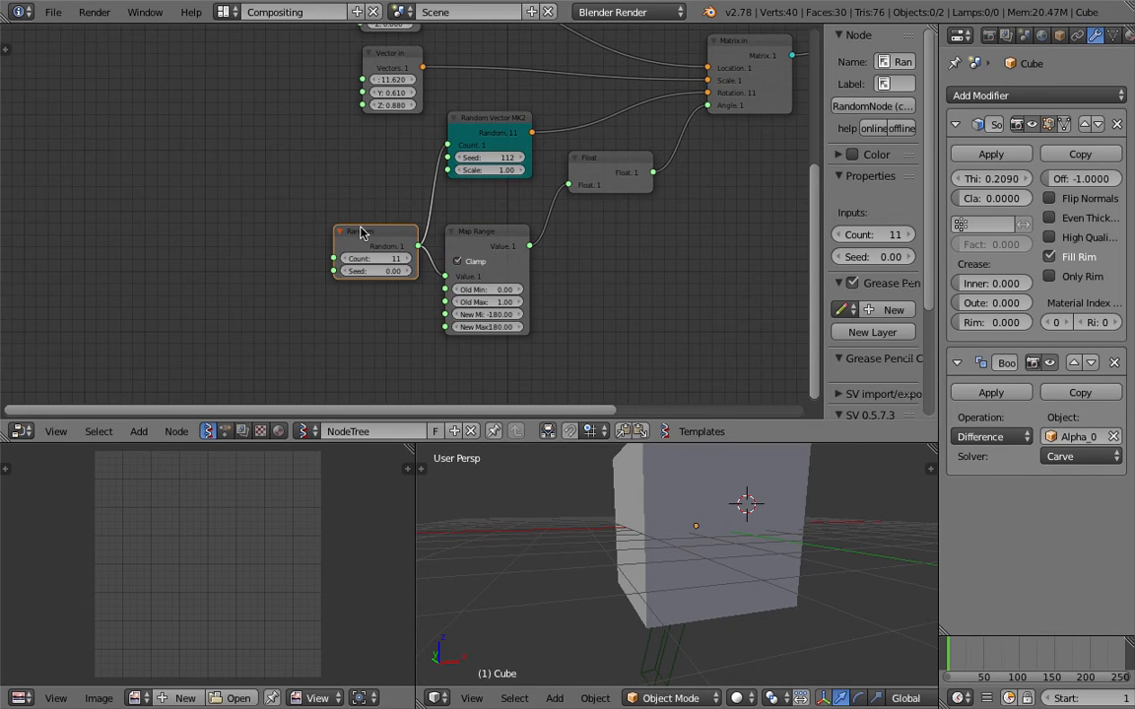
{"action": "left_click_drag", "start_coordinate": [361, 232], "coordinate": [338, 219]}
Add an Int node and place it ahead of the Random node.
{"action": "key", "text": "shift+a"}
{"action": "left_click", "coordinate": [225, 170]}
{"action": "type", "text": "int"}
{"action": "key", "text": "Down"}
{"action": "key", "text": "Down"}
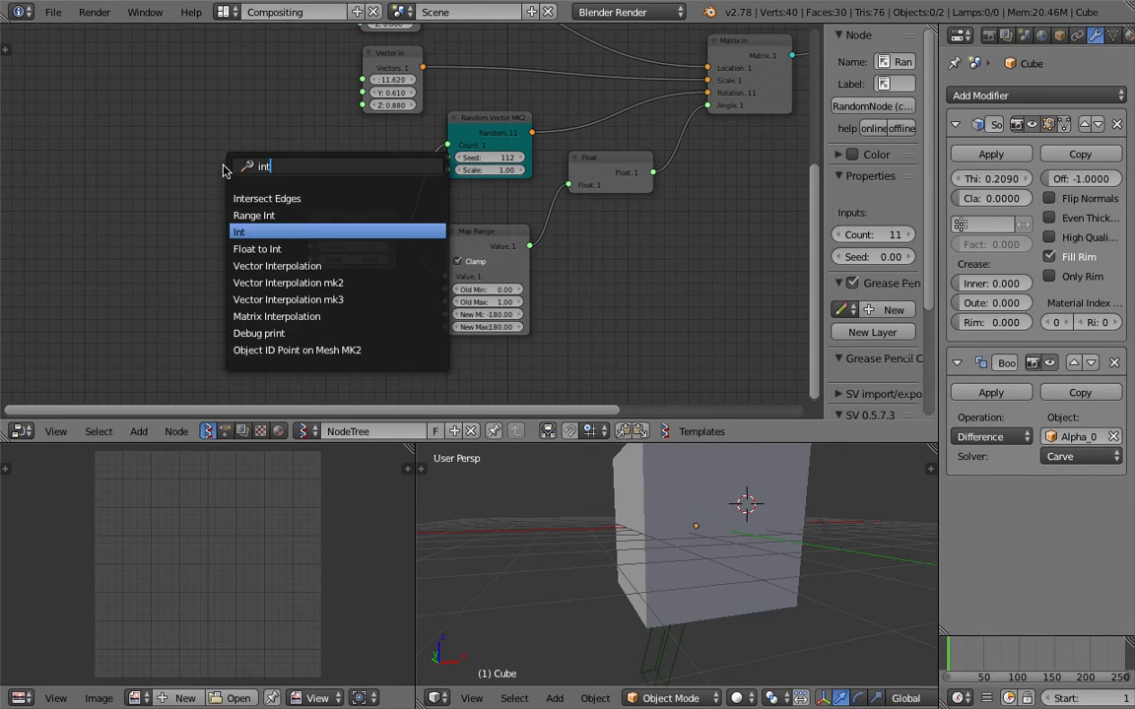
{"action": "key", "text": "Return"}
{"action": "left_click", "coordinate": [224, 166]}
Set the Int node to 11 and link it to the Count inputs of the Random and Random Vector MK2 nodes.
{"action": "left_click_drag", "start_coordinate": [258, 176], "coordinate": [311, 246]}
{"action": "left_click", "coordinate": [219, 216]}
{"action": "left_click_drag", "start_coordinate": [254, 200], "coordinate": [447, 145]}
Select all objects in the scene, give the 3D viewport more height and save the scene.
{"action": "key", "text": "a"}
{"action": "middle_click_drag", "start_coordinate": [621, 527], "coordinate": [641, 547]}
{"action": "scroll", "coordinate": [722, 486], "scroll_direction": "down", "scroll_amount": 2}
{"action": "left_click_drag", "start_coordinate": [650, 443], "coordinate": [650, 258]}
{"action": "scroll", "coordinate": [645, 374], "scroll_direction": "up", "scroll_amount": 3}
{"action": "key", "text": "ctrl+s"}
{"action": "middle_click_drag", "start_coordinate": [645, 375], "coordinate": [719, 375]}
{"action": "left_click", "coordinate": [595, 358]}
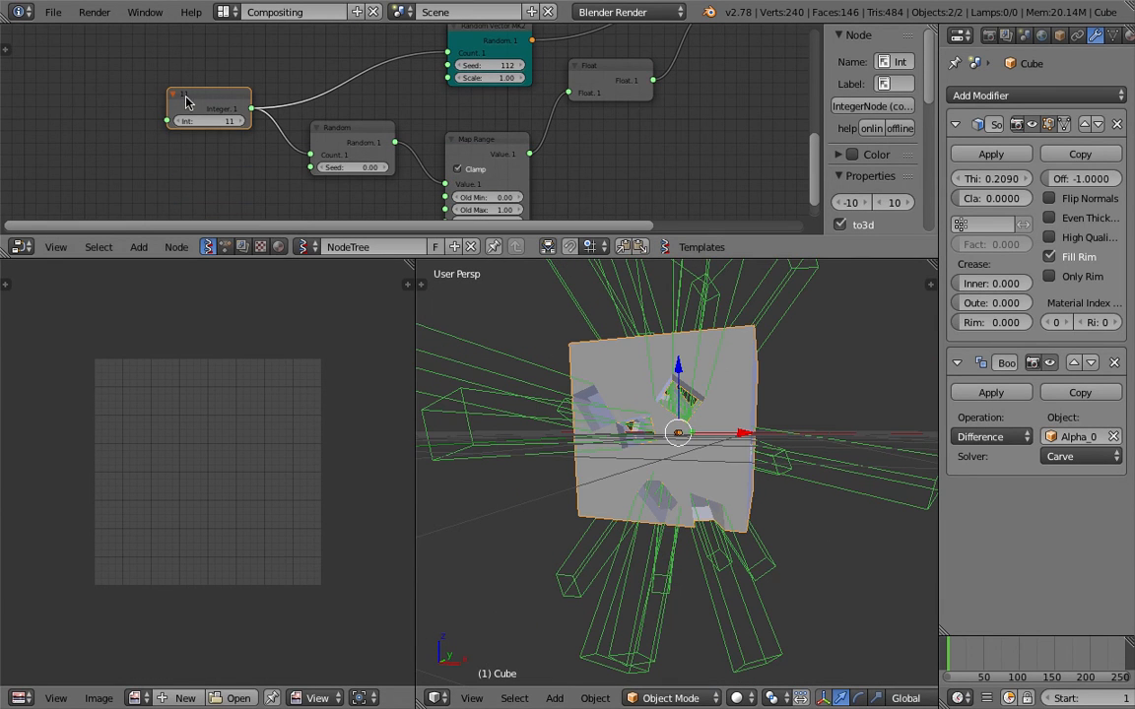
Increase the Int node's value to 26.
{"action": "left_click_drag", "start_coordinate": [209, 121], "coordinate": [214, 130]}
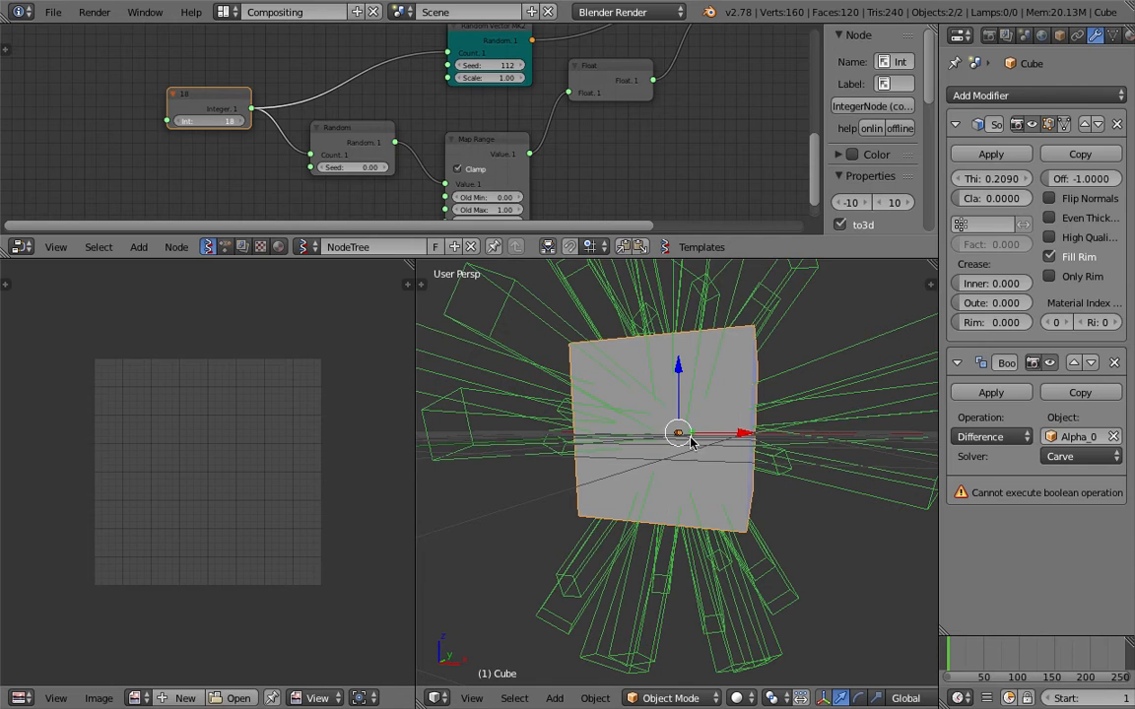
{"action": "middle_click_drag", "start_coordinate": [679, 435], "coordinate": [633, 470]}
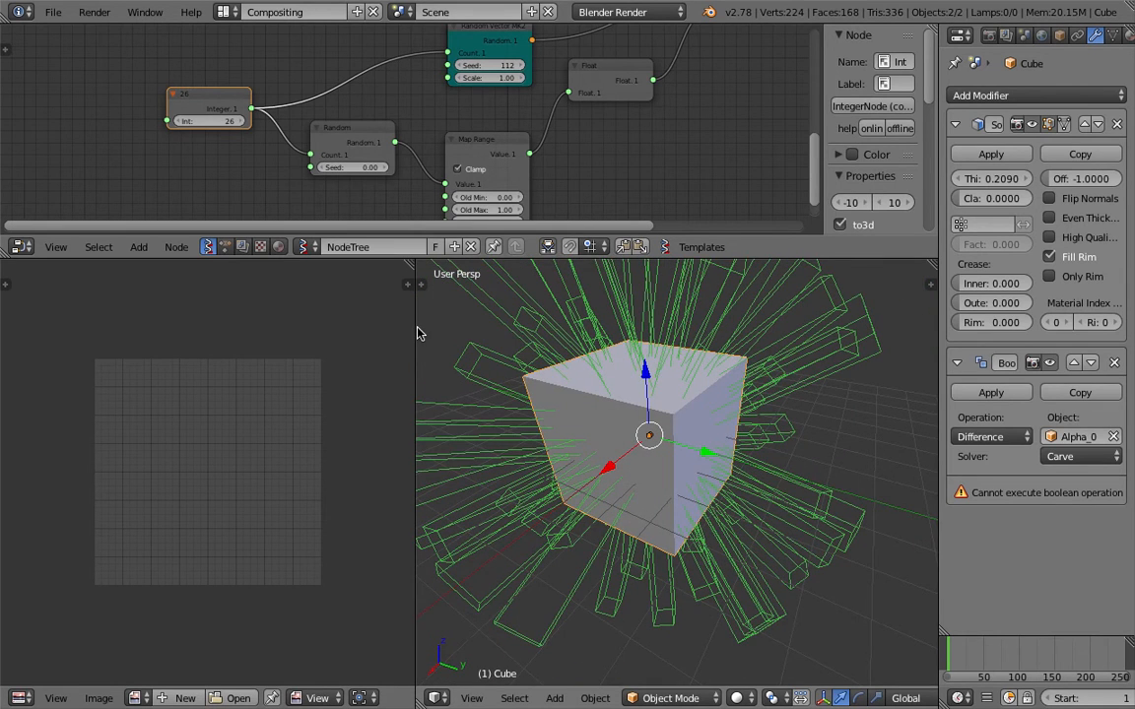
Resize the 3D viewport, properties and node editor areas for more room, and save the scene.
{"action": "left_click_drag", "start_coordinate": [416, 327], "coordinate": [222, 327]}
{"action": "scroll", "coordinate": [591, 409], "scroll_direction": "down", "scroll_amount": 2}
{"action": "middle_click_drag", "start_coordinate": [675, 461], "coordinate": [624, 396]}
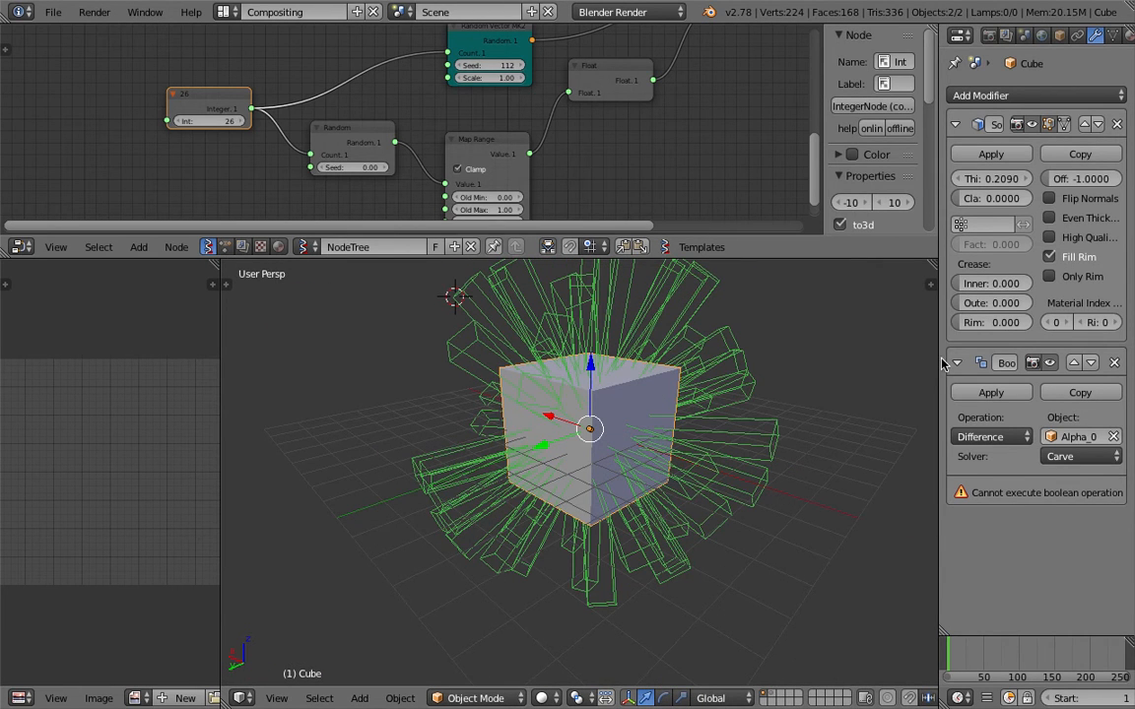
{"action": "left_click_drag", "start_coordinate": [939, 360], "coordinate": [888, 362]}
{"action": "key", "text": "ctrl+s"}
{"action": "left_click", "coordinate": [582, 385]}
{"action": "middle_click_drag", "start_coordinate": [582, 385], "coordinate": [595, 409]}
{"action": "key", "text": "ctrl+s"}
{"action": "left_click", "coordinate": [594, 407]}
{"action": "left_click_drag", "start_coordinate": [609, 260], "coordinate": [623, 319]}
Duplicate the Alpha_0 box cluster in wireframe display, delete the copy and return to solid shading.
{"action": "right_click", "coordinate": [623, 383]}
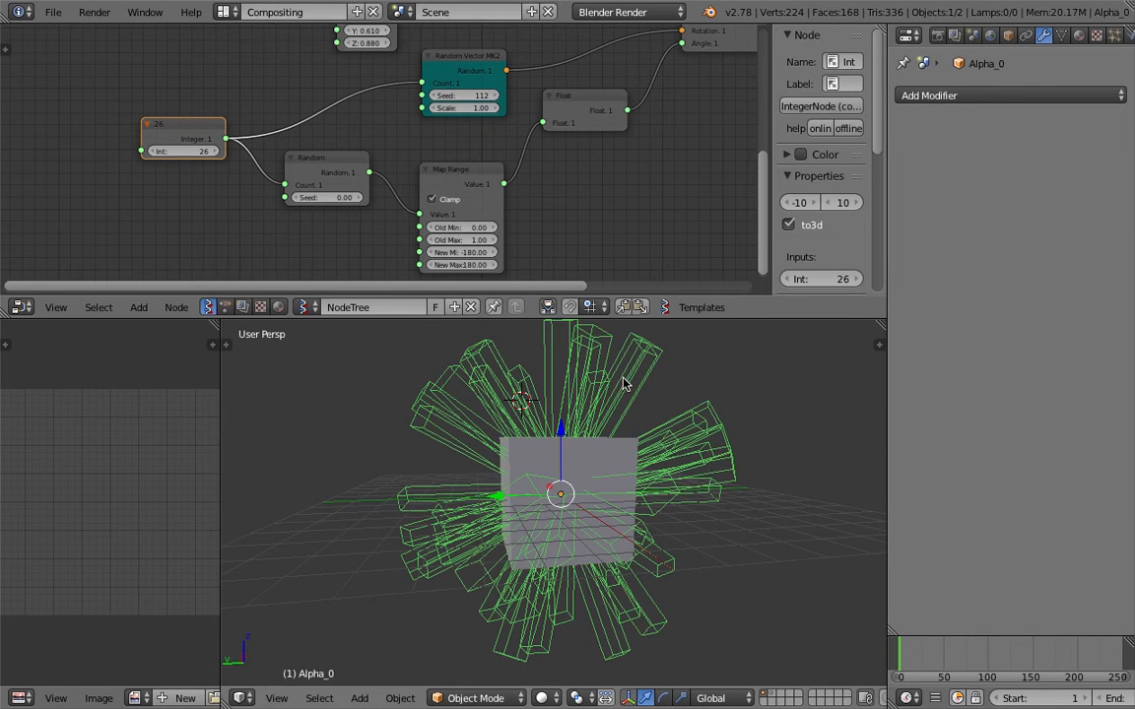
{"action": "key", "text": "z"}
{"action": "scroll", "coordinate": [642, 399], "scroll_direction": "down", "scroll_amount": 3}
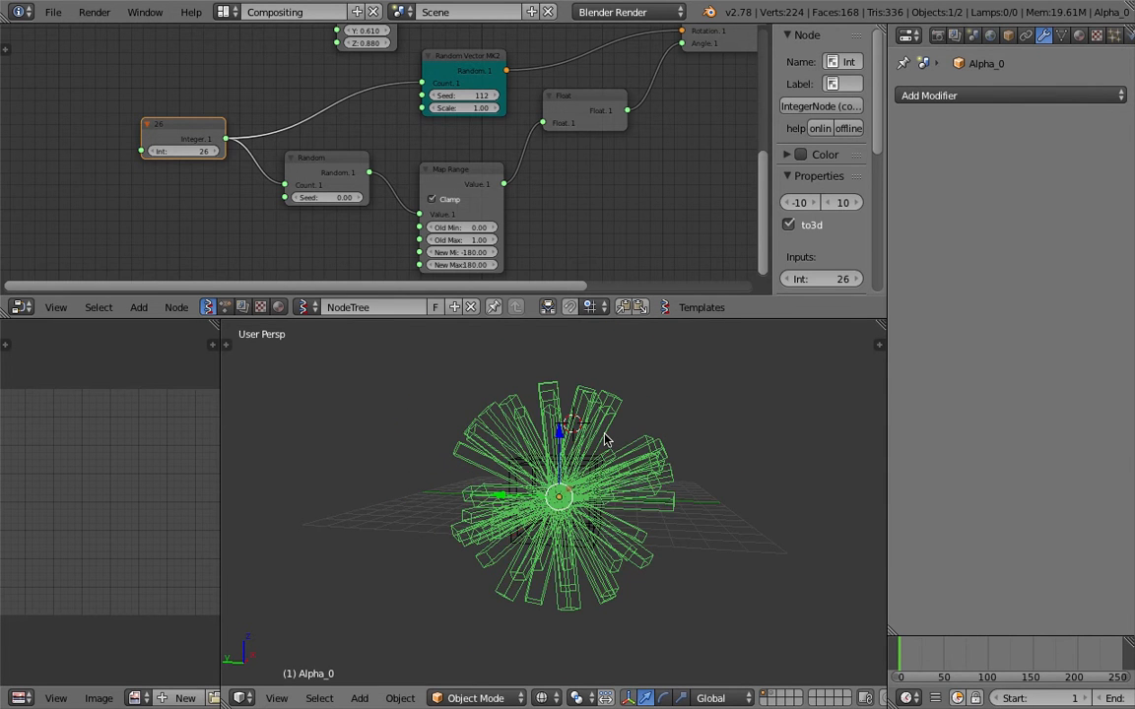
{"action": "key", "text": "shift+d"}
{"action": "left_click", "coordinate": [819, 414]}
{"action": "key", "text": "x"}
{"action": "left_click", "coordinate": [819, 414]}
{"action": "key", "text": "z"}
Select the Alpha_0 box cluster and save the scene.
{"action": "scroll", "coordinate": [650, 423], "scroll_direction": "up", "scroll_amount": 2}
{"action": "middle_click_drag", "start_coordinate": [635, 424], "coordinate": [690, 443]}
{"action": "scroll", "coordinate": [592, 491], "scroll_direction": "up", "scroll_amount": 2}
{"action": "right_click", "coordinate": [697, 450]}
{"action": "scroll", "coordinate": [689, 449], "scroll_direction": "down", "scroll_amount": 2}
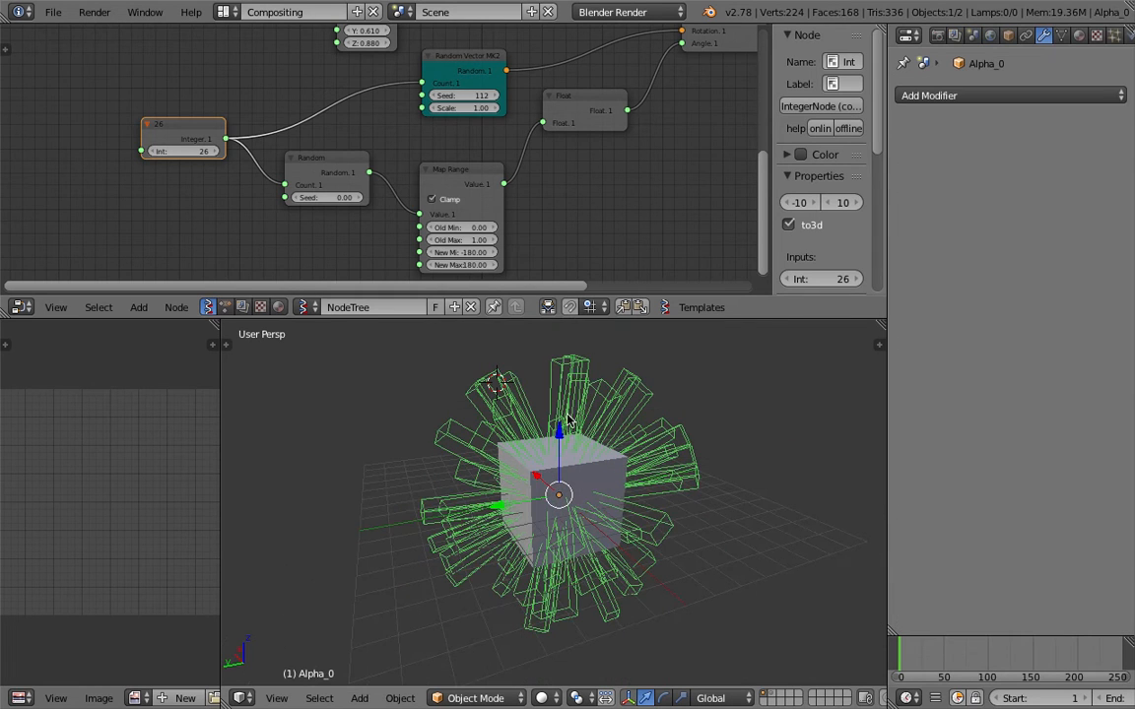
{"action": "left_click", "coordinate": [54, 13]}
{"action": "left_click", "coordinate": [105, 149]}
Set the Int node's value to 2 and save the scene over the existing file.
{"action": "scroll", "coordinate": [630, 463], "scroll_direction": "up", "scroll_amount": 3}
{"action": "middle_click_drag", "start_coordinate": [635, 465], "coordinate": [566, 442]}
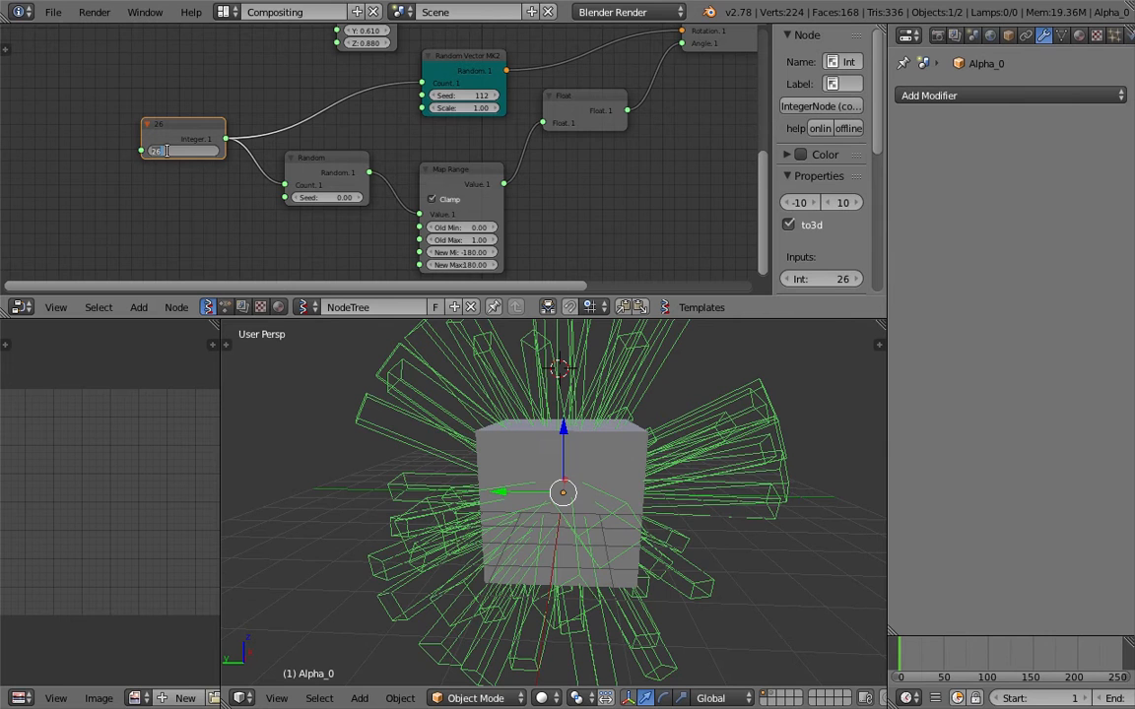
{"action": "type", "text": "2"}
{"action": "key", "text": "Return"}
{"action": "key", "text": "ctrl+s"}
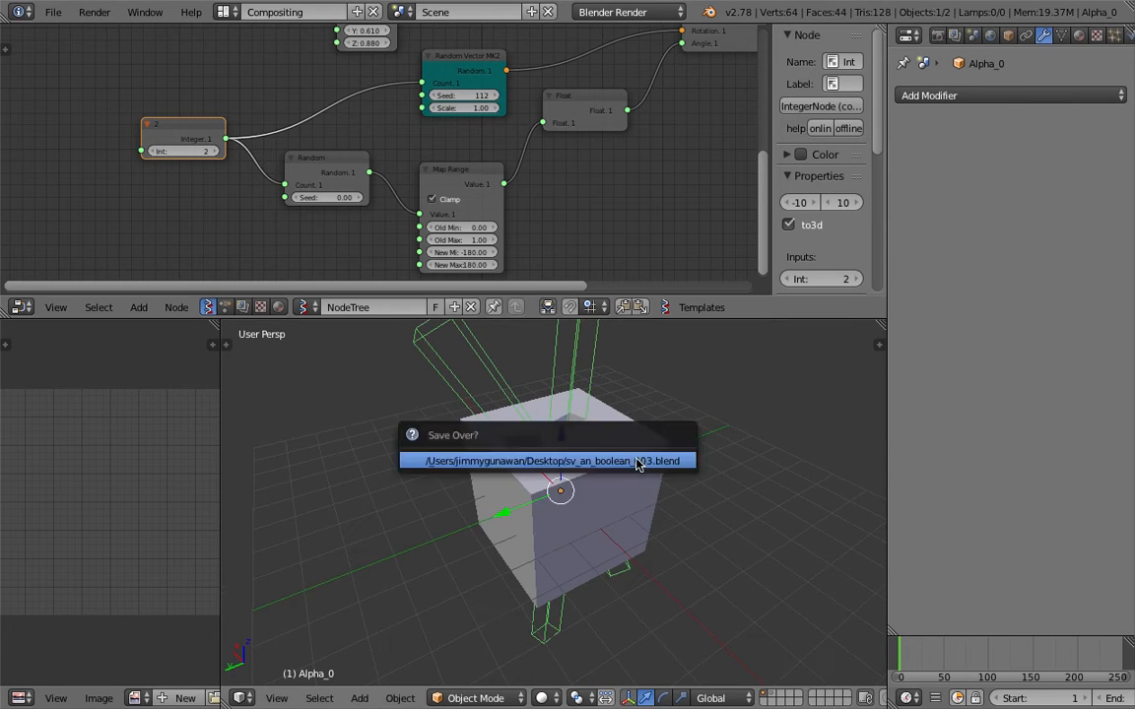
{"action": "left_click", "coordinate": [537, 430]}
Raise the Int node's value one at a time to 10, checking the cuts from different sides.
{"action": "left_click", "coordinate": [207, 151]}
{"action": "left_click", "coordinate": [207, 151]}
{"action": "left_click", "coordinate": [207, 151]}
{"action": "middle_click_drag", "start_coordinate": [493, 339], "coordinate": [582, 354]}
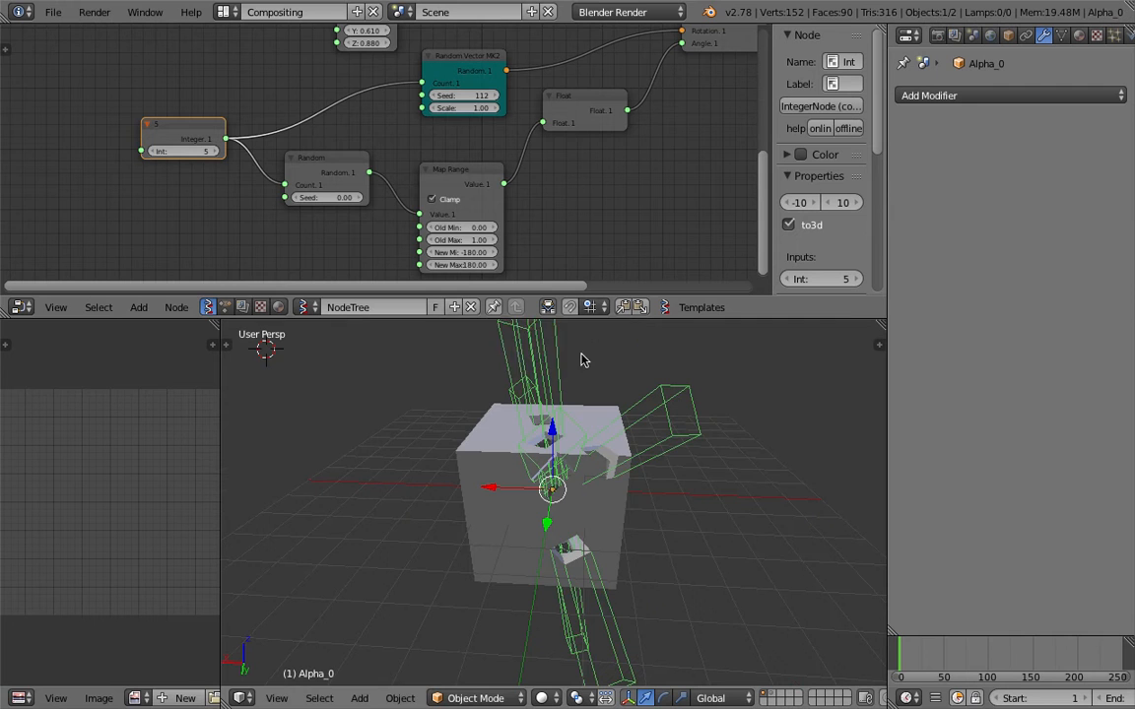
{"action": "left_click", "coordinate": [210, 149]}
{"action": "left_click", "coordinate": [210, 150]}
{"action": "left_click", "coordinate": [210, 149]}
{"action": "middle_click_drag", "start_coordinate": [537, 392], "coordinate": [451, 418]}
{"action": "left_click", "coordinate": [214, 151]}
{"action": "left_click", "coordinate": [213, 151]}
Select the cube, increase the Int node's value to 11 and save the scene.
{"action": "right_click", "coordinate": [647, 485]}
{"action": "middle_click_drag", "start_coordinate": [647, 486], "coordinate": [668, 484]}
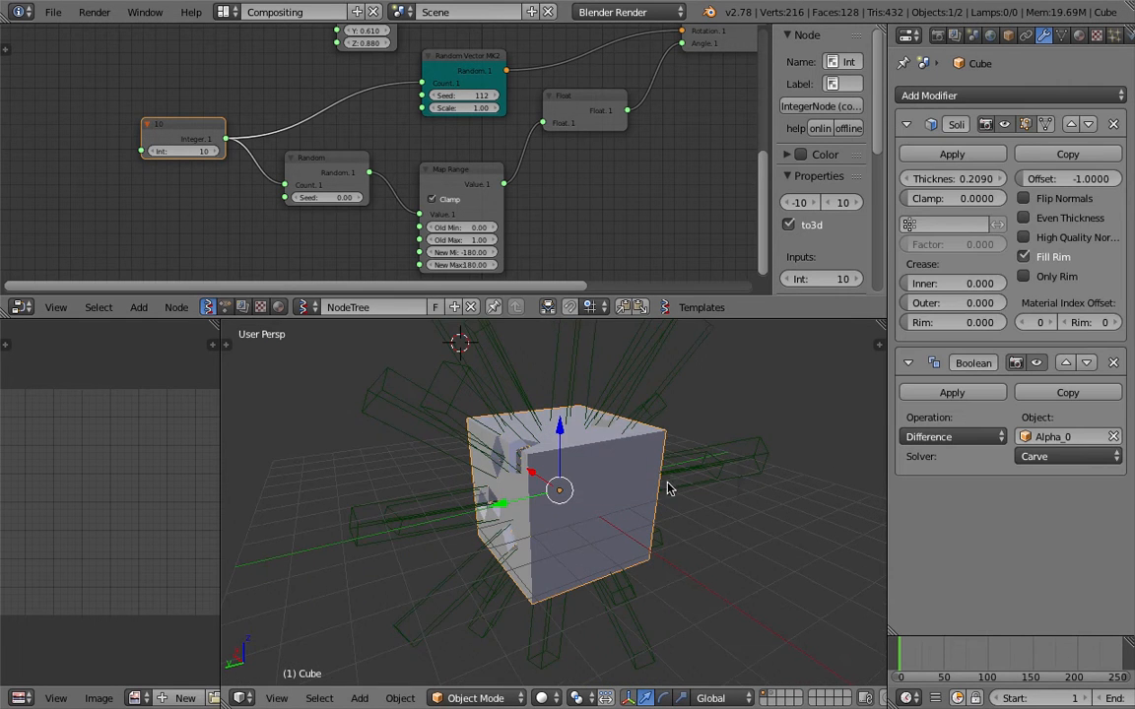
{"action": "left_click", "coordinate": [214, 150]}
{"action": "key", "text": "ctrl+s"}
{"action": "left_click", "coordinate": [219, 155]}
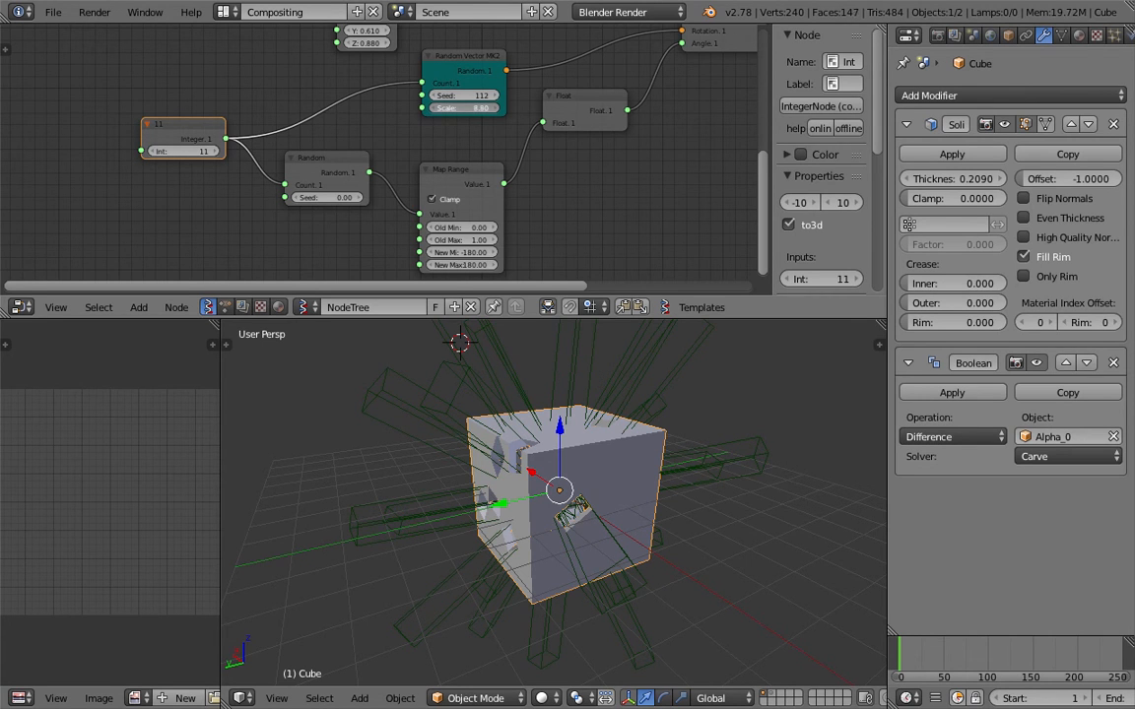
Set the Random Vector MK2 node's Scale to 4.54.
{"action": "middle_click_drag", "start_coordinate": [470, 104], "coordinate": [470, 148]}
{"action": "left_click", "coordinate": [431, 113]}
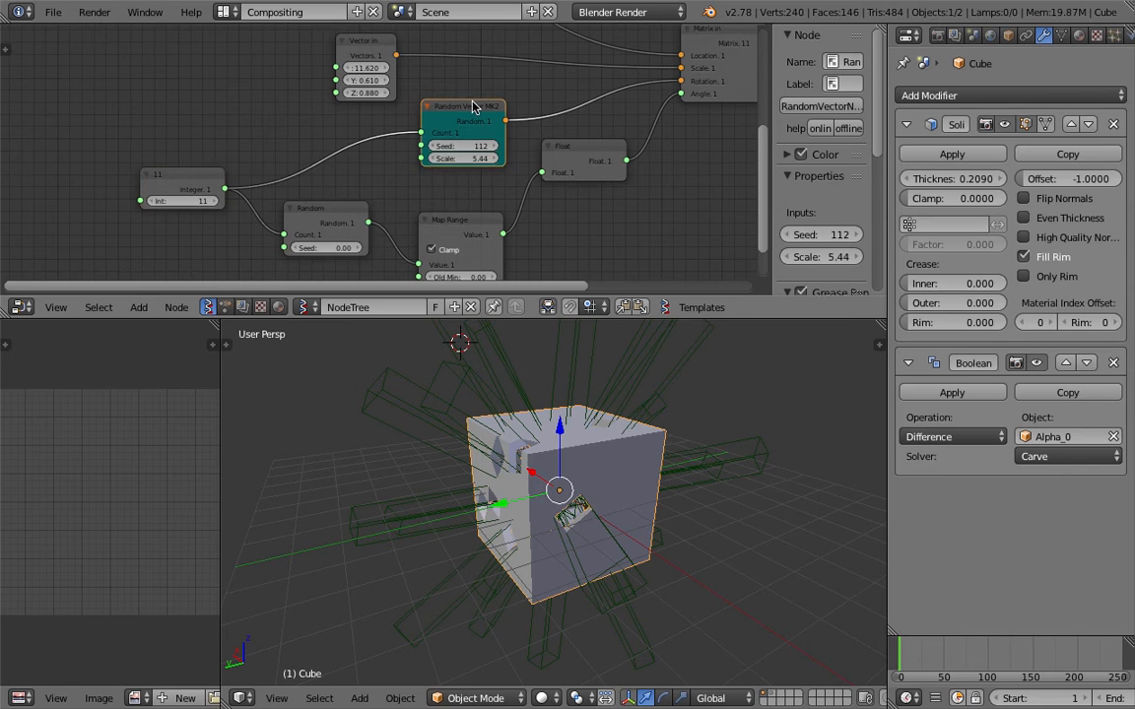
{"action": "left_click_drag", "start_coordinate": [448, 148], "coordinate": [434, 148]}
Move the Int node level with the Random Vector MK2 node's Count input and save the scene.
{"action": "scroll", "coordinate": [434, 146], "scroll_direction": "down", "scroll_amount": 3}
{"action": "middle_click_drag", "start_coordinate": [433, 140], "coordinate": [463, 218]}
{"action": "key", "text": "ctrl+s"}
{"action": "left_click", "coordinate": [463, 219]}
{"action": "middle_click_drag", "start_coordinate": [279, 154], "coordinate": [279, 126]}
{"action": "left_click_drag", "start_coordinate": [237, 223], "coordinate": [324, 129]}
{"action": "key", "text": "ctrl+s"}
{"action": "left_click", "coordinate": [187, 169]}
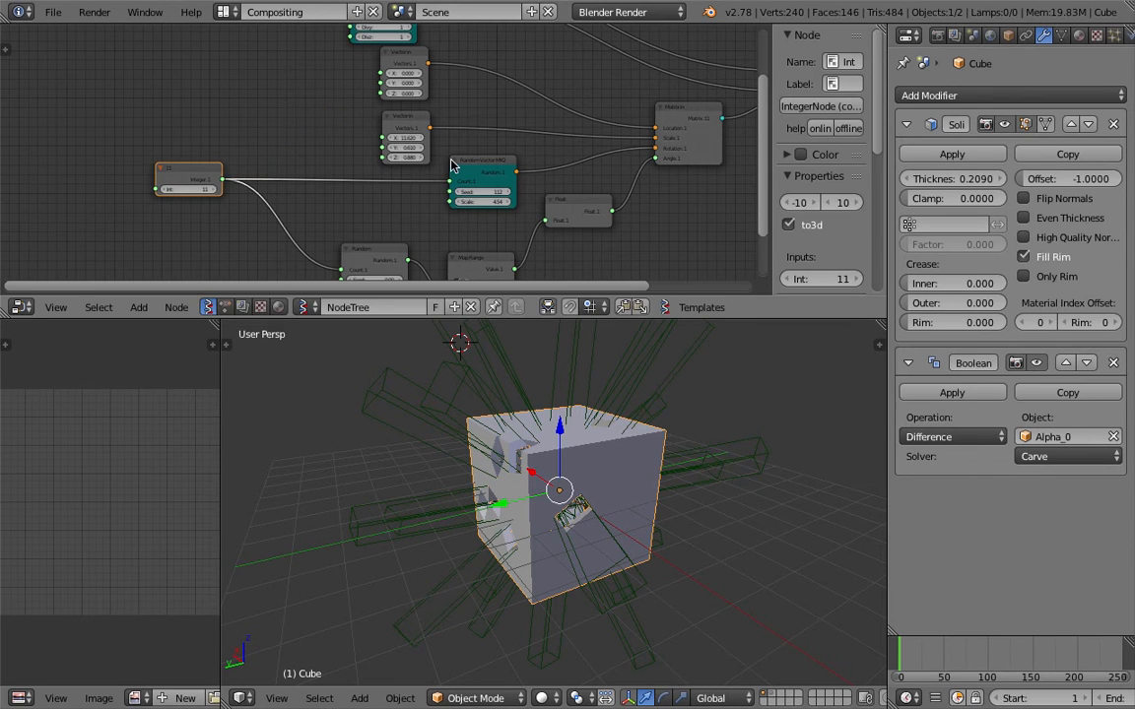
Duplicate the Random Vector MK2 node, feeding the copy's Count from the Int node and its output into Matrix in's Location.
{"action": "left_click", "coordinate": [466, 162]}
{"action": "key", "text": "shift+d"}
{"action": "left_click", "coordinate": [293, 90]}
{"action": "left_click_drag", "start_coordinate": [222, 182], "coordinate": [238, 158]}
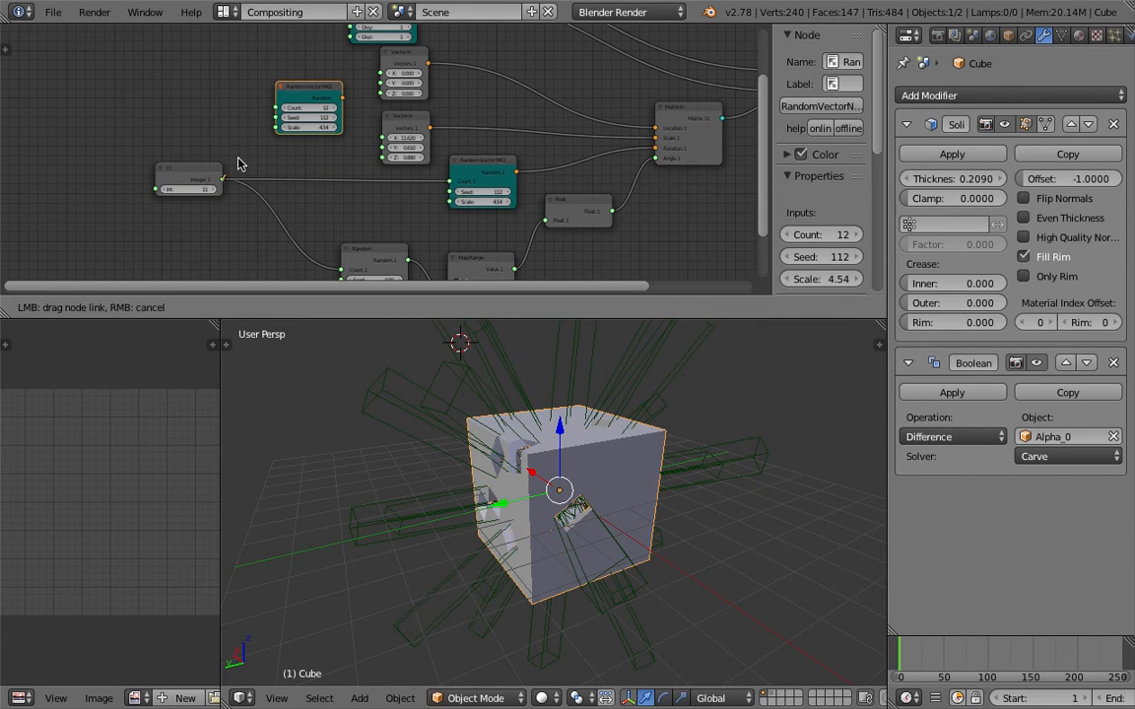
{"action": "left_click_drag", "start_coordinate": [277, 111], "coordinate": [656, 130]}
{"action": "middle_click_drag", "start_coordinate": [707, 443], "coordinate": [590, 387]}
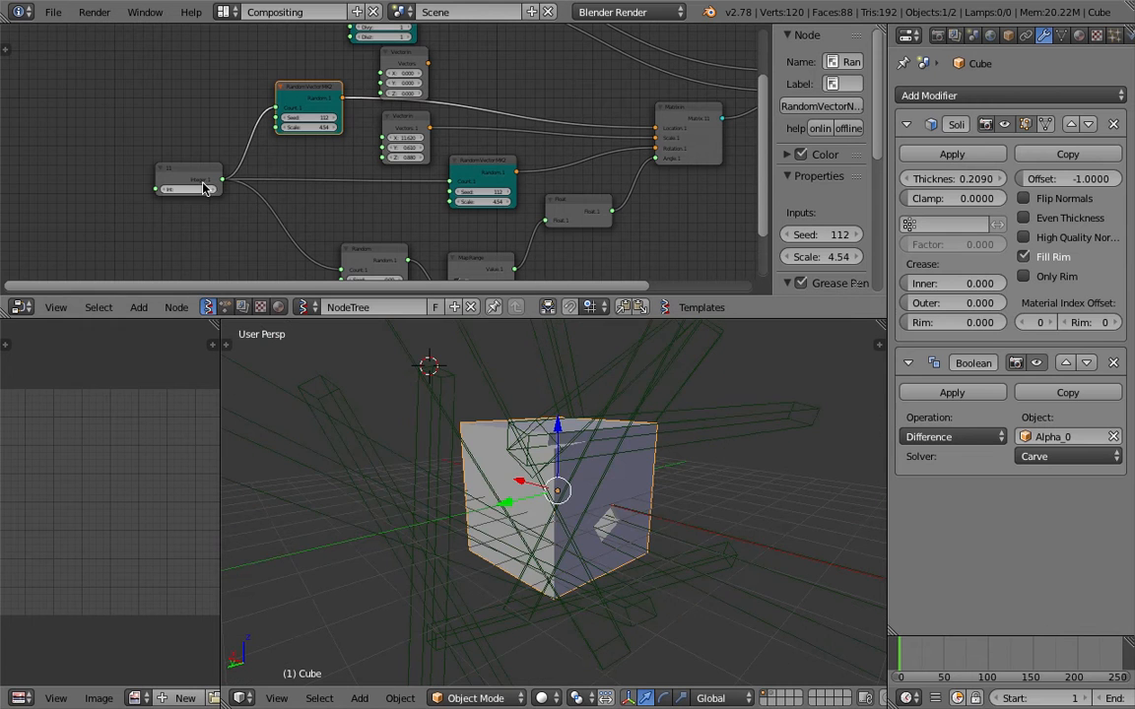
Set the duplicated Random Vector MK2 node's Scale to 2.32.
{"action": "left_click_drag", "start_coordinate": [308, 127], "coordinate": [236, 127]}
{"action": "scroll", "coordinate": [506, 394], "scroll_direction": "up", "scroll_amount": 3}
{"action": "middle_click_drag", "start_coordinate": [506, 394], "coordinate": [537, 463]}
{"action": "scroll", "coordinate": [548, 372], "scroll_direction": "down", "scroll_amount": 4}
Reselect the cube in the 3D viewport and save the scene.
{"action": "key", "text": "a"}
{"action": "key", "text": "a"}
{"action": "key", "text": "a"}
{"action": "right_click", "coordinate": [512, 455]}
{"action": "right_click", "coordinate": [528, 450]}
{"action": "scroll", "coordinate": [532, 456], "scroll_direction": "up", "scroll_amount": 2}
{"action": "key", "text": "ctrl+s"}
{"action": "left_click", "coordinate": [533, 456]}
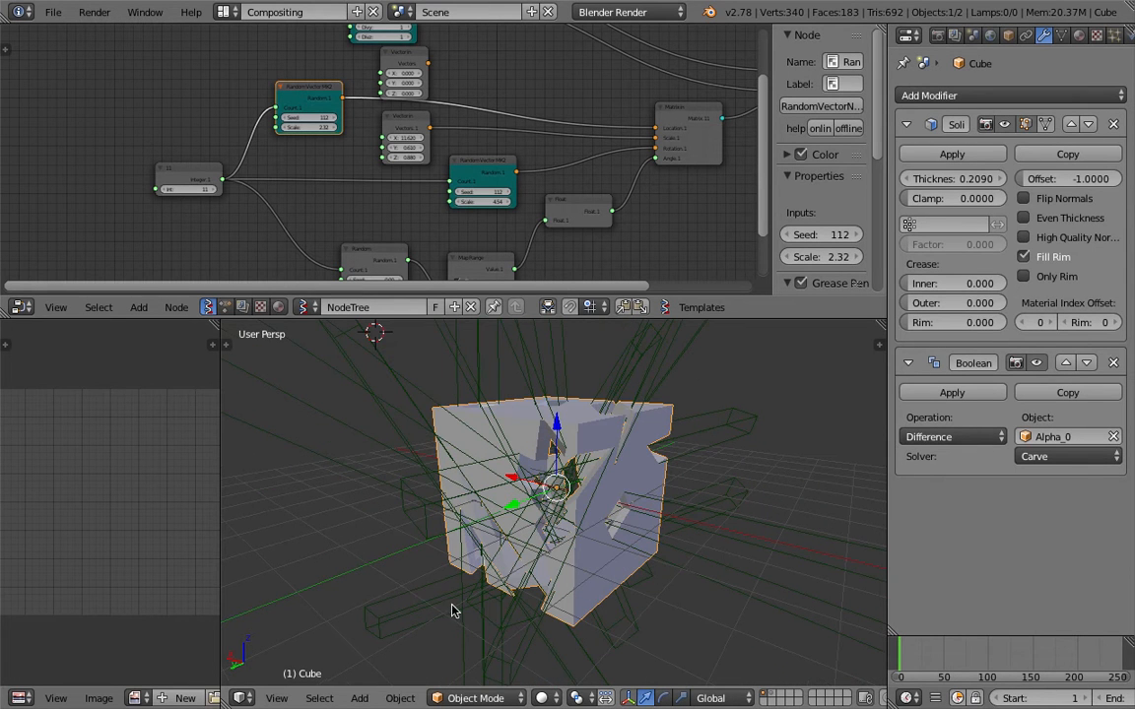
Look through the operator search and the view commands for a way to isolate the selected cube.
{"action": "left_click", "coordinate": [279, 698]}
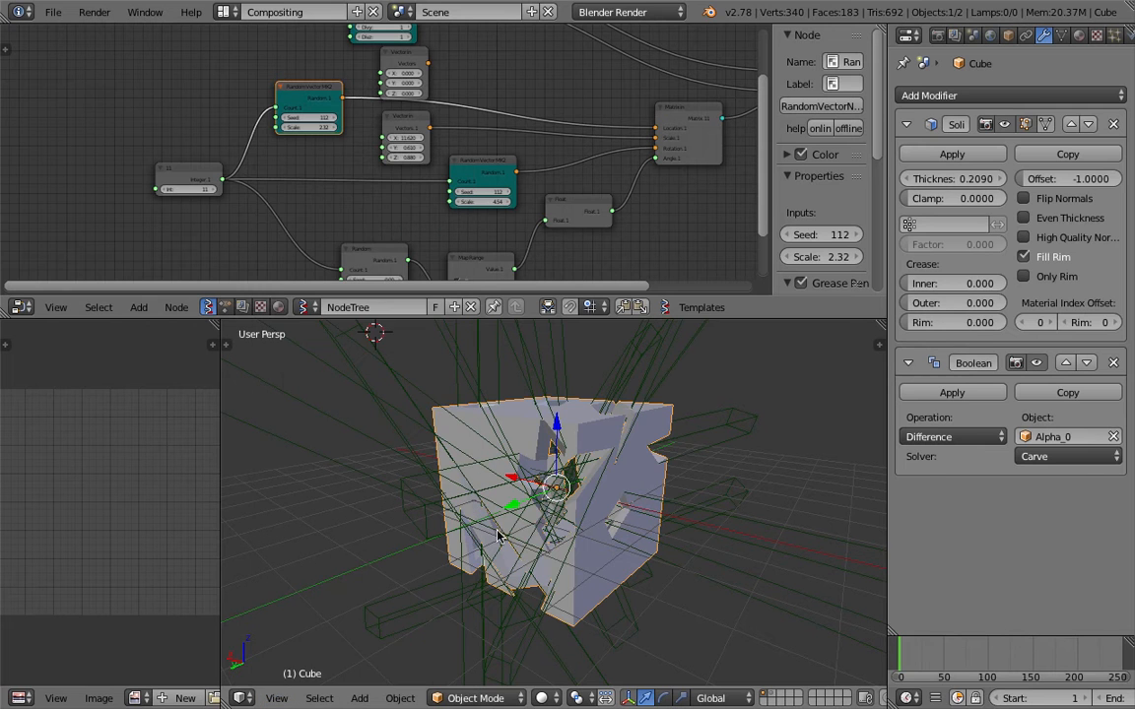
{"action": "key", "text": "space"}
{"action": "type", "text": "is"}
{"action": "key", "text": "Escape"}
{"action": "key", "text": "space"}
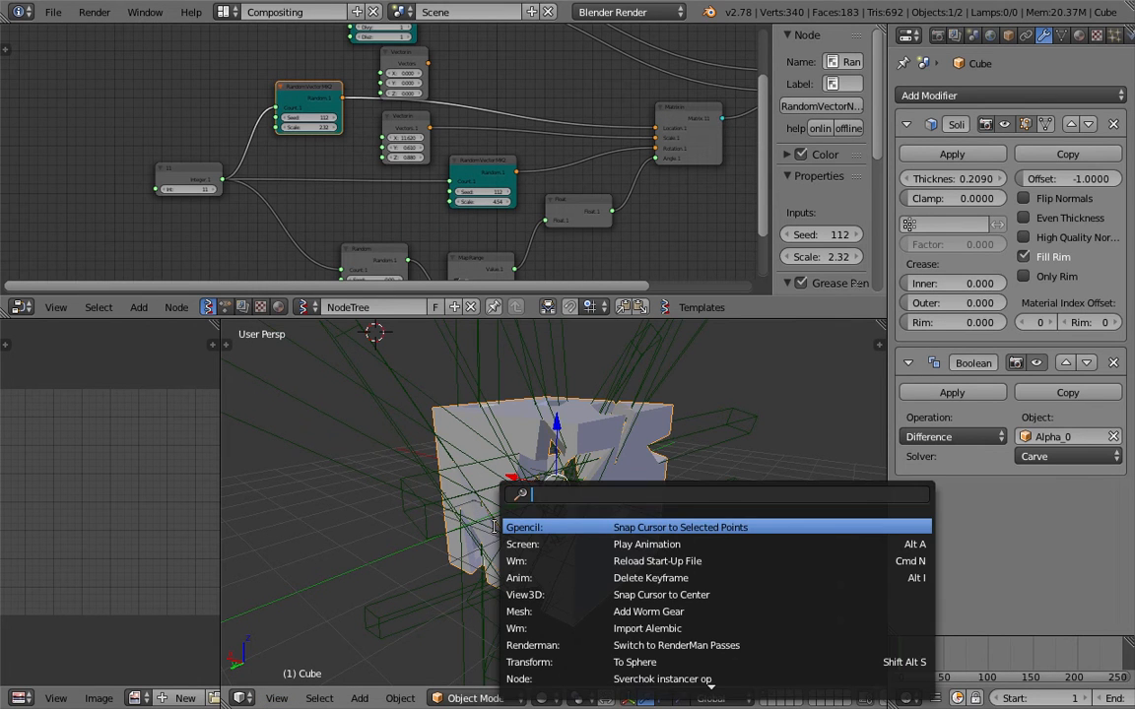
{"action": "type", "text": "singl"}
{"action": "key", "text": "Escape"}
{"action": "middle_click_drag", "start_coordinate": [537, 510], "coordinate": [469, 514]}
{"action": "left_click", "coordinate": [291, 700]}
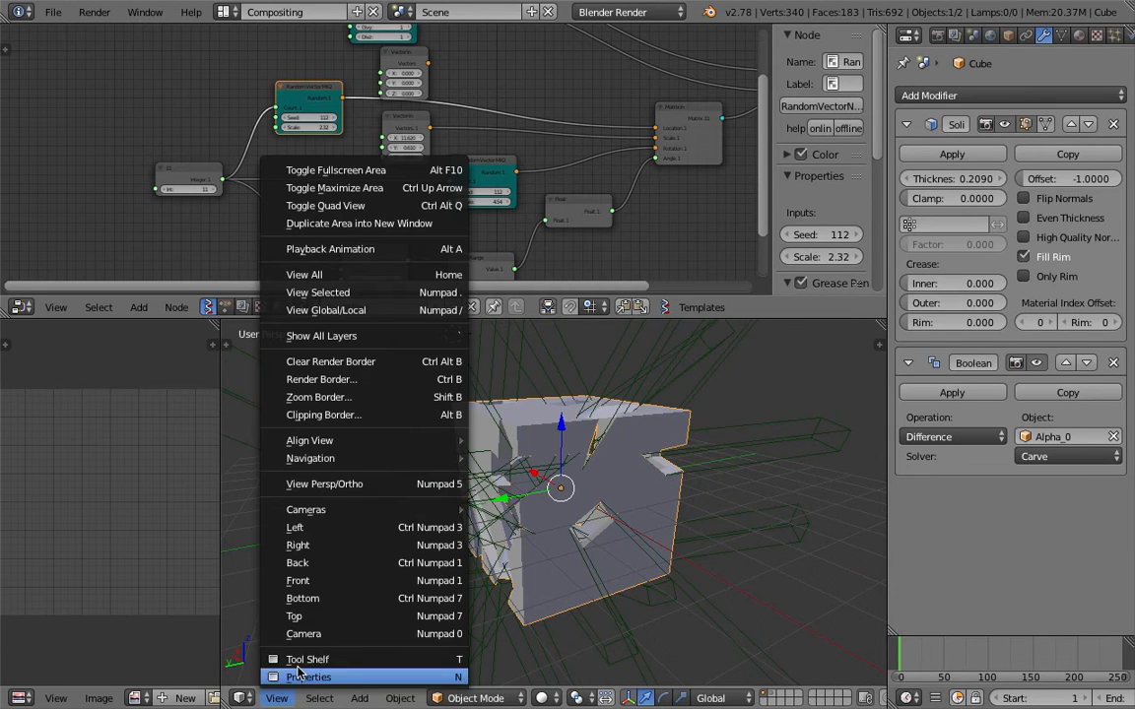
{"action": "mouse_move", "coordinate": [355, 456]}
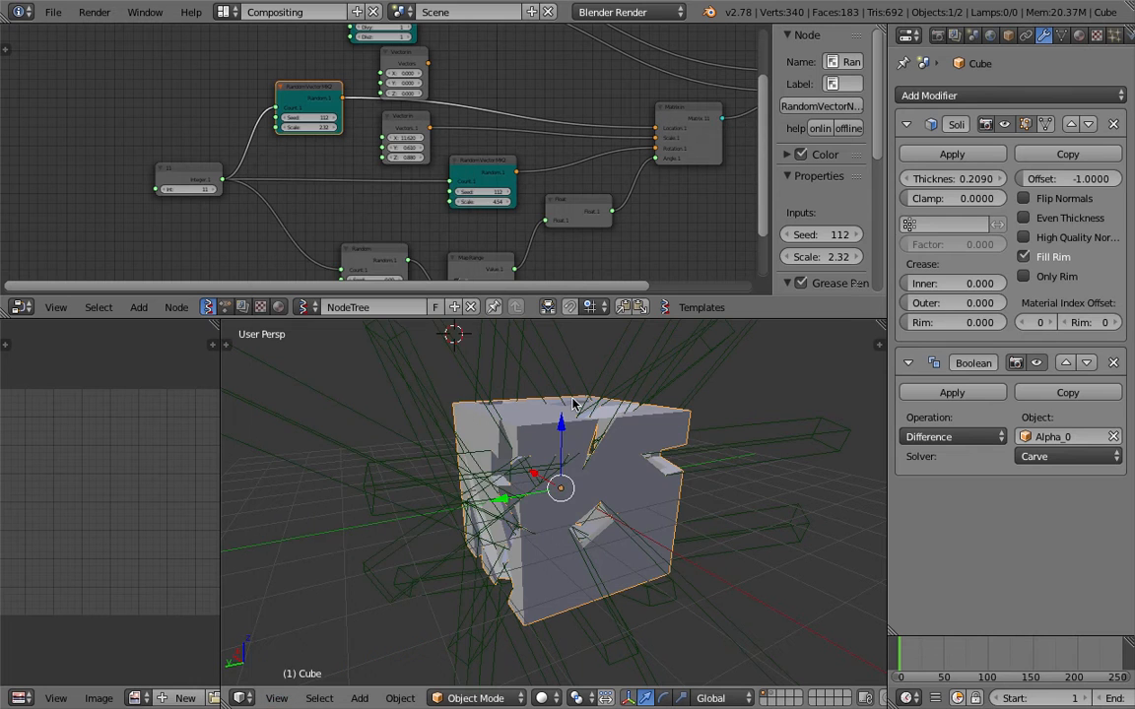
Isolate the selected cube in Local View and inspect its cuts.
{"action": "key", "text": "q"}
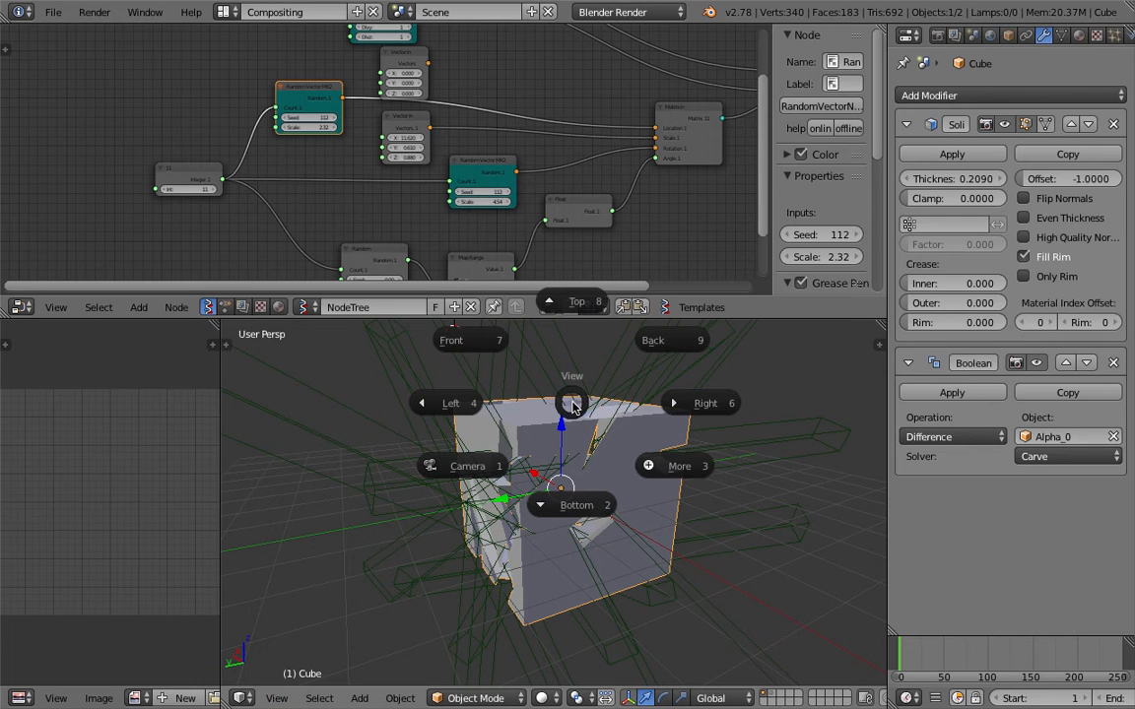
{"action": "left_click", "coordinate": [673, 475]}
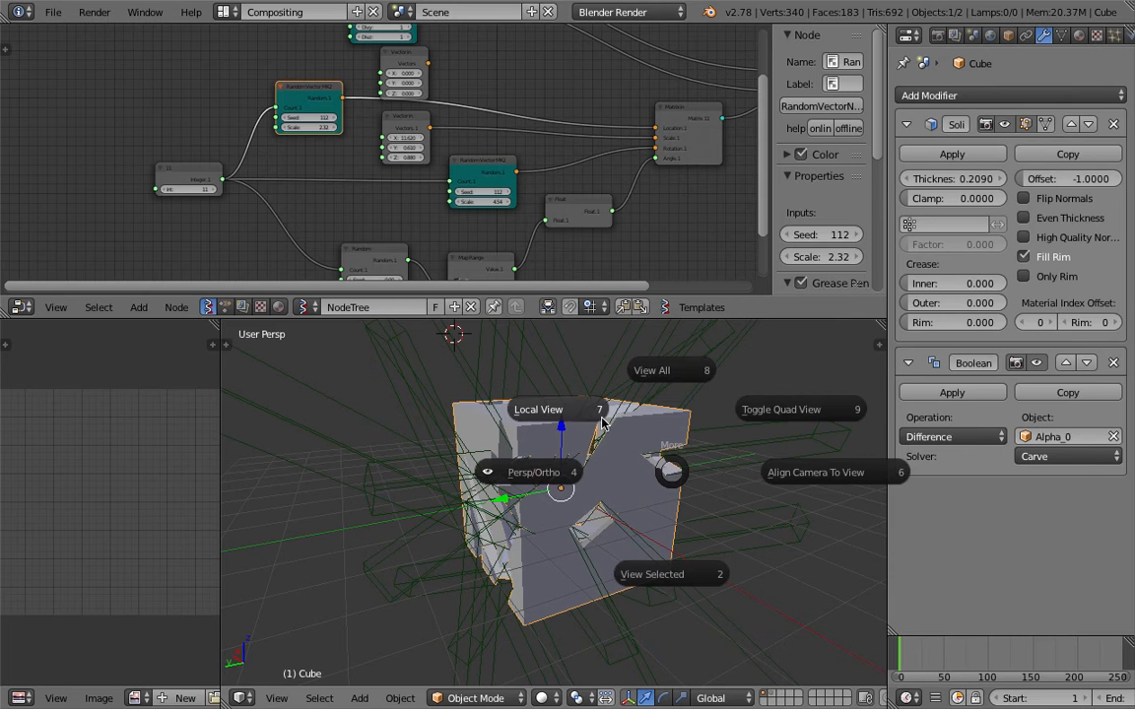
{"action": "left_click", "coordinate": [547, 410]}
{"action": "middle_click_drag", "start_coordinate": [594, 461], "coordinate": [591, 516]}
{"action": "key", "text": "q"}
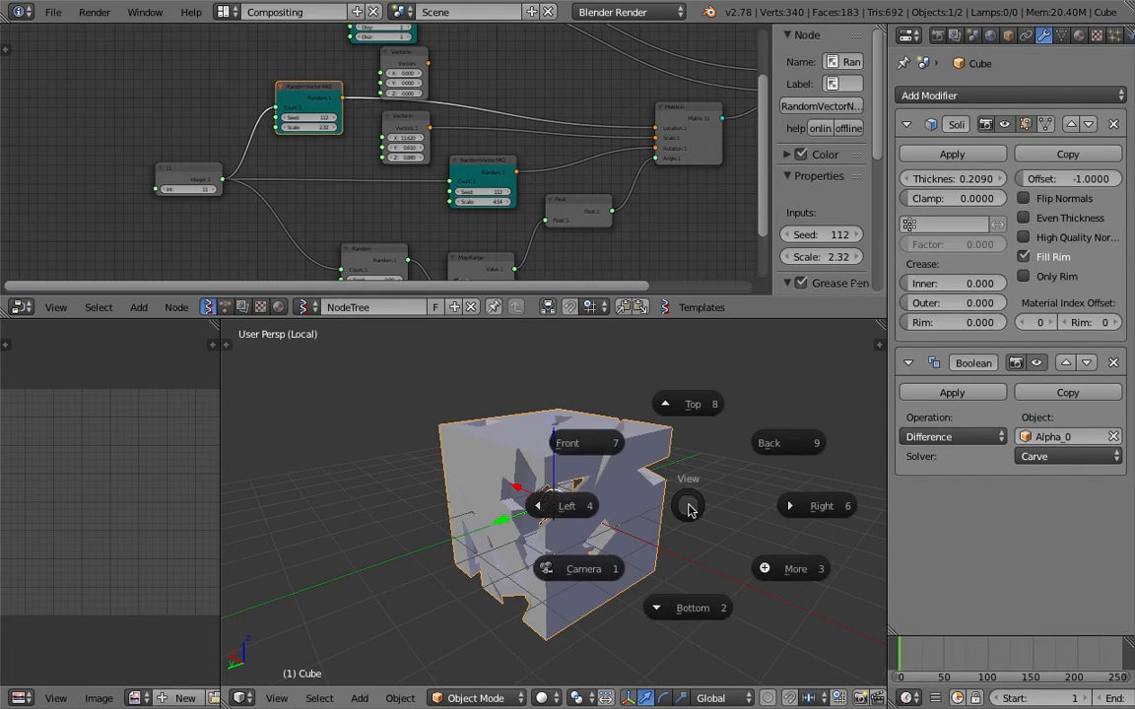
{"action": "key", "text": "Escape"}
{"action": "key", "text": "q"}
{"action": "key", "text": "Escape"}
{"action": "key", "text": "q"}
{"action": "key", "text": "Escape"}
{"action": "middle_click_drag", "start_coordinate": [690, 509], "coordinate": [642, 470]}
Set the rotation Random Vector MK2 node's Seed to 348 and Scale to 1.00.
{"action": "middle_click_drag", "start_coordinate": [209, 127], "coordinate": [230, 109]}
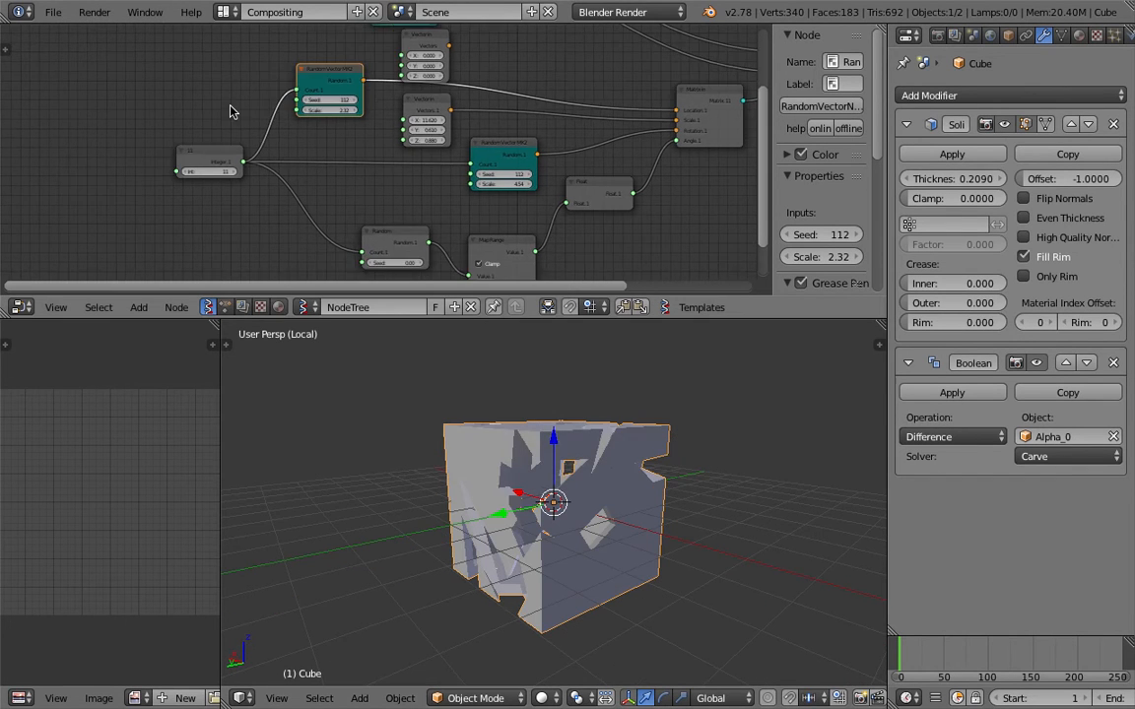
{"action": "scroll", "coordinate": [489, 181], "scroll_direction": "up", "scroll_amount": 4}
{"action": "middle_click_drag", "start_coordinate": [489, 181], "coordinate": [409, 148]}
{"action": "left_click_drag", "start_coordinate": [429, 139], "coordinate": [615, 139]}
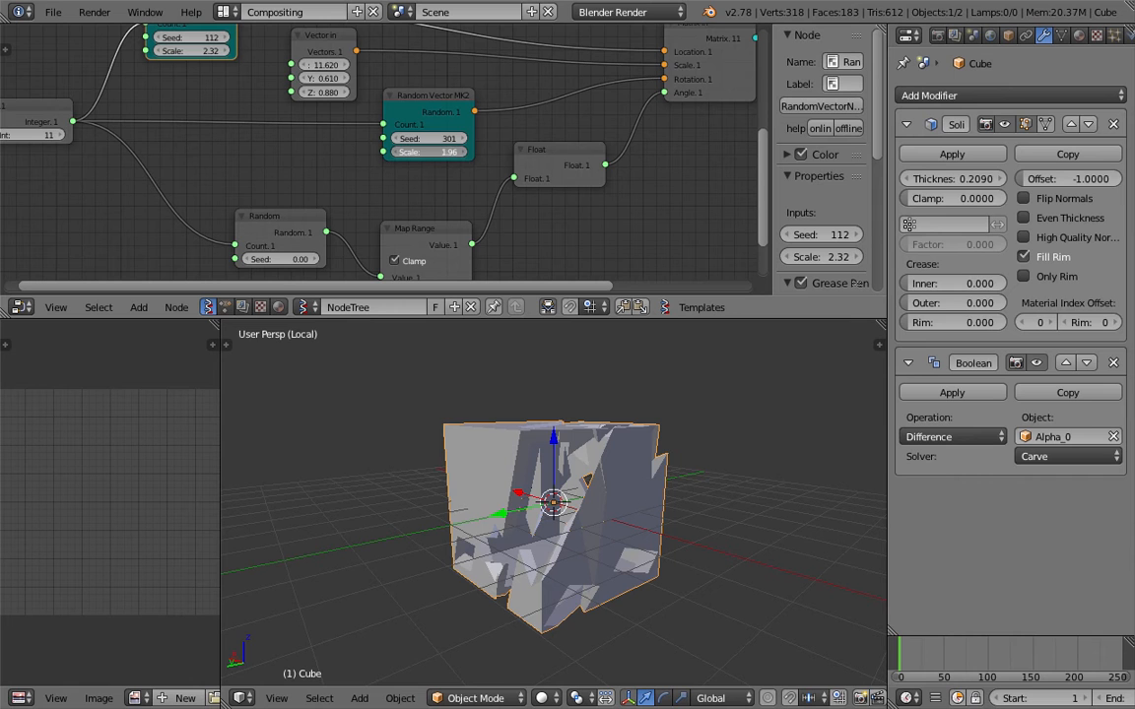
{"action": "key", "text": "Return"}
{"action": "left_click_drag", "start_coordinate": [429, 139], "coordinate": [475, 139]}
Set the Seed of the Random node feeding Map Range to 5.94 and save the scene.
{"action": "middle_click_drag", "start_coordinate": [415, 203], "coordinate": [426, 168]}
{"action": "left_click_drag", "start_coordinate": [292, 223], "coordinate": [383, 224]}
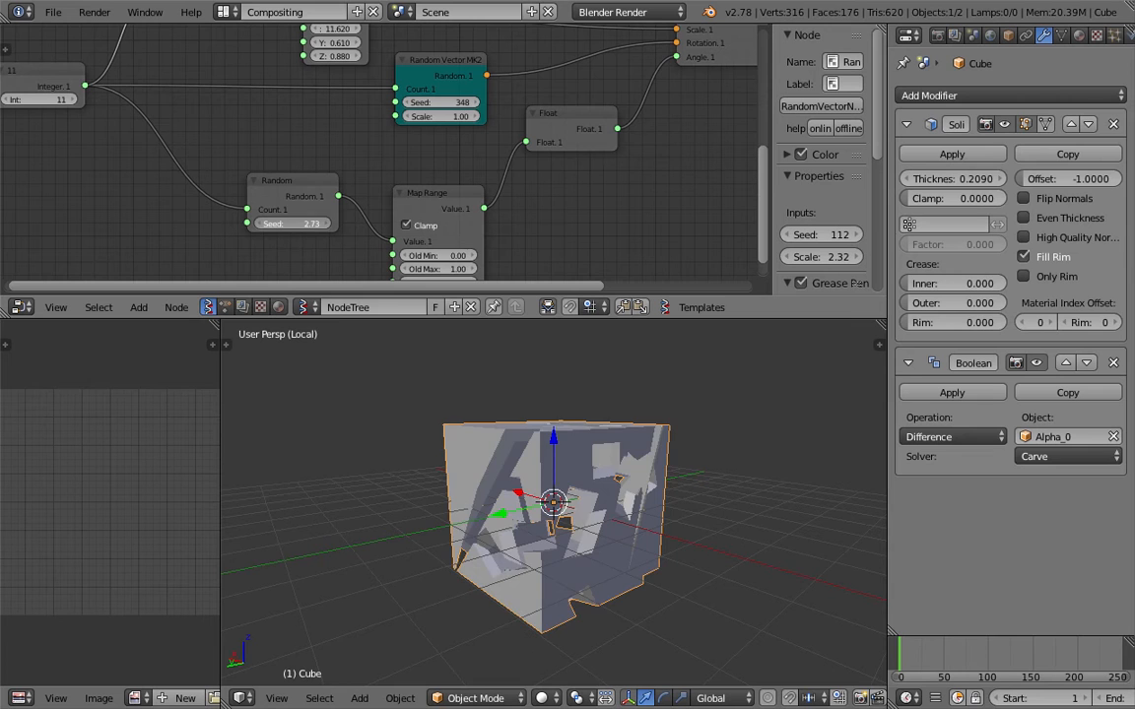
{"action": "key", "text": "ctrl+s"}
{"action": "left_click", "coordinate": [367, 448]}
{"action": "left_click_drag", "start_coordinate": [293, 223], "coordinate": [330, 224]}
{"action": "middle_click_drag", "start_coordinate": [613, 566], "coordinate": [711, 597]}
Raise the integer node's value to 38 to generate more cutting boxes.
{"action": "middle_click_drag", "start_coordinate": [213, 219], "coordinate": [295, 236]}
{"action": "mouse_move", "coordinate": [156, 125]}
{"action": "left_mouse_down"}
{"action": "mouse_move", "coordinate": [212, 116]}
{"action": "mouse_move", "coordinate": [141, 121]}
{"action": "left_mouse_up"}
{"action": "left_click", "coordinate": [437, 443]}
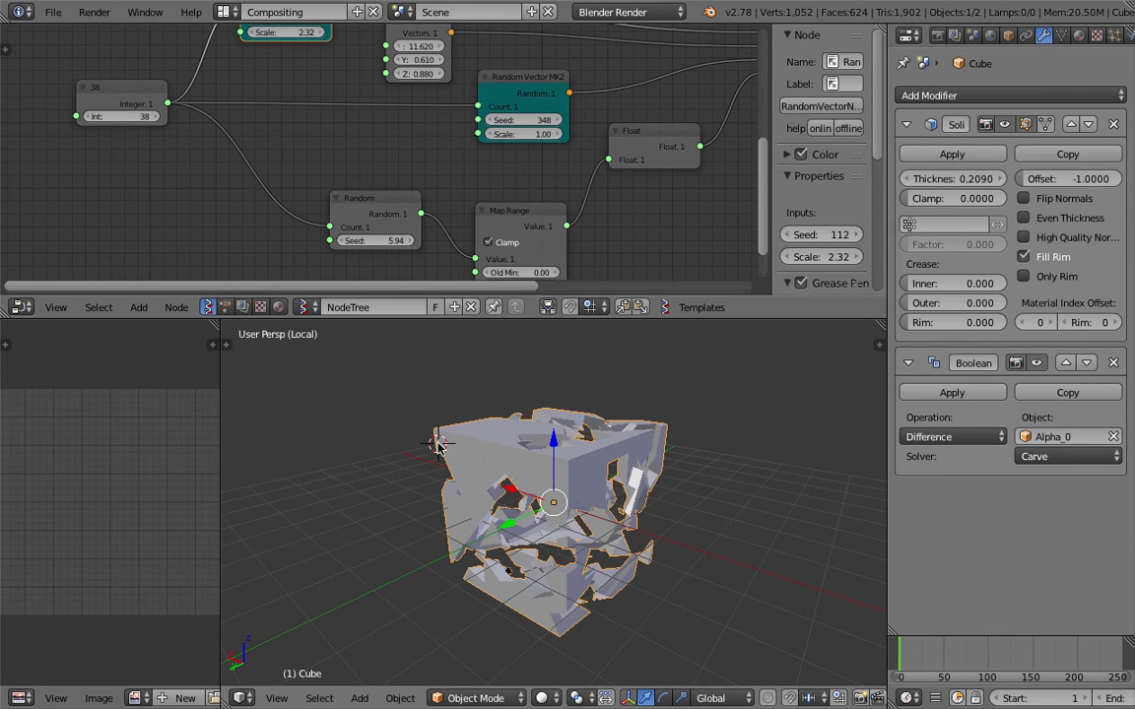
Remove the Solidify modifier from the cube and inspect its Boolean cuts up close.
{"action": "mouse_move", "coordinate": [494, 468]}
{"action": "middle_mouse_down"}
{"action": "mouse_move", "coordinate": [387, 400]}
{"action": "mouse_move", "coordinate": [490, 475]}
{"action": "middle_mouse_up"}
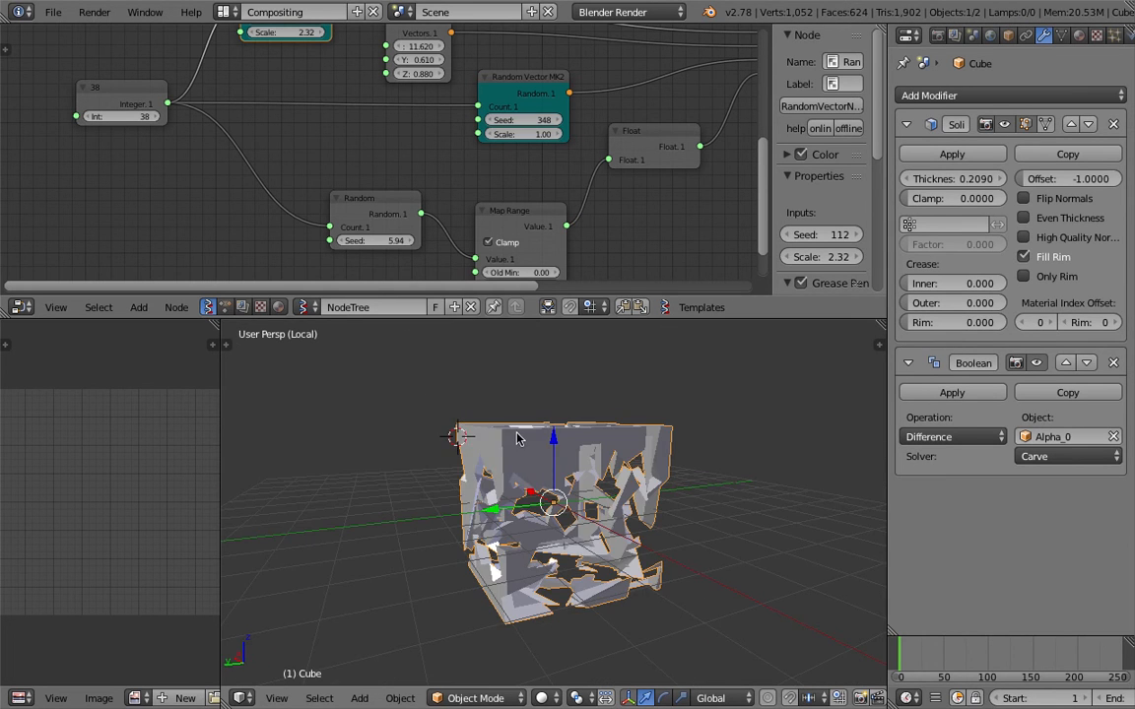
{"action": "scroll", "coordinate": [502, 436], "scroll_direction": "up", "scroll_amount": 3}
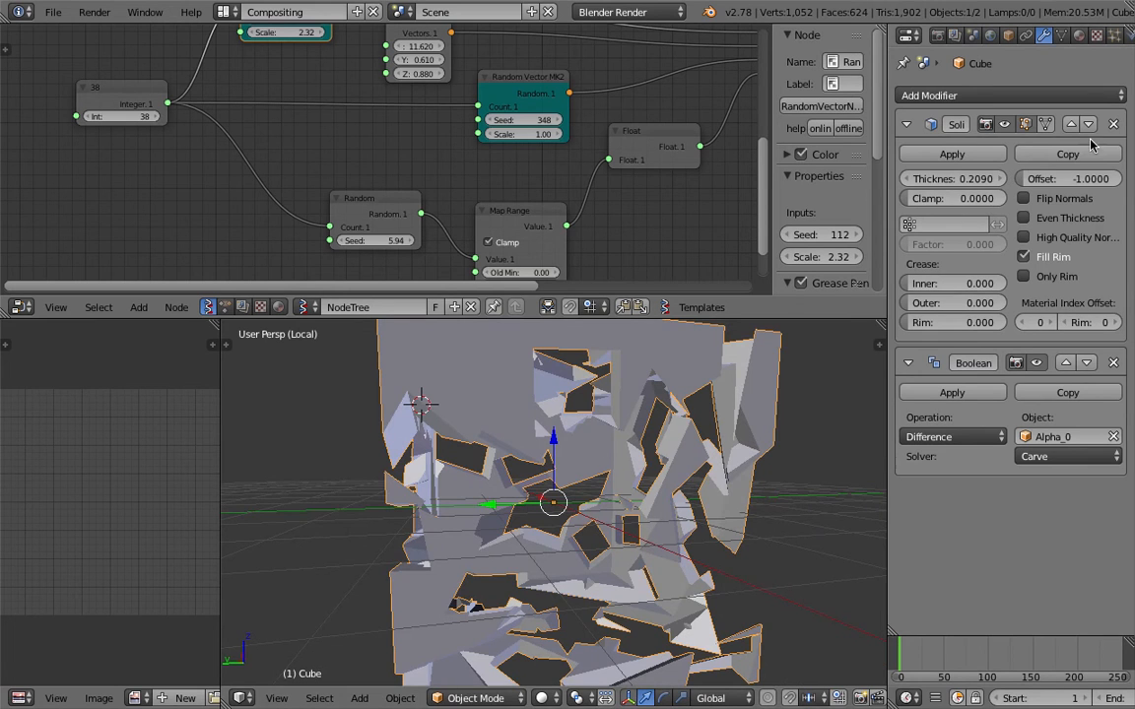
{"action": "scroll", "coordinate": [595, 494], "scroll_direction": "down", "scroll_amount": 3}
{"action": "middle_click_drag", "start_coordinate": [595, 494], "coordinate": [590, 463]}
{"action": "scroll", "coordinate": [588, 504], "scroll_direction": "up", "scroll_amount": 4}
{"action": "scroll", "coordinate": [588, 504], "scroll_direction": "down", "scroll_amount": 4}
{"action": "scroll", "coordinate": [595, 493], "scroll_direction": "down", "scroll_amount": 3}
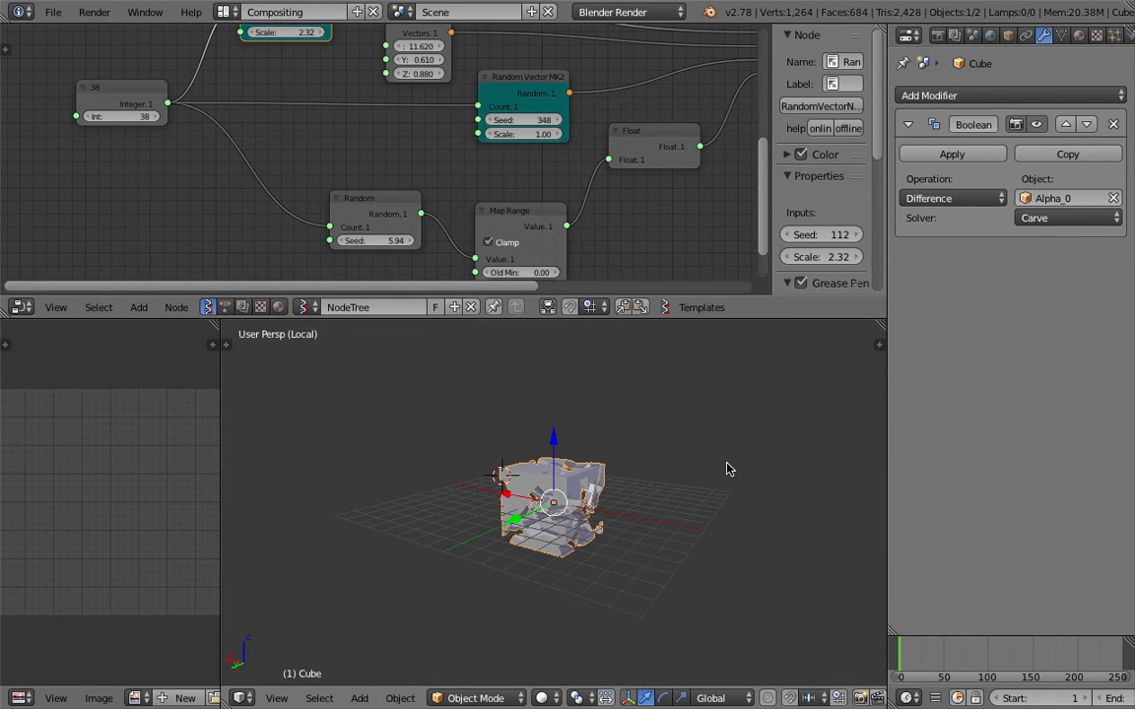
Try placing a duplicate of the cube beside the original, and delete the copy again.
{"action": "key", "text": "shift+d"}
{"action": "left_click", "coordinate": [798, 452]}
{"action": "key", "text": "z"}
{"action": "key", "text": "z"}
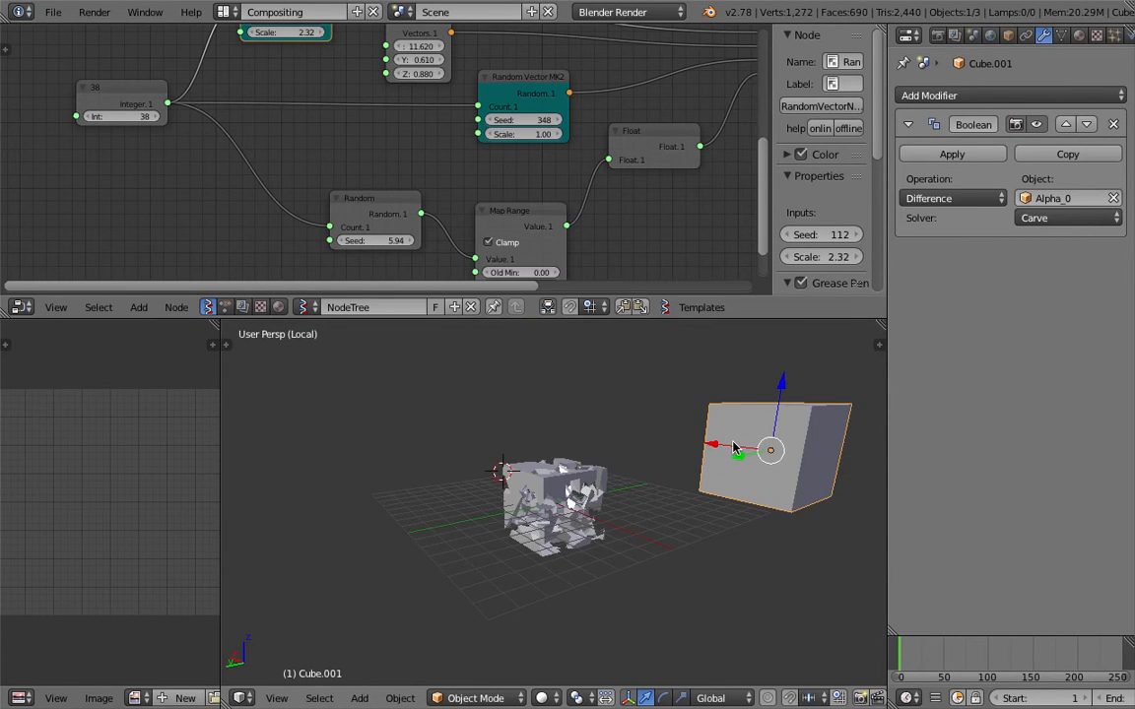
{"action": "key", "text": "Delete"}
{"action": "right_click", "coordinate": [596, 478]}
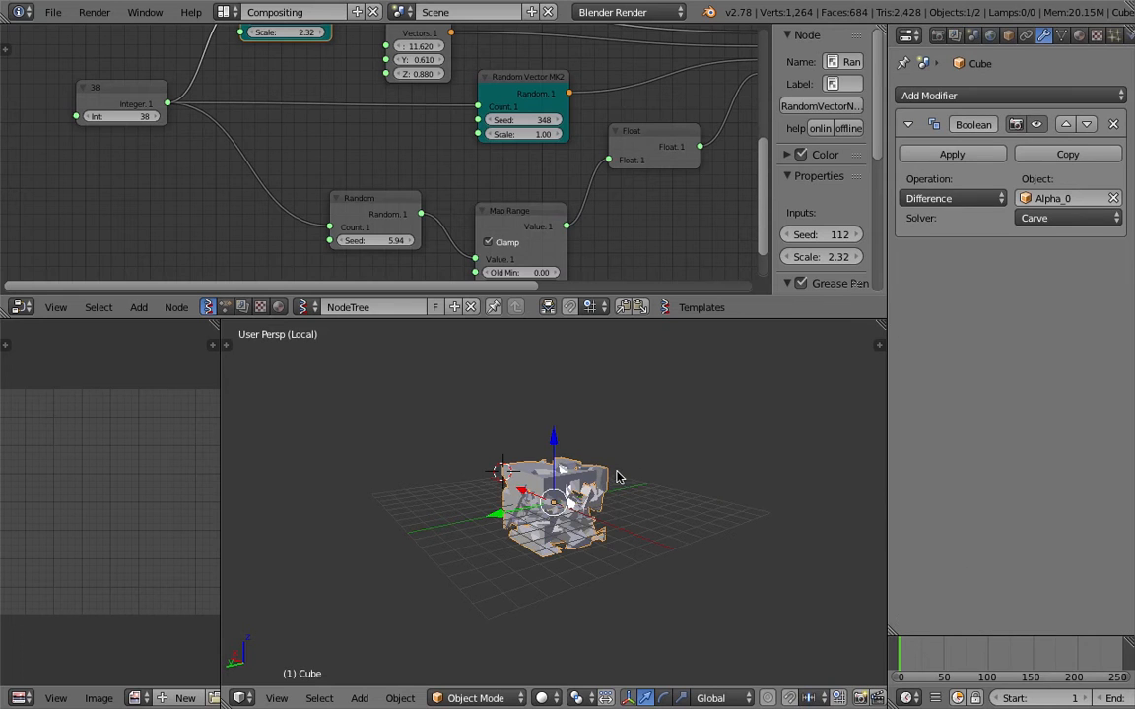
Examine the cuts through the solid cube from several angles.
{"action": "middle_click_drag", "start_coordinate": [645, 471], "coordinate": [598, 424]}
{"action": "scroll", "coordinate": [579, 458], "scroll_direction": "up", "scroll_amount": 4}
{"action": "middle_click_drag", "start_coordinate": [603, 424], "coordinate": [701, 465]}
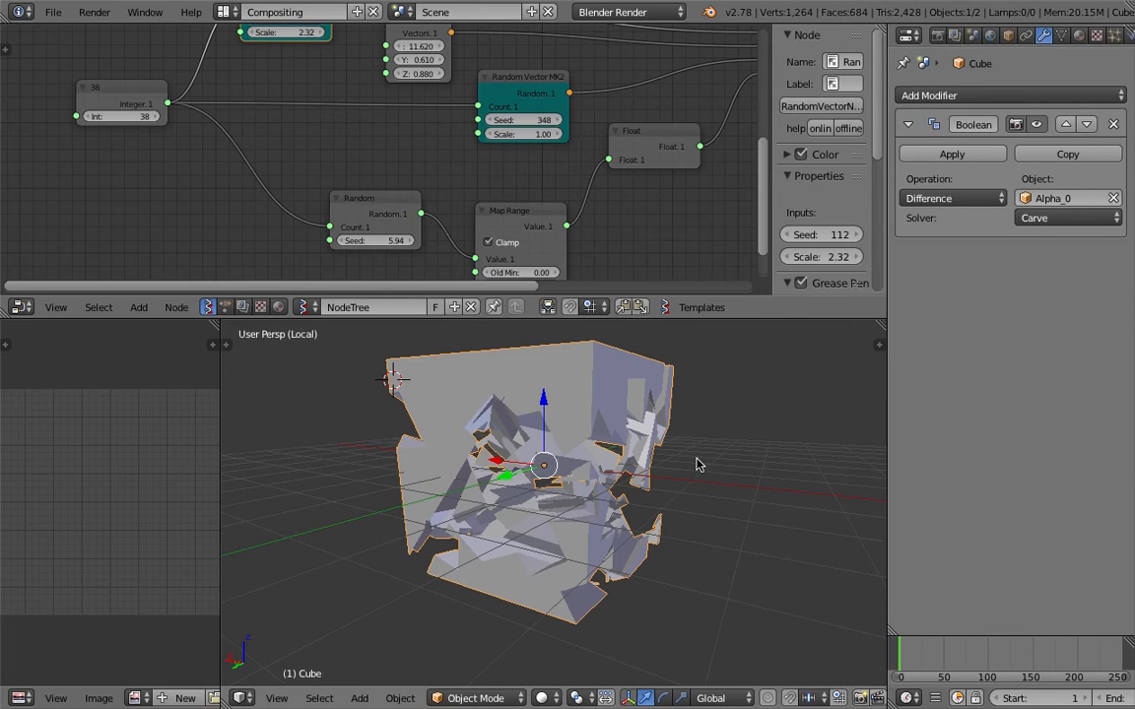
{"action": "scroll", "coordinate": [687, 695], "scroll_direction": "down", "scroll_amount": 1}
{"action": "middle_click_drag", "start_coordinate": [680, 682], "coordinate": [597, 410]}
{"action": "scroll", "coordinate": [597, 410], "scroll_direction": "down", "scroll_amount": 2}
{"action": "middle_click_drag", "start_coordinate": [704, 412], "coordinate": [664, 420]}
{"action": "middle_click_drag", "start_coordinate": [572, 417], "coordinate": [577, 440]}
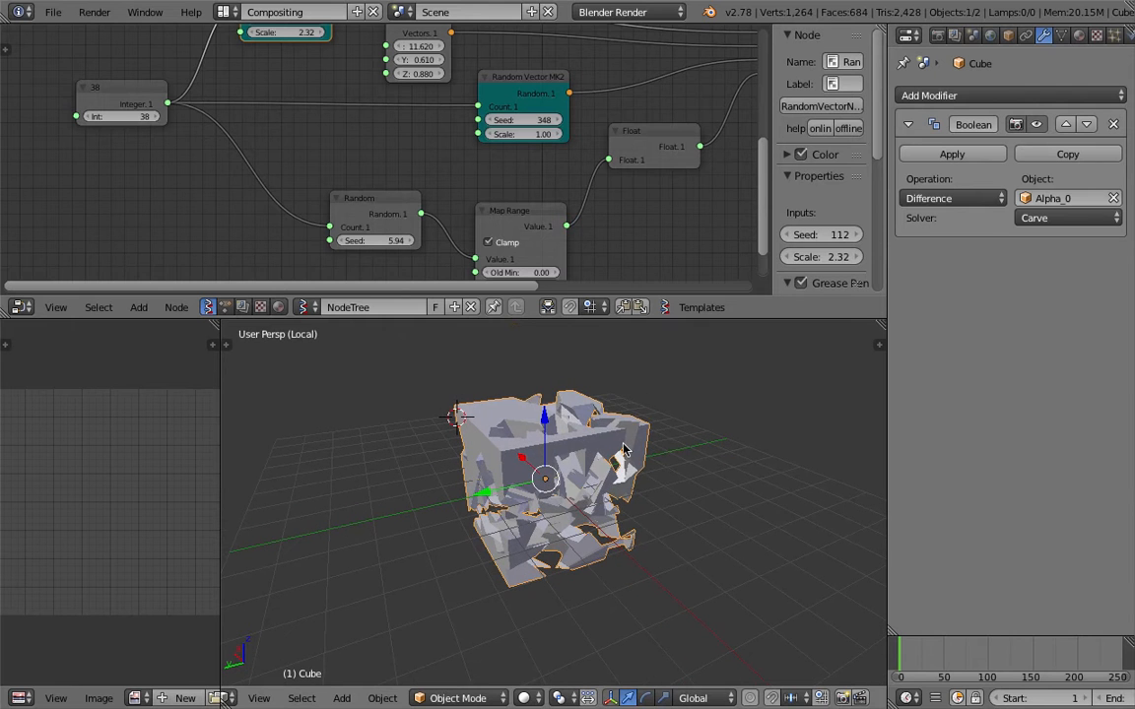
Leave Local View so the cutter boxes show around the cube, and save the scene.
{"action": "key", "text": "q"}
{"action": "left_click", "coordinate": [729, 505]}
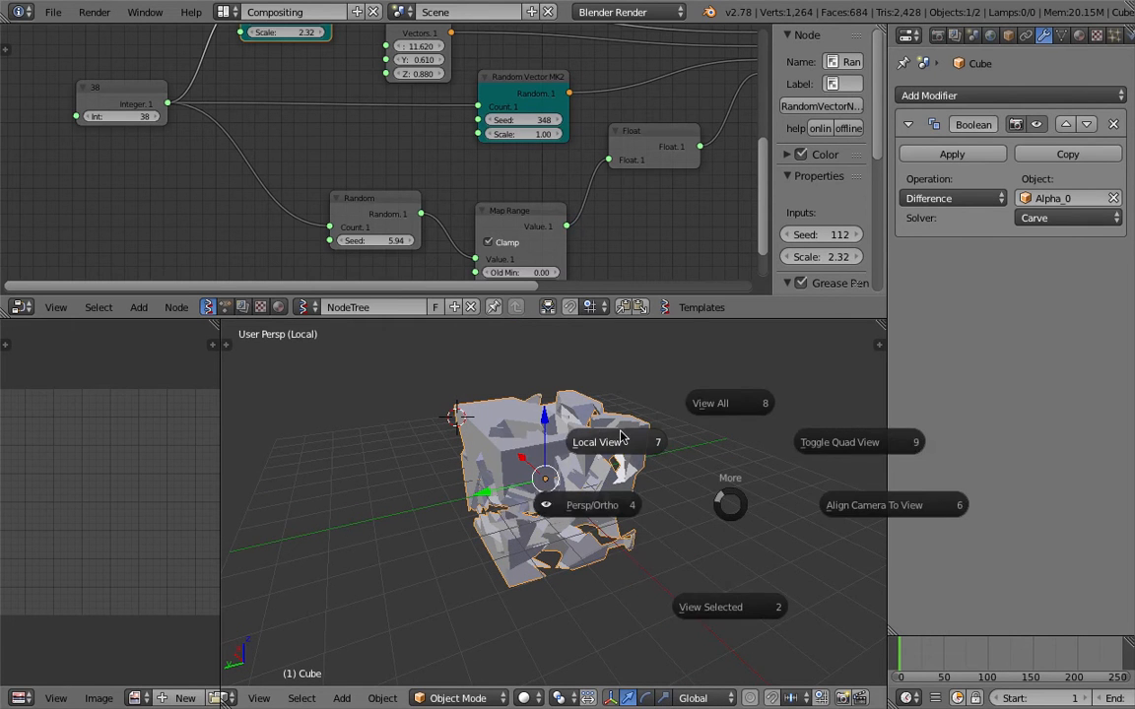
{"action": "left_click", "coordinate": [623, 440]}
{"action": "scroll", "coordinate": [628, 440], "scroll_direction": "down", "scroll_amount": 2}
{"action": "middle_click_drag", "start_coordinate": [628, 443], "coordinate": [605, 404]}
{"action": "middle_click_drag", "start_coordinate": [568, 480], "coordinate": [598, 477]}
{"action": "middle_click_drag", "start_coordinate": [515, 454], "coordinate": [483, 474]}
{"action": "middle_click_drag", "start_coordinate": [615, 425], "coordinate": [598, 433]}
{"action": "key", "text": "ctrl+s"}
{"action": "left_click", "coordinate": [598, 434]}
Enlarge the node editor area downward and collapse its properties sidebar.
{"action": "scroll", "coordinate": [566, 236], "scroll_direction": "down", "scroll_amount": 2}
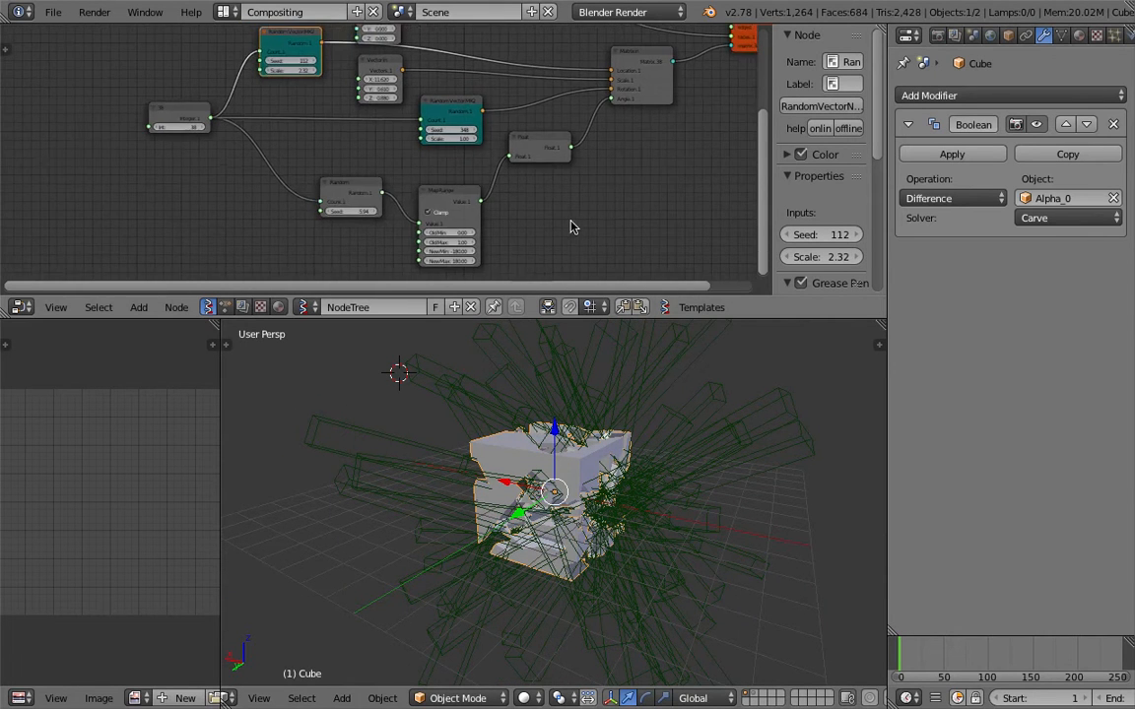
{"action": "scroll", "coordinate": [636, 259], "scroll_direction": "down", "scroll_amount": 1}
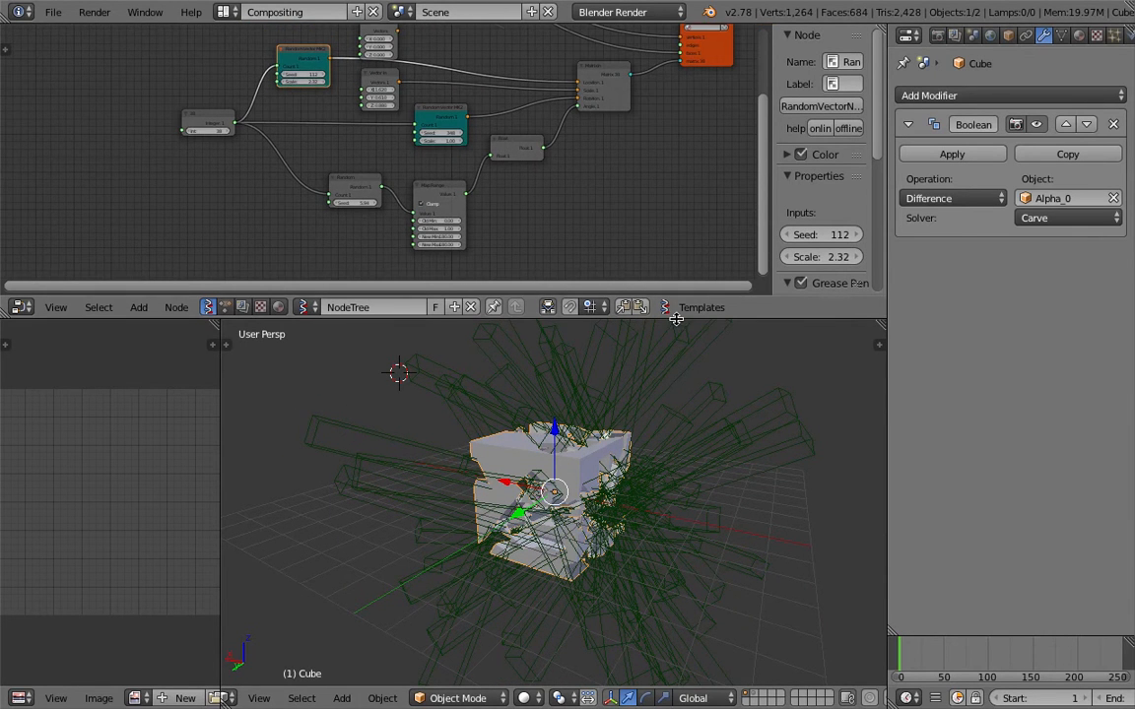
{"action": "left_click_drag", "start_coordinate": [675, 318], "coordinate": [679, 389]}
{"action": "left_click_drag", "start_coordinate": [772, 132], "coordinate": [867, 134]}
{"action": "middle_click_drag", "start_coordinate": [665, 308], "coordinate": [671, 349]}
Select the cube in the 3D viewport.
{"action": "scroll", "coordinate": [646, 476], "scroll_direction": "up", "scroll_amount": 2}
{"action": "middle_click_drag", "start_coordinate": [646, 476], "coordinate": [615, 467]}
{"action": "right_click", "coordinate": [603, 461]}
{"action": "right_click", "coordinate": [581, 463]}
Delete the box generator node that feeds the BMesh viewer node.
{"action": "mouse_move", "coordinate": [412, 178]}
{"action": "middle_mouse_down"}
{"action": "mouse_move", "coordinate": [422, 190]}
{"action": "mouse_move", "coordinate": [402, 164]}
{"action": "middle_mouse_up"}
{"action": "scroll", "coordinate": [422, 190], "scroll_direction": "up", "scroll_amount": 5}
{"action": "scroll", "coordinate": [435, 67], "scroll_direction": "down", "scroll_amount": 1}
{"action": "middle_click_drag", "start_coordinate": [436, 67], "coordinate": [475, 214]}
{"action": "scroll", "coordinate": [475, 213], "scroll_direction": "up", "scroll_amount": 1}
{"action": "left_click", "coordinate": [471, 121]}
{"action": "key", "text": "x"}
Add a Sphere node in the empty space above the Vector in nodes.
{"action": "middle_click_drag", "start_coordinate": [539, 121], "coordinate": [492, 132]}
{"action": "key", "text": "shift+a"}
{"action": "left_click", "coordinate": [492, 132]}
{"action": "type", "text": "sph"}
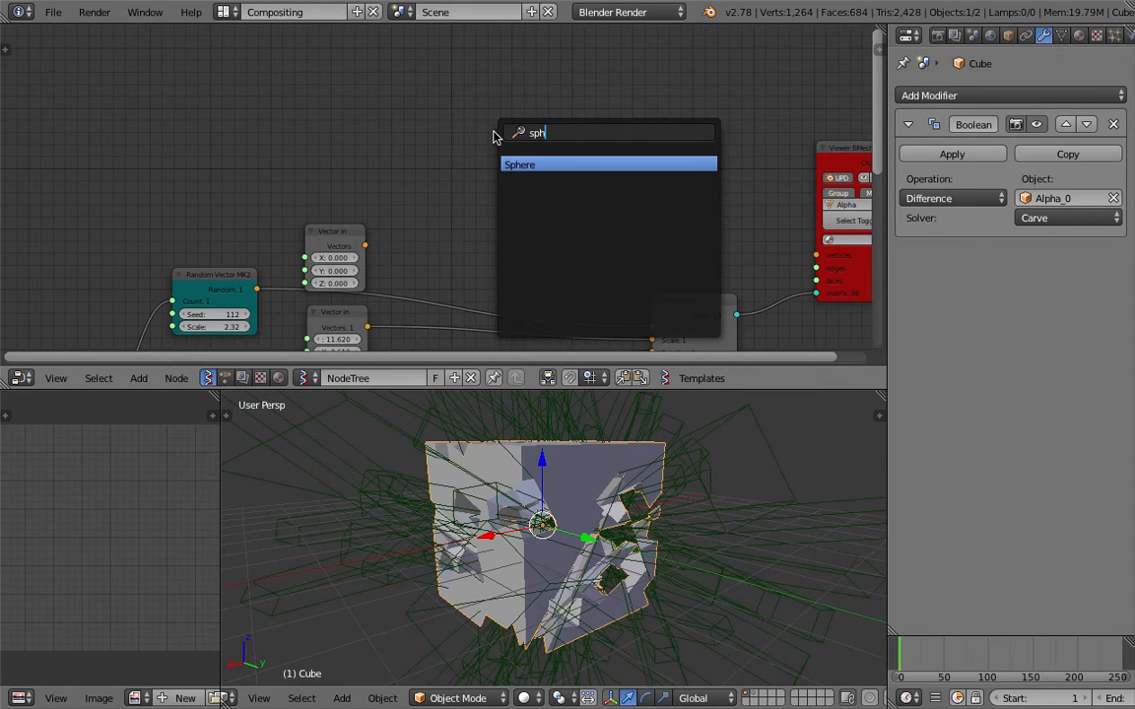
{"action": "key", "text": "Return"}
{"action": "left_click", "coordinate": [501, 120]}
Set the Sphere node's U and V divisions to 8.
{"action": "scroll", "coordinate": [551, 138], "scroll_direction": "up", "scroll_amount": 2}
{"action": "left_click", "coordinate": [539, 180]}
{"action": "type", "text": "8"}
{"action": "key", "text": "Tab"}
{"action": "type", "text": "8"}
{"action": "key", "text": "Return"}
Connect the Sphere node's Vertices and Polygons to the BMesh viewer's vertices and faces inputs.
{"action": "scroll", "coordinate": [507, 182], "scroll_direction": "down", "scroll_amount": 3}
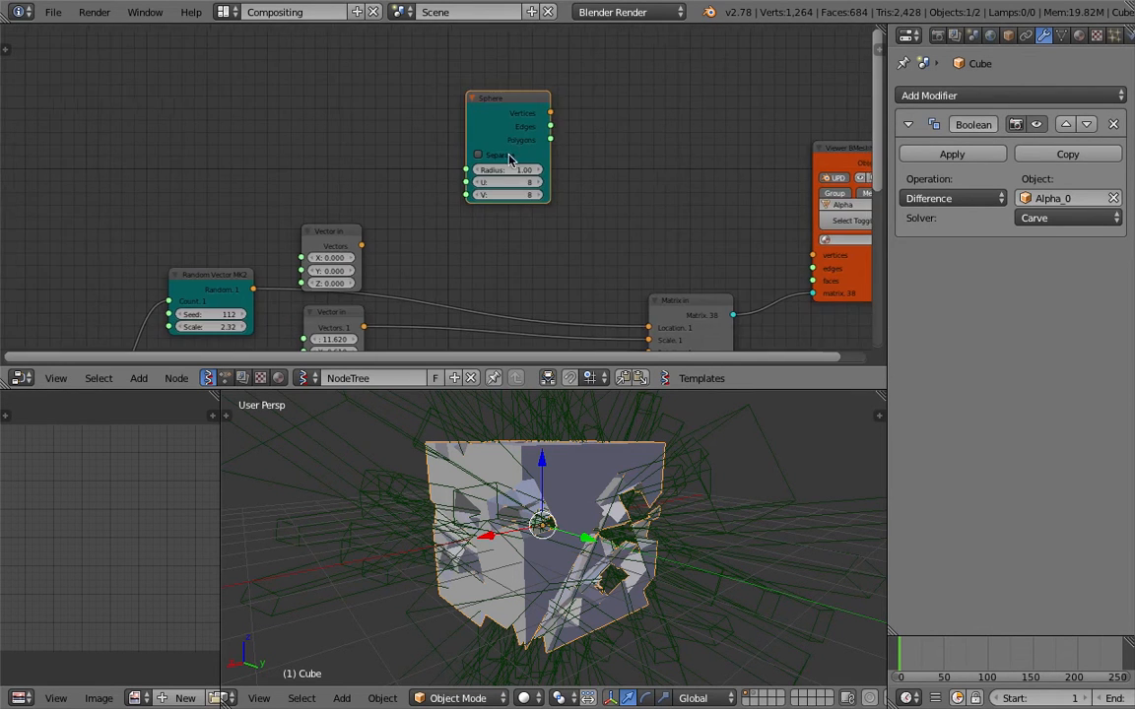
{"action": "left_click_drag", "start_coordinate": [542, 109], "coordinate": [805, 252]}
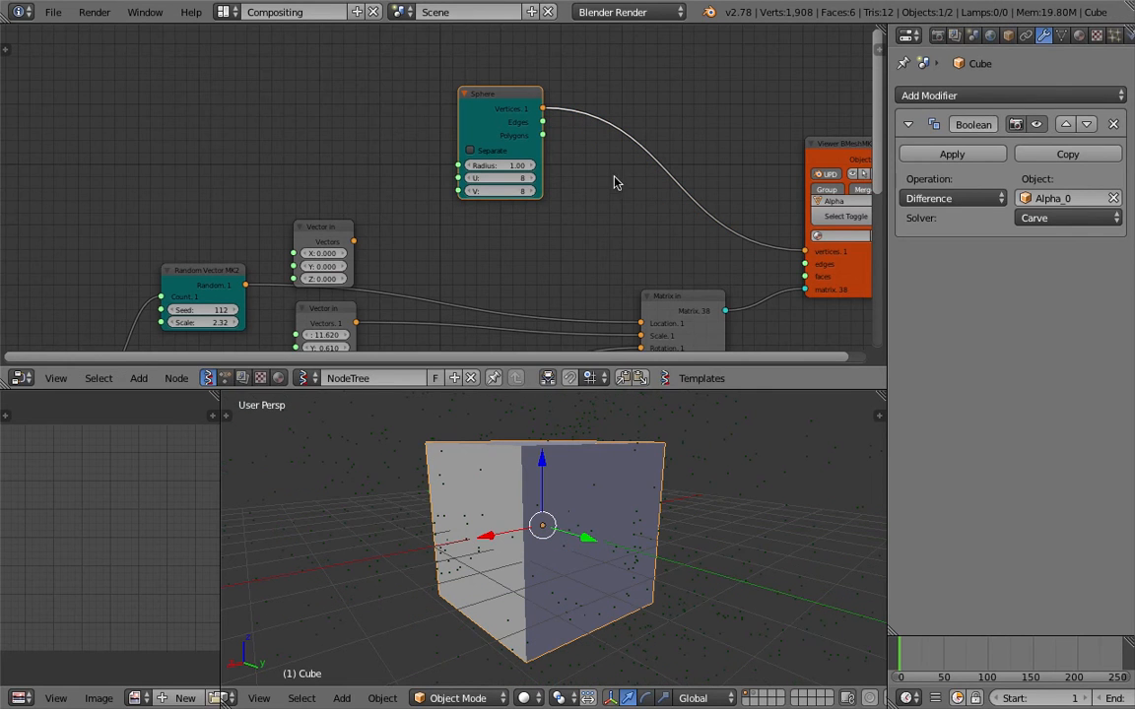
{"action": "left_click_drag", "start_coordinate": [542, 135], "coordinate": [805, 277]}
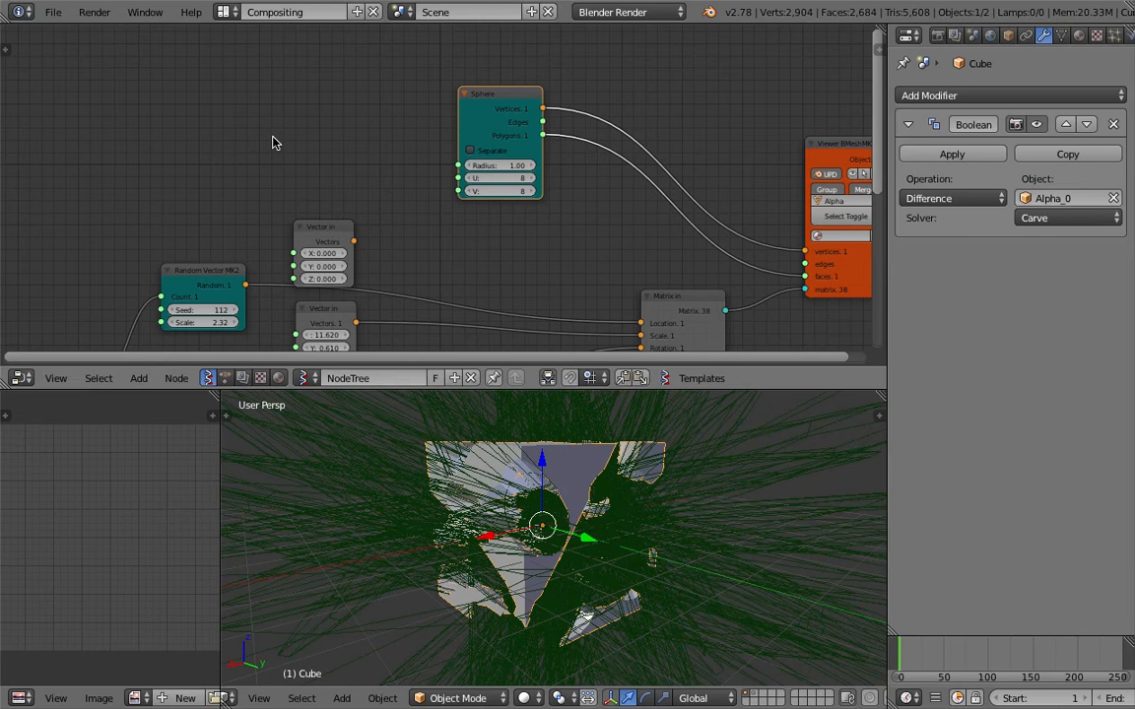
Set X, Y and Z of the Vector in node driving Scale to 0.200.
{"action": "scroll", "coordinate": [463, 330], "scroll_direction": "down", "scroll_amount": 2}
{"action": "middle_click_drag", "start_coordinate": [388, 348], "coordinate": [430, 201]}
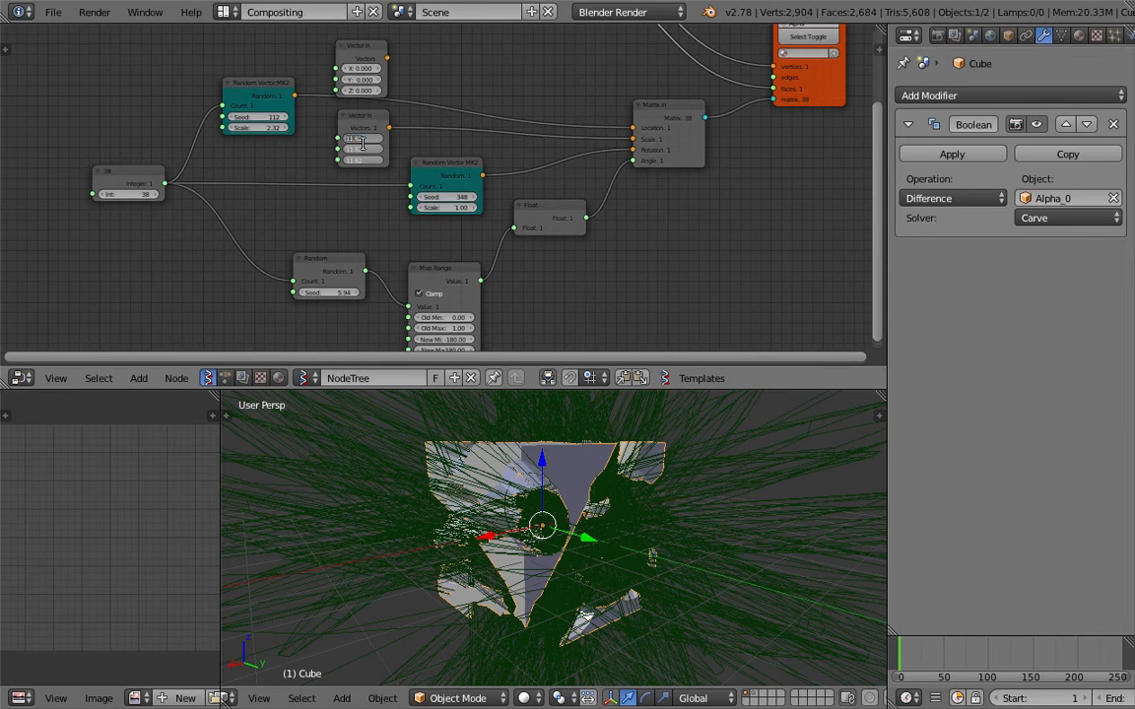
{"action": "key", "text": "Return"}
Check the small sphere cutters around the cube in wireframe shading and select the Alpha_0 object.
{"action": "mouse_move", "coordinate": [615, 474]}
{"action": "middle_mouse_down"}
{"action": "mouse_move", "coordinate": [593, 473]}
{"action": "mouse_move", "coordinate": [689, 461]}
{"action": "mouse_move", "coordinate": [741, 493]}
{"action": "middle_mouse_up"}
{"action": "scroll", "coordinate": [628, 475], "scroll_direction": "up", "scroll_amount": 2}
{"action": "key", "text": "z"}
{"action": "key", "text": "z"}
{"action": "scroll", "coordinate": [742, 494], "scroll_direction": "down", "scroll_amount": 3}
{"action": "key", "text": "a"}
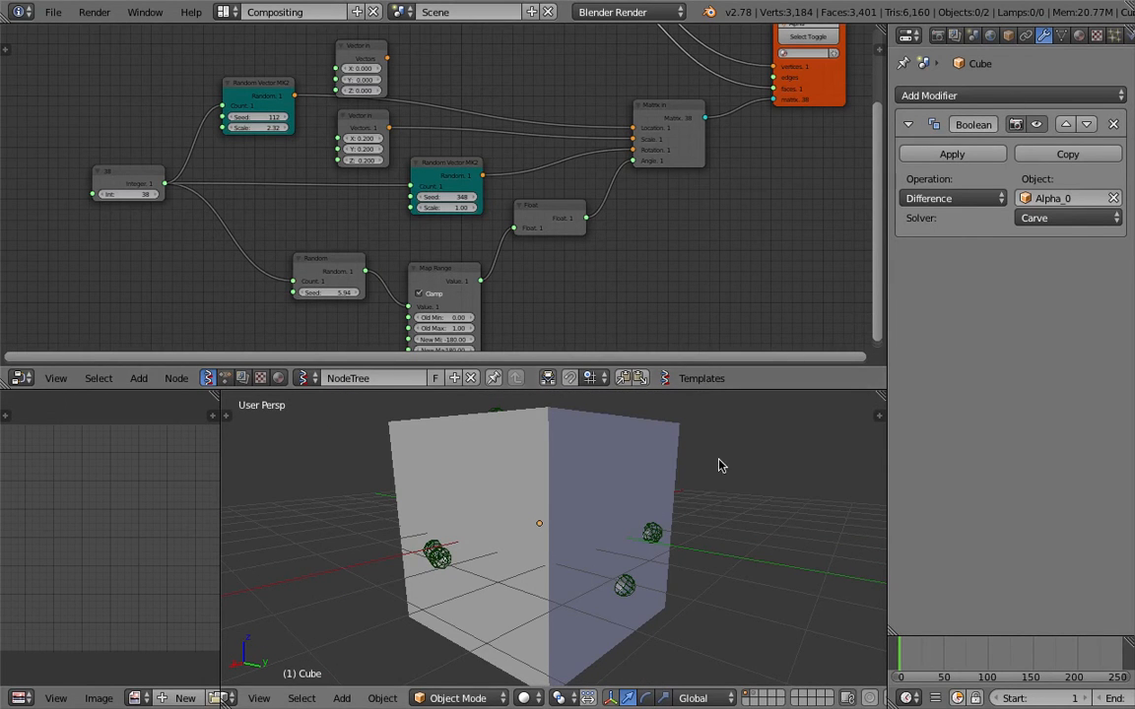
{"action": "right_click", "coordinate": [661, 523]}
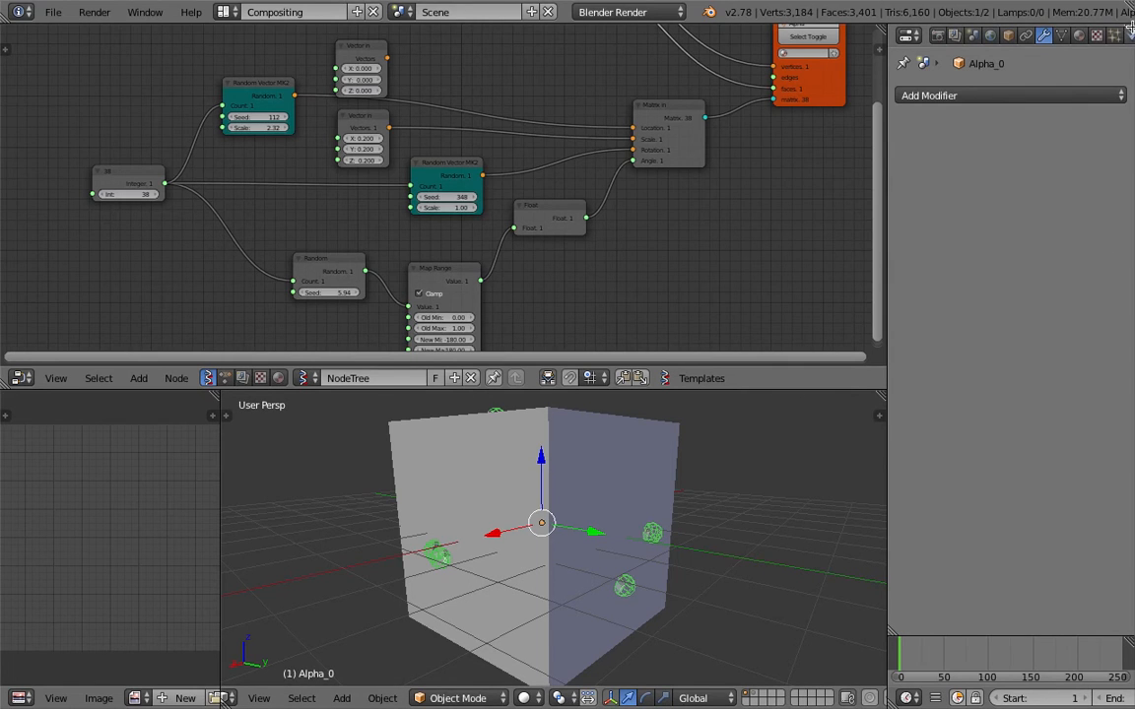
Split the properties editor in two and turn the upper part into an Outliner.
{"action": "left_click_drag", "start_coordinate": [1131, 27], "coordinate": [1123, 261]}
{"action": "left_click", "coordinate": [908, 35]}
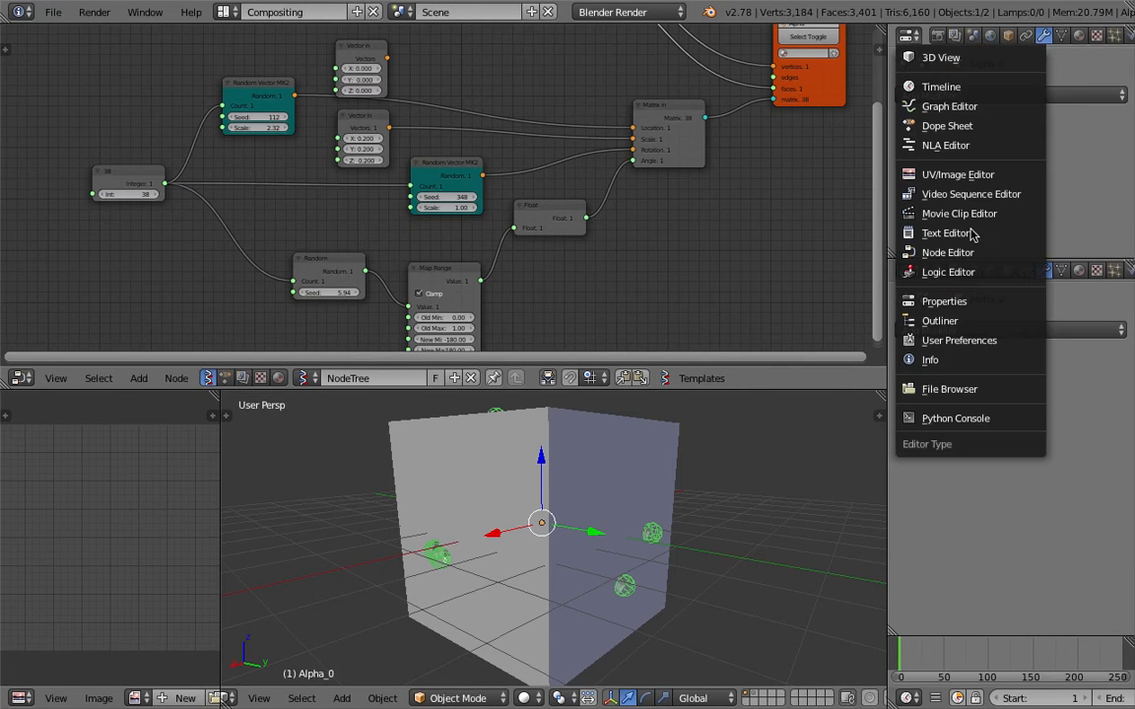
{"action": "left_click", "coordinate": [968, 322]}
Hide the Alpha_0 cutter object in the viewport and save the scene.
{"action": "left_click", "coordinate": [1091, 106]}
{"action": "middle_click_drag", "start_coordinate": [740, 463], "coordinate": [749, 433]}
{"action": "middle_click_drag", "start_coordinate": [647, 560], "coordinate": [674, 547]}
{"action": "key", "text": "ctrl+s"}
{"action": "left_click", "coordinate": [675, 547]}
Set the integer node's value to 20 and save the scene.
{"action": "middle_click_drag", "start_coordinate": [398, 185], "coordinate": [426, 174]}
{"action": "scroll", "coordinate": [414, 190], "scroll_direction": "up", "scroll_amount": 1}
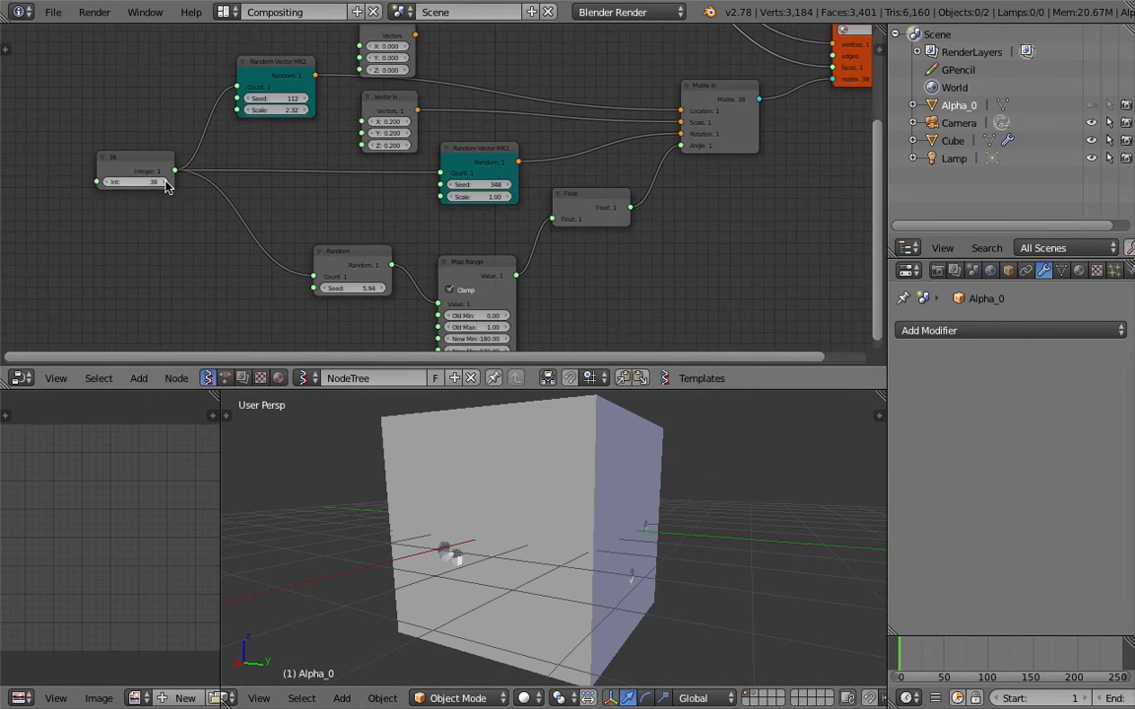
{"action": "type", "text": "20"}
{"action": "key", "text": "Return"}
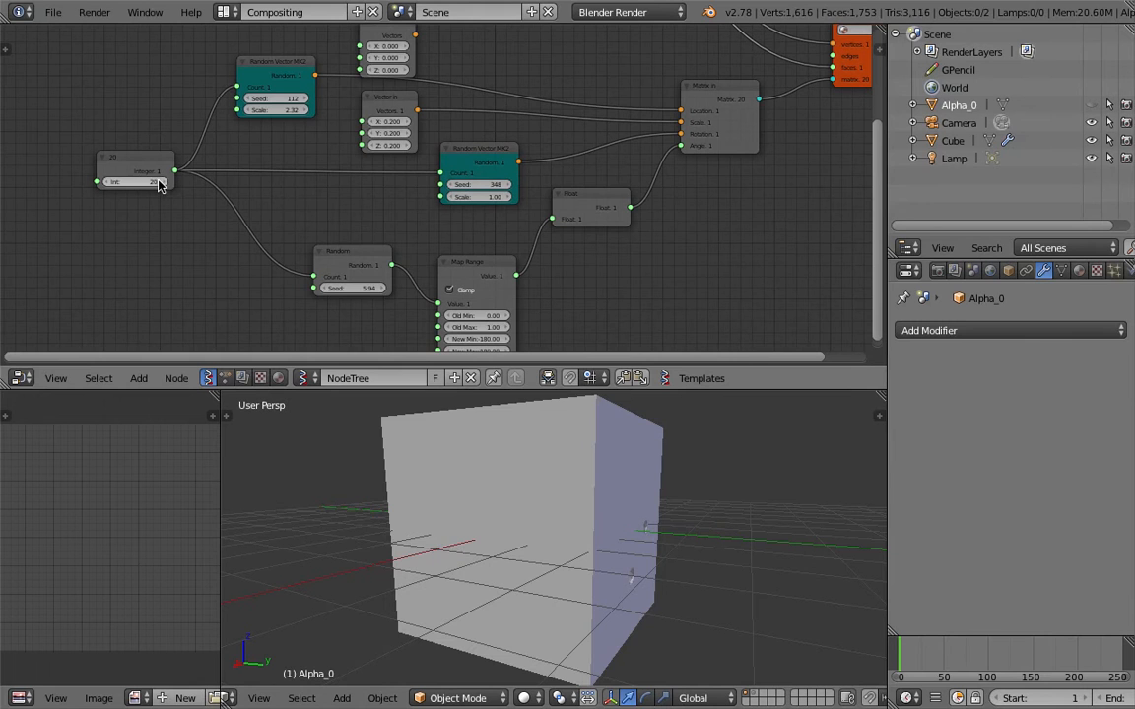
{"action": "middle_click_drag", "start_coordinate": [418, 424], "coordinate": [421, 444]}
{"action": "key", "text": "ctrl+s"}
{"action": "left_click", "coordinate": [420, 444]}
Set the Sphere node's U and V divisions to 4 and save the scene.
{"action": "scroll", "coordinate": [551, 162], "scroll_direction": "up", "scroll_amount": 1}
{"action": "middle_click_drag", "start_coordinate": [549, 105], "coordinate": [489, 215]}
{"action": "scroll", "coordinate": [489, 214], "scroll_direction": "up", "scroll_amount": 1}
{"action": "left_click_drag", "start_coordinate": [482, 142], "coordinate": [482, 158]}
{"action": "type", "text": "4"}
{"action": "key", "text": "Return"}
{"action": "middle_click_drag", "start_coordinate": [610, 501], "coordinate": [515, 493]}
{"action": "key", "text": "ctrl+s"}
{"action": "left_click", "coordinate": [515, 493]}
Set the Sphere node's U and V divisions to 6.
{"action": "left_click_drag", "start_coordinate": [495, 145], "coordinate": [496, 158]}
{"action": "type", "text": "6"}
{"action": "key", "text": "Return"}
{"action": "middle_click_drag", "start_coordinate": [577, 418], "coordinate": [600, 522]}
Select the cube in the viewport and save the scene.
{"action": "right_click", "coordinate": [599, 522]}
{"action": "key", "text": "ctrl+s"}
{"action": "left_click", "coordinate": [600, 522]}
{"action": "left_click", "coordinate": [975, 330]}
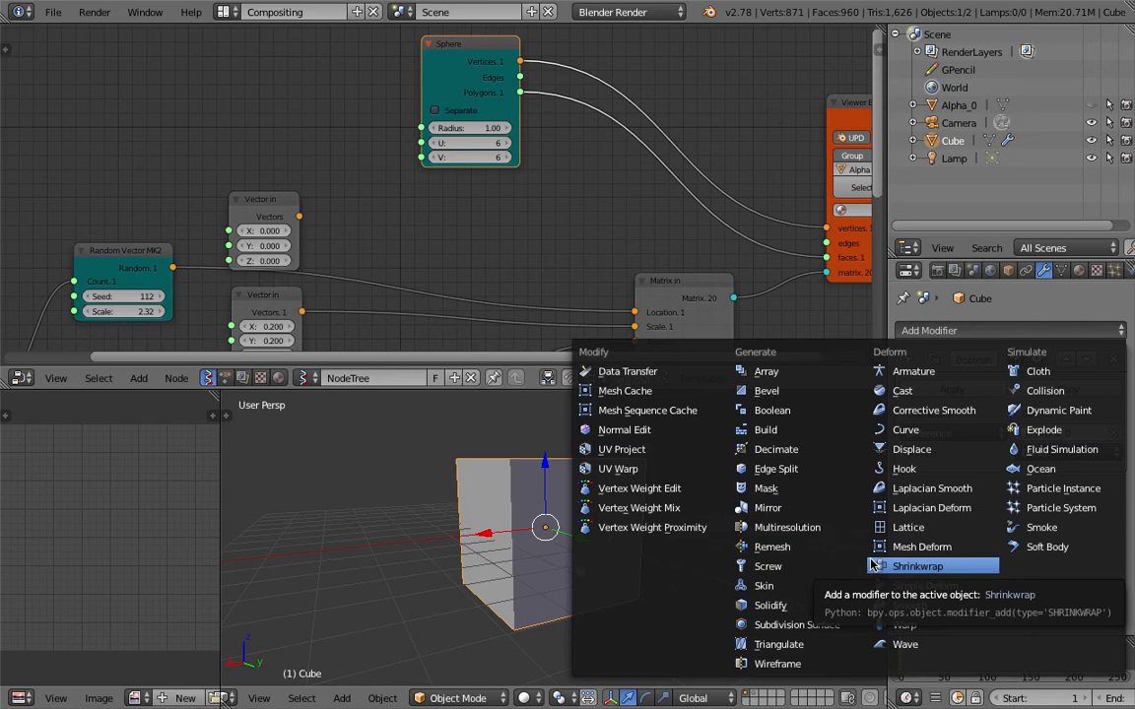
Rearrange the Vector in, Random Vector MK2 and Random nodes to free space beside the integer node.
{"action": "middle_click_drag", "start_coordinate": [502, 285], "coordinate": [564, 241]}
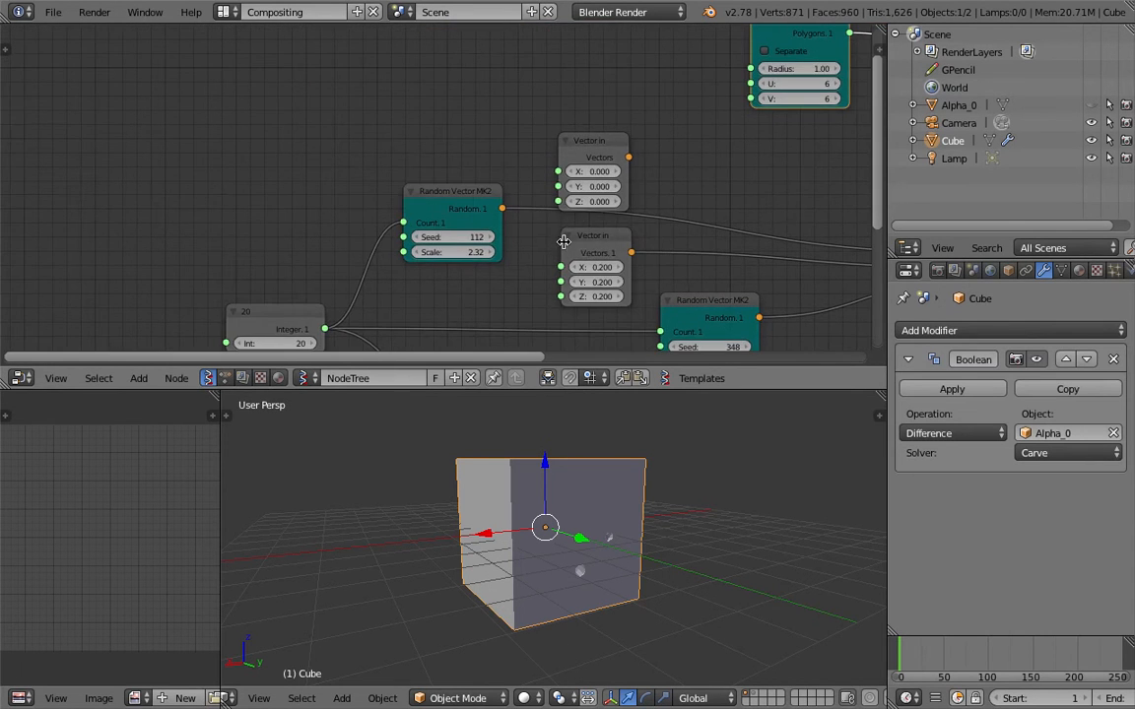
{"action": "left_click_drag", "start_coordinate": [599, 152], "coordinate": [599, 81]}
{"action": "left_click_drag", "start_coordinate": [465, 190], "coordinate": [432, 112]}
{"action": "scroll", "coordinate": [445, 127], "scroll_direction": "down", "scroll_amount": 2}
{"action": "middle_click_drag", "start_coordinate": [567, 196], "coordinate": [512, 75]}
{"action": "left_click_drag", "start_coordinate": [626, 160], "coordinate": [629, 194]}
{"action": "left_click_drag", "start_coordinate": [499, 274], "coordinate": [448, 290]}
Duplicate the Random node above the original, feed its Count from the integer node, and save the scene.
{"action": "key", "text": "shift+d"}
{"action": "left_click", "coordinate": [416, 106]}
{"action": "key", "text": "ctrl+s"}
{"action": "left_click", "coordinate": [418, 106]}
{"action": "left_click_drag", "start_coordinate": [288, 176], "coordinate": [373, 130]}
Delete the Vector in node driving Scale and put a duplicate of the Map Range node in its place.
{"action": "left_click", "coordinate": [514, 108]}
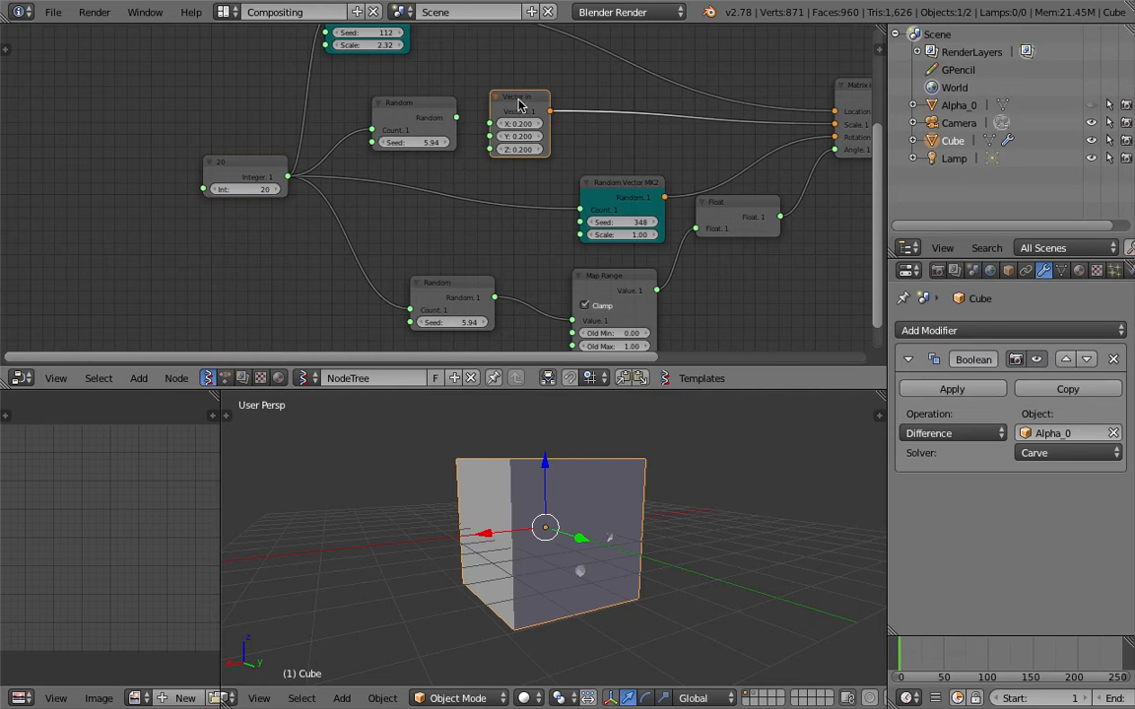
{"action": "key", "text": "x"}
{"action": "left_click", "coordinate": [608, 277]}
{"action": "key", "text": "shift+d"}
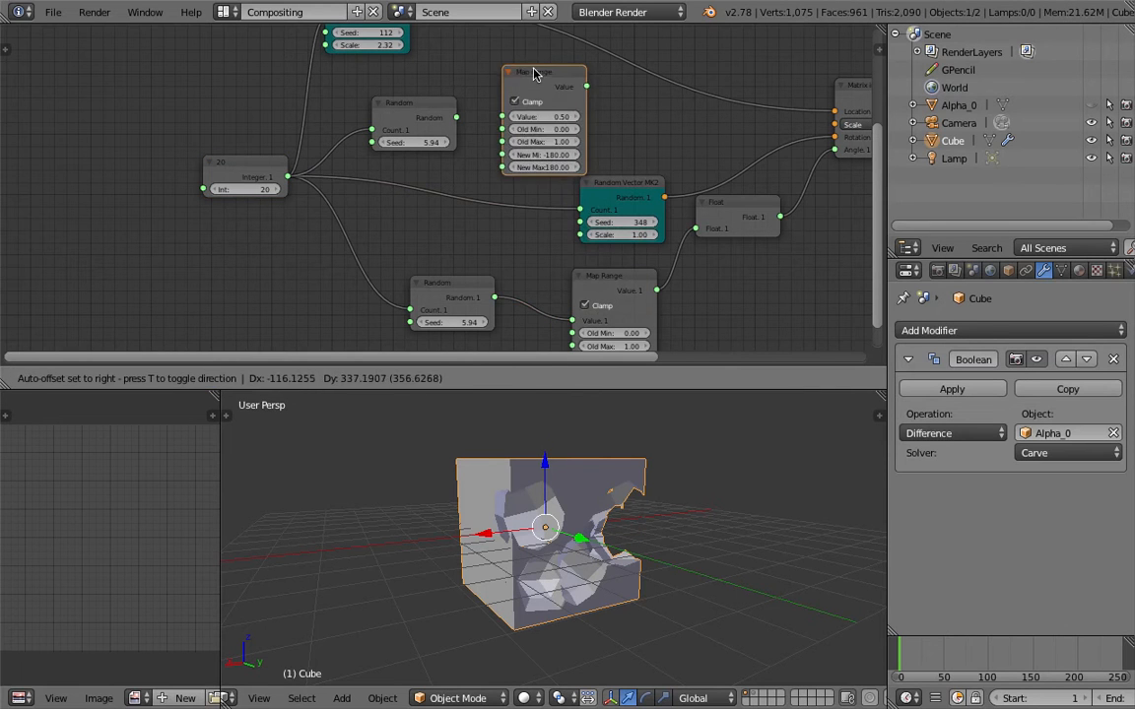
{"action": "left_click", "coordinate": [512, 95]}
Connect the duplicated Random node to the new Map Range's Value, with New Min 0.20 and New Max 2.50.
{"action": "left_click_drag", "start_coordinate": [456, 119], "coordinate": [497, 117]}
{"action": "left_click", "coordinate": [537, 155]}
{"action": "type", "text": ".2"}
{"action": "key", "text": "Tab"}
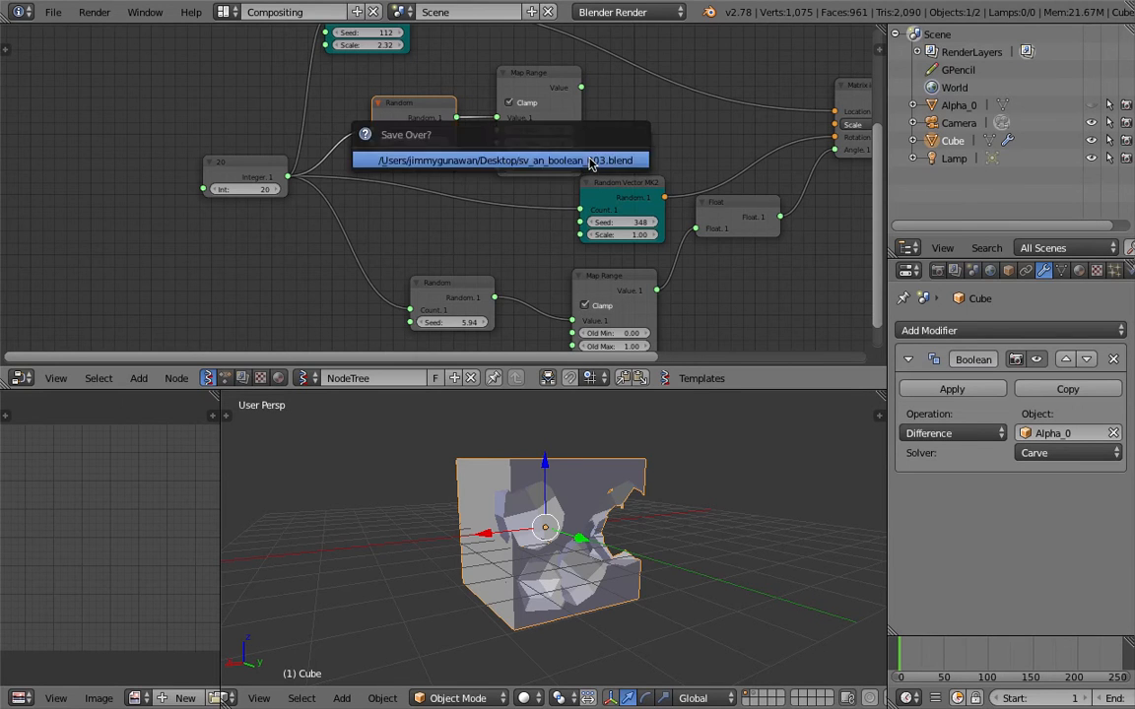
Connect the new Map Range node's Value output to the Matrix in node's Scale.
{"action": "middle_click_drag", "start_coordinate": [581, 86], "coordinate": [529, 122]}
{"action": "left_click_drag", "start_coordinate": [529, 122], "coordinate": [783, 161]}
{"action": "key", "text": "alt+space"}
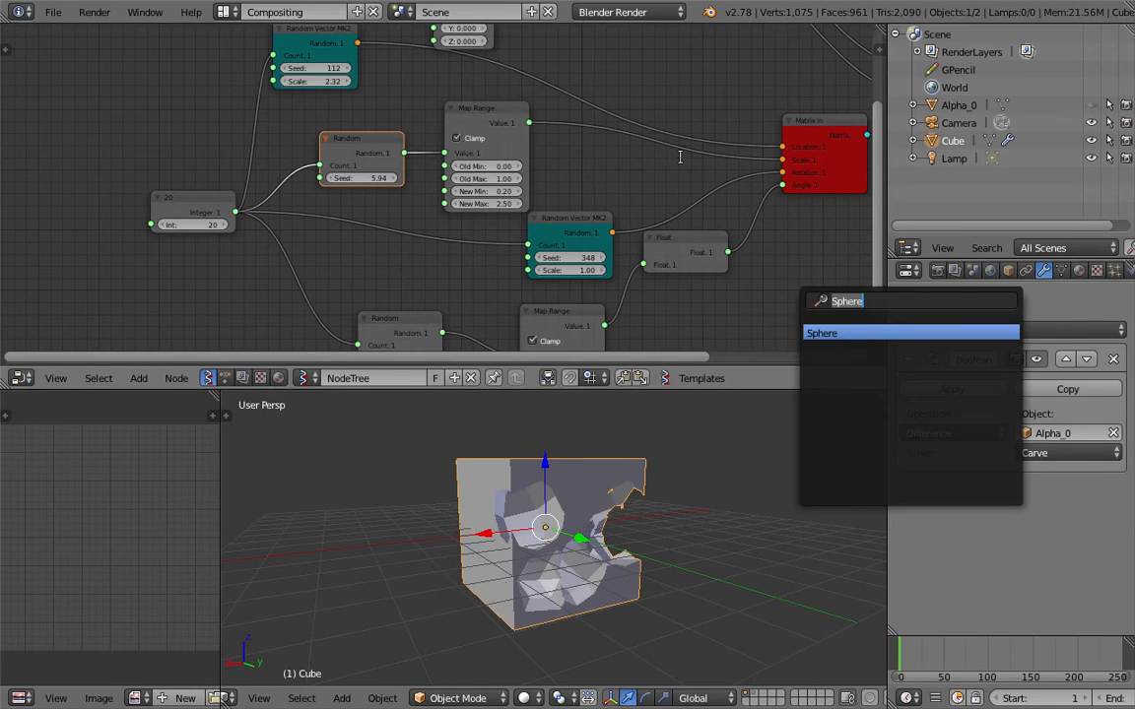
{"action": "key", "text": "Escape"}
Place a Vector in node, feed its X, Y and Z from the Map Range Value output, and connect Vectors to the Matrix in node.
{"action": "middle_click_drag", "start_coordinate": [596, 70], "coordinate": [573, 143]}
{"action": "left_click_drag", "start_coordinate": [456, 79], "coordinate": [670, 134]}
{"action": "left_click_drag", "start_coordinate": [508, 195], "coordinate": [627, 171]}
{"action": "left_click_drag", "start_coordinate": [686, 133], "coordinate": [734, 211]}
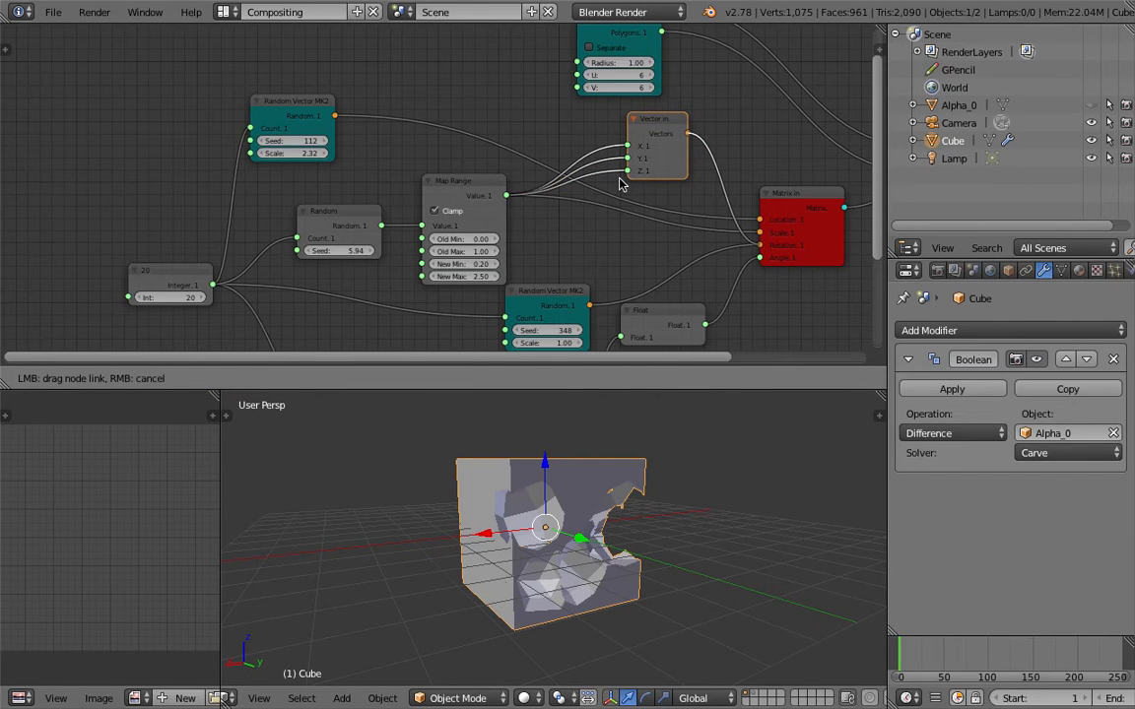
{"action": "left_click_drag", "start_coordinate": [651, 122], "coordinate": [574, 213]}
Save the scene over the existing file and enlarge the 3D viewport.
{"action": "middle_click_drag", "start_coordinate": [619, 548], "coordinate": [565, 520]}
{"action": "key", "text": "ctrl+s"}
{"action": "left_click", "coordinate": [588, 542]}
{"action": "scroll", "coordinate": [707, 568], "scroll_direction": "up", "scroll_amount": 3}
{"action": "scroll", "coordinate": [566, 521], "scroll_direction": "down", "scroll_amount": 3}
{"action": "middle_click_drag", "start_coordinate": [566, 458], "coordinate": [567, 559]}
{"action": "left_click_drag", "start_coordinate": [682, 390], "coordinate": [679, 315]}
Check the cut cube from another side in wireframe and solid shading, and save the scene again.
{"action": "middle_click_drag", "start_coordinate": [628, 455], "coordinate": [676, 548]}
{"action": "mouse_move", "coordinate": [573, 459]}
{"action": "middle_mouse_down"}
{"action": "mouse_move", "coordinate": [515, 395]}
{"action": "mouse_move", "coordinate": [546, 438]}
{"action": "mouse_move", "coordinate": [523, 421]}
{"action": "middle_mouse_up"}
{"action": "key", "text": "z"}
{"action": "key", "text": "z"}
{"action": "key", "text": "ctrl+s"}
{"action": "left_click", "coordinate": [547, 438]}
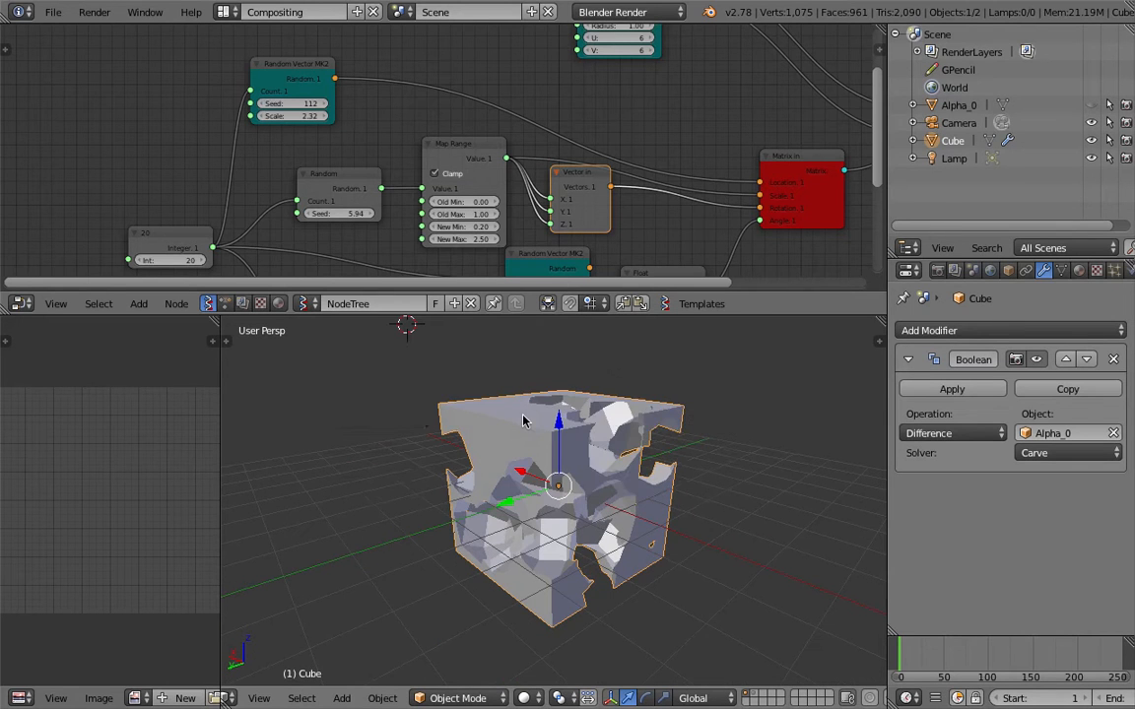
Enter Edit Mode on the cube and subdivide its whole mesh once.
{"action": "key", "text": "Tab"}
{"action": "left_click", "coordinate": [601, 382]}
{"action": "middle_click_drag", "start_coordinate": [601, 383], "coordinate": [625, 409]}
{"action": "key", "text": "space"}
{"action": "type", "text": "subd"}
{"action": "key", "text": "Down"}
{"action": "key", "text": "Down"}
{"action": "key", "text": "Down"}
{"action": "key", "text": "Down"}
{"action": "key", "text": "Return"}
Subdivide the cube's mesh two more times, return to Object Mode and check the cut in wireframe and solid shading.
{"action": "key", "text": "space"}
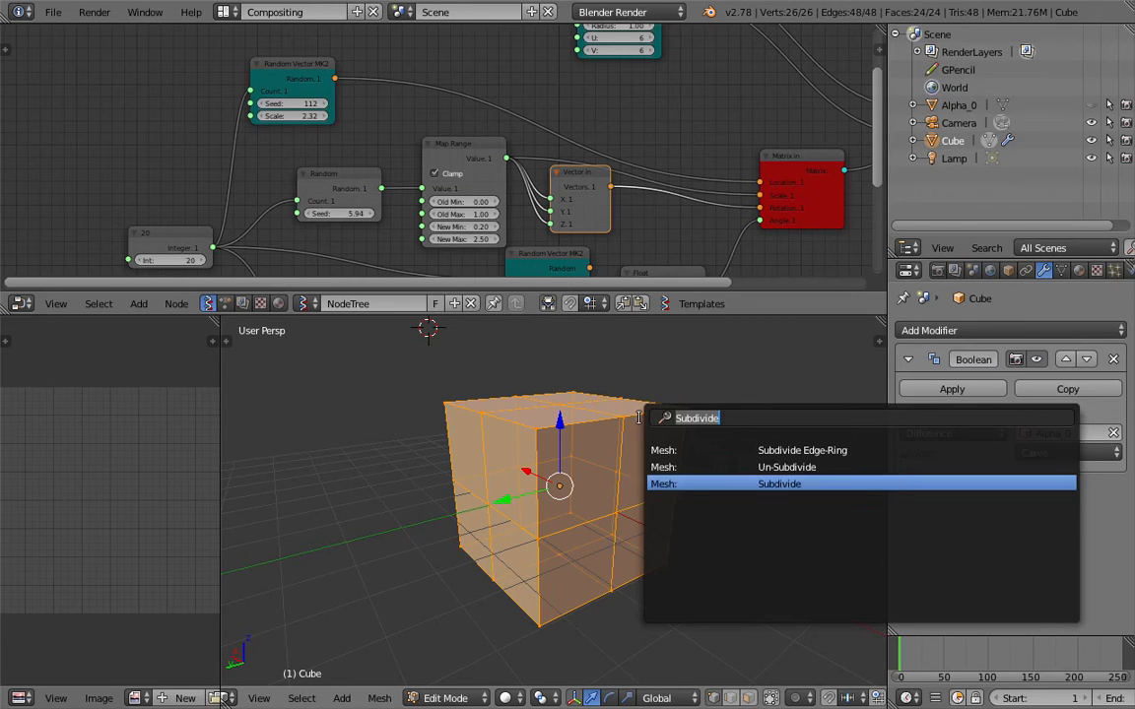
{"action": "left_click", "coordinate": [756, 481]}
{"action": "key", "text": "space"}
{"action": "left_click", "coordinate": [788, 532]}
{"action": "key", "text": "Tab"}
{"action": "left_click", "coordinate": [648, 540]}
{"action": "mouse_move", "coordinate": [648, 541]}
{"action": "middle_mouse_down"}
{"action": "mouse_move", "coordinate": [596, 464]}
{"action": "mouse_move", "coordinate": [631, 546]}
{"action": "mouse_move", "coordinate": [570, 509]}
{"action": "mouse_move", "coordinate": [529, 404]}
{"action": "mouse_move", "coordinate": [535, 473]}
{"action": "mouse_move", "coordinate": [549, 473]}
{"action": "middle_mouse_up"}
{"action": "key", "text": "z"}
{"action": "key", "text": "z"}
{"action": "key", "text": "z"}
{"action": "key", "text": "z"}
Set New Max to 1.20 on the Map Range node that drives the scale.
{"action": "middle_click_drag", "start_coordinate": [301, 245], "coordinate": [305, 208]}
{"action": "scroll", "coordinate": [445, 202], "scroll_direction": "up", "scroll_amount": 2}
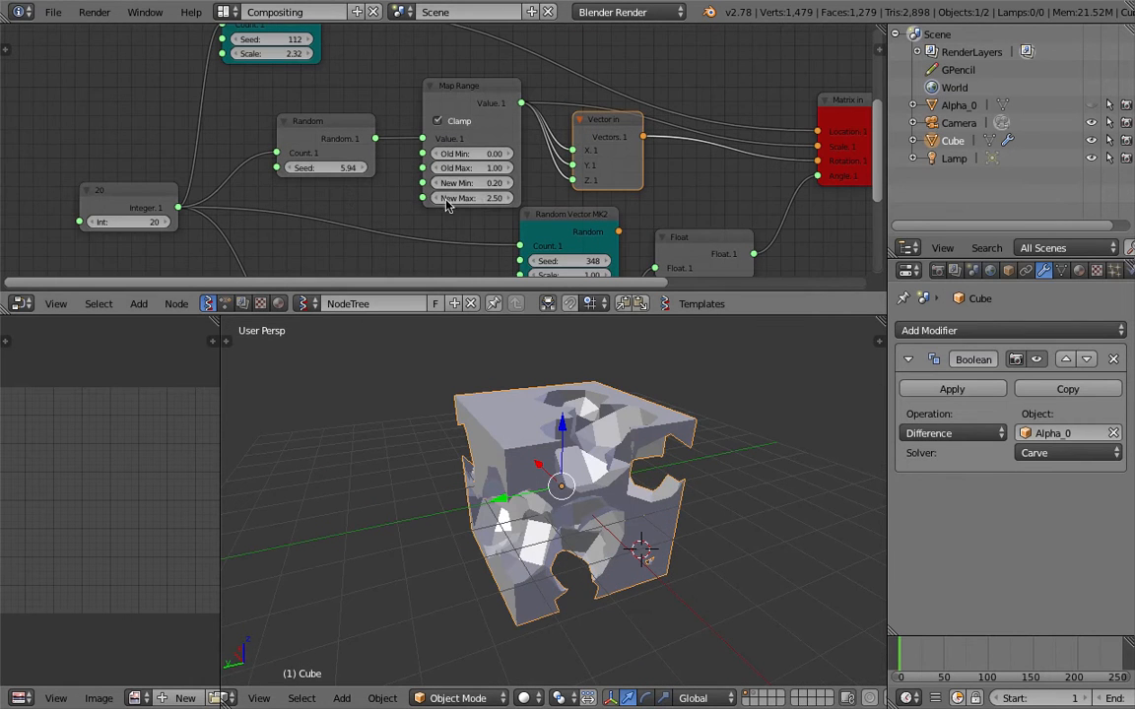
{"action": "left_click", "coordinate": [481, 199]}
{"action": "type", "text": "1.2"}
{"action": "key", "text": "Return"}
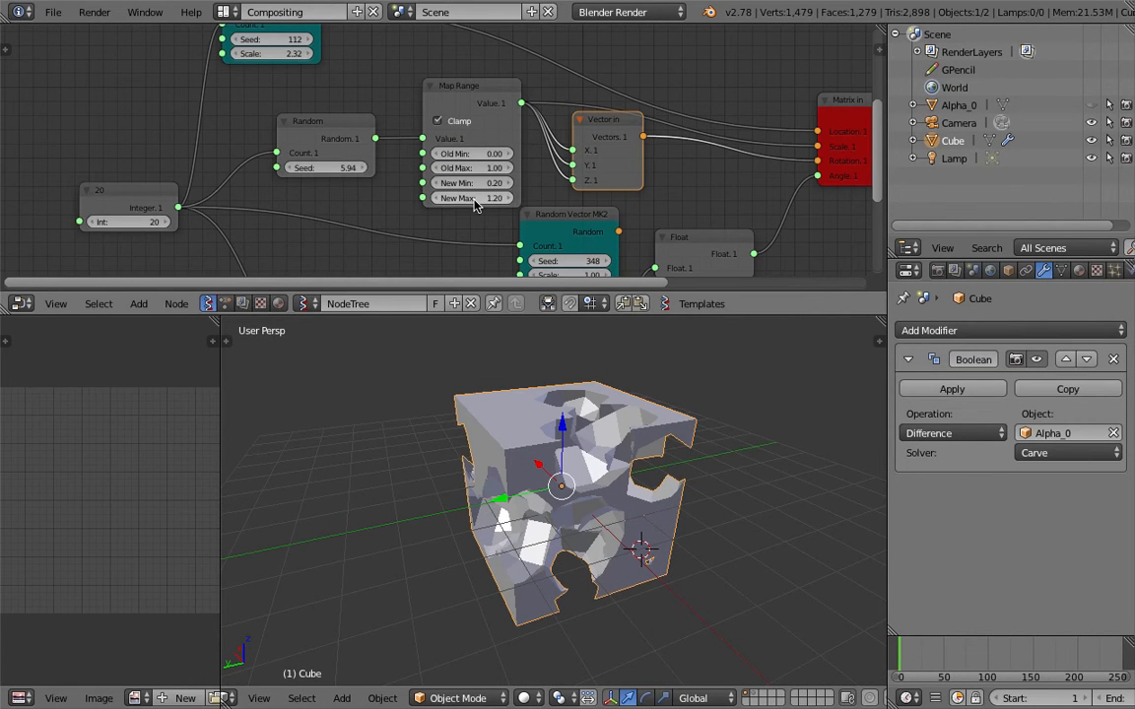
Move the Map Range node closer to the Random node and set that Random node's Seed to 5.76.
{"action": "middle_click_drag", "start_coordinate": [686, 476], "coordinate": [608, 415]}
{"action": "scroll", "coordinate": [601, 272], "scroll_direction": "down", "scroll_amount": 2}
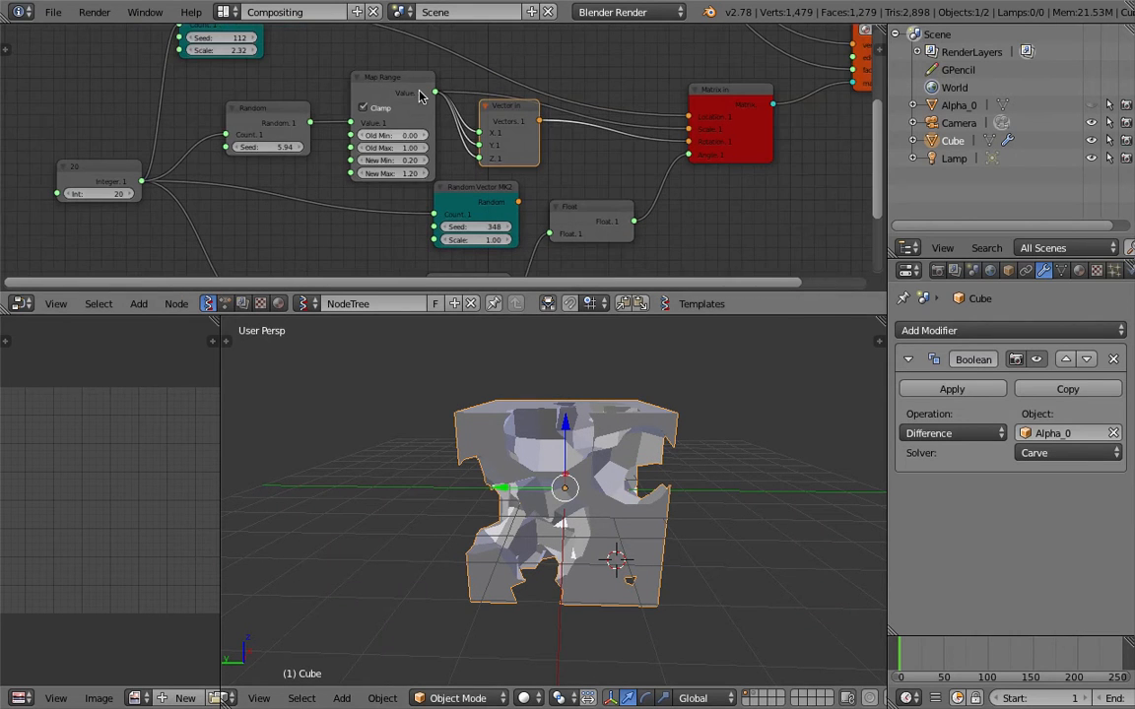
{"action": "left_click", "coordinate": [333, 114]}
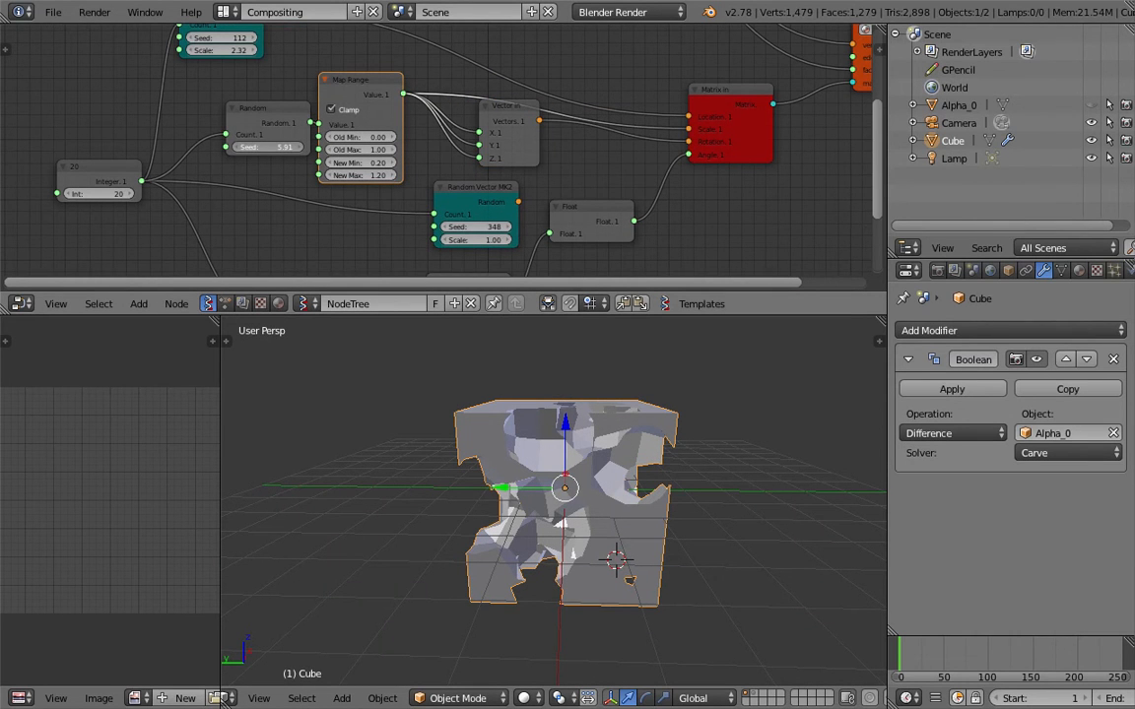
{"action": "middle_click_drag", "start_coordinate": [348, 111], "coordinate": [341, 136]}
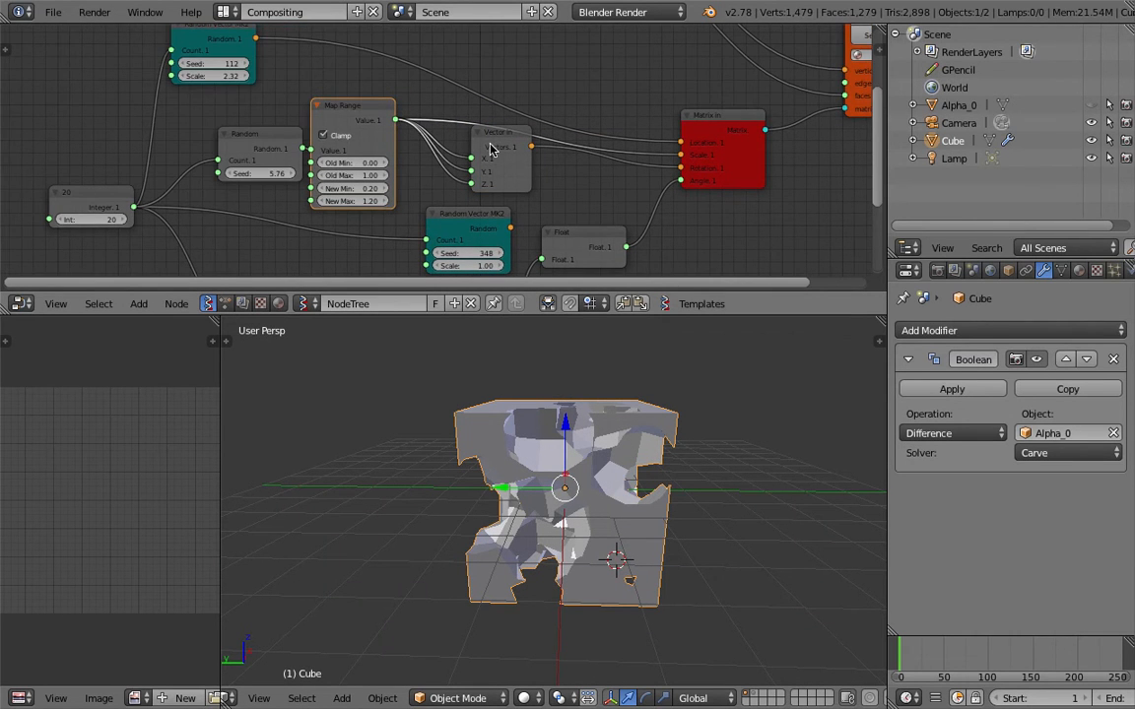
Connect Vector in to the Matrix in Scale and the Random Vector MK2 with seed 348 to its Rotation, and save the scene.
{"action": "left_click_drag", "start_coordinate": [516, 171], "coordinate": [568, 158]}
{"action": "left_click_drag", "start_coordinate": [677, 157], "coordinate": [680, 156]}
{"action": "left_click_drag", "start_coordinate": [512, 228], "coordinate": [680, 169]}
{"action": "middle_click_drag", "start_coordinate": [630, 522], "coordinate": [494, 514]}
{"action": "key", "text": "ctrl+s"}
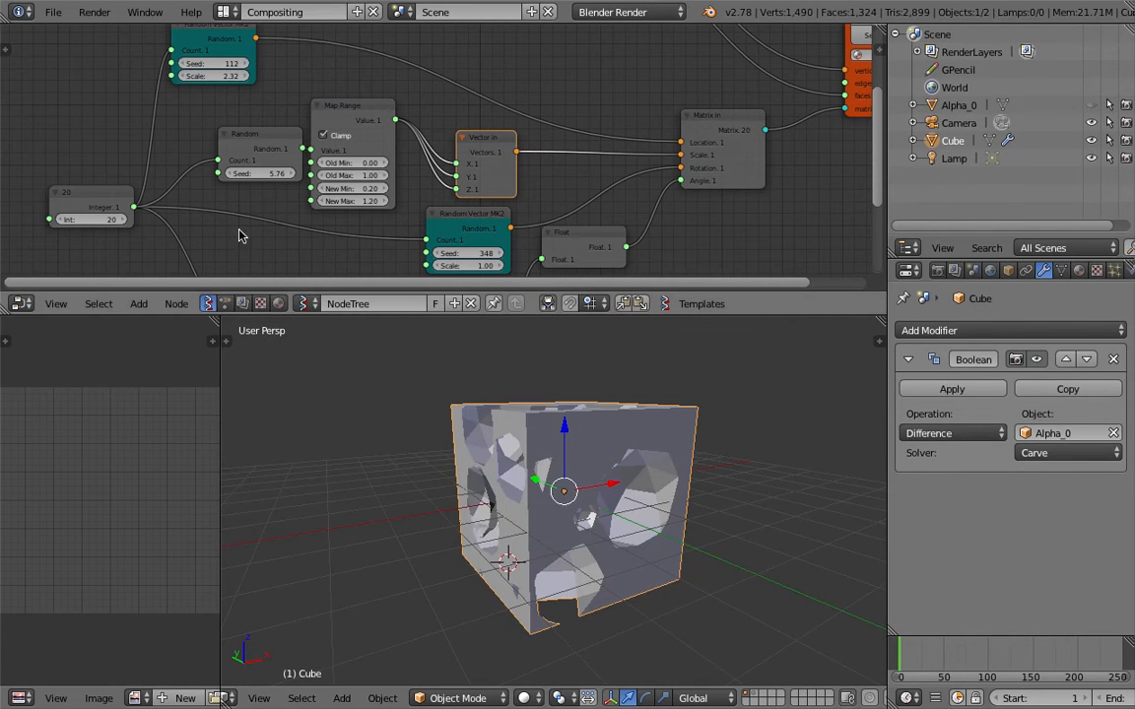
{"action": "left_click", "coordinate": [494, 514]}
Reduce the scale Map Range node's New Max to 0.80.
{"action": "middle_click_drag", "start_coordinate": [246, 215], "coordinate": [259, 191]}
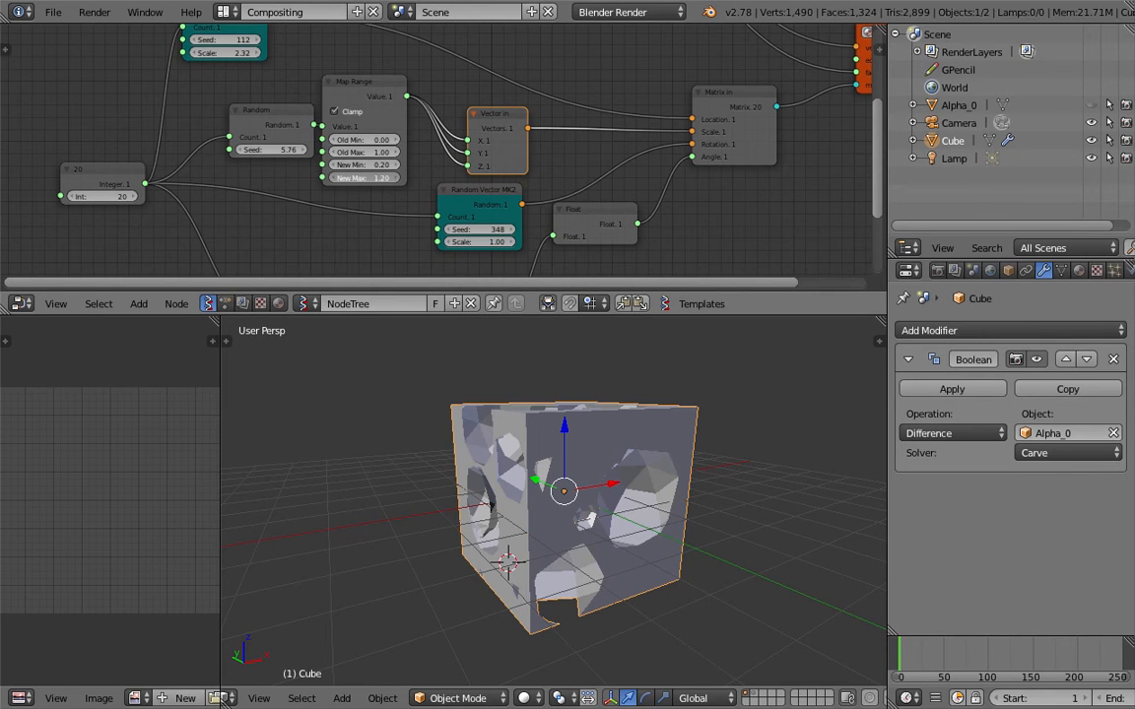
{"action": "left_click_drag", "start_coordinate": [377, 179], "coordinate": [371, 180]}
{"action": "left_click", "coordinate": [360, 181]}
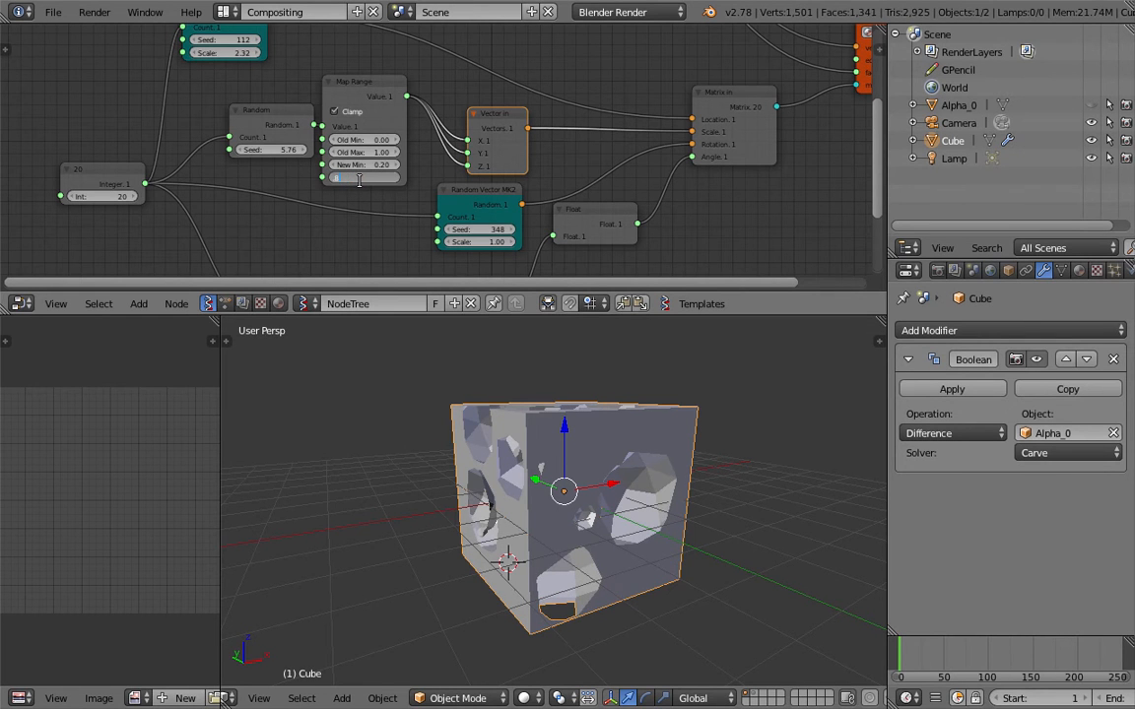
{"action": "type", "text": "0.8"}
{"action": "key", "text": "Return"}
{"action": "middle_click_drag", "start_coordinate": [613, 431], "coordinate": [349, 328]}
Set the integer node that feeds all the random counts to 40.
{"action": "left_click", "coordinate": [127, 197]}
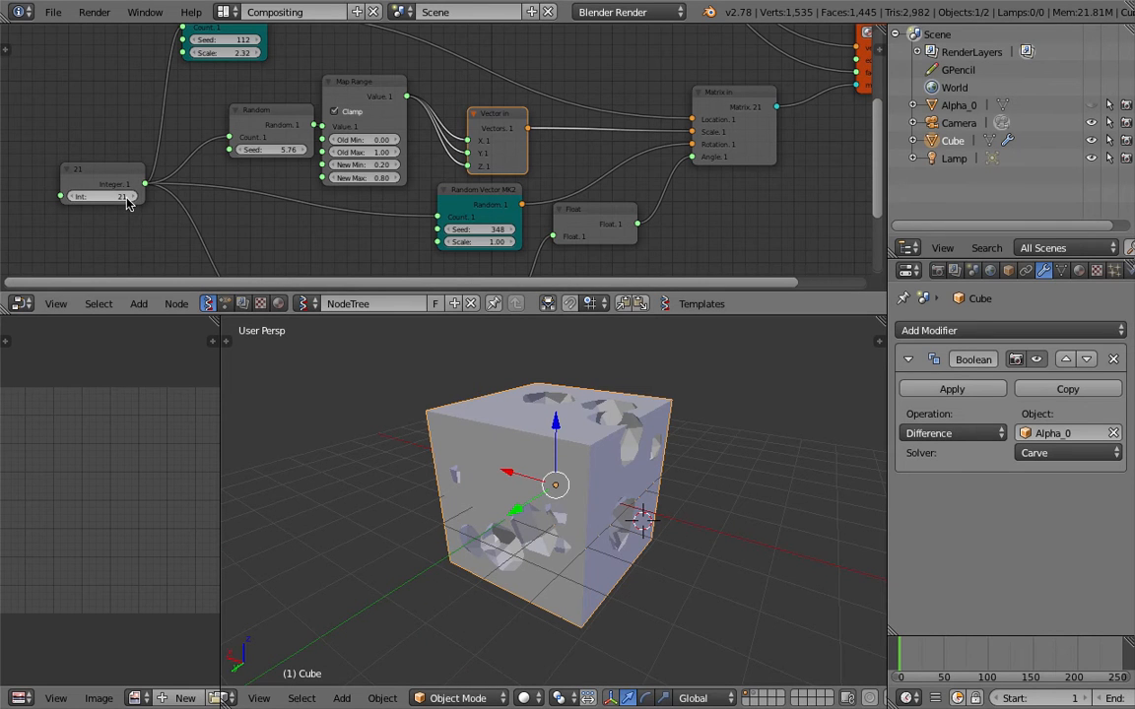
{"action": "left_click", "coordinate": [117, 195]}
{"action": "key", "text": "Return"}
{"action": "middle_click_drag", "start_coordinate": [775, 430], "coordinate": [738, 382]}
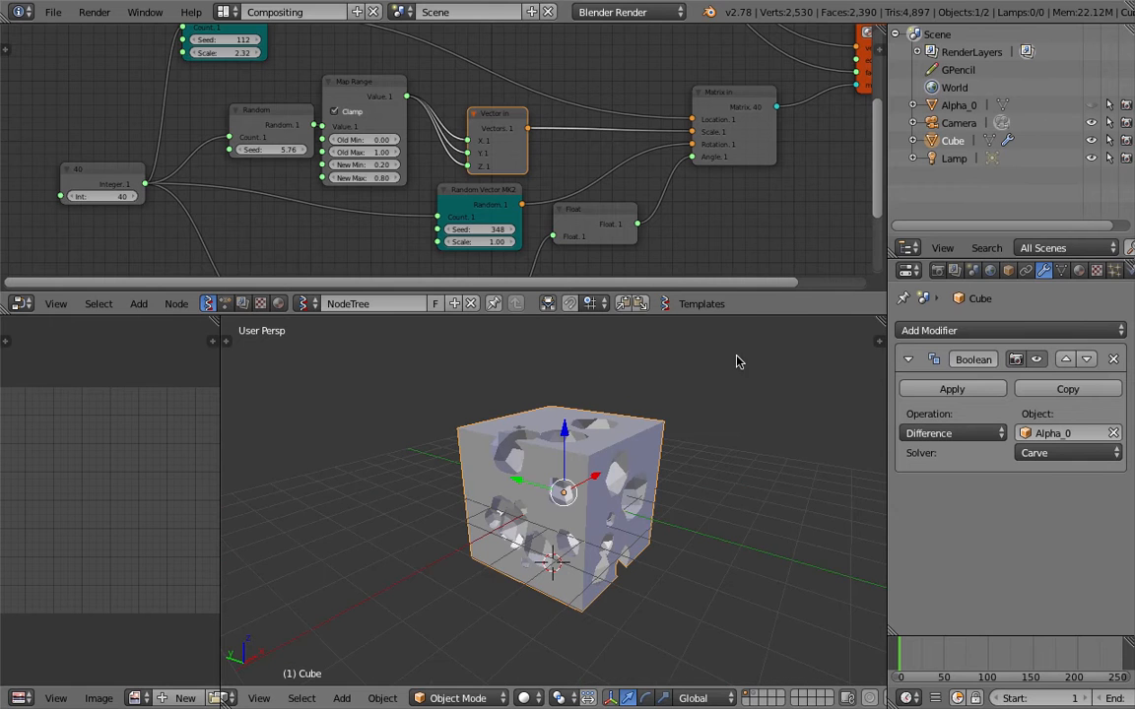
Enlarge the 3D viewport slightly and add a Solidify modifier to the cube.
{"action": "left_click_drag", "start_coordinate": [738, 316], "coordinate": [779, 307]}
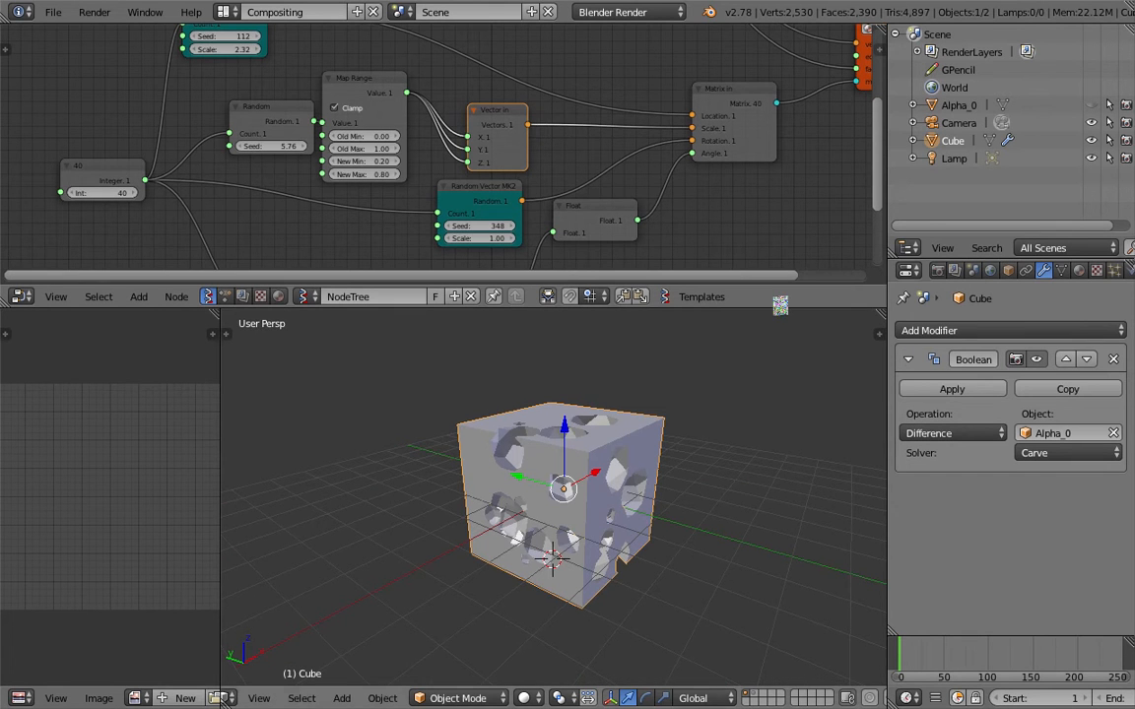
{"action": "left_click", "coordinate": [965, 336]}
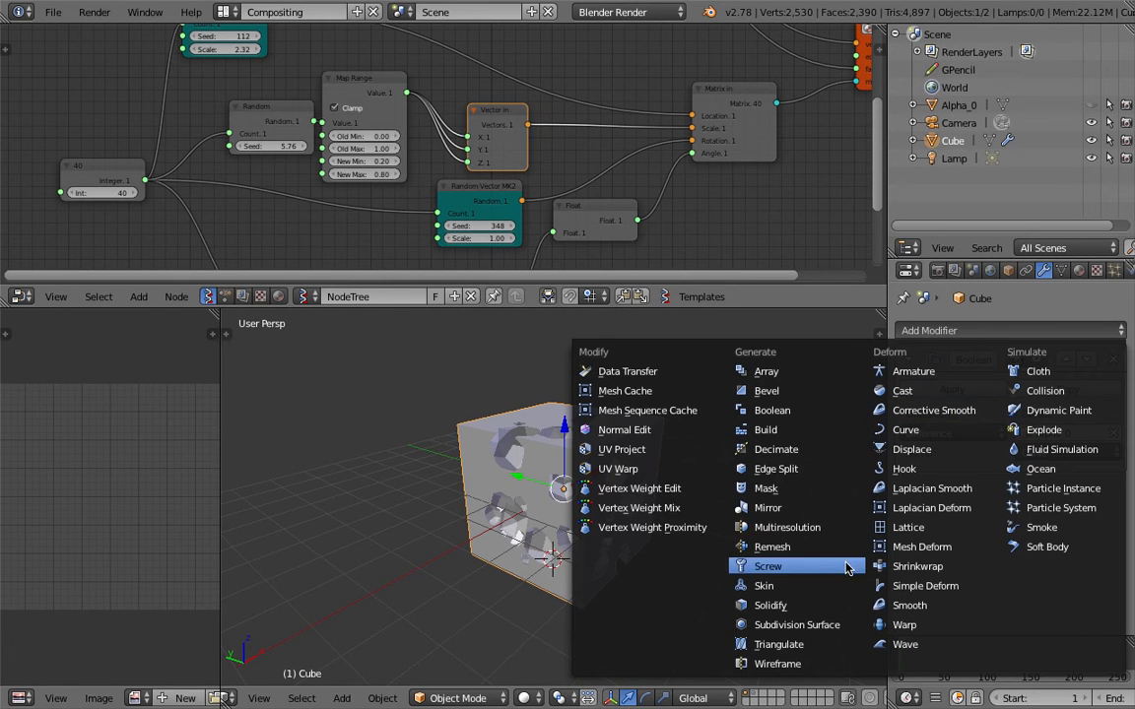
{"action": "left_click", "coordinate": [849, 597]}
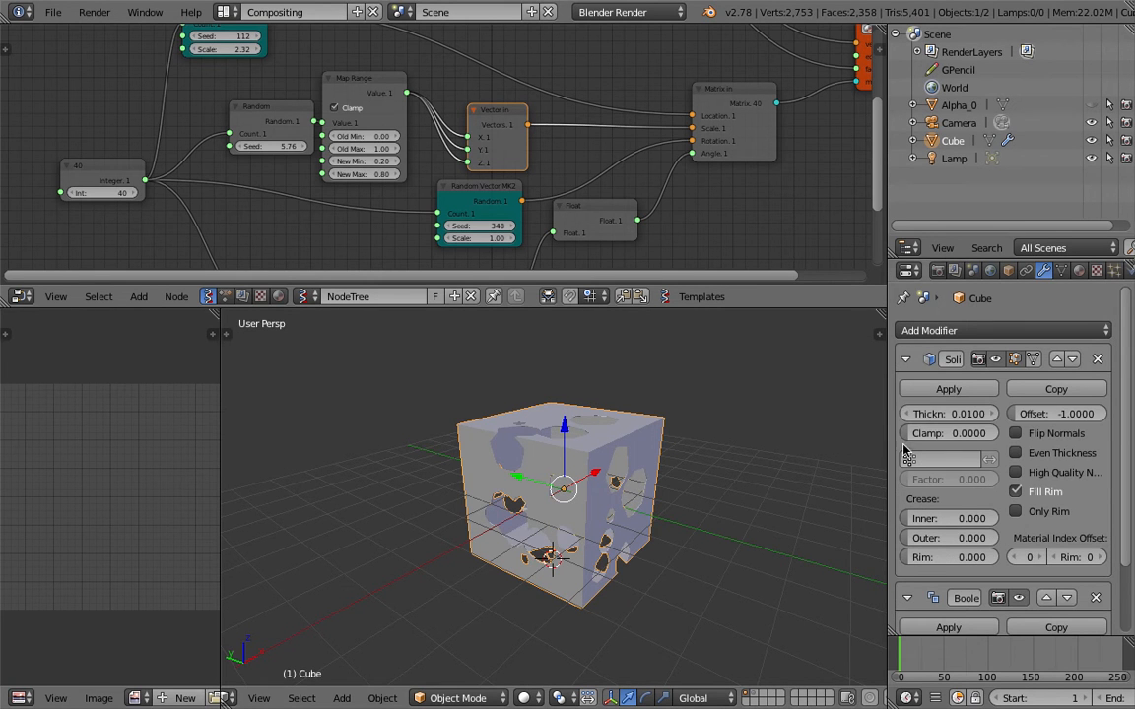
Set the thickness of the cube's Solidify modifier to 0.1.
{"action": "left_click", "coordinate": [911, 414]}
{"action": "key", "text": "Return"}
{"action": "middle_click_drag", "start_coordinate": [788, 449], "coordinate": [674, 453]}
{"action": "scroll", "coordinate": [693, 457], "scroll_direction": "up", "scroll_amount": 2}
{"action": "left_click", "coordinate": [939, 413]}
{"action": "type", "text": "0.1"}
{"action": "key", "text": "Return"}
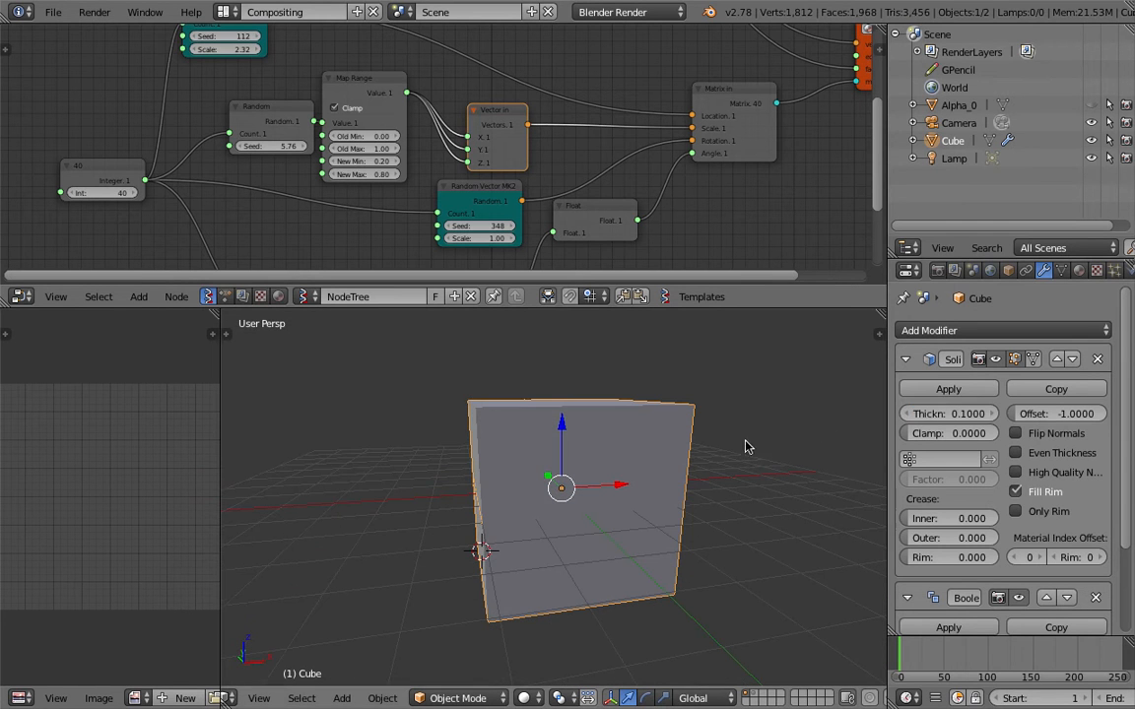
Try a Solidify thickness of 0.4 on the cube.
{"action": "left_click", "coordinate": [957, 410]}
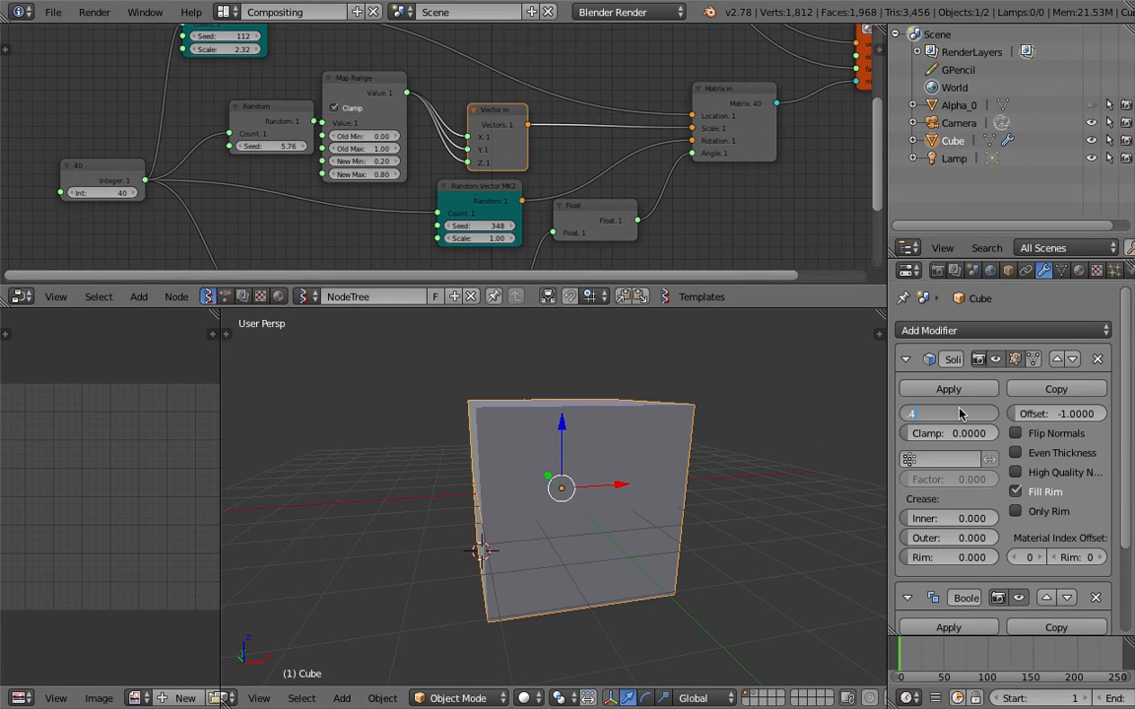
{"action": "type", "text": ".4"}
{"action": "key", "text": "Return"}
{"action": "mouse_move", "coordinate": [714, 466]}
{"action": "middle_mouse_down"}
{"action": "mouse_move", "coordinate": [790, 421]}
{"action": "mouse_move", "coordinate": [795, 497]}
{"action": "mouse_move", "coordinate": [724, 454]}
{"action": "mouse_move", "coordinate": [712, 416]}
{"action": "mouse_move", "coordinate": [722, 436]}
{"action": "mouse_move", "coordinate": [694, 458]}
{"action": "mouse_move", "coordinate": [669, 427]}
{"action": "middle_mouse_up"}
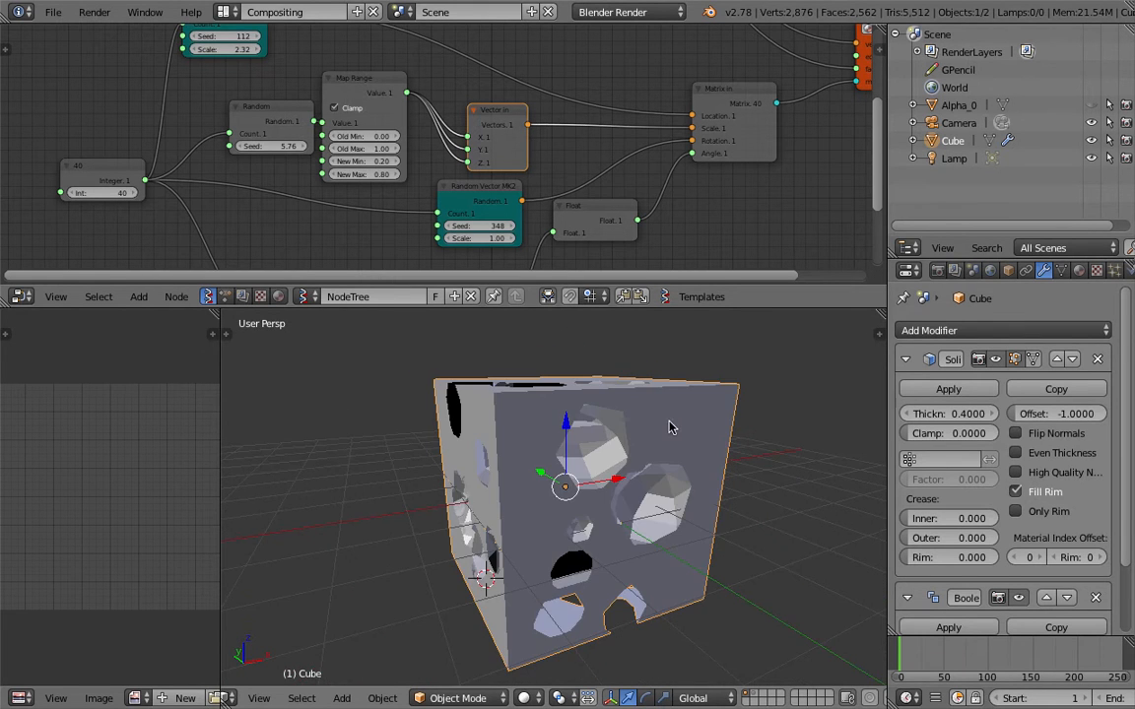
{"action": "scroll", "coordinate": [980, 435], "scroll_direction": "down", "scroll_amount": 2}
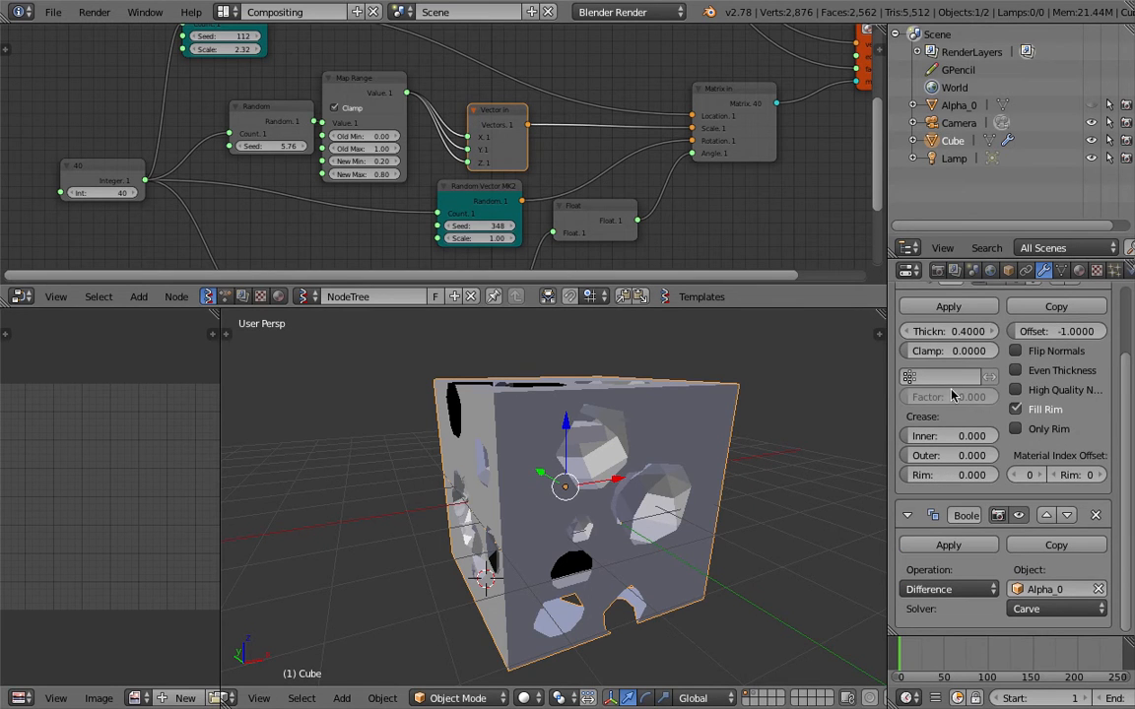
Widen the Properties editor and switch the 3D viewport to wireframe shading.
{"action": "left_click_drag", "start_coordinate": [886, 378], "coordinate": [836, 378]}
{"action": "middle_click_drag", "start_coordinate": [749, 414], "coordinate": [522, 482]}
{"action": "key", "text": "z"}
Return the Solidify modifier's thickness to 0.1 and save the scene.
{"action": "left_click", "coordinate": [920, 331]}
{"action": "key", "text": "Return"}
{"action": "key", "text": "ctrl+s"}
{"action": "middle_click_drag", "start_coordinate": [674, 446], "coordinate": [651, 463]}
{"action": "left_click", "coordinate": [603, 451]}
Set the location Random Vector MK2 node's Scale to 3.00, return the viewport to solid shading, and save the scene.
{"action": "scroll", "coordinate": [651, 464], "scroll_direction": "down", "scroll_amount": 3}
{"action": "middle_click_drag", "start_coordinate": [290, 134], "coordinate": [315, 190]}
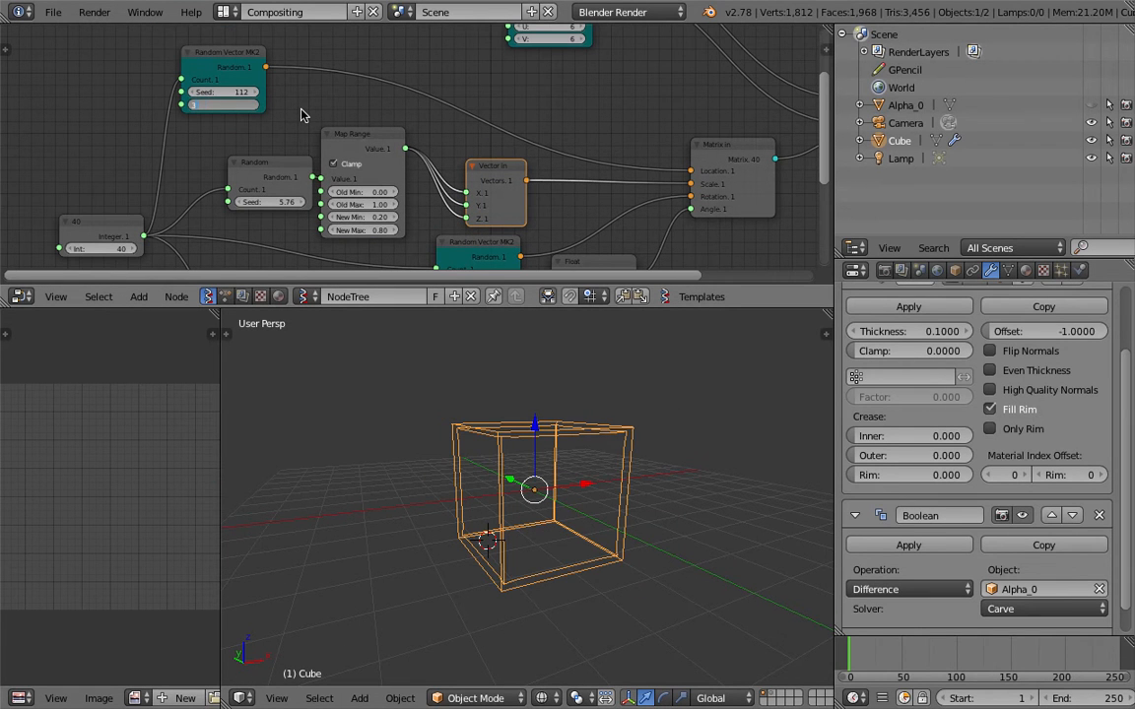
{"action": "key", "text": "Return"}
{"action": "key", "text": "z"}
{"action": "mouse_move", "coordinate": [581, 493]}
{"action": "middle_mouse_down"}
{"action": "mouse_move", "coordinate": [605, 430]}
{"action": "mouse_move", "coordinate": [608, 481]}
{"action": "mouse_move", "coordinate": [500, 535]}
{"action": "mouse_move", "coordinate": [517, 519]}
{"action": "mouse_move", "coordinate": [642, 494]}
{"action": "mouse_move", "coordinate": [608, 466]}
{"action": "mouse_move", "coordinate": [585, 484]}
{"action": "mouse_move", "coordinate": [466, 428]}
{"action": "mouse_move", "coordinate": [496, 394]}
{"action": "mouse_move", "coordinate": [473, 202]}
{"action": "middle_mouse_up"}
{"action": "key", "text": "ctrl+s"}
{"action": "scroll", "coordinate": [600, 466], "scroll_direction": "up", "scroll_amount": 1}
{"action": "key", "text": "z"}
{"action": "key", "text": "z"}
Set the Sphere node's U and V to 12, check the smoother cuts in both shading modes, and save the scene.
{"action": "middle_click_drag", "start_coordinate": [558, 54], "coordinate": [490, 159]}
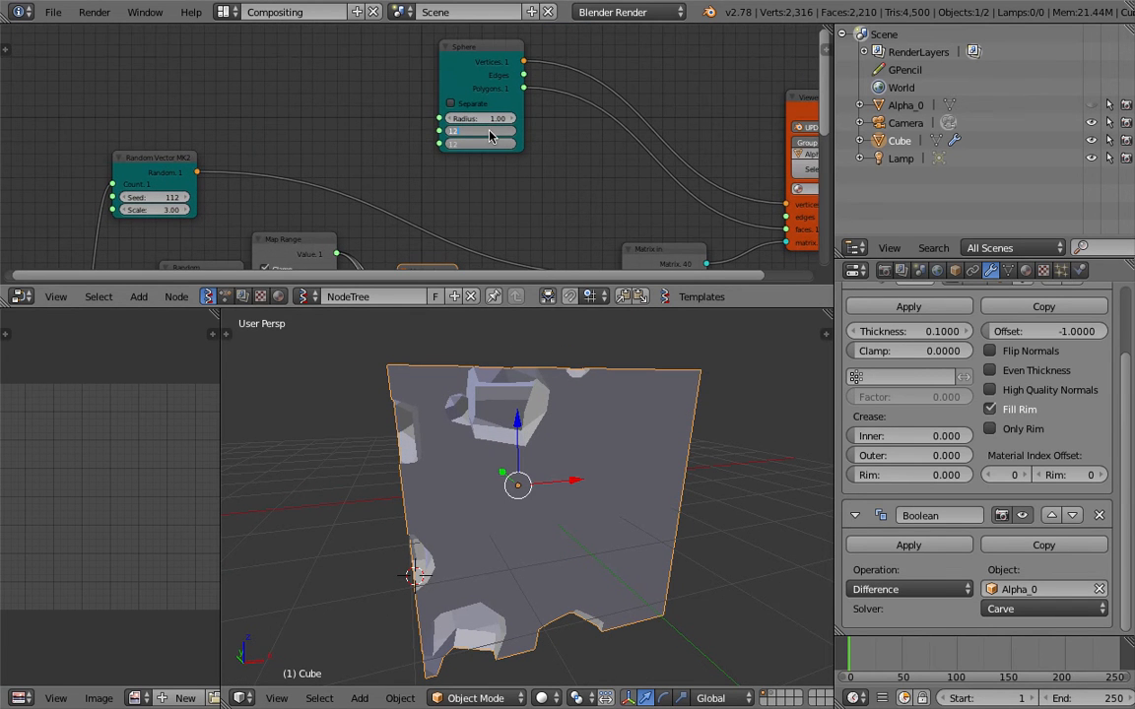
{"action": "middle_click_drag", "start_coordinate": [537, 483], "coordinate": [429, 481]}
{"action": "middle_click_drag", "start_coordinate": [604, 490], "coordinate": [538, 484]}
{"action": "scroll", "coordinate": [538, 482], "scroll_direction": "down", "scroll_amount": 3}
{"action": "key", "text": "z"}
{"action": "key", "text": "z"}
{"action": "key", "text": "z"}
{"action": "key", "text": "z"}
{"action": "key", "text": "ctrl+s"}
{"action": "left_click", "coordinate": [537, 479]}
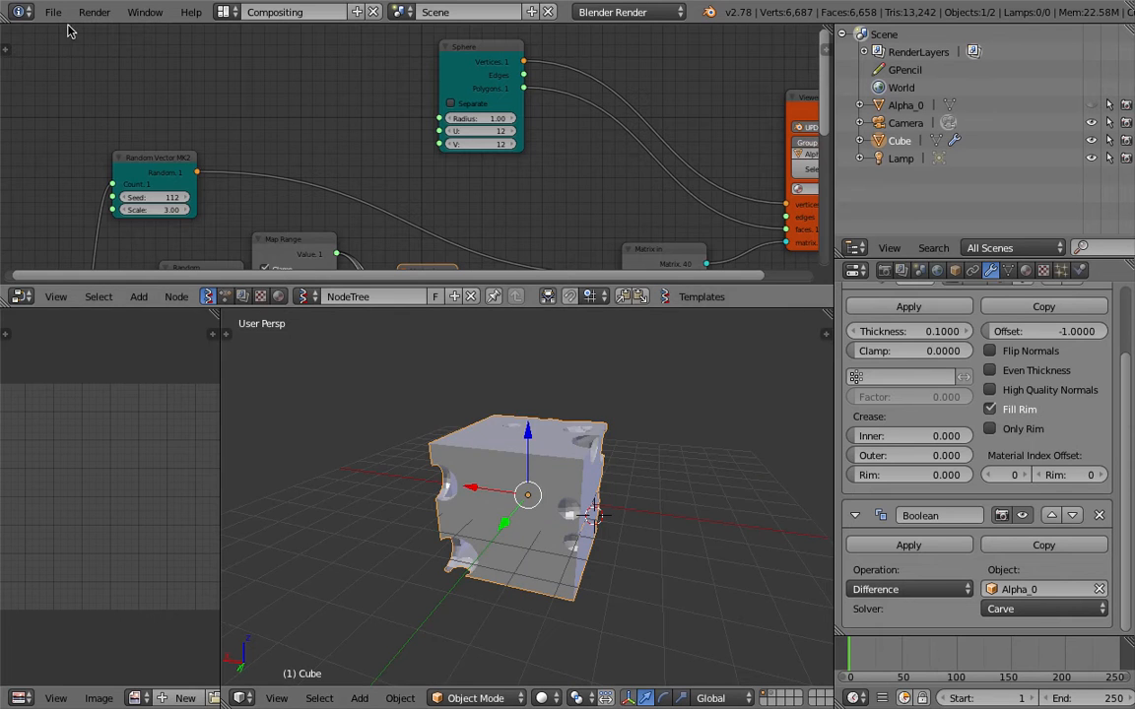
Show the cube's particle settings and save the scene to the Desktop folder with Save As.
{"action": "middle_click_drag", "start_coordinate": [430, 404], "coordinate": [475, 435]}
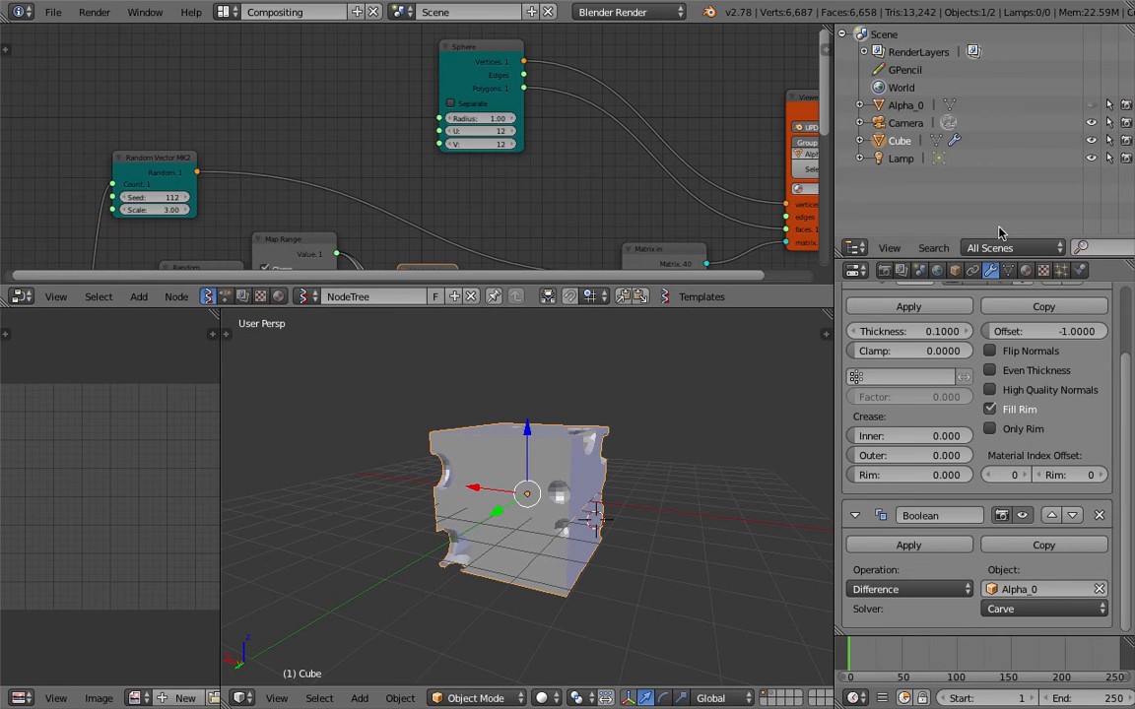
{"action": "left_click", "coordinate": [1061, 270]}
{"action": "left_click", "coordinate": [53, 12]}
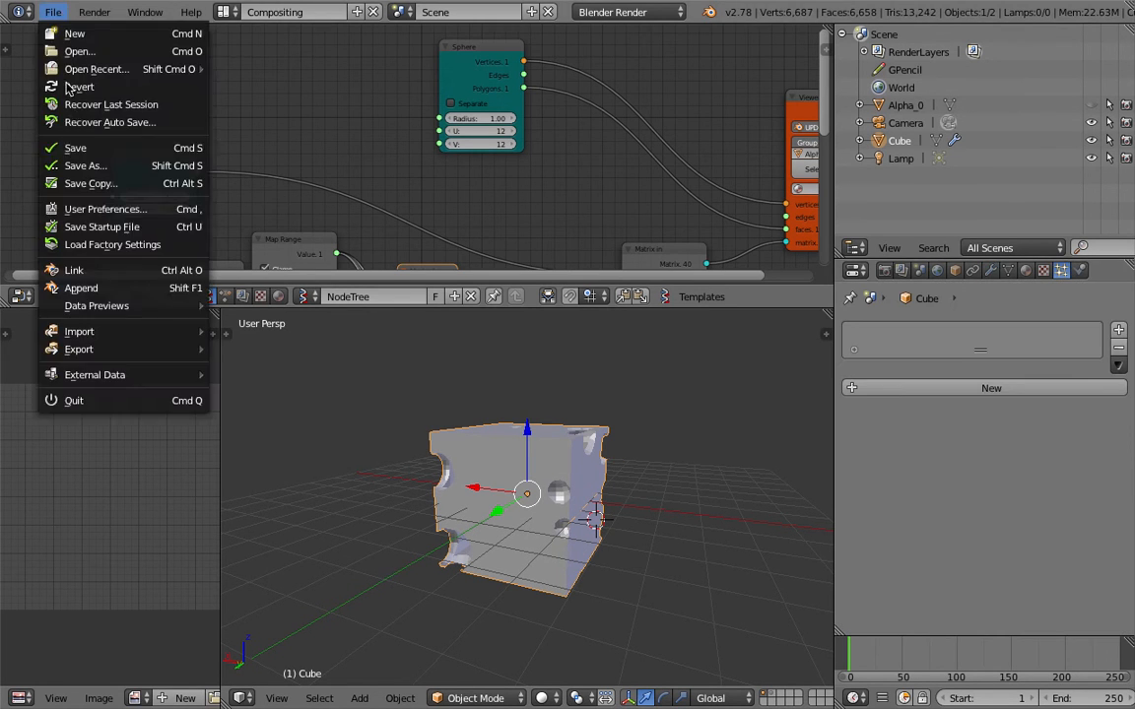
{"action": "left_click", "coordinate": [109, 164]}
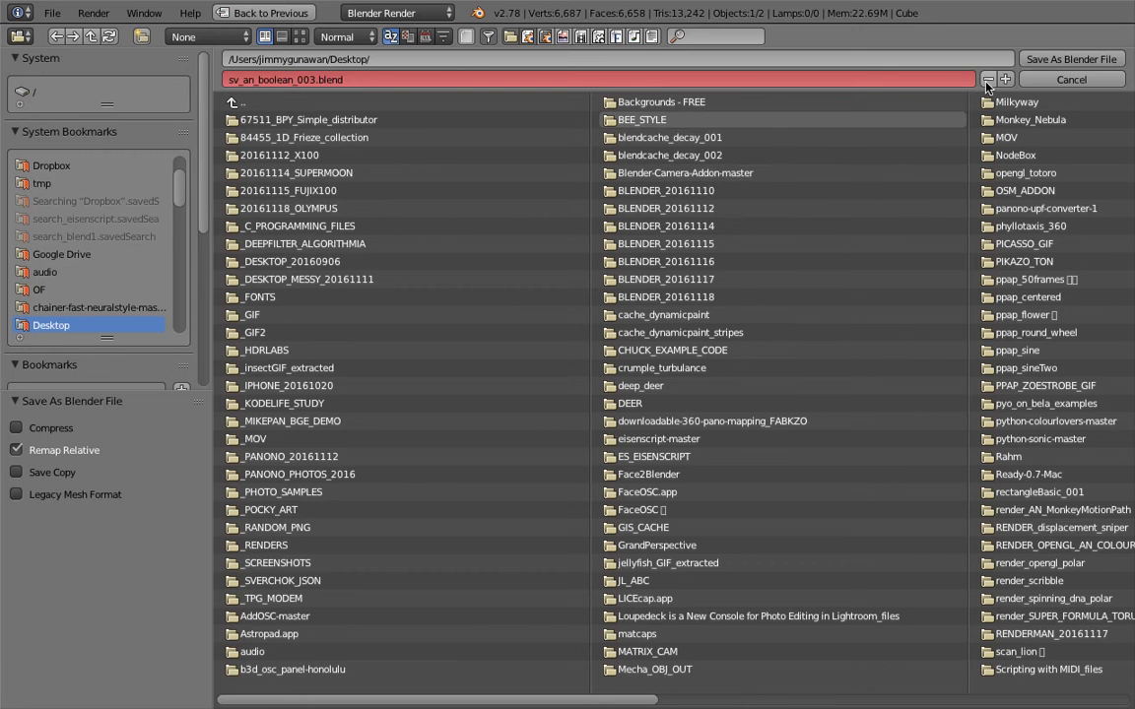
{"action": "left_click", "coordinate": [1047, 61]}
Select the Cube object and duplicate it in place.
{"action": "left_click", "coordinate": [899, 155]}
{"action": "left_click", "coordinate": [898, 141]}
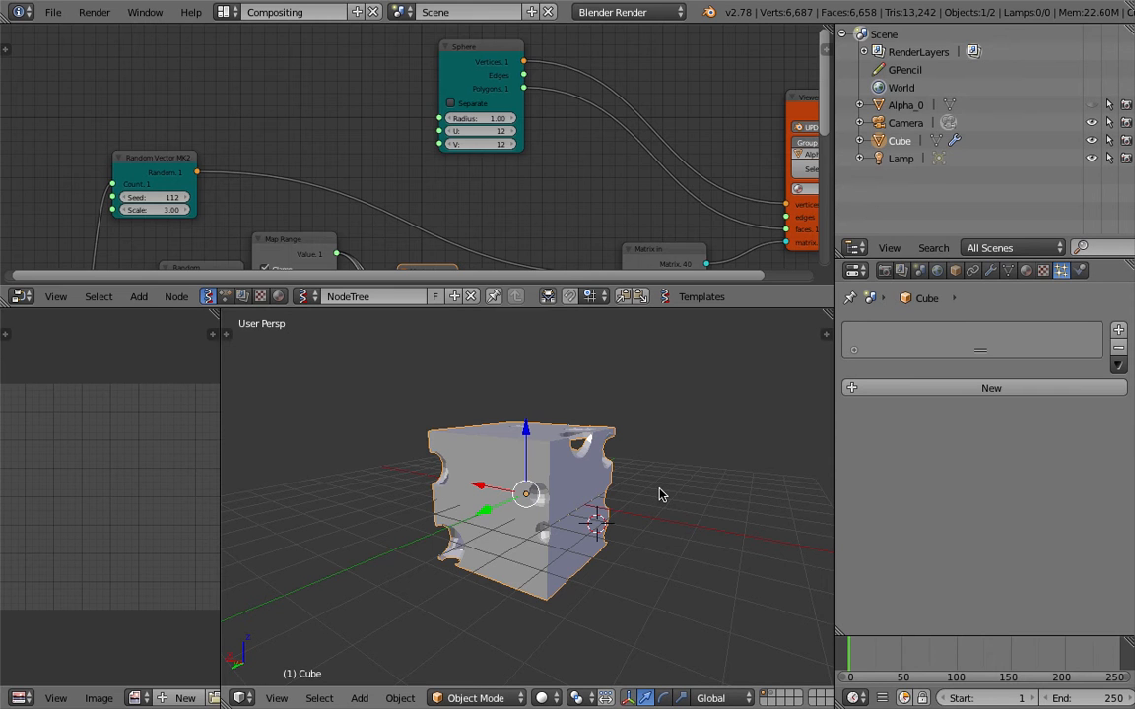
{"action": "key", "text": "shift+d"}
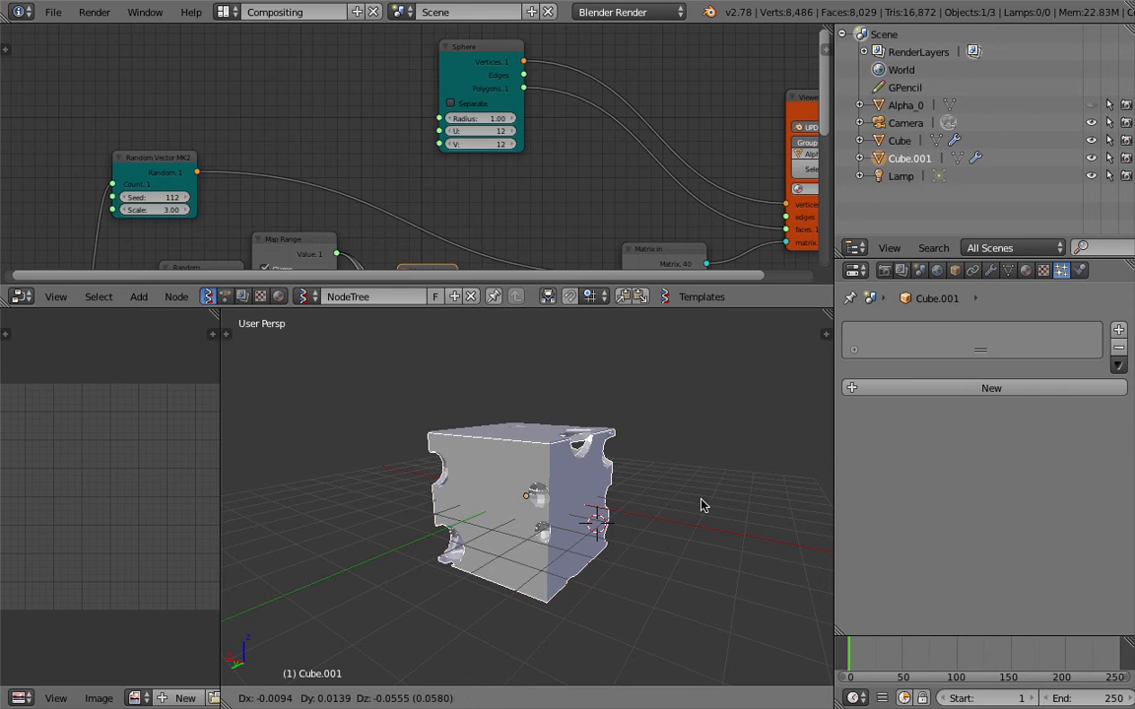
{"action": "key", "text": "Escape"}
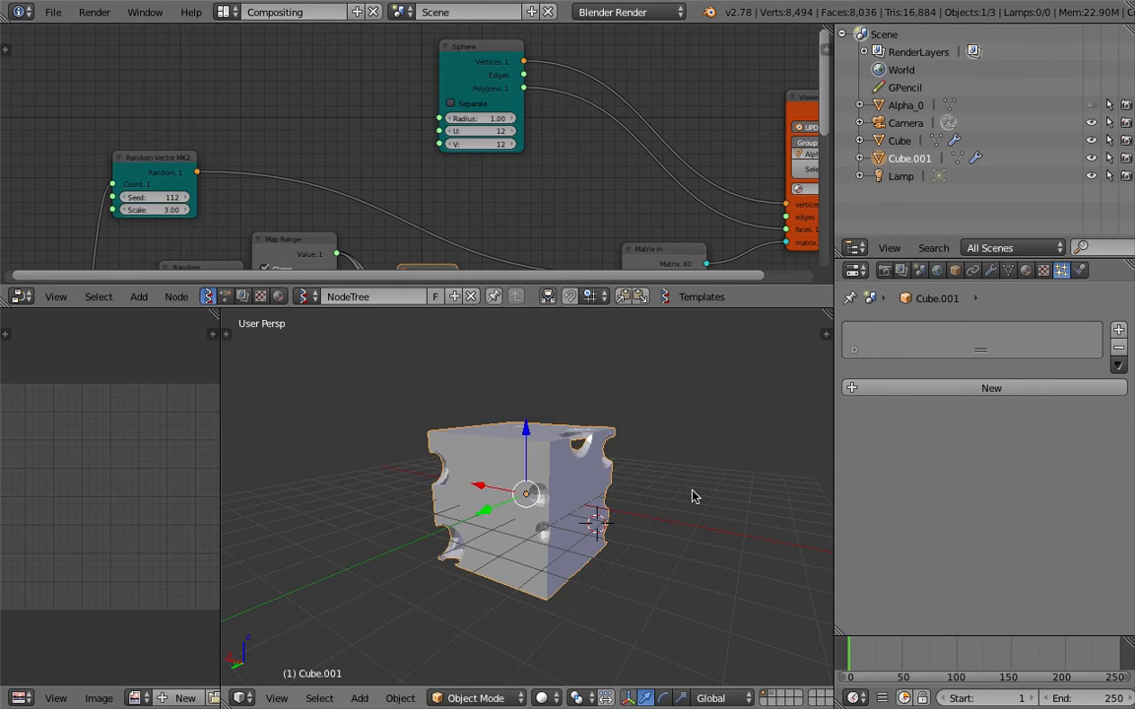
Remove the Solidify and Boolean modifiers from the duplicated cube.
{"action": "left_click", "coordinate": [955, 270]}
{"action": "left_click", "coordinate": [990, 272]}
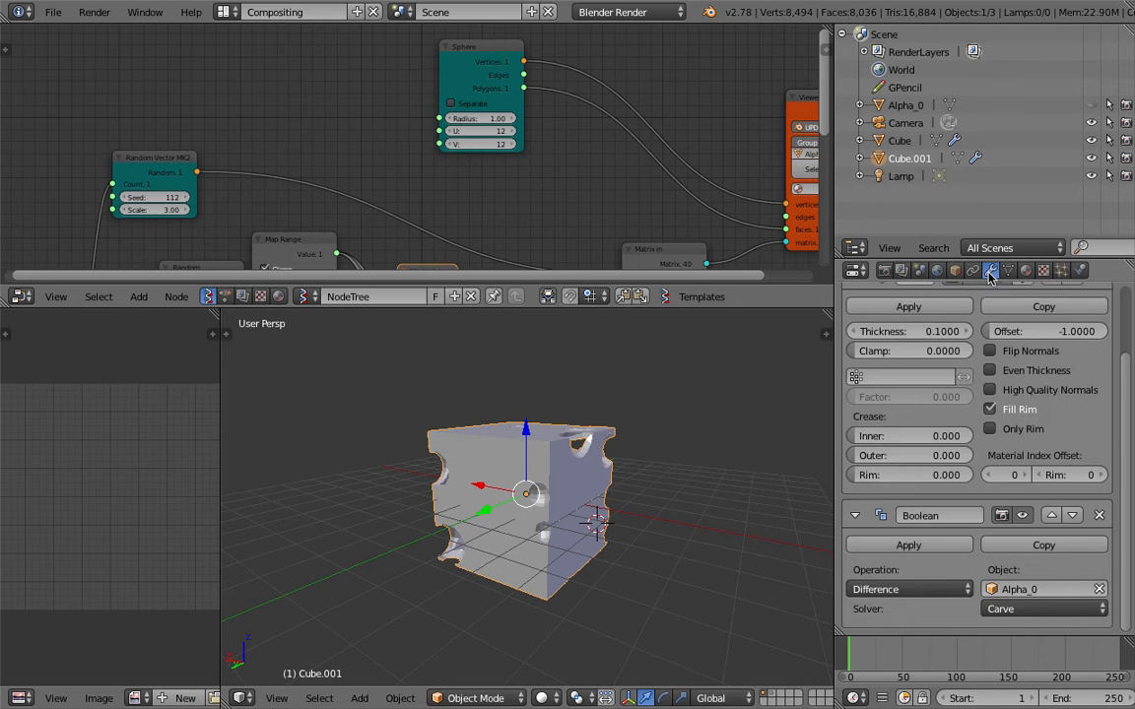
{"action": "scroll", "coordinate": [1080, 449], "scroll_direction": "up", "scroll_amount": 3}
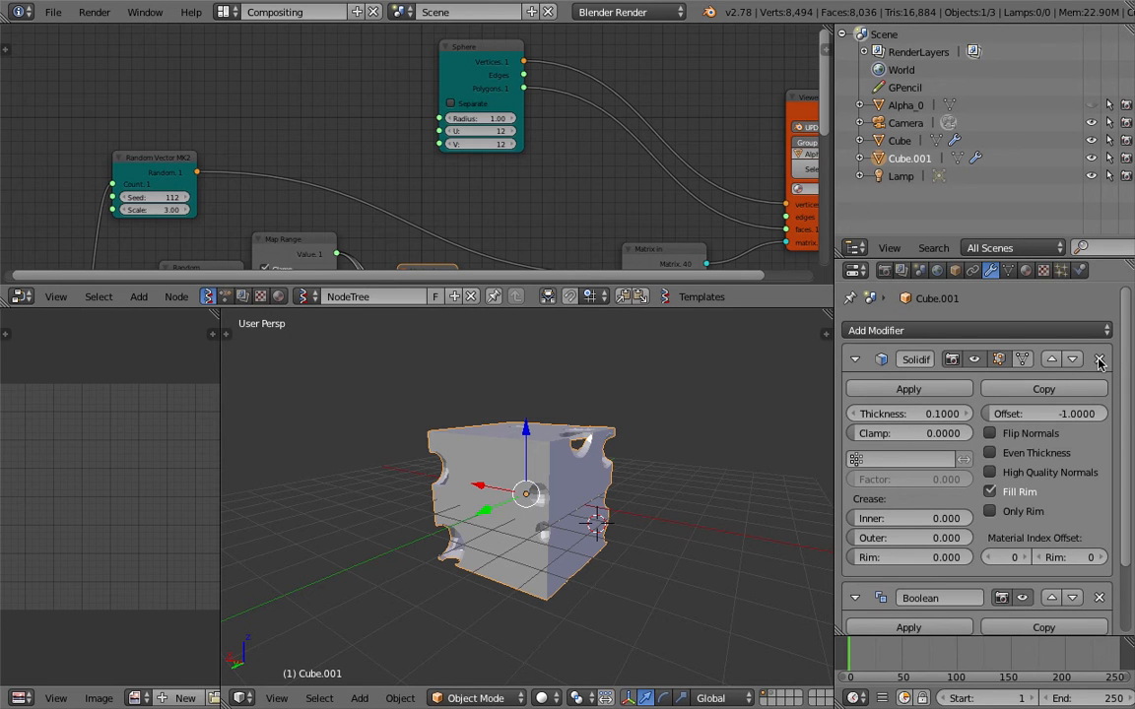
{"action": "left_click", "coordinate": [1100, 363]}
{"action": "left_click", "coordinate": [1099, 360]}
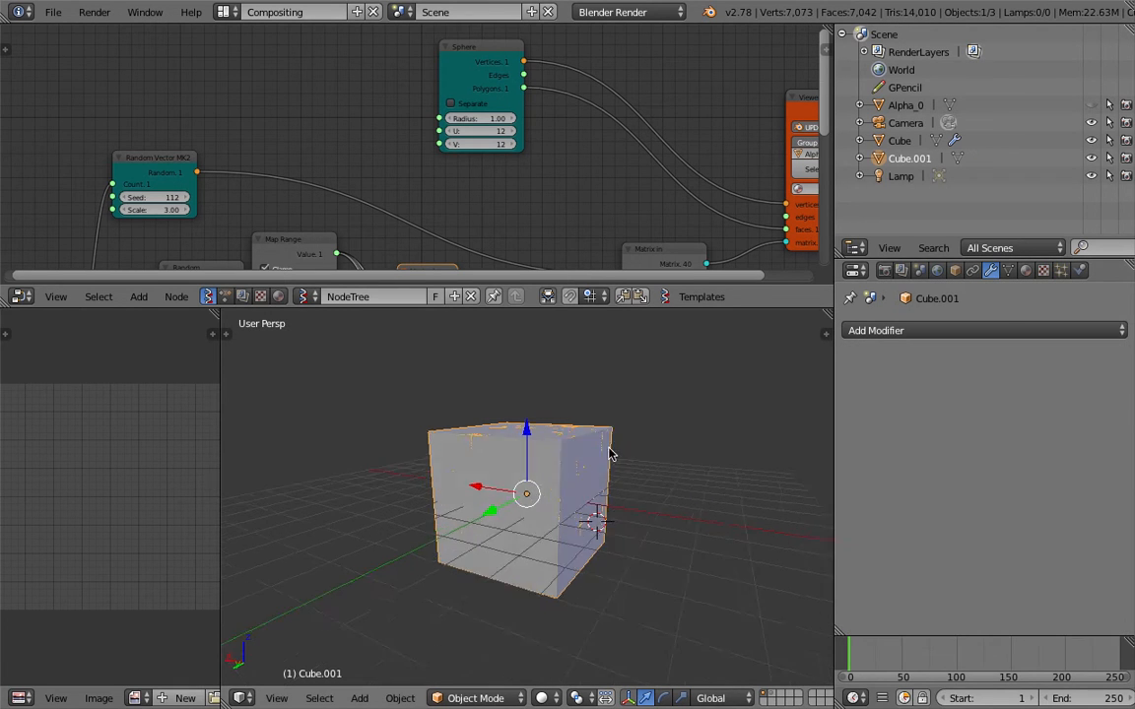
Rename the duplicated cube to EmitterCube and switch the 3D viewport to wireframe shading.
{"action": "double_click", "coordinate": [911, 159]}
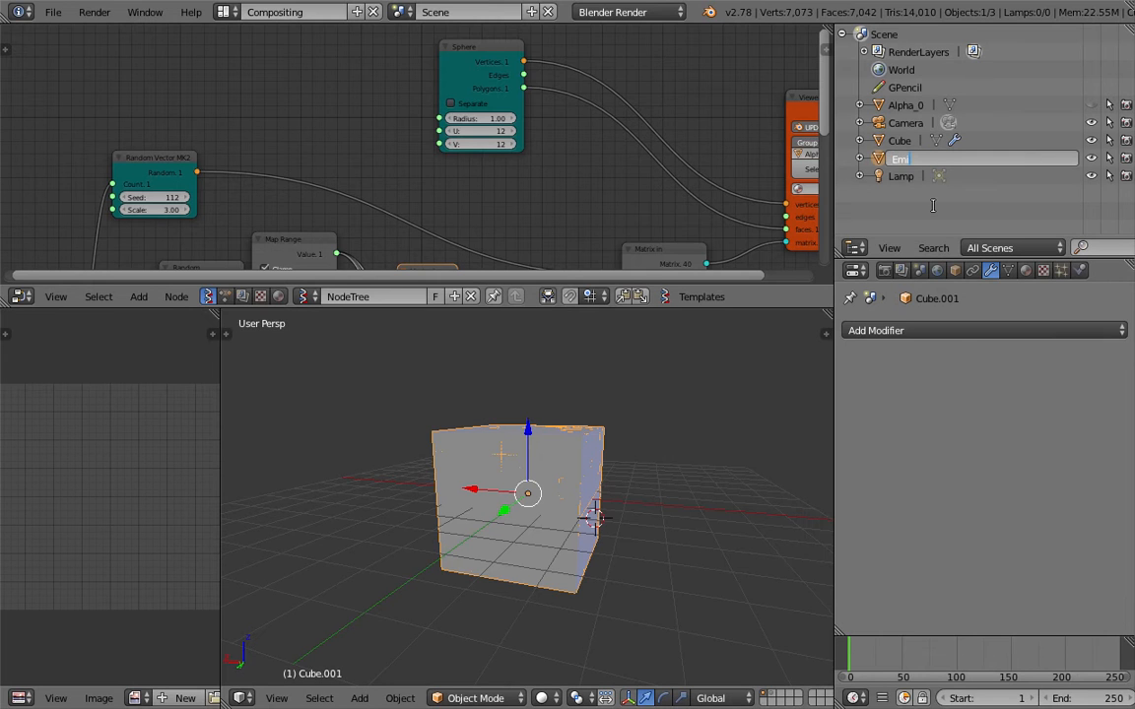
{"action": "type", "text": "EmitterCube"}
{"action": "key", "text": "Return"}
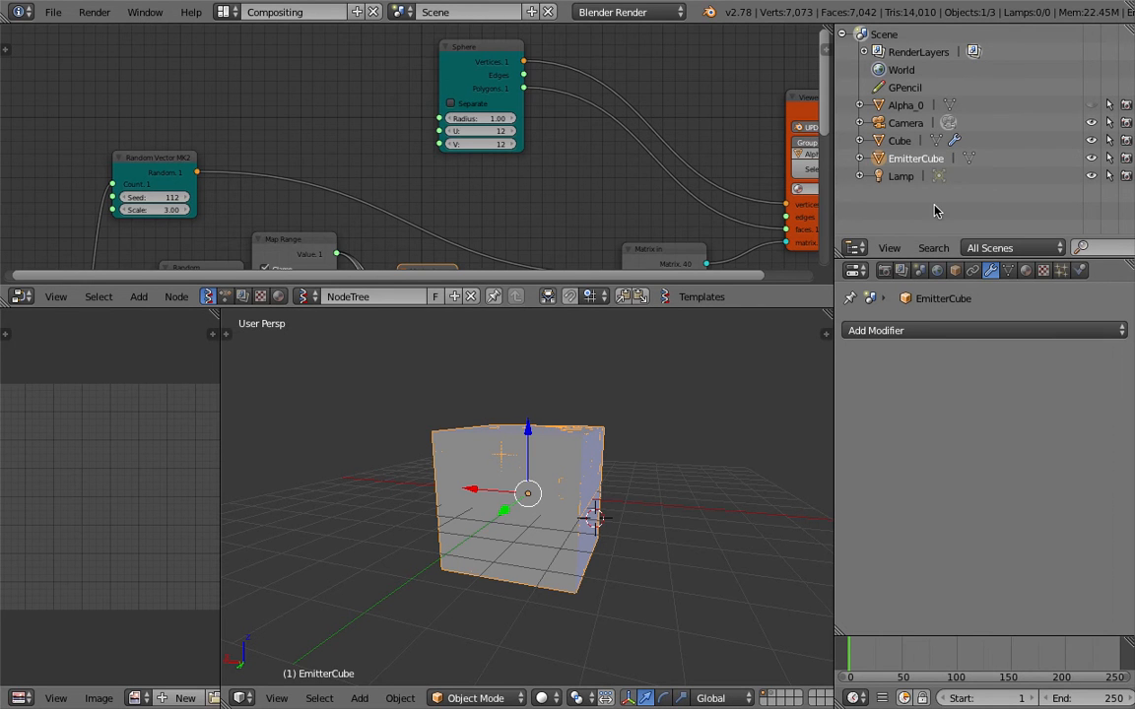
{"action": "left_click", "coordinate": [758, 421]}
{"action": "key", "text": "z"}
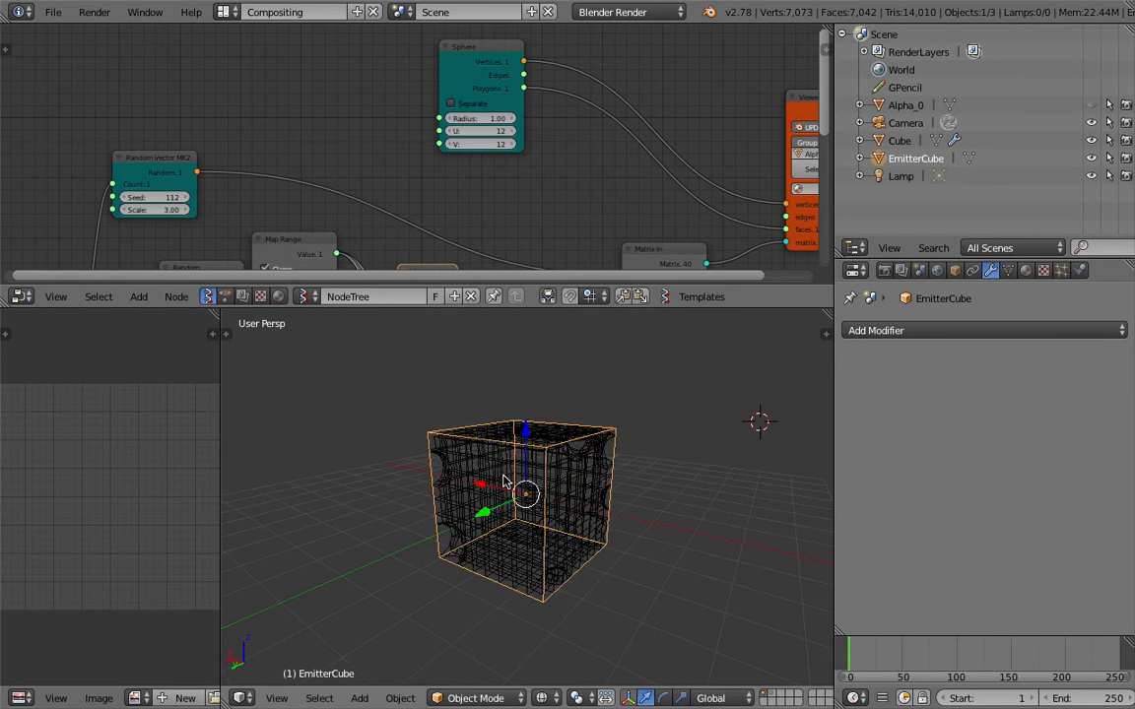
Add a new particle system to EmitterCube and set its emission end to frame 1.
{"action": "middle_click_drag", "start_coordinate": [581, 428], "coordinate": [569, 439]}
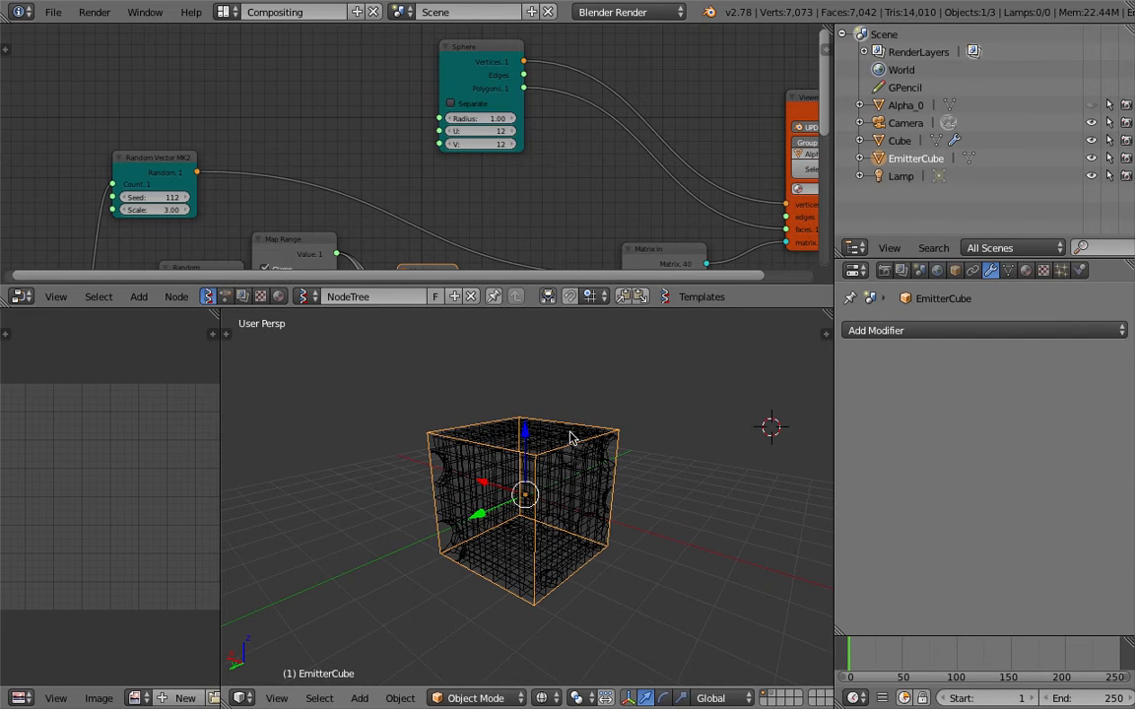
{"action": "left_click", "coordinate": [1061, 270]}
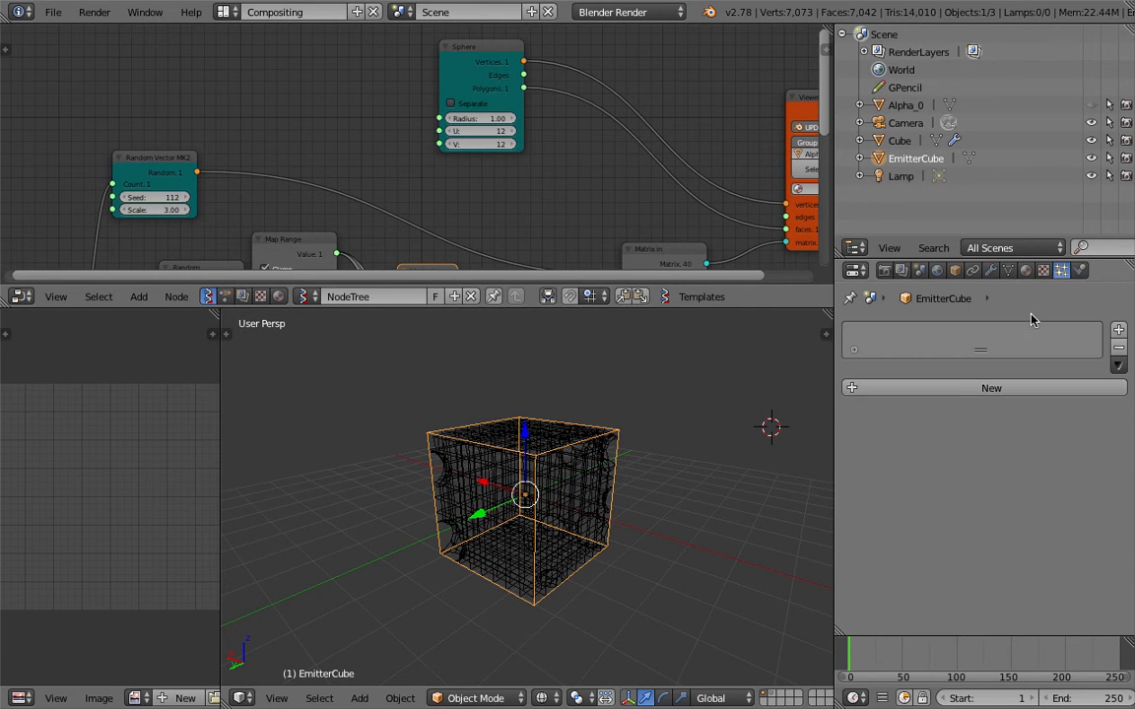
{"action": "left_click", "coordinate": [953, 386]}
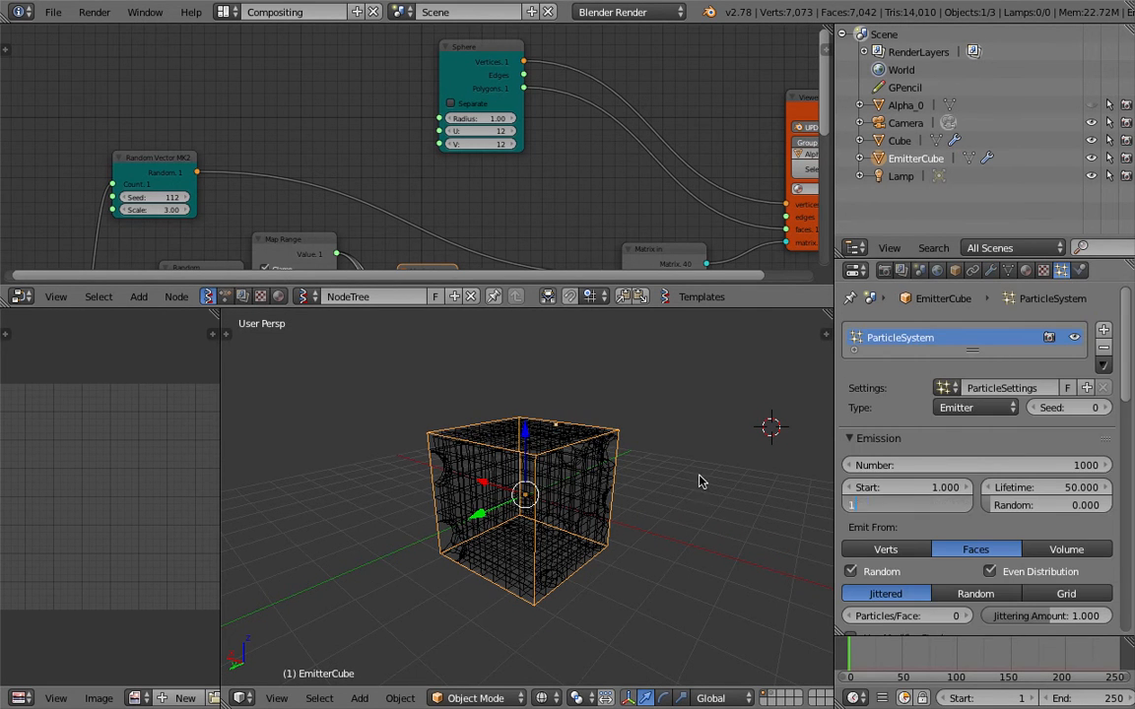
{"action": "key", "text": "Return"}
{"action": "middle_click_drag", "start_coordinate": [733, 479], "coordinate": [724, 463]}
Set the number of particles emitted by EmitterCube to 50.
{"action": "left_click_drag", "start_coordinate": [918, 470], "coordinate": [901, 470]}
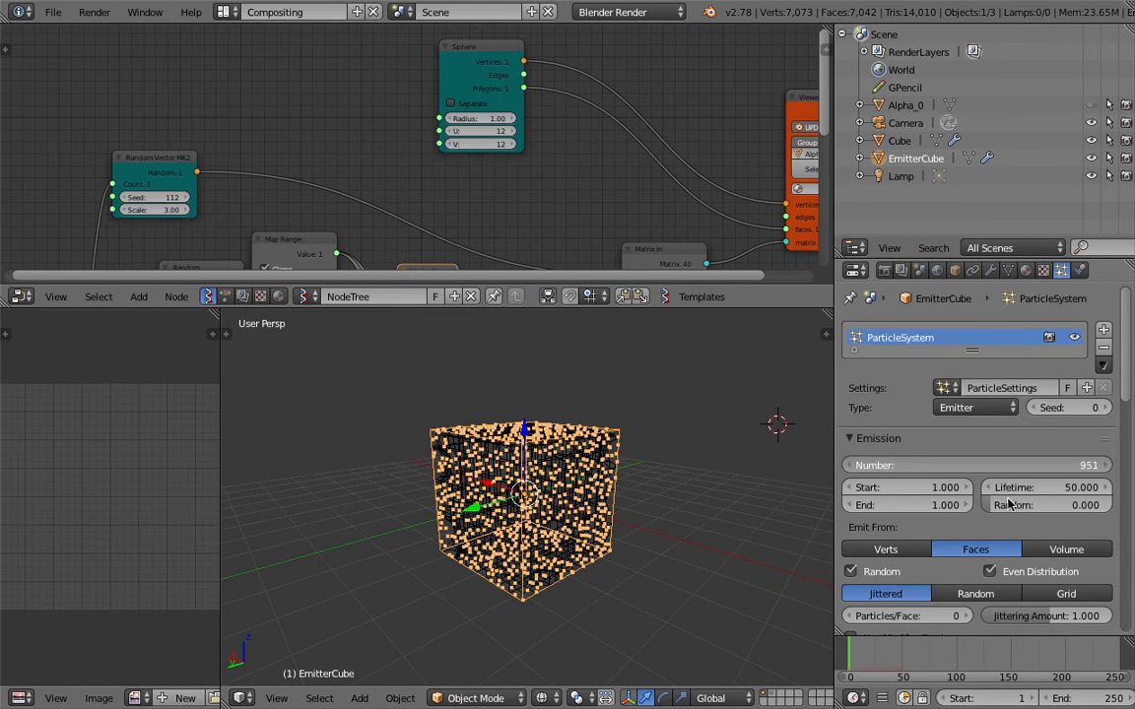
{"action": "scroll", "coordinate": [1015, 483], "scroll_direction": "down", "scroll_amount": 3}
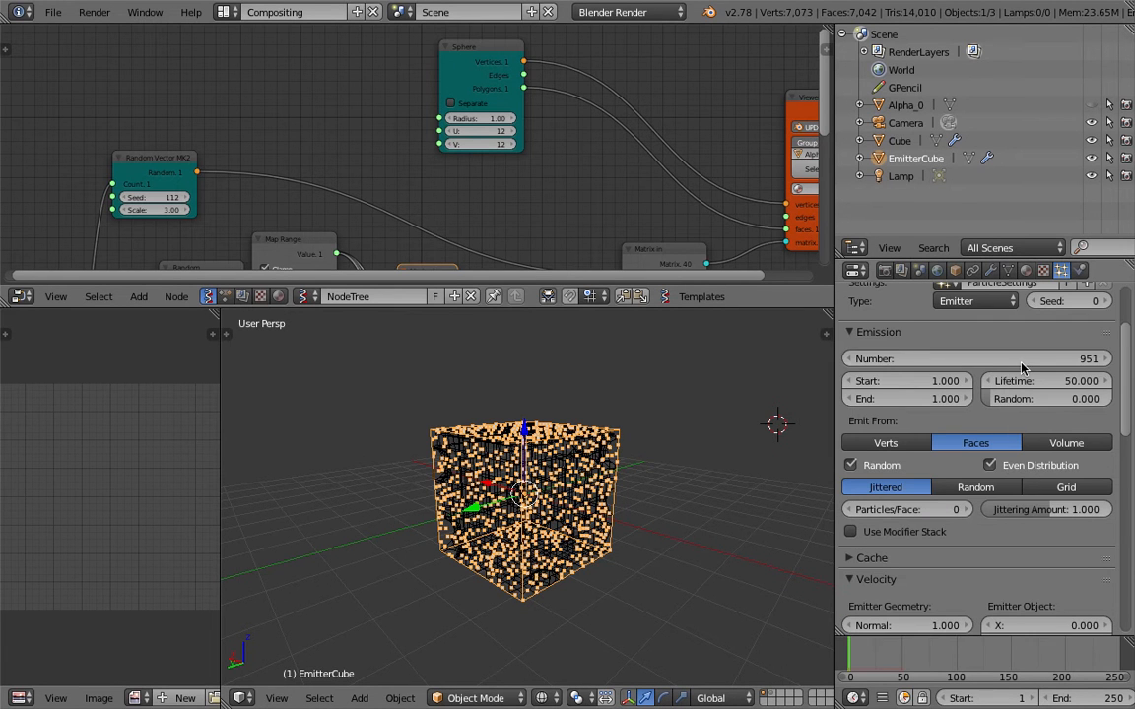
{"action": "left_click", "coordinate": [1021, 466]}
{"action": "left_click", "coordinate": [1021, 466]}
{"action": "left_click_drag", "start_coordinate": [1011, 364], "coordinate": [698, 364]}
{"action": "left_click", "coordinate": [1013, 365]}
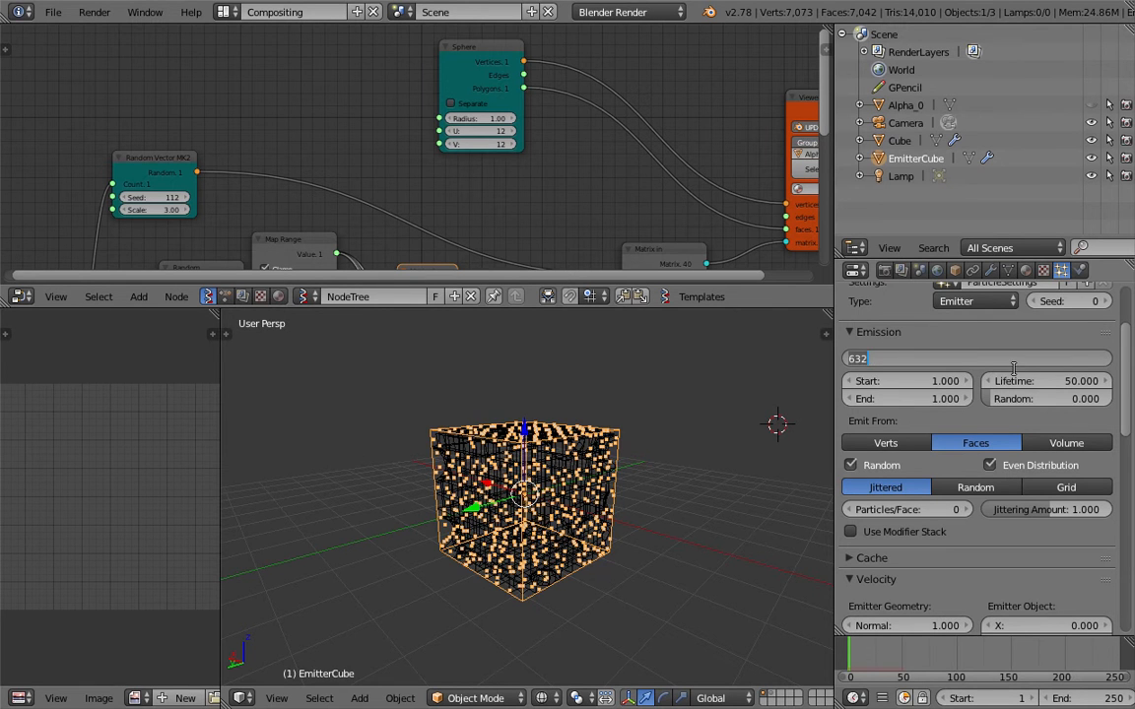
{"action": "type", "text": "100"}
{"action": "key", "text": "Return"}
{"action": "middle_click_drag", "start_coordinate": [671, 359], "coordinate": [857, 387]}
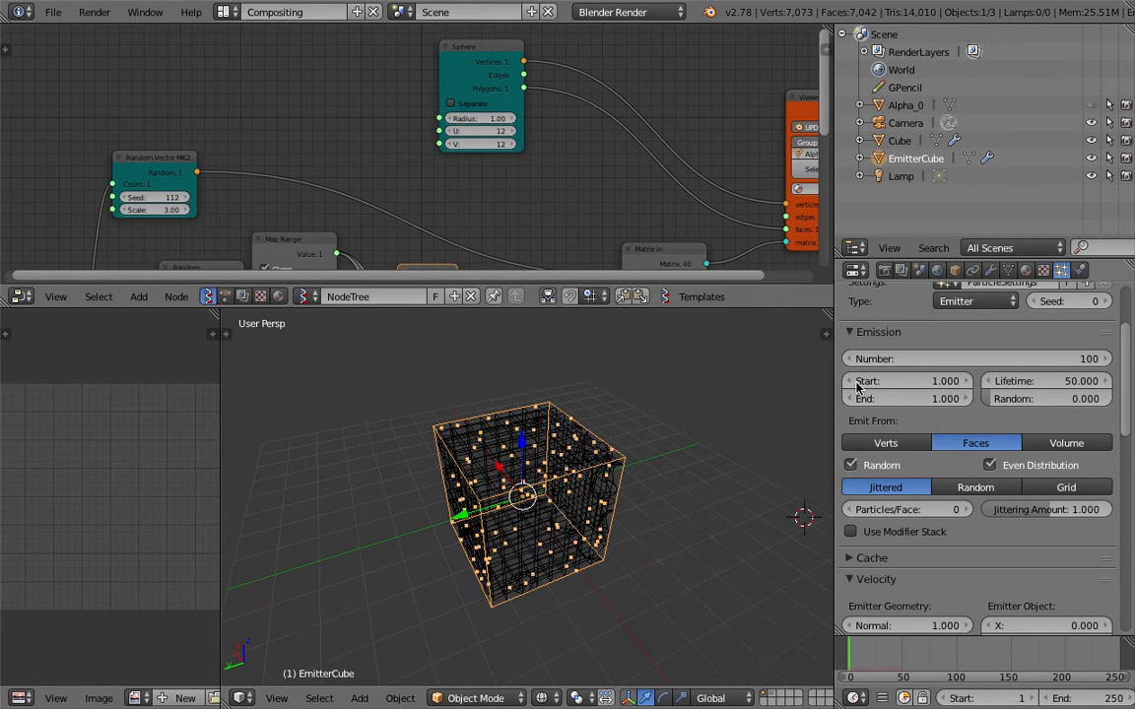
{"action": "left_click", "coordinate": [894, 365]}
{"action": "type", "text": "50"}
{"action": "key", "text": "Return"}
{"action": "middle_click_drag", "start_coordinate": [665, 394], "coordinate": [653, 436]}
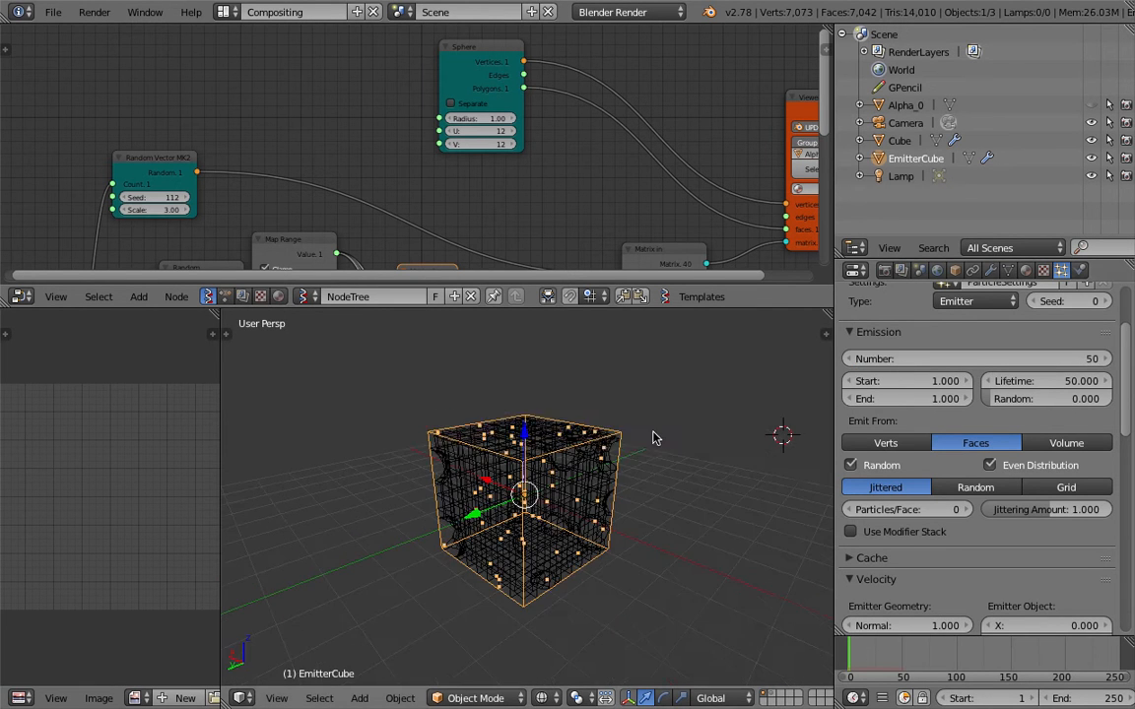
Set EmitterCube's particle physics to No and its gravity field weight to 0.
{"action": "scroll", "coordinate": [975, 423], "scroll_direction": "down", "scroll_amount": 8}
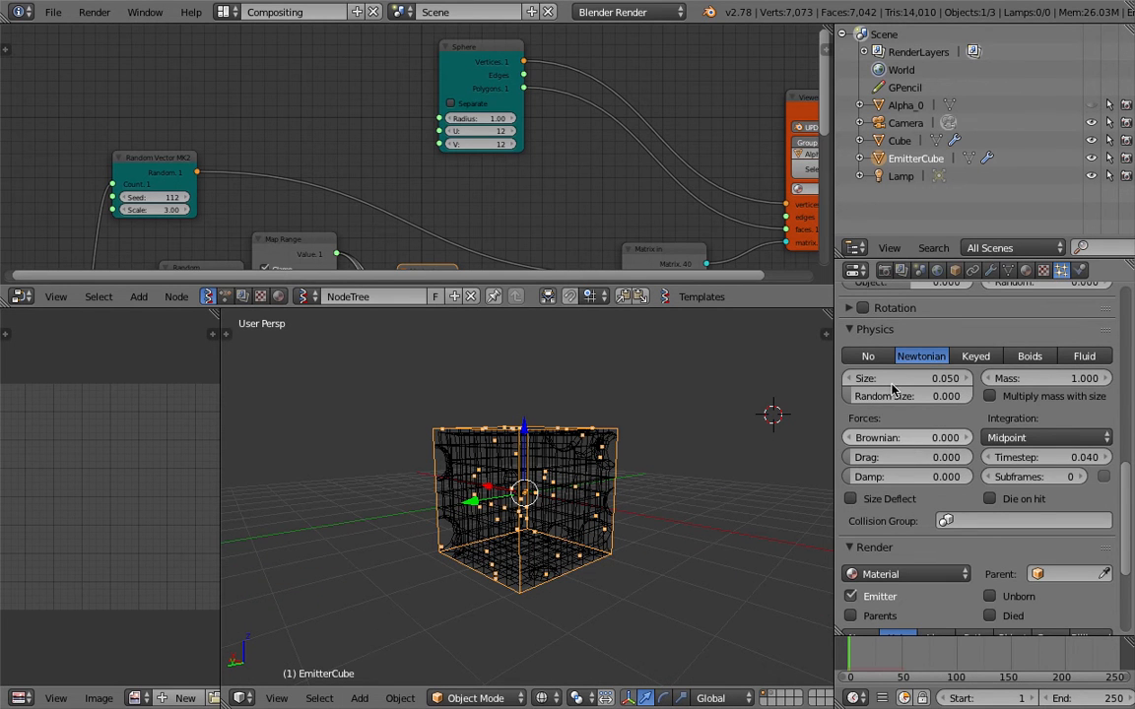
{"action": "left_click", "coordinate": [868, 355]}
{"action": "scroll", "coordinate": [898, 560], "scroll_direction": "down", "scroll_amount": 1}
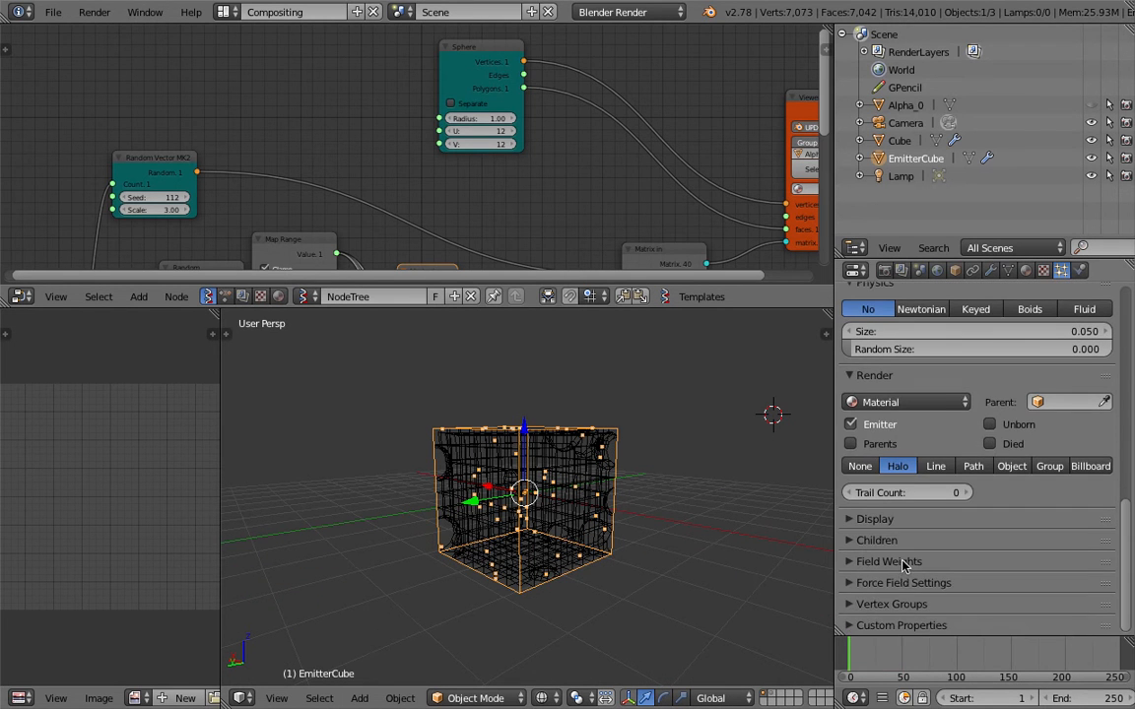
{"action": "left_click", "coordinate": [874, 562]}
{"action": "middle_click_drag", "start_coordinate": [551, 532], "coordinate": [150, 517]}
Save the scene with the new particle system.
{"action": "key", "text": "ctrl+s"}
{"action": "left_click", "coordinate": [407, 522]}
{"action": "key", "text": "ctrl+s"}
{"action": "left_click", "coordinate": [425, 527]}
Play the animation briefly to check the particles, stopping at frame 2.
{"action": "scroll", "coordinate": [1022, 703], "scroll_direction": "down", "scroll_amount": 3}
{"action": "scroll", "coordinate": [1029, 703], "scroll_direction": "down", "scroll_amount": 3}
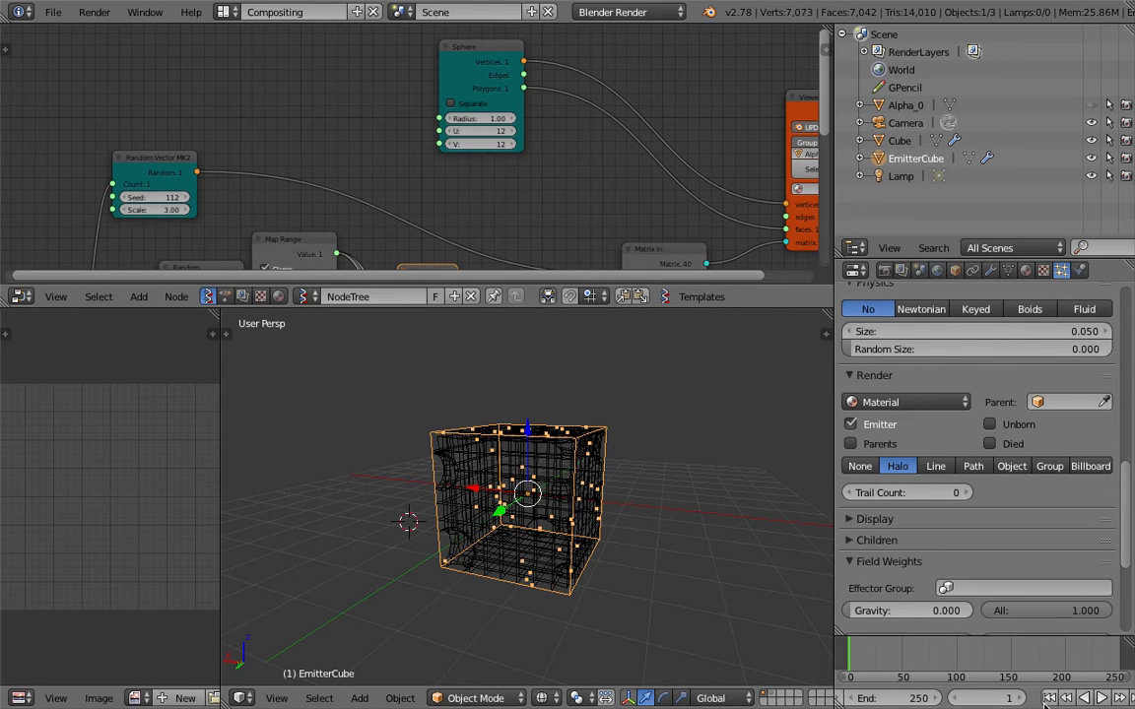
{"action": "left_click", "coordinate": [1101, 698]}
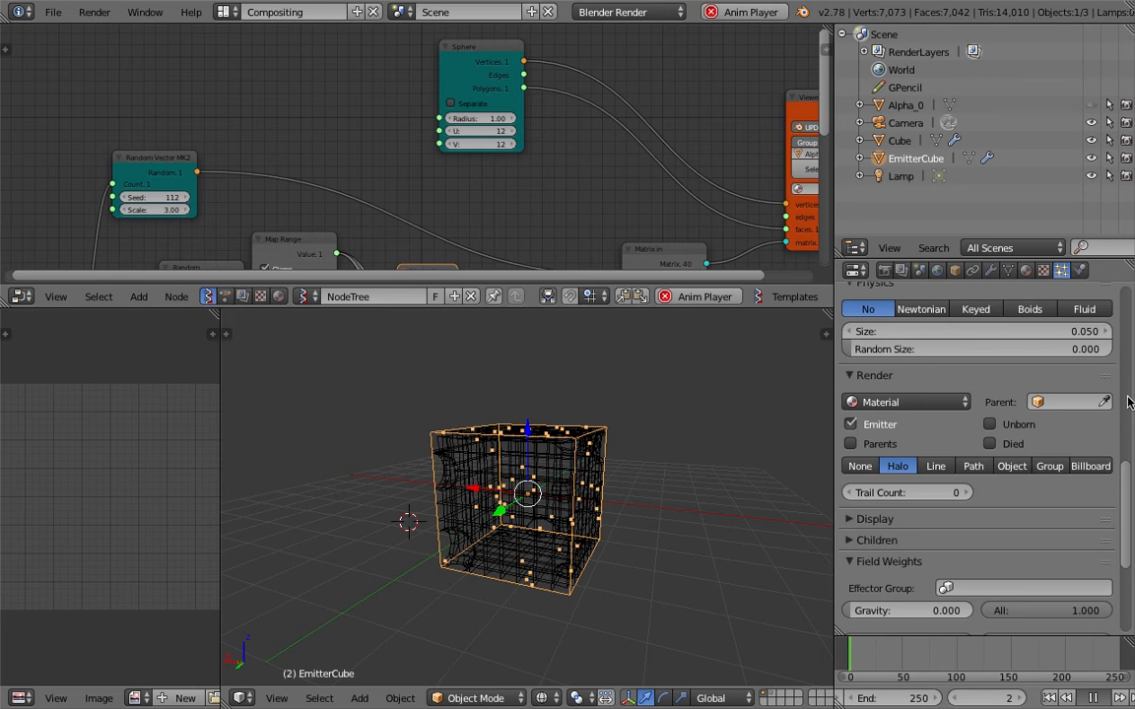
{"action": "key", "text": "Escape"}
Set the lifetime of EmitterCube's particles to 250 frames.
{"action": "scroll", "coordinate": [985, 443], "scroll_direction": "up", "scroll_amount": 10}
{"action": "left_click", "coordinate": [1057, 463]}
{"action": "left_click", "coordinate": [1061, 488]}
{"action": "left_click", "coordinate": [1061, 489]}
{"action": "type", "text": "250"}
{"action": "key", "text": "Return"}
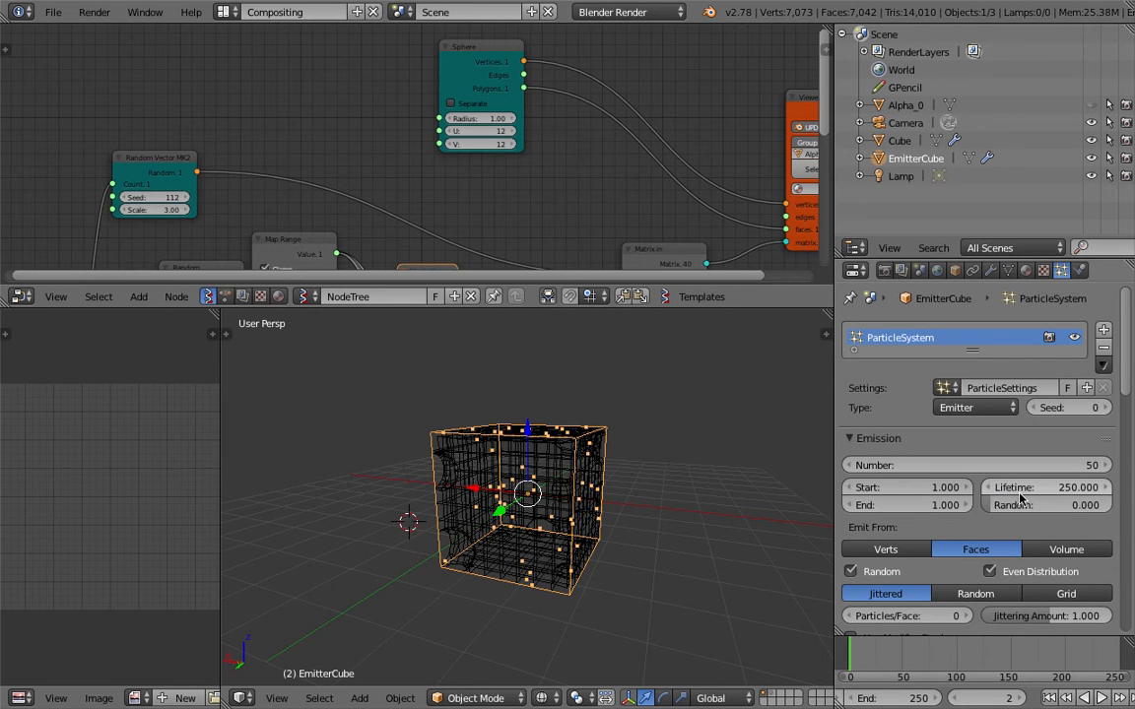
Merge the image editor and the 3D viewport into one area and make it a 3D View.
{"action": "middle_click_drag", "start_coordinate": [630, 463], "coordinate": [588, 473]}
{"action": "left_click_drag", "start_coordinate": [214, 314], "coordinate": [386, 385]}
{"action": "left_click", "coordinate": [19, 697]}
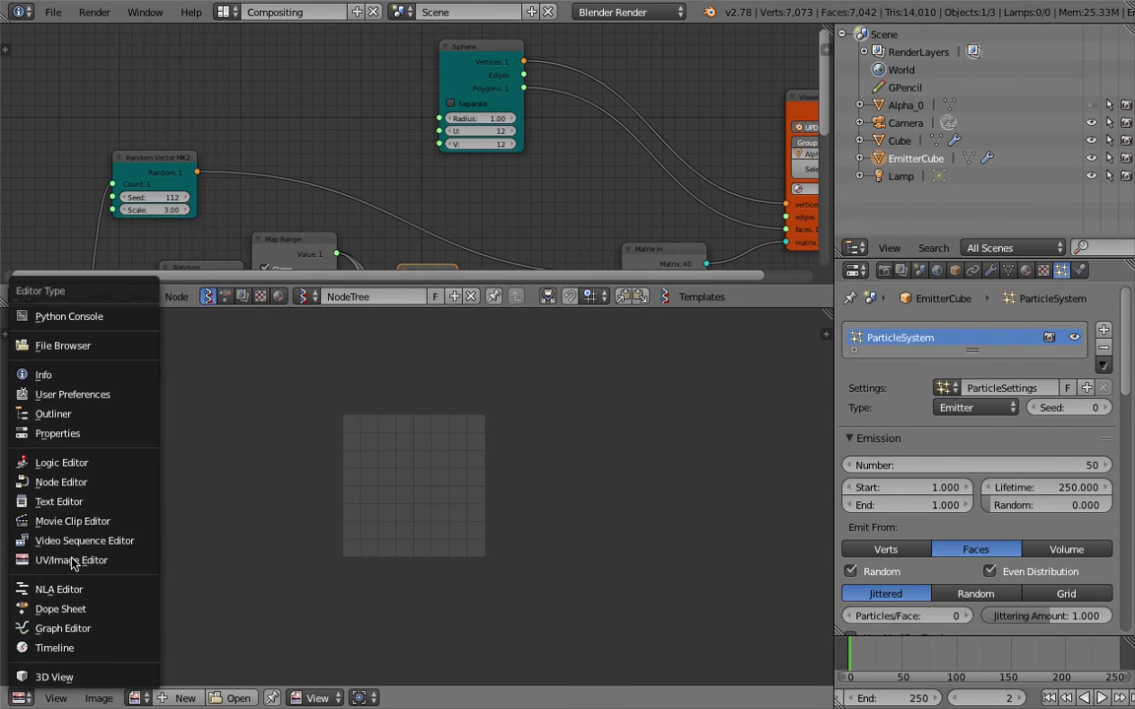
{"action": "left_click", "coordinate": [78, 677]}
Display the merged 3D viewport in wireframe shading and save the scene with Save As.
{"action": "key", "text": "ctrl+s"}
{"action": "middle_click_drag", "start_coordinate": [398, 463], "coordinate": [417, 424]}
{"action": "left_click", "coordinate": [385, 443]}
{"action": "scroll", "coordinate": [418, 424], "scroll_direction": "down", "scroll_amount": 3}
{"action": "key", "text": "z"}
{"action": "left_click", "coordinate": [55, 13]}
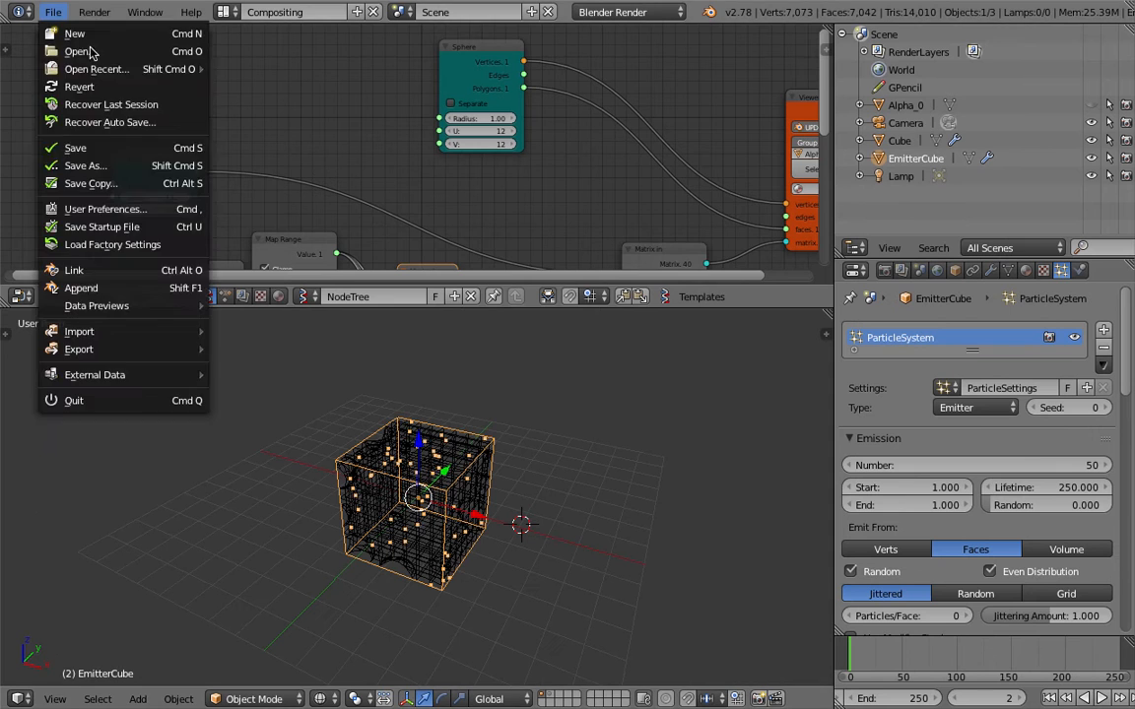
{"action": "left_click", "coordinate": [149, 165]}
{"action": "left_click", "coordinate": [1002, 76]}
{"action": "left_click", "coordinate": [1030, 59]}
Enlarge the node editor and add a Sverchok Particles node above the 40 integer node.
{"action": "scroll", "coordinate": [473, 175], "scroll_direction": "down", "scroll_amount": 3}
{"action": "middle_click_drag", "start_coordinate": [394, 197], "coordinate": [447, 112]}
{"action": "left_click_drag", "start_coordinate": [441, 310], "coordinate": [414, 467]}
{"action": "key", "text": "alt+space"}
{"action": "type", "text": "objec"}
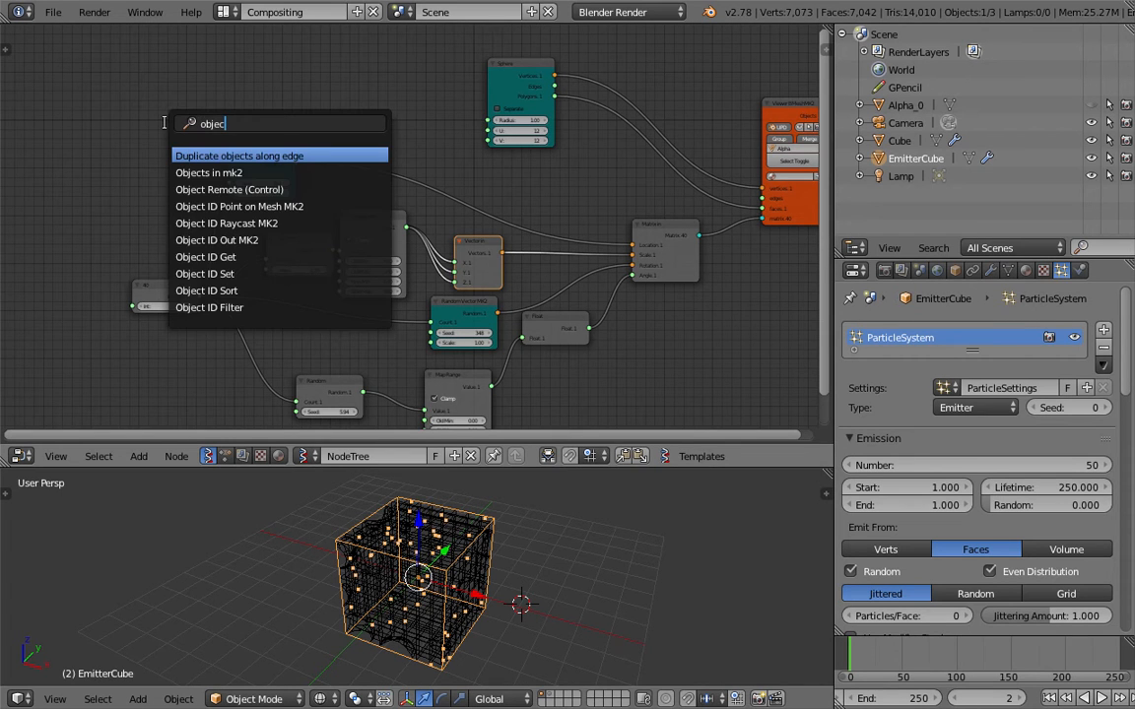
{"action": "type", "text": "t"}
{"action": "key", "text": "ctrl+BackSpace"}
{"action": "type", "text": "part"}
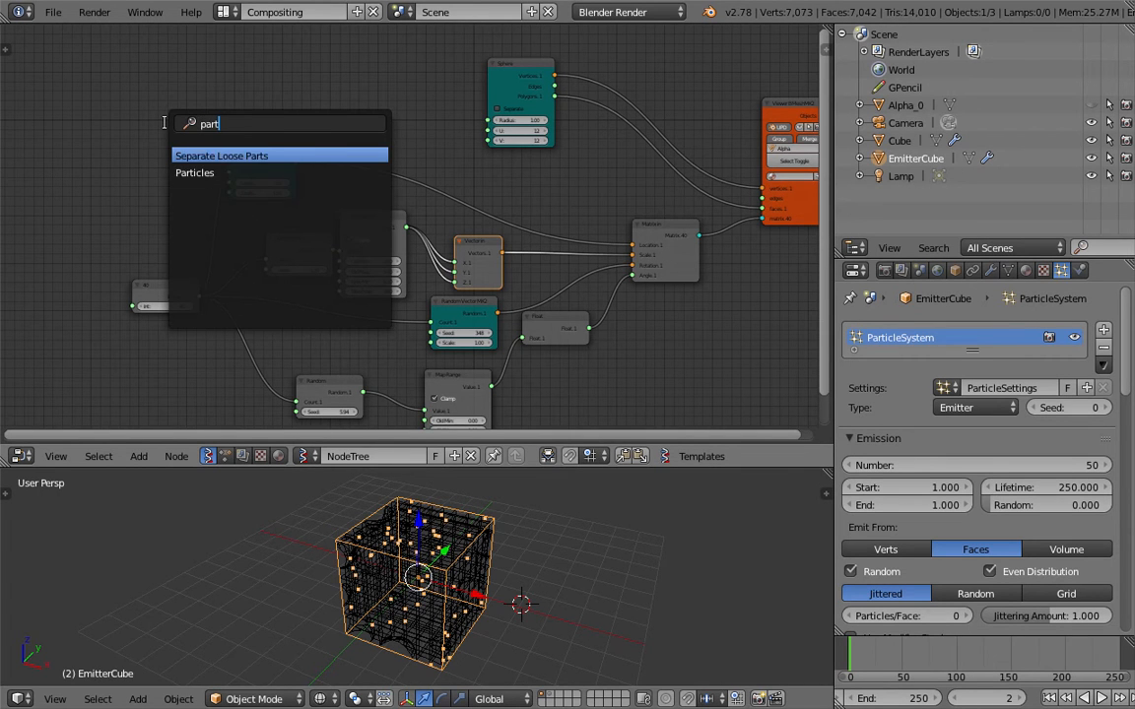
{"action": "key", "text": "Down"}
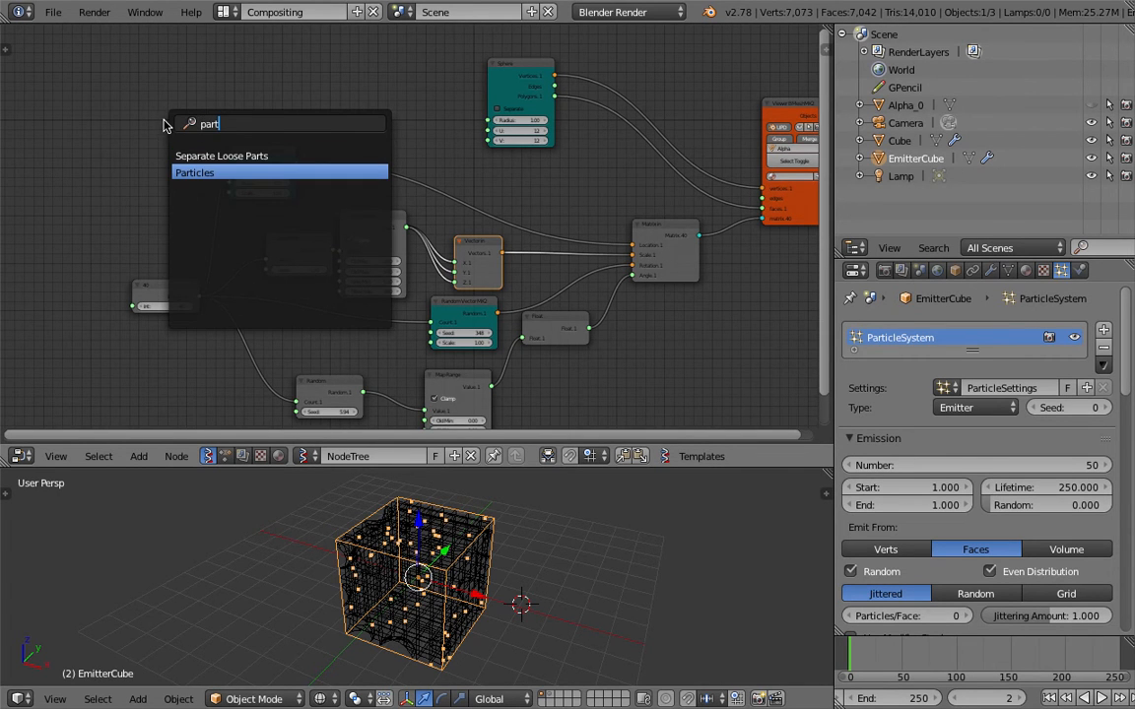
{"action": "key", "text": "Return"}
{"action": "left_click", "coordinate": [130, 106]}
Add an Objects in mk2 node beside the Particles node and load the selected EmitterCube into it.
{"action": "middle_click_drag", "start_coordinate": [119, 138], "coordinate": [230, 152]}
{"action": "scroll", "coordinate": [271, 156], "scroll_direction": "up", "scroll_amount": 2}
{"action": "key", "text": "shift+a"}
{"action": "left_click", "coordinate": [235, 152]}
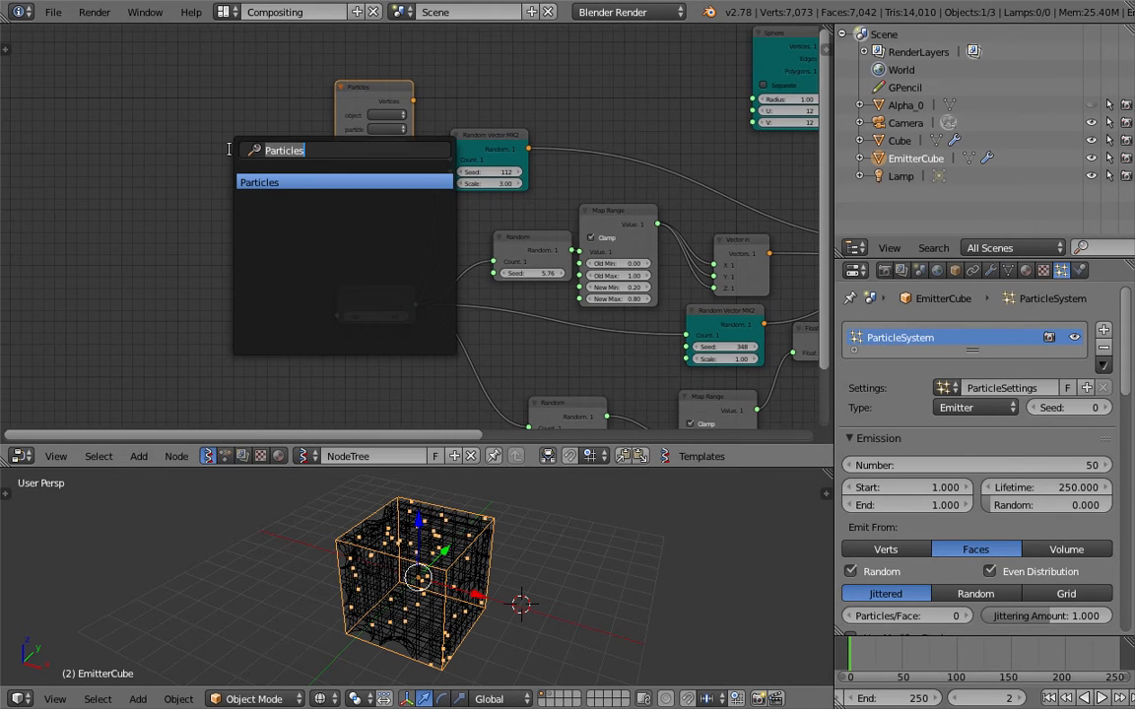
{"action": "type", "text": "objec"}
{"action": "key", "text": "Down"}
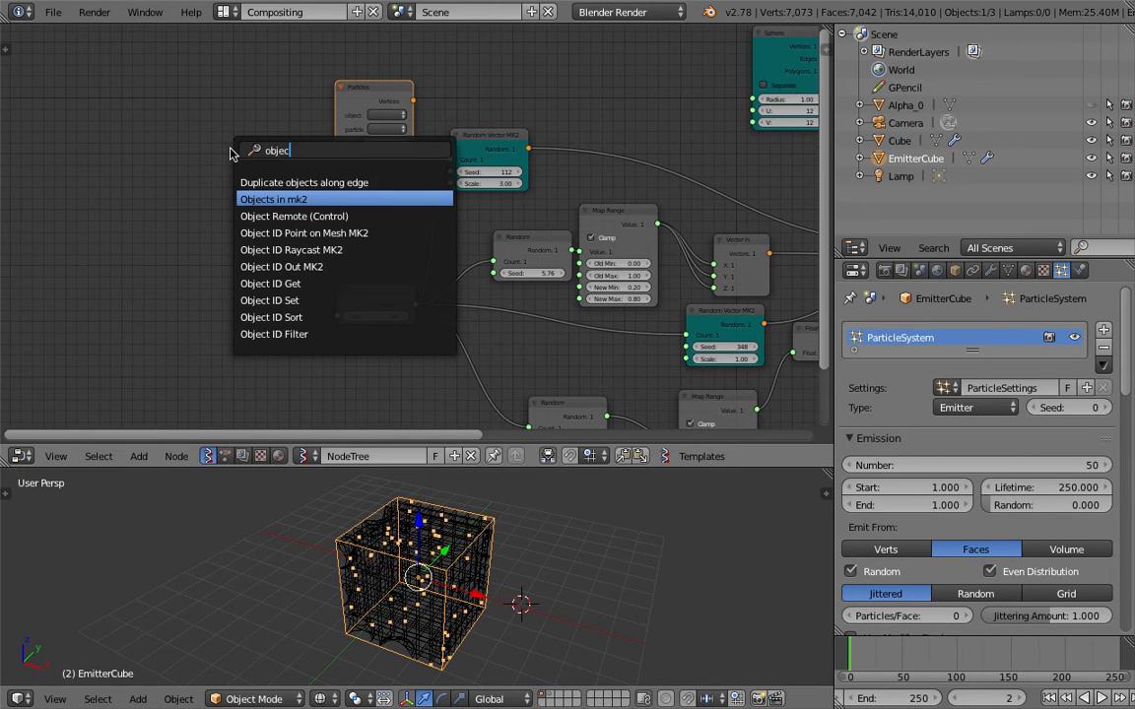
{"action": "key", "text": "Return"}
{"action": "left_click", "coordinate": [172, 158]}
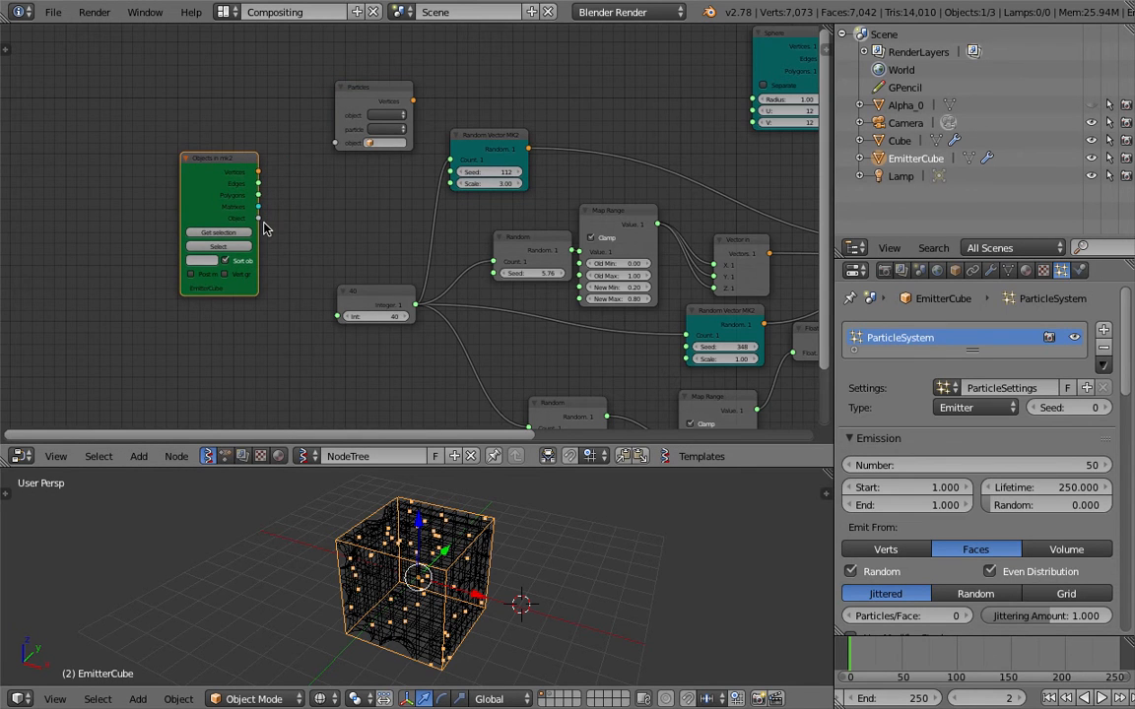
Widen the Objects in mk2 and Particles nodes and link the Object output to the Particles node's Object input.
{"action": "scroll", "coordinate": [264, 228], "scroll_direction": "up", "scroll_amount": 1}
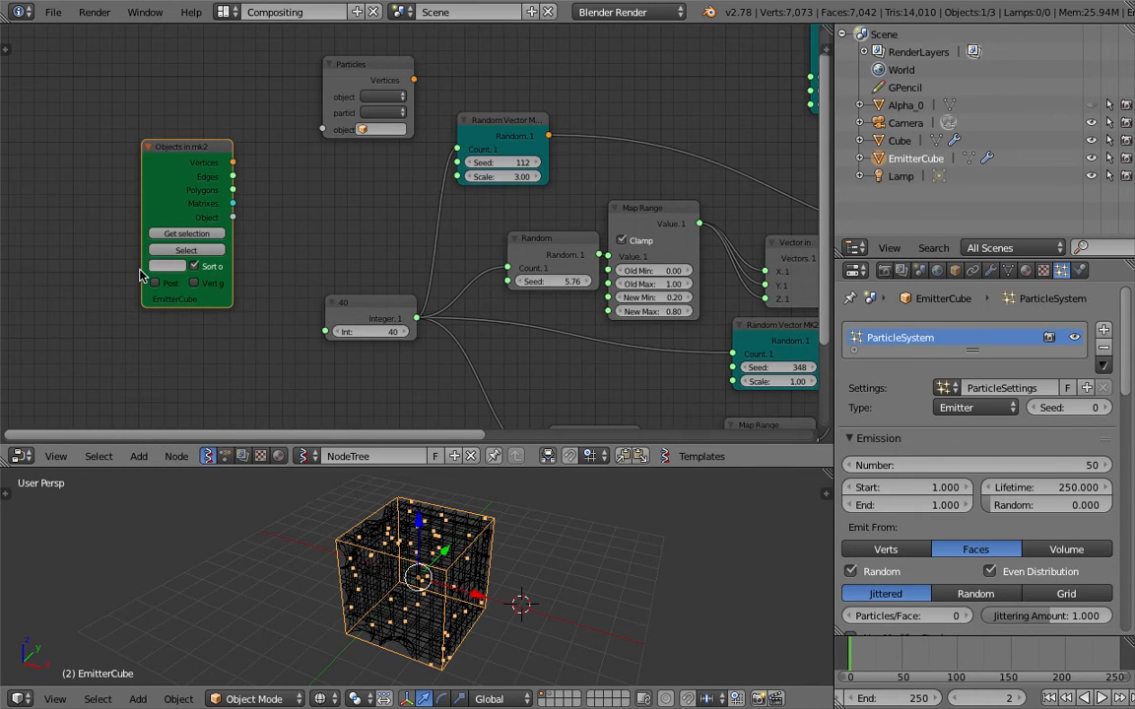
{"action": "left_click_drag", "start_coordinate": [143, 264], "coordinate": [86, 264]}
{"action": "left_click_drag", "start_coordinate": [233, 216], "coordinate": [320, 176]}
{"action": "left_click_drag", "start_coordinate": [399, 110], "coordinate": [246, 75]}
Link the Particles node's Vertices output to the Location input of the Matrix in node, replacing the Random Vector link.
{"action": "middle_click_drag", "start_coordinate": [378, 125], "coordinate": [181, 117]}
{"action": "scroll", "coordinate": [237, 109], "scroll_direction": "down", "scroll_amount": 1}
{"action": "left_click_drag", "start_coordinate": [234, 84], "coordinate": [780, 244]}
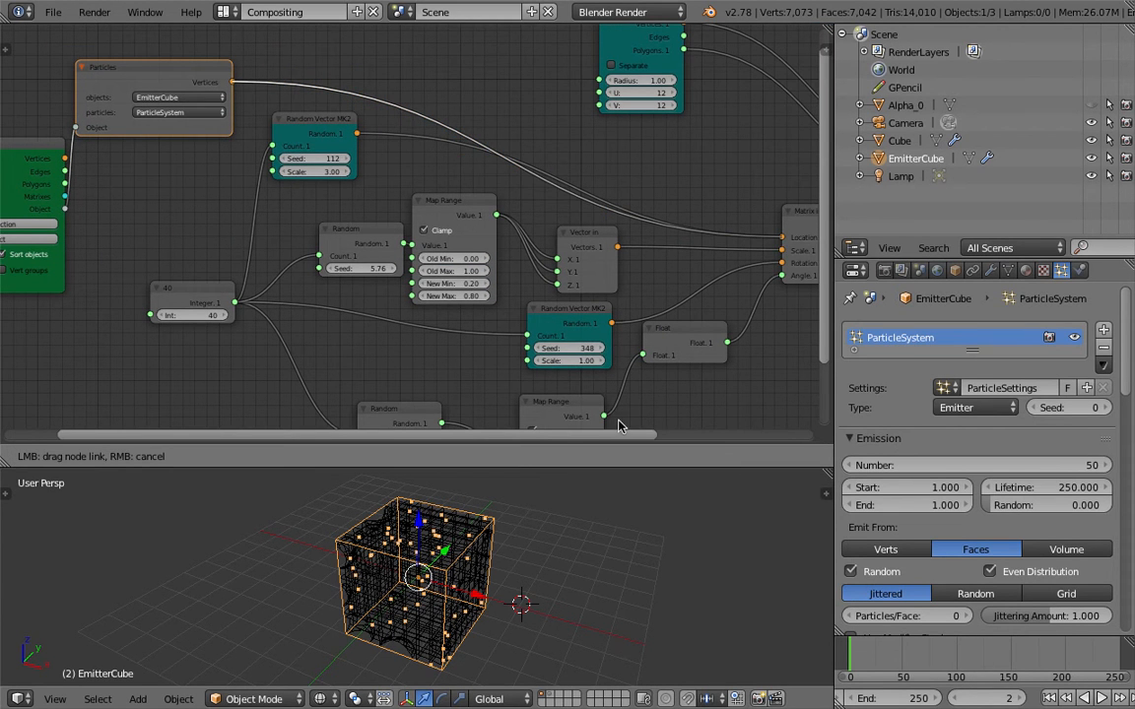
{"action": "left_click_drag", "start_coordinate": [779, 244], "coordinate": [781, 250]}
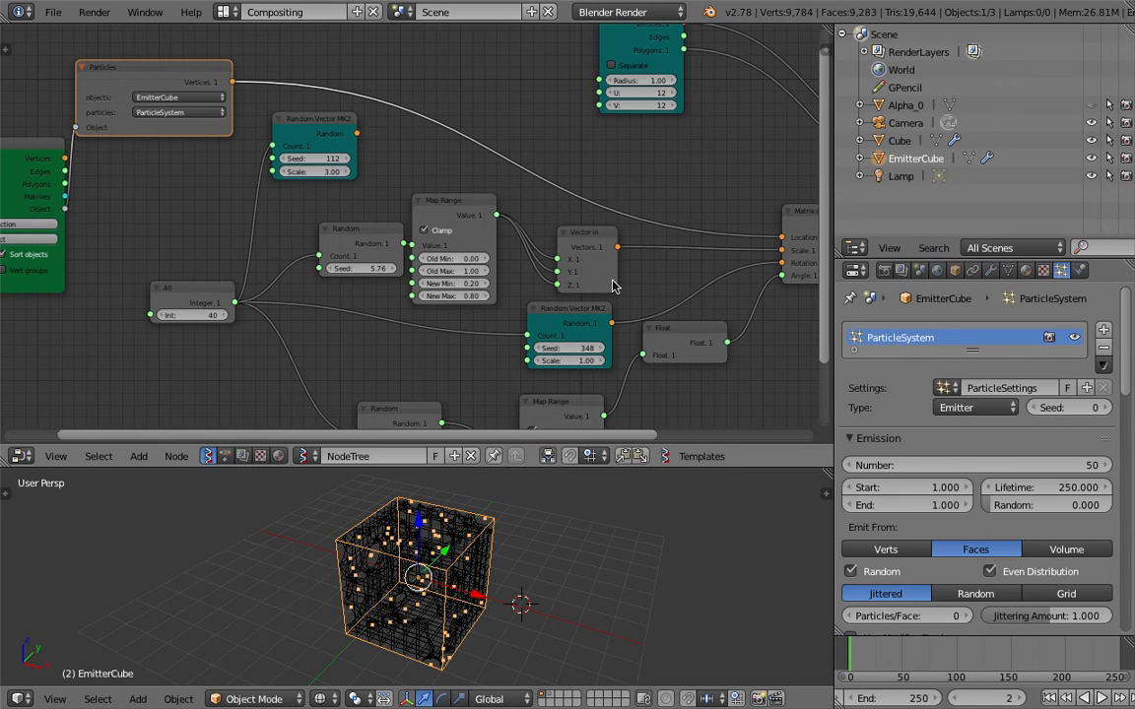
Inspect the particle-driven cuts in the cube from several angles and zoom levels, toggling the viewport shading.
{"action": "middle_click_drag", "start_coordinate": [424, 539], "coordinate": [490, 525]}
{"action": "key", "text": "z"}
{"action": "key", "text": "z"}
{"action": "key", "text": "z"}
{"action": "key", "text": "z"}
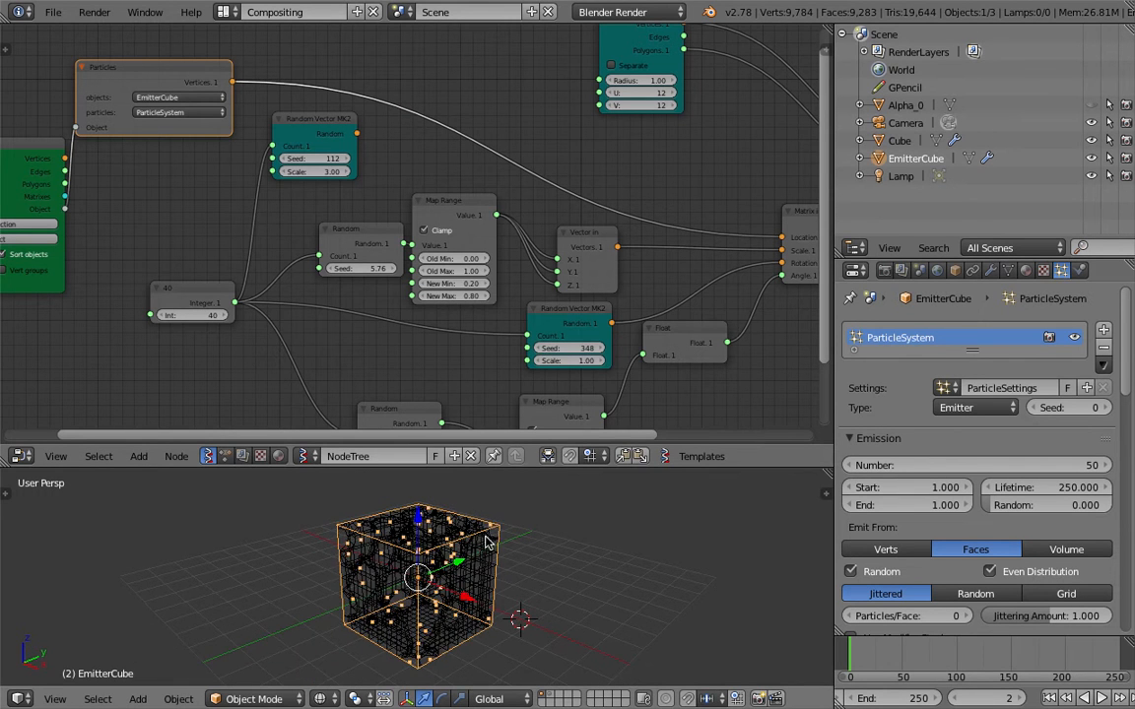
{"action": "scroll", "coordinate": [483, 550], "scroll_direction": "up", "scroll_amount": 4}
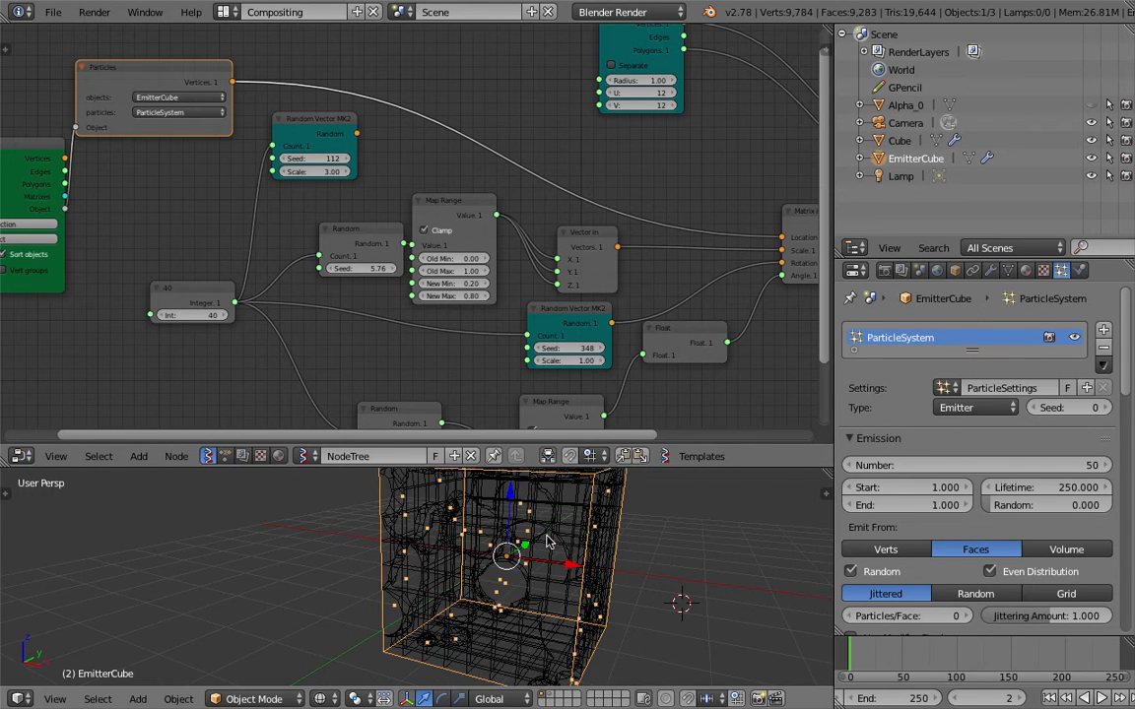
{"action": "middle_click_drag", "start_coordinate": [548, 542], "coordinate": [570, 558]}
{"action": "scroll", "coordinate": [571, 557], "scroll_direction": "down", "scroll_amount": 2}
{"action": "scroll", "coordinate": [511, 412], "scroll_direction": "down", "scroll_amount": 2}
{"action": "scroll", "coordinate": [565, 560], "scroll_direction": "up", "scroll_amount": 1}
Hide EmitterCube in the solid-shaded 3D viewport and save the scene.
{"action": "key", "text": "z"}
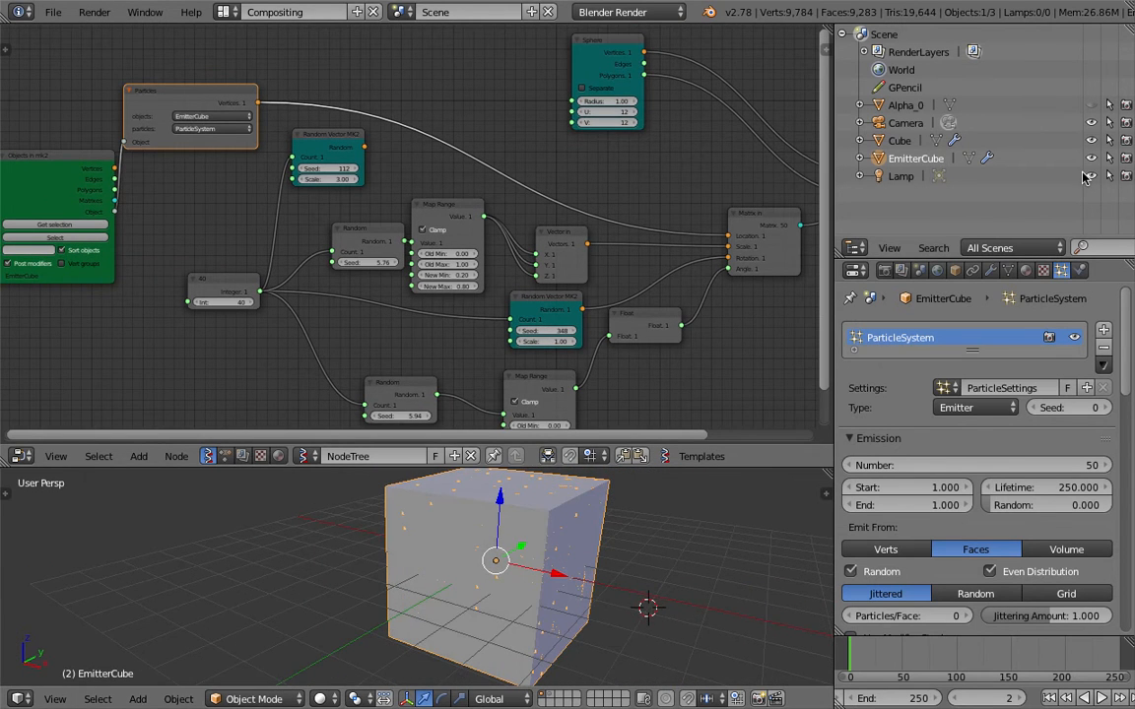
{"action": "left_click", "coordinate": [1091, 159]}
{"action": "middle_click_drag", "start_coordinate": [734, 537], "coordinate": [675, 520]}
{"action": "key", "text": "ctrl+s"}
{"action": "left_click", "coordinate": [674, 520]}
Set the particle system's seed to 4 and step back to frame 1.
{"action": "middle_click_drag", "start_coordinate": [412, 335], "coordinate": [471, 295]}
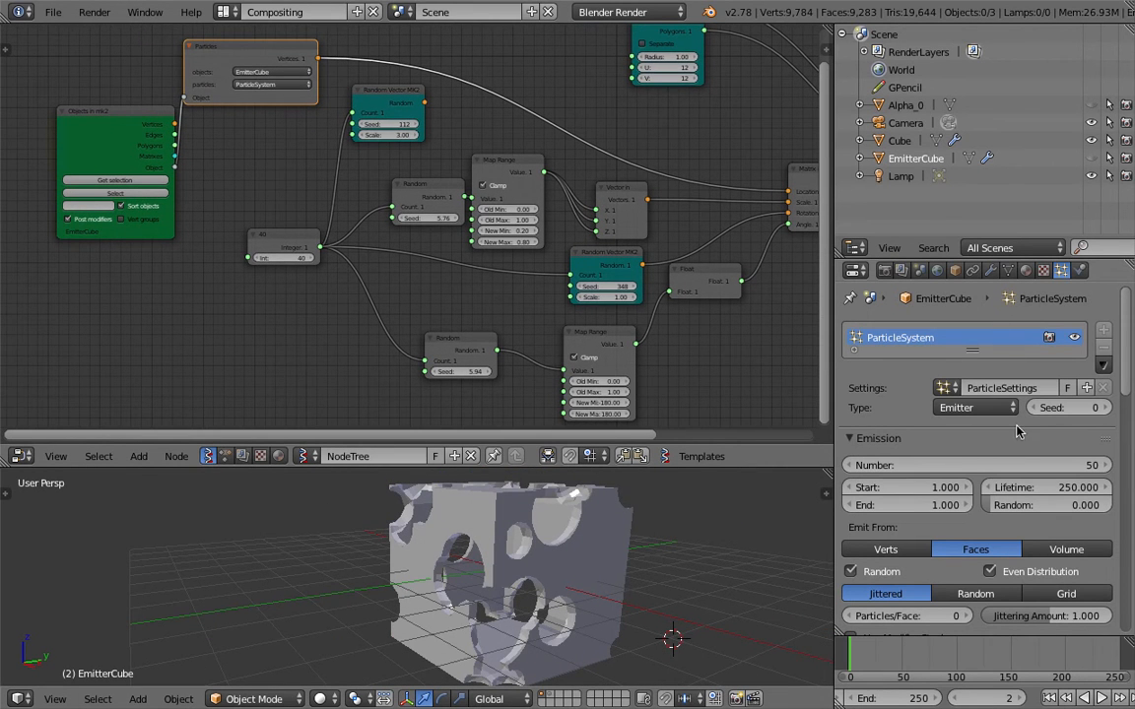
{"action": "left_click", "coordinate": [1105, 407]}
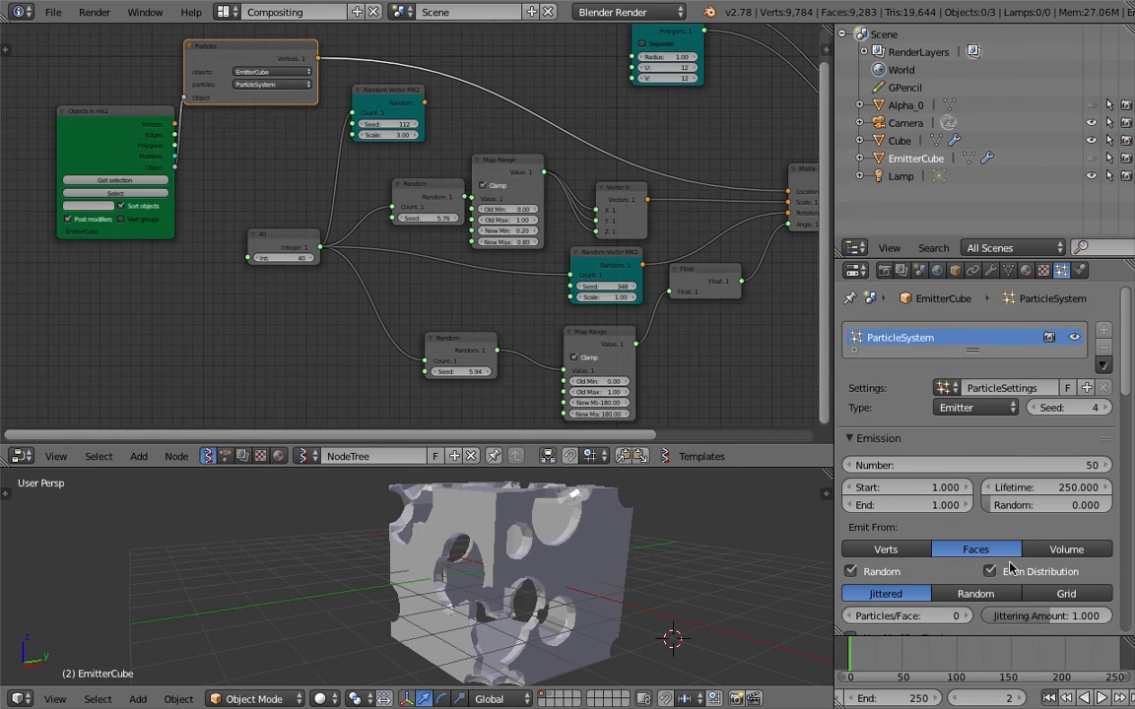
{"action": "key", "text": "Left"}
{"action": "mouse_move", "coordinate": [778, 620]}
{"action": "middle_mouse_down"}
{"action": "mouse_move", "coordinate": [689, 574]}
{"action": "mouse_move", "coordinate": [618, 567]}
{"action": "middle_mouse_up"}
Make EmitterCube visible again and advance to frame 2, leaving the viewport in solid shading.
{"action": "key", "text": "z"}
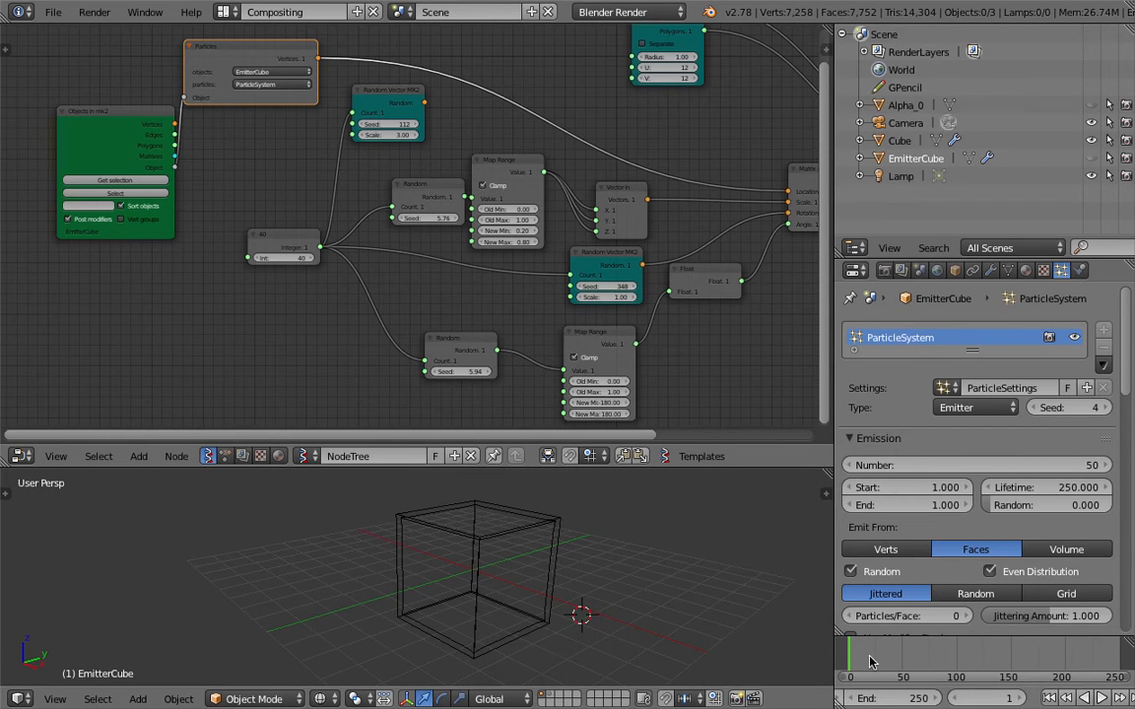
{"action": "scroll", "coordinate": [913, 703], "scroll_direction": "up", "scroll_amount": 2}
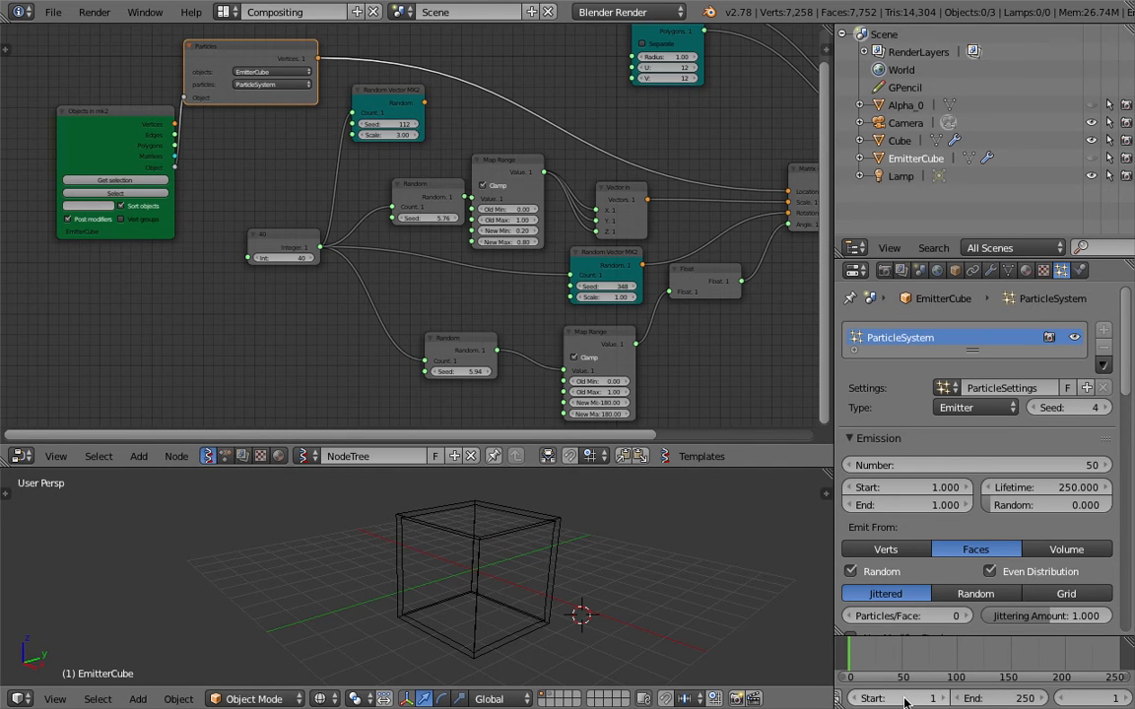
{"action": "scroll", "coordinate": [749, 637], "scroll_direction": "down", "scroll_amount": 2}
{"action": "scroll", "coordinate": [985, 699], "scroll_direction": "down", "scroll_amount": 2}
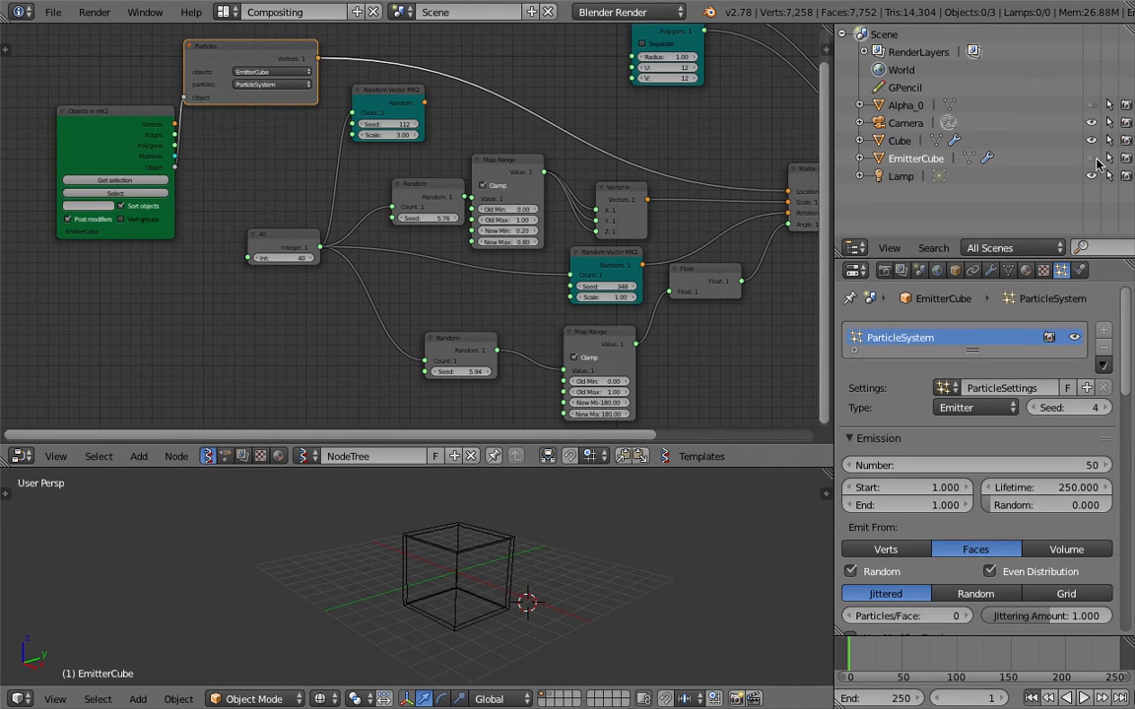
{"action": "left_click", "coordinate": [1090, 161]}
{"action": "key", "text": "Right"}
{"action": "scroll", "coordinate": [618, 593], "scroll_direction": "up", "scroll_amount": 4}
{"action": "key", "text": "z"}
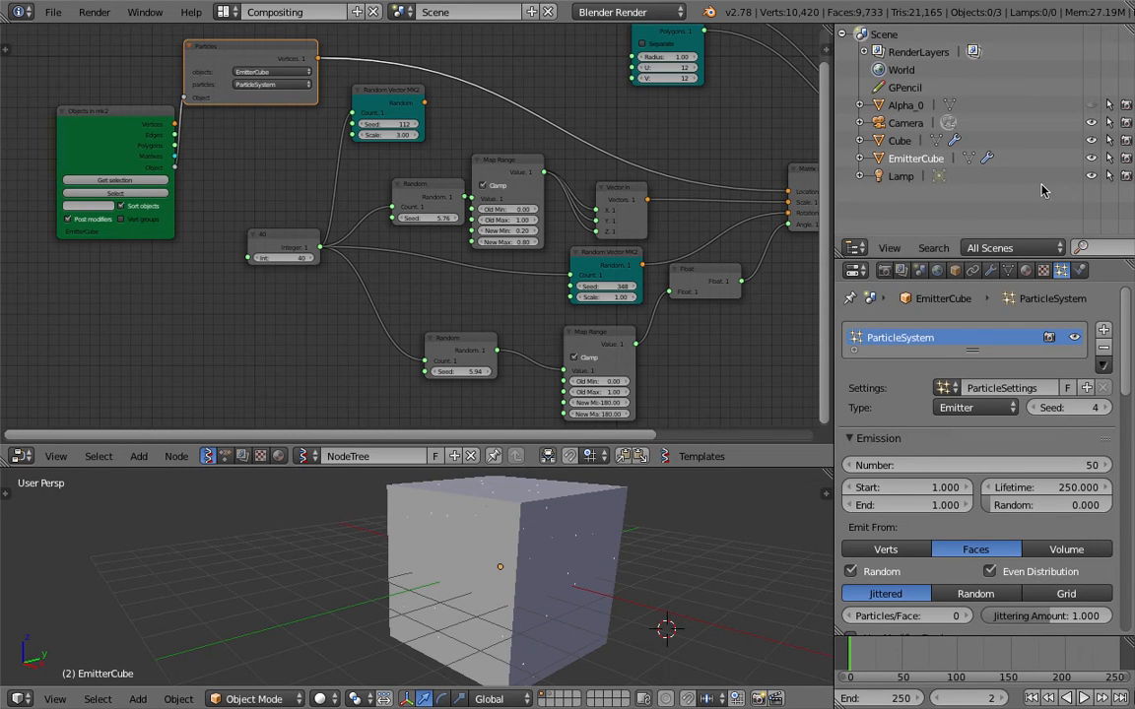
Turn off Emitter in the particle system's render settings, expanding its display and children options.
{"action": "left_click", "coordinate": [957, 271]}
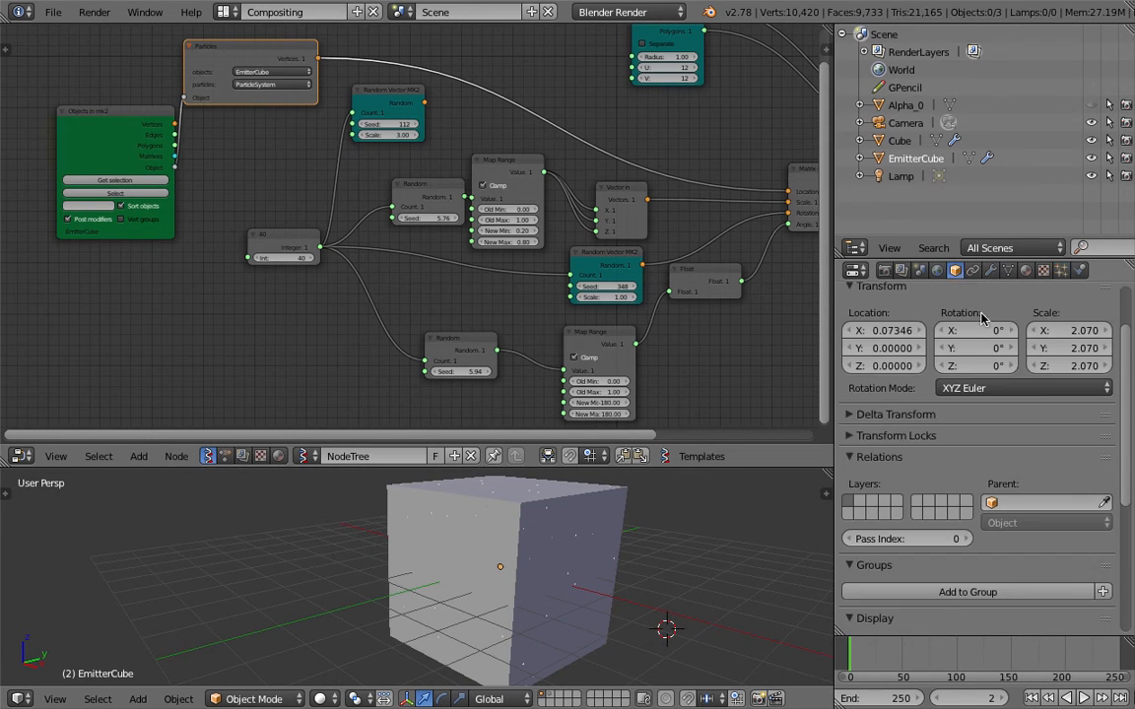
{"action": "left_click", "coordinate": [1060, 271]}
{"action": "scroll", "coordinate": [896, 502], "scroll_direction": "down", "scroll_amount": 15}
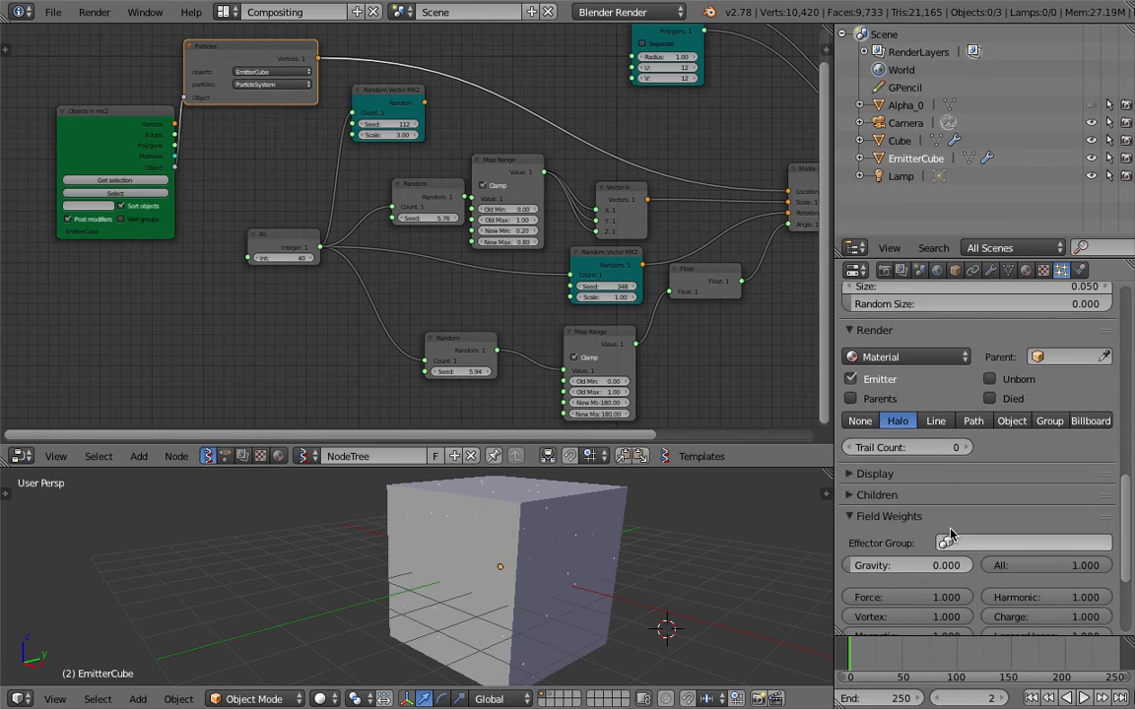
{"action": "left_click", "coordinate": [875, 368]}
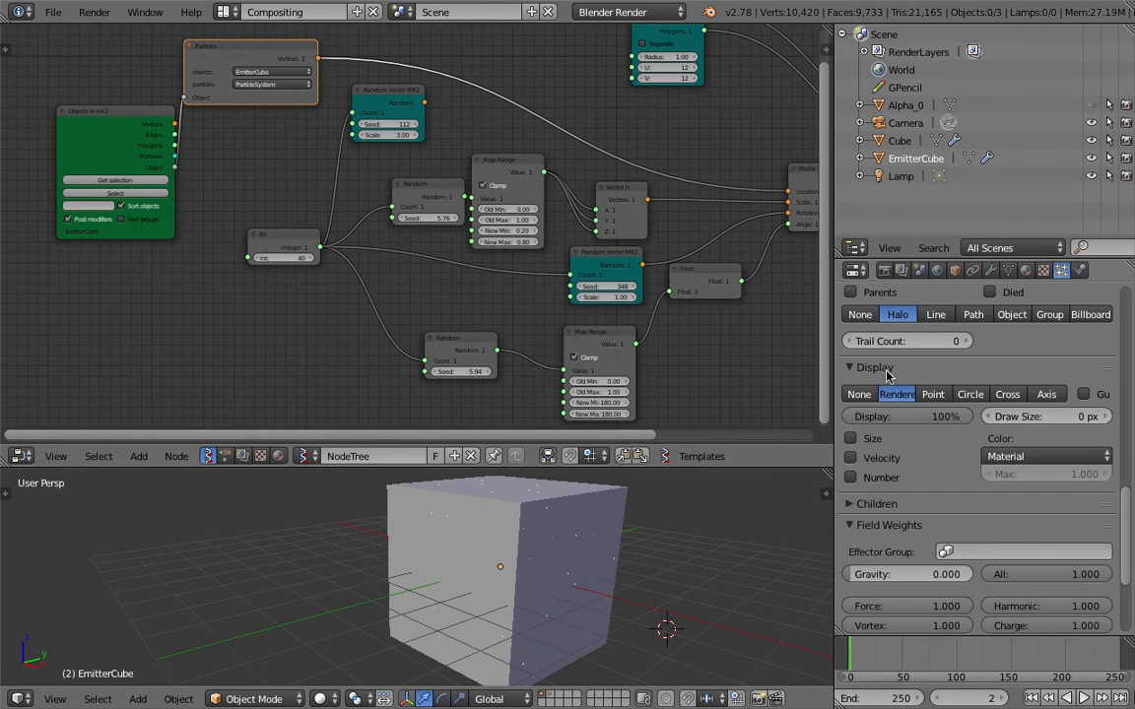
{"action": "left_click", "coordinate": [903, 504]}
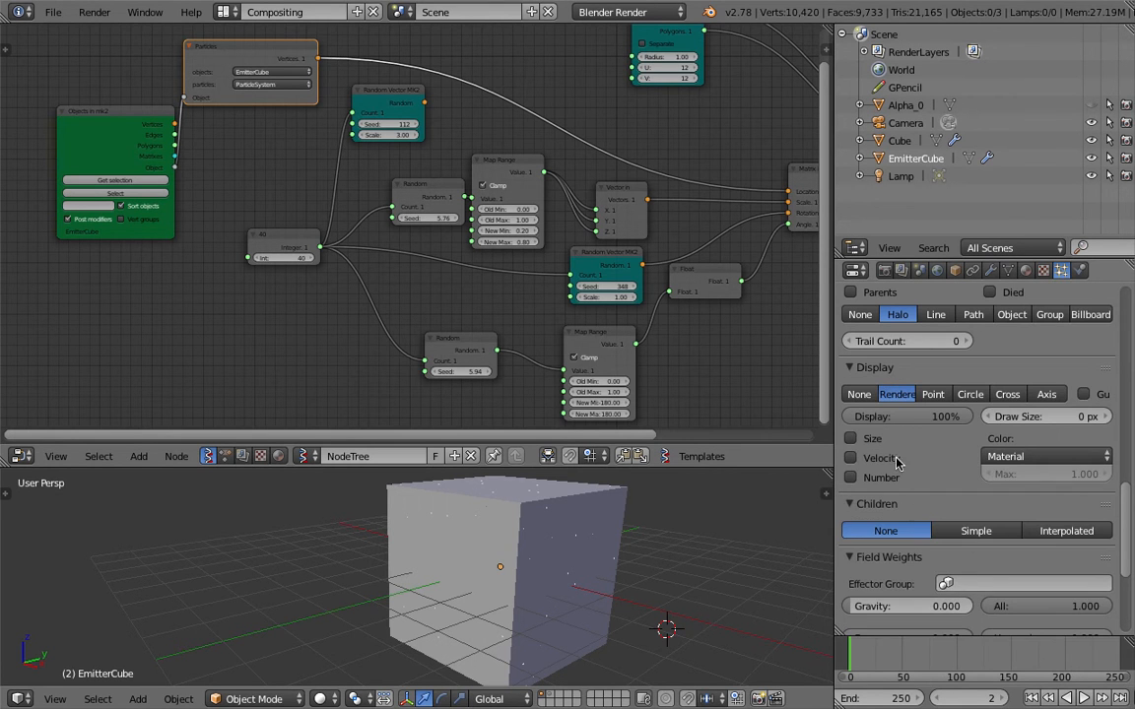
{"action": "scroll", "coordinate": [929, 474], "scroll_direction": "up", "scroll_amount": 3}
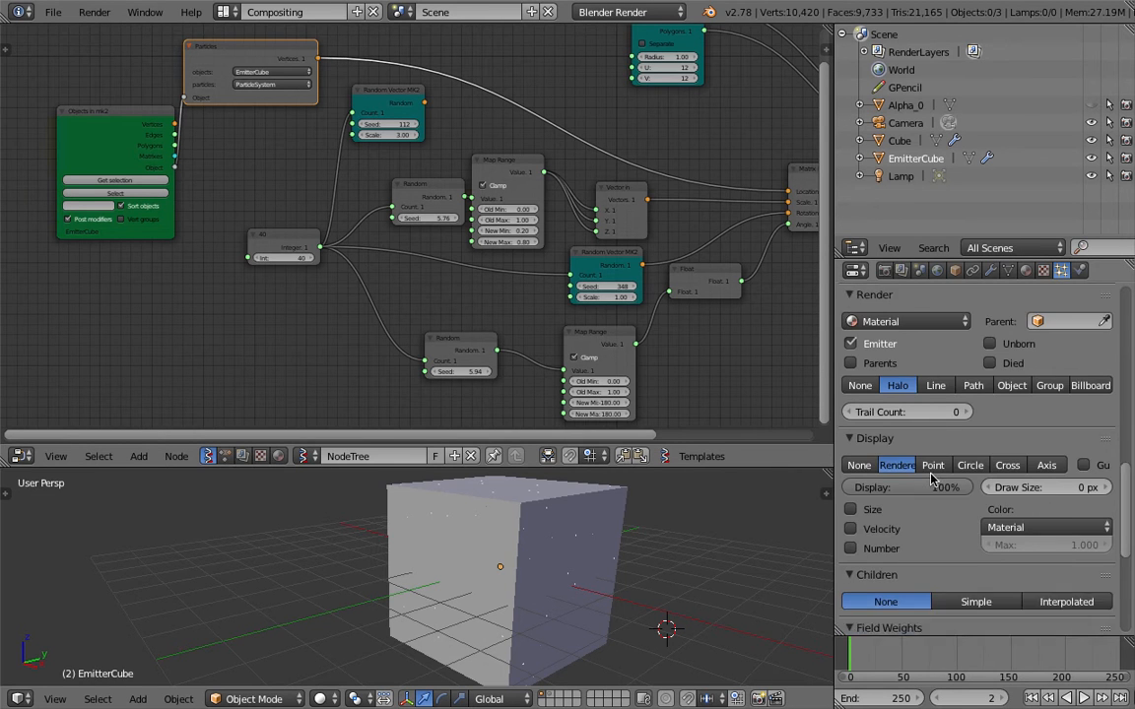
Enlarge the 3D viewport, open its properties sidebar and enable Only Render.
{"action": "left_click_drag", "start_coordinate": [741, 463], "coordinate": [741, 281]}
{"action": "key", "text": "n"}
{"action": "scroll", "coordinate": [756, 384], "scroll_direction": "down", "scroll_amount": 12}
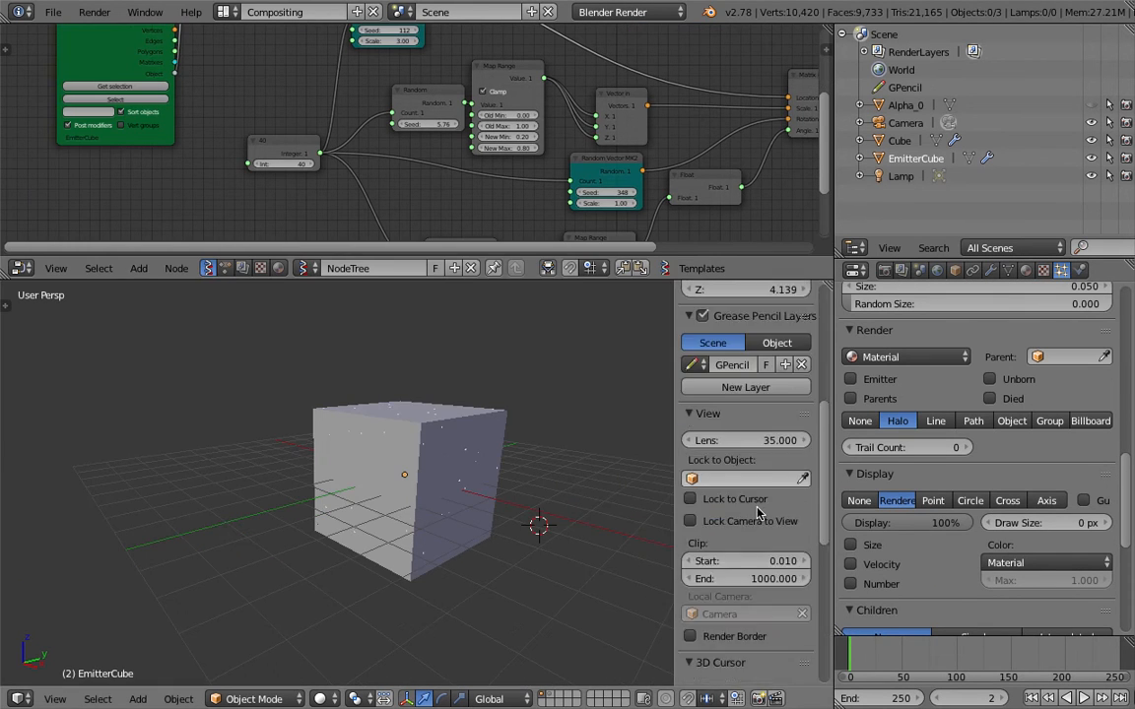
{"action": "left_click", "coordinate": [745, 564]}
Save the scene and check the cut cube from several angles, toggling between solid and wireframe shading.
{"action": "mouse_move", "coordinate": [532, 566]}
{"action": "middle_mouse_down"}
{"action": "mouse_move", "coordinate": [517, 458]}
{"action": "mouse_move", "coordinate": [478, 497]}
{"action": "mouse_move", "coordinate": [273, 473]}
{"action": "mouse_move", "coordinate": [343, 433]}
{"action": "mouse_move", "coordinate": [421, 444]}
{"action": "mouse_move", "coordinate": [487, 420]}
{"action": "mouse_move", "coordinate": [458, 524]}
{"action": "mouse_move", "coordinate": [395, 547]}
{"action": "mouse_move", "coordinate": [372, 481]}
{"action": "mouse_move", "coordinate": [322, 545]}
{"action": "mouse_move", "coordinate": [392, 502]}
{"action": "middle_mouse_up"}
{"action": "scroll", "coordinate": [346, 434], "scroll_direction": "up", "scroll_amount": 4}
{"action": "scroll", "coordinate": [346, 433], "scroll_direction": "down", "scroll_amount": 3}
{"action": "key", "text": "z"}
{"action": "key", "text": "KP_1"}
{"action": "key", "text": "ctrl+s"}
{"action": "left_click", "coordinate": [332, 538]}
{"action": "key", "text": "z"}
{"action": "key", "text": "z"}
{"action": "mouse_move", "coordinate": [625, 499]}
{"action": "middle_mouse_down"}
{"action": "mouse_move", "coordinate": [377, 482]}
{"action": "mouse_move", "coordinate": [427, 473]}
{"action": "middle_mouse_up"}
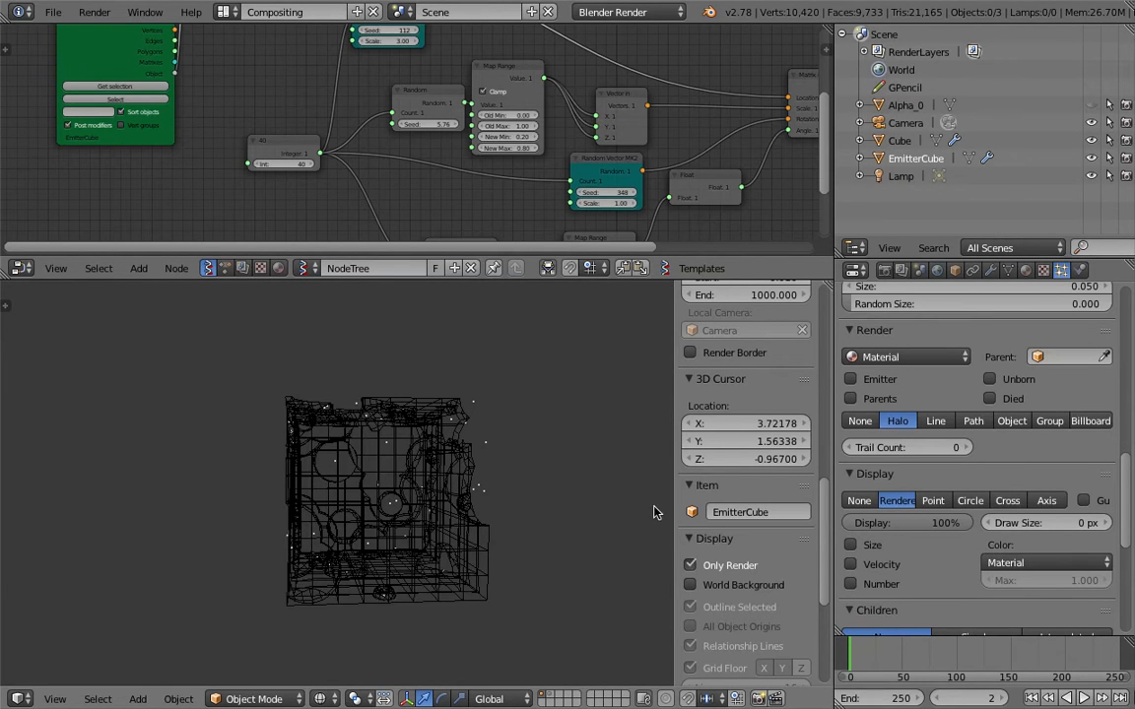
Set EmitterCube's particle system seed to 8.
{"action": "scroll", "coordinate": [1129, 474], "scroll_direction": "up", "scroll_amount": 12}
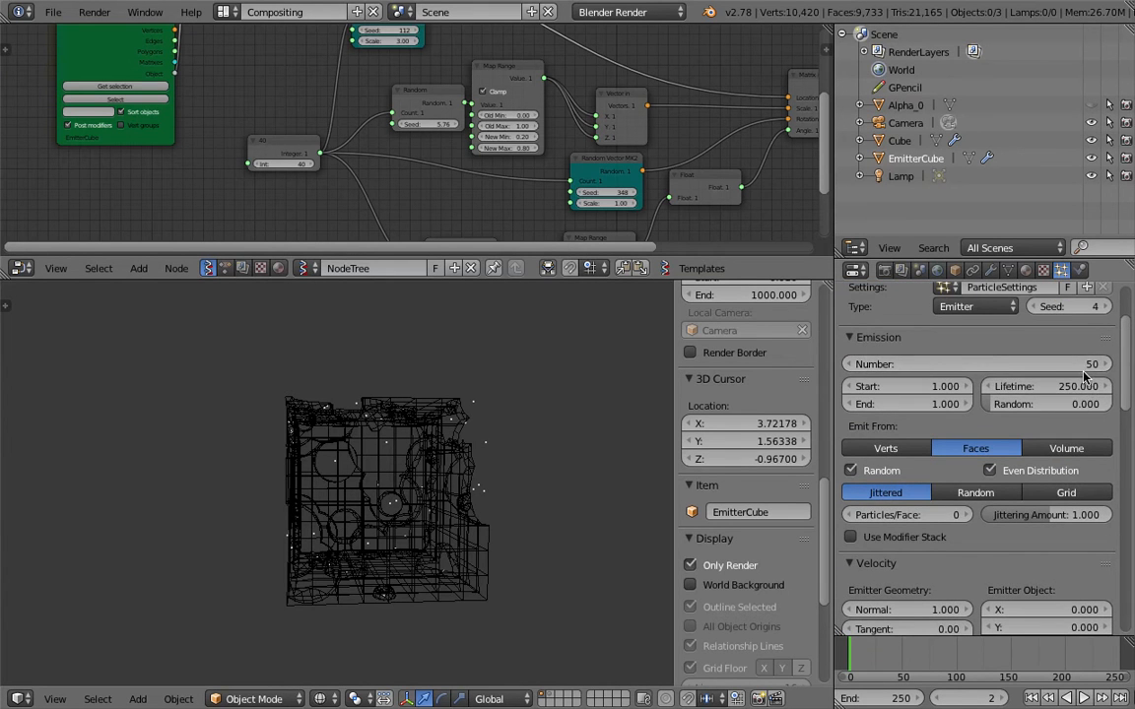
{"action": "scroll", "coordinate": [1085, 377], "scroll_direction": "up", "scroll_amount": 3}
{"action": "left_click", "coordinate": [1103, 407]}
{"action": "left_click", "coordinate": [1103, 408]}
{"action": "middle_click_drag", "start_coordinate": [570, 400], "coordinate": [540, 409]}
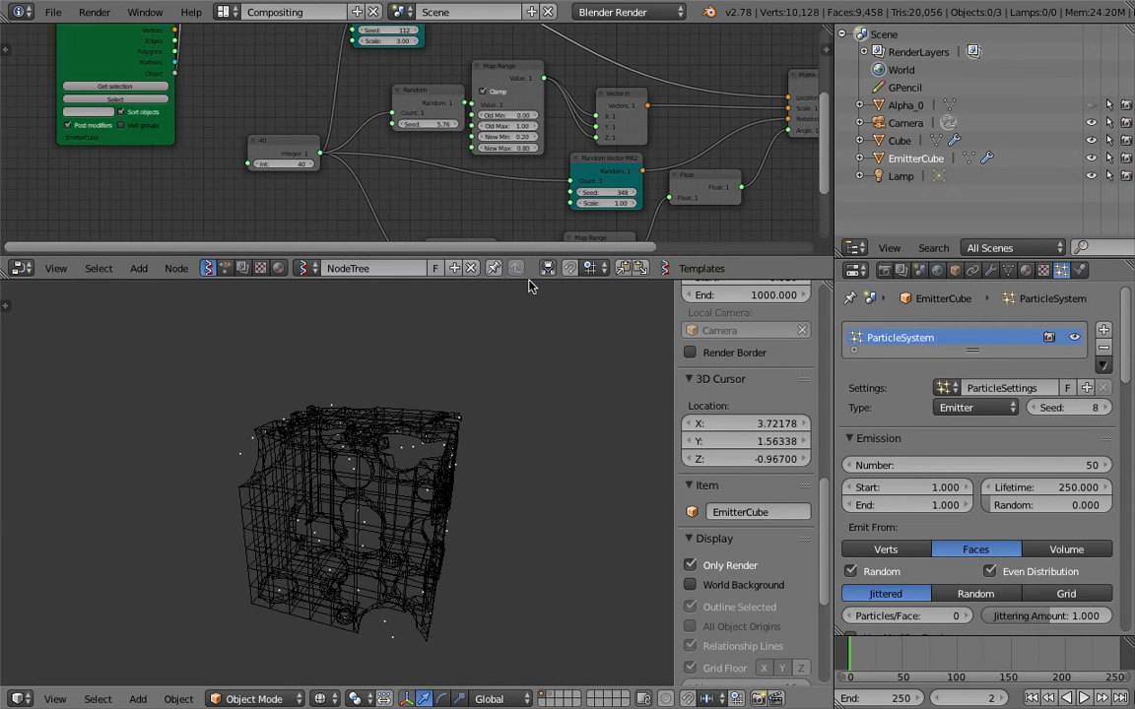
Enlarge the node editor and set the Integer node that feeds the random nodes to 20.
{"action": "left_click_drag", "start_coordinate": [529, 258], "coordinate": [529, 379]}
{"action": "key", "text": "Home"}
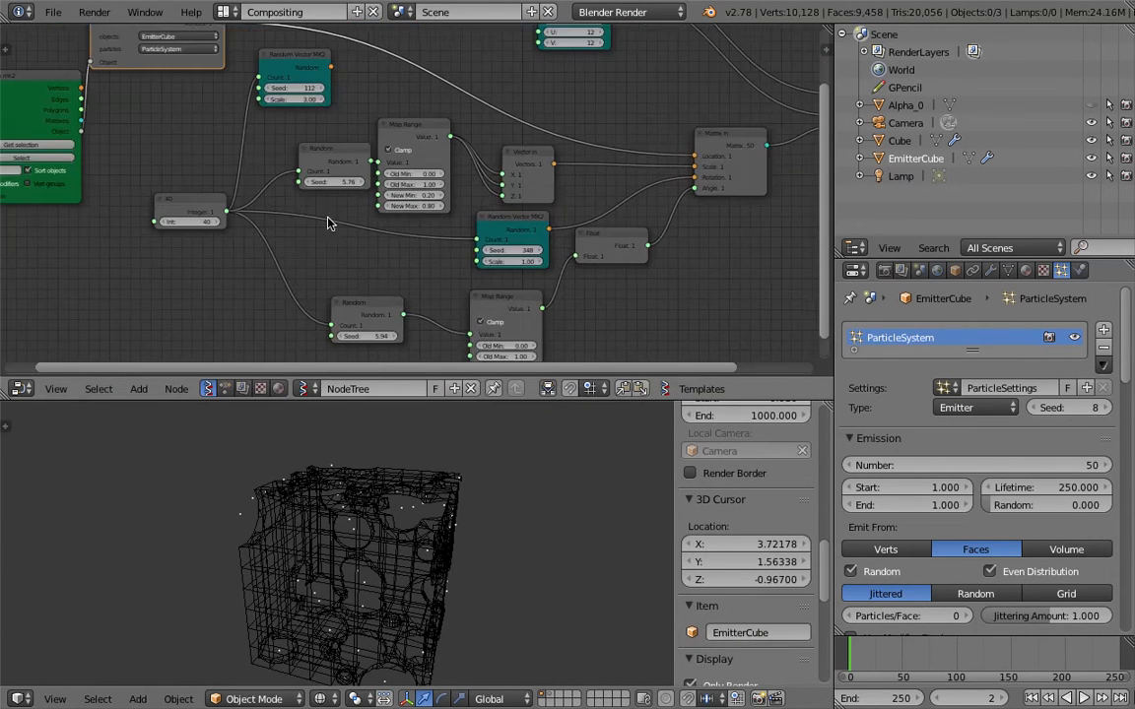
{"action": "scroll", "coordinate": [336, 219], "scroll_direction": "up", "scroll_amount": 2}
{"action": "middle_click_drag", "start_coordinate": [234, 186], "coordinate": [298, 206]}
{"action": "left_click", "coordinate": [270, 242]}
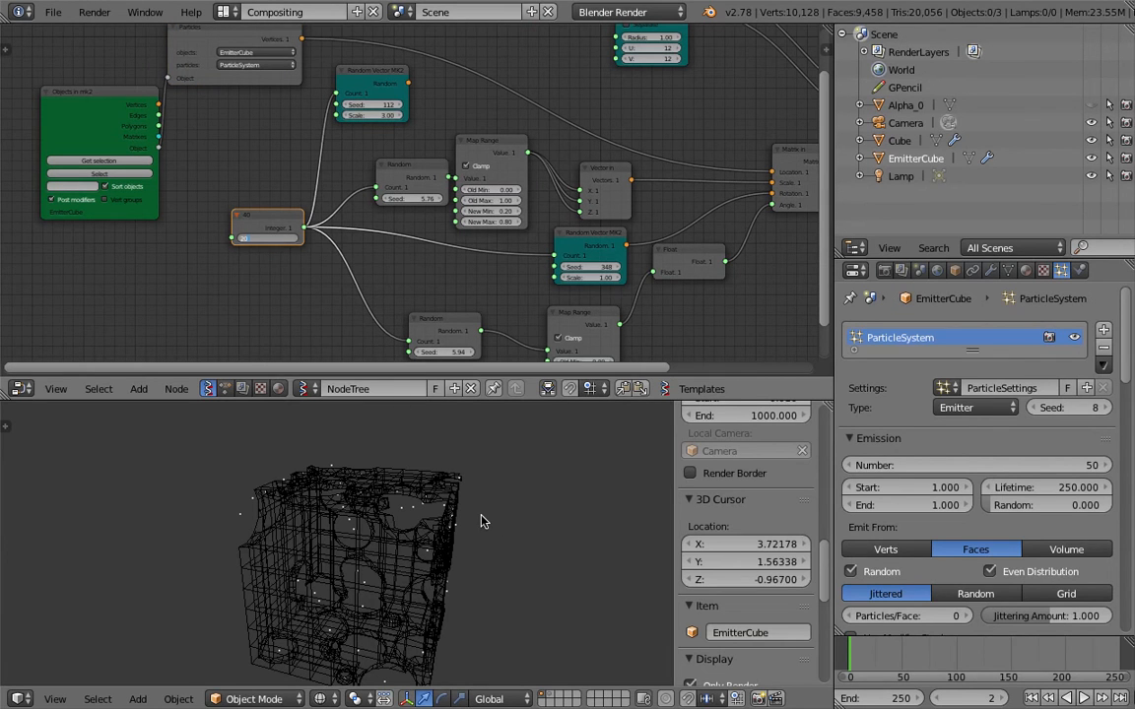
{"action": "key", "text": "Return"}
Switch the viewport to solid shading, save the scene and inspect the holes cut into the cube.
{"action": "key", "text": "z"}
{"action": "middle_click_drag", "start_coordinate": [460, 520], "coordinate": [333, 519]}
{"action": "key", "text": "ctrl+s"}
{"action": "left_click", "coordinate": [333, 513]}
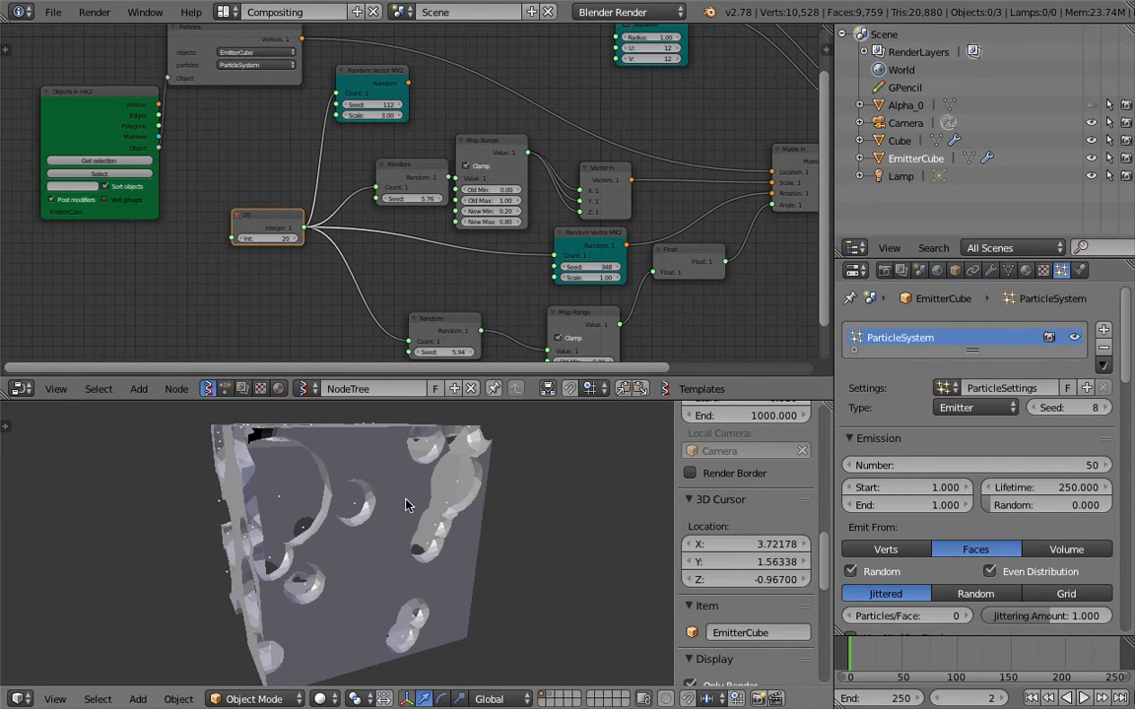
{"action": "middle_click_drag", "start_coordinate": [398, 500], "coordinate": [338, 520]}
{"action": "middle_click_drag", "start_coordinate": [467, 504], "coordinate": [412, 544]}
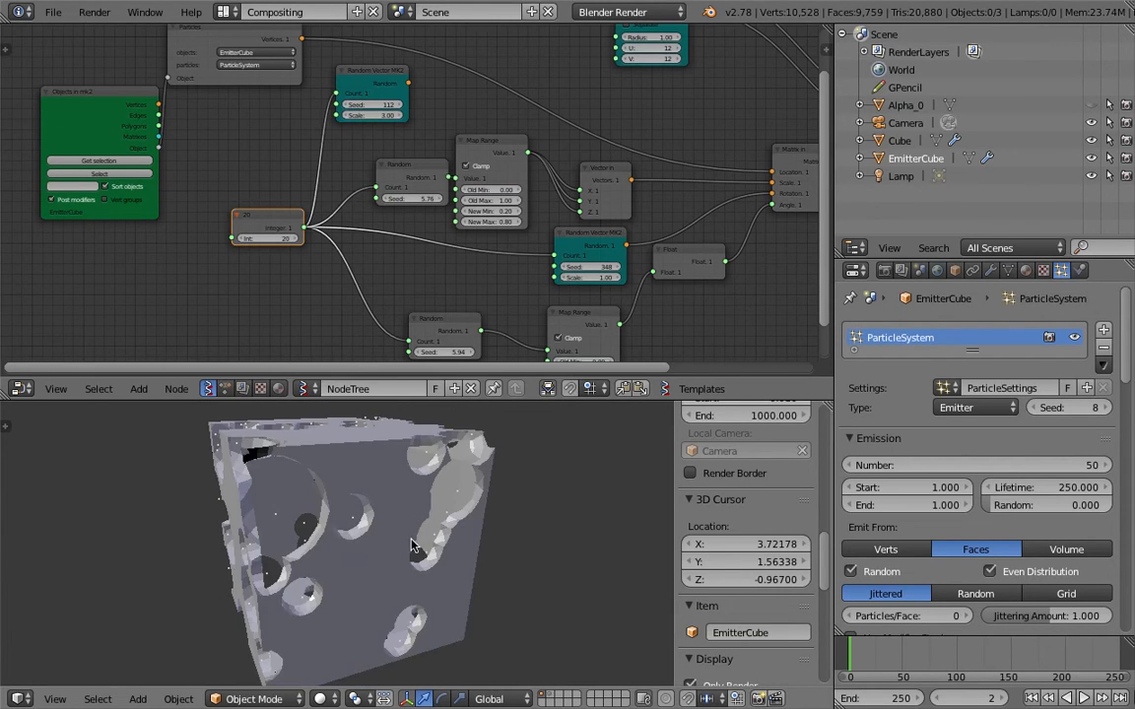
{"action": "middle_click_drag", "start_coordinate": [410, 494], "coordinate": [580, 470]}
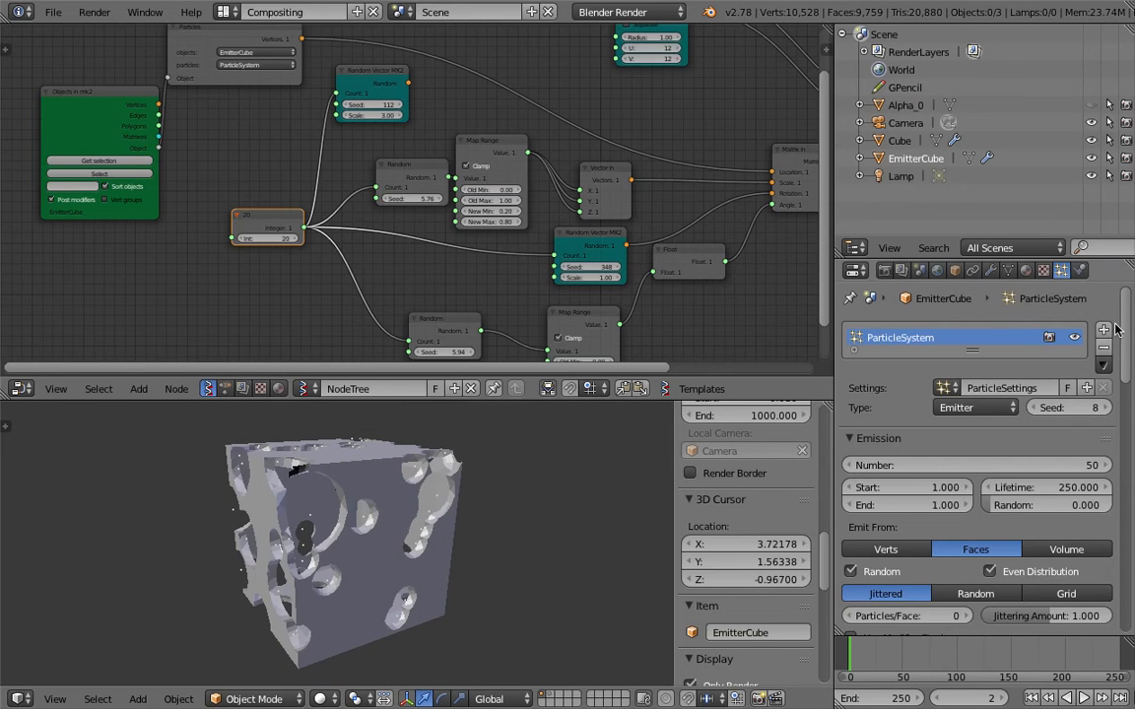
Distribute the particles over the faces as a Grid with resolution 4 and advance to frame 3.
{"action": "scroll", "coordinate": [1116, 329], "scroll_direction": "down", "scroll_amount": 4}
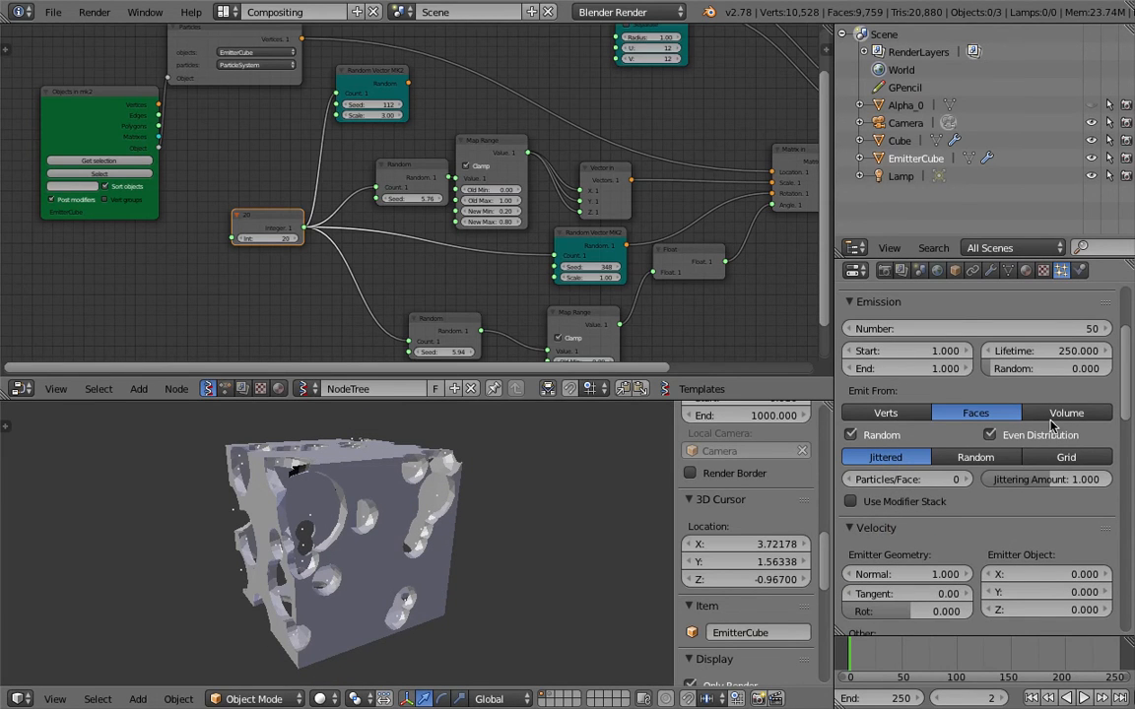
{"action": "left_click", "coordinate": [1052, 457]}
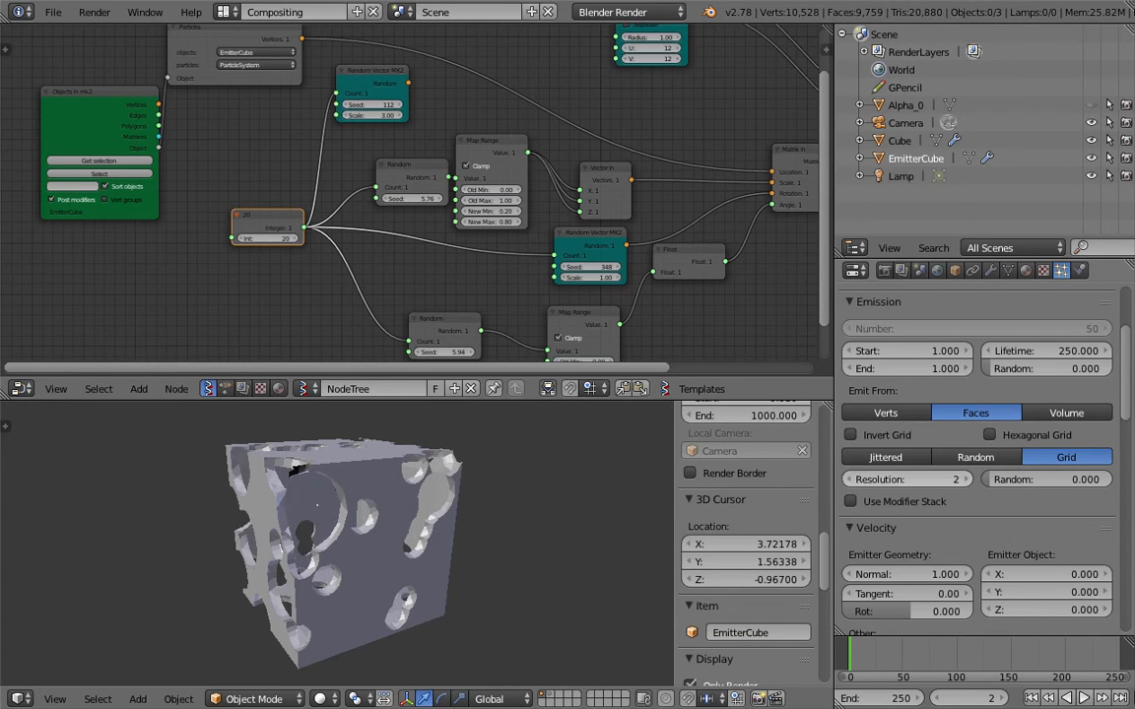
{"action": "key", "text": "Return"}
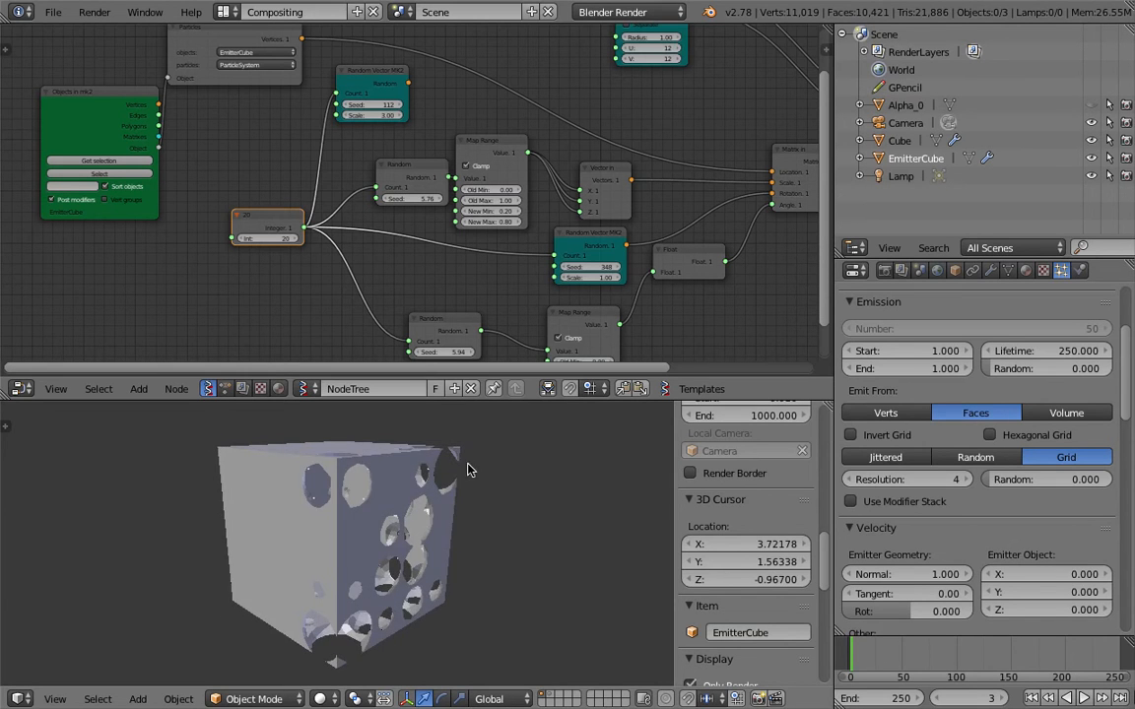
Examine the grid-placed holes in wireframe and solid shading in an enlarged 3D viewport.
{"action": "key", "text": "z"}
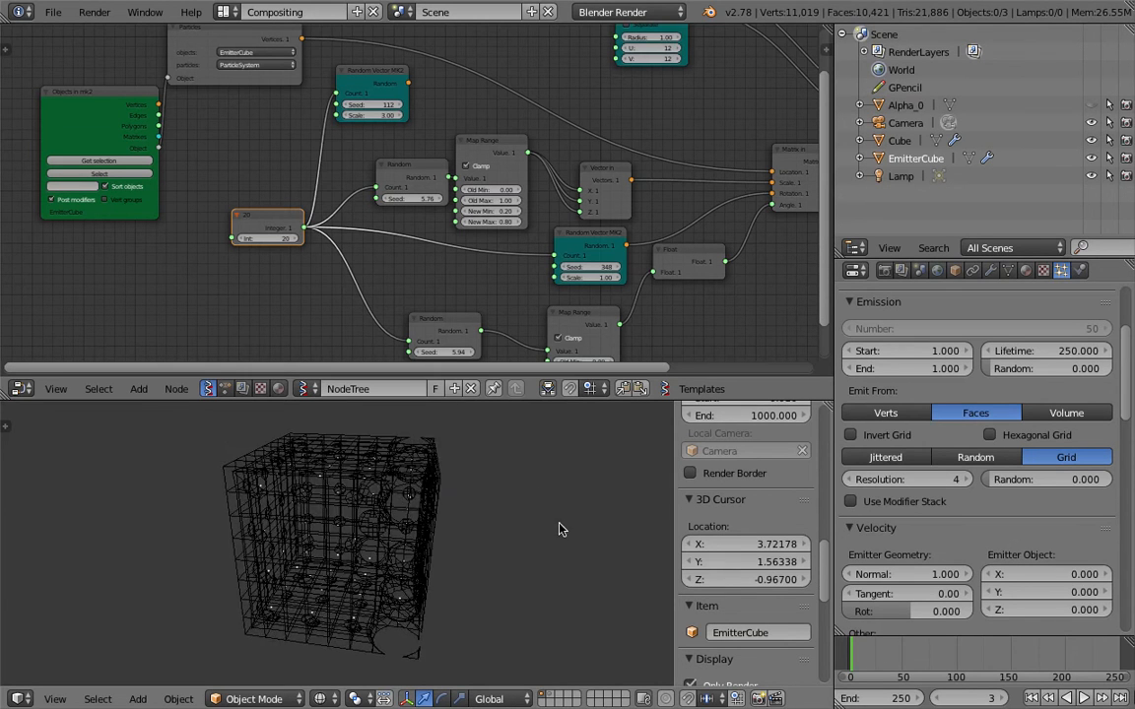
{"action": "scroll", "coordinate": [545, 527], "scroll_direction": "up", "scroll_amount": 5}
{"action": "middle_click_drag", "start_coordinate": [418, 509], "coordinate": [473, 434]}
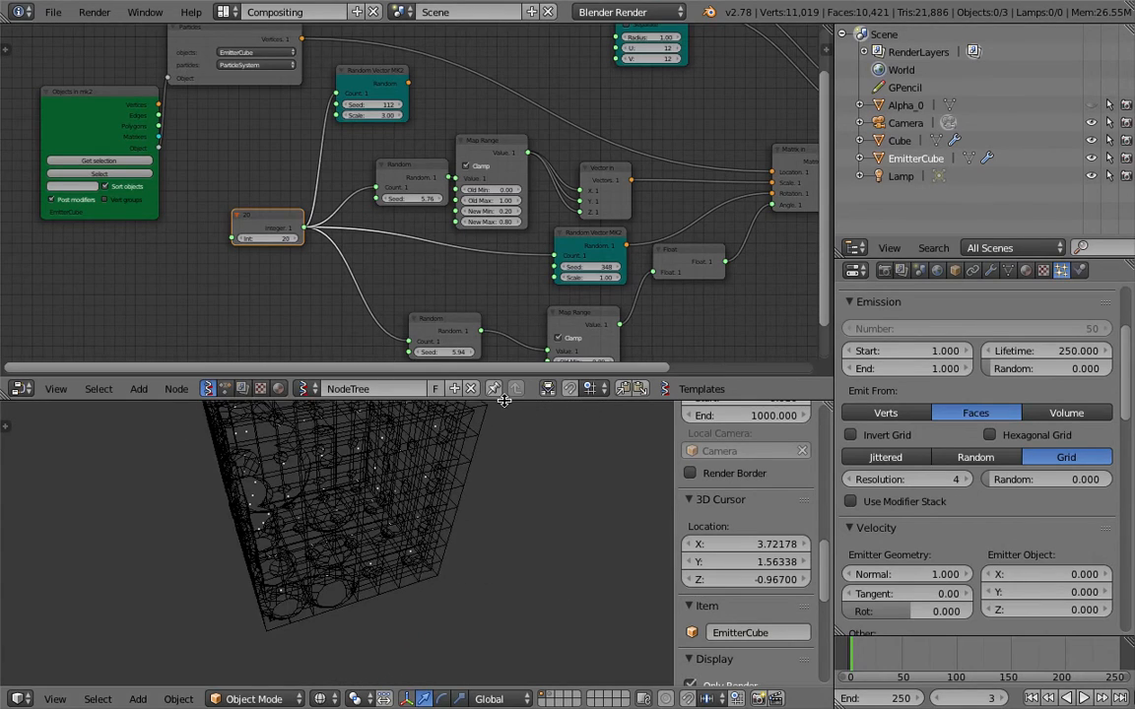
{"action": "left_click_drag", "start_coordinate": [500, 397], "coordinate": [503, 333]}
{"action": "middle_click_drag", "start_coordinate": [505, 400], "coordinate": [514, 443]}
{"action": "key", "text": "z"}
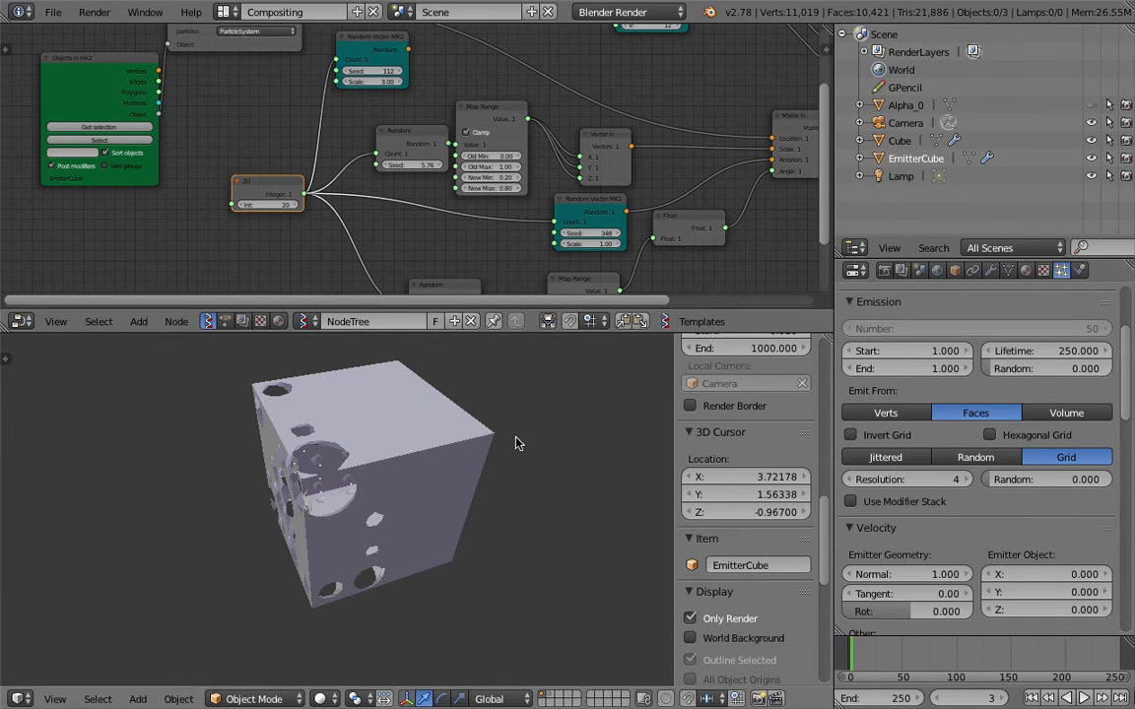
{"action": "mouse_move", "coordinate": [499, 453]}
{"action": "middle_mouse_down"}
{"action": "mouse_move", "coordinate": [549, 401]}
{"action": "mouse_move", "coordinate": [488, 449]}
{"action": "mouse_move", "coordinate": [497, 430]}
{"action": "middle_mouse_up"}
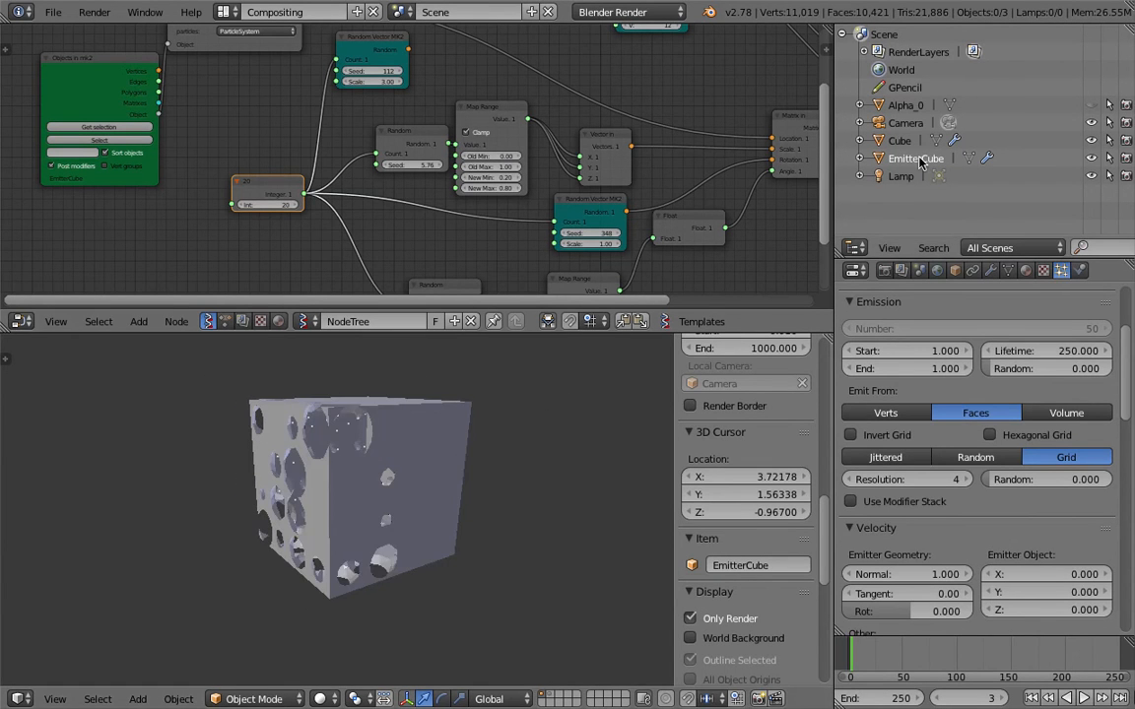
{"action": "middle_click_drag", "start_coordinate": [567, 399], "coordinate": [454, 419]}
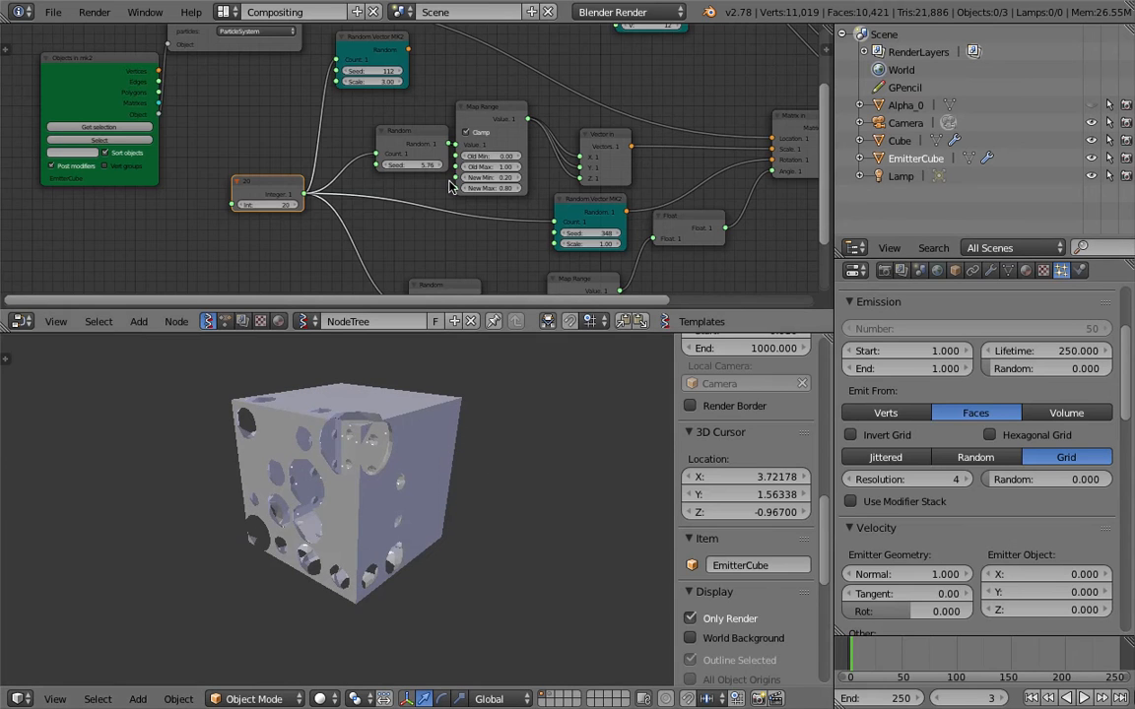
Set New Min to 0.4 and New Max to 1.2 in the Map Range node that feeds the Vector in node.
{"action": "scroll", "coordinate": [416, 184], "scroll_direction": "up", "scroll_amount": 1}
{"action": "scroll", "coordinate": [415, 184], "scroll_direction": "up", "scroll_amount": 1}
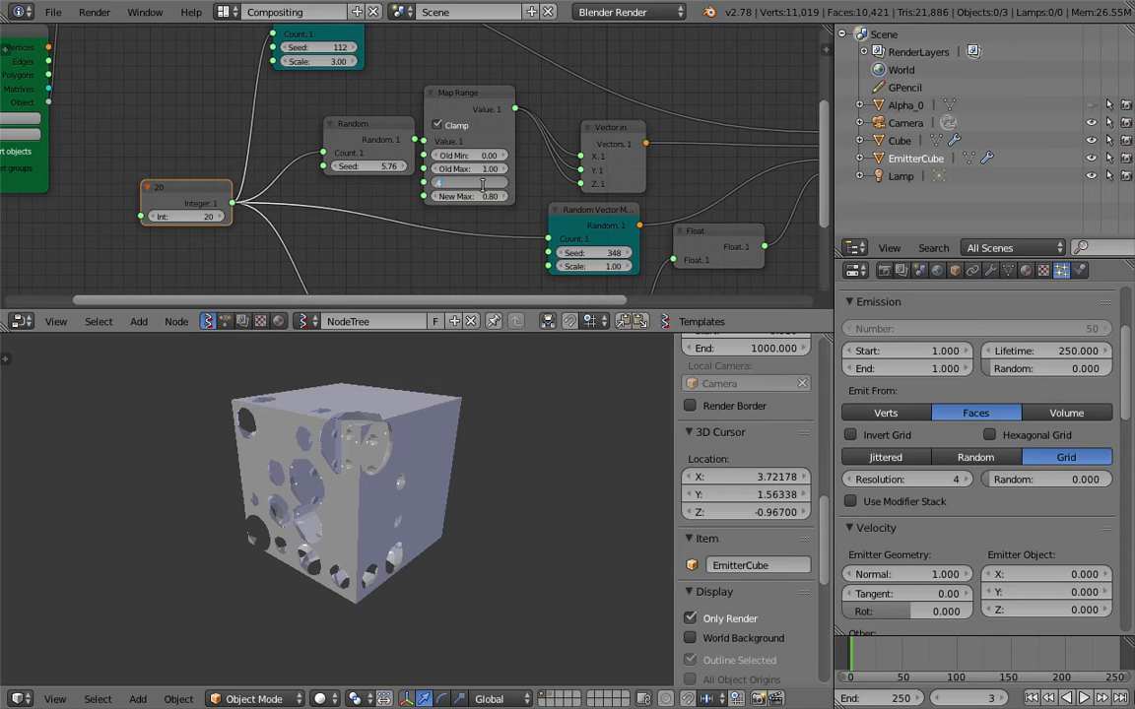
{"action": "key", "text": "Tab"}
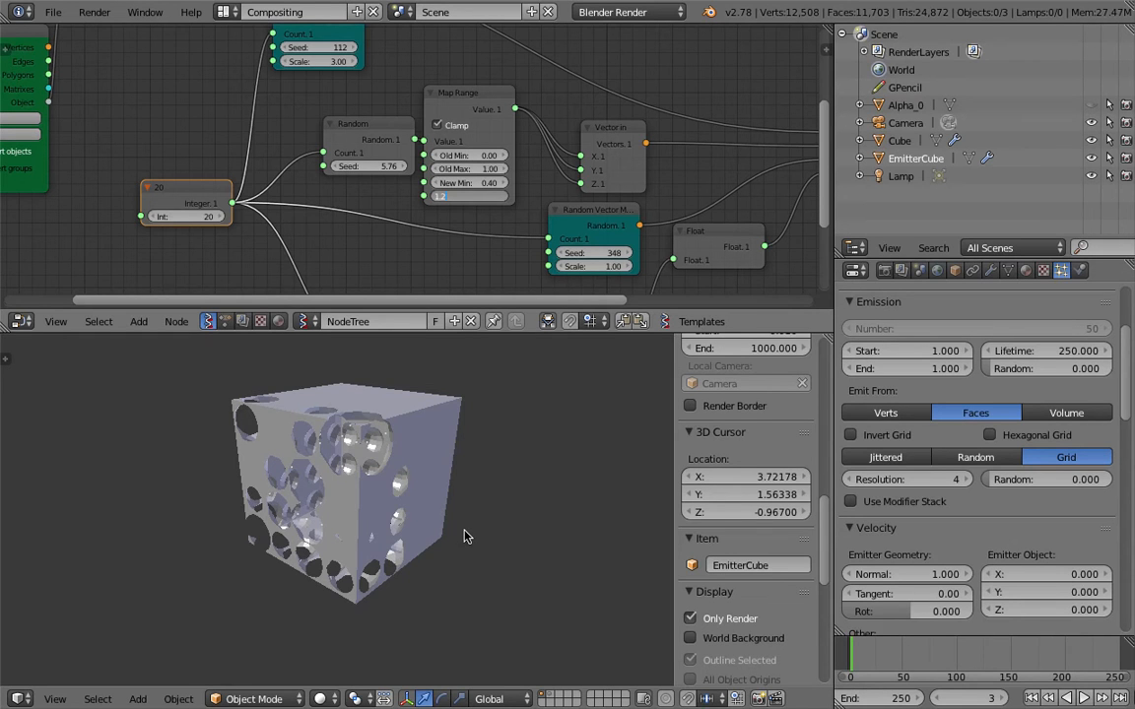
{"action": "key", "text": "Return"}
Save the scene and inspect the enlarged holes from several angles, toggling the viewport shading.
{"action": "middle_click_drag", "start_coordinate": [465, 536], "coordinate": [224, 535]}
{"action": "key", "text": "ctrl+s"}
{"action": "left_click", "coordinate": [268, 506]}
{"action": "middle_click_drag", "start_coordinate": [444, 481], "coordinate": [558, 524]}
{"action": "key", "text": "z"}
{"action": "key", "text": "z"}
{"action": "key", "text": "z"}
{"action": "key", "text": "z"}
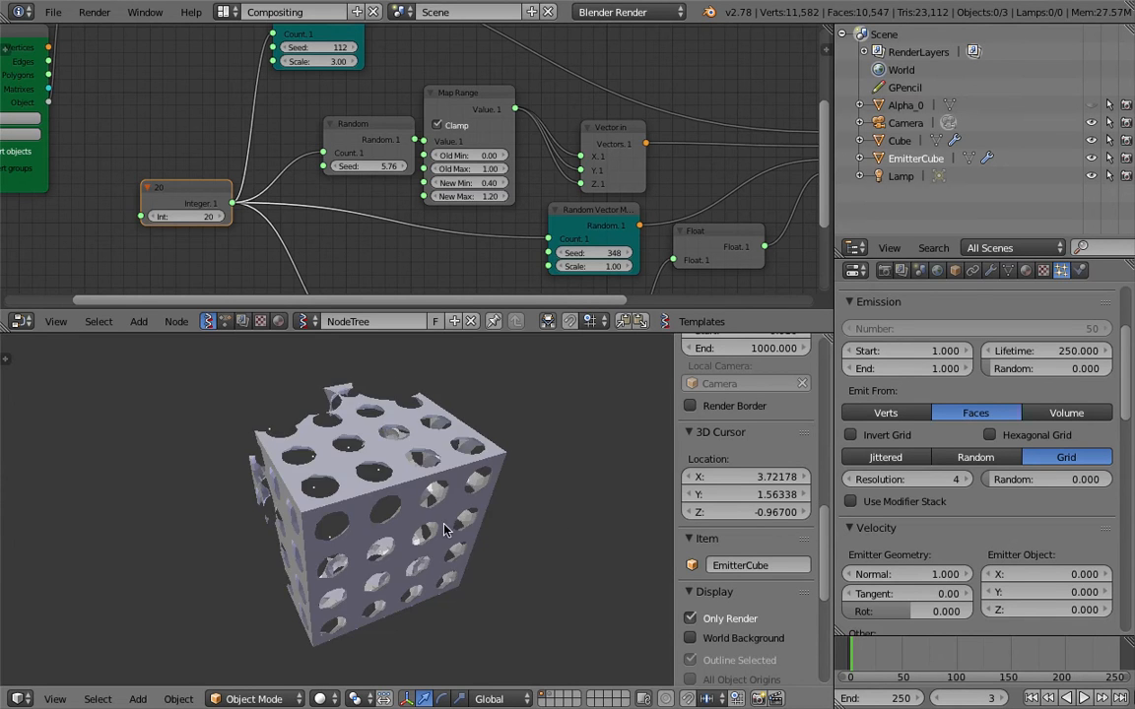
{"action": "key", "text": "KP_1"}
Enable Matcap shading in the 3D viewport and choose the glossy red material preview.
{"action": "scroll", "coordinate": [727, 614], "scroll_direction": "down", "scroll_amount": 6}
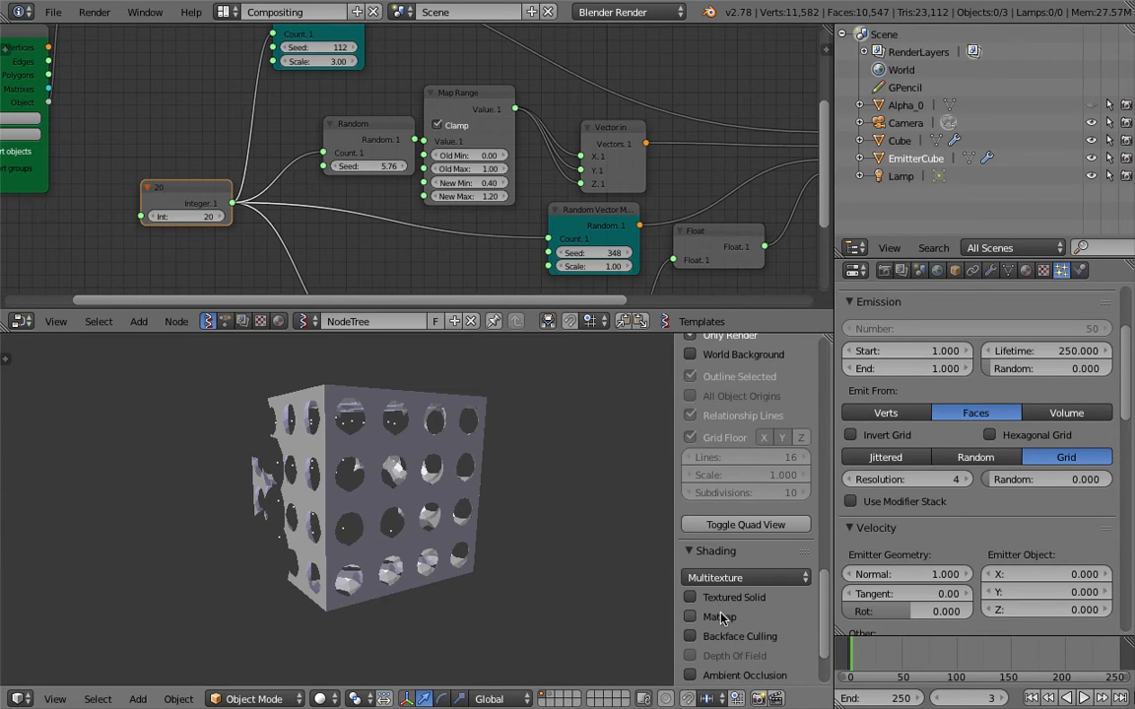
{"action": "left_click", "coordinate": [721, 617]}
{"action": "left_click", "coordinate": [746, 652]}
{"action": "left_click", "coordinate": [722, 481]}
Select the perforated Cube and examine its red-shaded holes up close and from several sides.
{"action": "middle_click_drag", "start_coordinate": [464, 420], "coordinate": [316, 519]}
{"action": "scroll", "coordinate": [291, 510], "scroll_direction": "up", "scroll_amount": 4}
{"action": "middle_click_drag", "start_coordinate": [492, 532], "coordinate": [353, 479]}
{"action": "scroll", "coordinate": [362, 558], "scroll_direction": "up", "scroll_amount": 4}
{"action": "right_click", "coordinate": [359, 500]}
{"action": "scroll", "coordinate": [365, 506], "scroll_direction": "down", "scroll_amount": 7}
{"action": "middle_click_drag", "start_coordinate": [389, 426], "coordinate": [332, 405]}
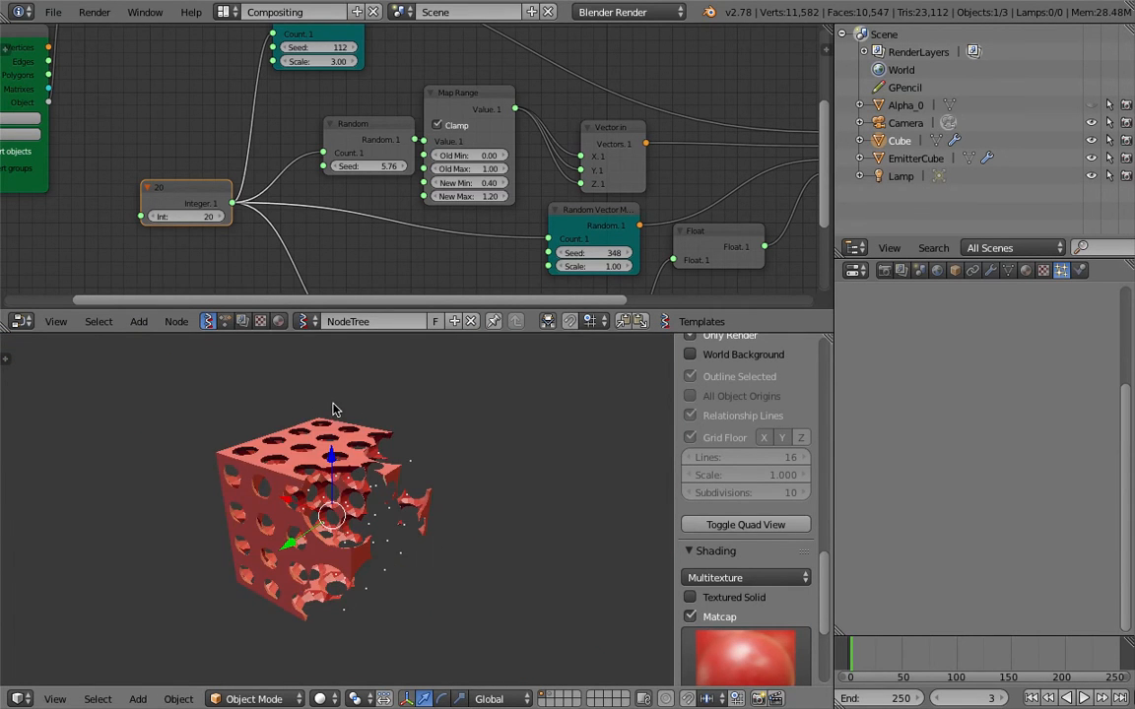
Save the scene as a new Blender file.
{"action": "left_click", "coordinate": [53, 12]}
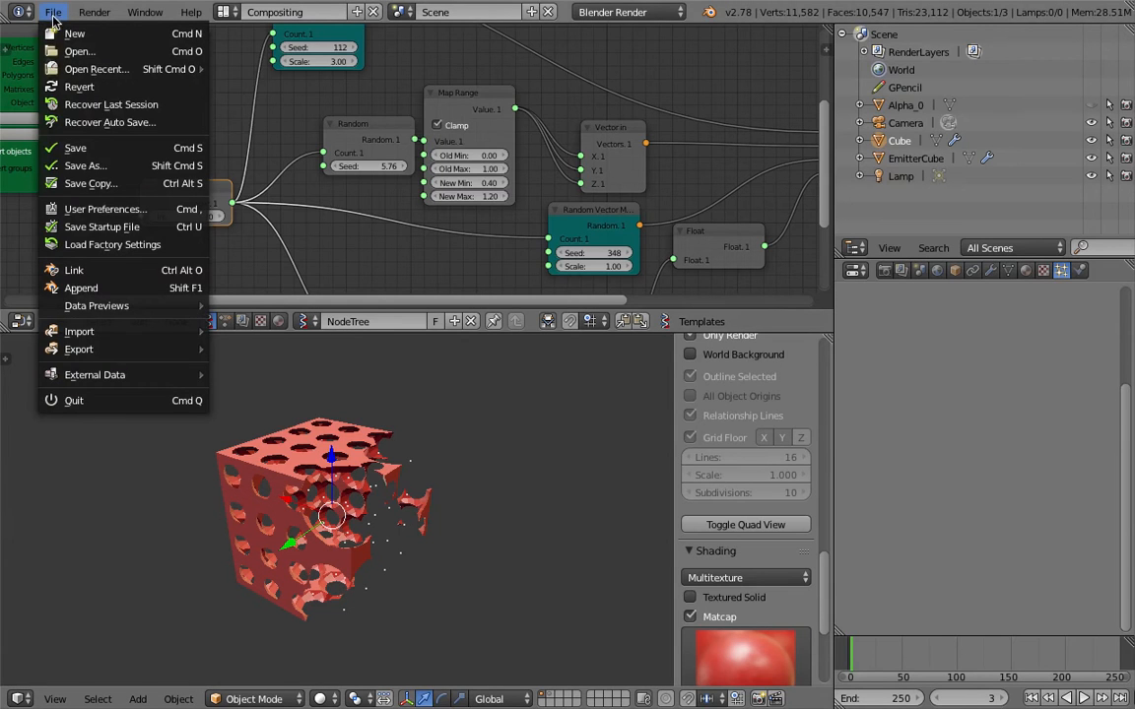
{"action": "left_click", "coordinate": [120, 167]}
{"action": "left_click", "coordinate": [1006, 80]}
{"action": "key", "text": "Return"}
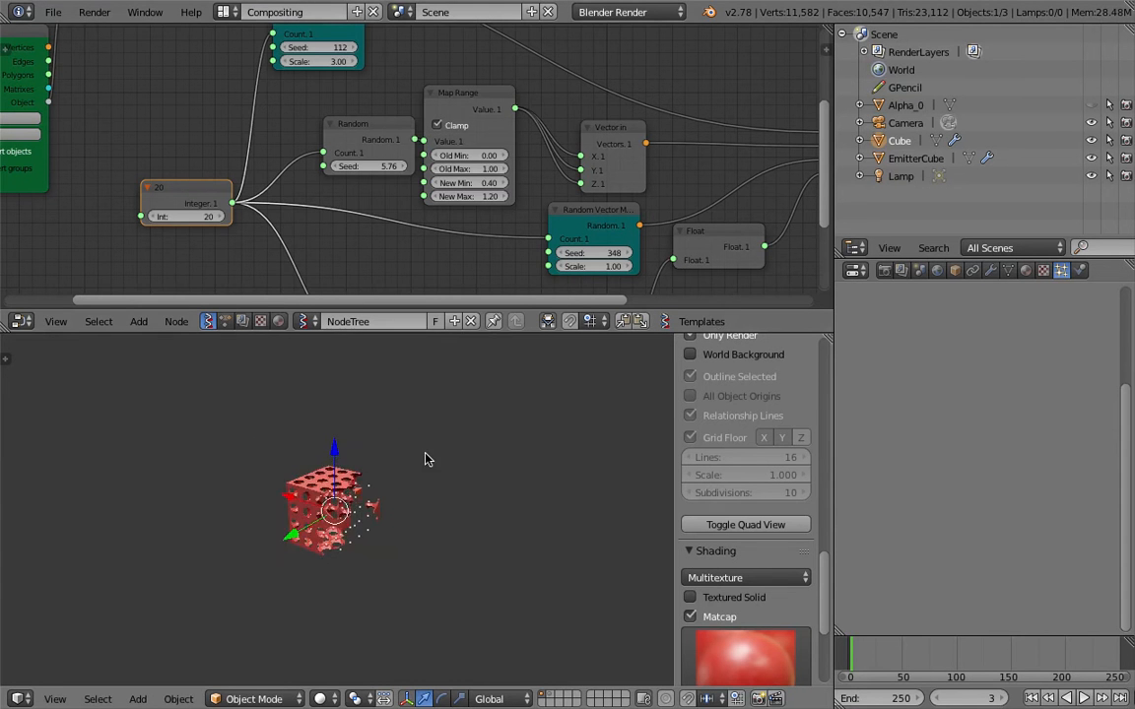
Add a new mesh cube beside the perforated cube at the 3D cursor.
{"action": "scroll", "coordinate": [426, 457], "scroll_direction": "up", "scroll_amount": 3}
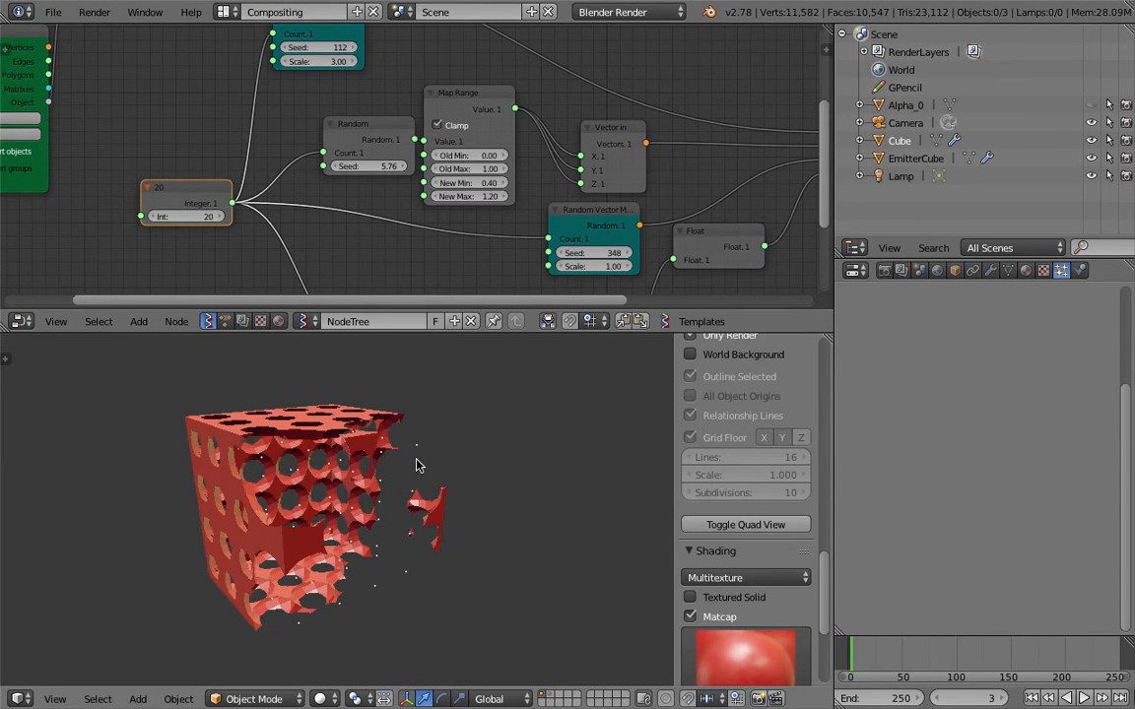
{"action": "right_click", "coordinate": [375, 417]}
{"action": "scroll", "coordinate": [515, 173], "scroll_direction": "down", "scroll_amount": 6}
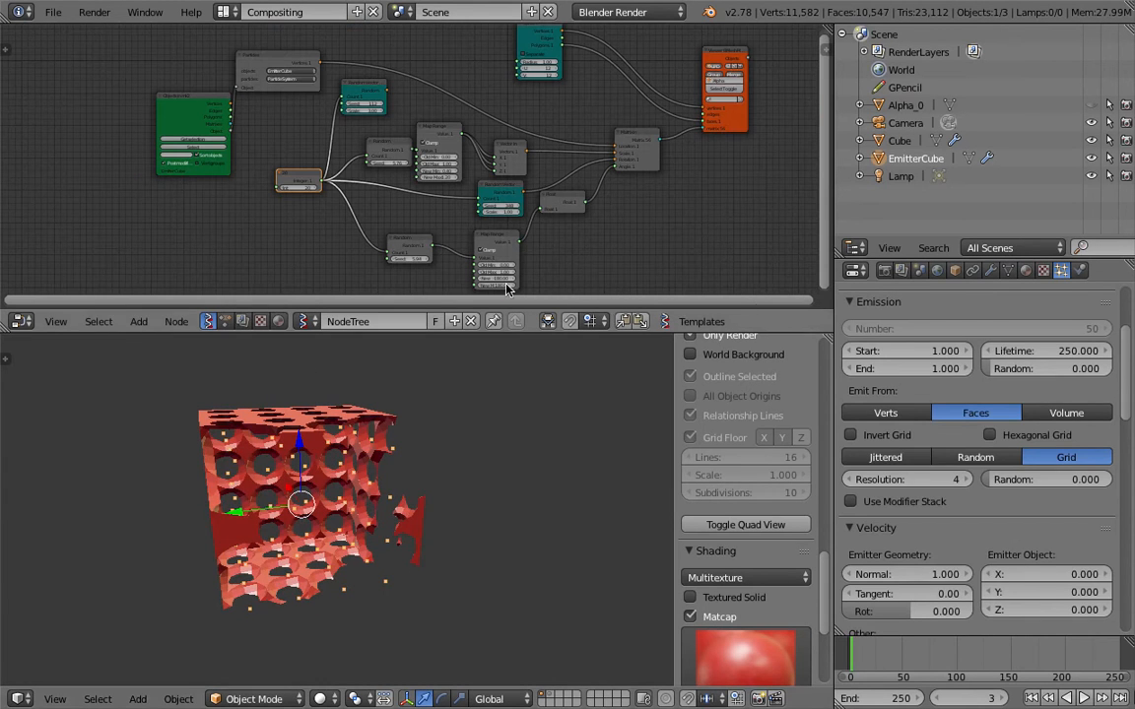
{"action": "right_click", "coordinate": [375, 418]}
{"action": "scroll", "coordinate": [486, 468], "scroll_direction": "down", "scroll_amount": 4}
{"action": "scroll", "coordinate": [486, 468], "scroll_direction": "up", "scroll_amount": 3}
{"action": "key", "text": "shift+a"}
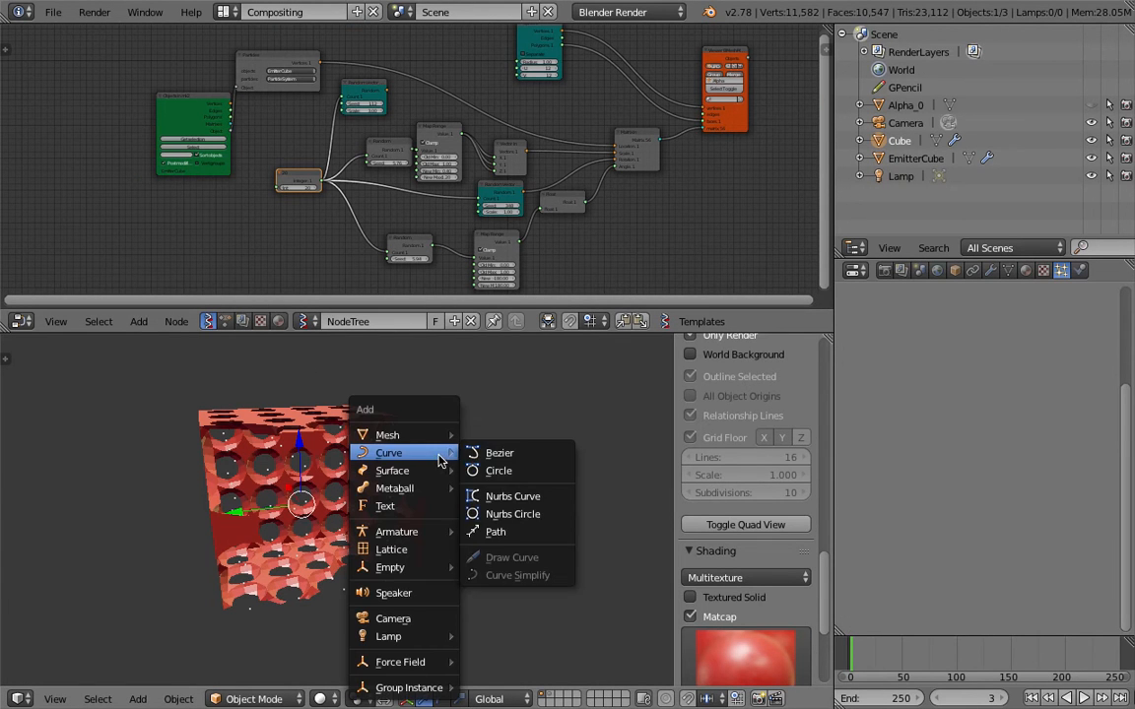
{"action": "mouse_move", "coordinate": [404, 434]}
{"action": "left_click", "coordinate": [498, 66]}
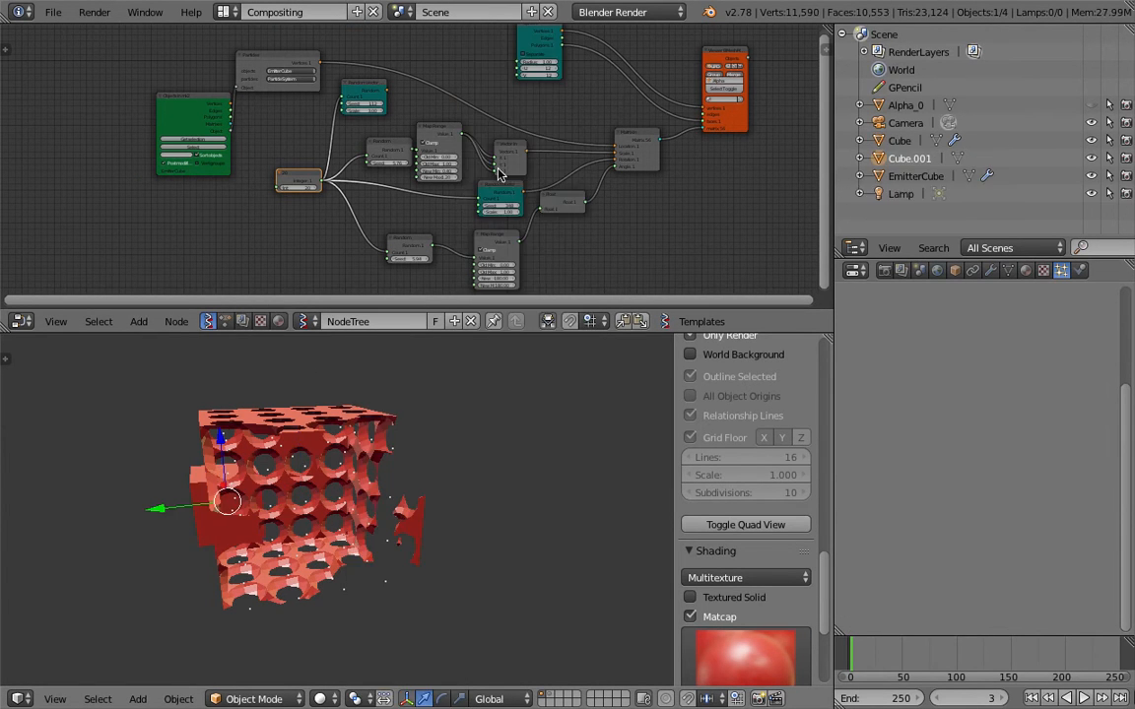
Enlarge the new cube, position it to overlap the perforated cube's lower corner, and save the scene.
{"action": "scroll", "coordinate": [443, 456], "scroll_direction": "down", "scroll_amount": 3}
{"action": "key", "text": "g"}
{"action": "key", "text": "s"}
{"action": "left_click", "coordinate": [516, 548]}
{"action": "middle_click_drag", "start_coordinate": [508, 493], "coordinate": [330, 532]}
{"action": "key", "text": "g"}
{"action": "left_click", "coordinate": [268, 579]}
{"action": "middle_click_drag", "start_coordinate": [268, 580], "coordinate": [294, 458]}
{"action": "key", "text": "g"}
{"action": "left_click", "coordinate": [591, 456]}
{"action": "key", "text": "s"}
{"action": "left_click", "coordinate": [535, 491]}
{"action": "key", "text": "g"}
{"action": "left_click", "coordinate": [470, 499]}
{"action": "key", "text": "s"}
{"action": "left_click", "coordinate": [522, 469]}
{"action": "key", "text": "g"}
{"action": "left_click", "coordinate": [382, 522]}
{"action": "key", "text": "g"}
{"action": "left_click", "coordinate": [332, 495]}
{"action": "middle_click_drag", "start_coordinate": [331, 495], "coordinate": [483, 459]}
{"action": "scroll", "coordinate": [483, 459], "scroll_direction": "down", "scroll_amount": 1}
{"action": "key", "text": "ctrl+s"}
{"action": "left_click", "coordinate": [484, 459]}
Add a Boolean modifier to the new solid cube with operation Difference and Alpha_0 as its object.
{"action": "left_click", "coordinate": [990, 270]}
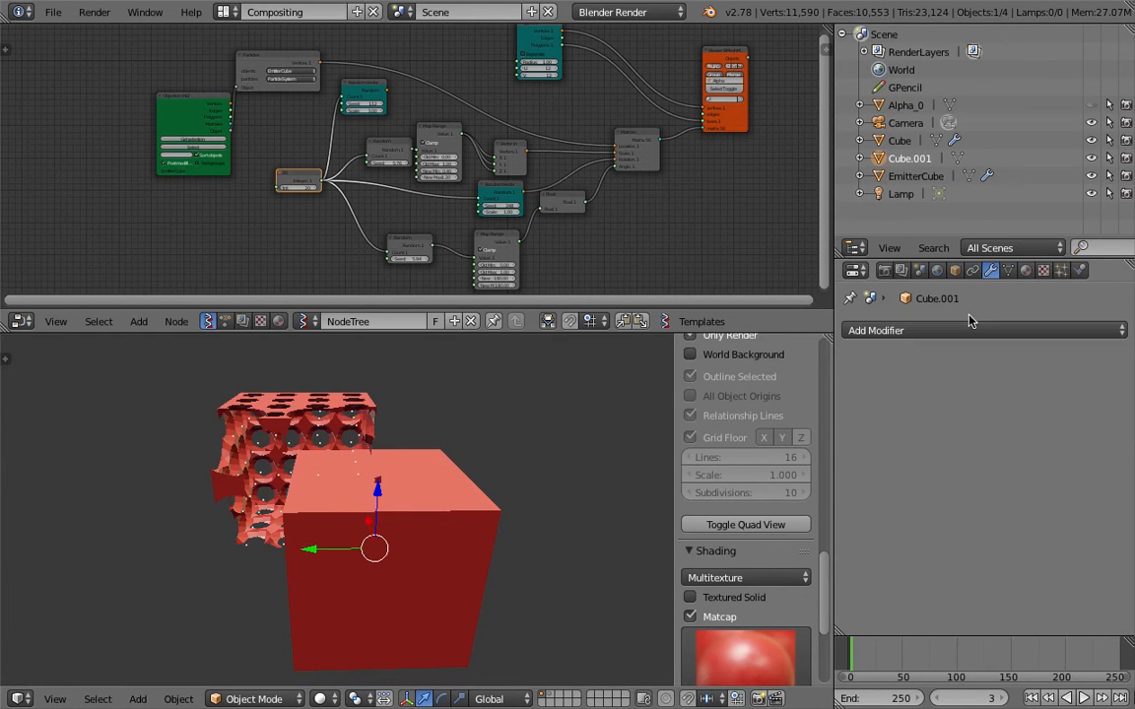
{"action": "left_click", "coordinate": [985, 330]}
{"action": "left_click", "coordinate": [763, 408]}
{"action": "left_click", "coordinate": [1005, 433]}
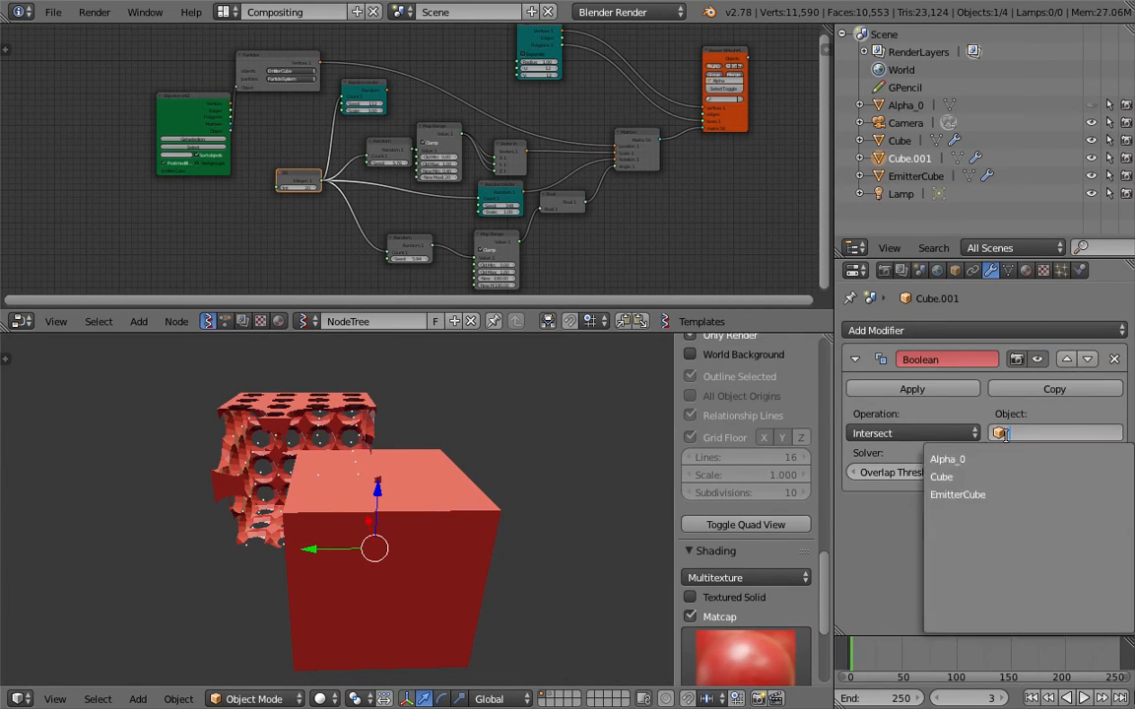
{"action": "left_click", "coordinate": [876, 433]}
{"action": "left_click", "coordinate": [866, 371]}
{"action": "left_click", "coordinate": [1046, 440]}
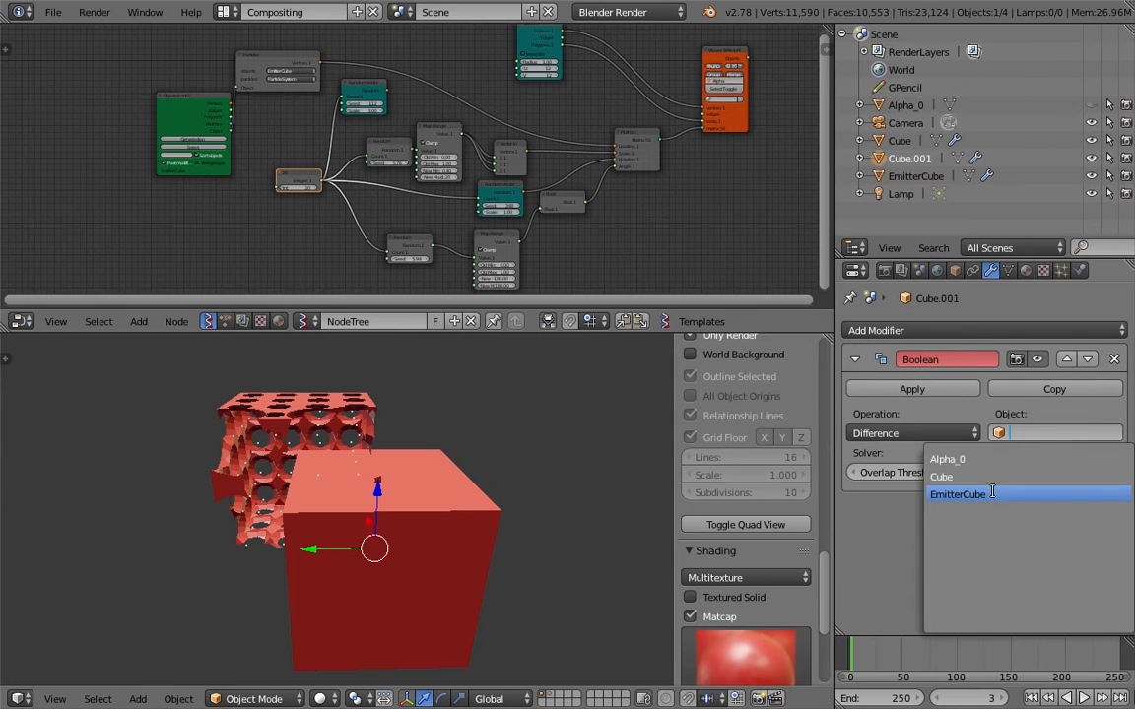
{"action": "left_click", "coordinate": [926, 414]}
{"action": "middle_click_drag", "start_coordinate": [552, 490], "coordinate": [486, 397]}
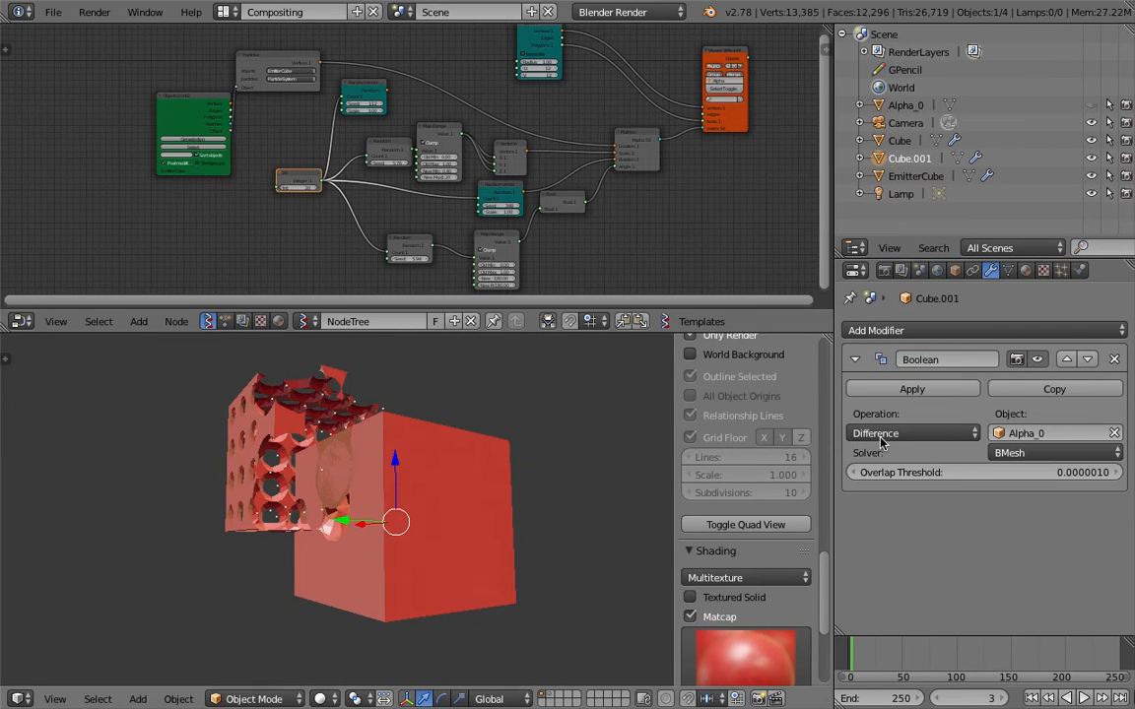
Set the Boolean modifier's solver to Carve and inspect the cut corner.
{"action": "left_click", "coordinate": [1010, 453]}
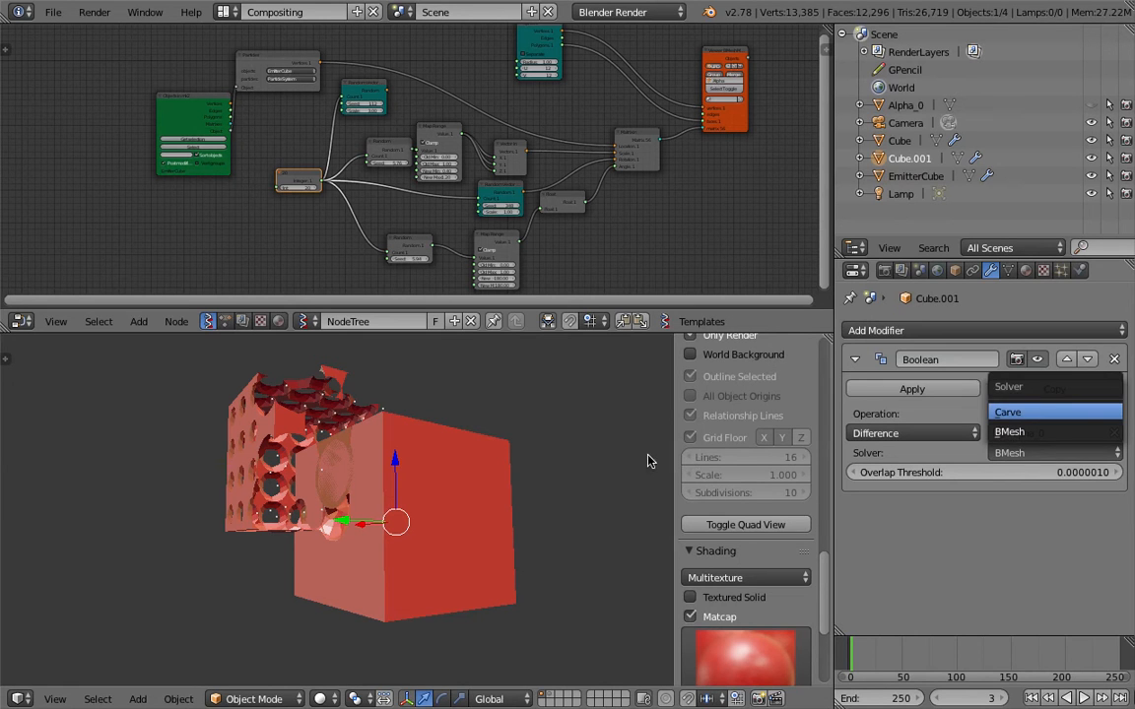
{"action": "key", "text": "Return"}
{"action": "middle_click_drag", "start_coordinate": [446, 471], "coordinate": [438, 504]}
{"action": "scroll", "coordinate": [489, 463], "scroll_direction": "down", "scroll_amount": 3}
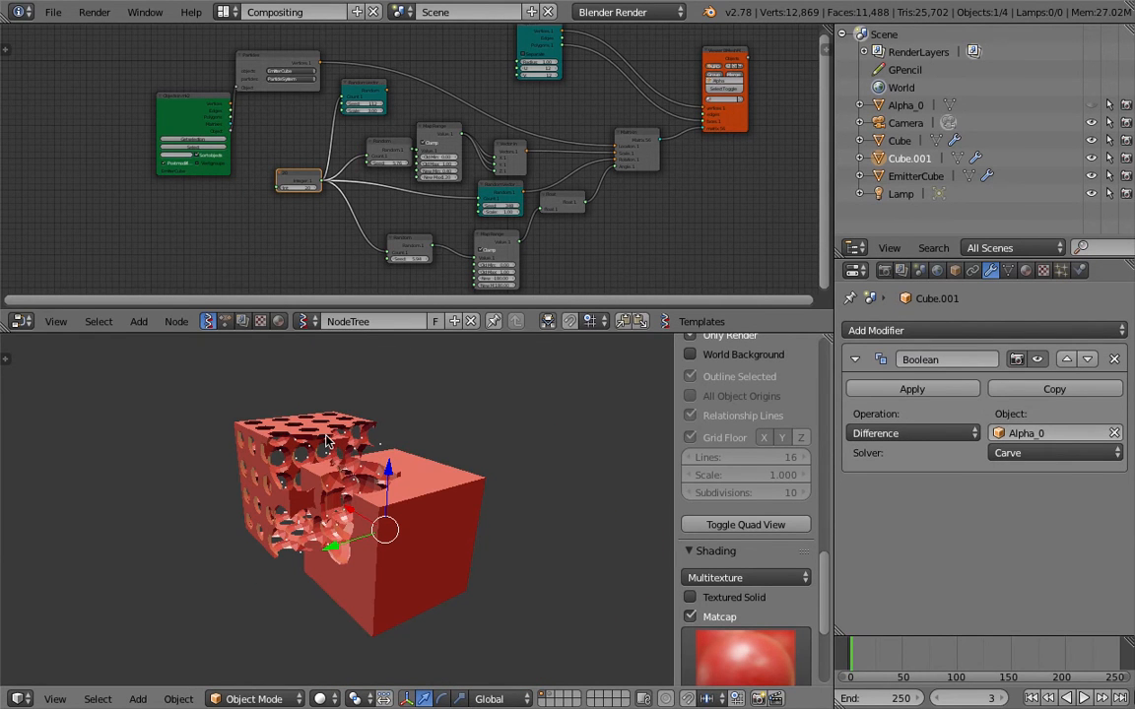
Duplicate the Boolean-cut cube and place the copy over the upper part of the perforated cube.
{"action": "key", "text": "shift+d"}
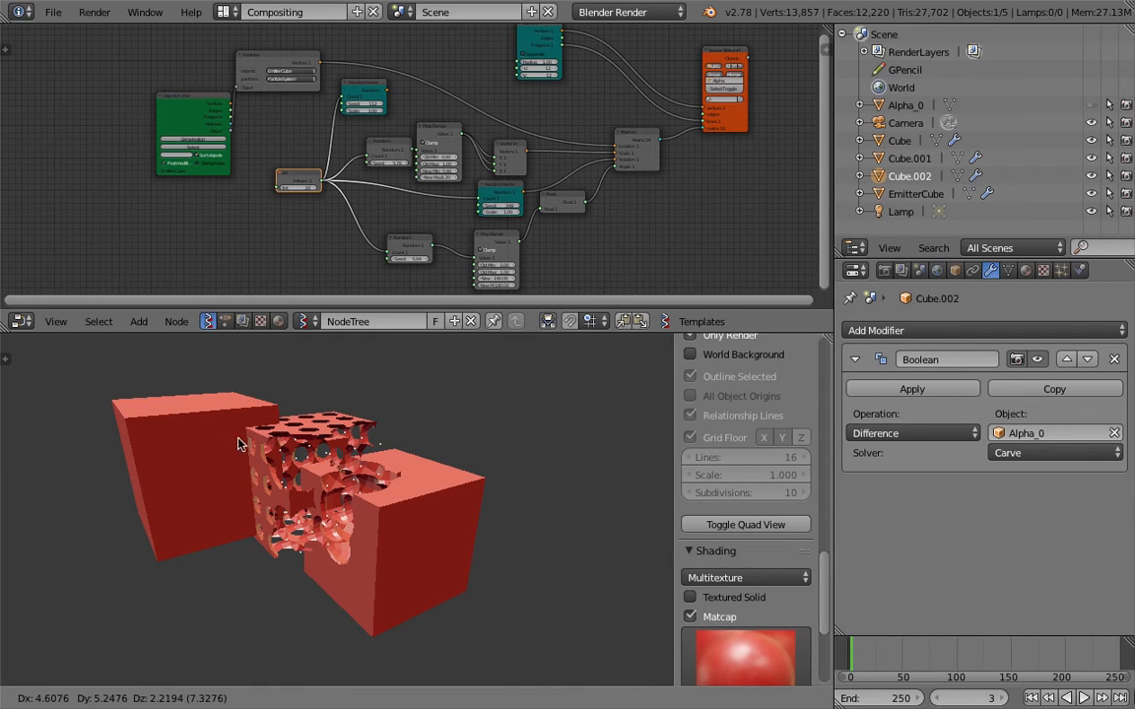
{"action": "left_click", "coordinate": [251, 394]}
{"action": "middle_click_drag", "start_coordinate": [299, 401], "coordinate": [331, 483]}
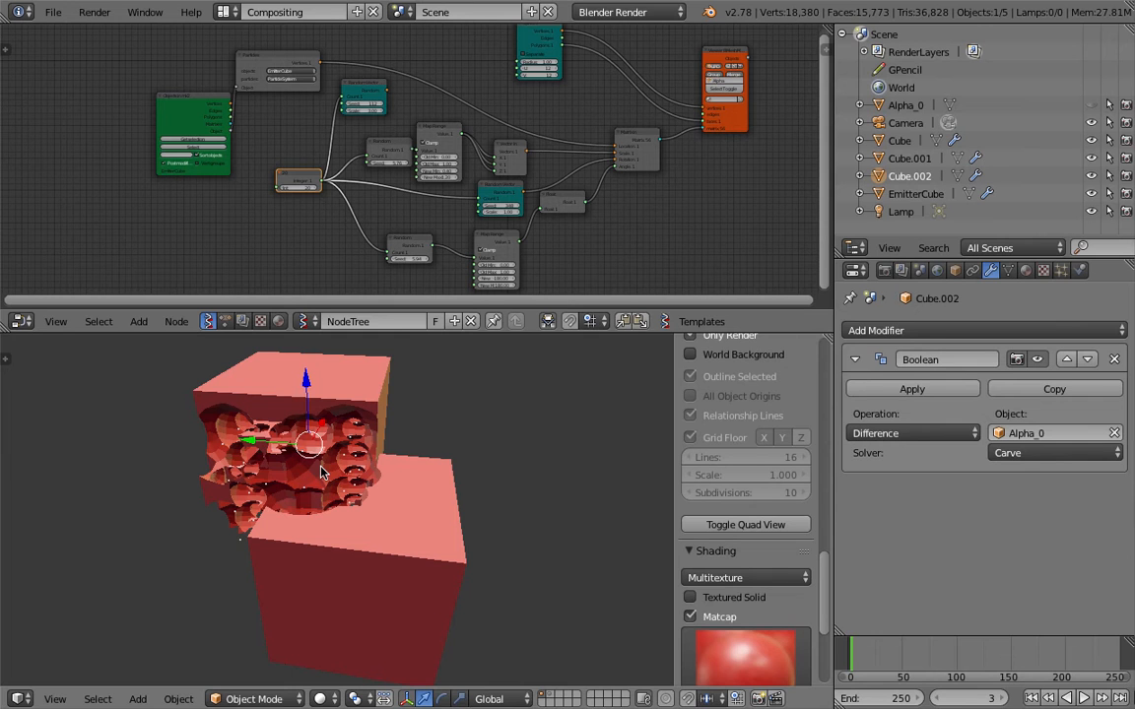
{"action": "key", "text": "g"}
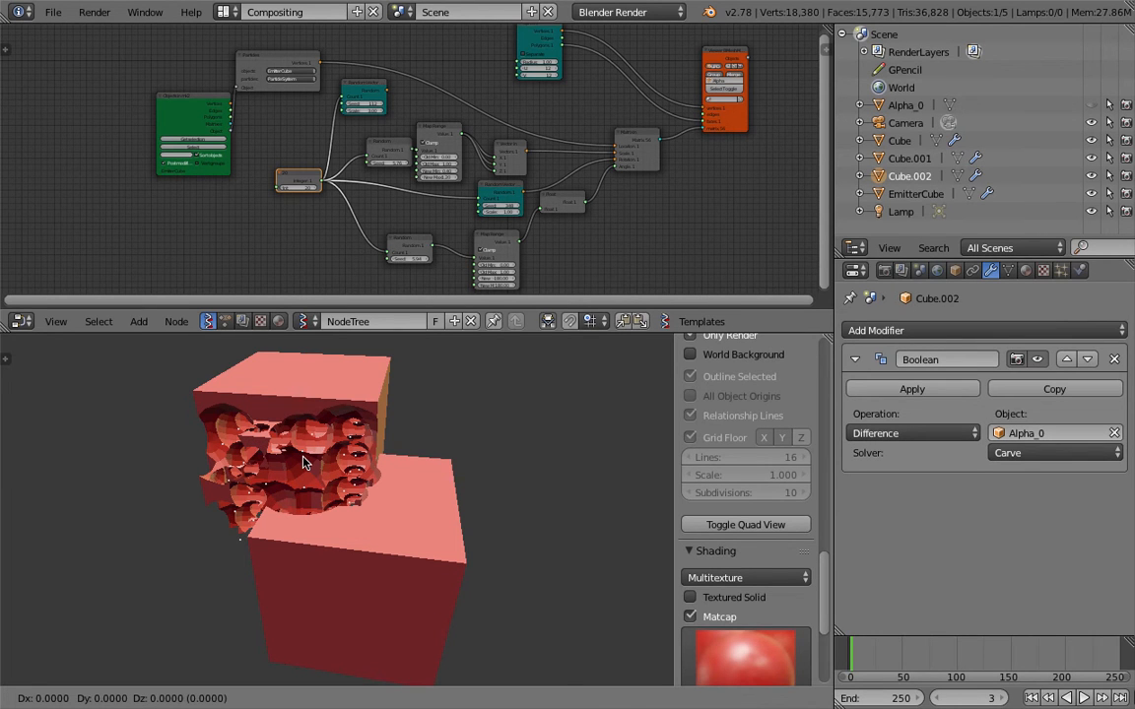
{"action": "left_click", "coordinate": [304, 463]}
{"action": "middle_click_drag", "start_coordinate": [353, 453], "coordinate": [394, 419]}
{"action": "scroll", "coordinate": [400, 477], "scroll_direction": "up", "scroll_amount": 3}
{"action": "scroll", "coordinate": [394, 419], "scroll_direction": "down", "scroll_amount": 4}
{"action": "scroll", "coordinate": [384, 451], "scroll_direction": "up", "scroll_amount": 1}
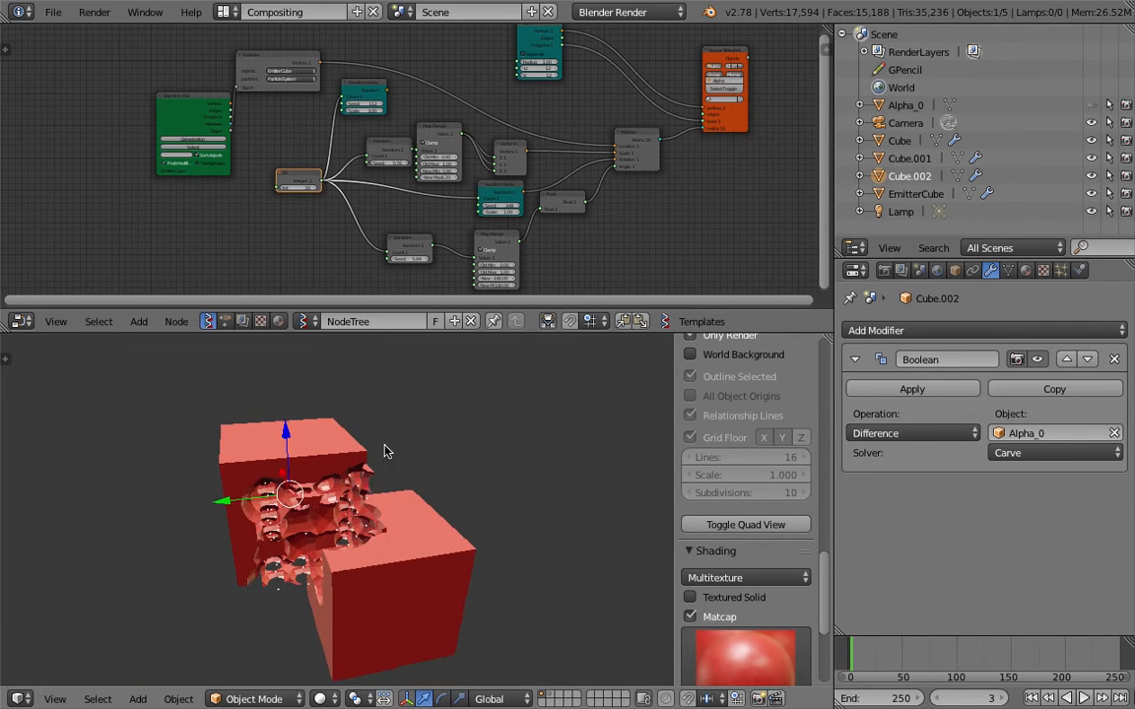
Draw a grease pencil arrow pointing at the holes in the duplicated cube's side.
{"action": "scroll", "coordinate": [384, 451], "scroll_direction": "up", "scroll_amount": 3}
{"action": "left_click_drag", "start_coordinate": [488, 396], "coordinate": [422, 443]}
{"action": "mouse_move", "coordinate": [447, 463]}
{"action": "middle_mouse_down"}
{"action": "mouse_move", "coordinate": [418, 418]}
{"action": "mouse_move", "coordinate": [435, 451]}
{"action": "mouse_move", "coordinate": [495, 474]}
{"action": "mouse_move", "coordinate": [510, 410]}
{"action": "mouse_move", "coordinate": [565, 398]}
{"action": "mouse_move", "coordinate": [13, 422]}
{"action": "mouse_move", "coordinate": [166, 499]}
{"action": "mouse_move", "coordinate": [299, 519]}
{"action": "mouse_move", "coordinate": [369, 640]}
{"action": "mouse_move", "coordinate": [545, 534]}
{"action": "mouse_move", "coordinate": [331, 515]}
{"action": "middle_mouse_up"}
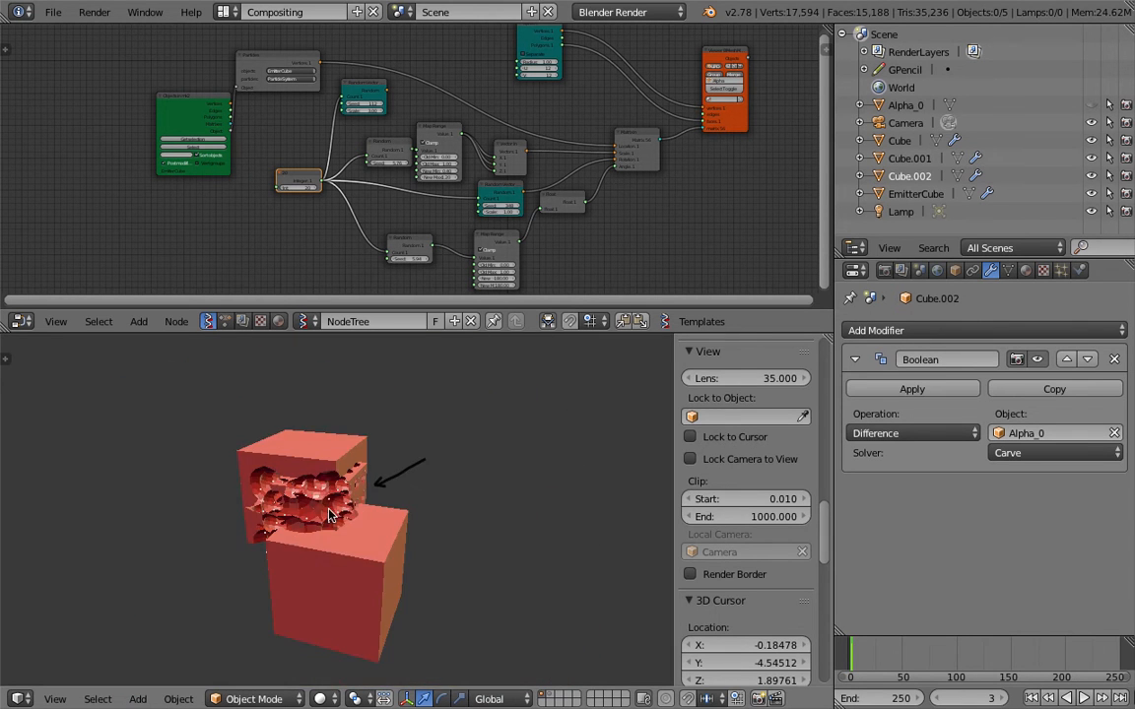
{"action": "scroll", "coordinate": [322, 493], "scroll_direction": "up", "scroll_amount": 1}
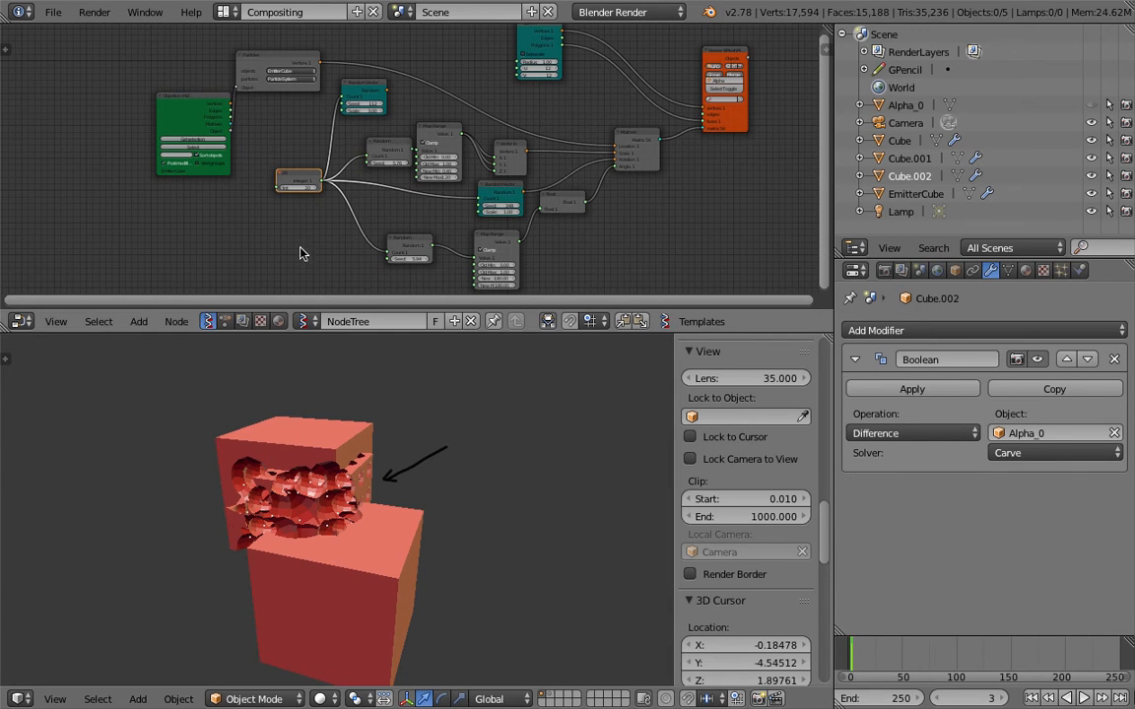
{"action": "scroll", "coordinate": [131, 106], "scroll_direction": "down", "scroll_amount": 2}
Save the scene as a new Blender file on the Desktop with its version number incremented.
{"action": "left_click", "coordinate": [51, 13]}
{"action": "left_click", "coordinate": [66, 146]}
{"action": "left_click", "coordinate": [53, 12]}
{"action": "left_click", "coordinate": [61, 167]}
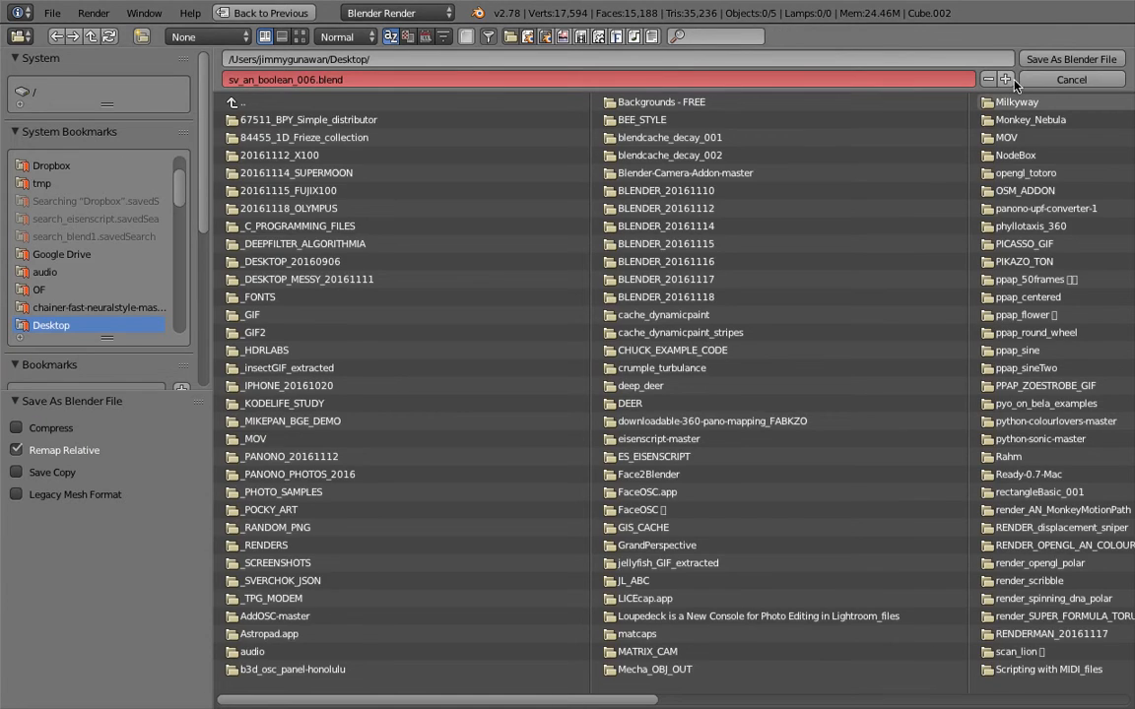
{"action": "left_click", "coordinate": [1005, 80]}
{"action": "left_click", "coordinate": [1069, 59]}
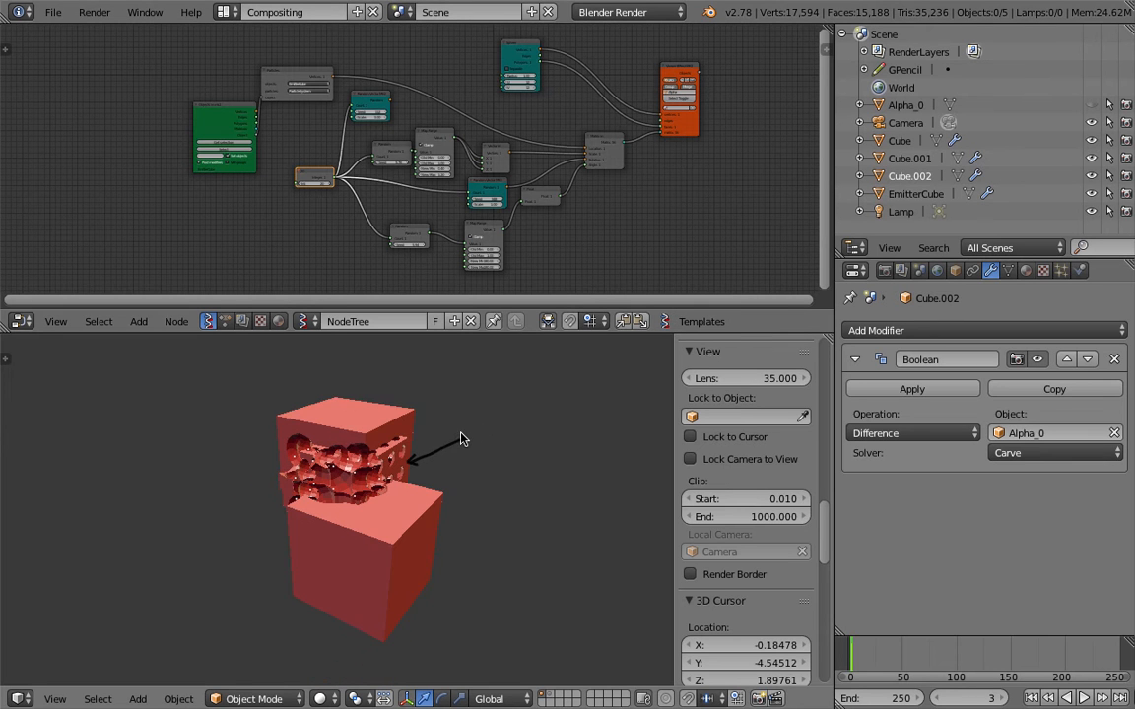
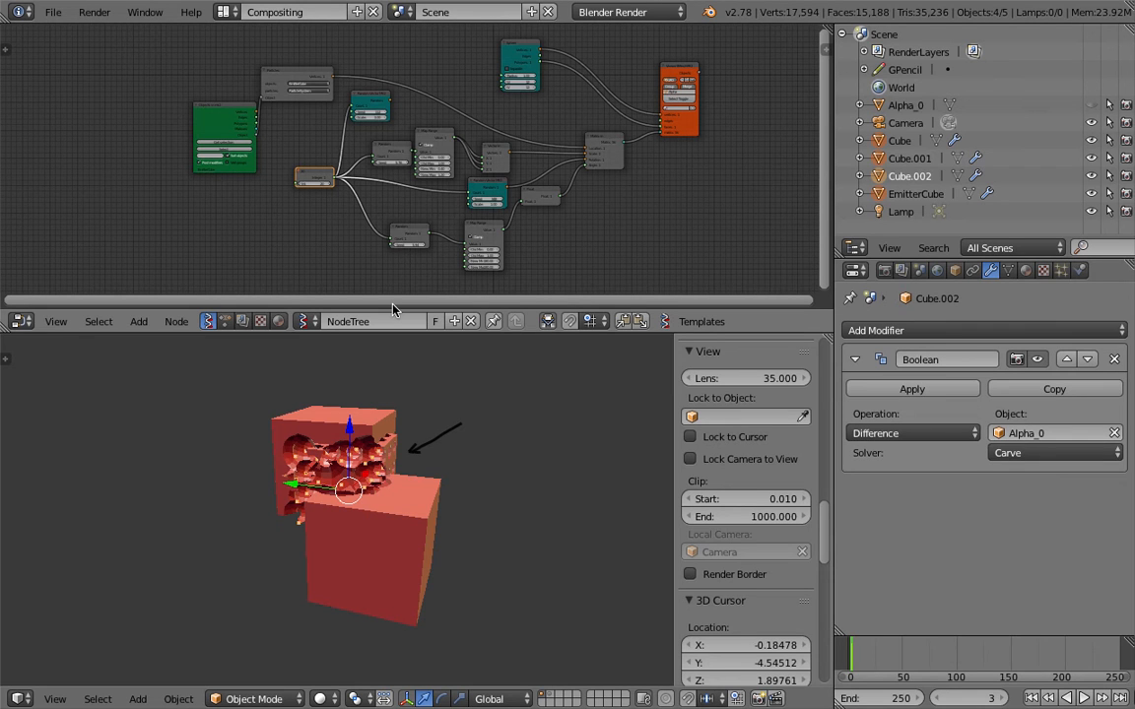
Delete all Sverchok nodes from the node tree and remove all the cubes from the scene.
{"action": "key", "text": "a"}
{"action": "key", "text": "a"}
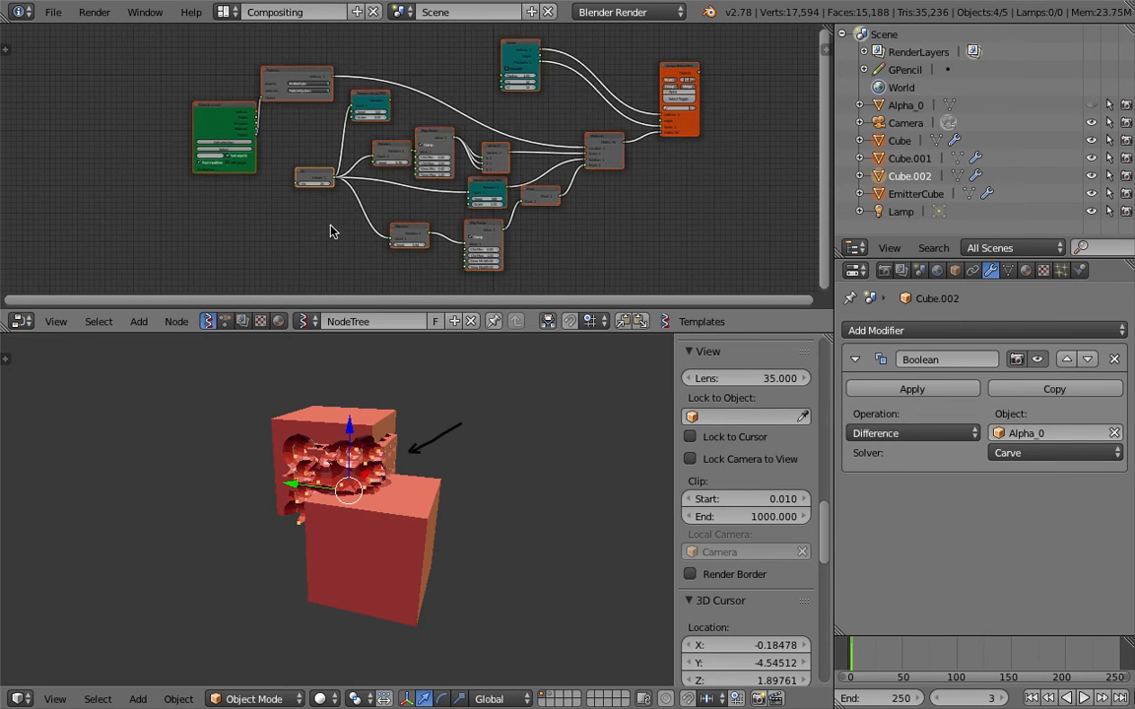
{"action": "key", "text": "x"}
{"action": "key", "text": "Delete"}
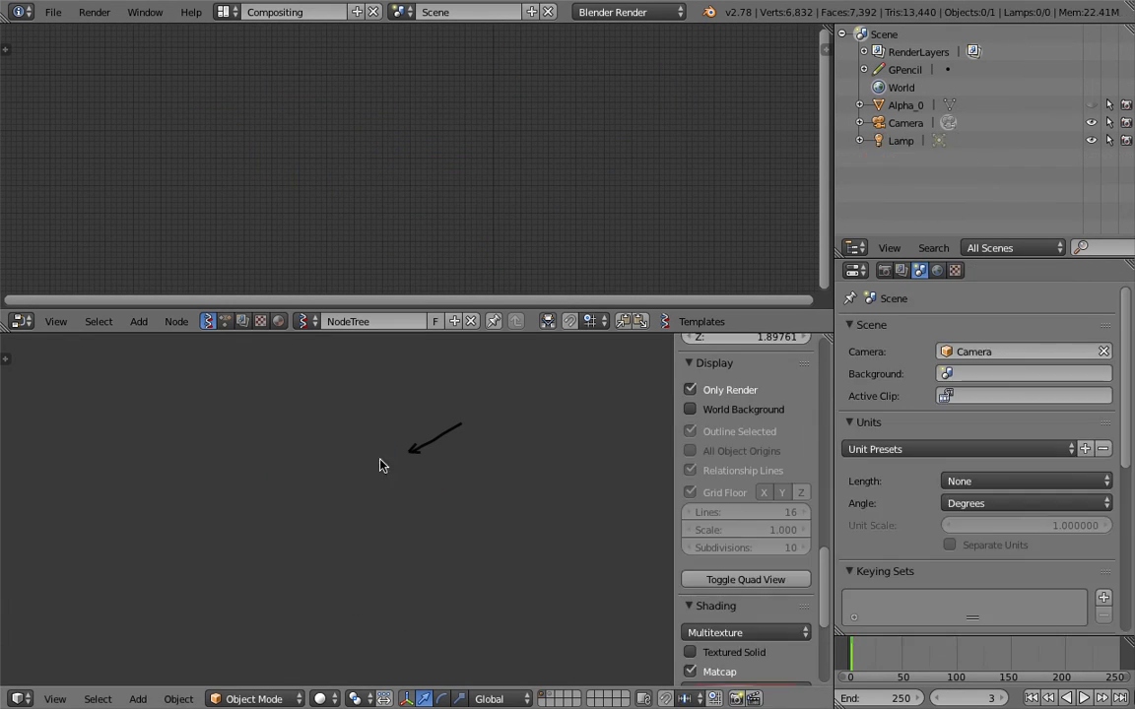
Turn off the Only Render display option and remove the arrow's grease pencil colour.
{"action": "left_click", "coordinate": [707, 394]}
{"action": "scroll", "coordinate": [729, 443], "scroll_direction": "up", "scroll_amount": 3}
{"action": "scroll", "coordinate": [729, 444], "scroll_direction": "down", "scroll_amount": 7}
{"action": "scroll", "coordinate": [724, 502], "scroll_direction": "down", "scroll_amount": 2}
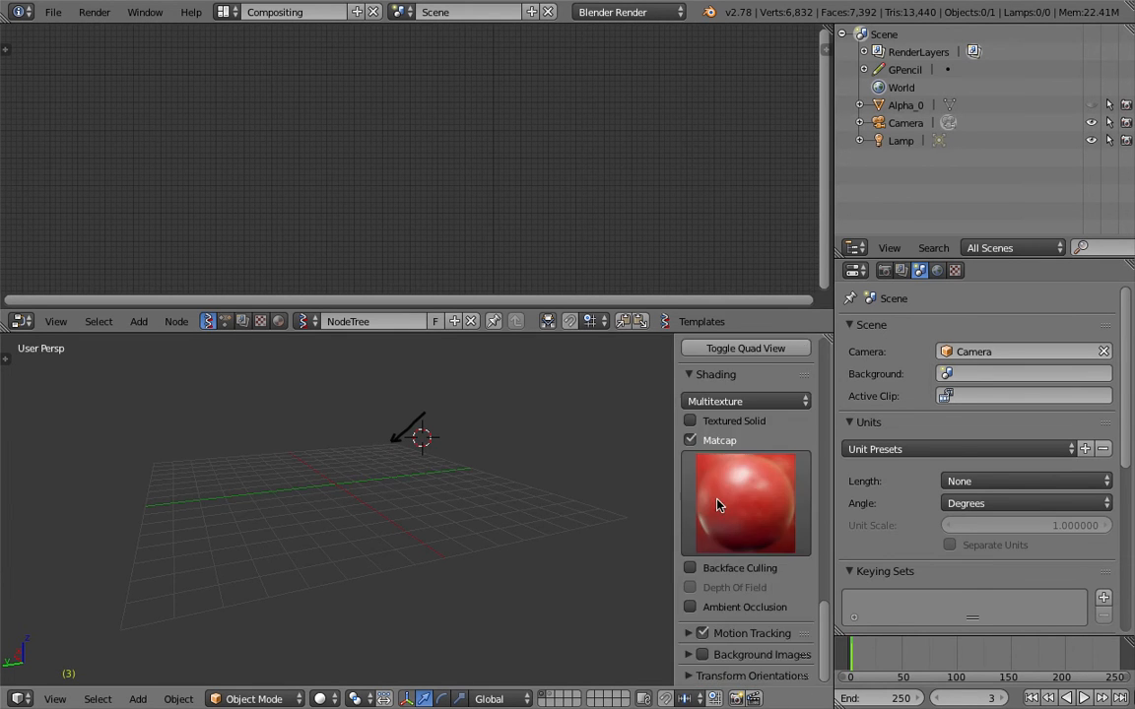
{"action": "scroll", "coordinate": [739, 498], "scroll_direction": "up", "scroll_amount": 9}
{"action": "scroll", "coordinate": [748, 493], "scroll_direction": "up", "scroll_amount": 12}
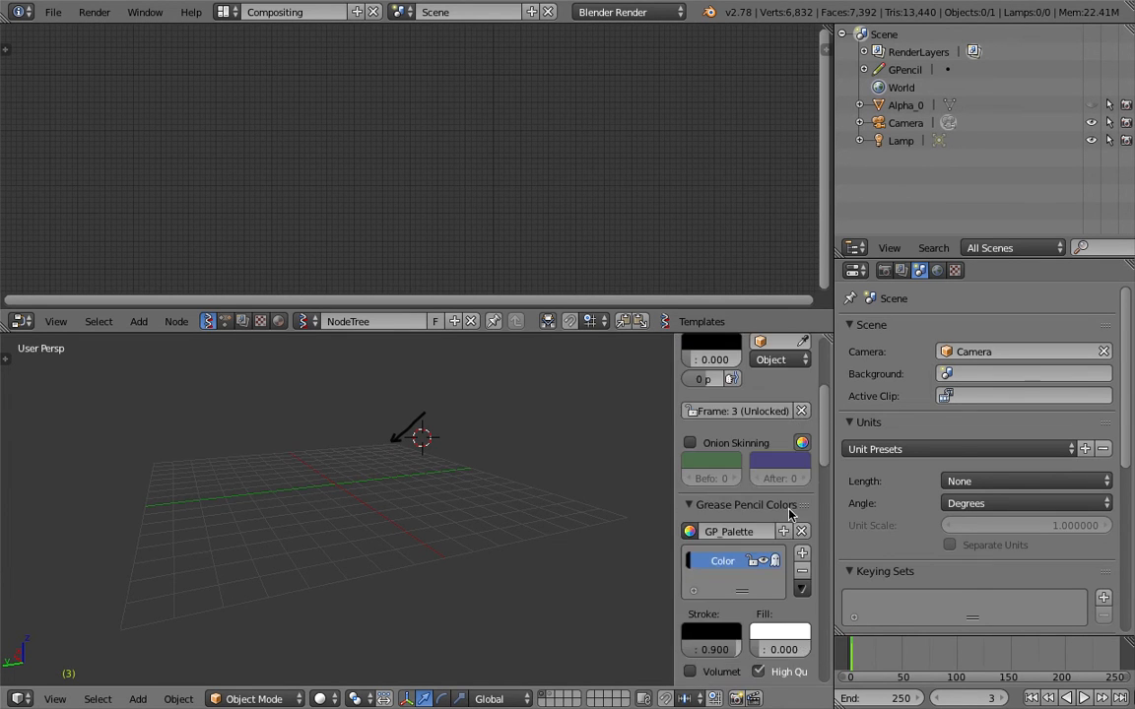
Add a mesh cube and reset its location to the world origin.
{"action": "key", "text": "shift+a"}
{"action": "mouse_move", "coordinate": [326, 433]}
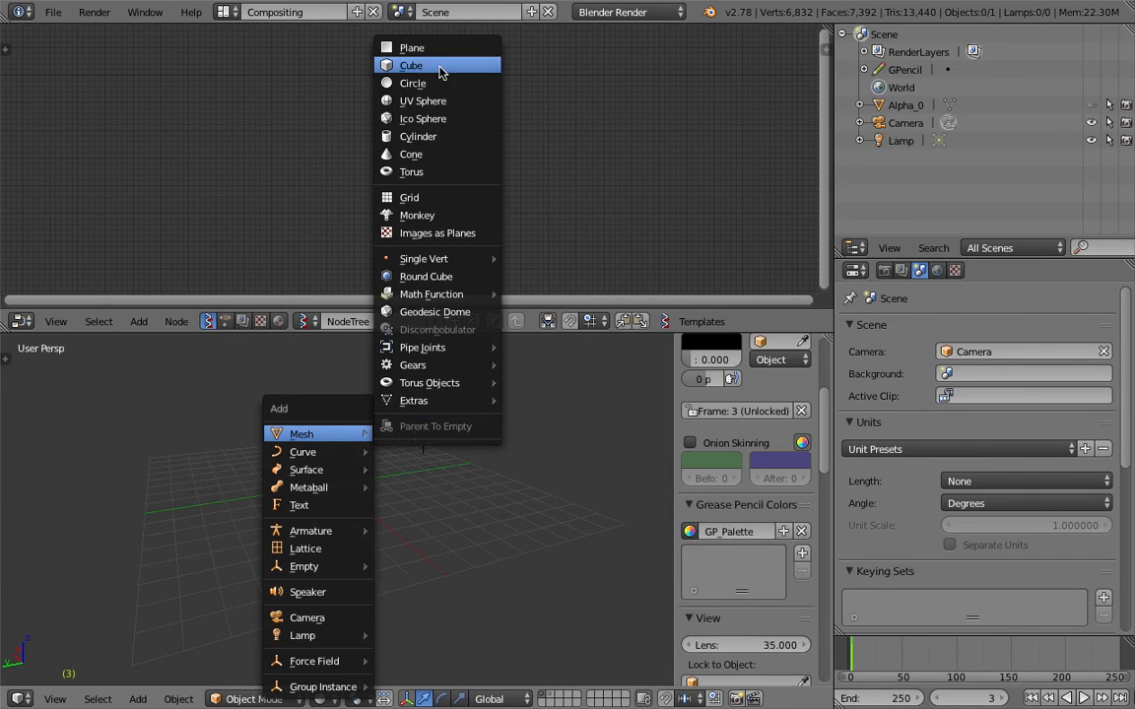
{"action": "left_click", "coordinate": [405, 71]}
{"action": "scroll", "coordinate": [395, 471], "scroll_direction": "up", "scroll_amount": 3}
{"action": "key", "text": "alt+g"}
{"action": "middle_click_drag", "start_coordinate": [415, 474], "coordinate": [447, 467]}
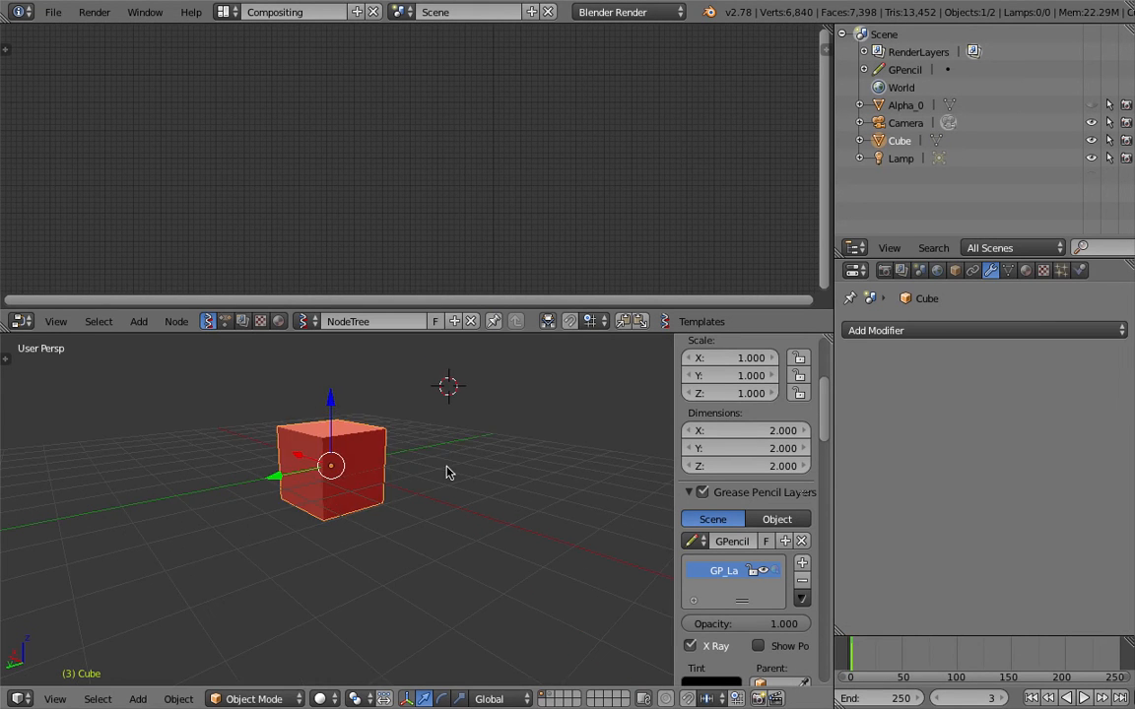
Duplicate the cube twice, placing the copies behind the original on either side.
{"action": "key", "text": "shift+d"}
{"action": "left_click", "coordinate": [541, 410]}
{"action": "key", "text": "shift+d"}
{"action": "left_click", "coordinate": [361, 428]}
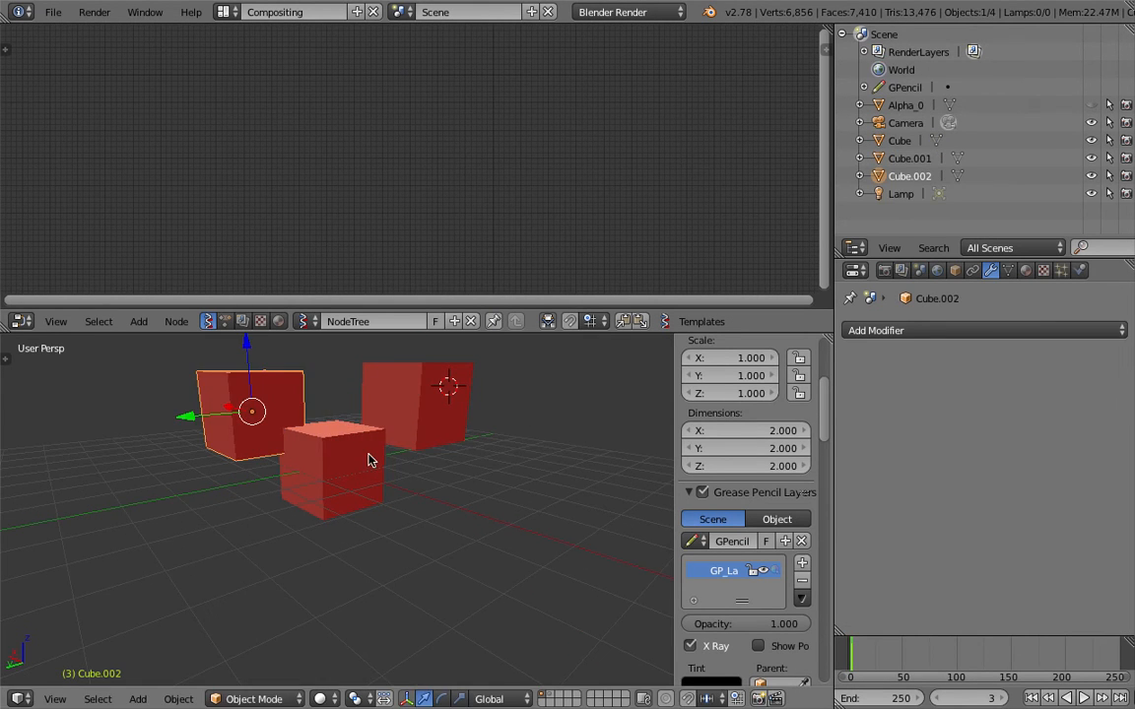
Create another duplicate, place it near the original cube's lower corner, and scale it to about 0.707.
{"action": "key", "text": "shift+d"}
{"action": "left_click", "coordinate": [404, 538]}
{"action": "middle_click_drag", "start_coordinate": [405, 539], "coordinate": [345, 475]}
{"action": "key", "text": "g"}
{"action": "left_click", "coordinate": [533, 485]}
{"action": "key", "text": "s"}
{"action": "left_click", "coordinate": [482, 496]}
Reposition and rescale one of the duplicates behind the central cube, and select the other one.
{"action": "right_click", "coordinate": [397, 402]}
{"action": "key", "text": "g"}
{"action": "left_click", "coordinate": [391, 410]}
{"action": "middle_click_drag", "start_coordinate": [474, 436], "coordinate": [402, 418]}
{"action": "key", "text": "g"}
{"action": "left_click", "coordinate": [329, 467]}
{"action": "key", "text": "s"}
{"action": "left_click", "coordinate": [416, 473]}
{"action": "right_click", "coordinate": [307, 383]}
{"action": "middle_click_drag", "start_coordinate": [291, 392], "coordinate": [335, 386]}
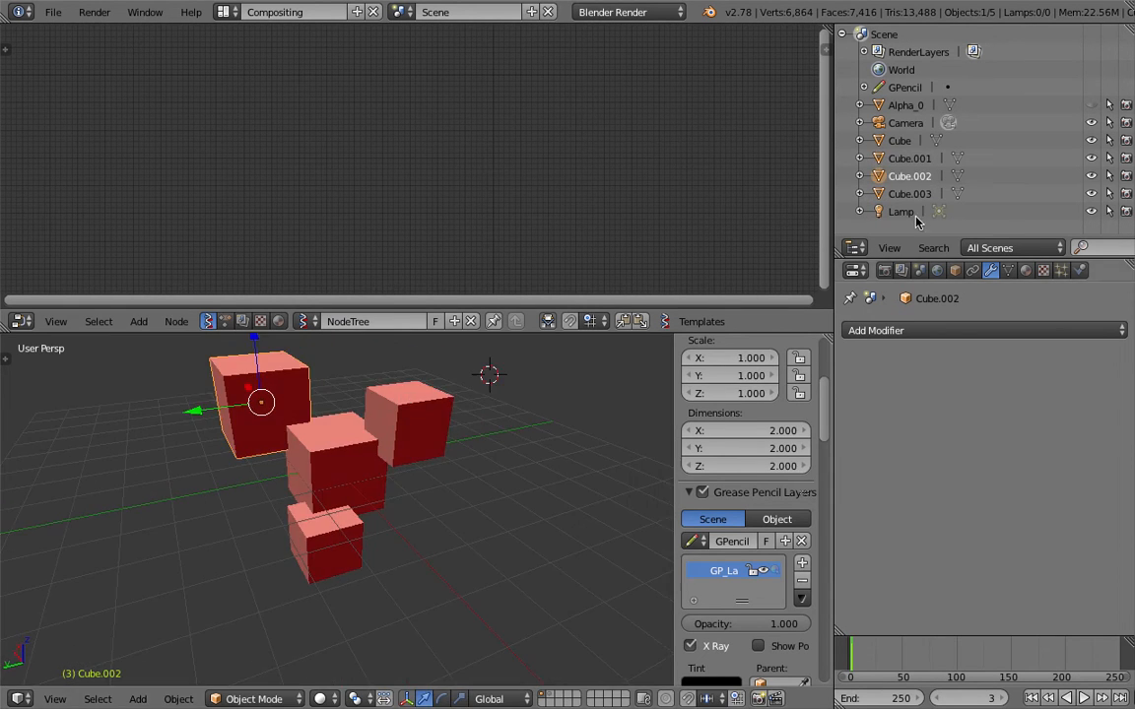
Set the small lower cube's maximum draw type to Wire.
{"action": "right_click", "coordinate": [328, 537]}
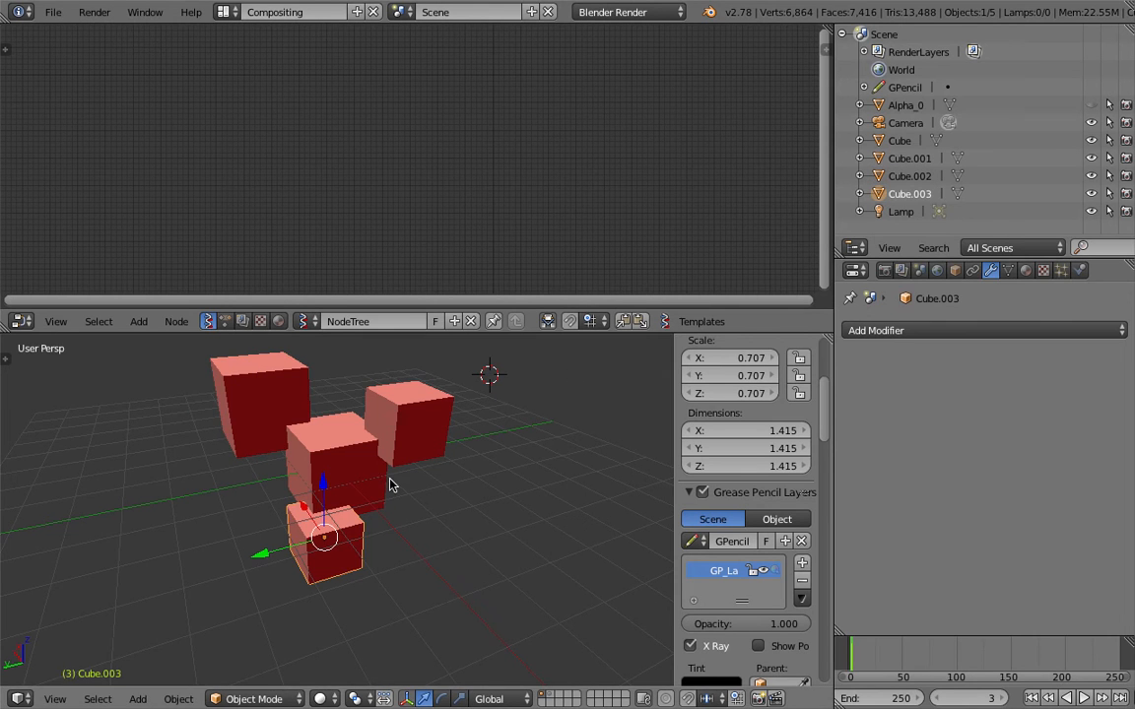
{"action": "left_click", "coordinate": [954, 270]}
{"action": "scroll", "coordinate": [936, 425], "scroll_direction": "down", "scroll_amount": 6}
{"action": "left_click", "coordinate": [864, 506]}
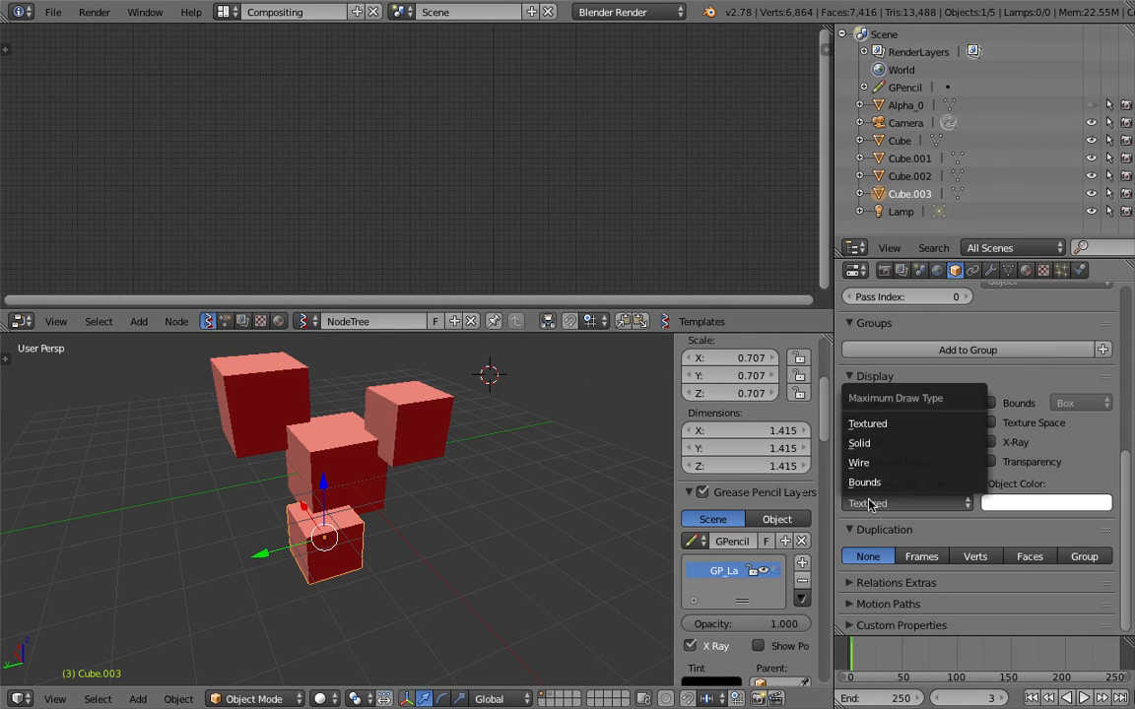
{"action": "left_click", "coordinate": [866, 461]}
Delete the two solid duplicates behind the central cube.
{"action": "right_click", "coordinate": [405, 421]}
{"action": "key", "text": "Delete"}
{"action": "right_click", "coordinate": [280, 384]}
{"action": "key", "text": "Delete"}
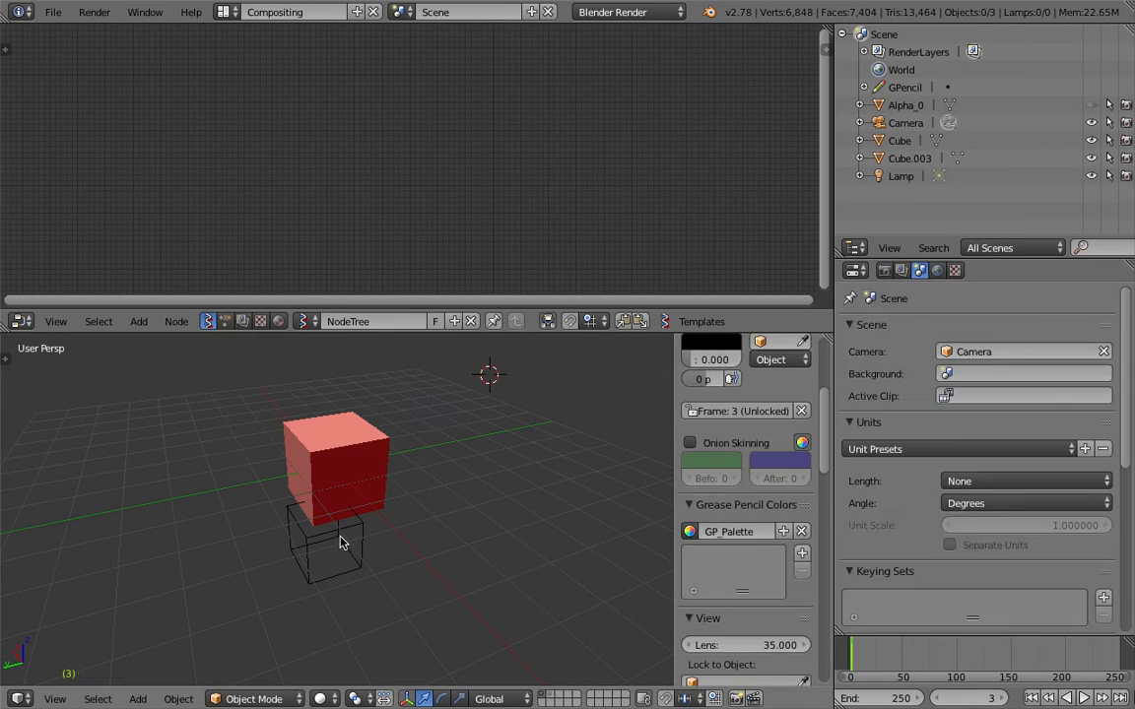
Duplicate the wireframe cube twice, placing the copies at opposite upper corners of the solid cube, and save.
{"action": "right_click", "coordinate": [325, 537]}
{"action": "key", "text": "shift+d"}
{"action": "left_click", "coordinate": [458, 456]}
{"action": "key", "text": "shift+d"}
{"action": "left_click", "coordinate": [289, 471]}
{"action": "middle_click_drag", "start_coordinate": [289, 472], "coordinate": [296, 532]}
{"action": "key", "text": "ctrl+s"}
{"action": "left_click", "coordinate": [375, 531]}
Move one of the upper wireframe cubes slightly closer to the solid cube and save the scene.
{"action": "right_click", "coordinate": [356, 508]}
{"action": "right_click", "coordinate": [256, 485]}
{"action": "key", "text": "g"}
{"action": "left_click", "coordinate": [274, 474]}
{"action": "key", "text": "ctrl+s"}
{"action": "left_click", "coordinate": [274, 475]}
Select all three wireframe cubes around the solid cube and save the scene.
{"action": "middle_click_drag", "start_coordinate": [274, 474], "coordinate": [296, 501]}
{"action": "right_click", "coordinate": [382, 464]}
{"action": "right_click", "coordinate": [394, 586]}
{"action": "right_click", "coordinate": [356, 522]}
{"action": "right_click", "coordinate": [276, 478]}
{"action": "right_click", "coordinate": [371, 475]}
{"action": "key", "text": "ctrl+s"}
{"action": "left_click", "coordinate": [295, 502]}
{"action": "right_click", "coordinate": [301, 449]}
{"action": "right_click", "coordinate": [300, 447]}
{"action": "right_click", "coordinate": [388, 423], "text": "shift"}
{"action": "right_click", "coordinate": [406, 557], "text": "shift"}
{"action": "key", "text": "ctrl+s"}
{"action": "middle_click_drag", "start_coordinate": [449, 540], "coordinate": [279, 367]}
{"action": "left_click", "coordinate": [404, 525]}
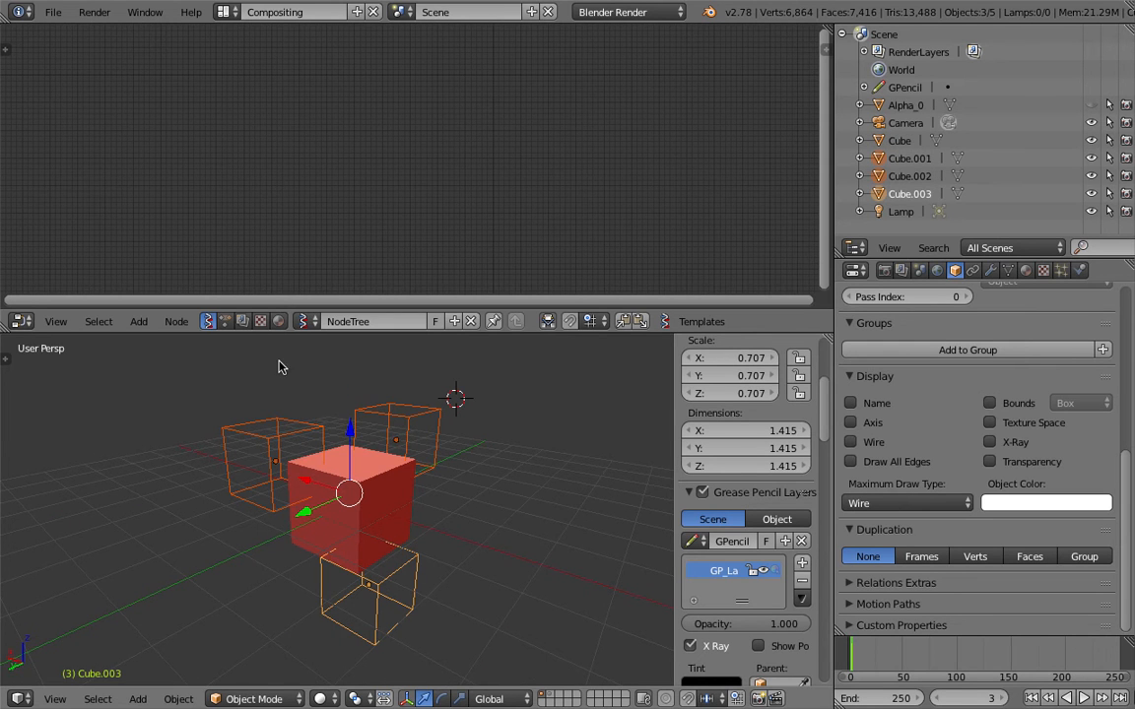
Add an Objects from Group node to a new Animation Nodes tree and save the scene.
{"action": "left_click", "coordinate": [224, 321]}
{"action": "left_click", "coordinate": [329, 321]}
{"action": "key", "text": "shift+a"}
{"action": "mouse_move", "coordinate": [268, 198]}
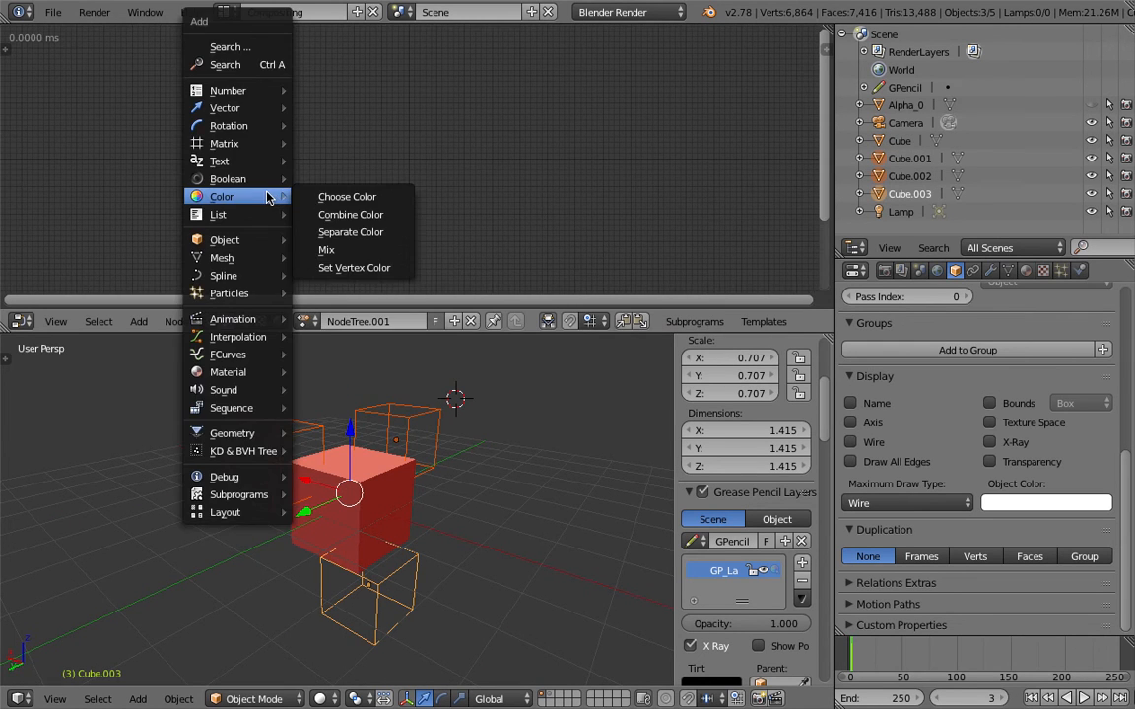
{"action": "left_click", "coordinate": [240, 65]}
{"action": "type", "text": "objects"}
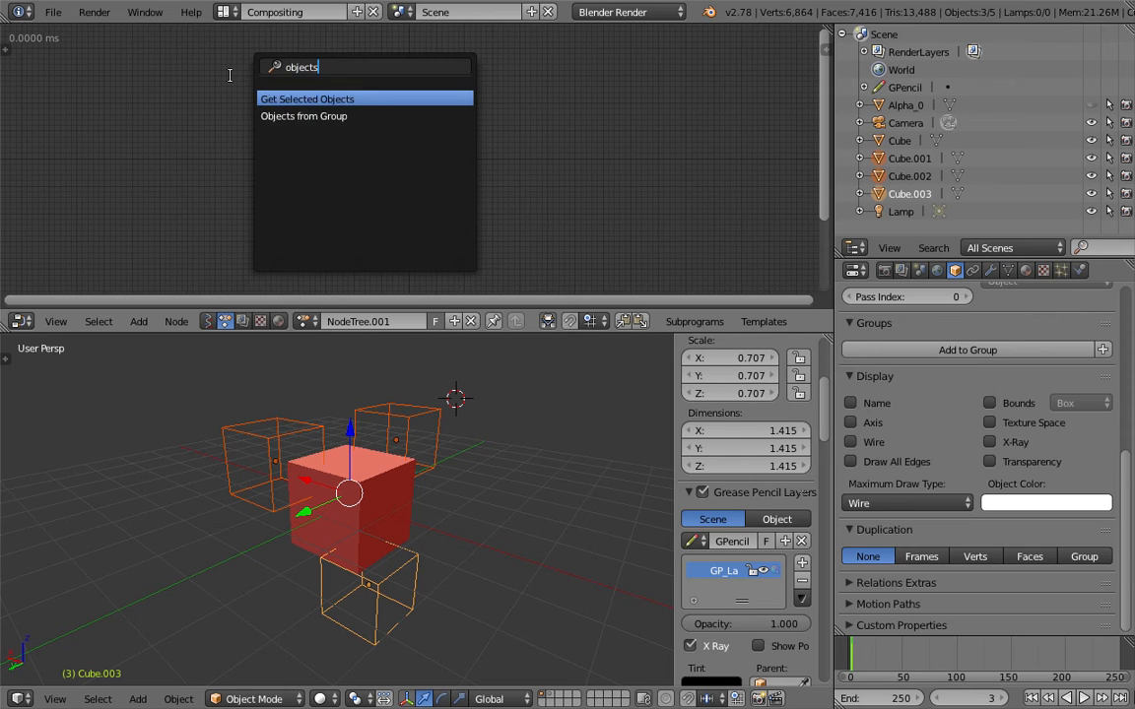
{"action": "key", "text": "Return"}
{"action": "left_click", "coordinate": [143, 133]}
{"action": "key", "text": "ctrl+s"}
{"action": "left_click", "coordinate": [144, 133]}
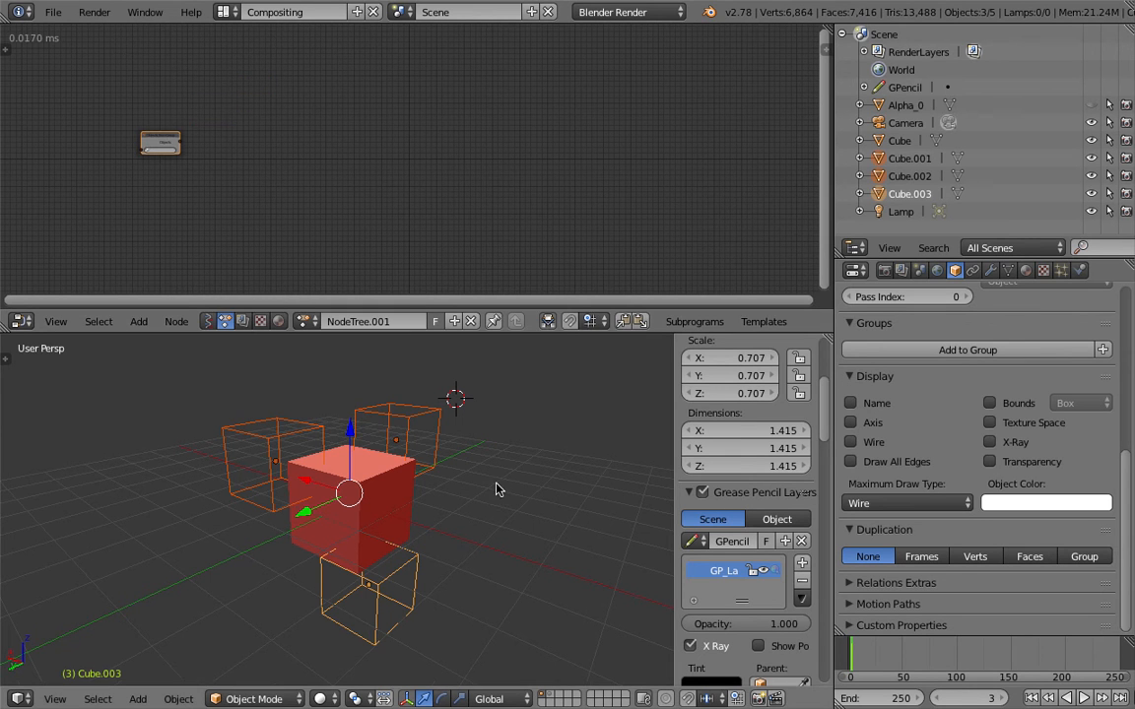
Select the three wireframe cubes again and put them into a new object group.
{"action": "scroll", "coordinate": [461, 555], "scroll_direction": "up", "scroll_amount": 1}
{"action": "right_click", "coordinate": [431, 570]}
{"action": "right_click", "coordinate": [435, 398], "text": "shift"}
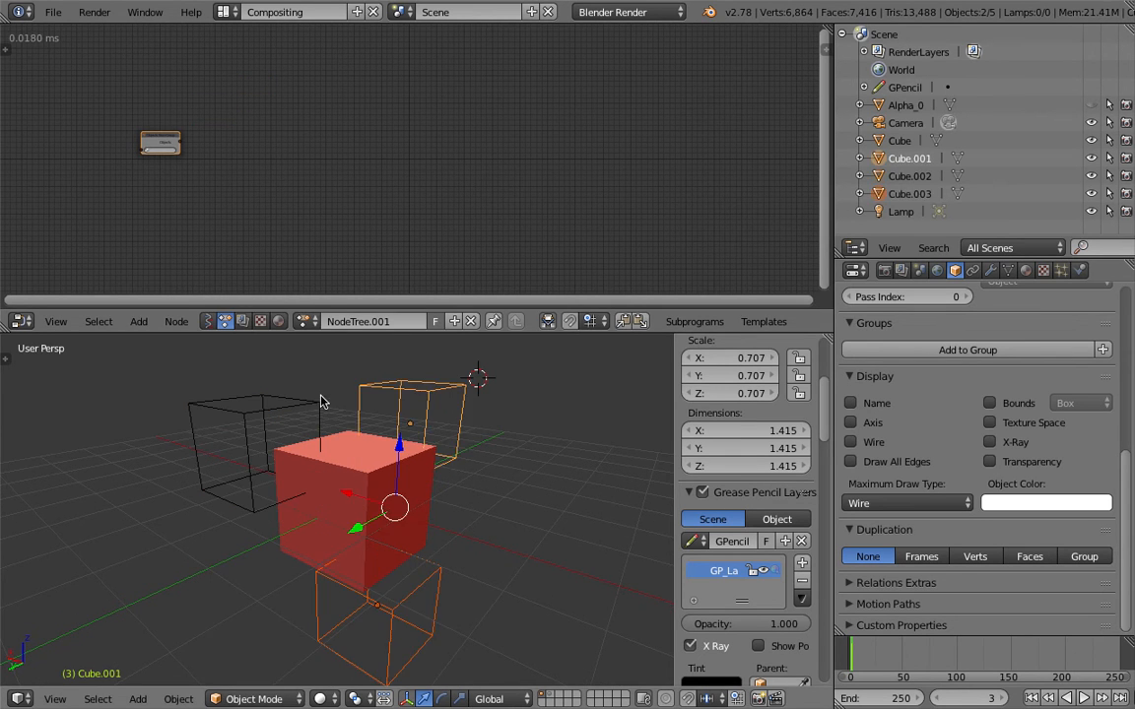
{"action": "right_click", "coordinate": [320, 402], "text": "shift"}
{"action": "key", "text": "ctrl+g"}
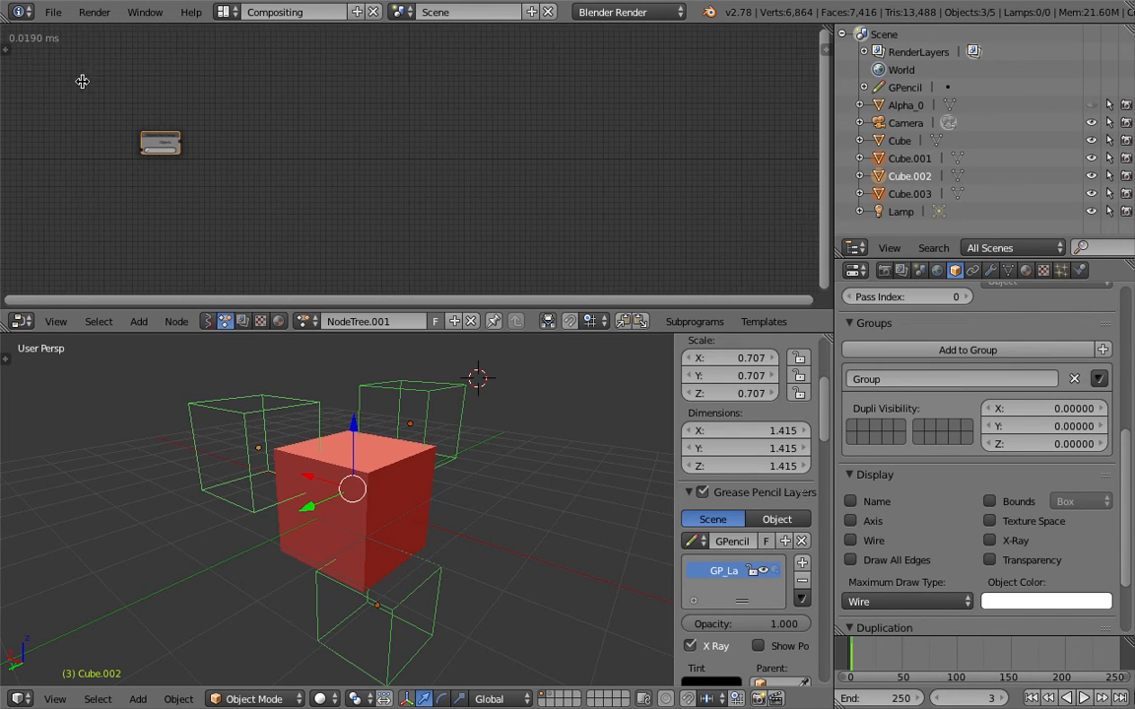
Assign the object group named Group to the Objects from Group node.
{"action": "key", "text": "t"}
{"action": "left_click", "coordinate": [55, 64]}
{"action": "left_click_drag", "start_coordinate": [58, 83], "coordinate": [1, 123]}
{"action": "scroll", "coordinate": [205, 150], "scroll_direction": "up", "scroll_amount": 4}
{"action": "middle_click_drag", "start_coordinate": [213, 155], "coordinate": [380, 169]}
{"action": "scroll", "coordinate": [381, 169], "scroll_direction": "up", "scroll_amount": 2}
{"action": "left_click", "coordinate": [235, 194]}
{"action": "left_click", "coordinate": [218, 229]}
{"action": "middle_click_drag", "start_coordinate": [436, 210], "coordinate": [390, 204]}
{"action": "middle_click_drag", "start_coordinate": [461, 467], "coordinate": [459, 431]}
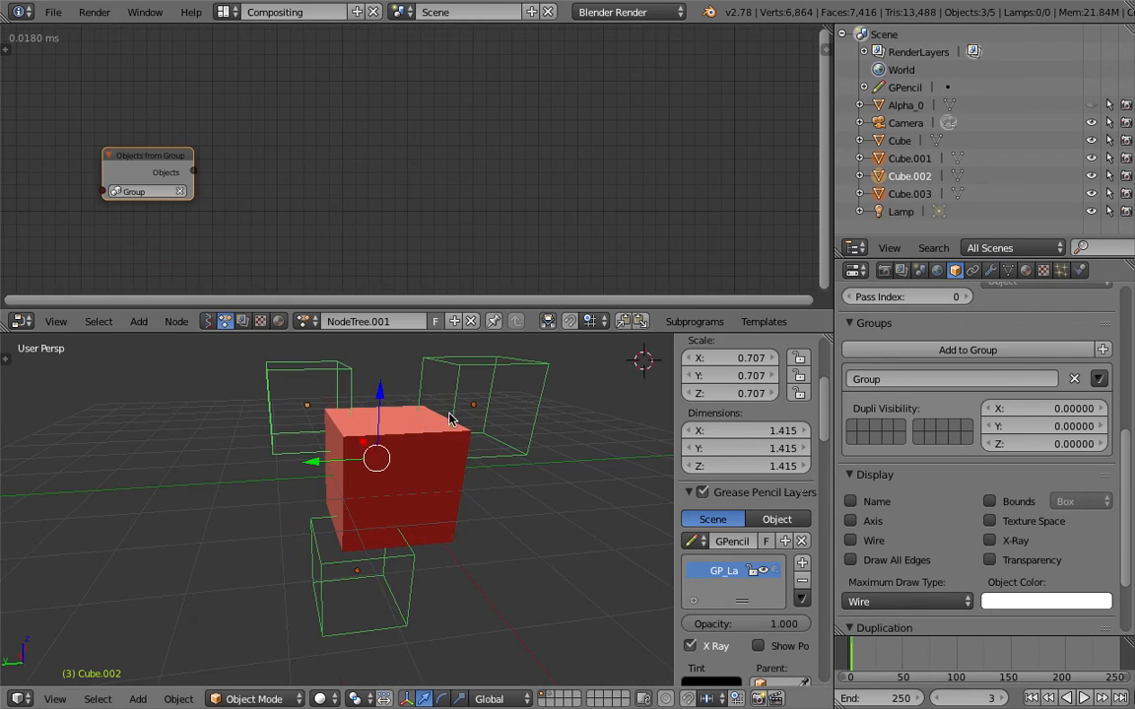
Add an Object Mesh Data node and place it to the right of the Objects from Group node, leaving space between them.
{"action": "key", "text": "space"}
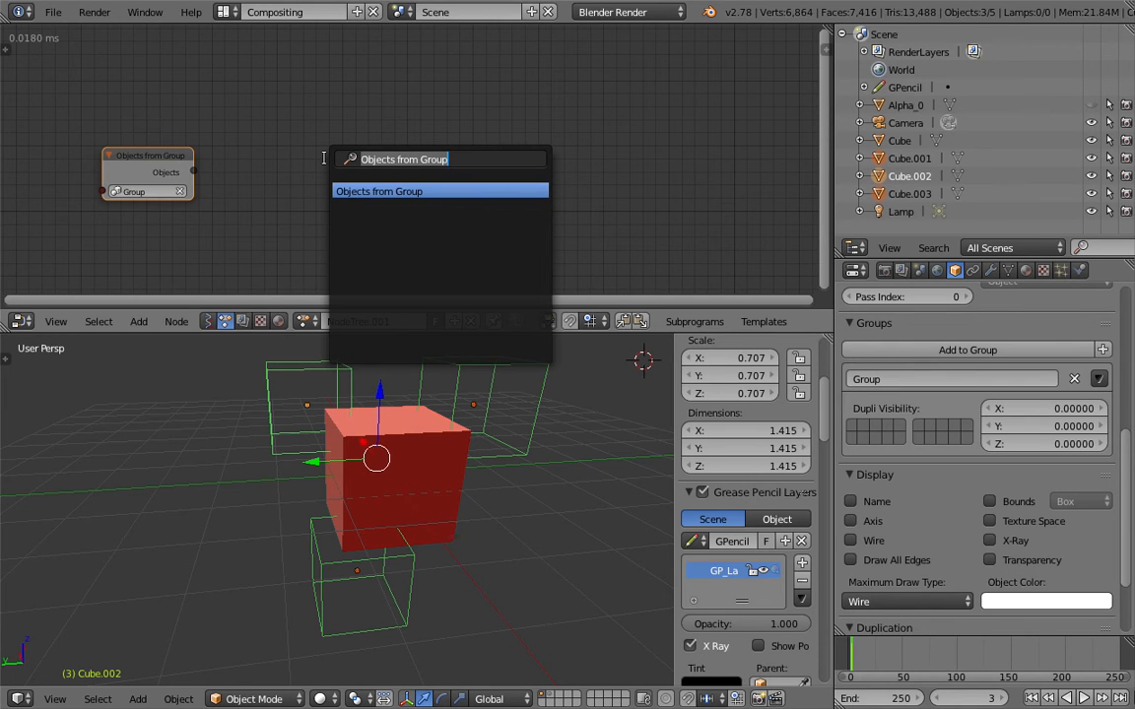
{"action": "type", "text": "objects"}
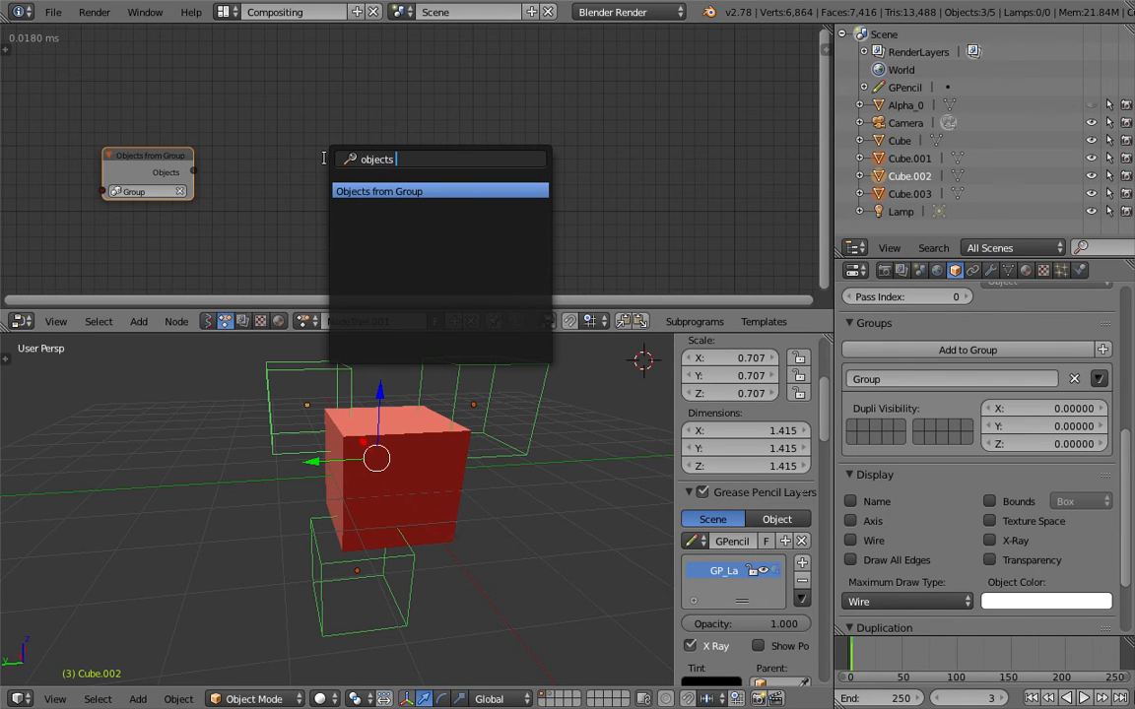
{"action": "key", "text": "ctrl+a"}
{"action": "type", "text": "object m"}
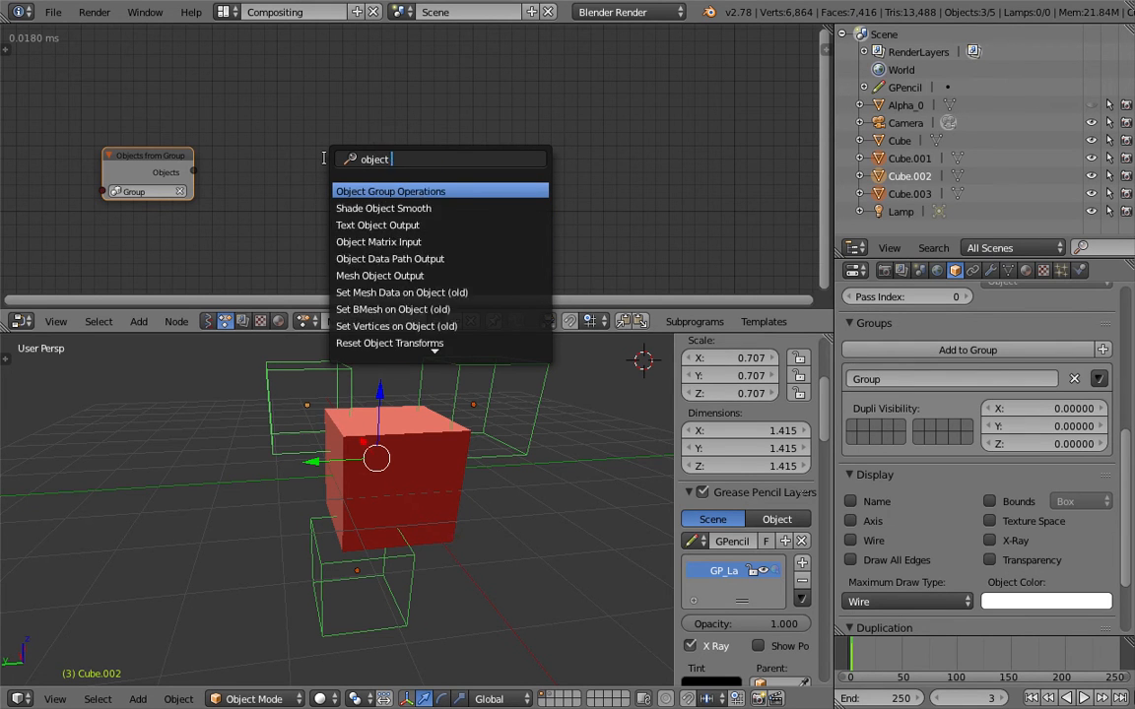
{"action": "key", "text": "Down"}
{"action": "key", "text": "Down"}
{"action": "key", "text": "Down"}
{"action": "key", "text": "Return"}
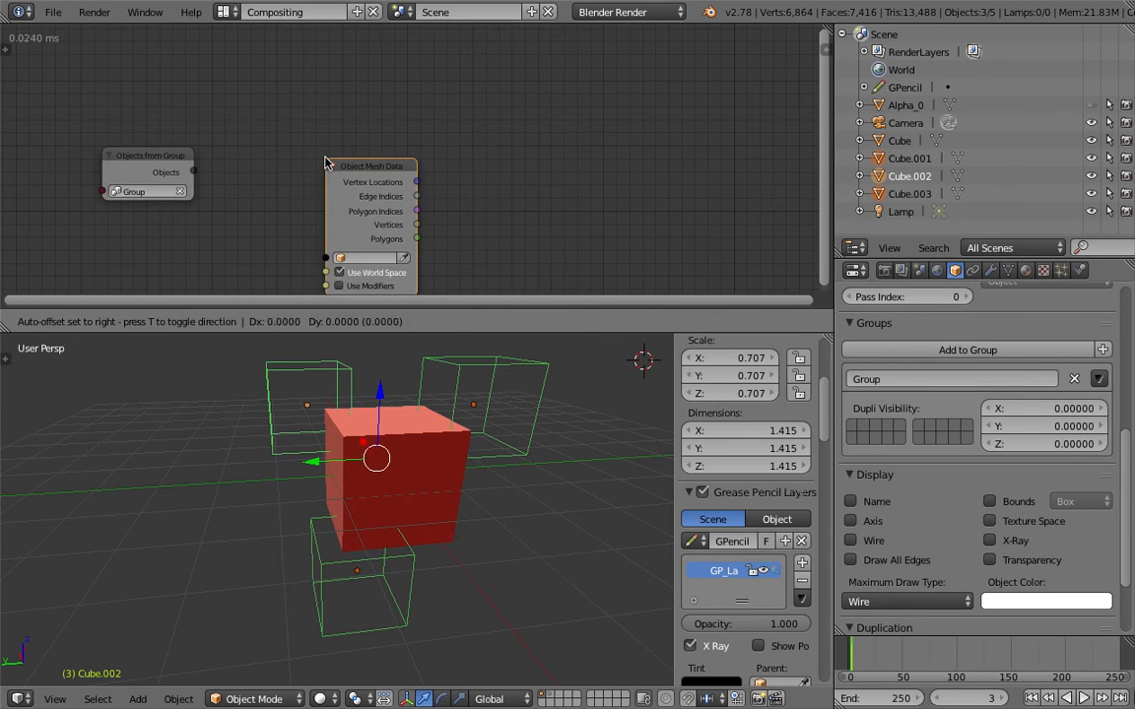
{"action": "left_click", "coordinate": [376, 111]}
{"action": "middle_click_drag", "start_coordinate": [248, 155], "coordinate": [243, 142]}
{"action": "left_click_drag", "start_coordinate": [416, 99], "coordinate": [458, 102]}
Reposition the Objects from Group node and create a loop through its Objects output.
{"action": "left_click_drag", "start_coordinate": [173, 138], "coordinate": [153, 117]}
{"action": "key", "text": "w"}
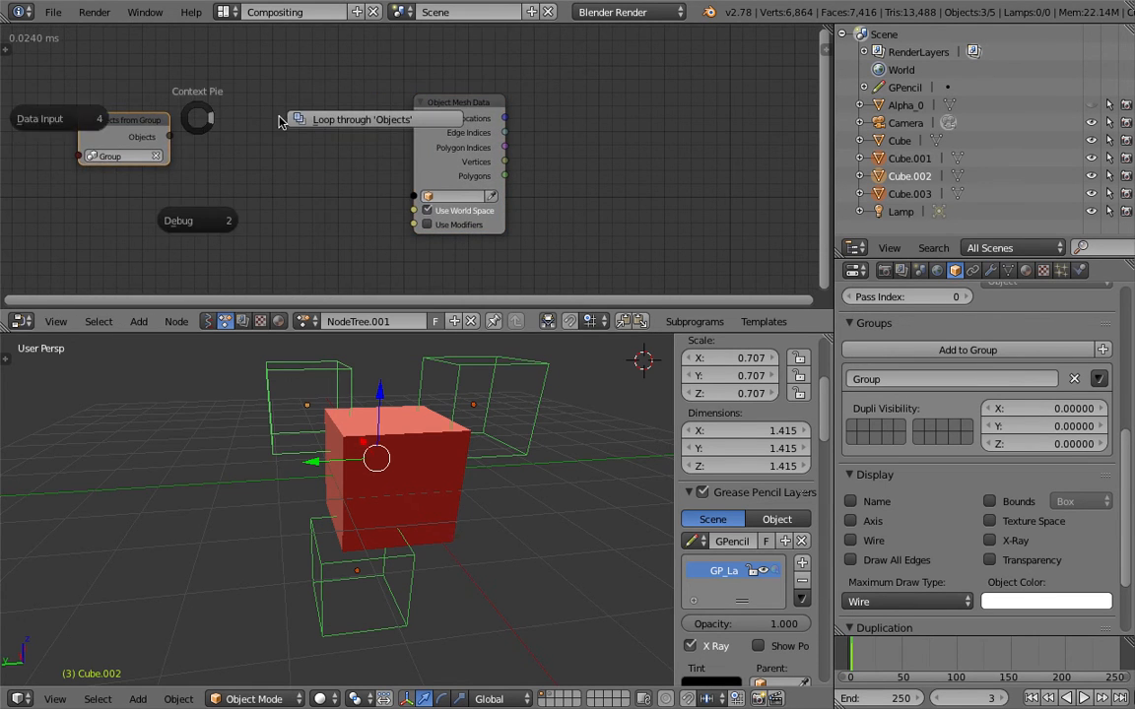
Create a loop through the group's objects and arrange its Loop Input node in front of the Object Mesh Data node.
{"action": "left_click", "coordinate": [288, 123]}
{"action": "left_click", "coordinate": [335, 102]}
{"action": "left_click_drag", "start_coordinate": [472, 103], "coordinate": [647, 119]}
{"action": "left_click_drag", "start_coordinate": [434, 104], "coordinate": [535, 100]}
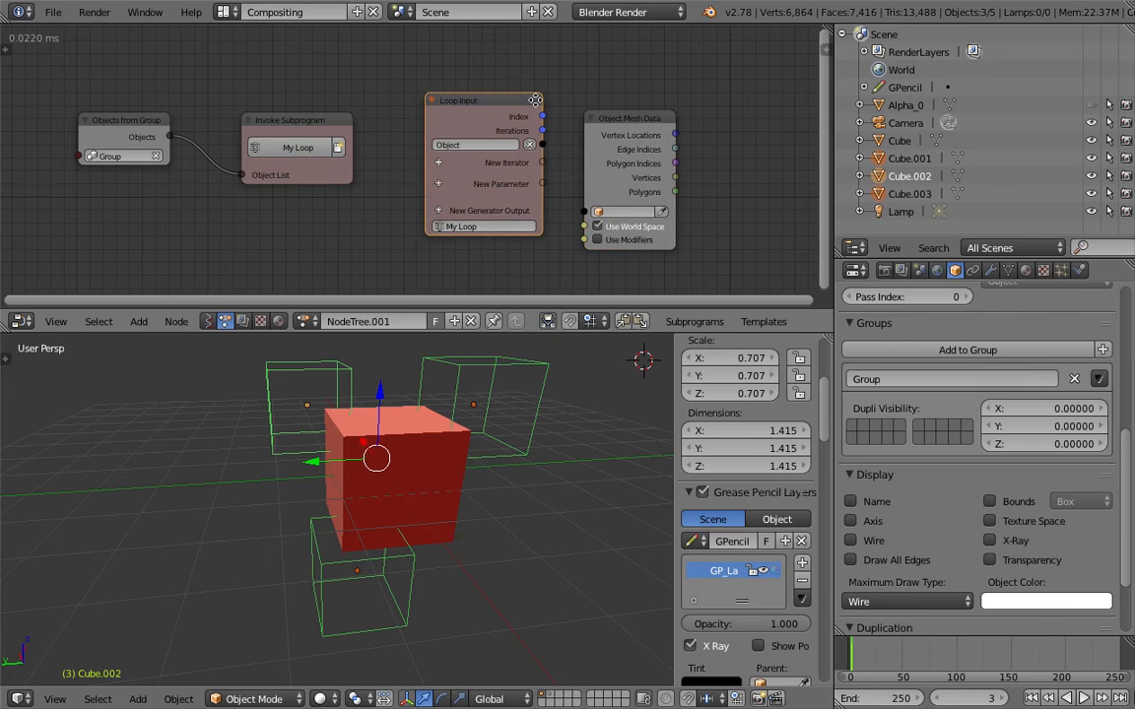
Add a Join Mesh Data List node beyond the Object Mesh Data node and save over the file.
{"action": "middle_click_drag", "start_coordinate": [535, 100], "coordinate": [352, 71]}
{"action": "scroll", "coordinate": [578, 97], "scroll_direction": "down", "scroll_amount": 2}
{"action": "key", "text": "shift+a"}
{"action": "left_click", "coordinate": [541, 106]}
{"action": "type", "text": "mesh j"}
{"action": "key", "text": "BackSpace"}
{"action": "key", "text": "BackSpace"}
{"action": "key", "text": "BackSpace"}
{"action": "key", "text": "BackSpace"}
{"action": "key", "text": "BackSpace"}
{"action": "key", "text": "BackSpace"}
{"action": "type", "text": "join"}
{"action": "key", "text": "Down"}
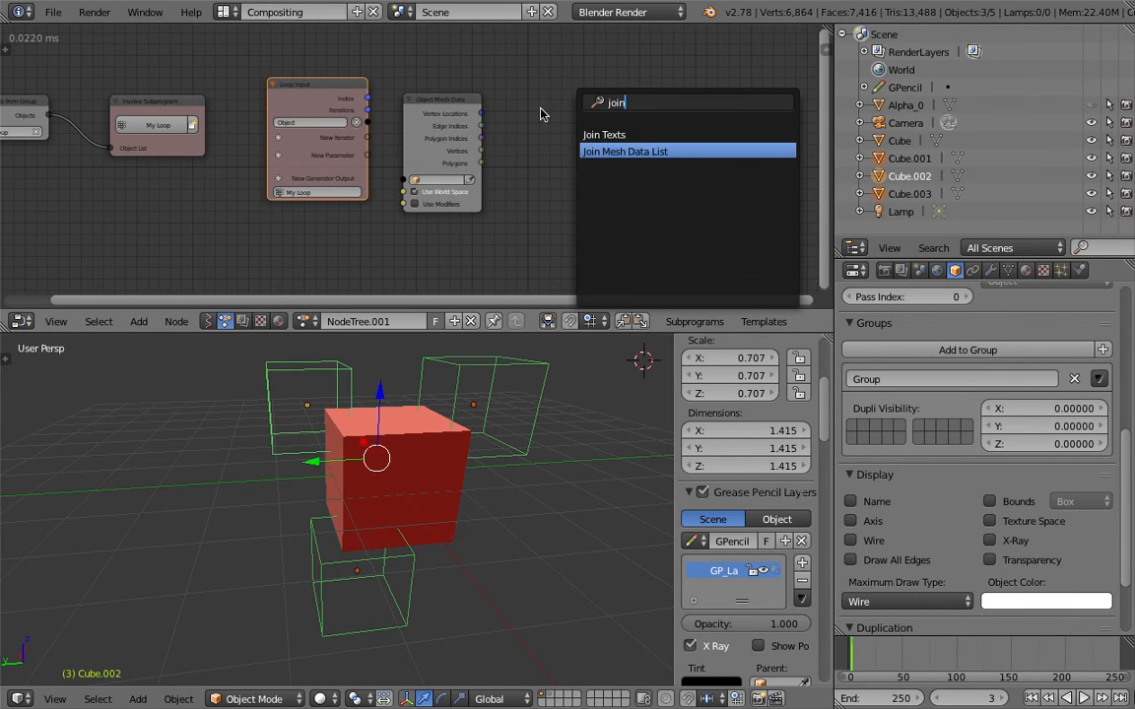
{"action": "key", "text": "Return"}
{"action": "left_click", "coordinate": [589, 117]}
{"action": "key", "text": "ctrl+s"}
{"action": "left_click", "coordinate": [589, 117]}
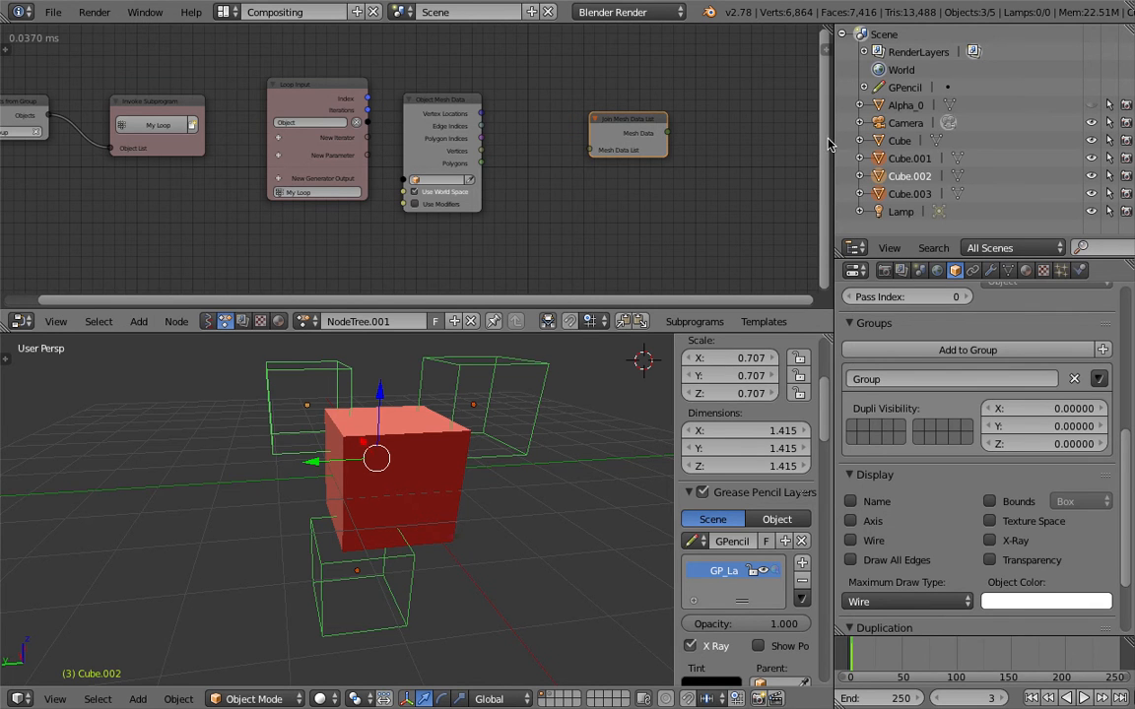
Widen the node editor and connect the Loop Input's Object output to the Object Mesh Data node's Object input.
{"action": "left_click_drag", "start_coordinate": [834, 146], "coordinate": [947, 156]}
{"action": "middle_click_drag", "start_coordinate": [830, 210], "coordinate": [773, 189]}
{"action": "key", "text": "ctrl+s"}
{"action": "left_click", "coordinate": [737, 177]}
{"action": "scroll", "coordinate": [481, 136], "scroll_direction": "up", "scroll_amount": 1}
{"action": "left_click_drag", "start_coordinate": [343, 90], "coordinate": [411, 158]}
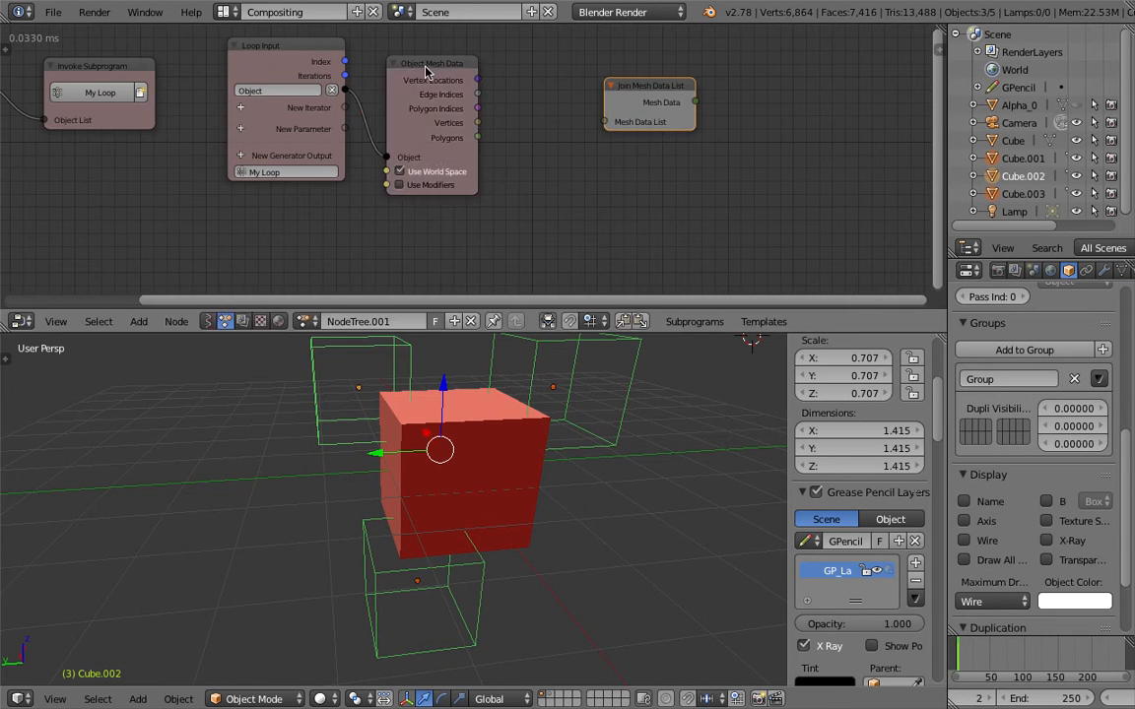
Save over the file and move the Join Mesh Data List node farther away from the Object Mesh Data node.
{"action": "key", "text": "ctrl+s"}
{"action": "left_click", "coordinate": [449, 73]}
{"action": "left_click_drag", "start_coordinate": [626, 86], "coordinate": [722, 99]}
{"action": "middle_click_drag", "start_coordinate": [675, 165], "coordinate": [625, 180]}
{"action": "left_click_drag", "start_coordinate": [682, 115], "coordinate": [720, 117]}
{"action": "key", "text": "ctrl+a"}
{"action": "type", "text": "object me"}
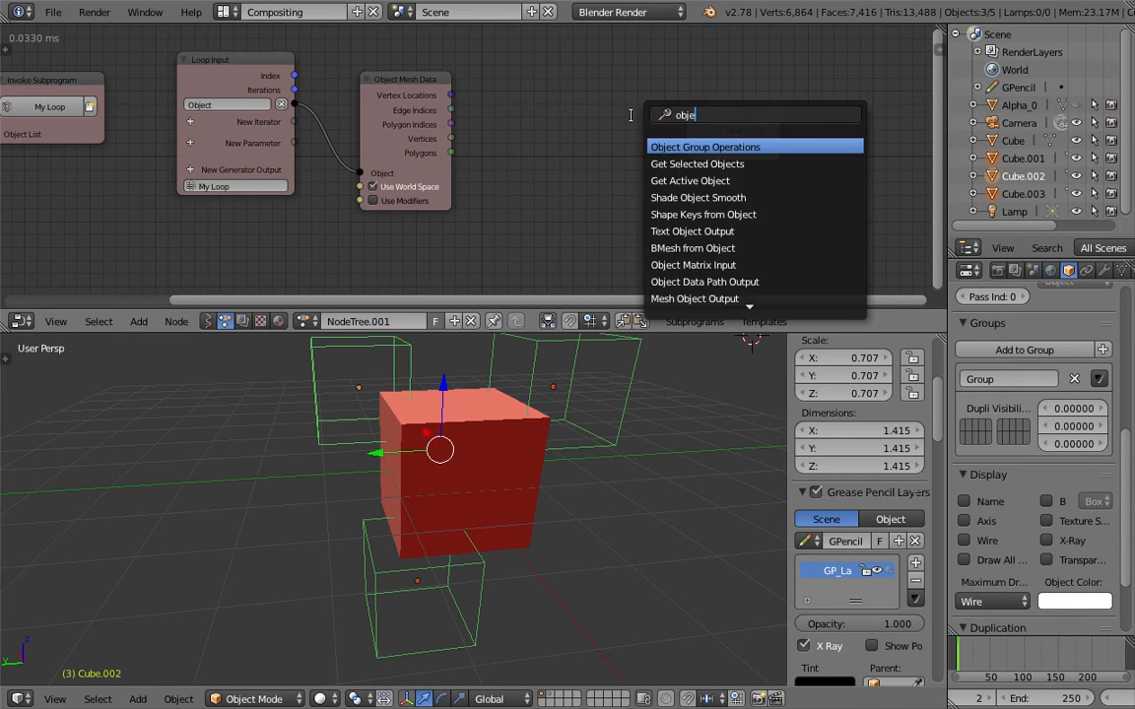
{"action": "key", "text": "Return"}
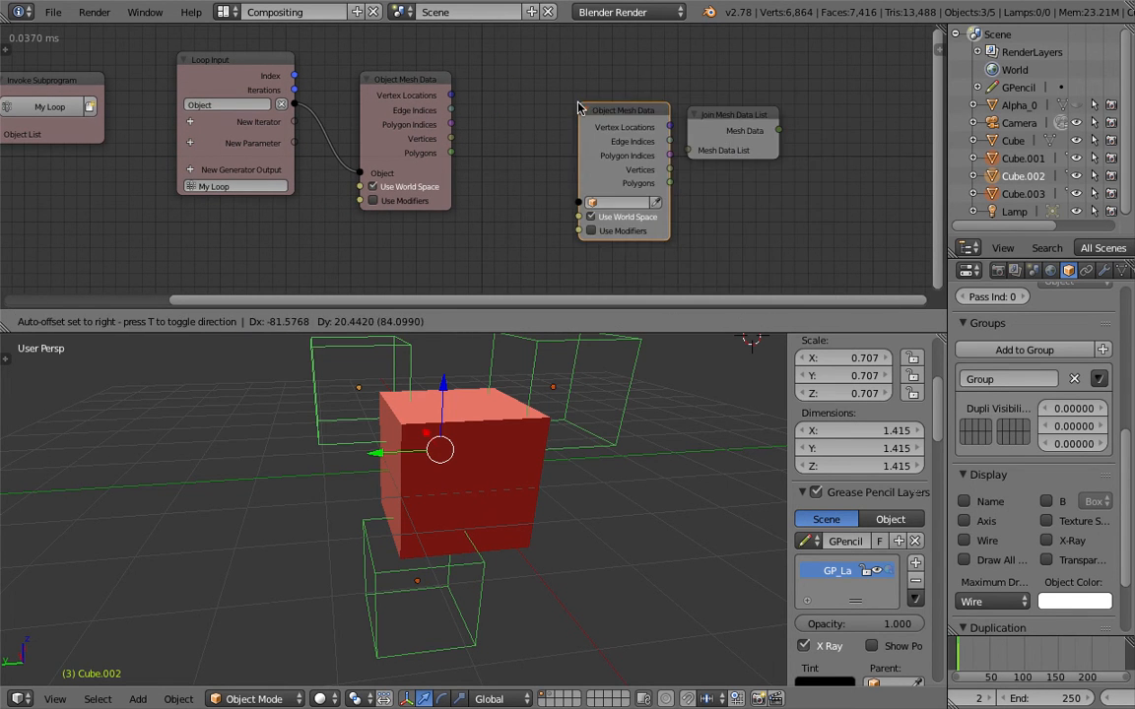
{"action": "left_click", "coordinate": [579, 103]}
{"action": "key", "text": "x"}
{"action": "key", "text": "shift+a"}
{"action": "left_click", "coordinate": [582, 114]}
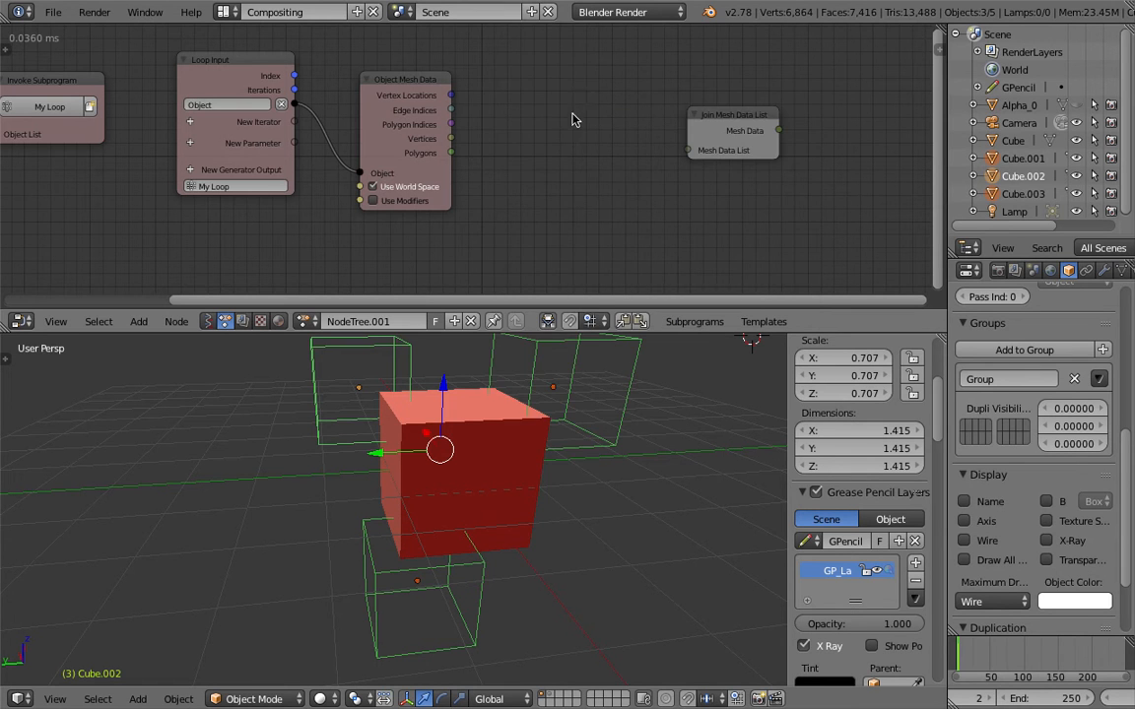
Add a Mesh Data List creation node between the Object Mesh Data and Join Mesh Data List nodes, spacing them apart.
{"action": "key", "text": "shift+a"}
{"action": "mouse_move", "coordinate": [566, 312]}
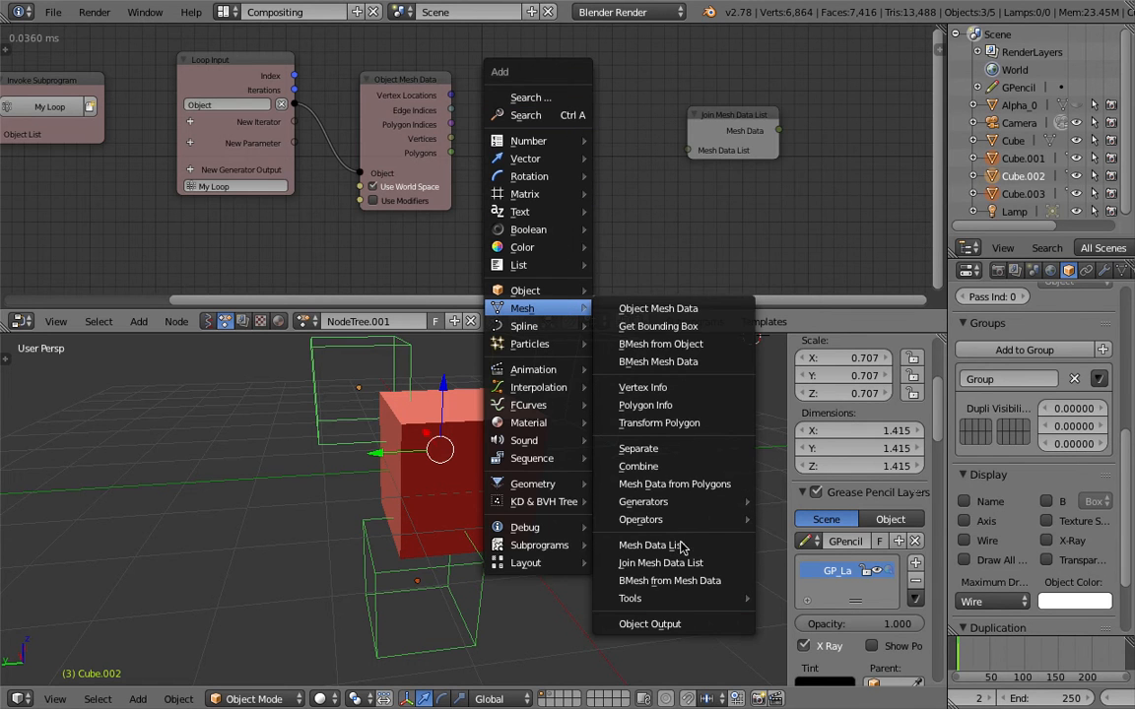
{"action": "mouse_move", "coordinate": [692, 601]}
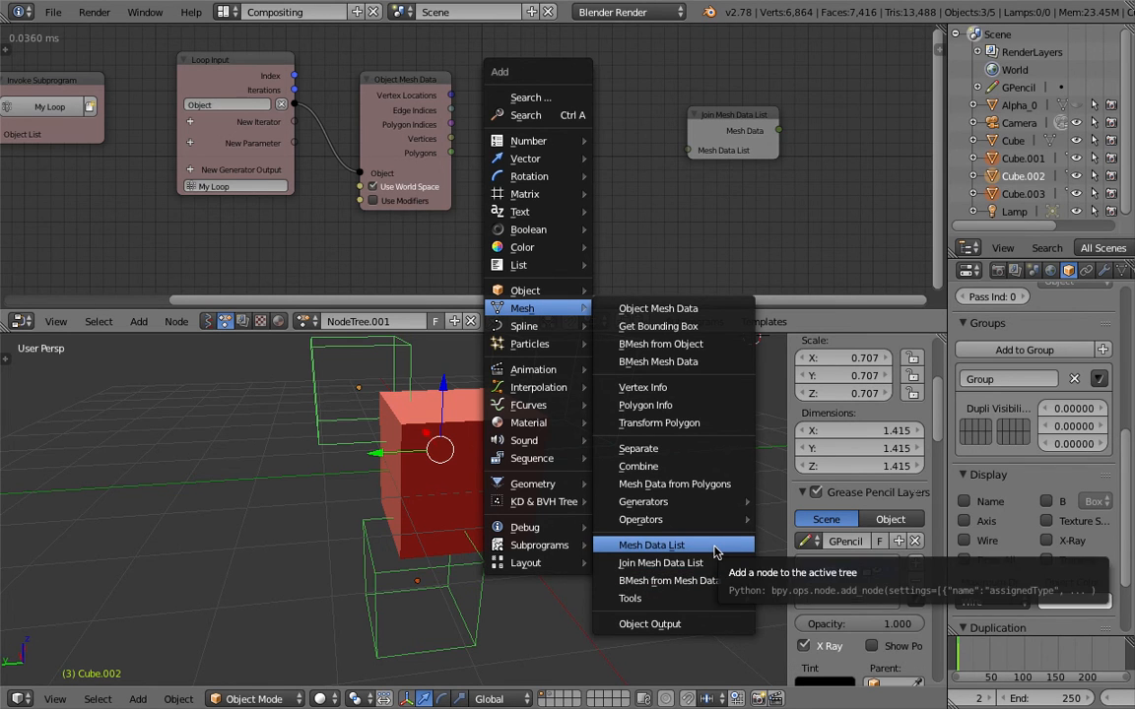
{"action": "left_click", "coordinate": [717, 552]}
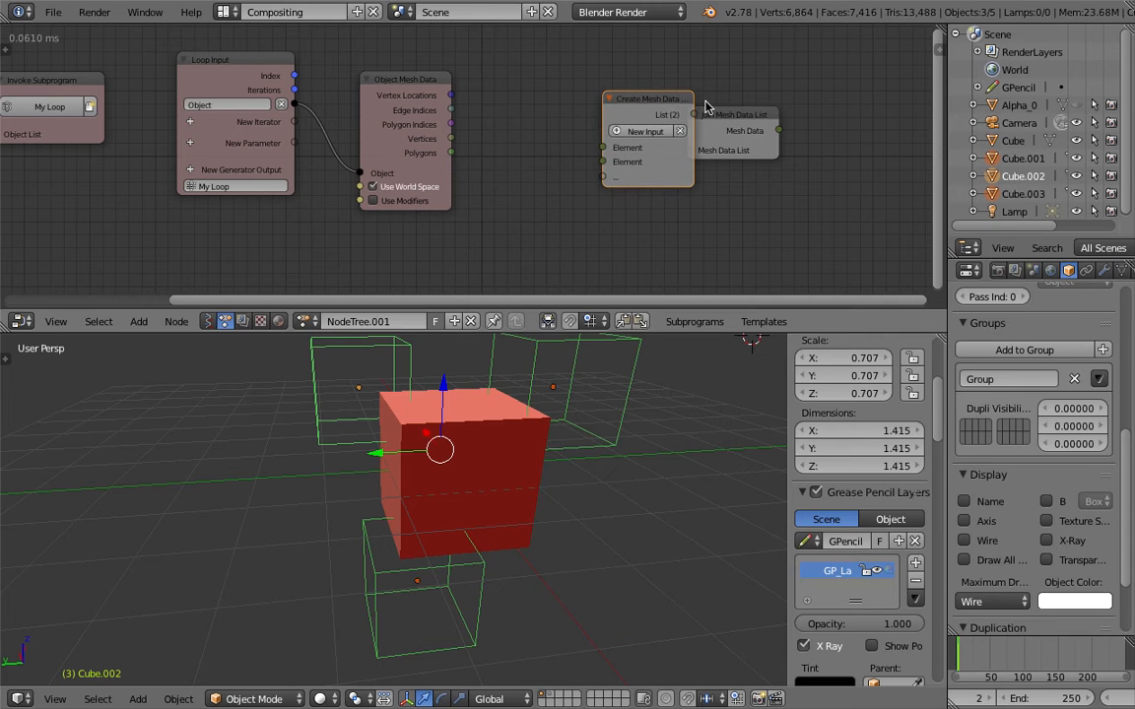
{"action": "left_click", "coordinate": [754, 119]}
{"action": "left_click_drag", "start_coordinate": [645, 111], "coordinate": [629, 119]}
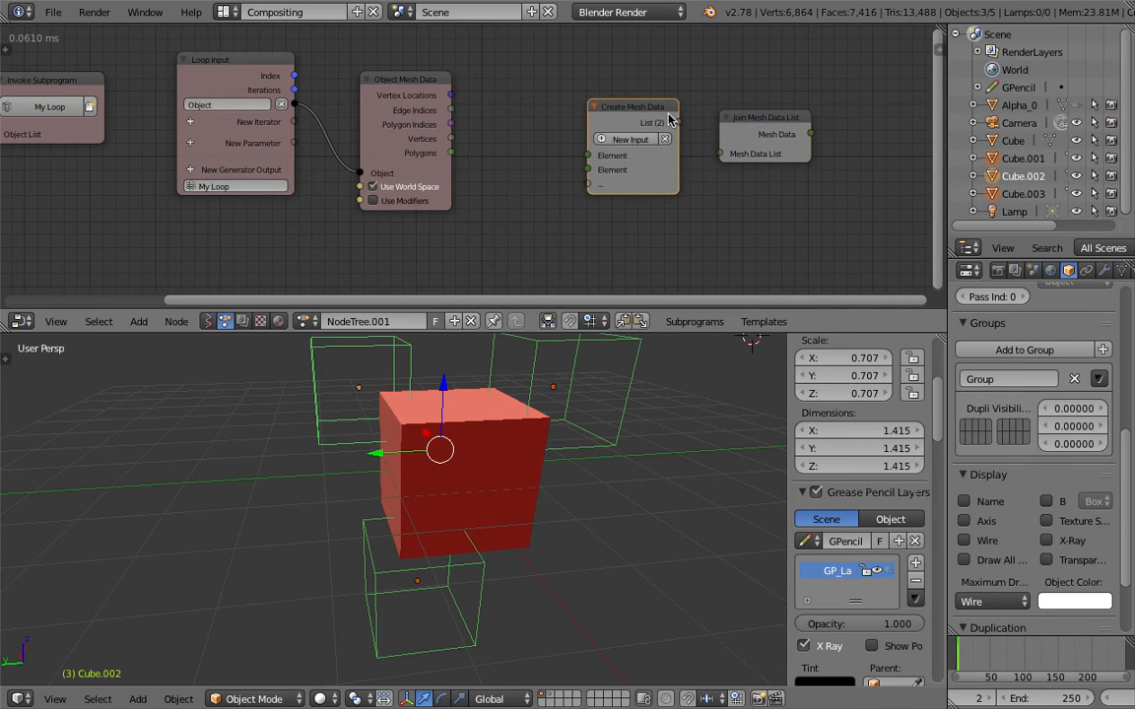
Add a Mesh Data List generator output to My Loop and connect the Join Mesh Data List node's Mesh Data output to it.
{"action": "scroll", "coordinate": [412, 176], "scroll_direction": "down", "scroll_amount": 1}
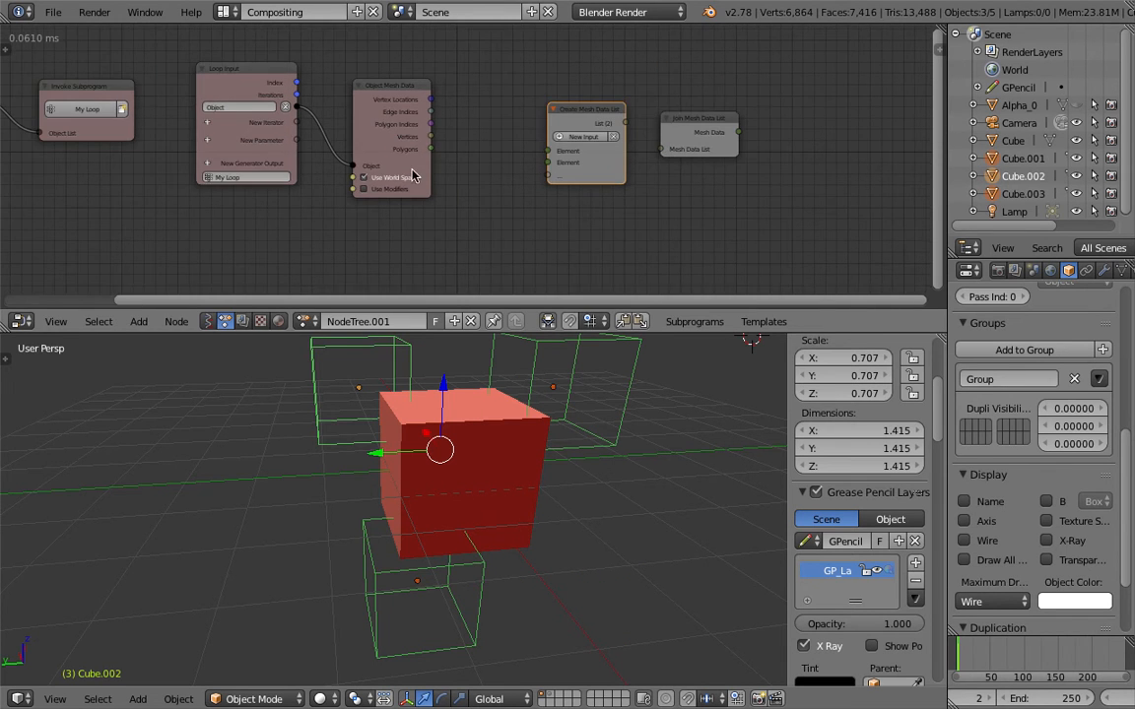
{"action": "left_click", "coordinate": [206, 160]}
{"action": "type", "text": "objet"}
{"action": "key", "text": "ctrl+a"}
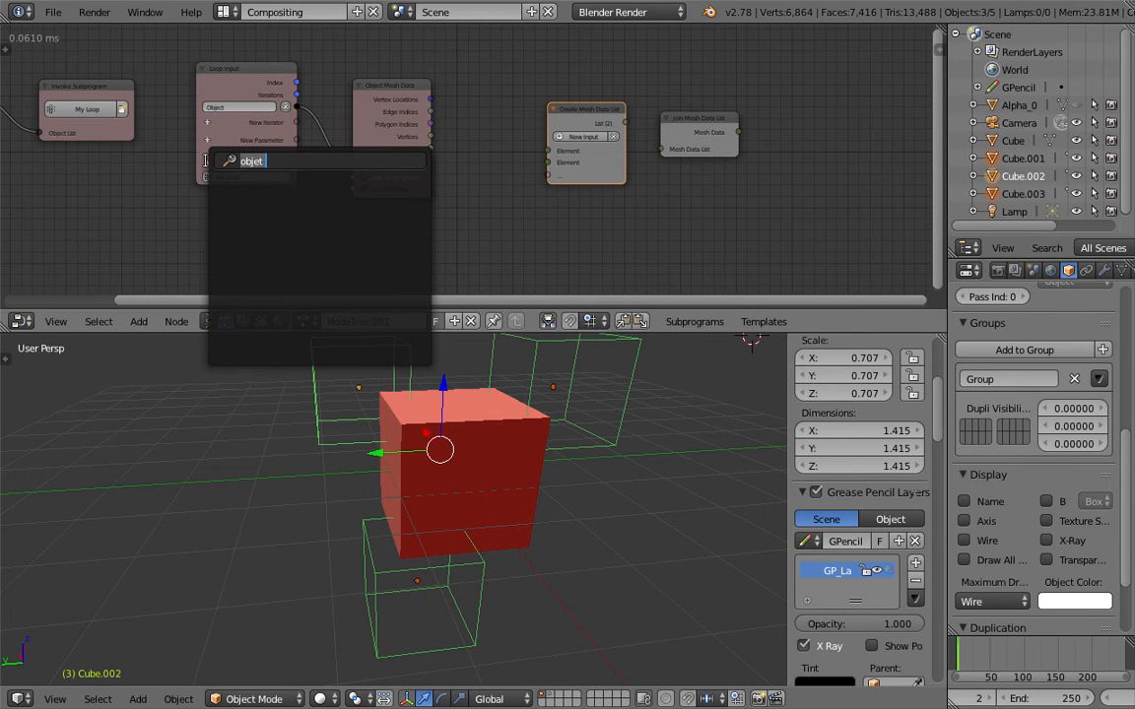
{"action": "type", "text": "object"}
{"action": "key", "text": "ctrl+a"}
{"action": "type", "text": "mes"}
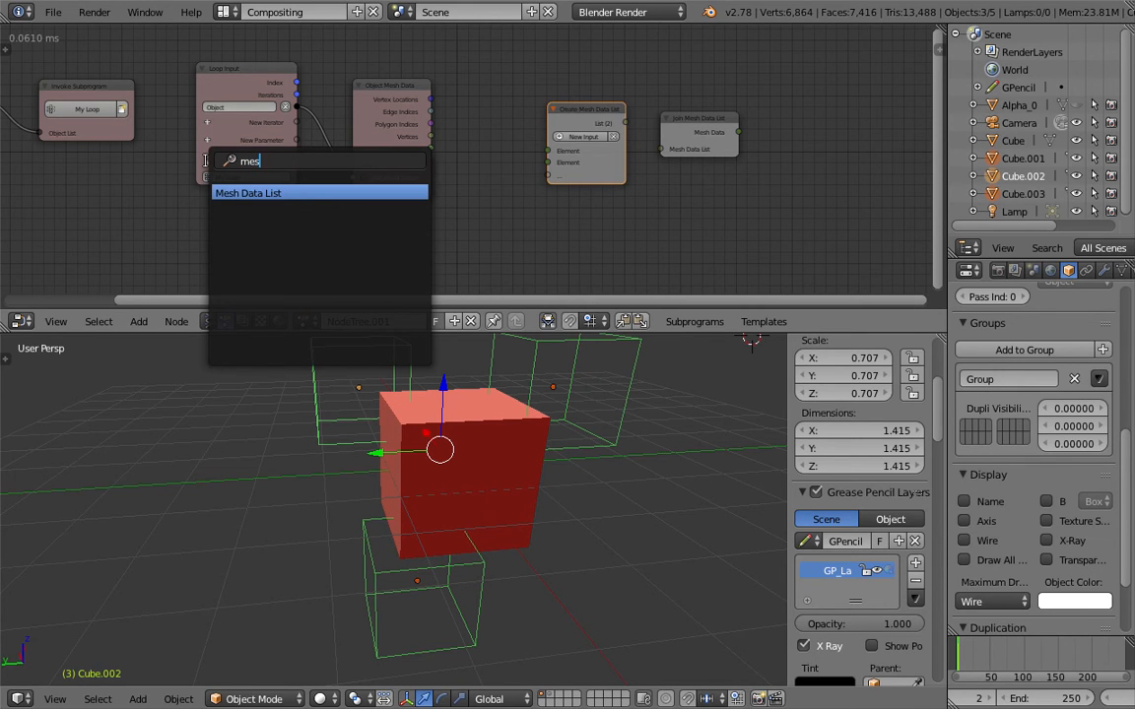
{"action": "key", "text": "Return"}
{"action": "left_click", "coordinate": [777, 126]}
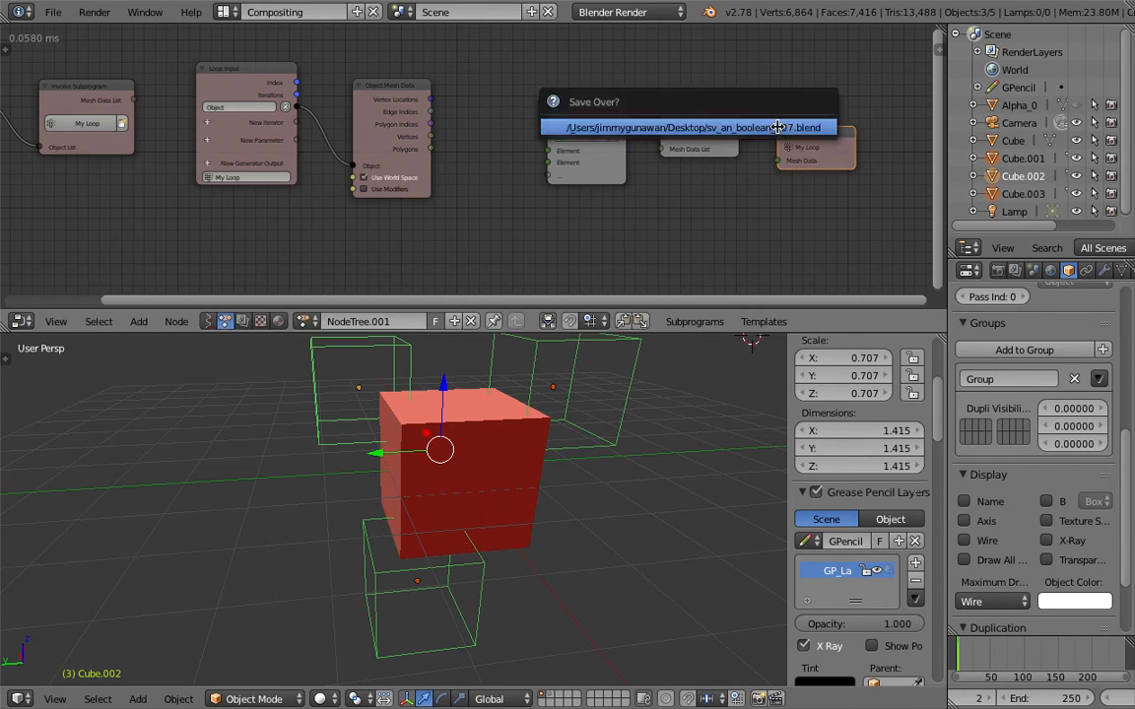
{"action": "left_click_drag", "start_coordinate": [739, 133], "coordinate": [760, 170]}
Move the Invoke Subprogram and Objects from Group nodes below the row of loop nodes.
{"action": "middle_click_drag", "start_coordinate": [195, 146], "coordinate": [292, 122]}
{"action": "left_click_drag", "start_coordinate": [208, 68], "coordinate": [201, 207]}
{"action": "middle_click_drag", "start_coordinate": [201, 207], "coordinate": [267, 177]}
{"action": "left_click_drag", "start_coordinate": [114, 40], "coordinate": [134, 187]}
{"action": "scroll", "coordinate": [354, 208], "scroll_direction": "up", "scroll_amount": 1}
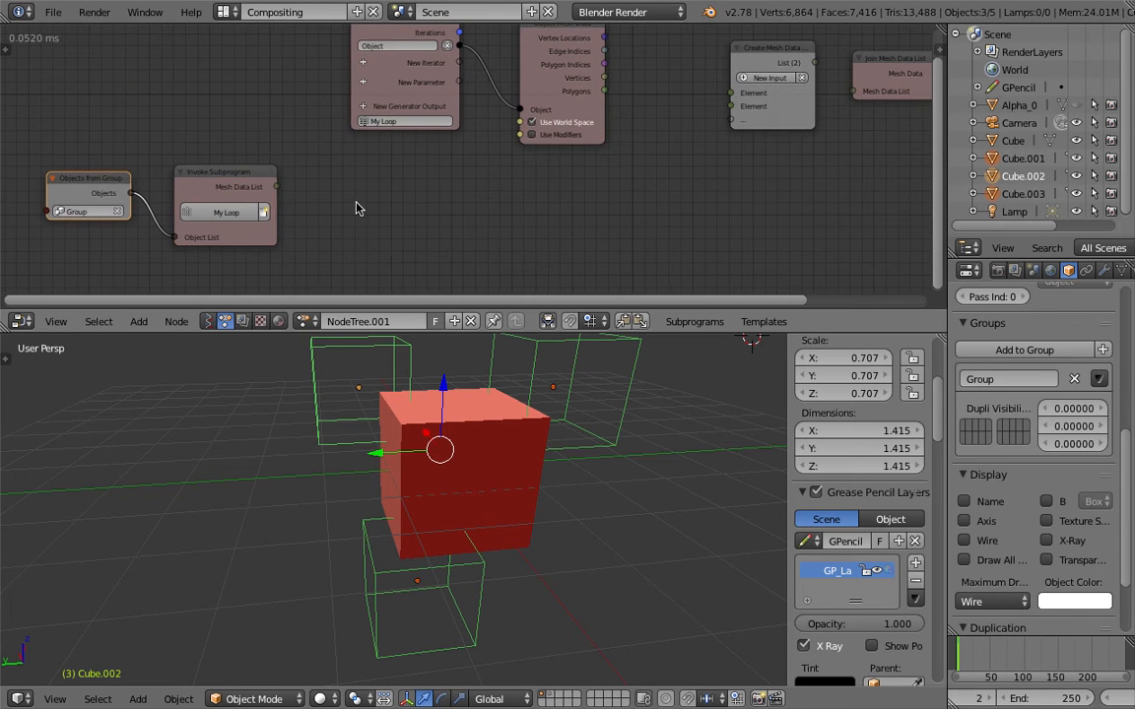
{"action": "key", "text": "shift+a"}
{"action": "mouse_move", "coordinate": [365, 208]}
{"action": "left_click", "coordinate": [344, 65]}
{"action": "type", "text": "object t"}
{"action": "key", "text": "Down"}
{"action": "key", "text": "Down"}
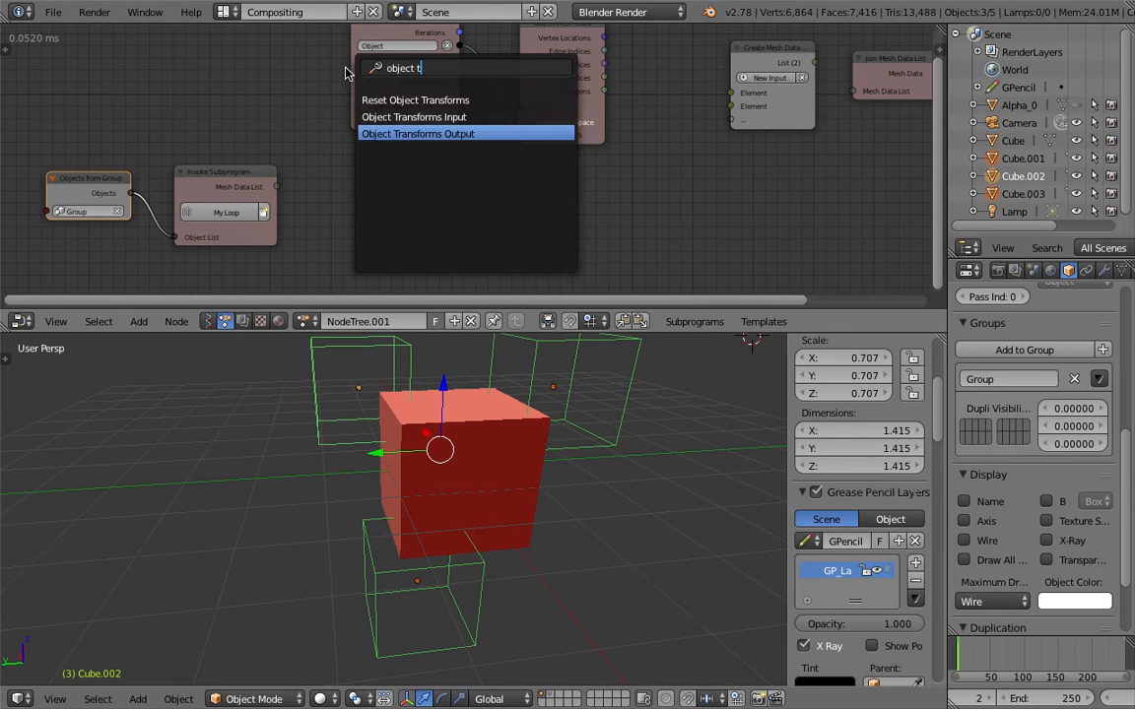
{"action": "key", "text": "Return"}
{"action": "left_click", "coordinate": [423, 178]}
{"action": "key", "text": "shift+a"}
{"action": "key", "text": "Escape"}
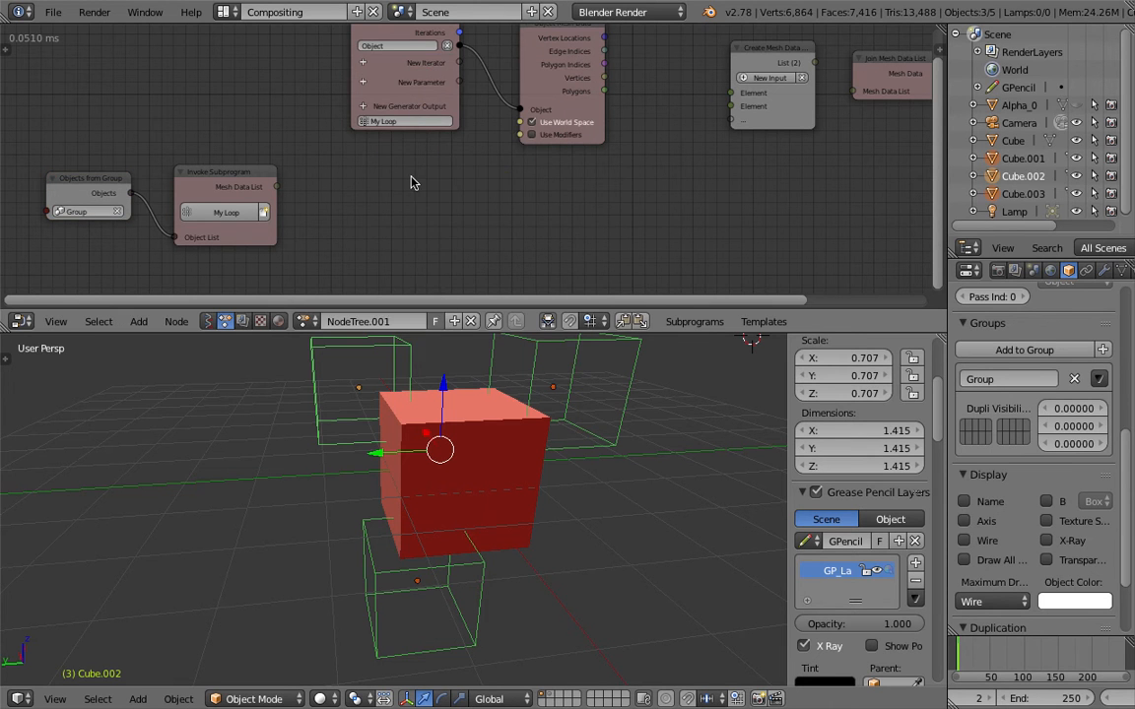
Add a Mesh Object Output node beyond the Invoke Subprogram node and set its type to BMesh.
{"action": "key", "text": "shift+a"}
{"action": "mouse_move", "coordinate": [413, 371]}
{"action": "left_click", "coordinate": [489, 372]}
{"action": "left_click", "coordinate": [367, 221]}
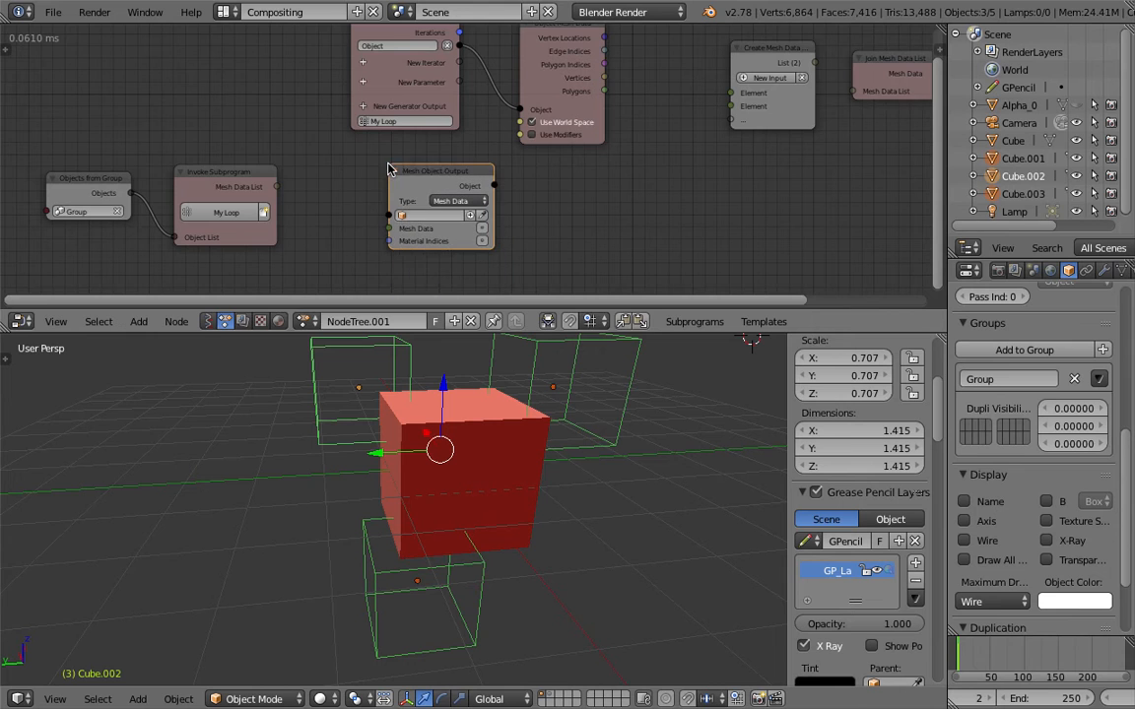
{"action": "left_click", "coordinate": [455, 201]}
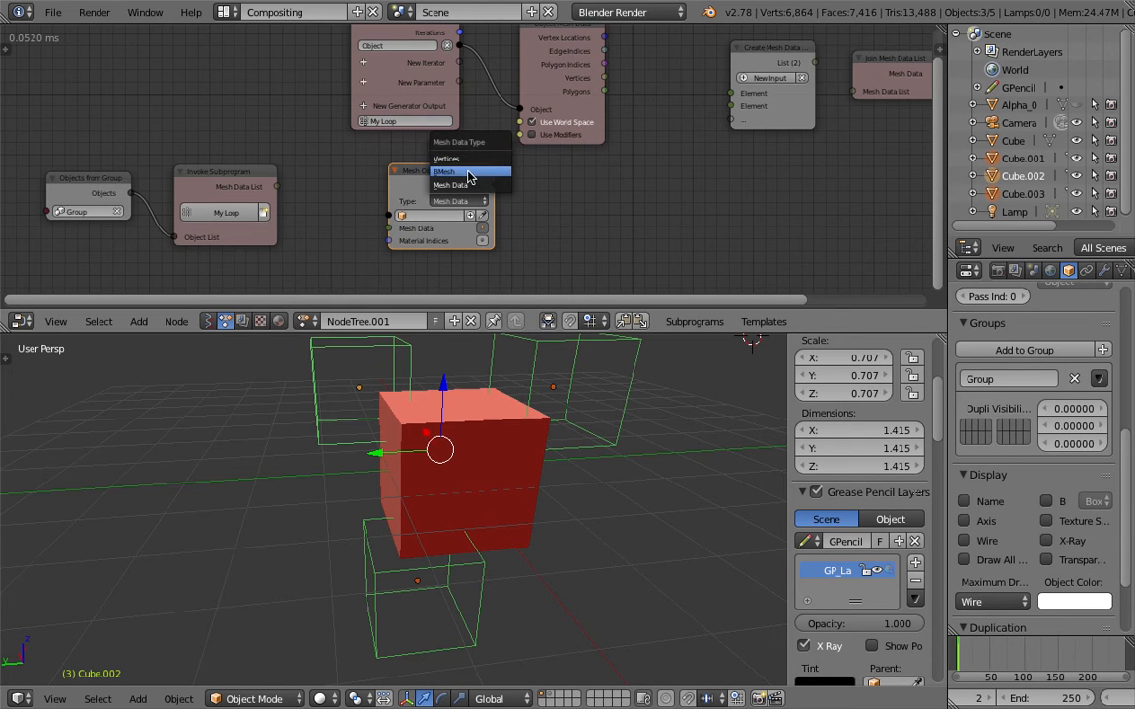
{"action": "left_click", "coordinate": [468, 176]}
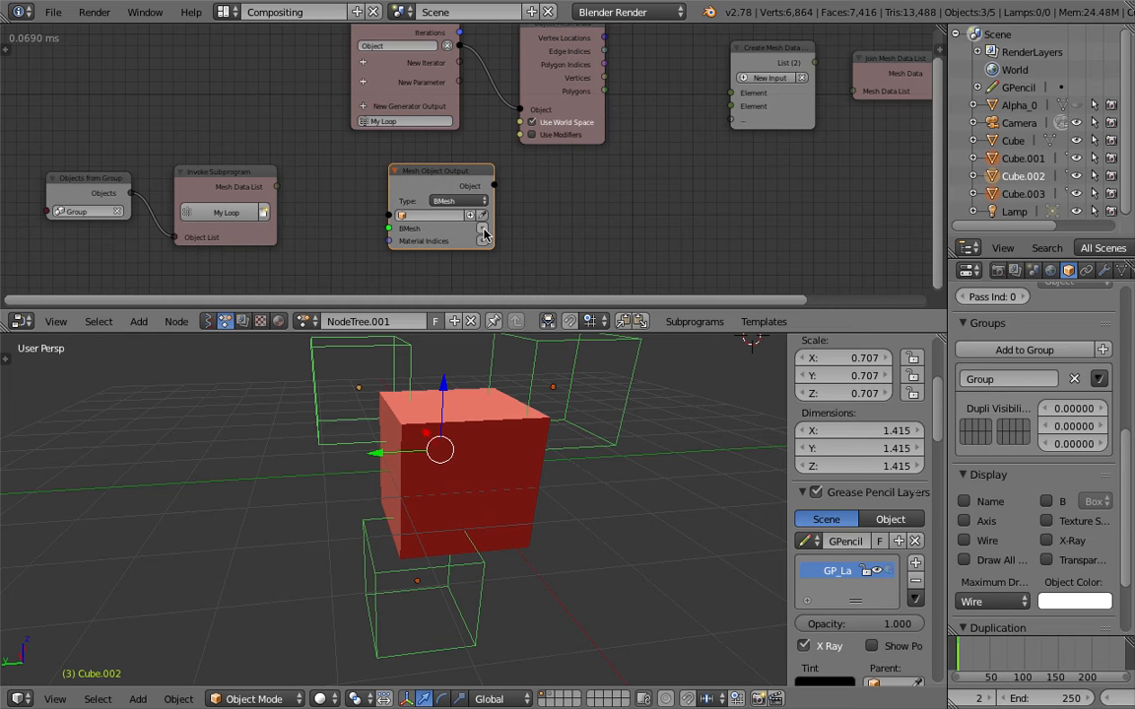
{"action": "left_click_drag", "start_coordinate": [446, 176], "coordinate": [420, 194]}
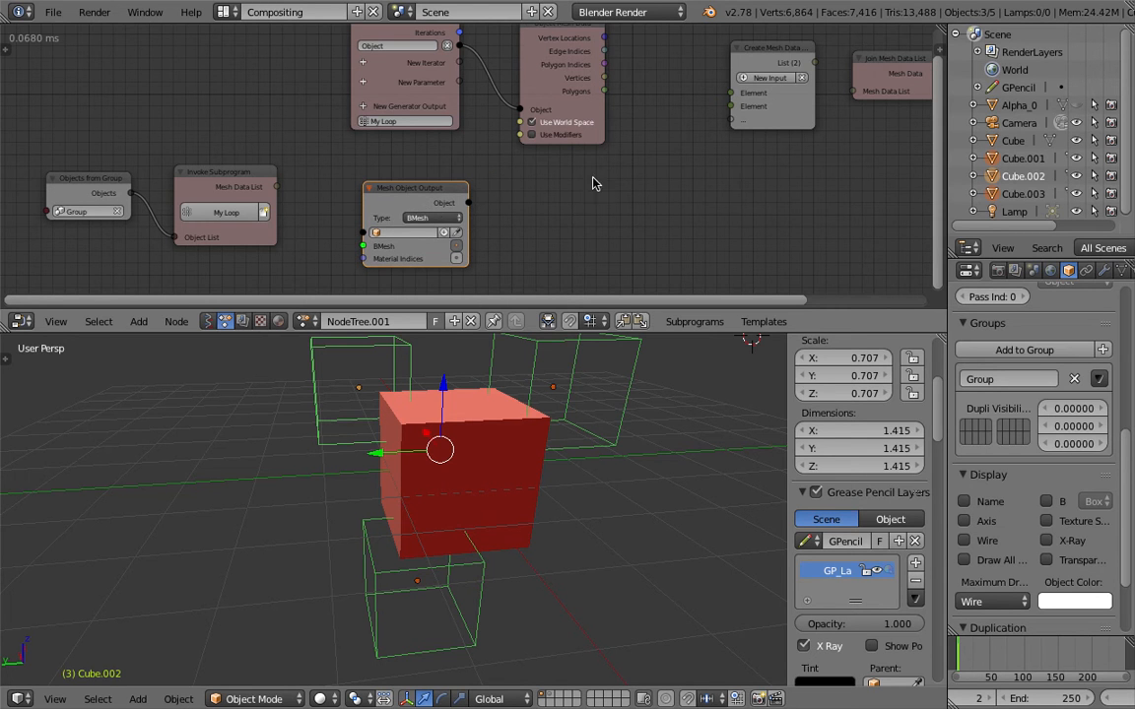
Add a BMesh Mesh Data node below the mesh data list creation node and enlarge the node editor's height.
{"action": "middle_click_drag", "start_coordinate": [679, 203], "coordinate": [619, 210]}
{"action": "key", "text": "shift+a"}
{"action": "mouse_move", "coordinate": [619, 210]}
{"action": "left_click", "coordinate": [586, 65]}
{"action": "type", "text": "bmesh"}
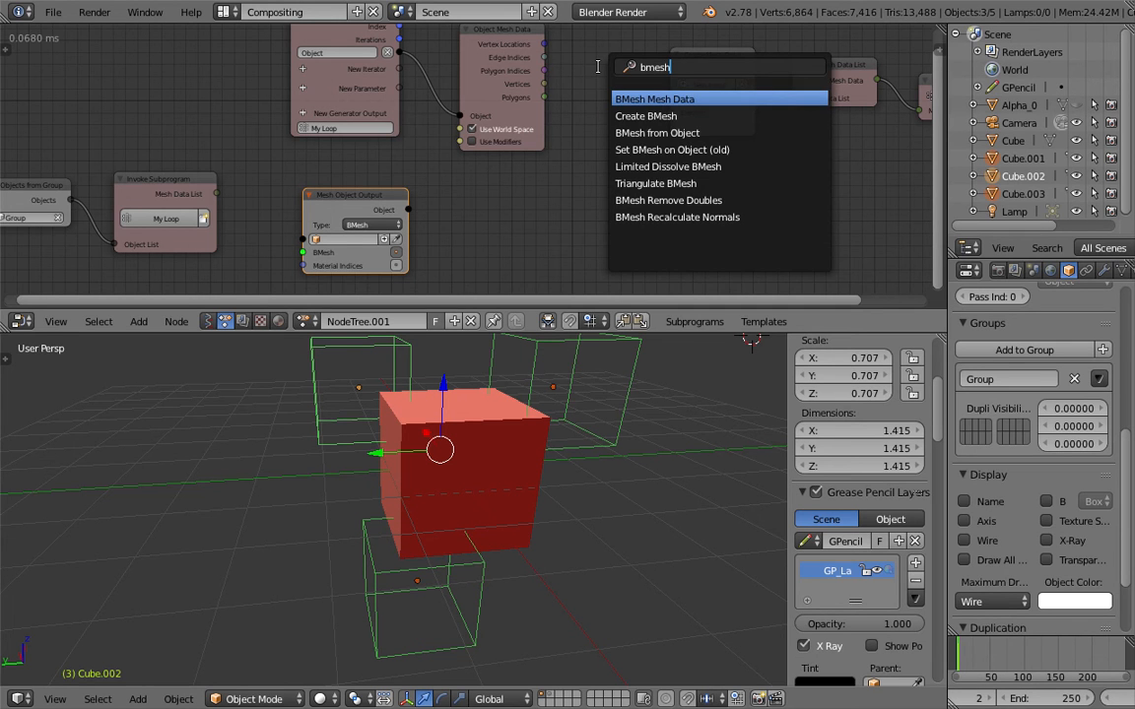
{"action": "key", "text": "Return"}
{"action": "key", "text": "Home"}
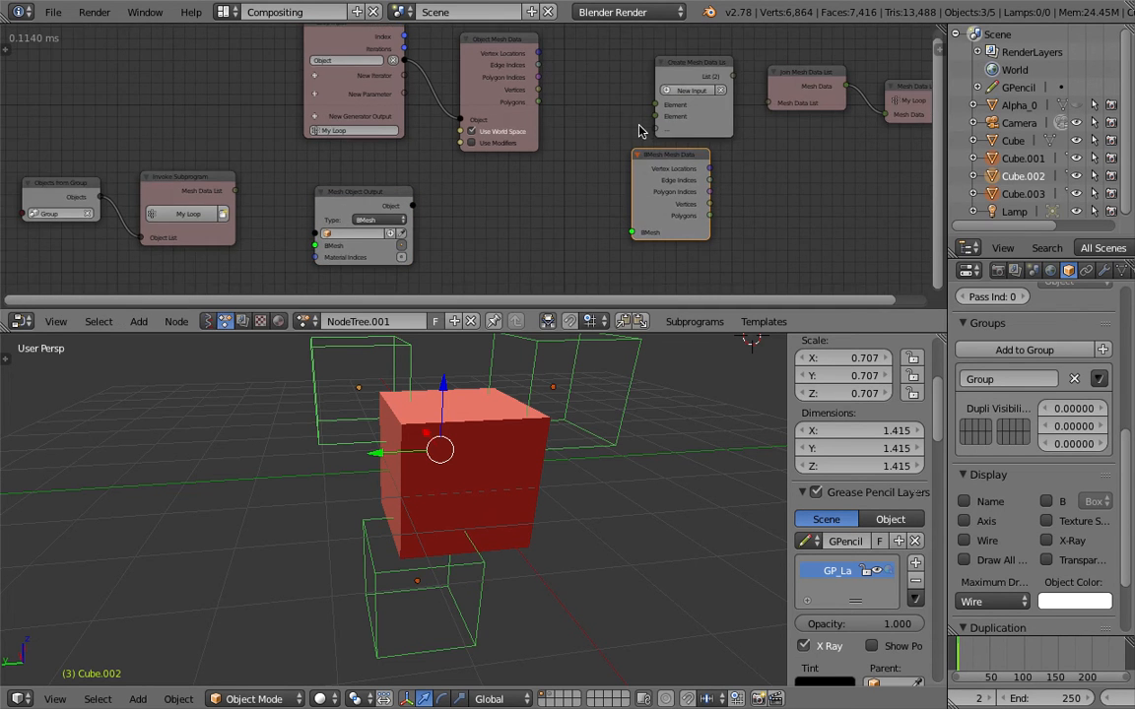
{"action": "left_click_drag", "start_coordinate": [710, 334], "coordinate": [710, 469]}
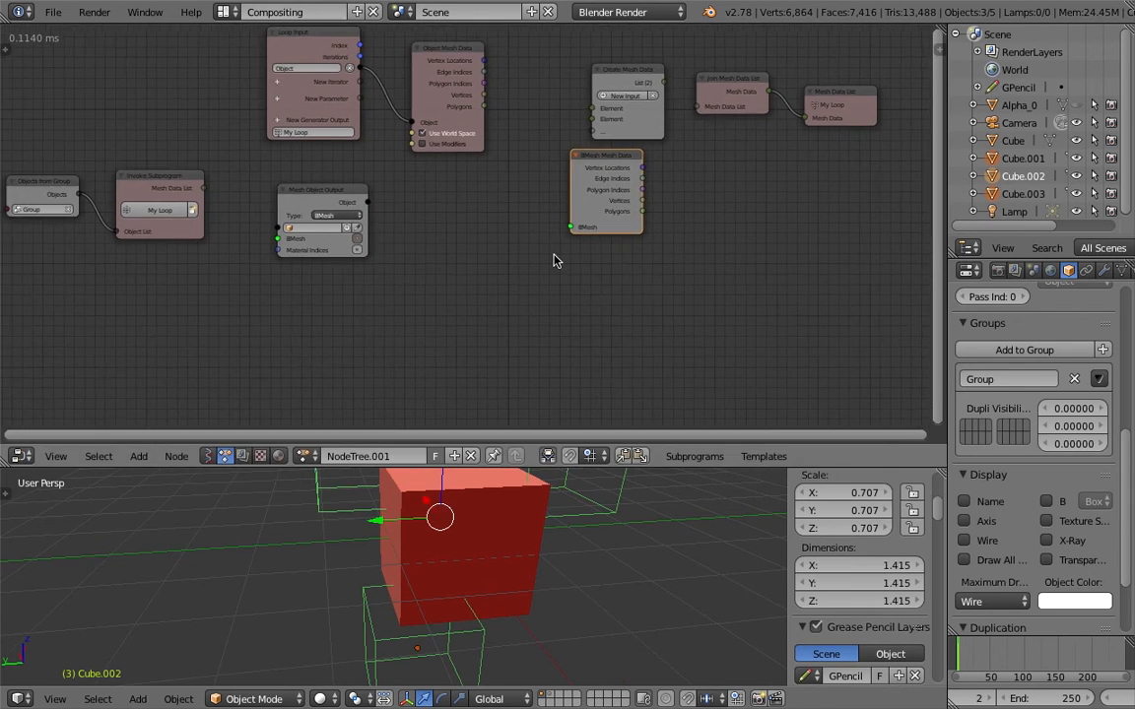
{"action": "scroll", "coordinate": [493, 244], "scroll_direction": "up", "scroll_amount": 2}
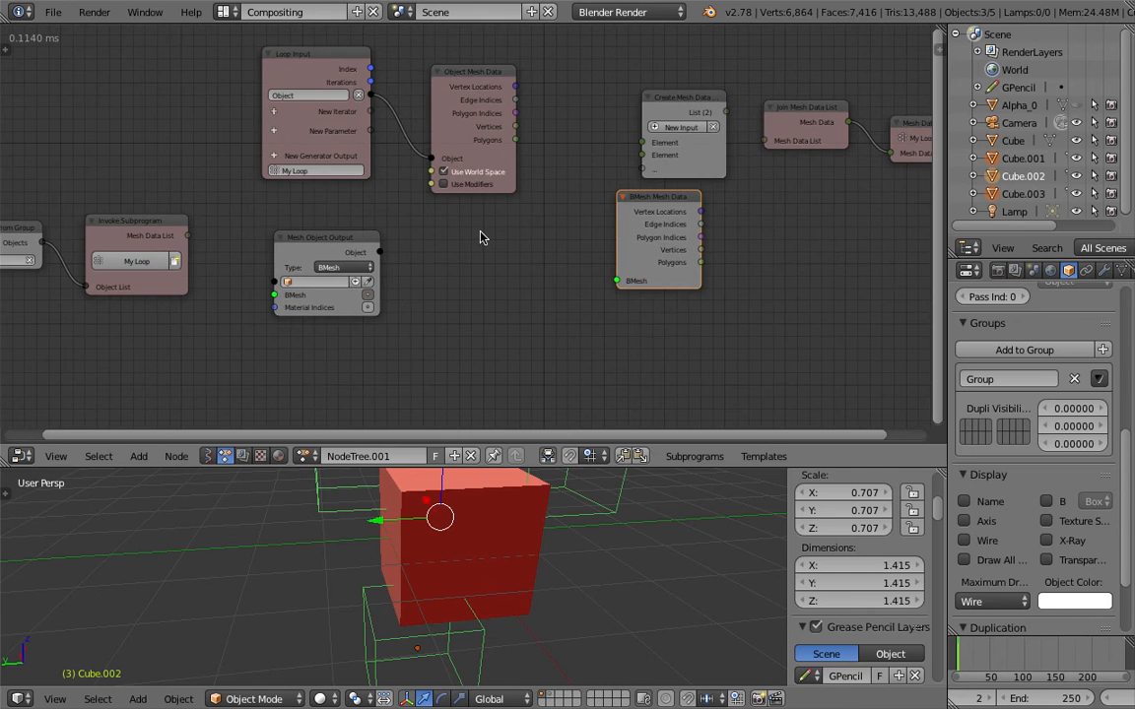
Adjust the placement of the Objects from Group and Invoke Subprogram nodes and save over the file.
{"action": "middle_click_drag", "start_coordinate": [324, 190], "coordinate": [420, 188]}
{"action": "middle_click_drag", "start_coordinate": [255, 210], "coordinate": [286, 195]}
{"action": "left_click_drag", "start_coordinate": [140, 220], "coordinate": [140, 212]}
{"action": "left_click_drag", "start_coordinate": [256, 206], "coordinate": [243, 220]}
{"action": "middle_click_drag", "start_coordinate": [257, 187], "coordinate": [308, 180]}
{"action": "key", "text": "ctrl+s"}
{"action": "left_click", "coordinate": [309, 183]}
Add a second Object Mesh Data node above the Invoke Subprogram node and save over the file.
{"action": "key", "text": "shift+a"}
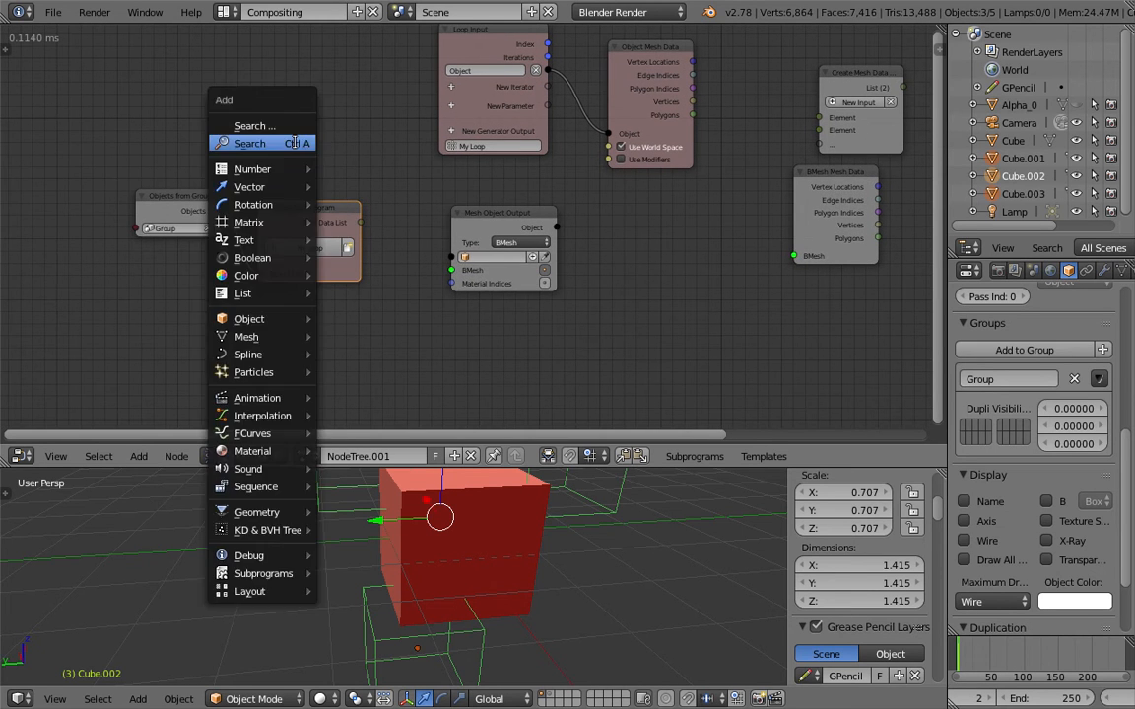
{"action": "left_click", "coordinate": [296, 143]}
{"action": "type", "text": "object m"}
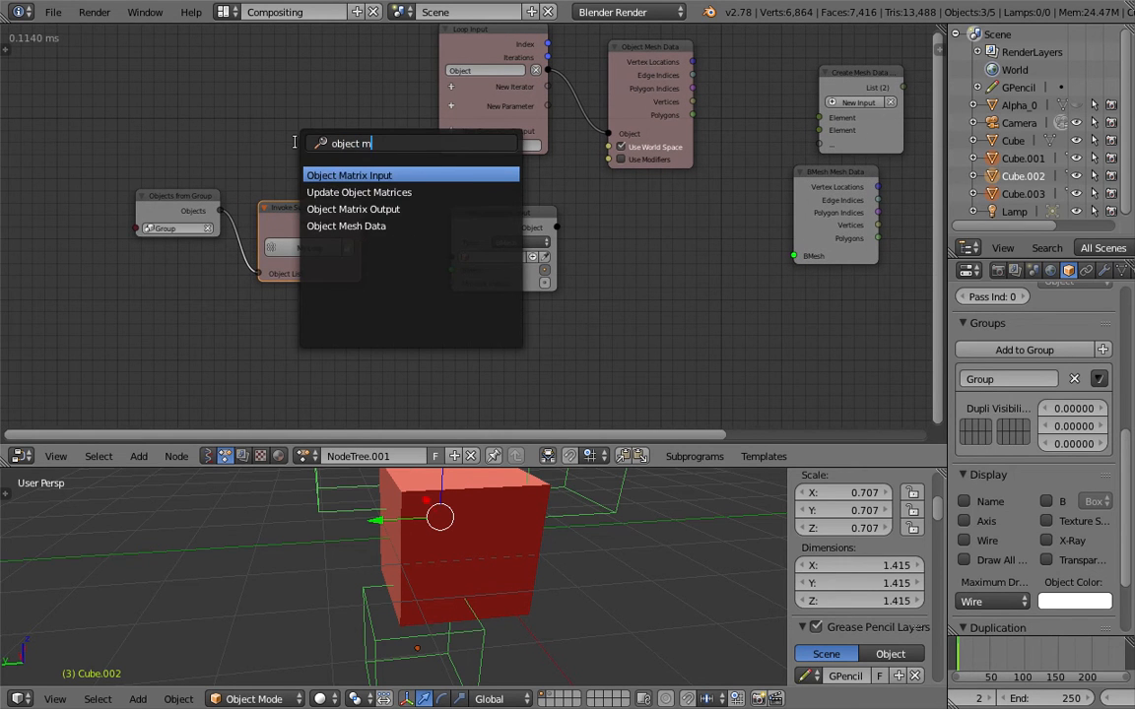
{"action": "key", "text": "Down"}
{"action": "key", "text": "Down"}
{"action": "key", "text": "Down"}
{"action": "key", "text": "Return"}
{"action": "left_click", "coordinate": [276, 66]}
{"action": "key", "text": "ctrl+s"}
{"action": "left_click", "coordinate": [275, 66]}
Spread out the Objects from Group and Invoke Subprogram nodes around the new Object Mesh Data node, saving over the file.
{"action": "left_click_drag", "start_coordinate": [203, 195], "coordinate": [95, 236]}
{"action": "key", "text": "ctrl+s"}
{"action": "left_click", "coordinate": [178, 190]}
{"action": "key", "text": "ctrl+s"}
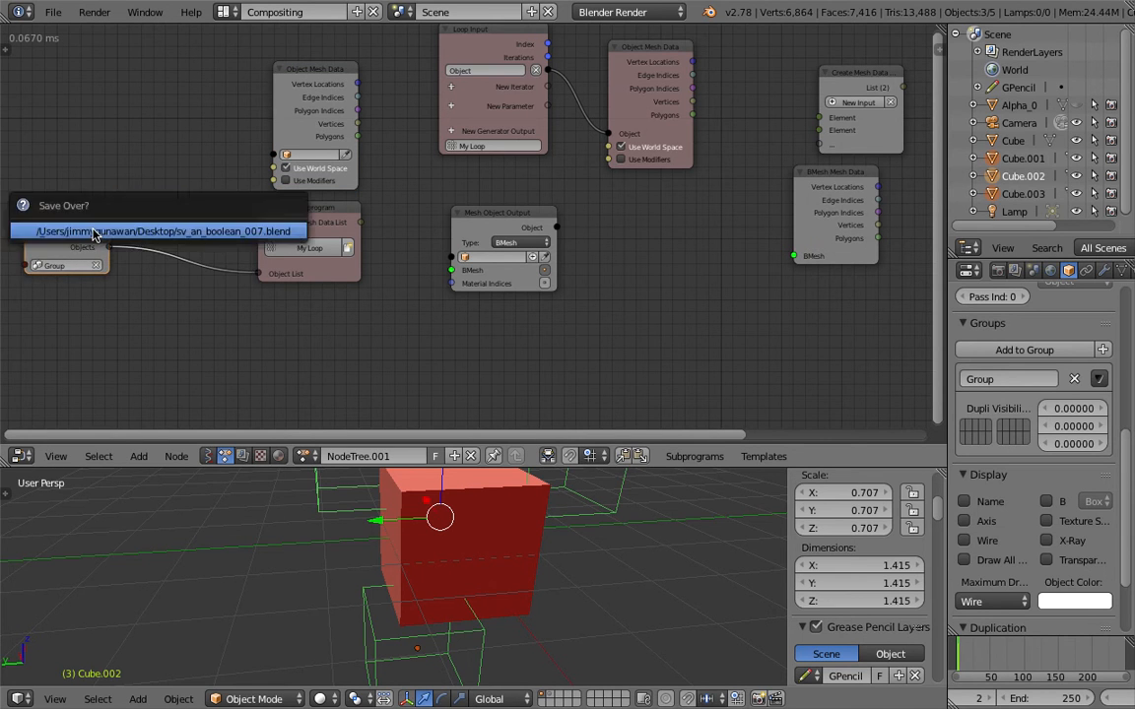
{"action": "left_click", "coordinate": [96, 235]}
{"action": "middle_click_drag", "start_coordinate": [232, 240], "coordinate": [306, 240]}
{"action": "left_click_drag", "start_coordinate": [359, 219], "coordinate": [345, 281]}
Try to connect the Objects from Group output to the new Object Mesh Data node's Object input.
{"action": "left_click_drag", "start_coordinate": [185, 247], "coordinate": [347, 154]}
{"action": "left_click_drag", "start_coordinate": [261, 161], "coordinate": [266, 161]}
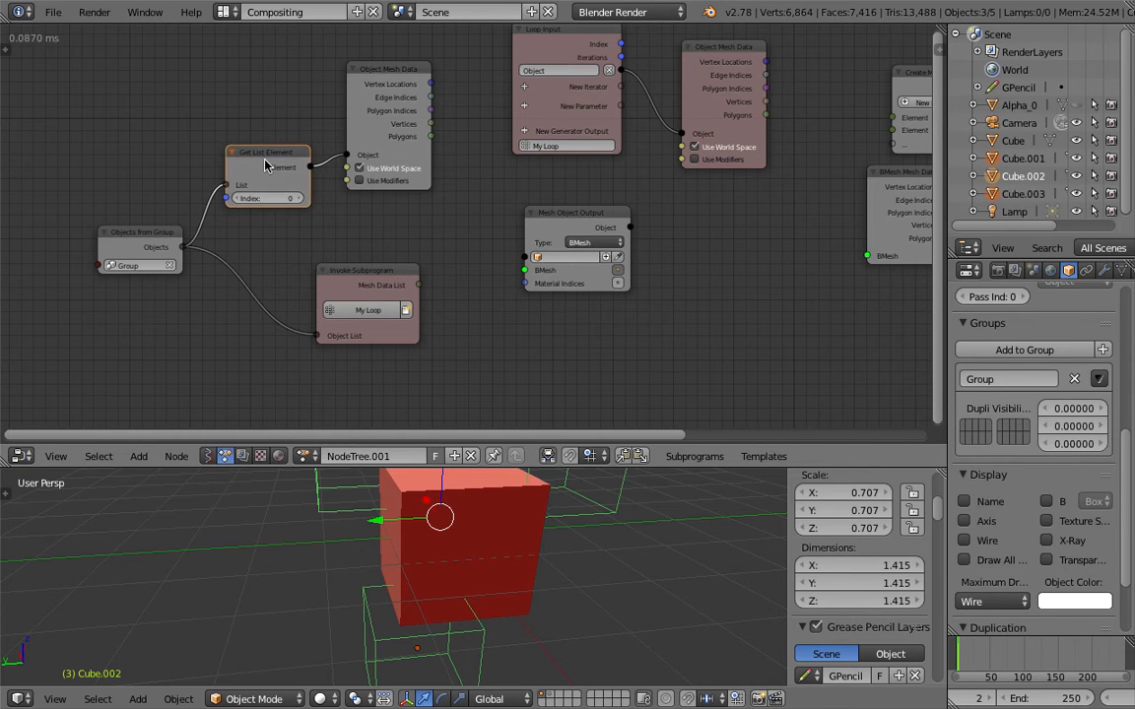
{"action": "key", "text": "x"}
Move the Objects from Group node up beside the unconnected Object Mesh Data node and save over the file.
{"action": "left_click_drag", "start_coordinate": [159, 236], "coordinate": [236, 162]}
{"action": "key", "text": "ctrl+s"}
{"action": "left_click", "coordinate": [235, 165]}
Widen the node editor and tidy the placement of the mesh list nodes and the unconnected Object Mesh Data node.
{"action": "middle_click_drag", "start_coordinate": [286, 152], "coordinate": [245, 155]}
{"action": "scroll", "coordinate": [680, 209], "scroll_direction": "down", "scroll_amount": 2}
{"action": "middle_click_drag", "start_coordinate": [680, 212], "coordinate": [448, 210]}
{"action": "left_click_drag", "start_coordinate": [719, 121], "coordinate": [728, 107]}
{"action": "scroll", "coordinate": [832, 118], "scroll_direction": "up", "scroll_amount": 1}
{"action": "left_click_drag", "start_coordinate": [844, 121], "coordinate": [866, 151]}
{"action": "left_click_drag", "start_coordinate": [946, 149], "coordinate": [986, 157]}
{"action": "left_click", "coordinate": [154, 283]}
{"action": "scroll", "coordinate": [227, 239], "scroll_direction": "left", "scroll_amount": 2, "text": "ctrl"}
{"action": "left_click_drag", "start_coordinate": [201, 103], "coordinate": [225, 116]}
{"action": "scroll", "coordinate": [455, 217], "scroll_direction": "up", "scroll_amount": 2}
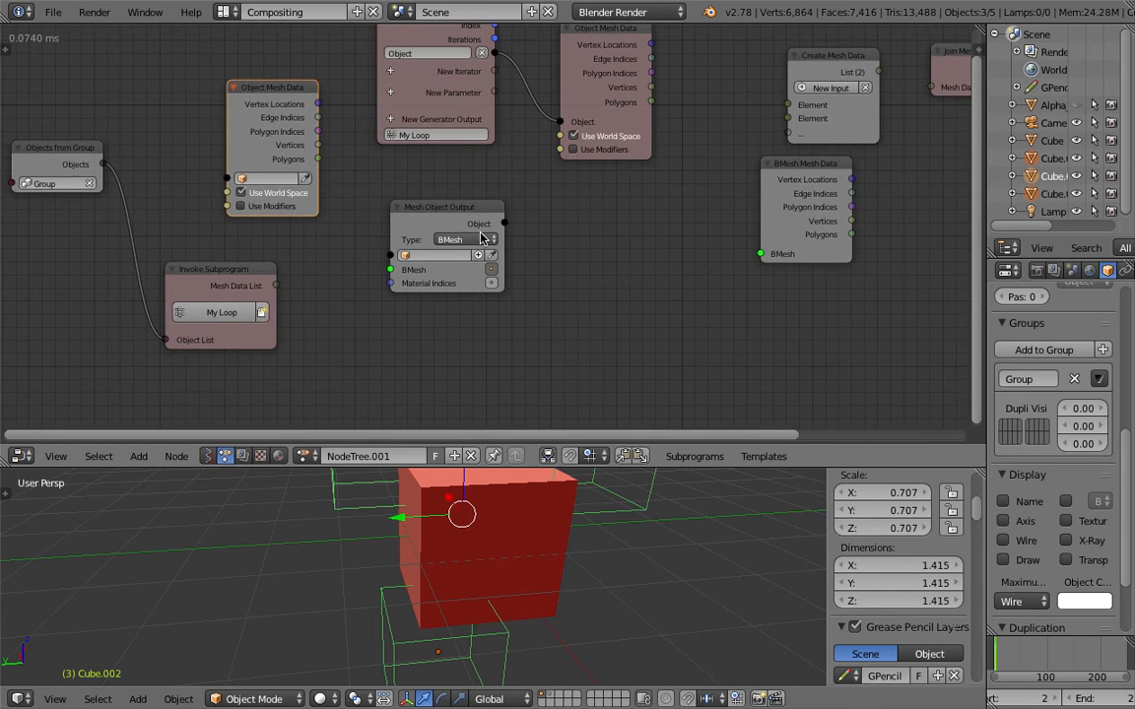
{"action": "scroll", "coordinate": [479, 239], "scroll_direction": "down", "scroll_amount": 1}
{"action": "left_click", "coordinate": [471, 238]}
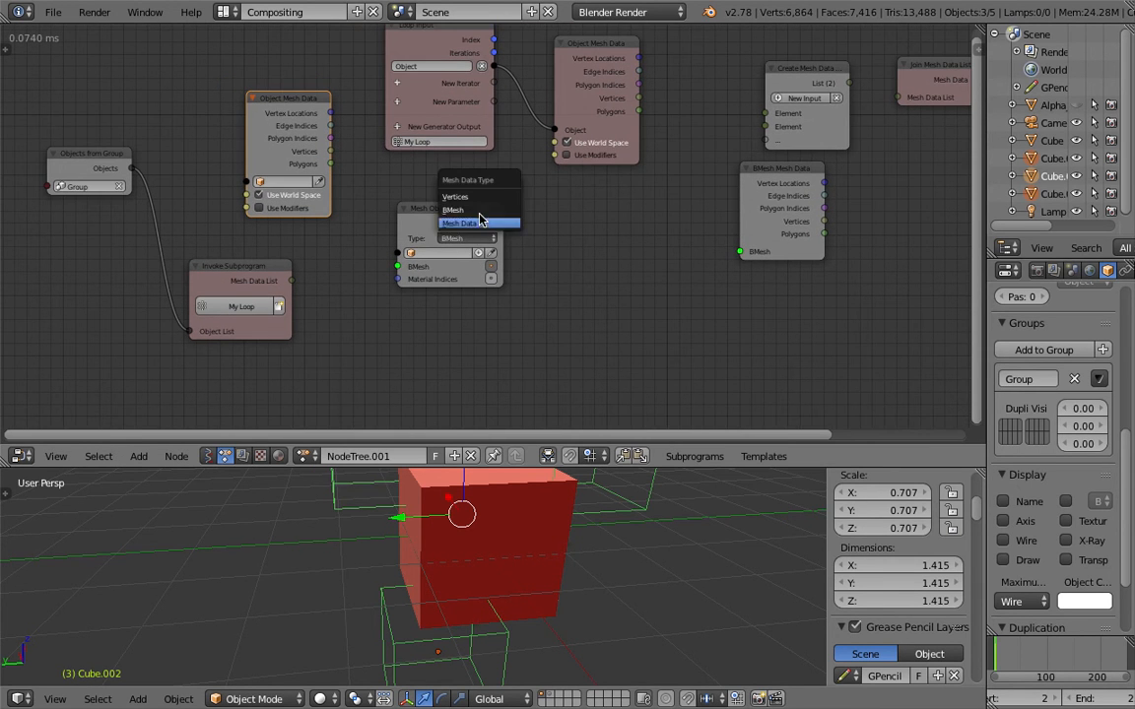
{"action": "left_click", "coordinate": [473, 210]}
{"action": "left_click_drag", "start_coordinate": [291, 281], "coordinate": [558, 277]}
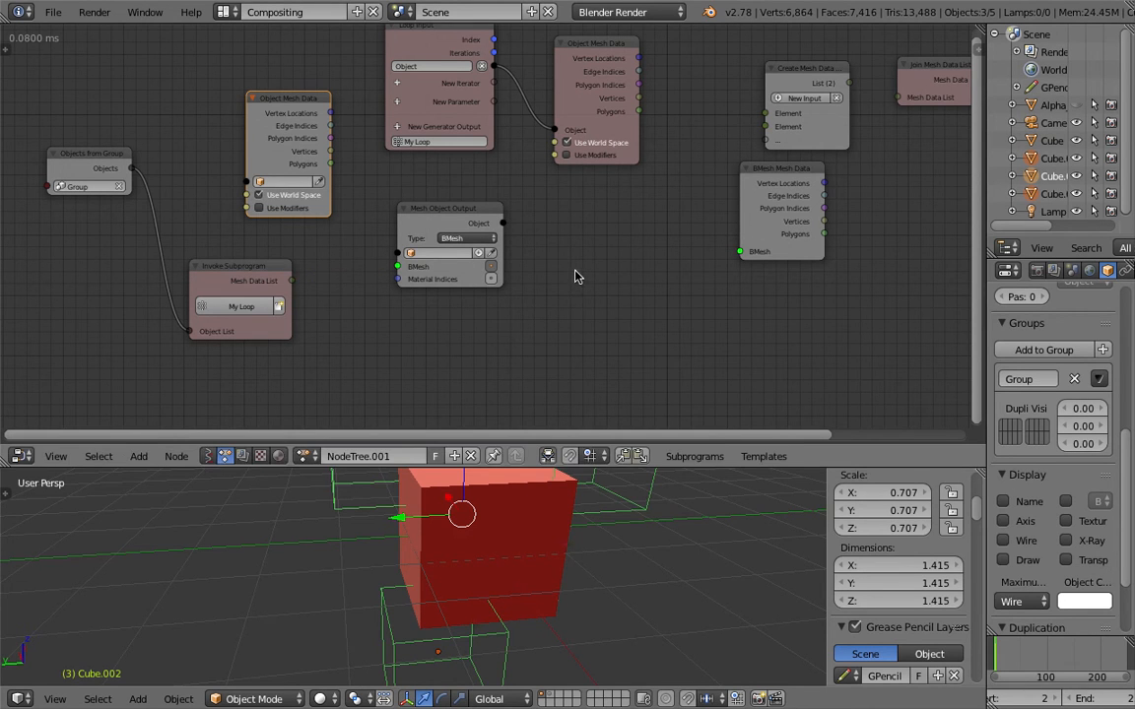
Add a second Mesh Object Output node and place it below the first one.
{"action": "key", "text": "shift+a"}
{"action": "mouse_move", "coordinate": [571, 438]}
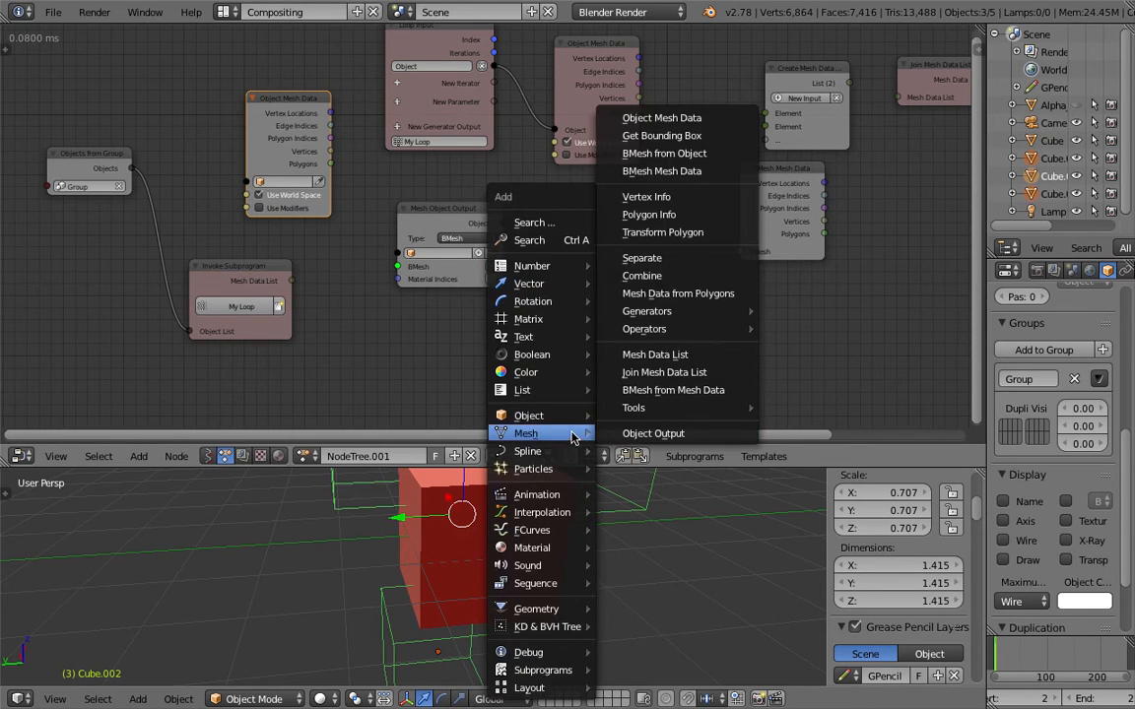
{"action": "left_click", "coordinate": [665, 433]}
{"action": "left_click", "coordinate": [566, 289]}
{"action": "left_click_drag", "start_coordinate": [594, 288], "coordinate": [451, 323]}
Create a new target object in each of the two Mesh Object Output nodes.
{"action": "middle_click_drag", "start_coordinate": [466, 286], "coordinate": [518, 261]}
{"action": "scroll", "coordinate": [513, 240], "scroll_direction": "up", "scroll_amount": 2}
{"action": "left_click", "coordinate": [535, 228]}
{"action": "left_click", "coordinate": [561, 362]}
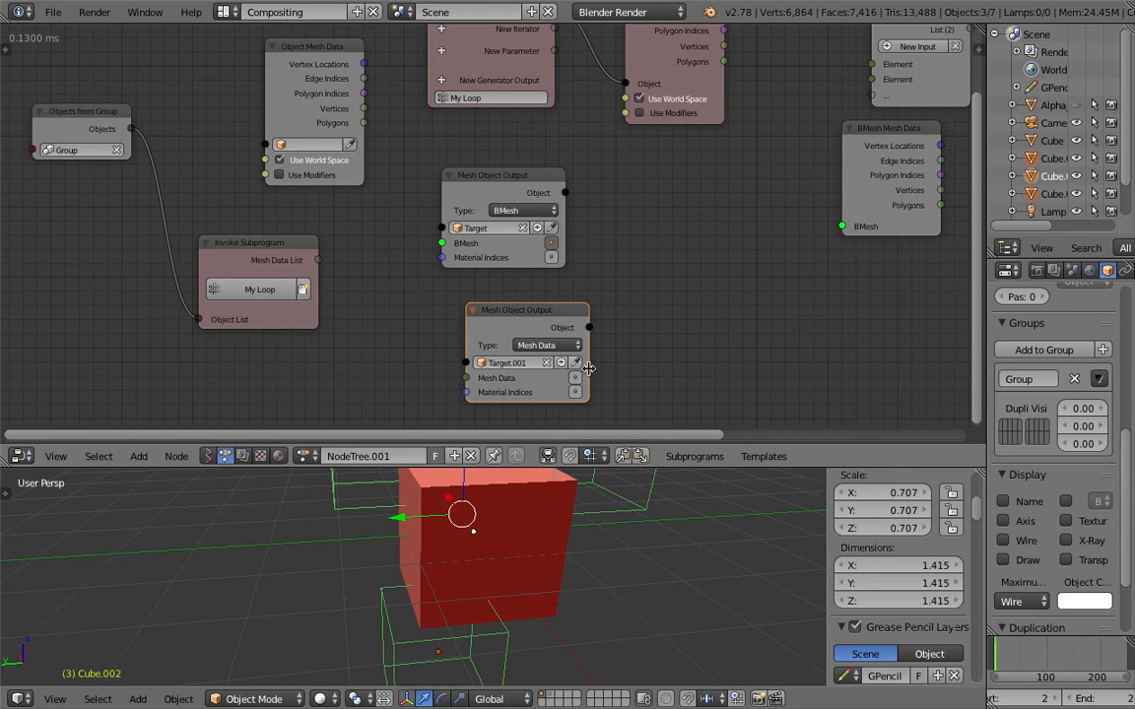
Try to link the My Loop subprogram's Mesh Data List output to the lower Mesh Object Output's Mesh Data input.
{"action": "scroll", "coordinate": [565, 290], "scroll_direction": "down", "scroll_amount": 2}
{"action": "left_click_drag", "start_coordinate": [528, 295], "coordinate": [504, 306]}
{"action": "left_click_drag", "start_coordinate": [346, 255], "coordinate": [452, 366]}
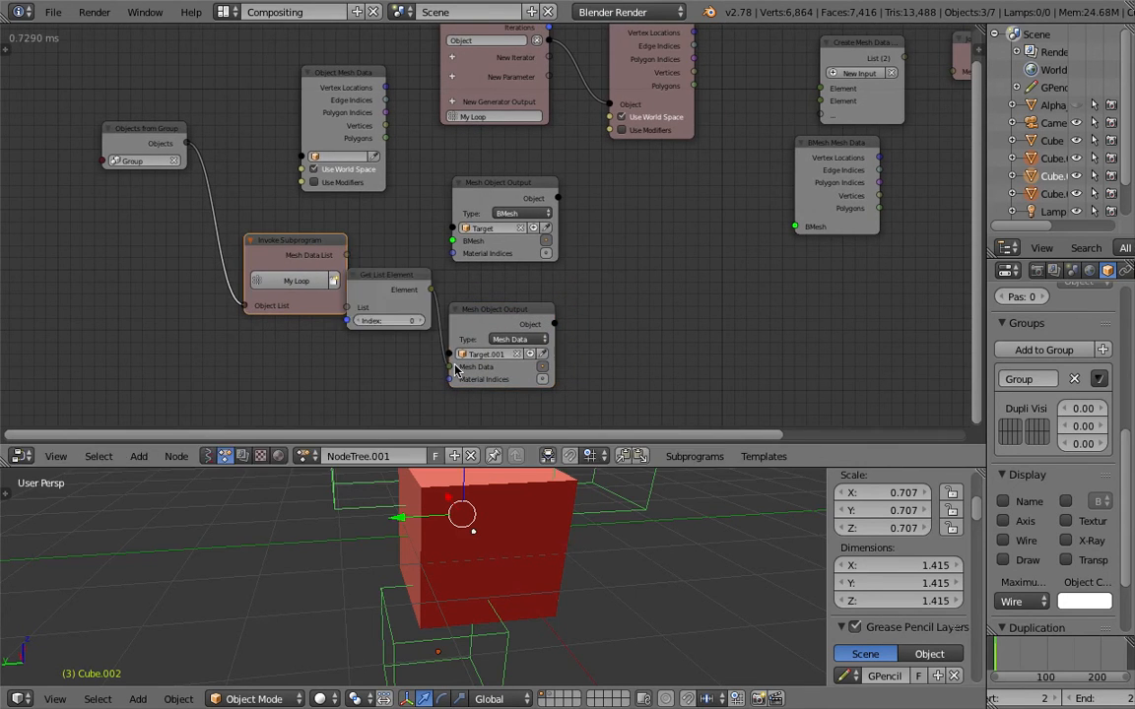
{"action": "left_click_drag", "start_coordinate": [401, 274], "coordinate": [405, 284]}
{"action": "key", "text": "x"}
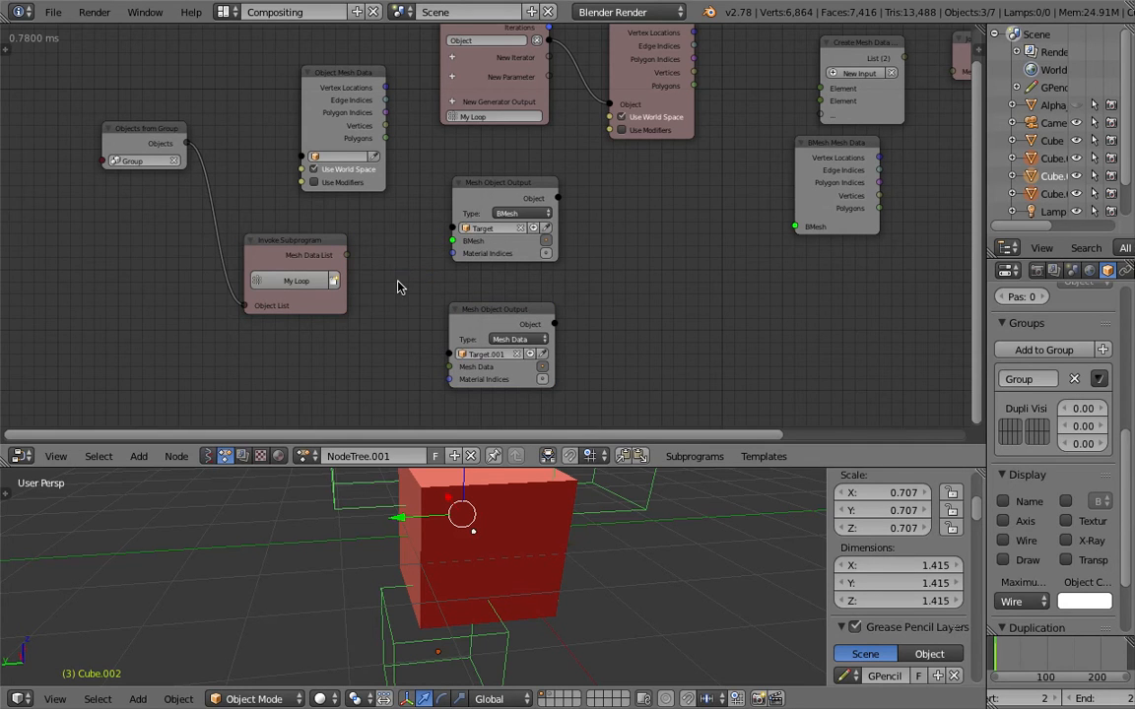
Search the loop's new generator output types for mesh and object lists.
{"action": "middle_click_drag", "start_coordinate": [632, 238], "coordinate": [429, 301]}
{"action": "scroll", "coordinate": [714, 261], "scroll_direction": "down", "scroll_amount": 3}
{"action": "scroll", "coordinate": [715, 245], "scroll_direction": "up", "scroll_amount": 1}
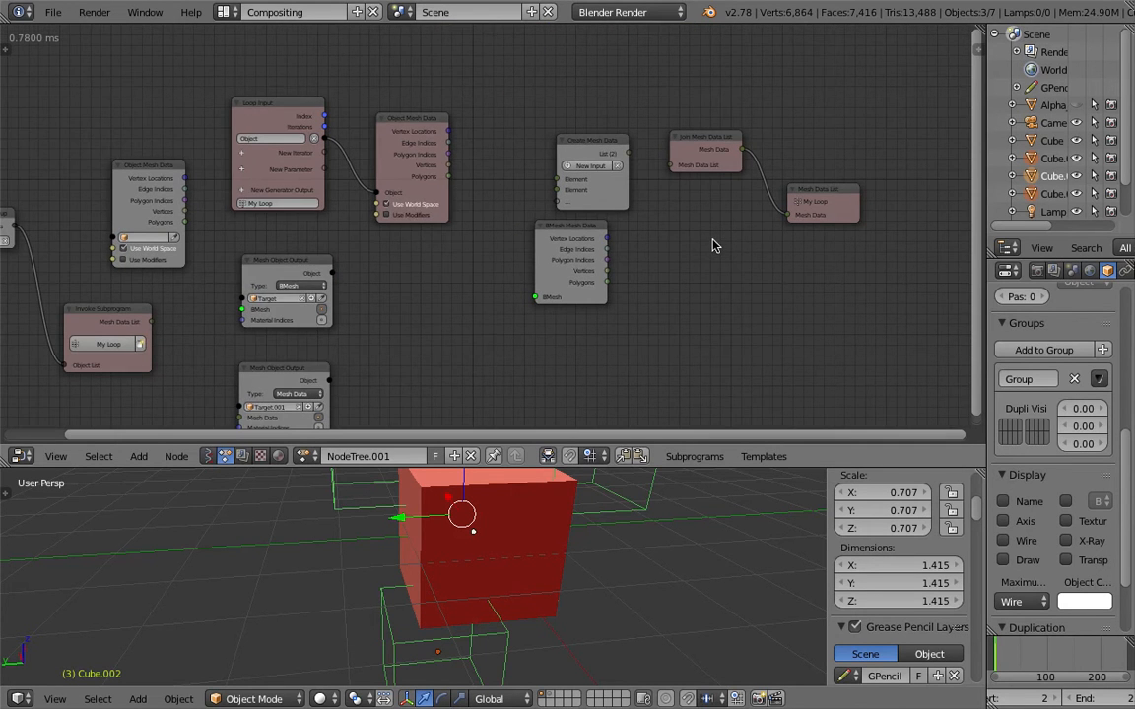
{"action": "left_click", "coordinate": [247, 190]}
{"action": "type", "text": "nmes"}
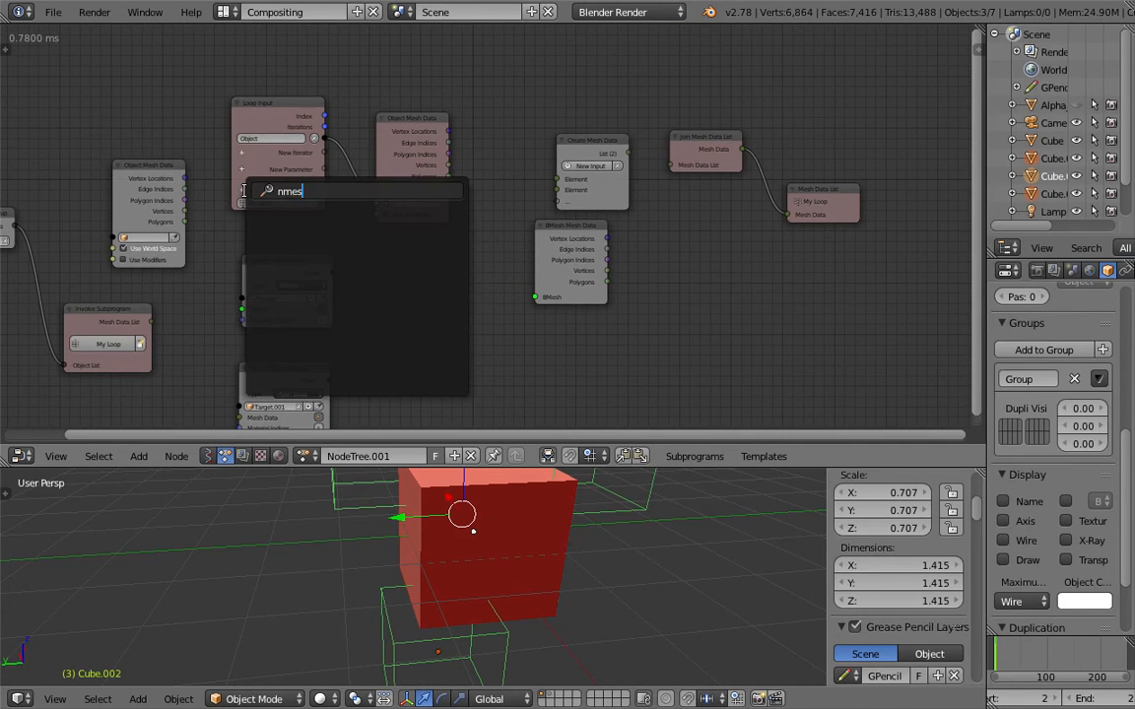
{"action": "key", "text": "BackSpace"}
{"action": "key", "text": "BackSpace"}
{"action": "key", "text": "BackSpace"}
{"action": "key", "text": "BackSpace"}
{"action": "type", "text": "mesh"}
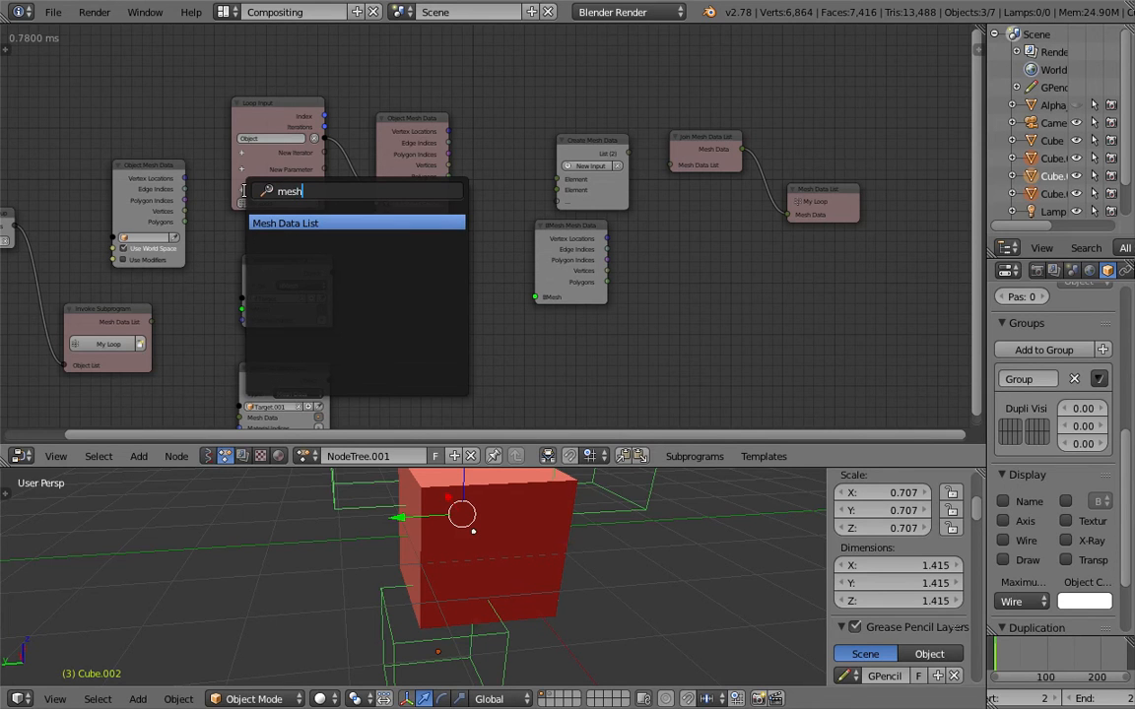
{"action": "key", "text": "BackSpace"}
{"action": "key", "text": "BackSpace"}
{"action": "key", "text": "BackSpace"}
{"action": "key", "text": "BackSpace"}
{"action": "type", "text": "objec"}
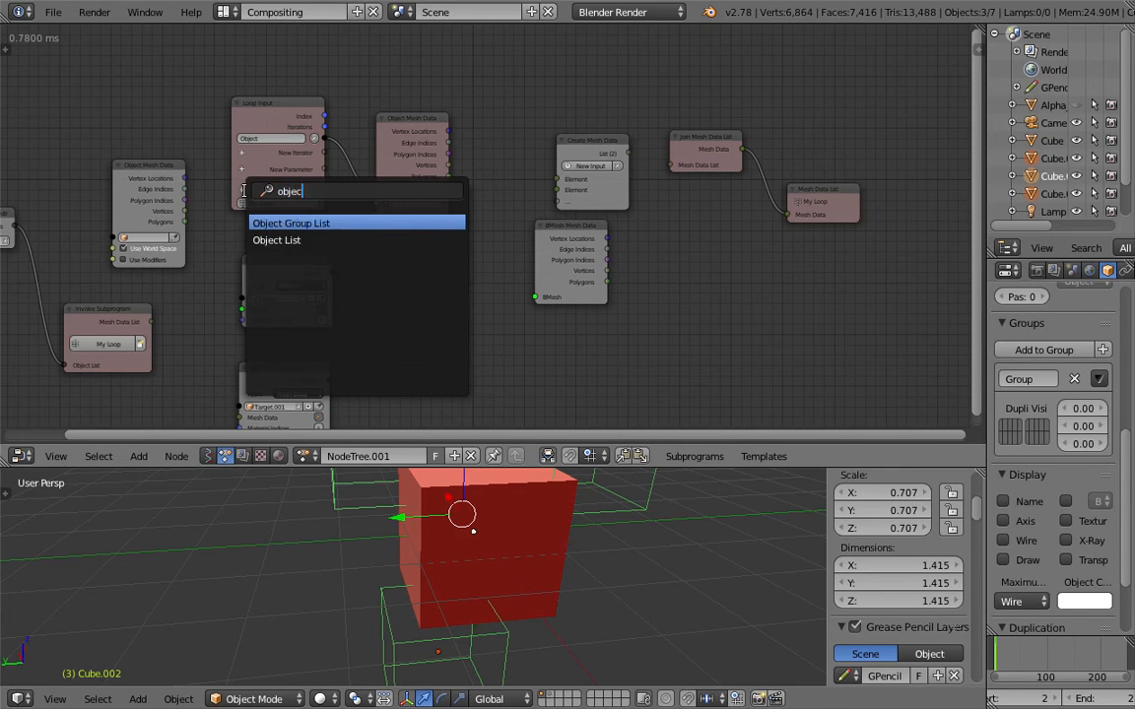
{"action": "left_click", "coordinate": [246, 195]}
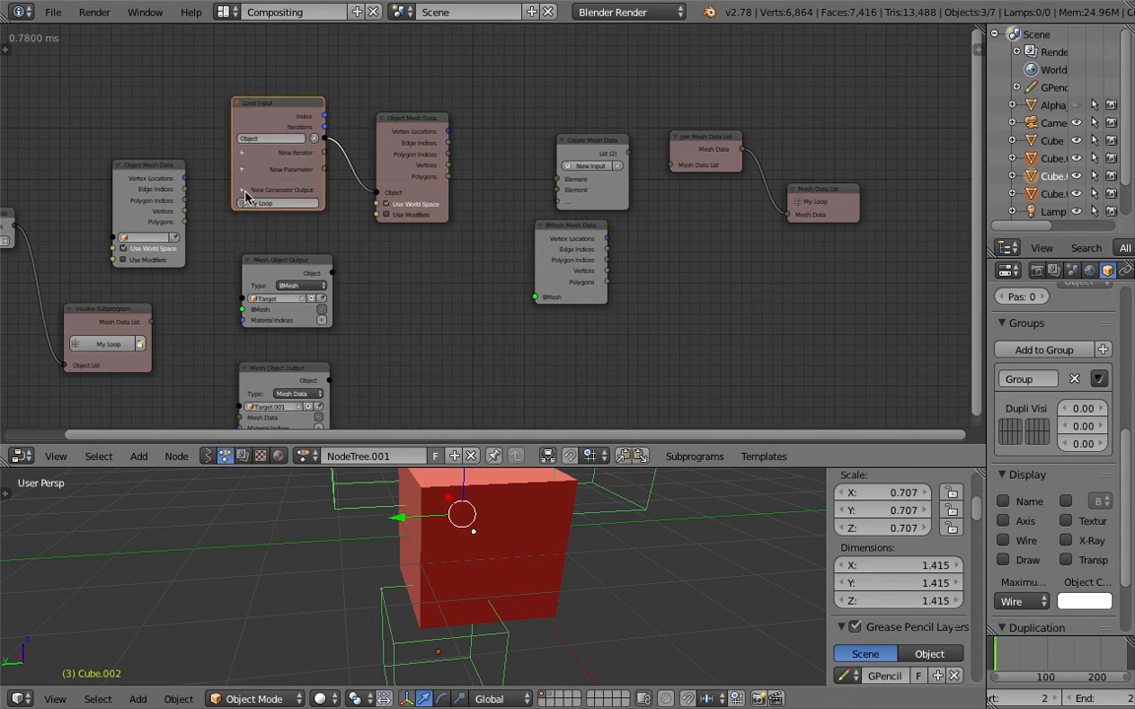
Look through the full list of available generator output types for the loop without adding one.
{"action": "key", "text": "ctrl+a"}
{"action": "key", "text": "BackSpace"}
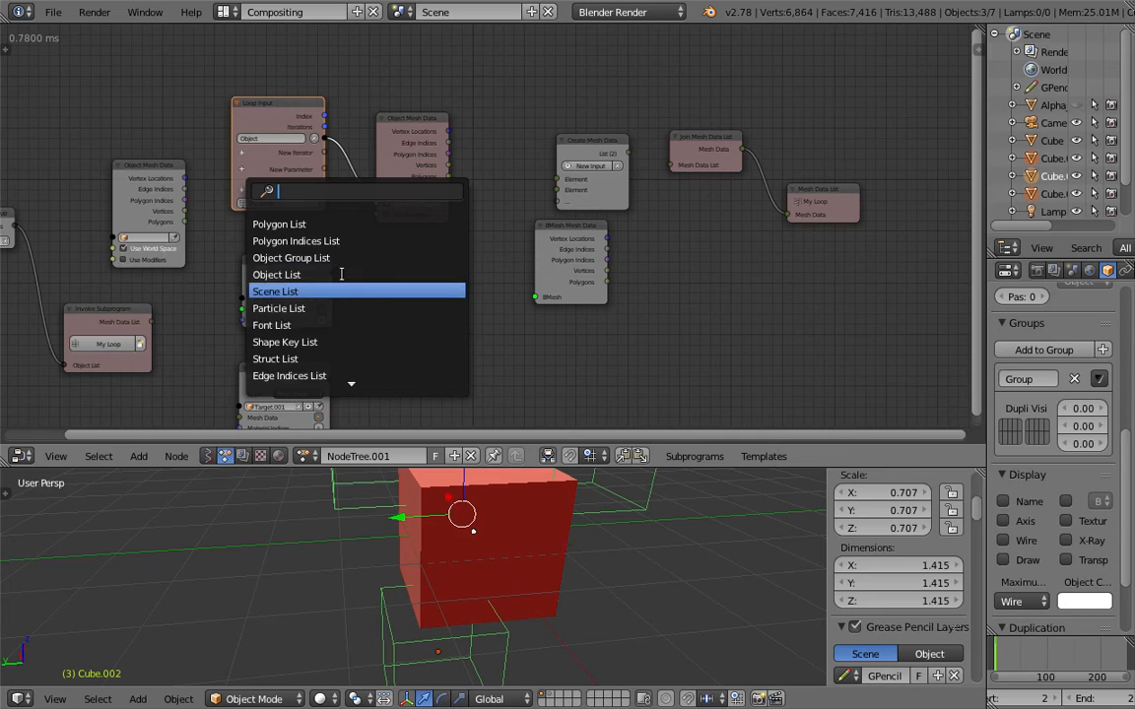
{"action": "scroll", "coordinate": [327, 377], "scroll_direction": "down", "scroll_amount": 5}
{"action": "scroll", "coordinate": [327, 377], "scroll_direction": "down", "scroll_amount": 10}
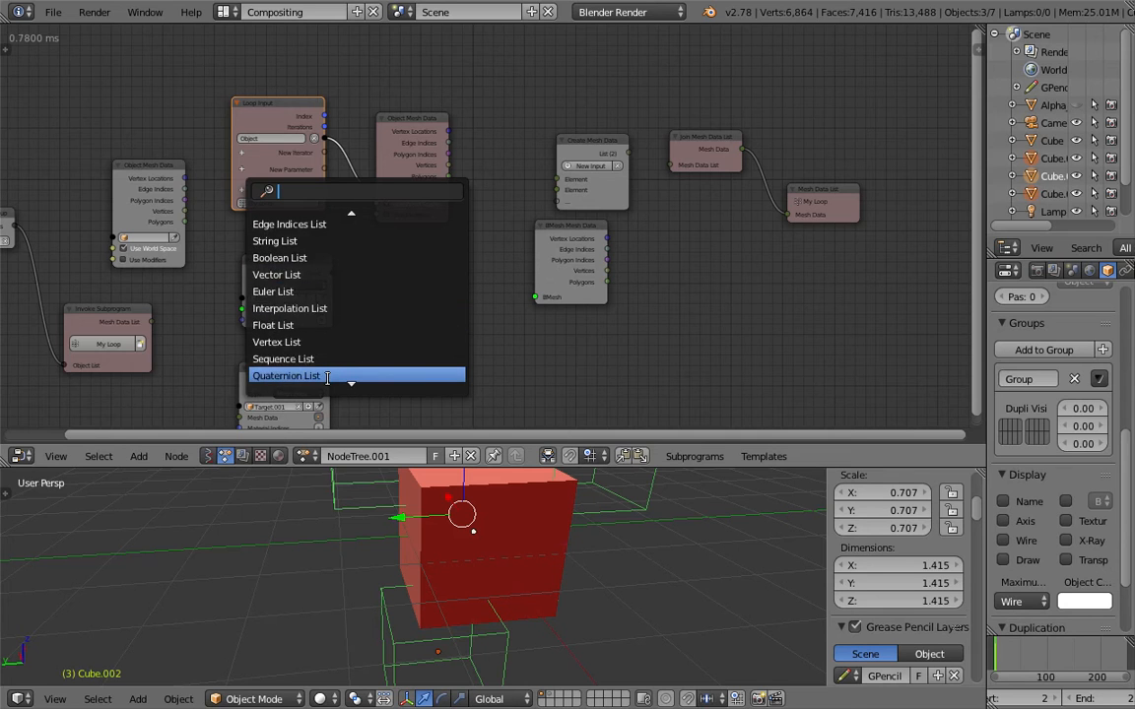
{"action": "scroll", "coordinate": [328, 377], "scroll_direction": "down", "scroll_amount": 4}
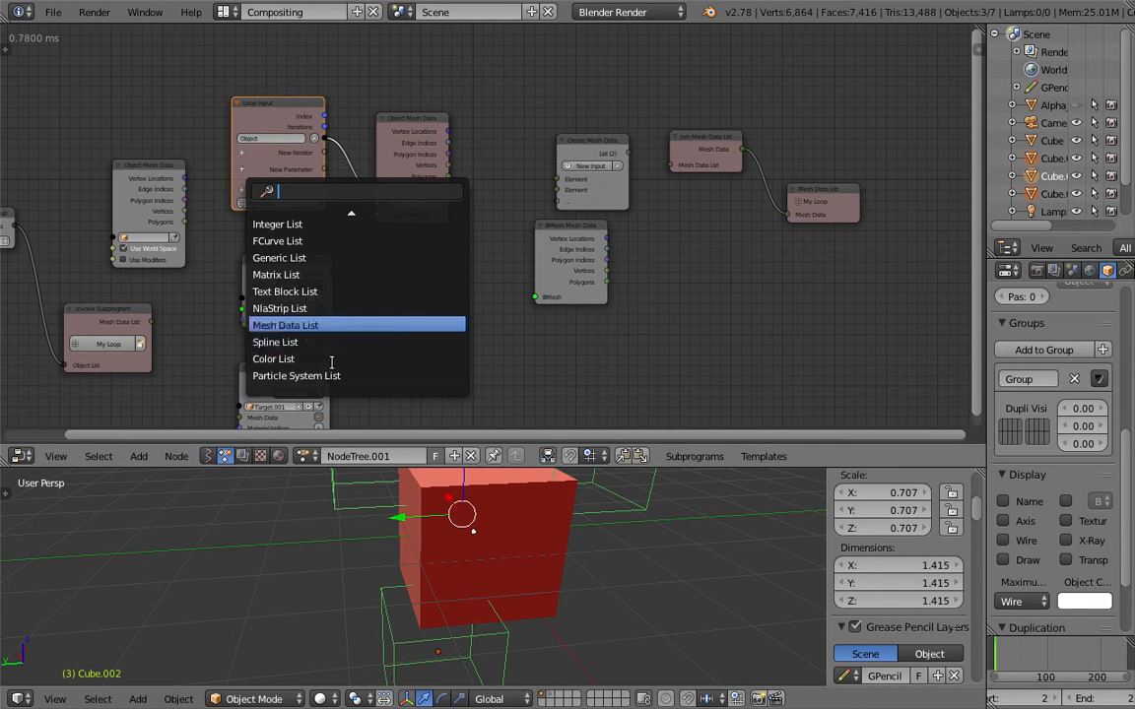
{"action": "scroll", "coordinate": [324, 225], "scroll_direction": "up", "scroll_amount": 1}
{"action": "scroll", "coordinate": [326, 223], "scroll_direction": "up", "scroll_amount": 6}
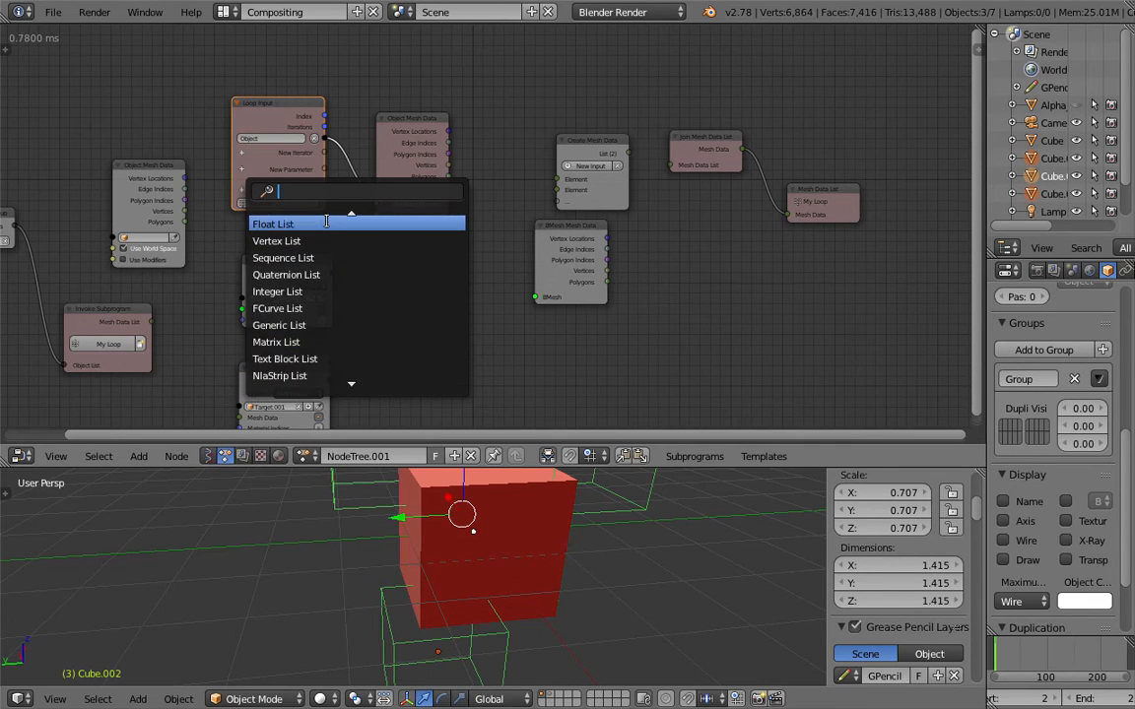
{"action": "scroll", "coordinate": [328, 223], "scroll_direction": "up", "scroll_amount": 2}
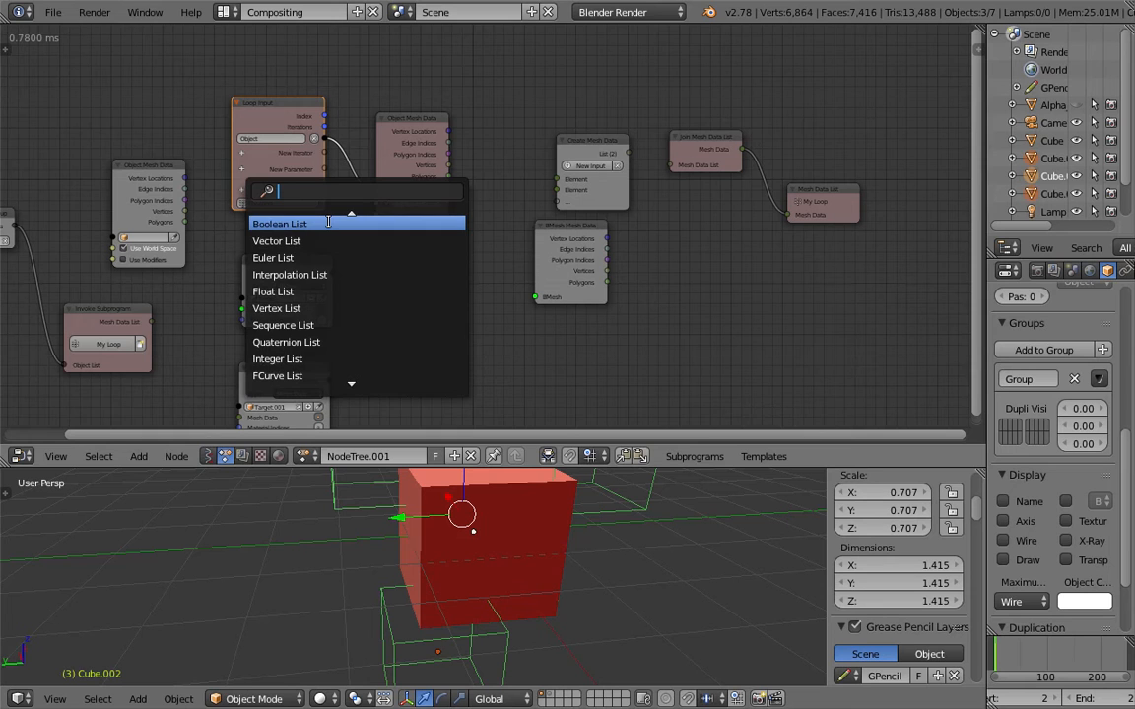
{"action": "scroll", "coordinate": [322, 224], "scroll_direction": "up", "scroll_amount": 5}
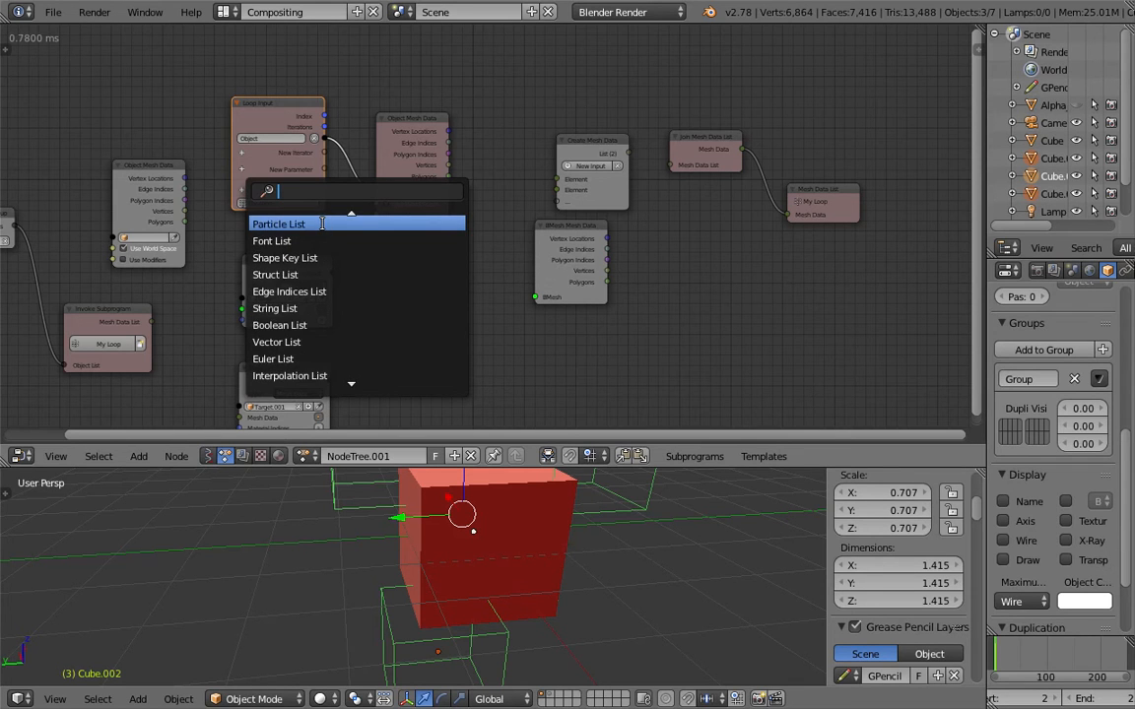
{"action": "left_click", "coordinate": [483, 95]}
Adjust the position of the BMesh-type Mesh Object Output node and save over the file.
{"action": "middle_click_drag", "start_coordinate": [493, 96], "coordinate": [524, 109]}
{"action": "left_click_drag", "start_coordinate": [447, 132], "coordinate": [493, 110]}
{"action": "key", "text": "ctrl+s"}
{"action": "left_click", "coordinate": [492, 109]}
{"action": "middle_click_drag", "start_coordinate": [405, 236], "coordinate": [501, 190]}
{"action": "left_click_drag", "start_coordinate": [437, 226], "coordinate": [442, 218]}
{"action": "scroll", "coordinate": [437, 222], "scroll_direction": "up", "scroll_amount": 1}
{"action": "middle_click_drag", "start_coordinate": [448, 206], "coordinate": [485, 182]}
Enlarge the 3D view at the expense of the node editor and save over the file.
{"action": "middle_click_drag", "start_coordinate": [585, 536], "coordinate": [545, 514]}
{"action": "scroll", "coordinate": [561, 494], "scroll_direction": "down", "scroll_amount": 2}
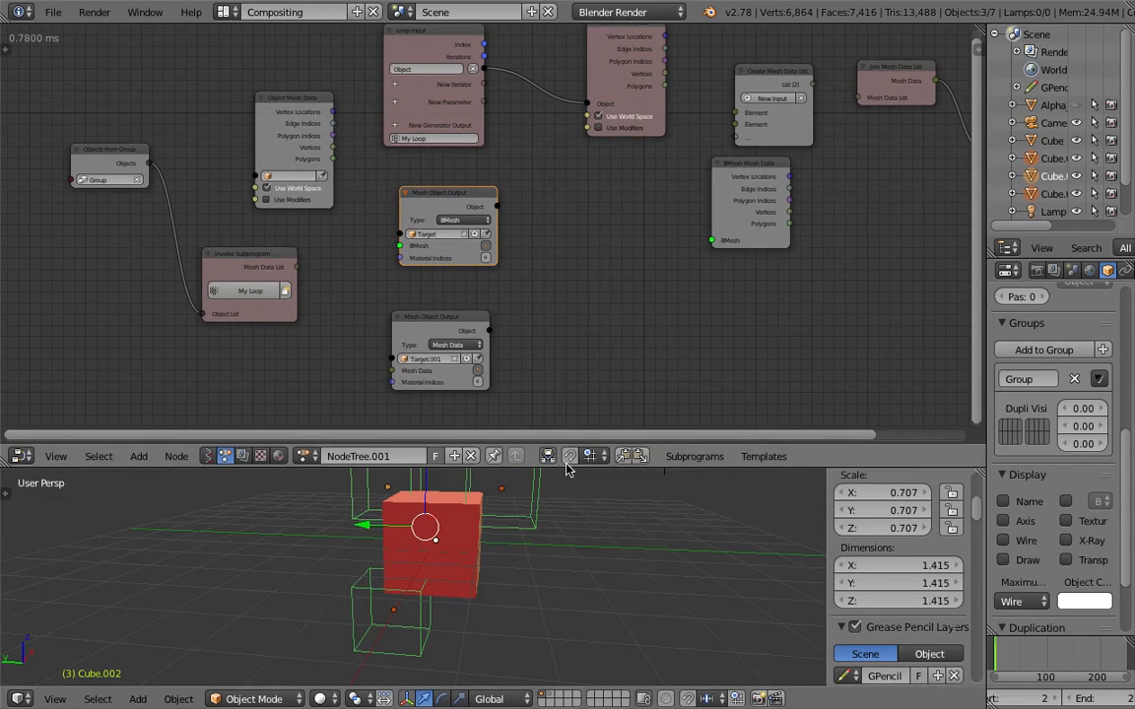
{"action": "left_click_drag", "start_coordinate": [567, 467], "coordinate": [571, 346]}
{"action": "key", "text": "ctrl+s"}
Inspect the wireframe cubes around the red cube from several angles, ending with Cube.001 selected.
{"action": "mouse_move", "coordinate": [588, 434]}
{"action": "middle_mouse_down"}
{"action": "mouse_move", "coordinate": [559, 461]}
{"action": "mouse_move", "coordinate": [580, 427]}
{"action": "middle_mouse_up"}
{"action": "left_click", "coordinate": [560, 461]}
{"action": "right_click", "coordinate": [535, 453]}
{"action": "right_click", "coordinate": [426, 442]}
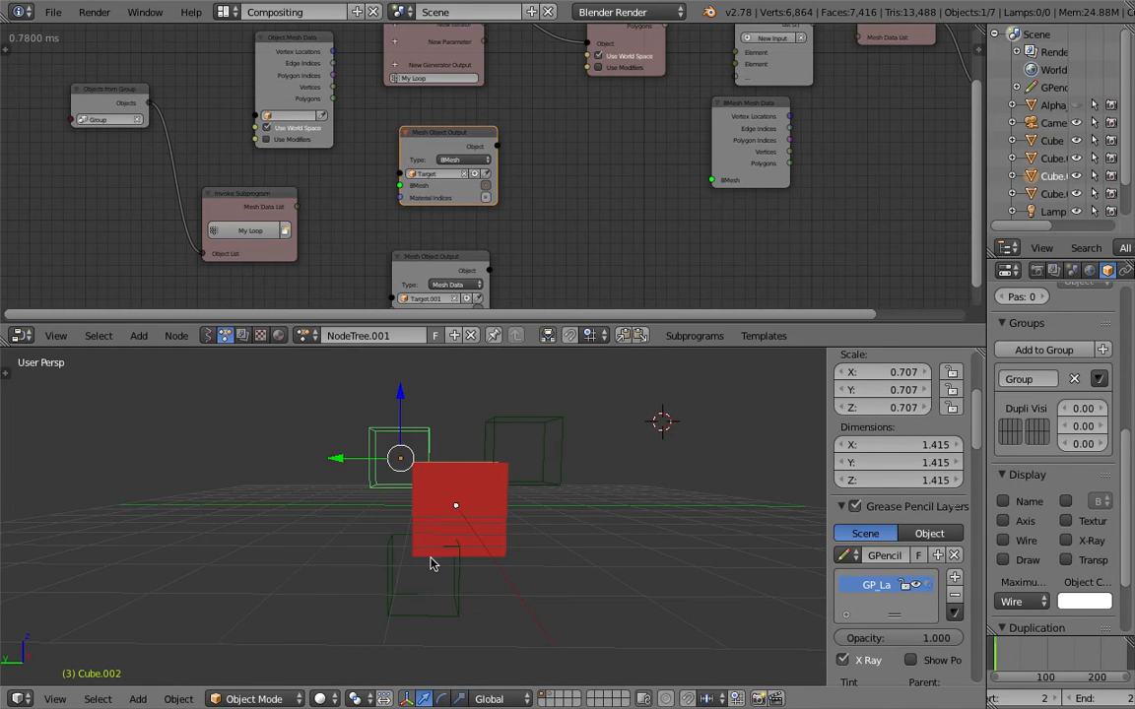
{"action": "right_click", "coordinate": [410, 558]}
{"action": "right_click", "coordinate": [399, 540]}
{"action": "right_click", "coordinate": [414, 434], "text": "shift"}
{"action": "middle_click_drag", "start_coordinate": [415, 435], "coordinate": [555, 456]}
{"action": "right_click", "coordinate": [566, 453], "text": "shift"}
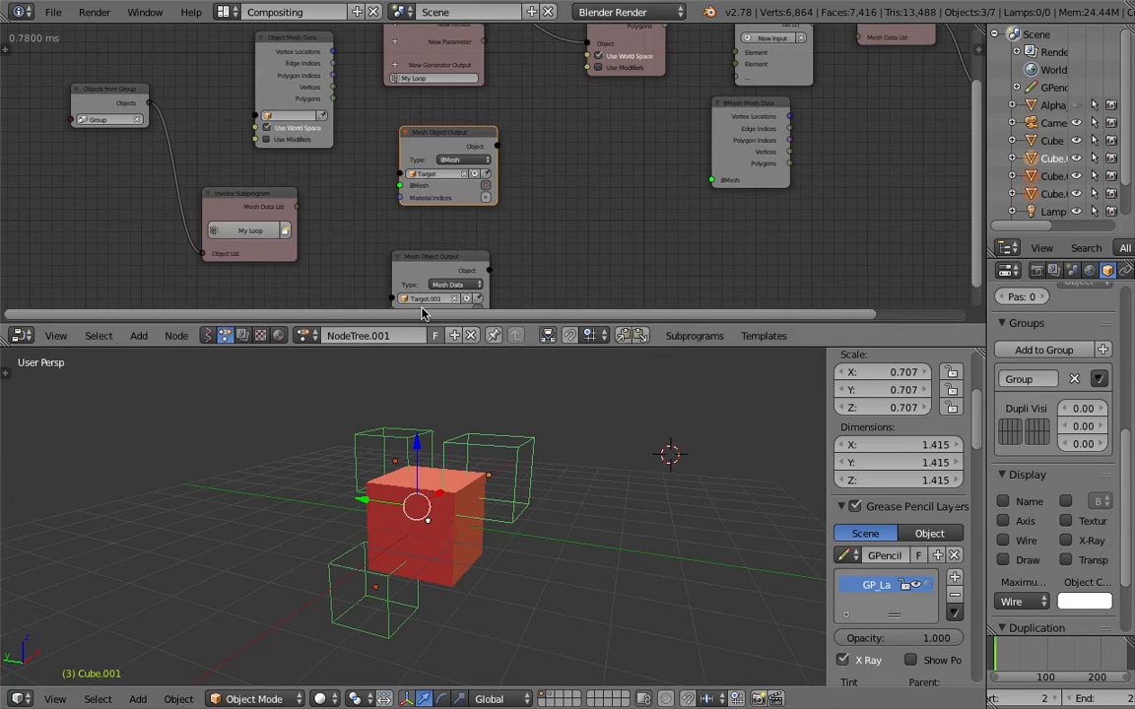
{"action": "middle_click_drag", "start_coordinate": [523, 239], "coordinate": [498, 266]}
{"action": "middle_click_drag", "start_coordinate": [436, 494], "coordinate": [489, 546]}
{"action": "right_click", "coordinate": [522, 469]}
{"action": "middle_click_drag", "start_coordinate": [522, 469], "coordinate": [527, 483]}
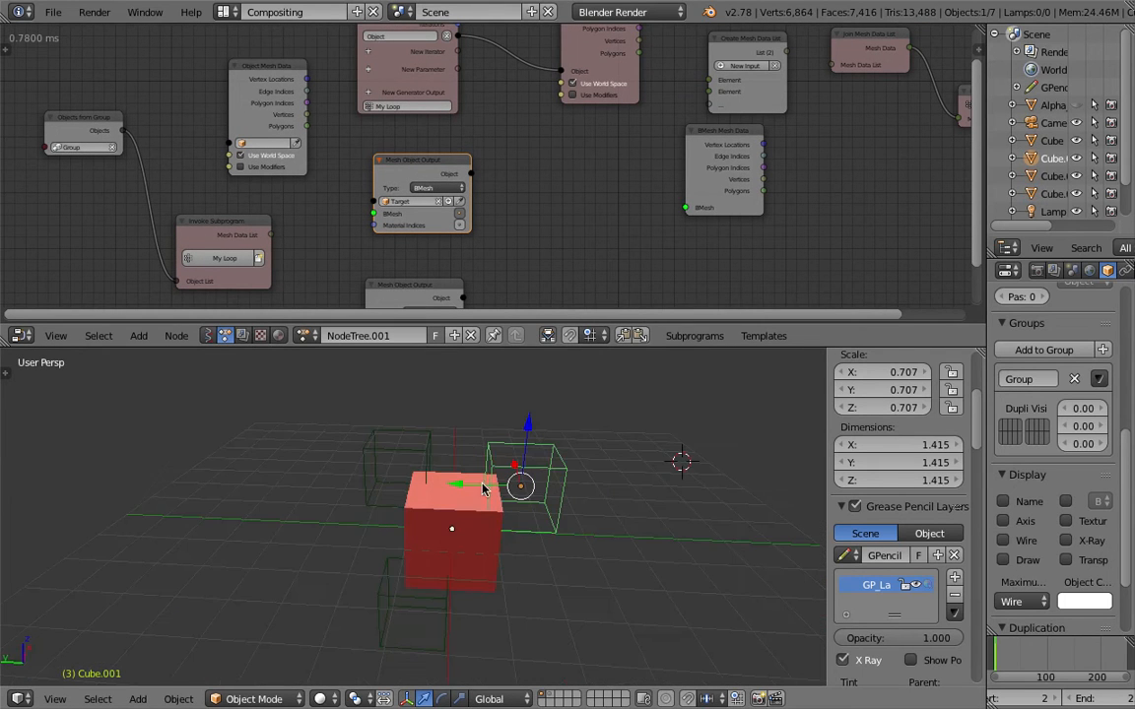
Switch the node editor to Sverchok nodes and open the node tree named NodeTree.
{"action": "left_click", "coordinate": [209, 336]}
{"action": "left_click", "coordinate": [305, 336]}
{"action": "left_click", "coordinate": [326, 364]}
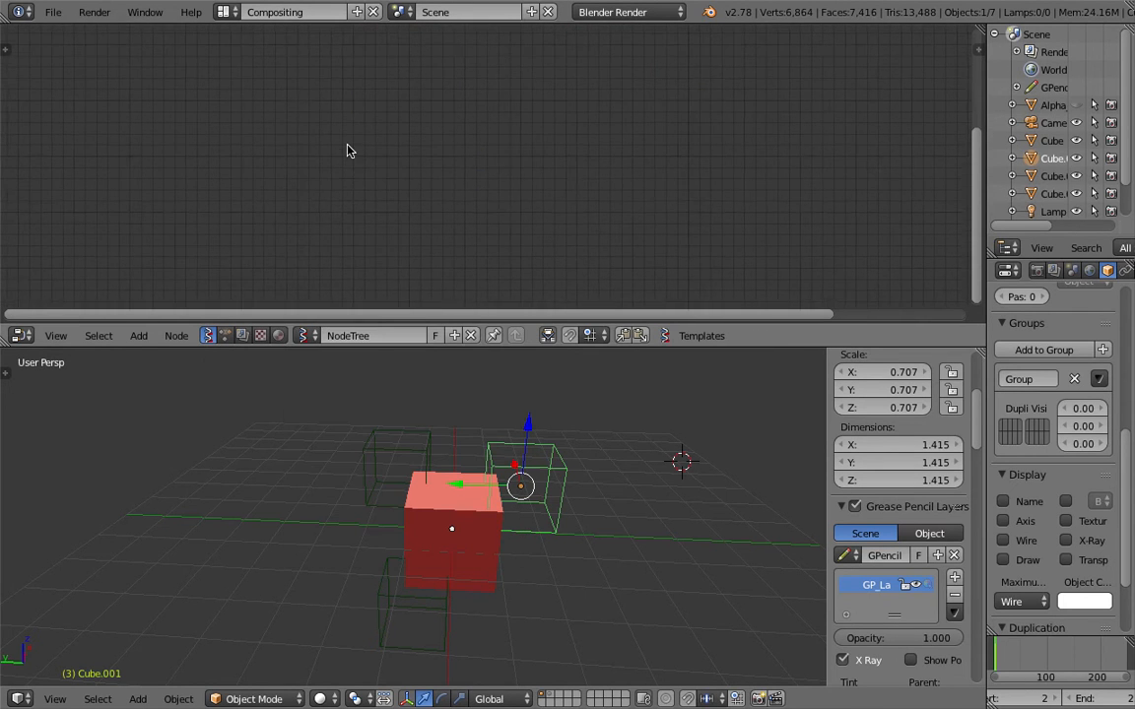
Add an Objects in mk2 node to the empty node tree.
{"action": "key", "text": "shift+a"}
{"action": "left_click", "coordinate": [344, 152]}
{"action": "type", "text": "objec"}
{"action": "key", "text": "Down"}
{"action": "key", "text": "Return"}
{"action": "left_click", "coordinate": [283, 143]}
Widen the Objects in mk2 node and enter Group as its group name.
{"action": "scroll", "coordinate": [261, 125], "scroll_direction": "up", "scroll_amount": 5}
{"action": "middle_click_drag", "start_coordinate": [254, 256], "coordinate": [272, 156]}
{"action": "scroll", "coordinate": [266, 185], "scroll_direction": "up", "scroll_amount": 1}
{"action": "left_click", "coordinate": [232, 181]}
{"action": "left_click_drag", "start_coordinate": [313, 168], "coordinate": [379, 165]}
{"action": "middle_click_drag", "start_coordinate": [430, 180], "coordinate": [412, 217]}
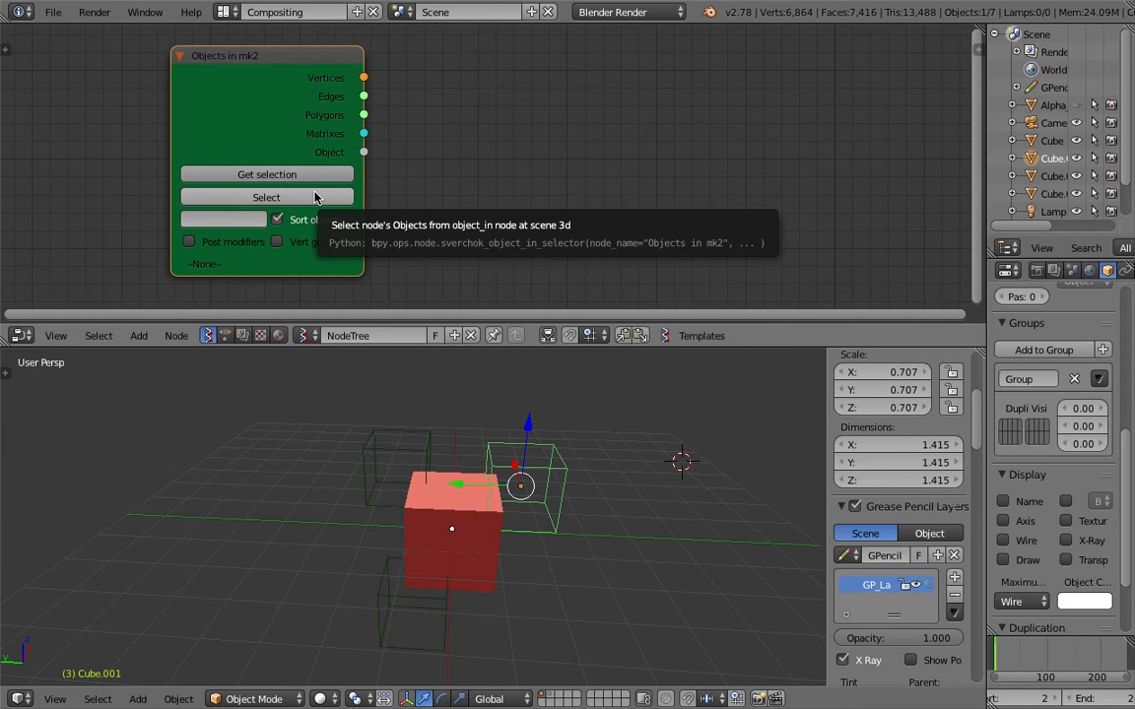
{"action": "left_click", "coordinate": [251, 220]}
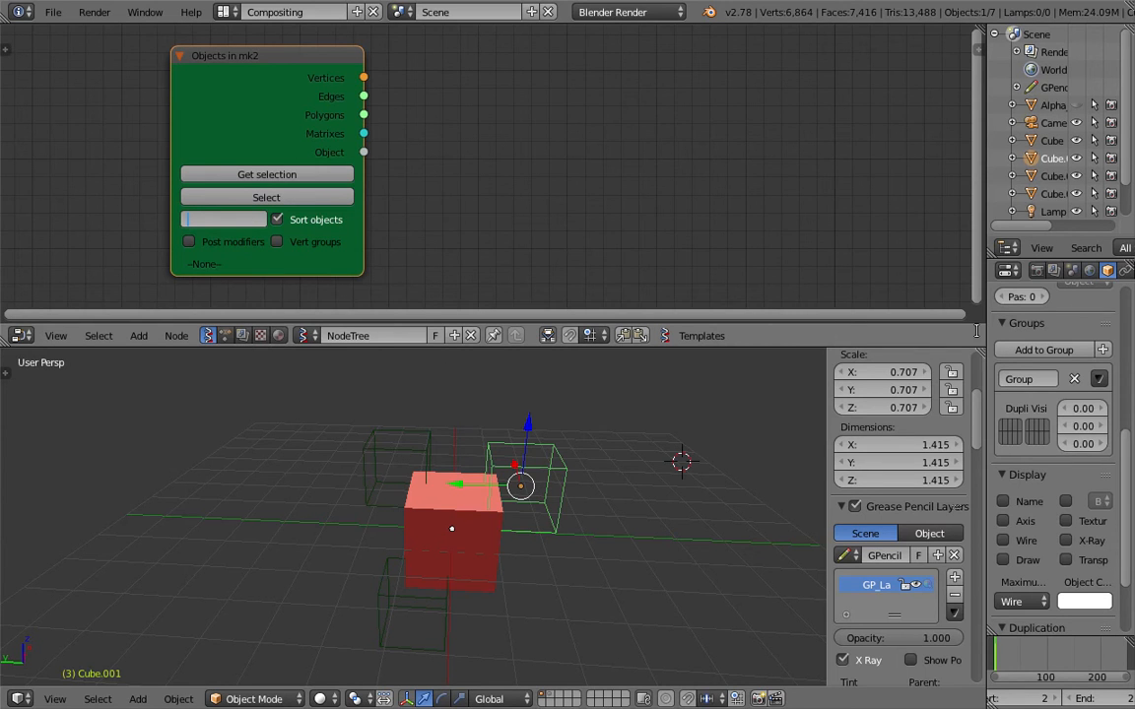
{"action": "key", "text": "Return"}
{"action": "scroll", "coordinate": [365, 216], "scroll_direction": "down", "scroll_amount": 2}
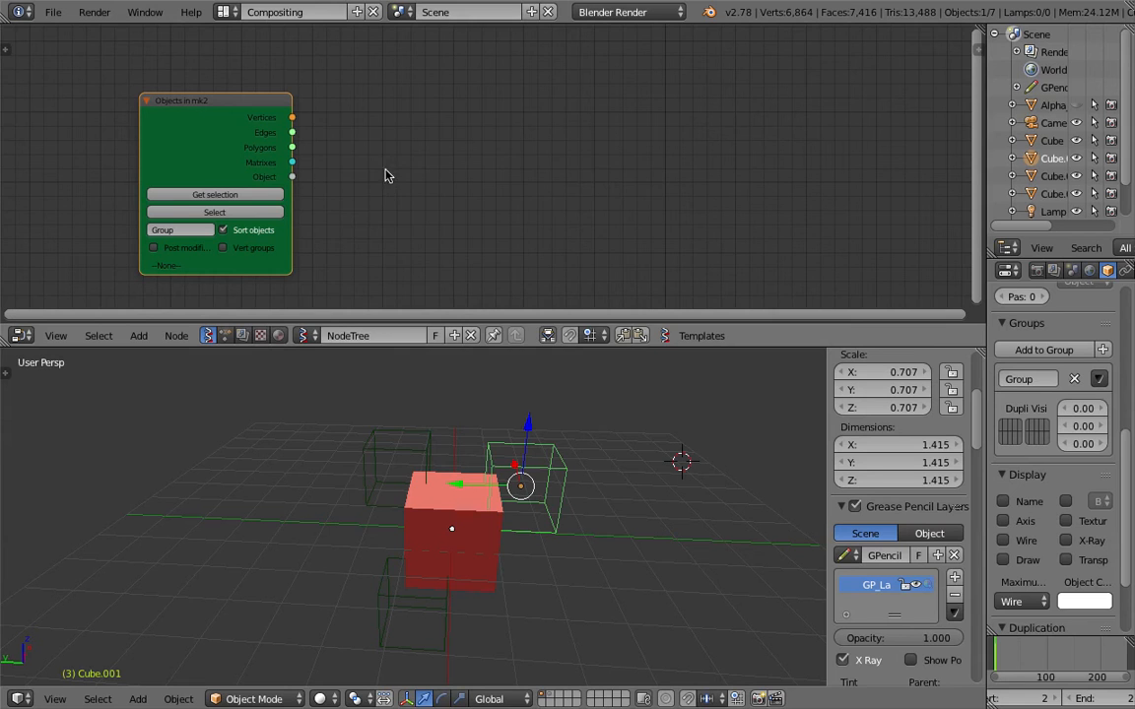
{"action": "key", "text": "space"}
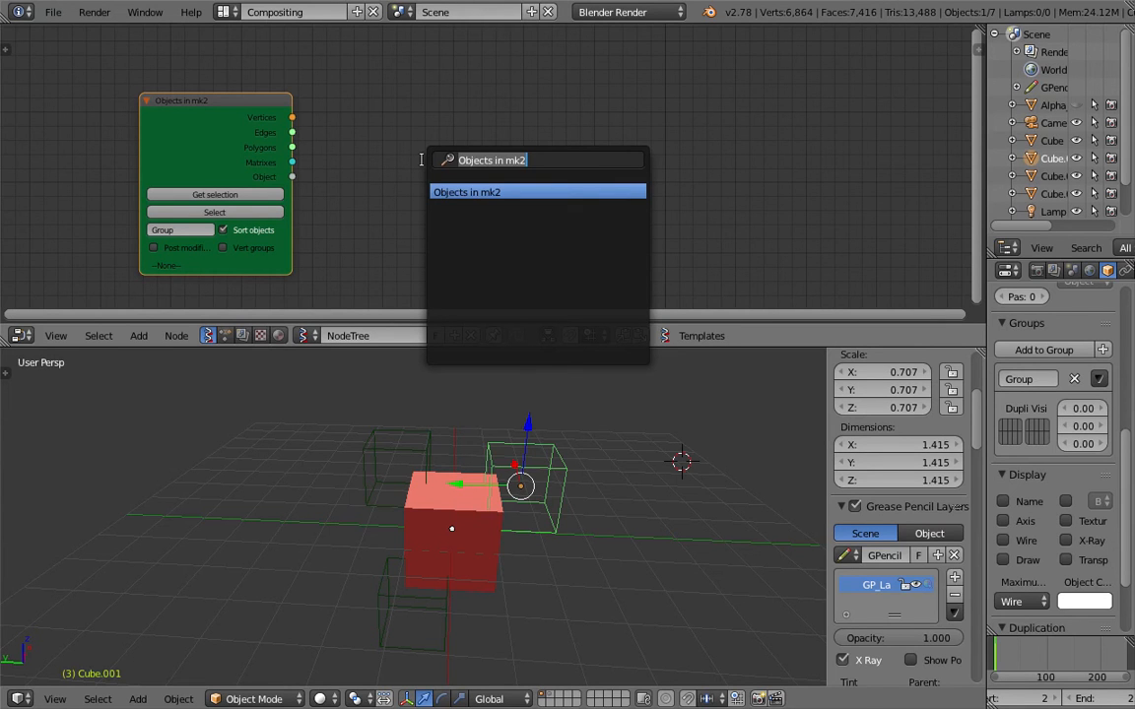
{"action": "type", "text": "view"}
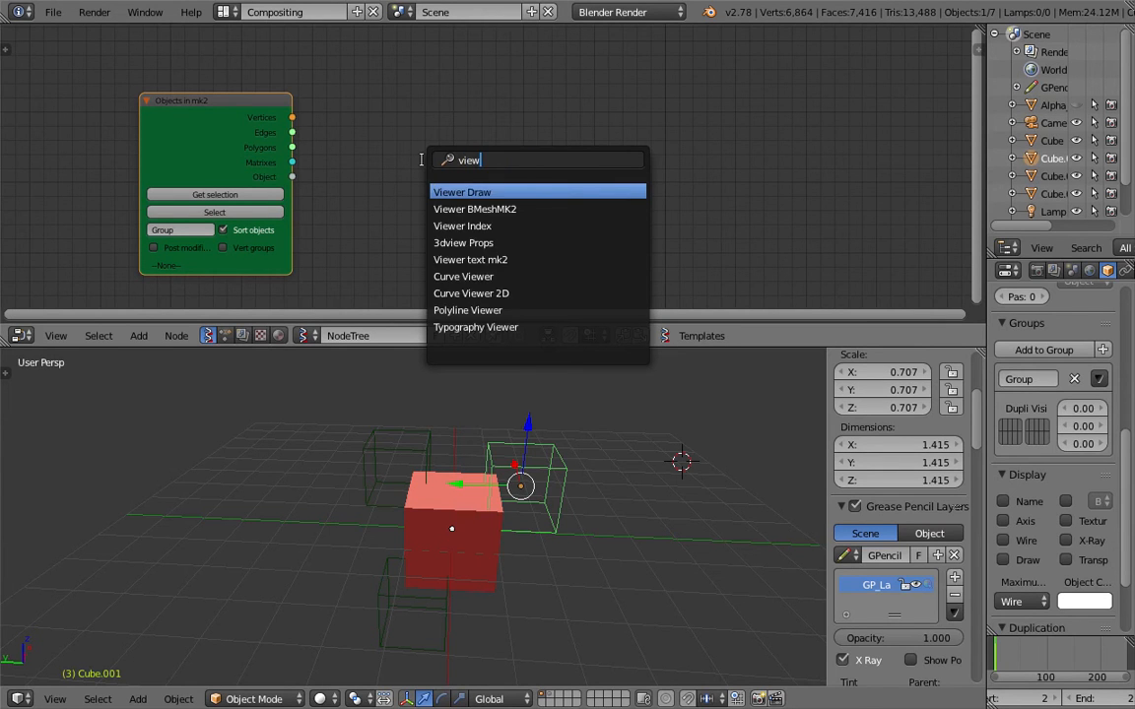
{"action": "type", "text": "u"}
{"action": "key", "text": "ctrl+a"}
{"action": "type", "text": "mk2"}
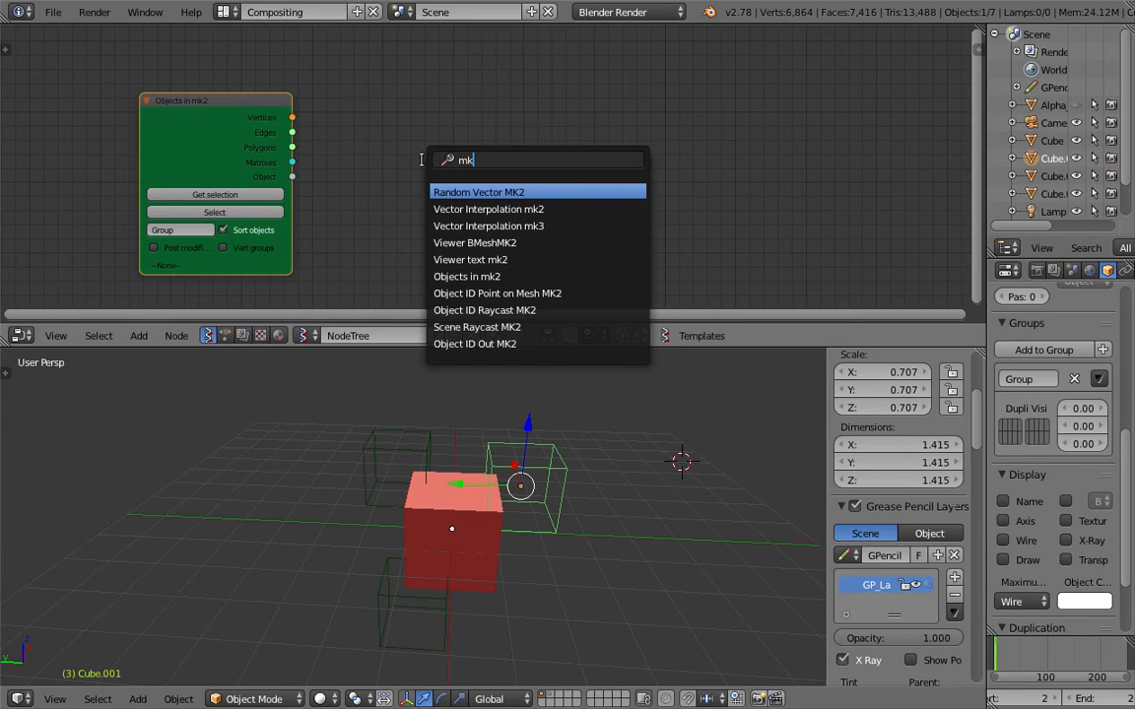
{"action": "key", "text": "Down"}
{"action": "key", "text": "Down"}
{"action": "key", "text": "Down"}
{"action": "key", "text": "Down"}
{"action": "key", "text": "Return"}
{"action": "left_click", "coordinate": [464, 118]}
{"action": "scroll", "coordinate": [314, 181], "scroll_direction": "down", "scroll_amount": 1}
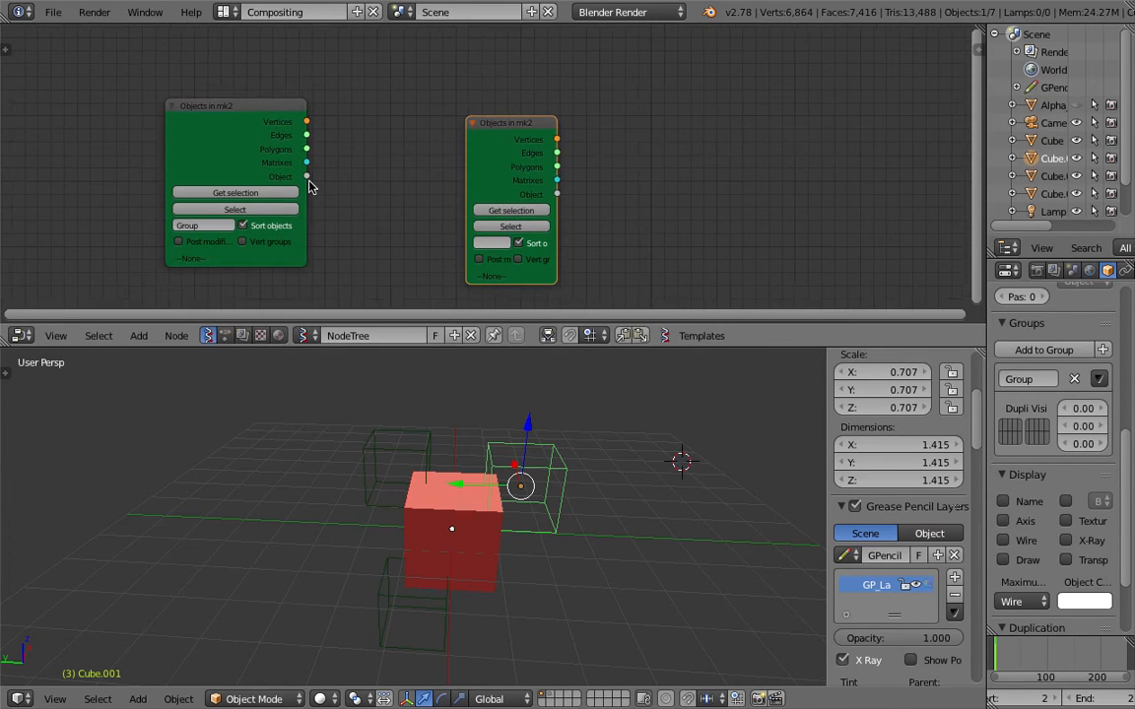
{"action": "middle_click_drag", "start_coordinate": [308, 179], "coordinate": [324, 164]}
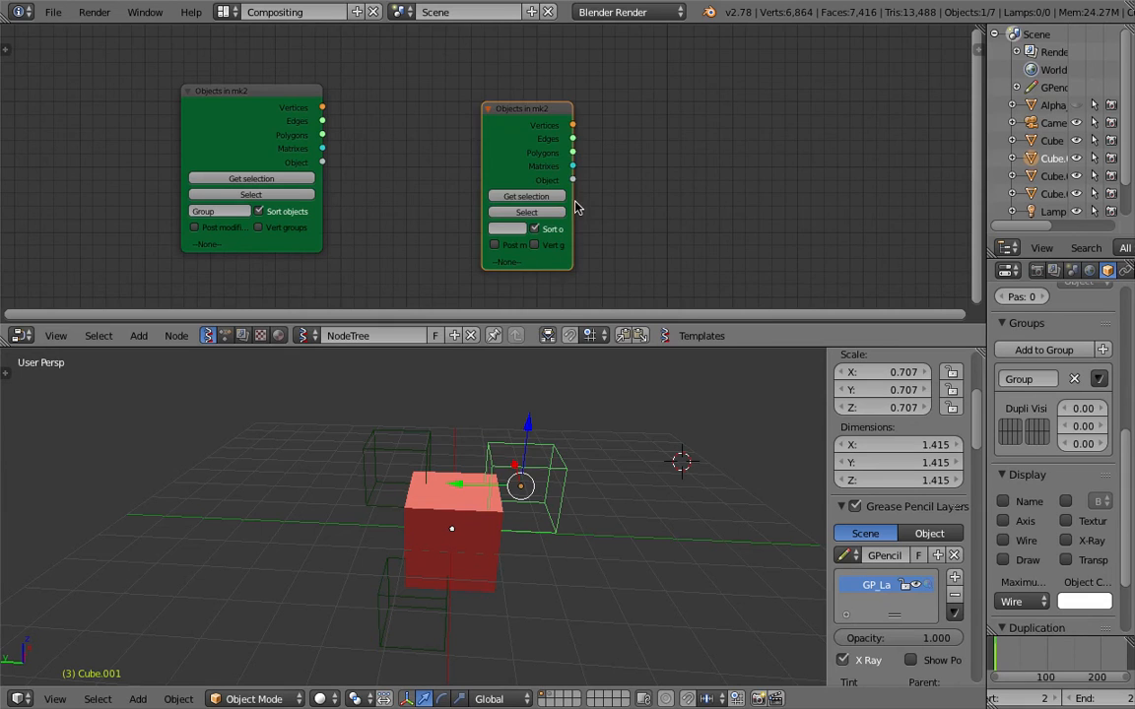
{"action": "left_click_drag", "start_coordinate": [529, 127], "coordinate": [547, 129]}
{"action": "key", "text": "x"}
Add a Viewer BMeshMK2 node and feed it the Vertices and Polygons outputs of Objects in mk2 as vertices and faces.
{"action": "key", "text": "shift+a"}
{"action": "type", "text": "sview"}
{"action": "key", "text": "Down"}
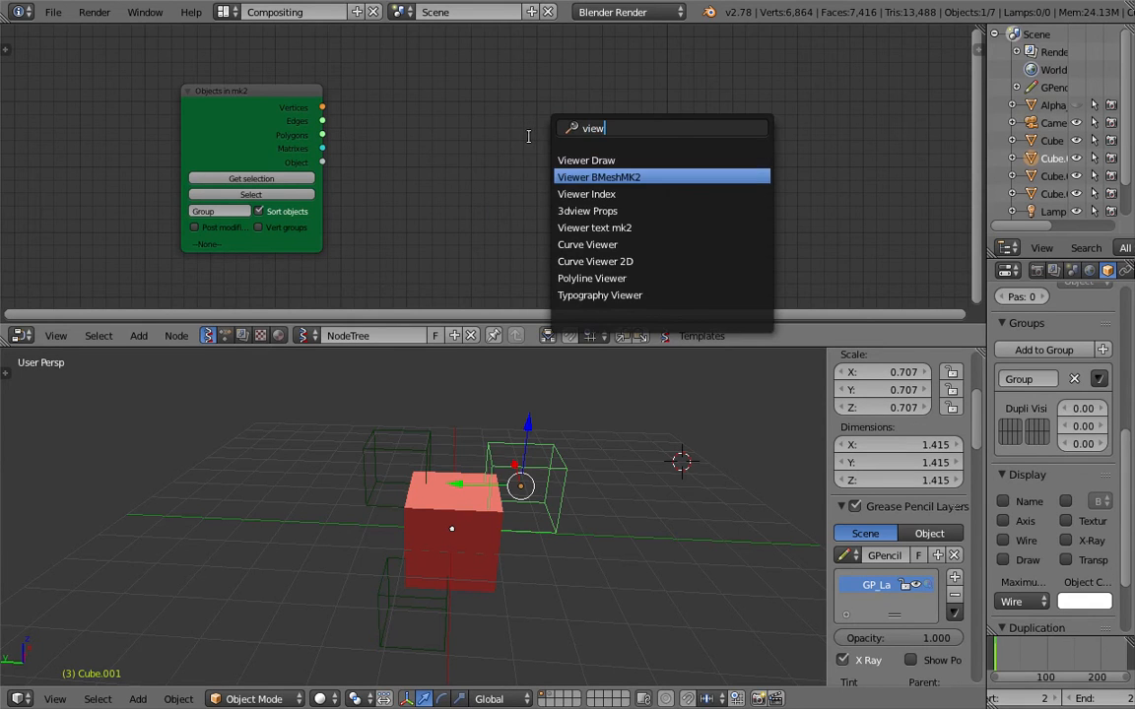
{"action": "key", "text": "Return"}
{"action": "left_click", "coordinate": [529, 98]}
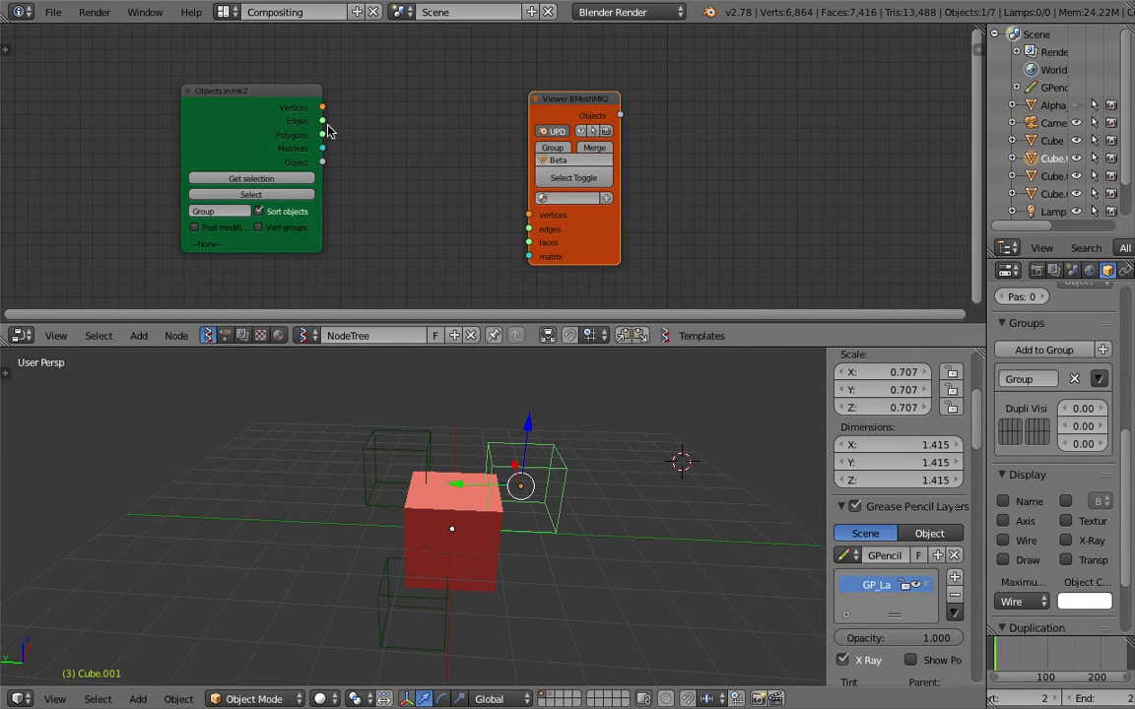
{"action": "left_click_drag", "start_coordinate": [325, 109], "coordinate": [527, 215]}
{"action": "left_click_drag", "start_coordinate": [322, 134], "coordinate": [529, 242]}
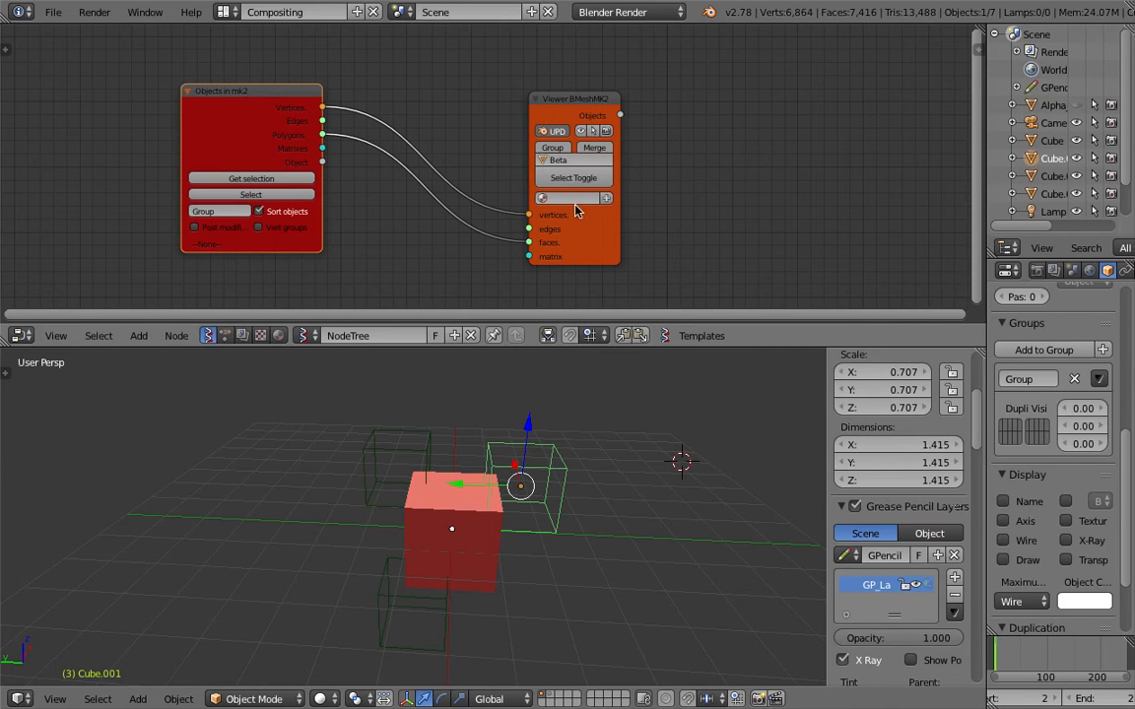
Move the Viewer BMeshMK2 node closer to the Objects in mk2 node.
{"action": "left_click", "coordinate": [563, 149]}
{"action": "middle_click_drag", "start_coordinate": [706, 411], "coordinate": [687, 417]}
{"action": "left_click_drag", "start_coordinate": [579, 245], "coordinate": [519, 233]}
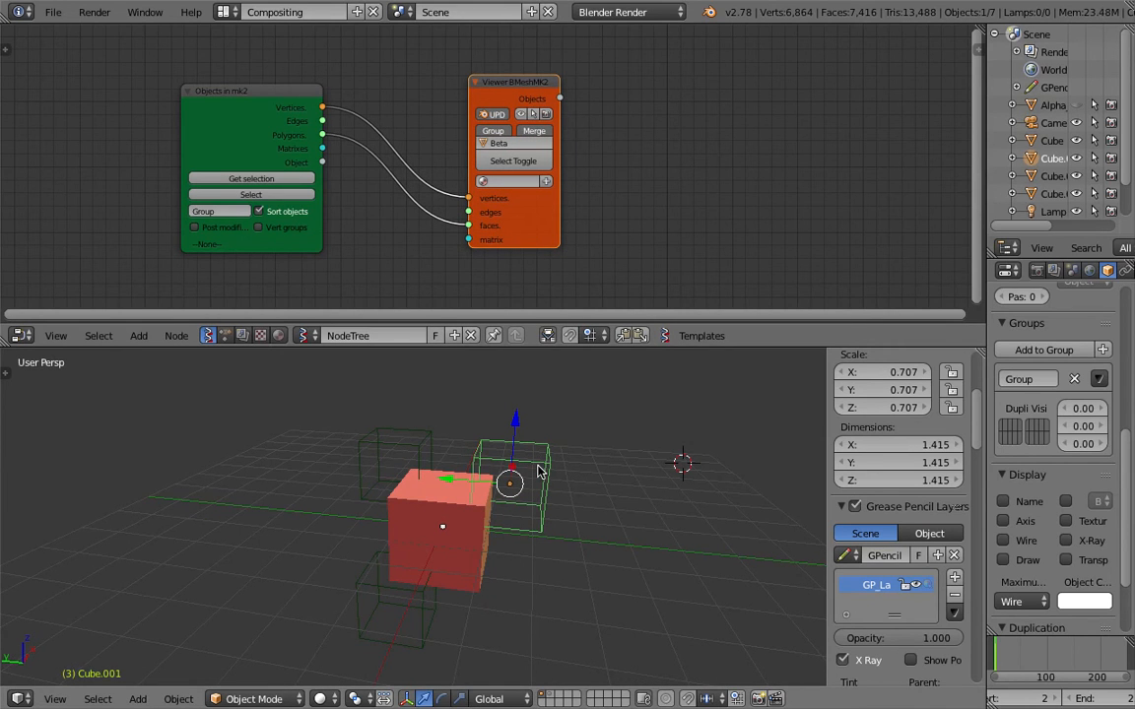
Show the 3D view in wireframe and load the group's objects into the Objects in mk2 node.
{"action": "key", "text": "z"}
{"action": "key", "text": "z"}
{"action": "key", "text": "z"}
{"action": "key", "text": "z"}
{"action": "middle_click_drag", "start_coordinate": [571, 439], "coordinate": [562, 433]}
{"action": "key", "text": "z"}
{"action": "left_click", "coordinate": [264, 180]}
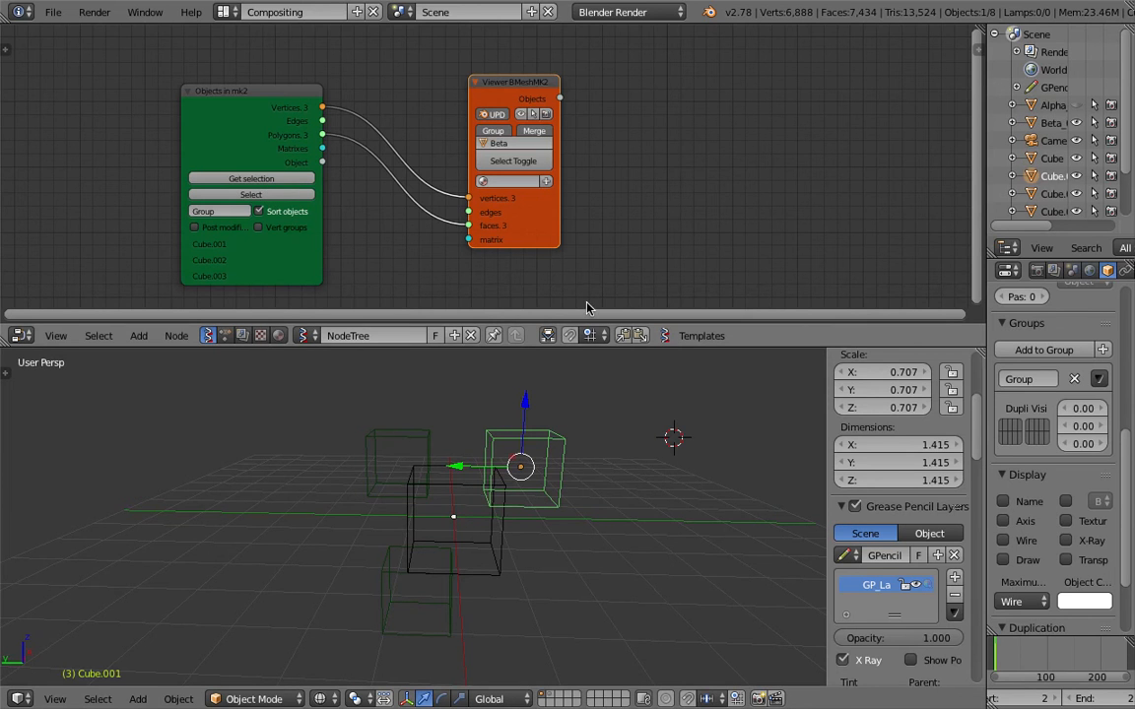
{"action": "middle_click_drag", "start_coordinate": [571, 434], "coordinate": [559, 448]}
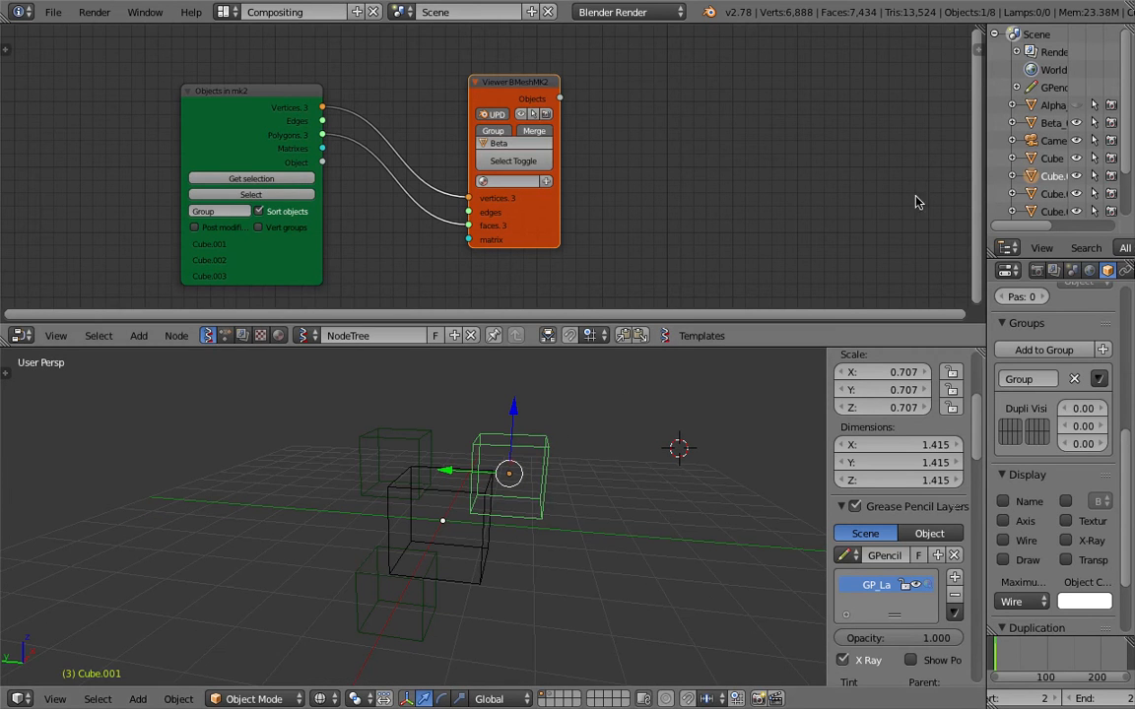
Widen the outliner and properties area and select the viewer's output mesh Beta_0.
{"action": "left_click_drag", "start_coordinate": [986, 176], "coordinate": [836, 178]}
{"action": "scroll", "coordinate": [913, 196], "scroll_direction": "down", "scroll_amount": 2}
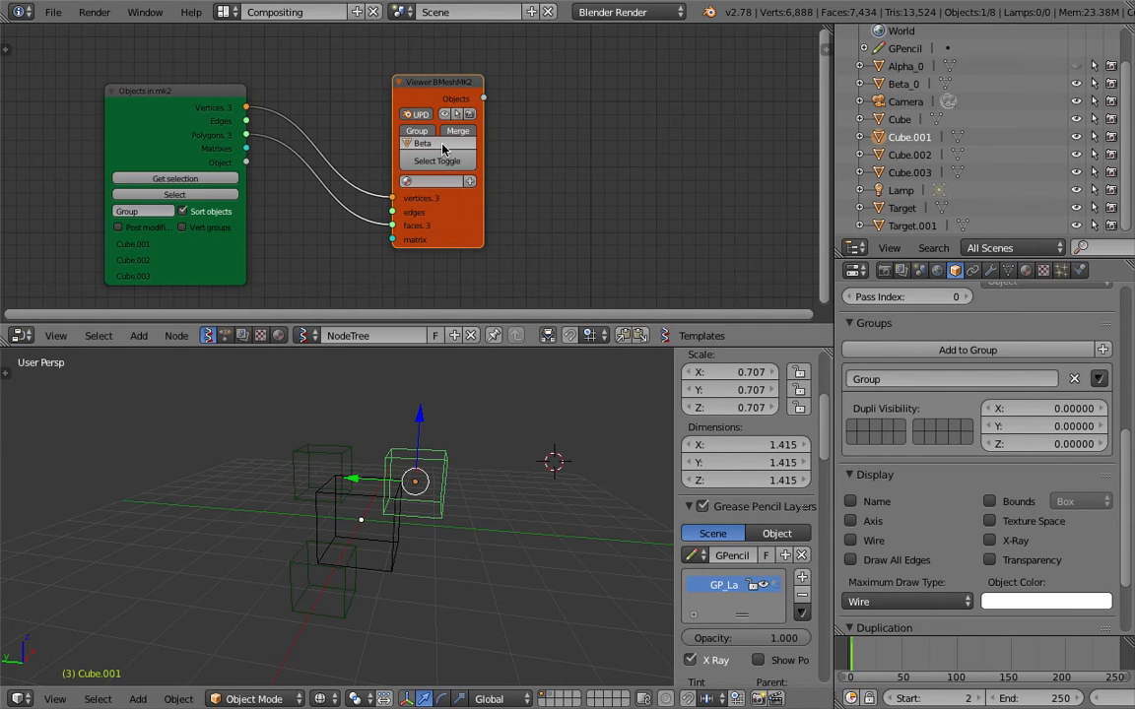
{"action": "left_click", "coordinate": [436, 160]}
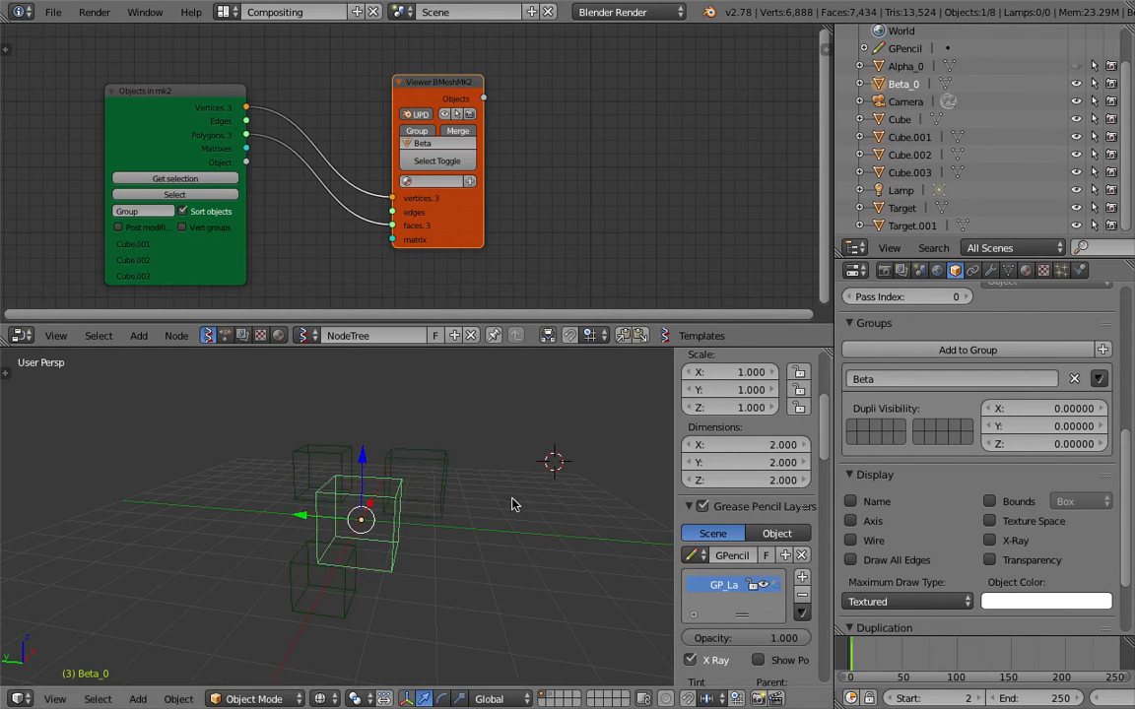
{"action": "left_click", "coordinate": [910, 96]}
{"action": "left_click", "coordinate": [904, 85]}
Check the selected Beta_0 mesh against the cubes in the 3D view and save over the file.
{"action": "middle_click_drag", "start_coordinate": [476, 479], "coordinate": [486, 480]}
{"action": "right_click", "coordinate": [396, 482]}
{"action": "right_click", "coordinate": [404, 487]}
{"action": "middle_click_drag", "start_coordinate": [405, 487], "coordinate": [451, 481], "text": "shift"}
{"action": "key", "text": "ctrl+s"}
{"action": "left_click", "coordinate": [448, 486]}
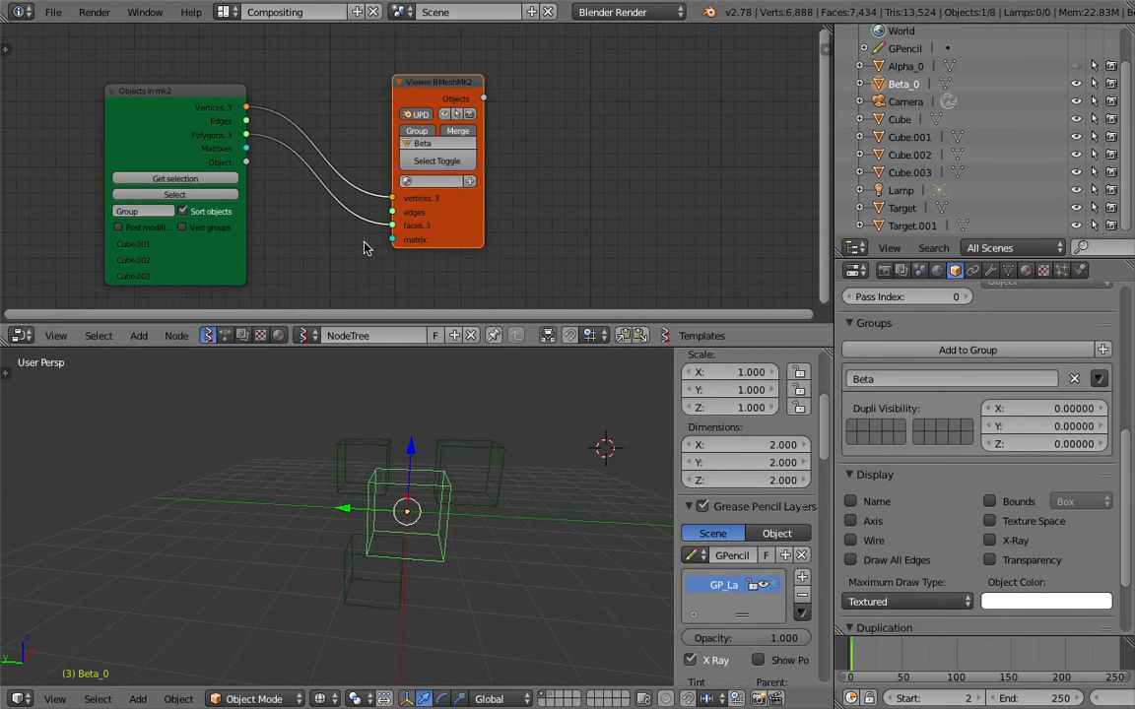
Move the Viewer BMeshMK2 node away from the Objects in mk2 node and add a Matrix Apply node between them.
{"action": "left_click_drag", "start_coordinate": [403, 207], "coordinate": [557, 173]}
{"action": "key", "text": "space"}
{"action": "type", "text": "appl"}
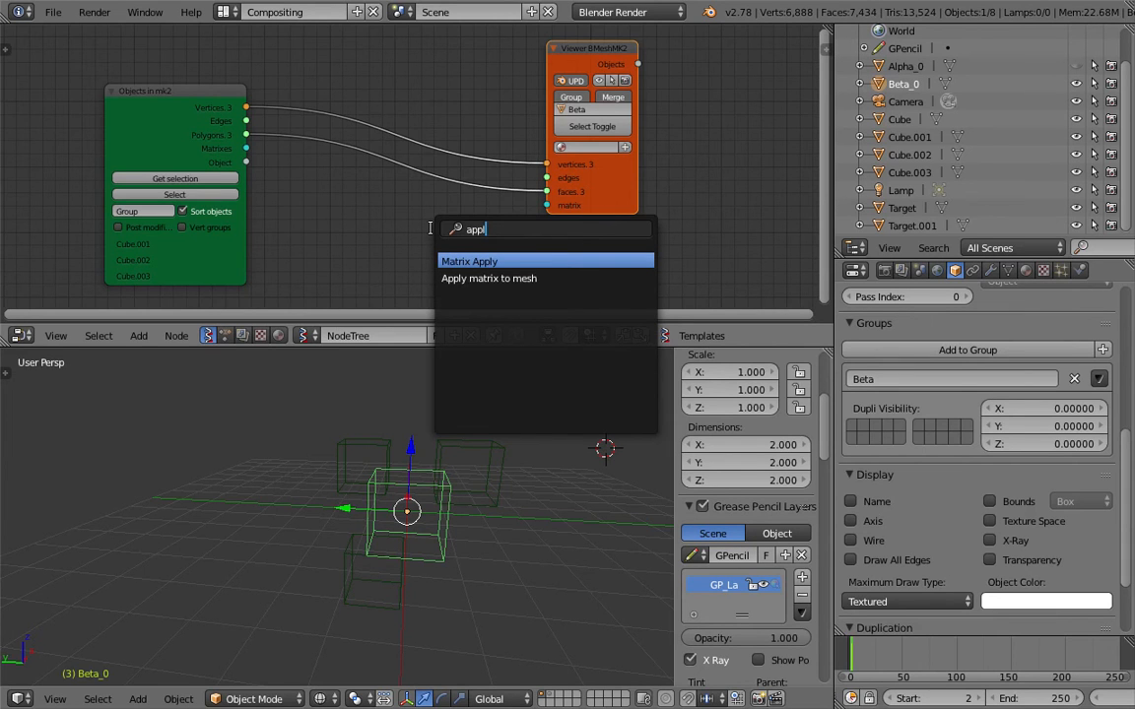
{"action": "key", "text": "Return"}
{"action": "left_click", "coordinate": [330, 207]}
Route the group's vertices and matrices through Matrix Apply into the viewer's vertices, and save over the file.
{"action": "left_click_drag", "start_coordinate": [247, 107], "coordinate": [330, 239]}
{"action": "left_click_drag", "start_coordinate": [247, 147], "coordinate": [331, 252]}
{"action": "left_click_drag", "start_coordinate": [418, 227], "coordinate": [547, 164]}
{"action": "key", "text": "ctrl+s"}
{"action": "left_click", "coordinate": [483, 504]}
Select the Beta_0 mesh in the 3D view, compare its placement with the group's cubes, and save over the file.
{"action": "right_click", "coordinate": [458, 453]}
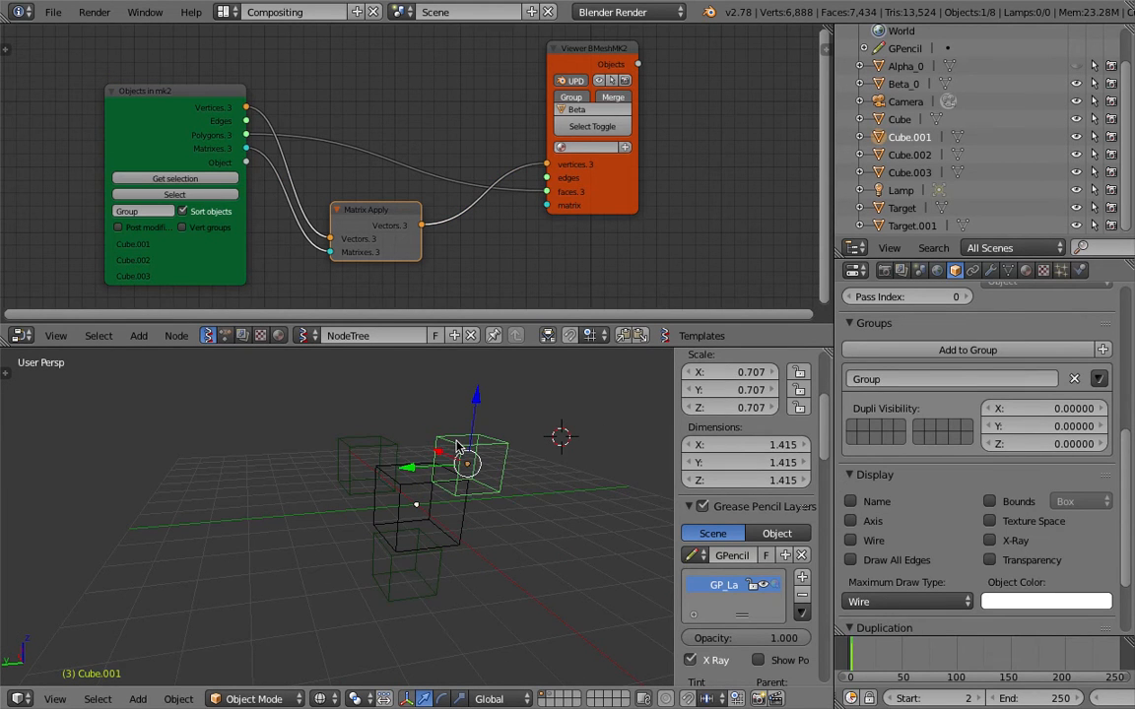
{"action": "right_click", "coordinate": [456, 447]}
{"action": "key", "text": "ctrl+s"}
{"action": "left_click", "coordinate": [431, 474]}
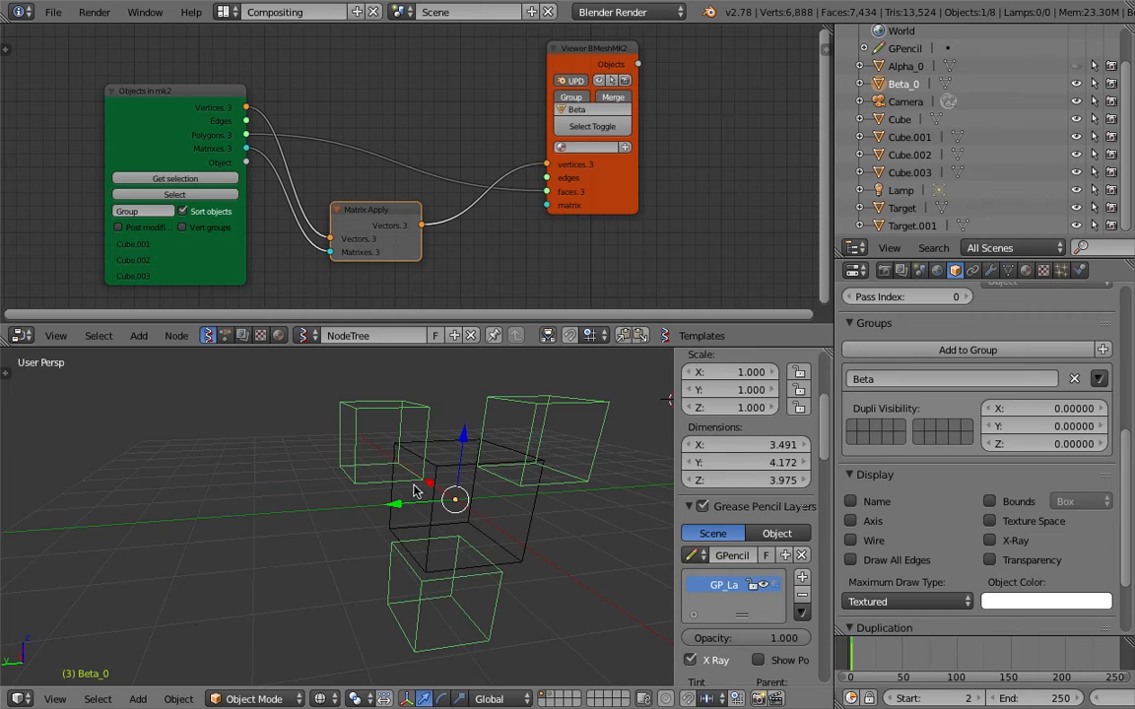
{"action": "scroll", "coordinate": [428, 527], "scroll_direction": "down", "scroll_amount": 1}
{"action": "middle_click_drag", "start_coordinate": [431, 527], "coordinate": [354, 529], "text": "shift"}
{"action": "key", "text": "ctrl+s"}
{"action": "left_click", "coordinate": [355, 529]}
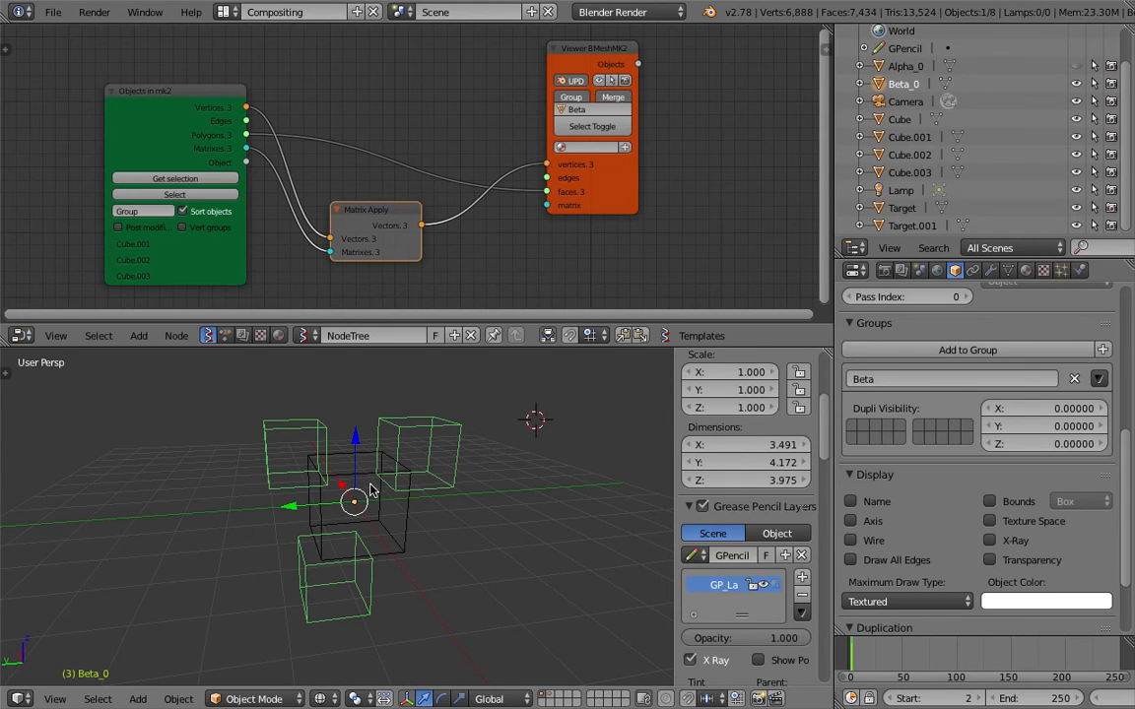
{"action": "middle_click_drag", "start_coordinate": [386, 401], "coordinate": [403, 424]}
{"action": "key", "text": "ctrl+s"}
{"action": "left_click", "coordinate": [401, 427]}
Add a Boolean modifier to the central Cube with operation Difference and object Beta_0, and save over the file.
{"action": "right_click", "coordinate": [356, 470]}
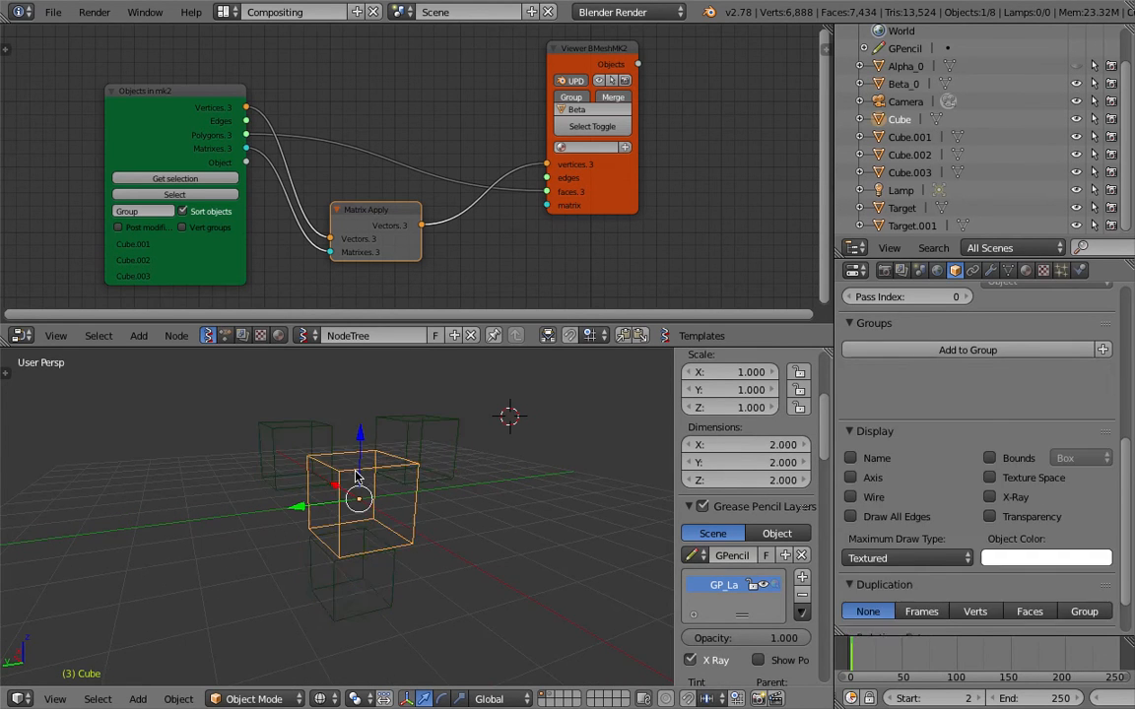
{"action": "left_click", "coordinate": [990, 270]}
{"action": "left_click", "coordinate": [990, 333]}
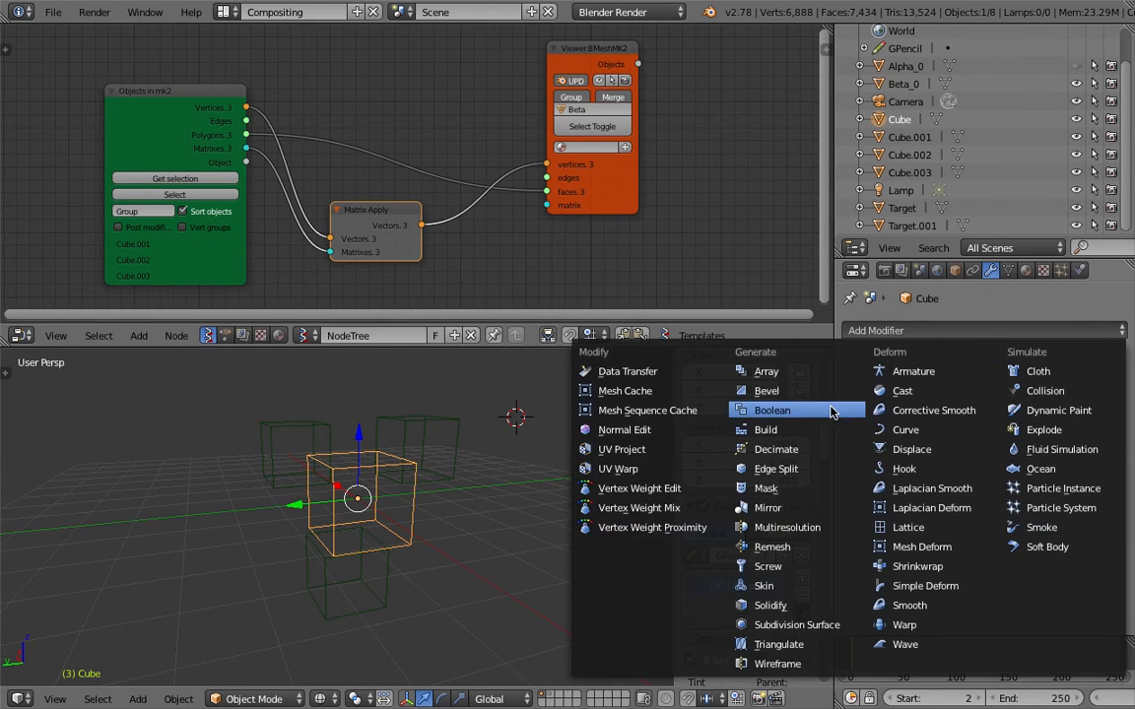
{"action": "left_click", "coordinate": [762, 410]}
{"action": "left_click", "coordinate": [916, 433]}
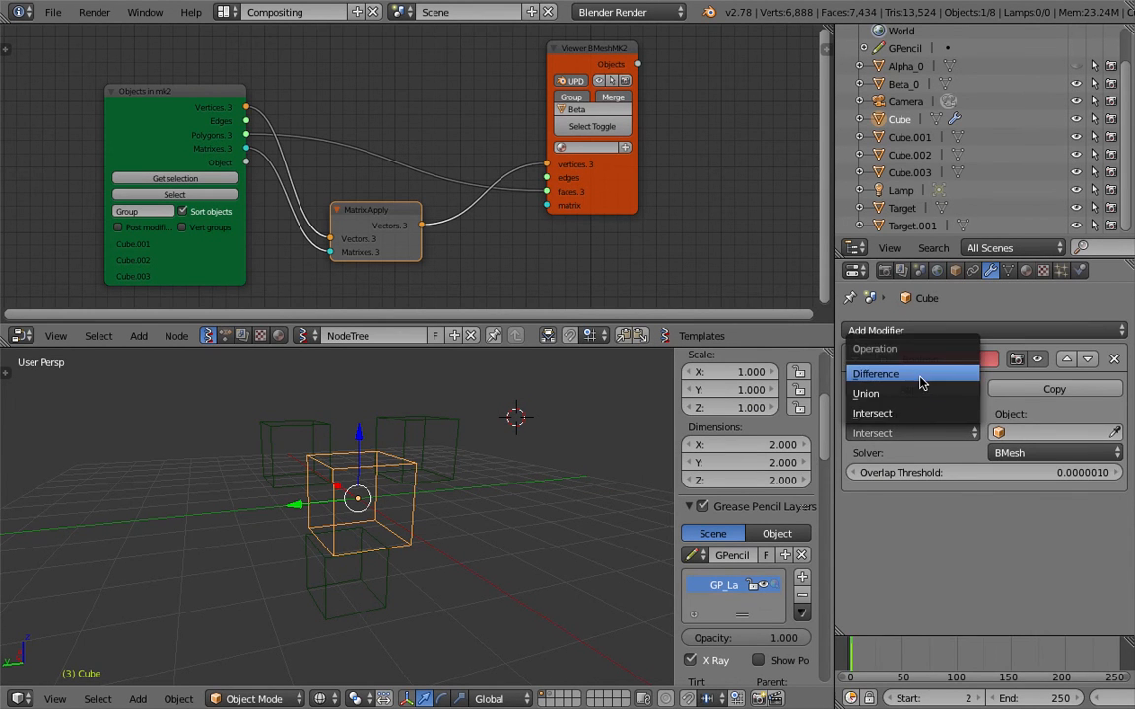
{"action": "left_click", "coordinate": [906, 375]}
{"action": "left_click", "coordinate": [995, 433]}
{"action": "left_click", "coordinate": [945, 477]}
{"action": "key", "text": "ctrl+s"}
{"action": "left_click", "coordinate": [469, 474]}
Open the Animation Nodes tree and delete the unlinked Object Mesh Data node, the loop's generator output and the mesh list and join nodes.
{"action": "left_click", "coordinate": [225, 335]}
{"action": "scroll", "coordinate": [292, 192], "scroll_direction": "down", "scroll_amount": 3}
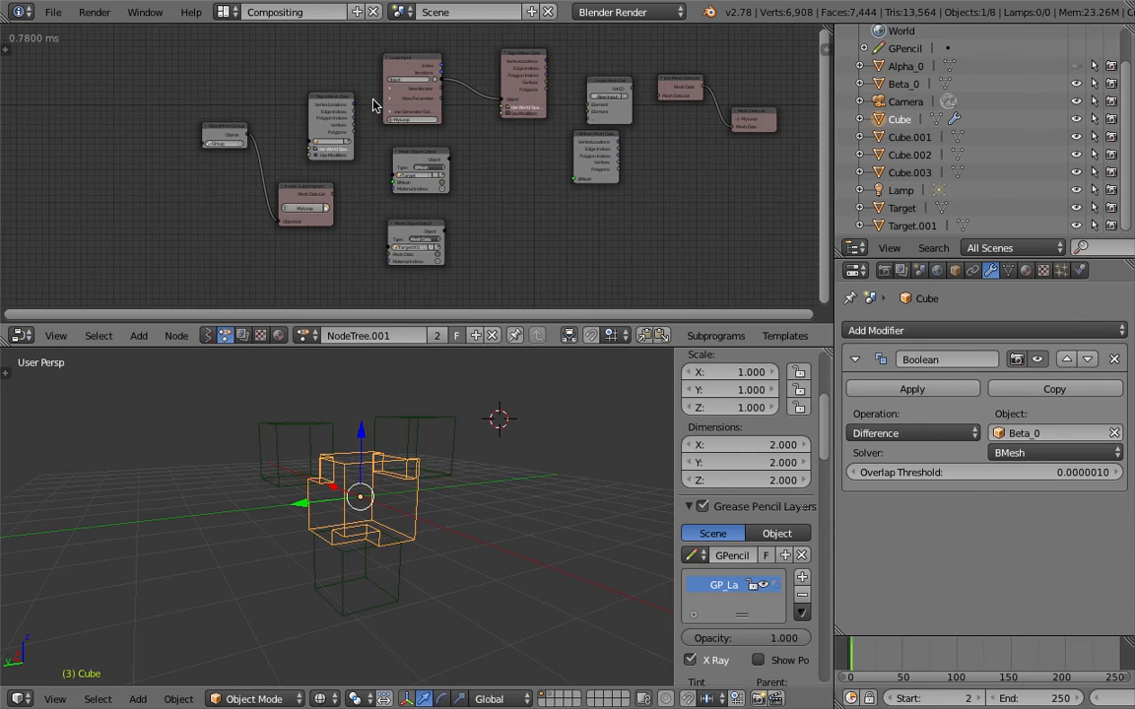
{"action": "scroll", "coordinate": [335, 102], "scroll_direction": "up", "scroll_amount": 1}
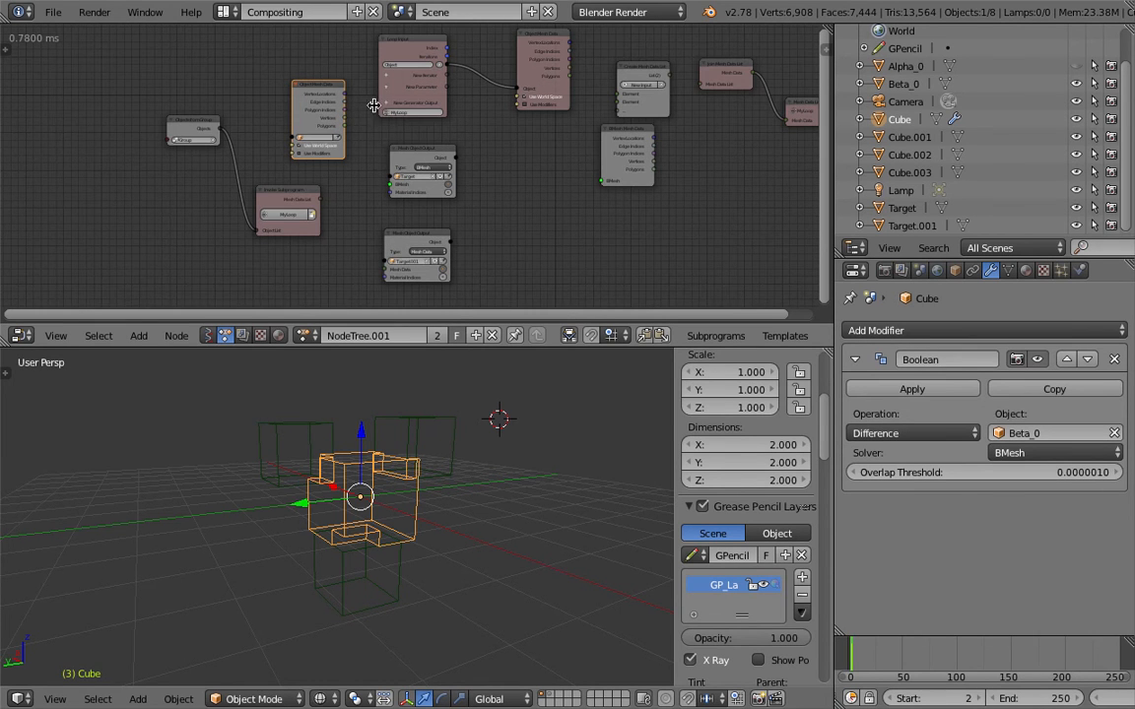
{"action": "key", "text": "x"}
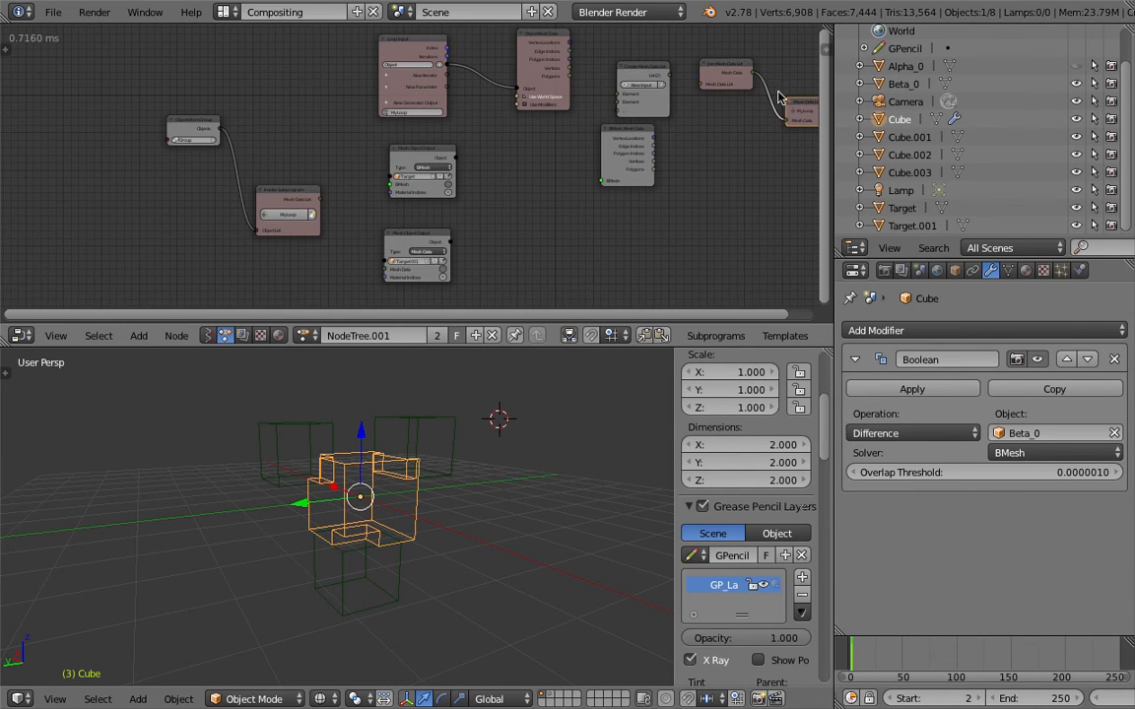
{"action": "key", "text": "x"}
{"action": "right_click", "coordinate": [730, 68]}
{"action": "key", "text": "x"}
{"action": "middle_click_drag", "start_coordinate": [647, 78], "coordinate": [642, 96]}
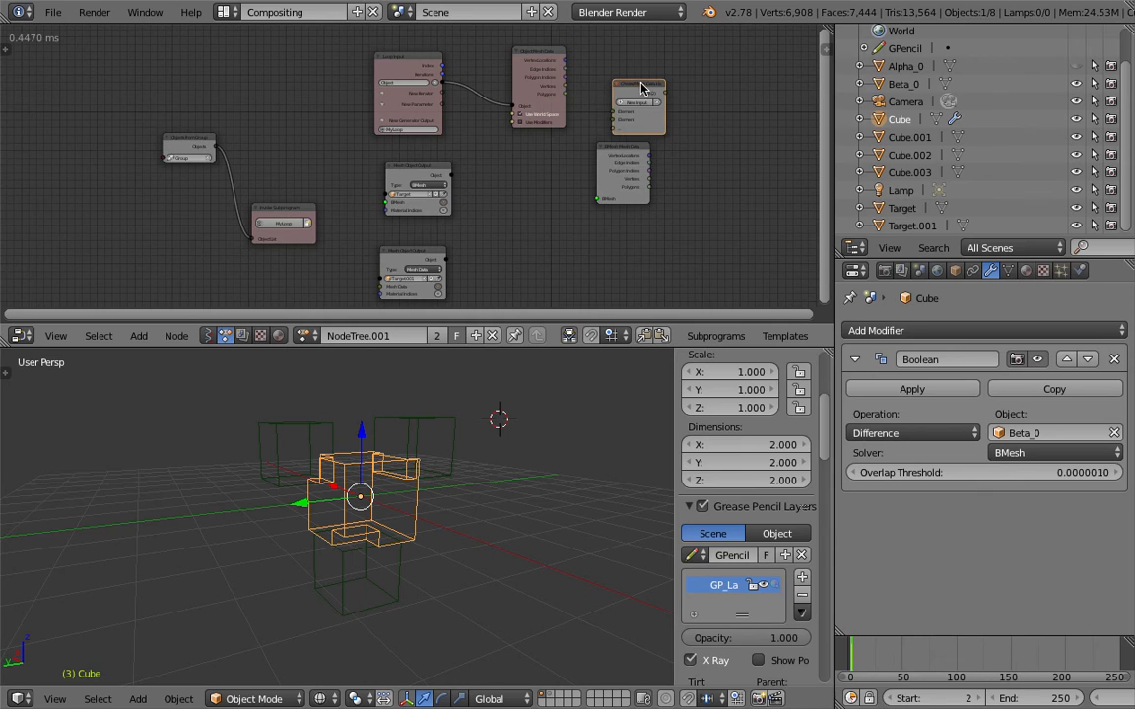
{"action": "key", "text": "x"}
Delete the loop's Object Mesh Data node, the BMesh data node and both Mesh Object Output nodes.
{"action": "right_click", "coordinate": [546, 53]}
{"action": "key", "text": "x"}
{"action": "right_click", "coordinate": [619, 152]}
{"action": "key", "text": "x"}
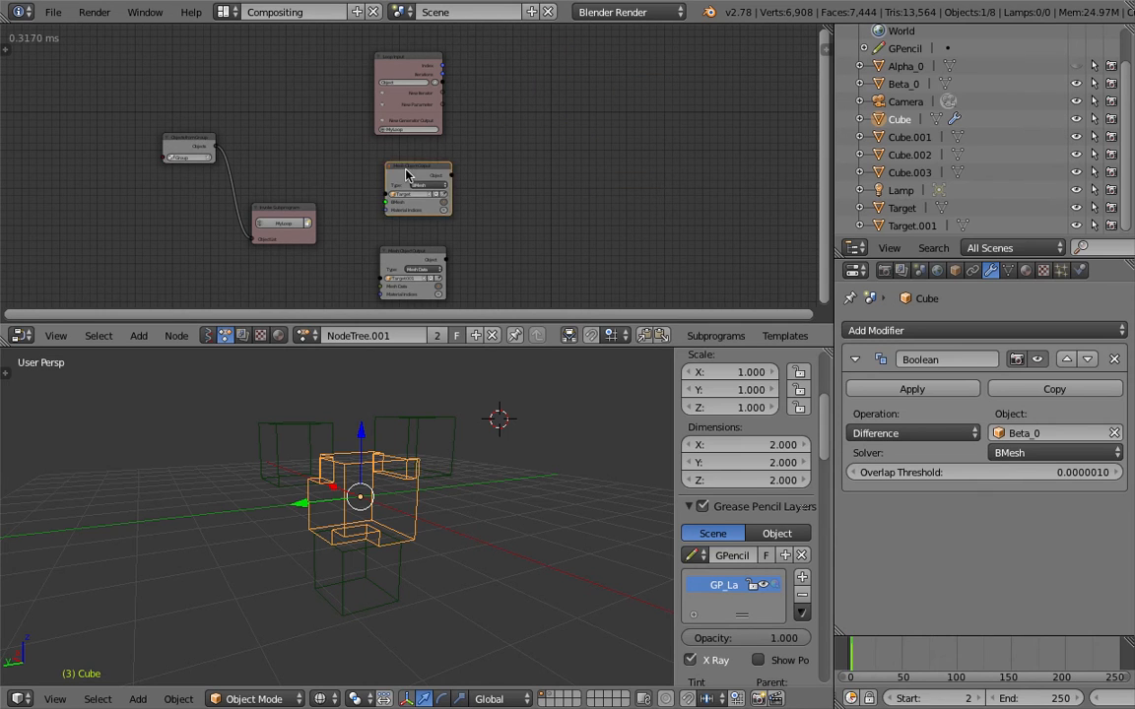
{"action": "right_click", "coordinate": [407, 172]}
{"action": "key", "text": "x"}
{"action": "left_click", "coordinate": [412, 249]}
{"action": "key", "text": "x"}
Rearrange the remaining Objects from Group and Invoke Subprogram nodes into the cleared space beside the Loop Input node.
{"action": "left_click_drag", "start_coordinate": [298, 209], "coordinate": [291, 140]}
{"action": "left_click_drag", "start_coordinate": [204, 139], "coordinate": [201, 100]}
{"action": "left_click_drag", "start_coordinate": [260, 139], "coordinate": [281, 136]}
{"action": "scroll", "coordinate": [280, 140], "scroll_direction": "up", "scroll_amount": 1}
Select Cube.001 in the 3D view, try moving it, and save over the file.
{"action": "mouse_move", "coordinate": [443, 420]}
{"action": "middle_mouse_down"}
{"action": "mouse_move", "coordinate": [430, 414]}
{"action": "mouse_move", "coordinate": [453, 424]}
{"action": "middle_mouse_up"}
{"action": "right_click", "coordinate": [441, 419]}
{"action": "right_click", "coordinate": [451, 426]}
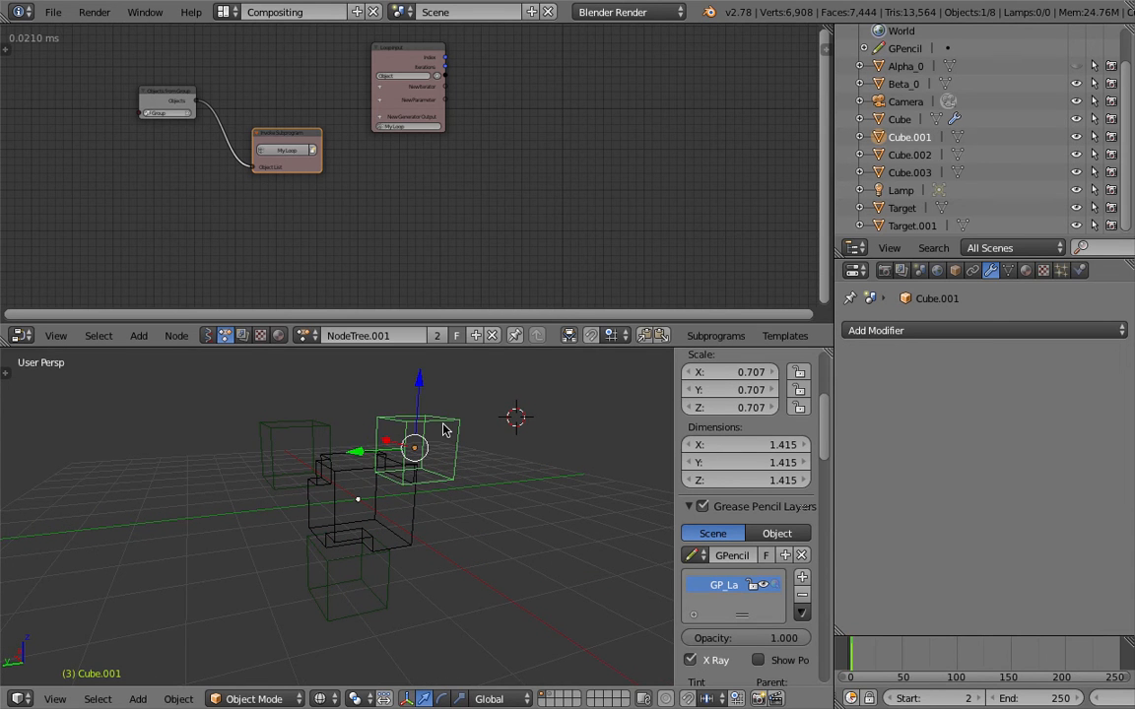
{"action": "key", "text": "g"}
{"action": "right_click", "coordinate": [447, 424]}
{"action": "key", "text": "ctrl+s"}
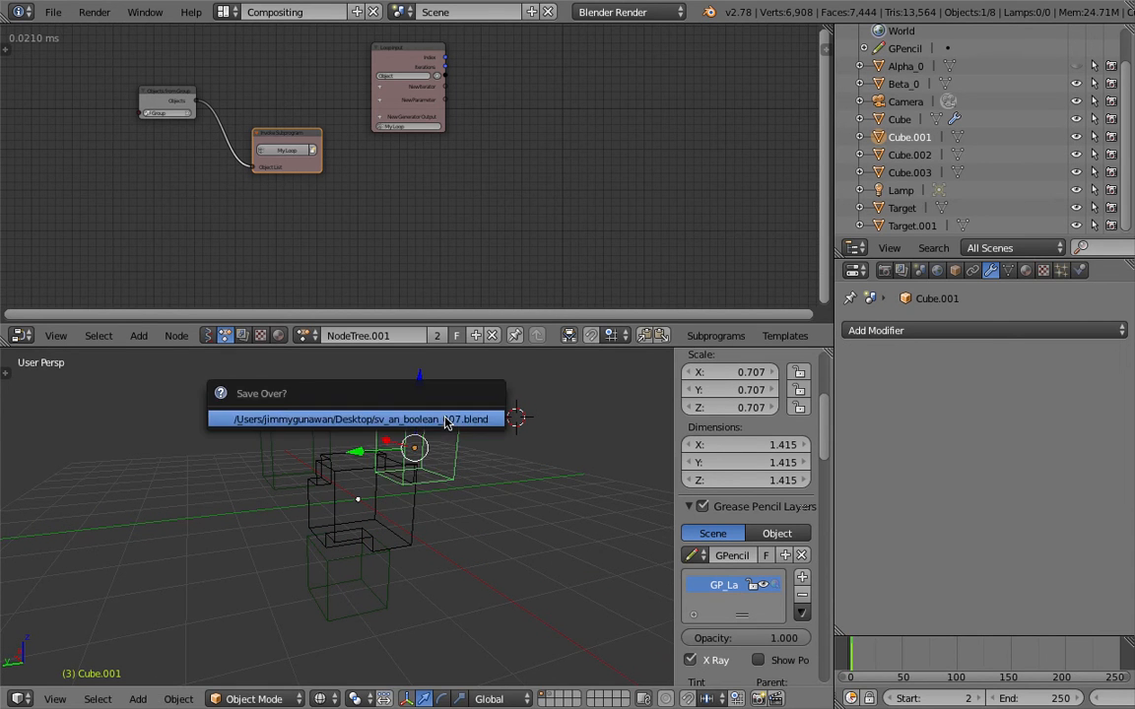
{"action": "left_click", "coordinate": [448, 423]}
{"action": "middle_click_drag", "start_coordinate": [448, 422], "coordinate": [513, 436], "text": "shift"}
Place the Invoke Subprogram node level with the Objects from Group node.
{"action": "middle_click_drag", "start_coordinate": [420, 189], "coordinate": [436, 271]}
{"action": "scroll", "coordinate": [437, 266], "scroll_direction": "up", "scroll_amount": 2}
{"action": "left_click_drag", "start_coordinate": [323, 235], "coordinate": [311, 186]}
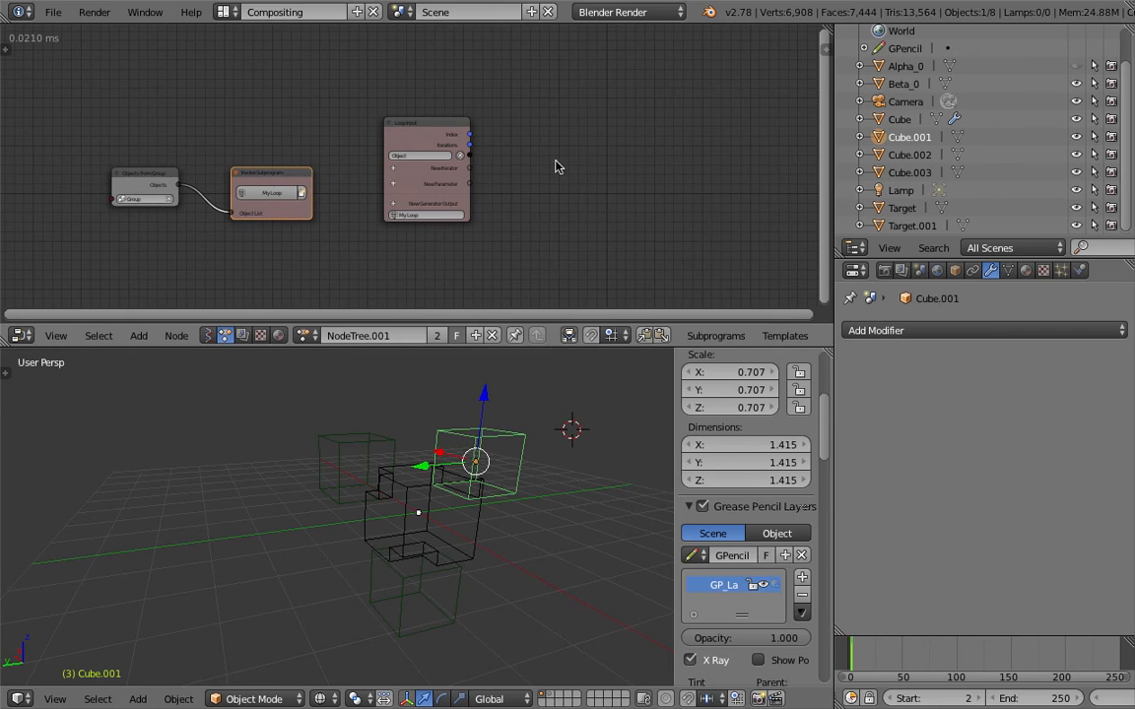
{"action": "key", "text": "ctrl+a"}
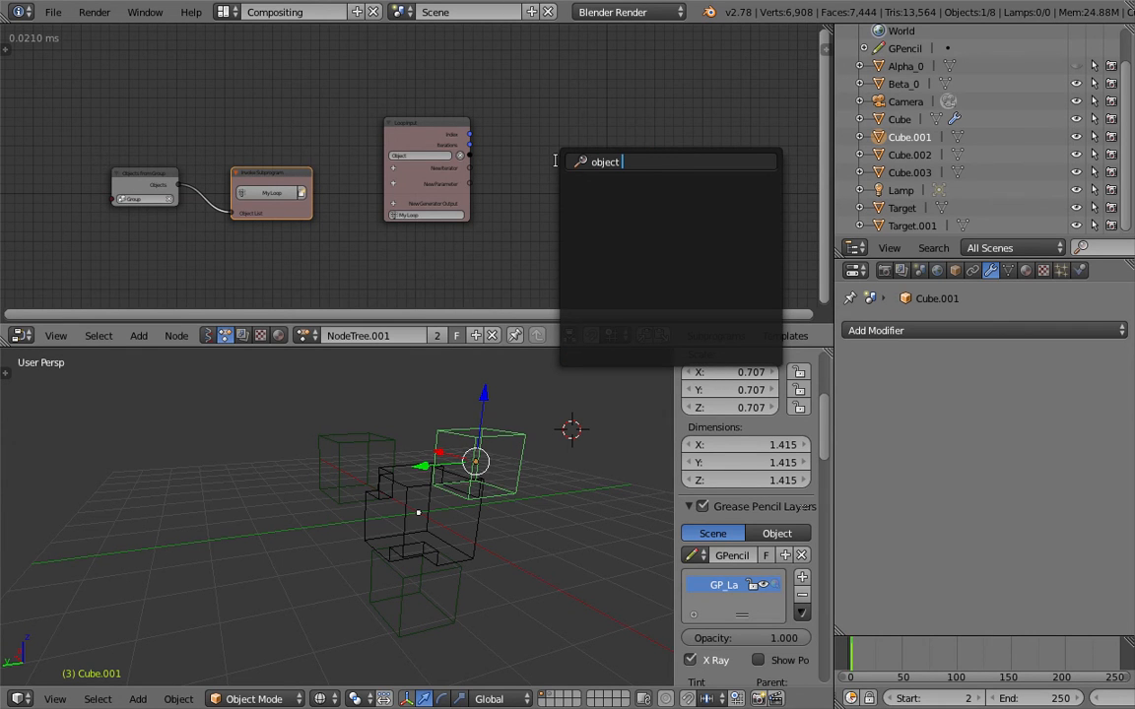
{"action": "key", "text": "Escape"}
Add an Object Transforms Output node, enable its X, Y and Z location, and link the Loop Input's object to it.
{"action": "key", "text": "shift+a"}
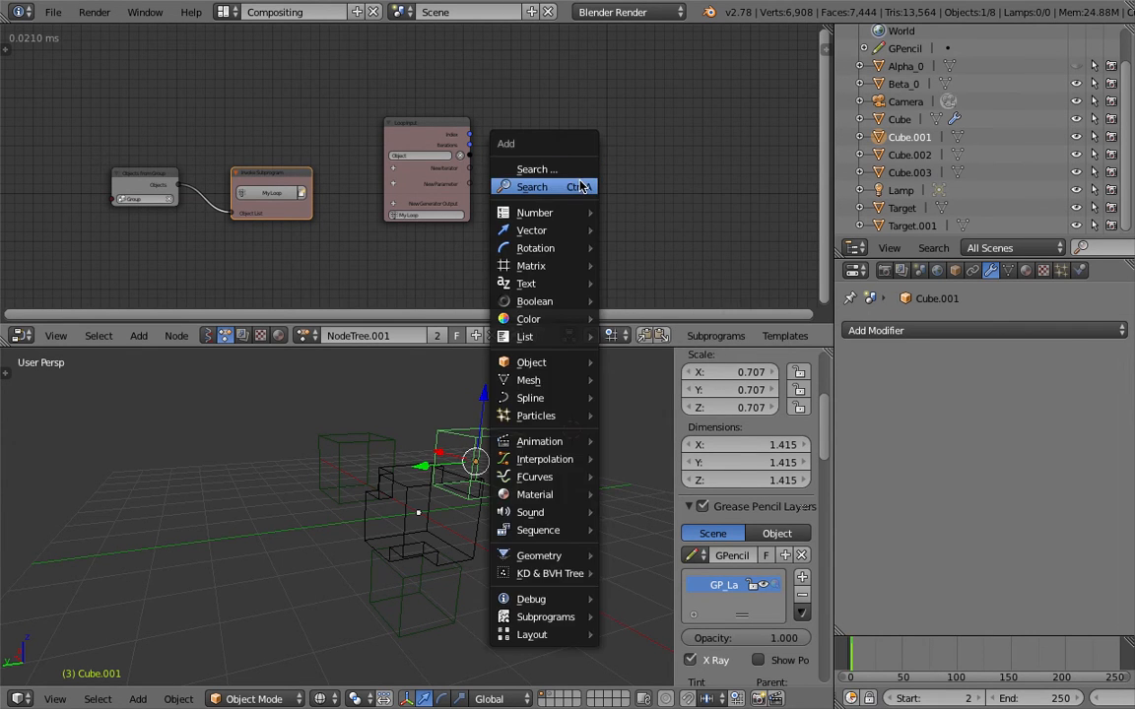
{"action": "left_click", "coordinate": [579, 181]}
{"action": "type", "text": "object r"}
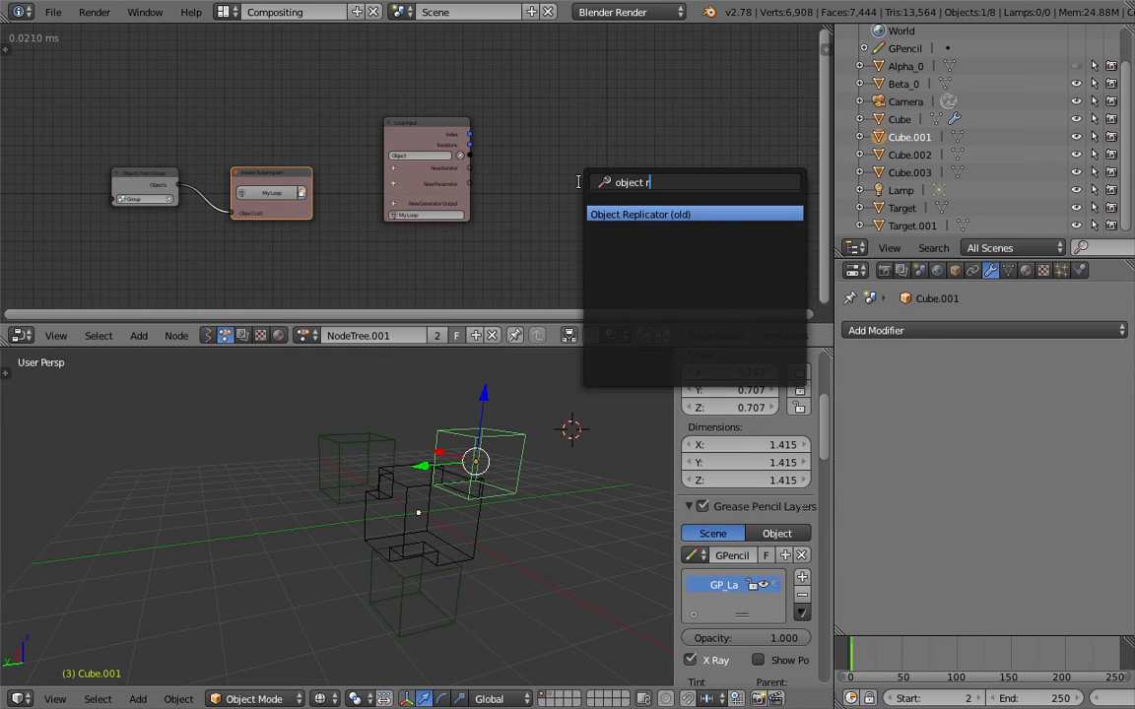
{"action": "key", "text": "BackSpace"}
{"action": "type", "text": "r"}
{"action": "key", "text": "BackSpace"}
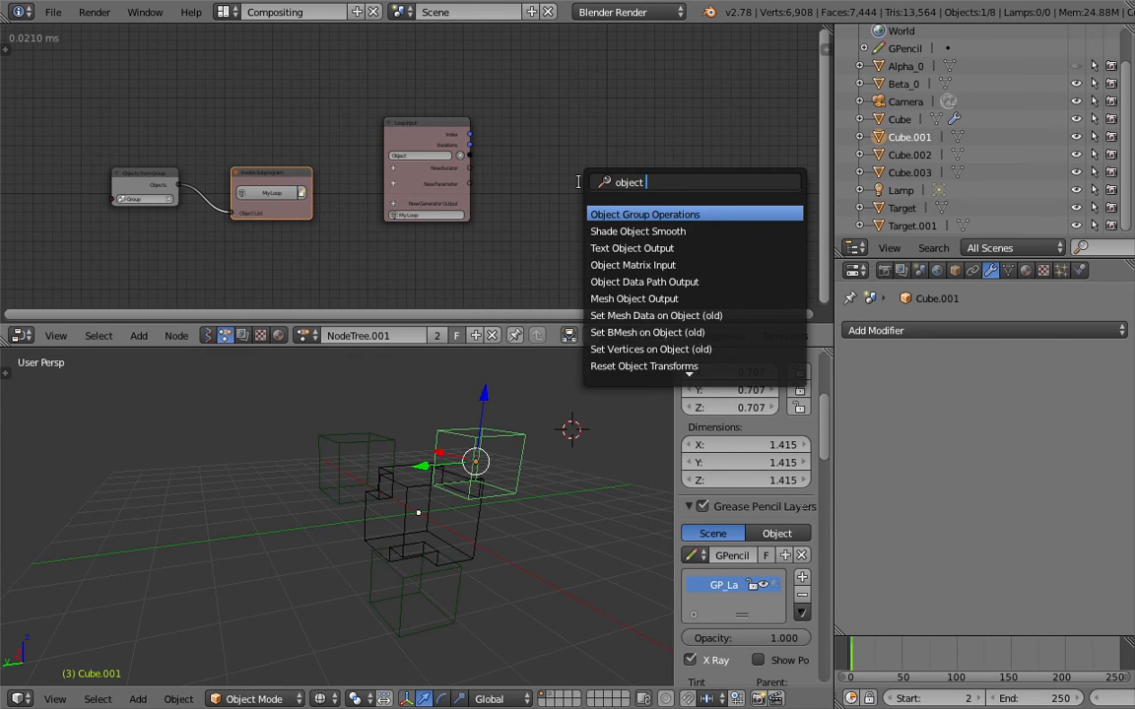
{"action": "type", "text": "tra"}
{"action": "key", "text": "Down"}
{"action": "key", "text": "Down"}
{"action": "key", "text": "Return"}
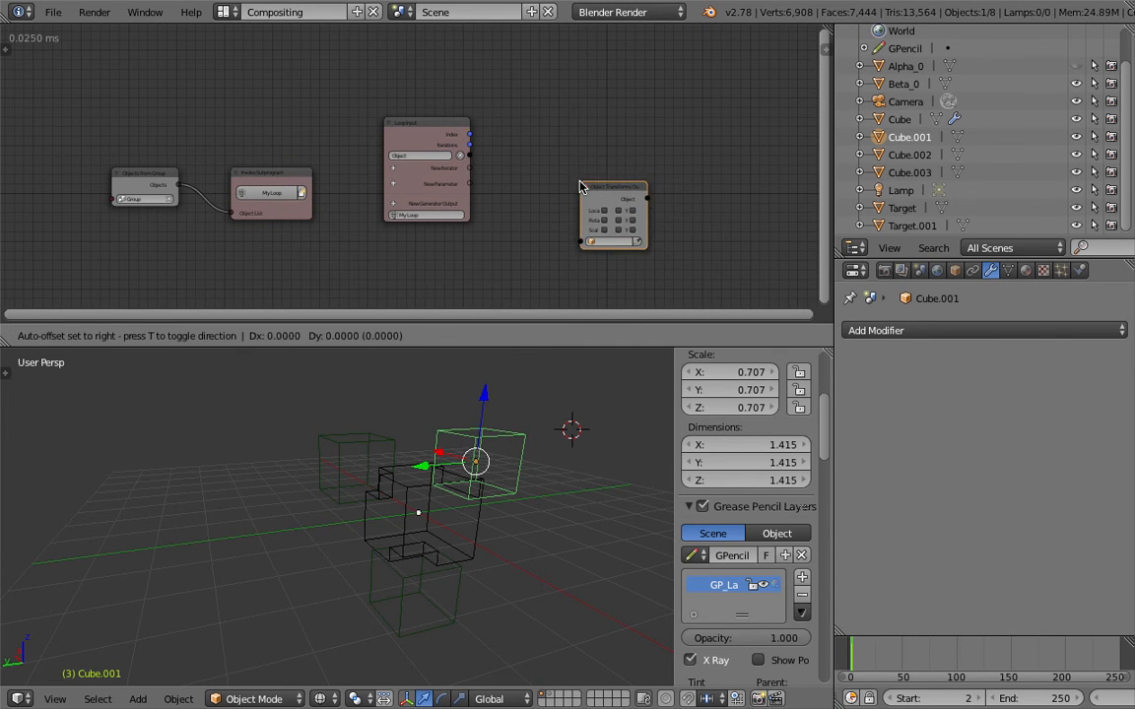
{"action": "left_click", "coordinate": [579, 158]}
{"action": "left_click_drag", "start_coordinate": [473, 160], "coordinate": [661, 152]}
Add a Vector Wiggle node between the Loop Input and Object Transforms Output nodes.
{"action": "key", "text": "ctrl+a"}
{"action": "type", "text": "wigg"}
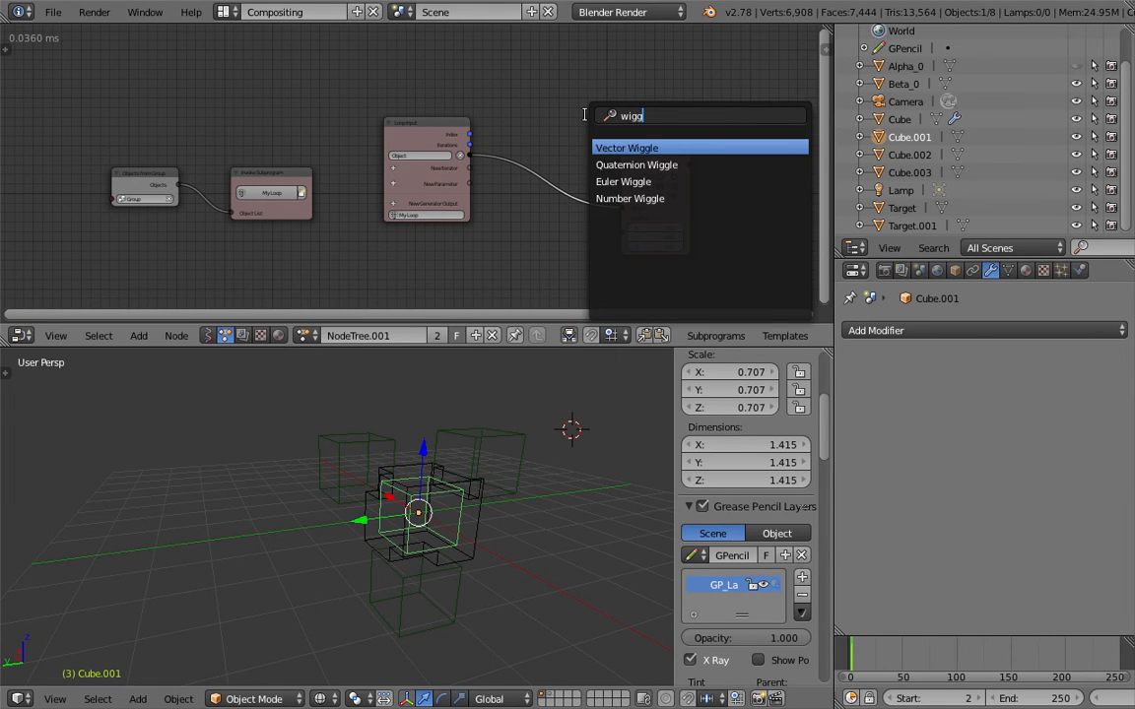
{"action": "key", "text": "Down"}
{"action": "key", "text": "Down"}
{"action": "key", "text": "Down"}
{"action": "key", "text": "Up"}
{"action": "key", "text": "Up"}
{"action": "key", "text": "Up"}
{"action": "key", "text": "Return"}
{"action": "left_click", "coordinate": [524, 197]}
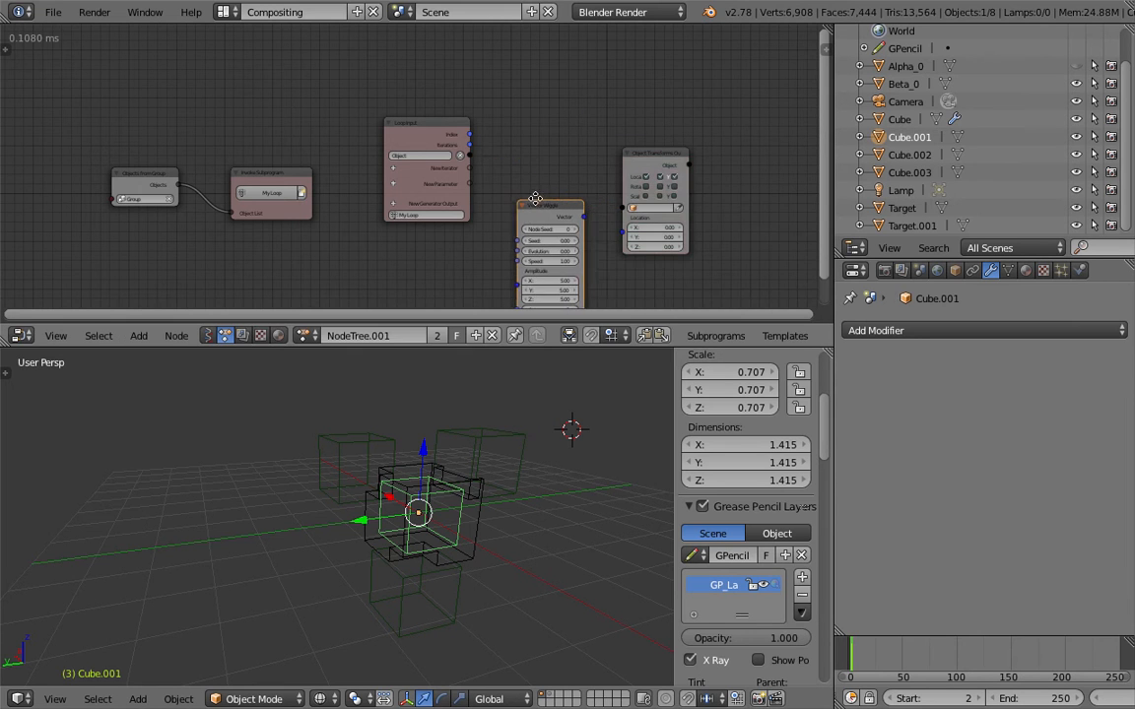
{"action": "key", "text": "Home"}
Seed the Vector Wiggle from the loop's Index, link its vector and the loop's object into Object Transforms Output, and save over the file.
{"action": "left_click_drag", "start_coordinate": [476, 65], "coordinate": [530, 222]}
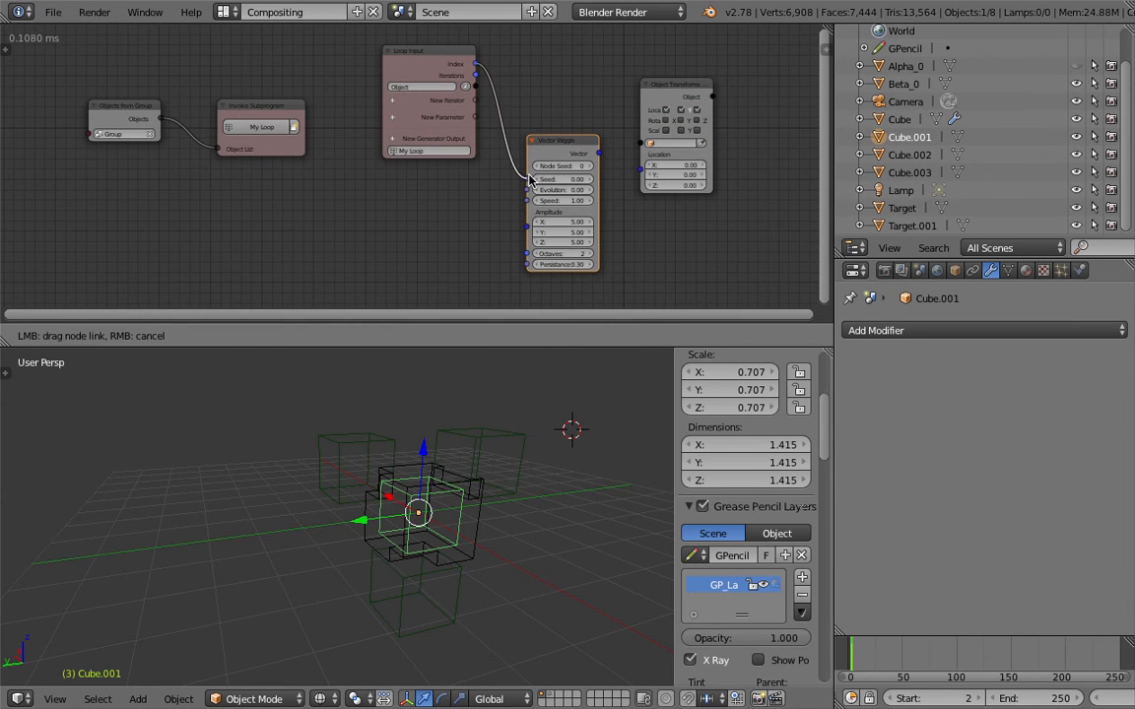
{"action": "left_click_drag", "start_coordinate": [529, 178], "coordinate": [528, 178]}
{"action": "left_click_drag", "start_coordinate": [598, 154], "coordinate": [640, 154]}
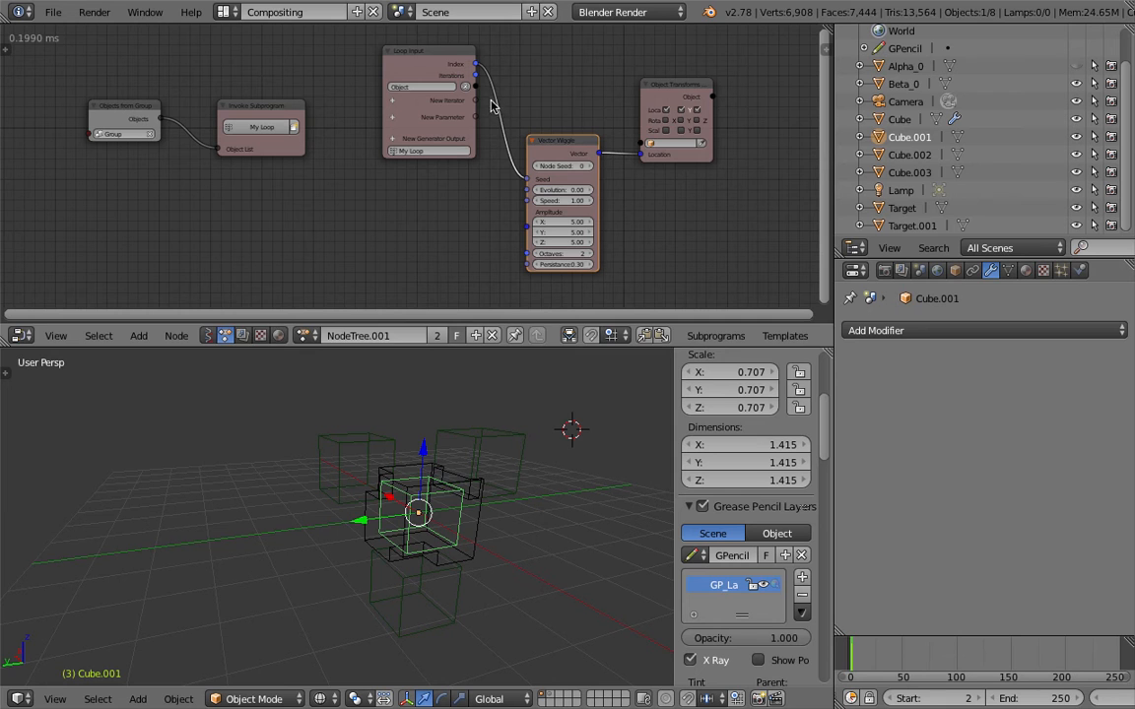
{"action": "left_click_drag", "start_coordinate": [476, 87], "coordinate": [569, 121]}
{"action": "left_click_drag", "start_coordinate": [639, 148], "coordinate": [640, 145]}
{"action": "key", "text": "ctrl+s"}
{"action": "left_click", "coordinate": [451, 222]}
Add a Time Info node, link its Frame output to the Vector Wiggle's Evolution, and save over the file.
{"action": "key", "text": "shift+a"}
{"action": "left_click", "coordinate": [434, 226]}
{"action": "type", "text": "frame"}
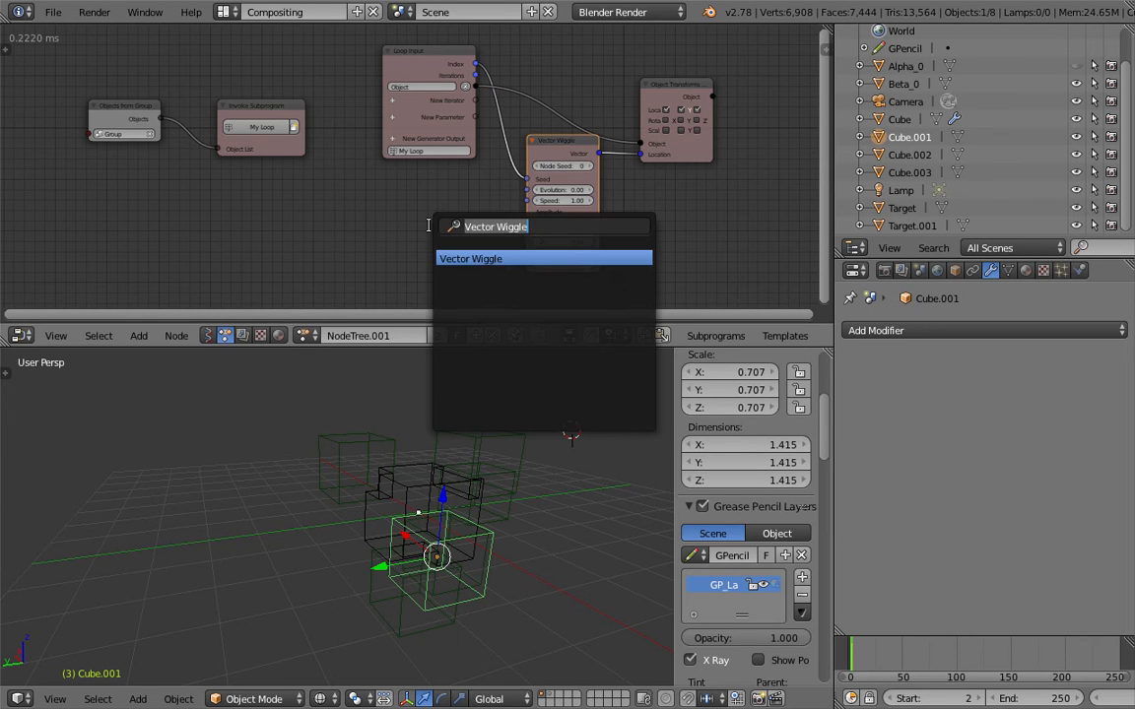
{"action": "key", "text": "Return"}
{"action": "left_click", "coordinate": [435, 217]}
{"action": "left_click_drag", "start_coordinate": [480, 241], "coordinate": [525, 190]}
{"action": "middle_click_drag", "start_coordinate": [471, 194], "coordinate": [488, 183]}
{"action": "key", "text": "ctrl+s"}
{"action": "left_click", "coordinate": [488, 183]}
Play the animation with the 3D view in solid shading, select the Beta_0 mesh, and stop playback.
{"action": "scroll", "coordinate": [1050, 705], "scroll_direction": "down", "scroll_amount": 3}
{"action": "key", "text": "alt+a"}
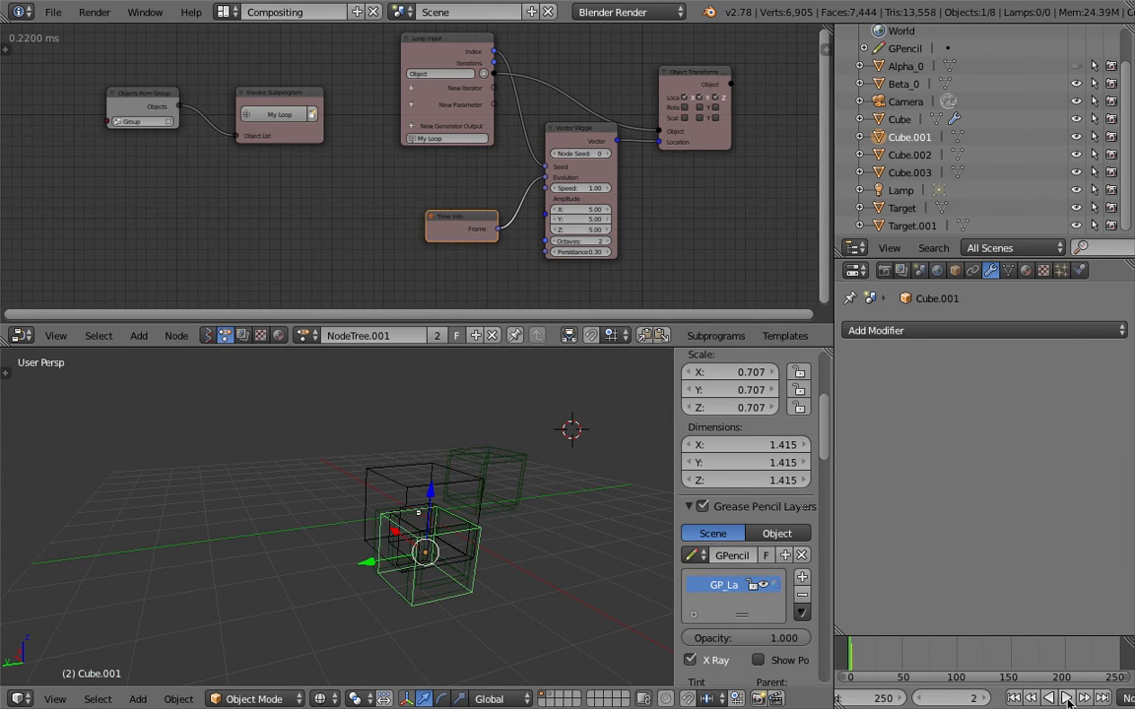
{"action": "right_click", "coordinate": [485, 507]}
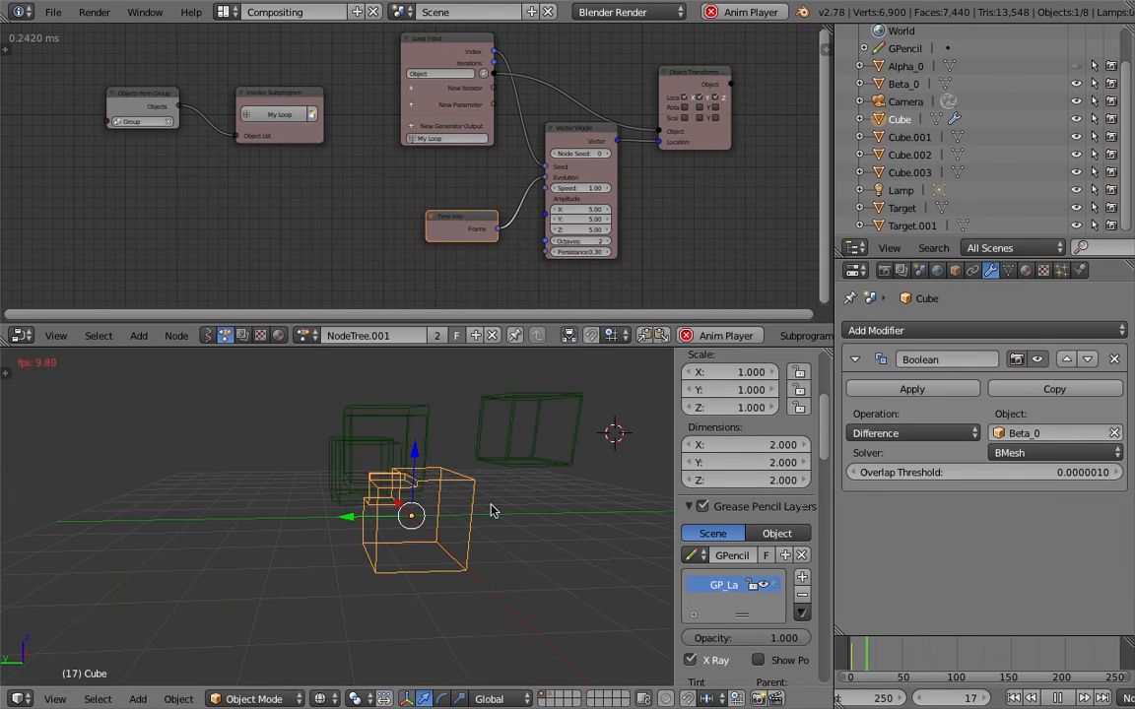
{"action": "key", "text": "z"}
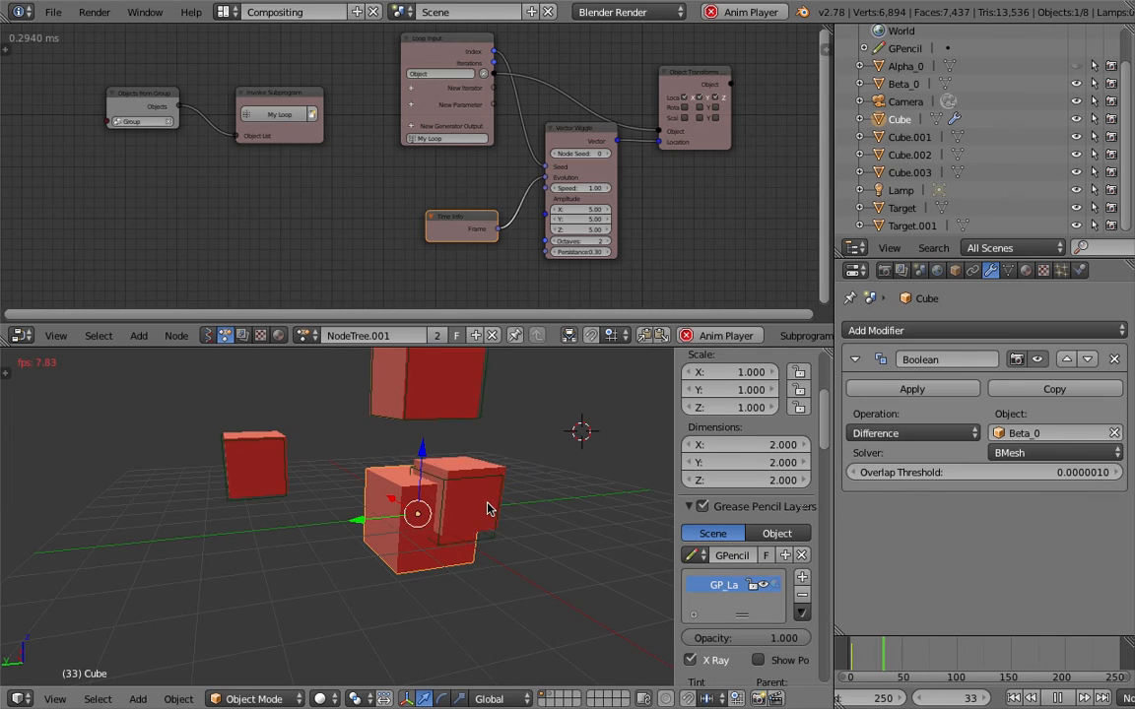
{"action": "right_click", "coordinate": [502, 416]}
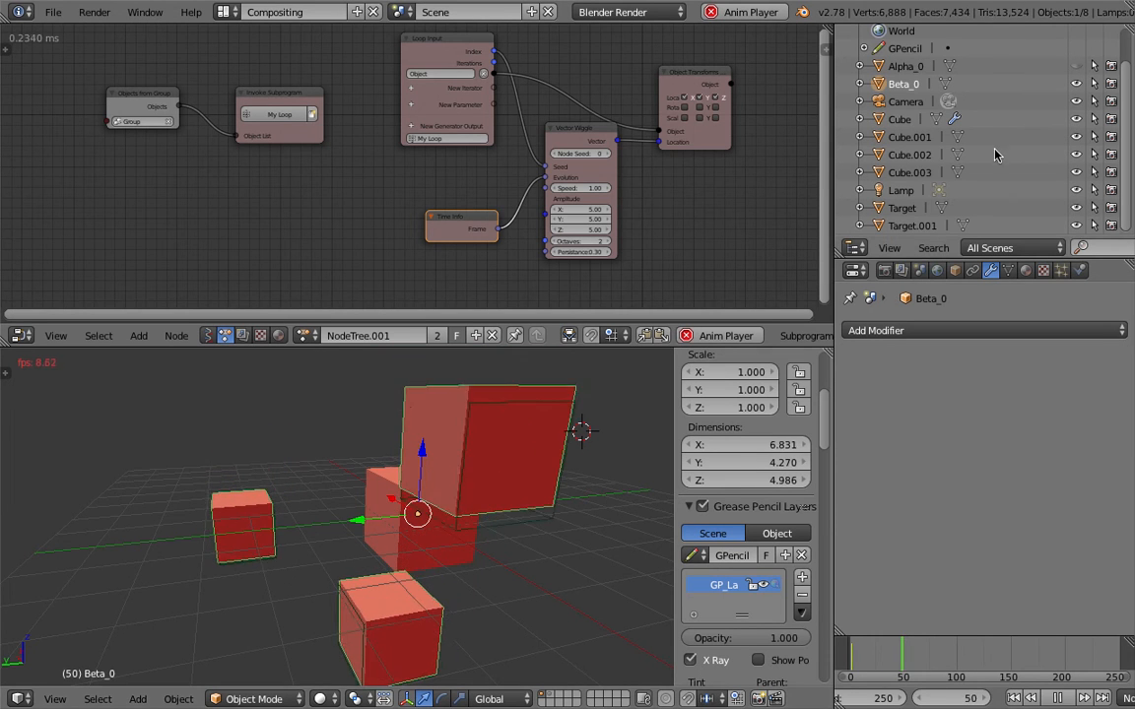
{"action": "left_click", "coordinate": [1059, 698]}
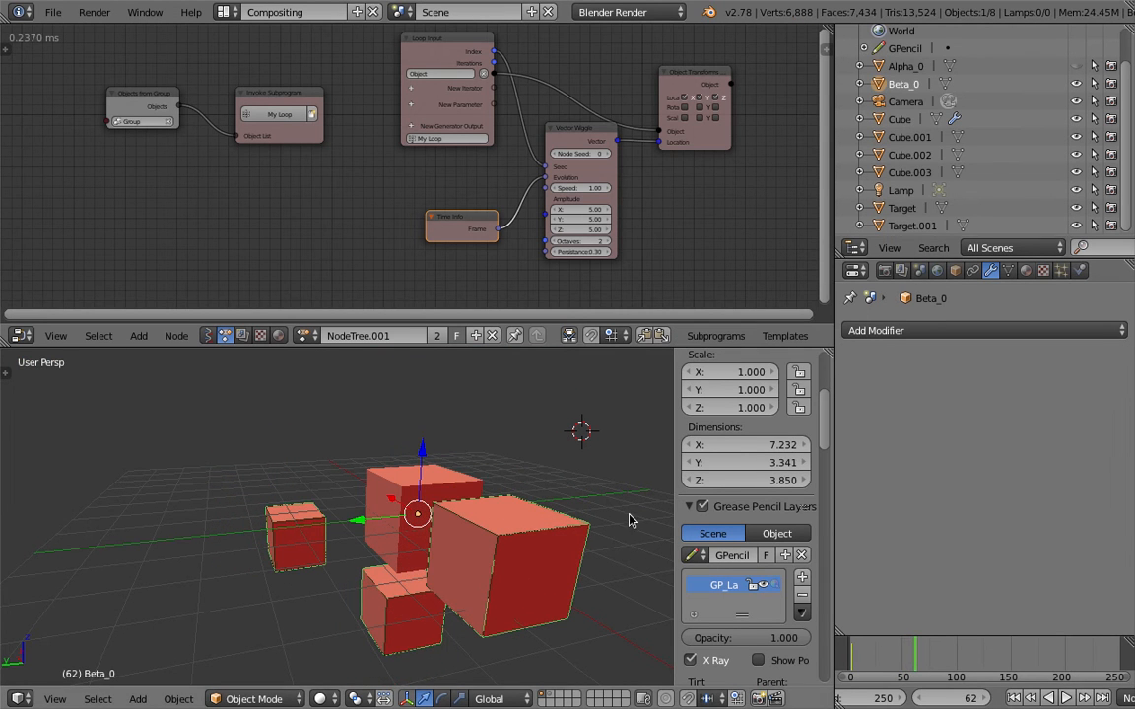
Display Beta_0 with Wire, Draw All Edges and maximum draw type Wire, deselect everything, and save over the file.
{"action": "left_click", "coordinate": [955, 270]}
{"action": "scroll", "coordinate": [975, 444], "scroll_direction": "down", "scroll_amount": 3}
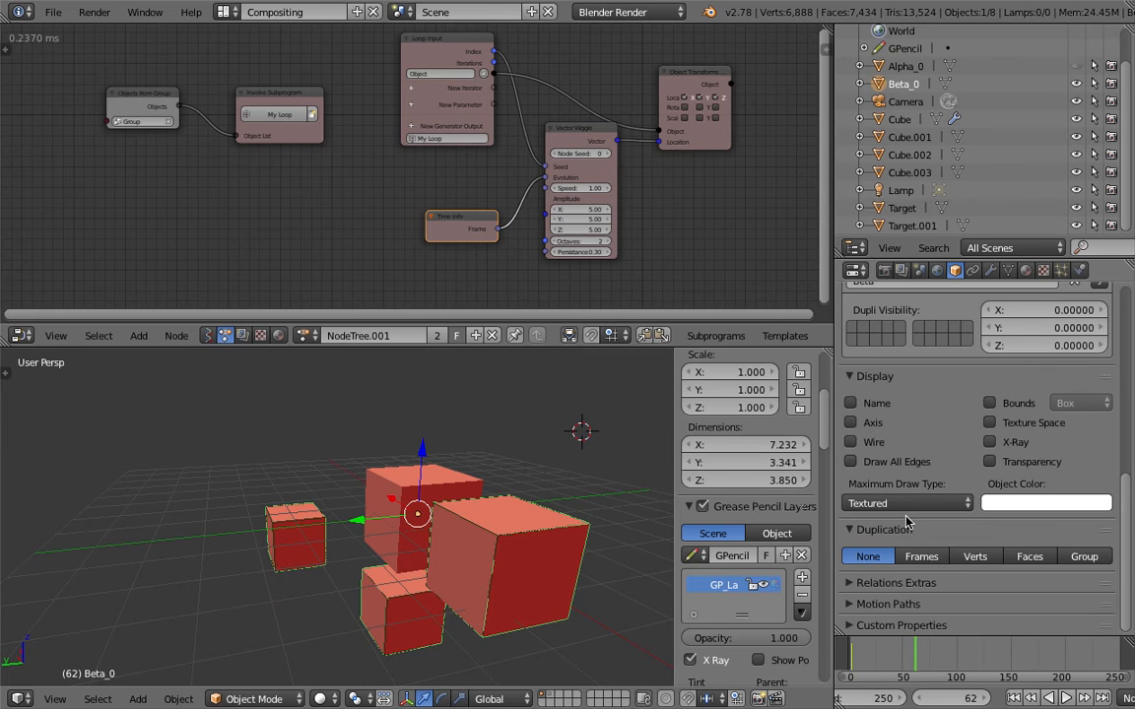
{"action": "left_click", "coordinate": [850, 443]}
{"action": "left_click", "coordinate": [908, 504]}
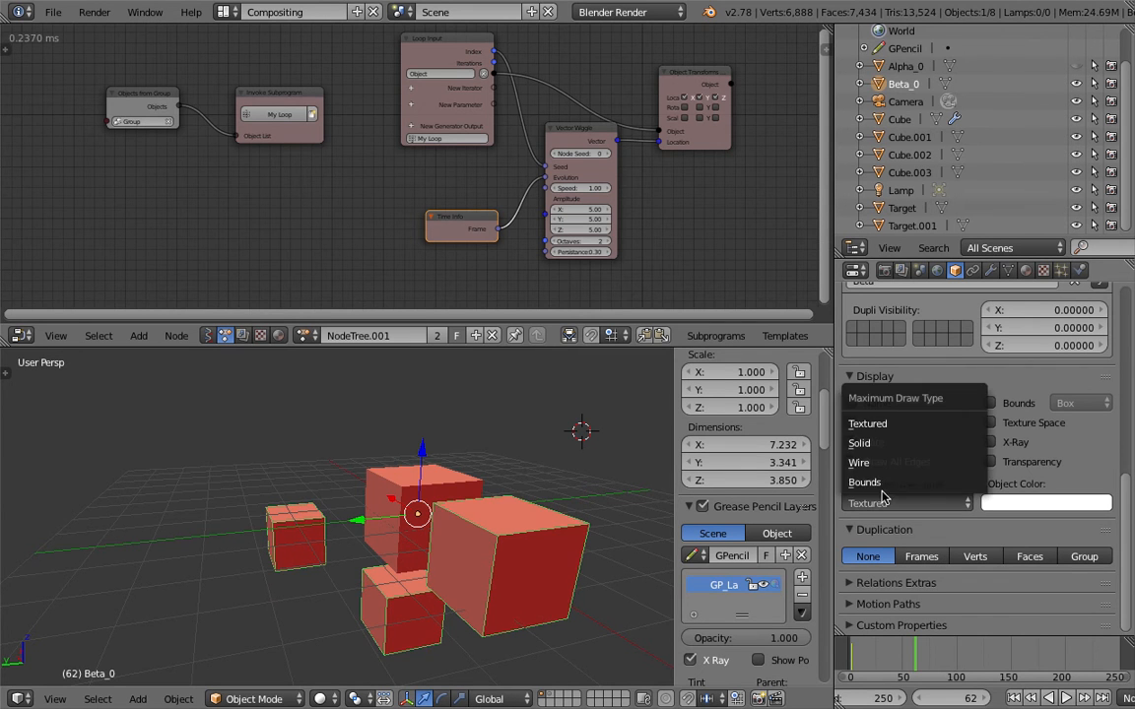
{"action": "left_click", "coordinate": [891, 460]}
{"action": "key", "text": "a"}
{"action": "key", "text": "a"}
{"action": "key", "text": "a"}
{"action": "key", "text": "ctrl+s"}
{"action": "left_click", "coordinate": [537, 466]}
Play the animation from the start frame and examine the Boolean cuts on the central cube from several angles.
{"action": "middle_click_drag", "start_coordinate": [536, 466], "coordinate": [467, 437]}
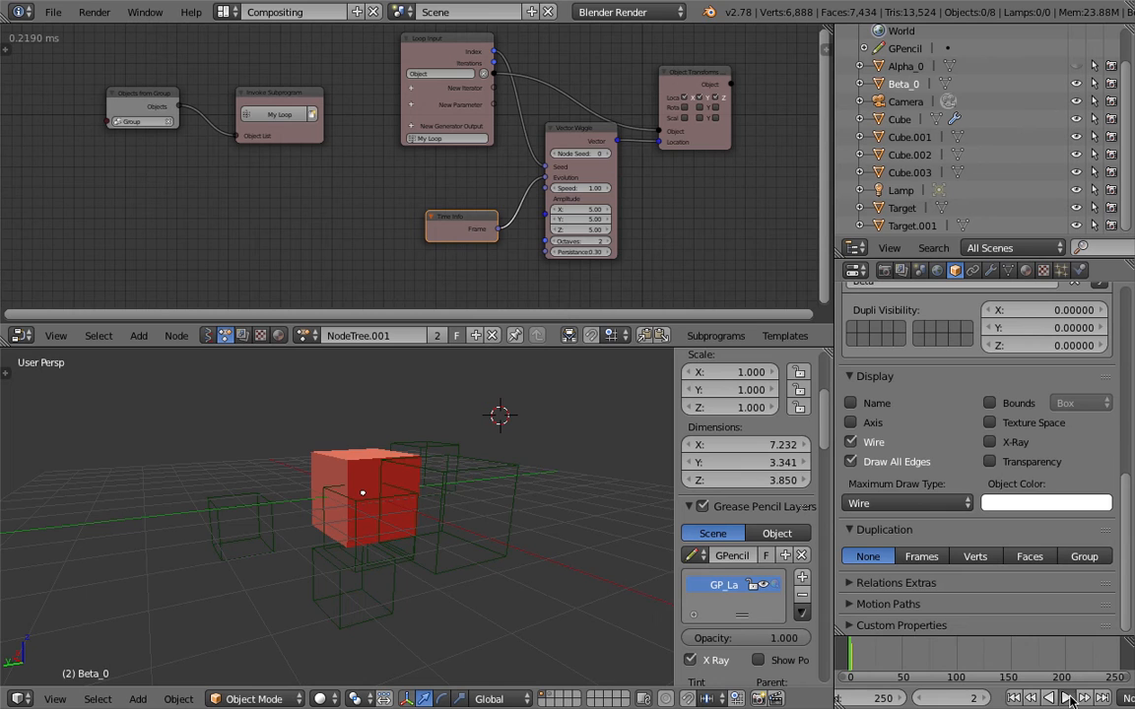
{"action": "left_click", "coordinate": [1013, 699]}
{"action": "key", "text": "alt+a"}
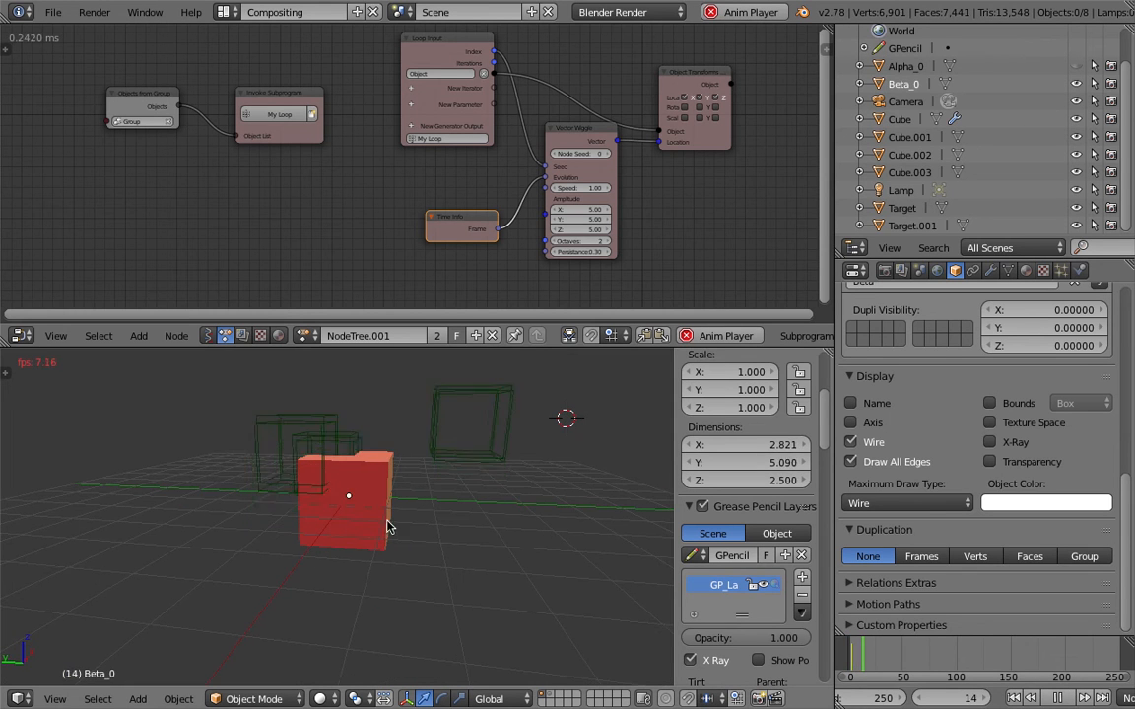
{"action": "middle_click_drag", "start_coordinate": [446, 533], "coordinate": [570, 516]}
{"action": "middle_click_drag", "start_coordinate": [446, 499], "coordinate": [451, 524]}
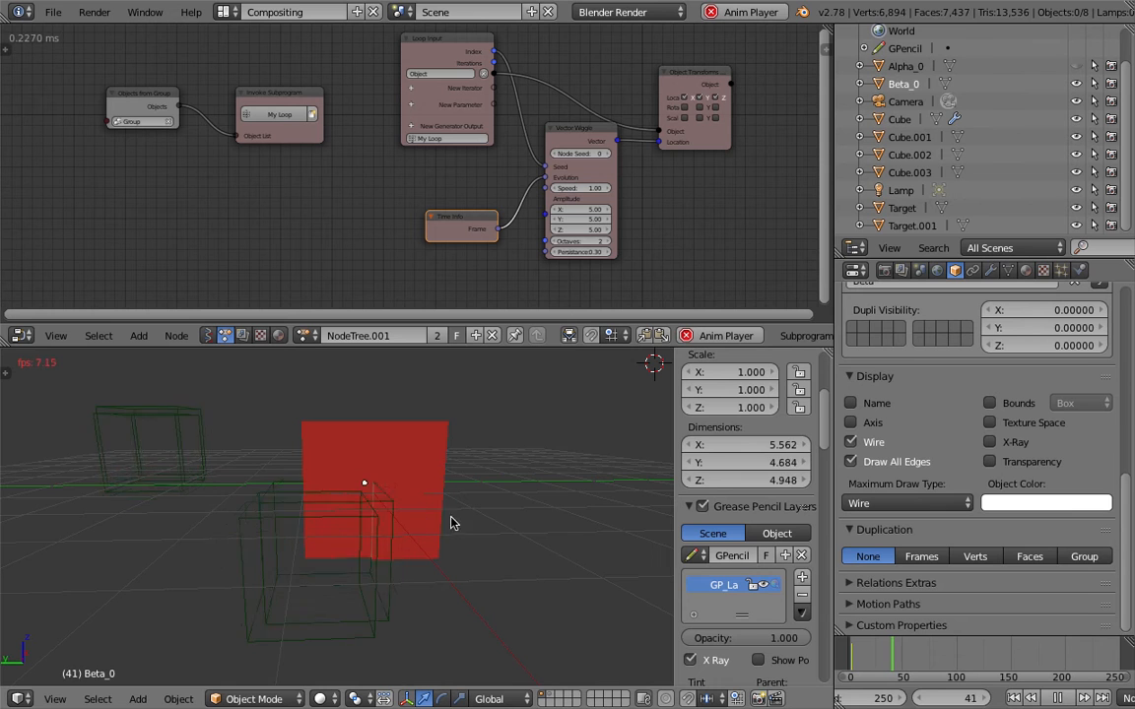
Stop the animation and save over sv_an_boolean_007.blend.
{"action": "middle_click_drag", "start_coordinate": [501, 575], "coordinate": [474, 560]}
{"action": "key", "text": "alt+a"}
{"action": "key", "text": "super+s"}
{"action": "left_click", "coordinate": [474, 560]}
{"action": "left_click", "coordinate": [53, 13]}
{"action": "left_click", "coordinate": [130, 147]}
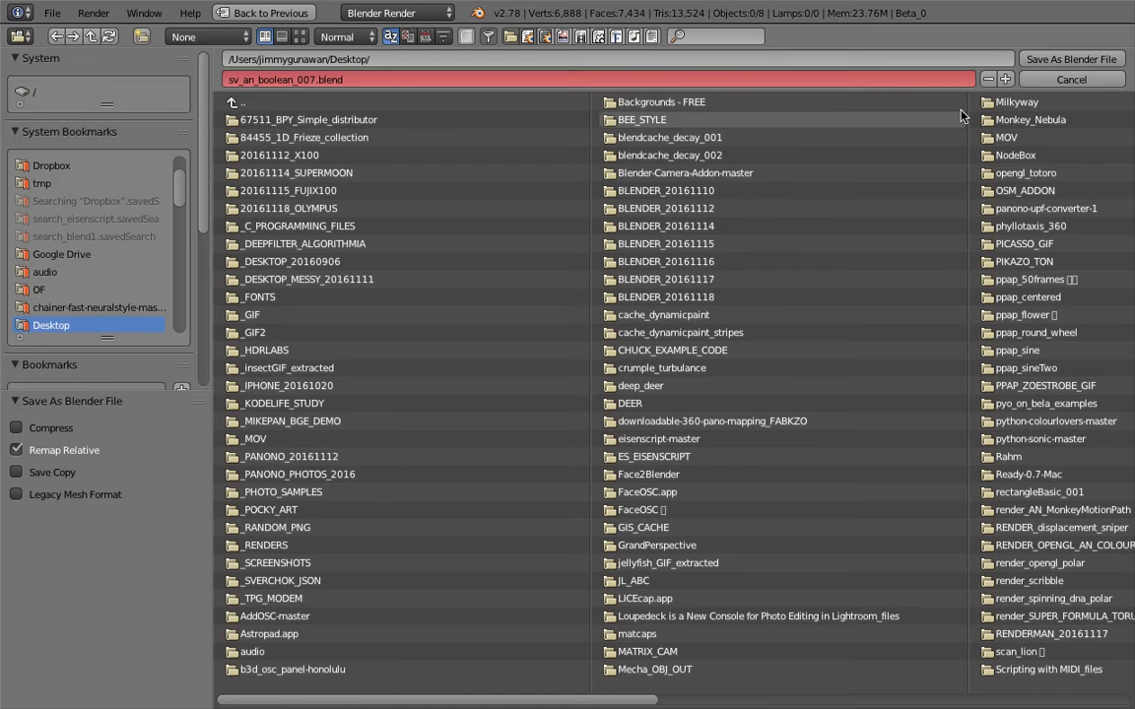
{"action": "left_click", "coordinate": [1068, 55]}
Set the Vector Wiggle's amplitude to 2.00 on X, Y and Z, and save over the file.
{"action": "middle_click_drag", "start_coordinate": [608, 168], "coordinate": [572, 157]}
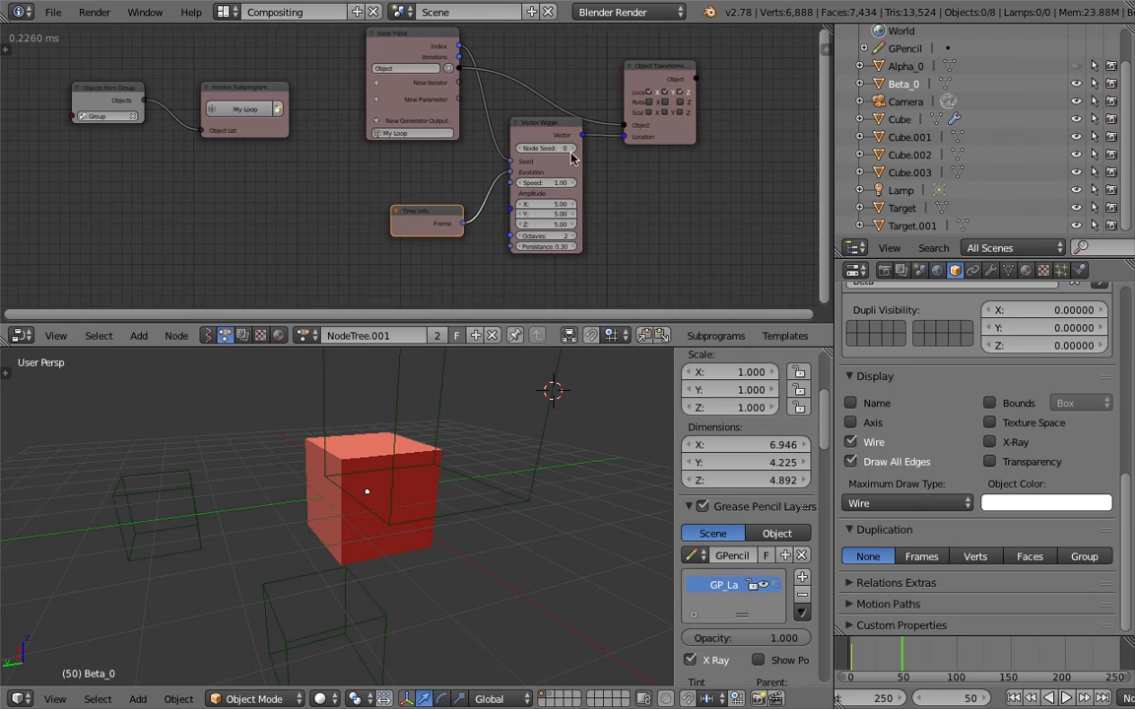
{"action": "scroll", "coordinate": [500, 225], "scroll_direction": "up", "scroll_amount": 2}
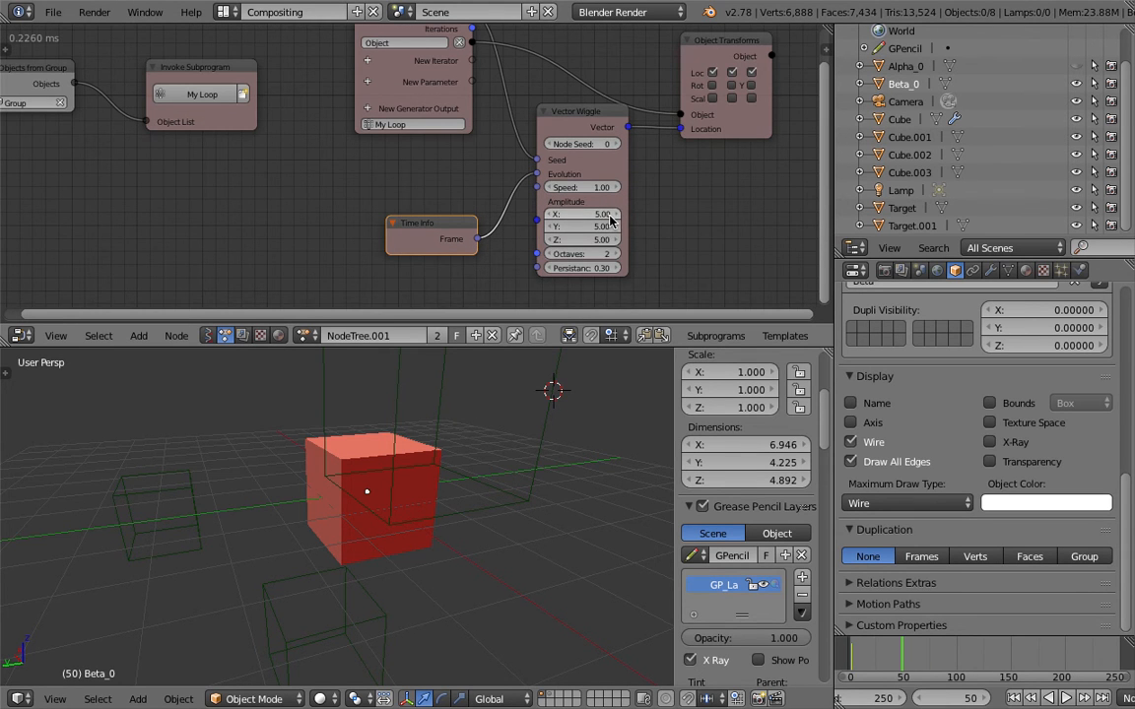
{"action": "left_click_drag", "start_coordinate": [609, 221], "coordinate": [603, 240]}
{"action": "type", "text": "2"}
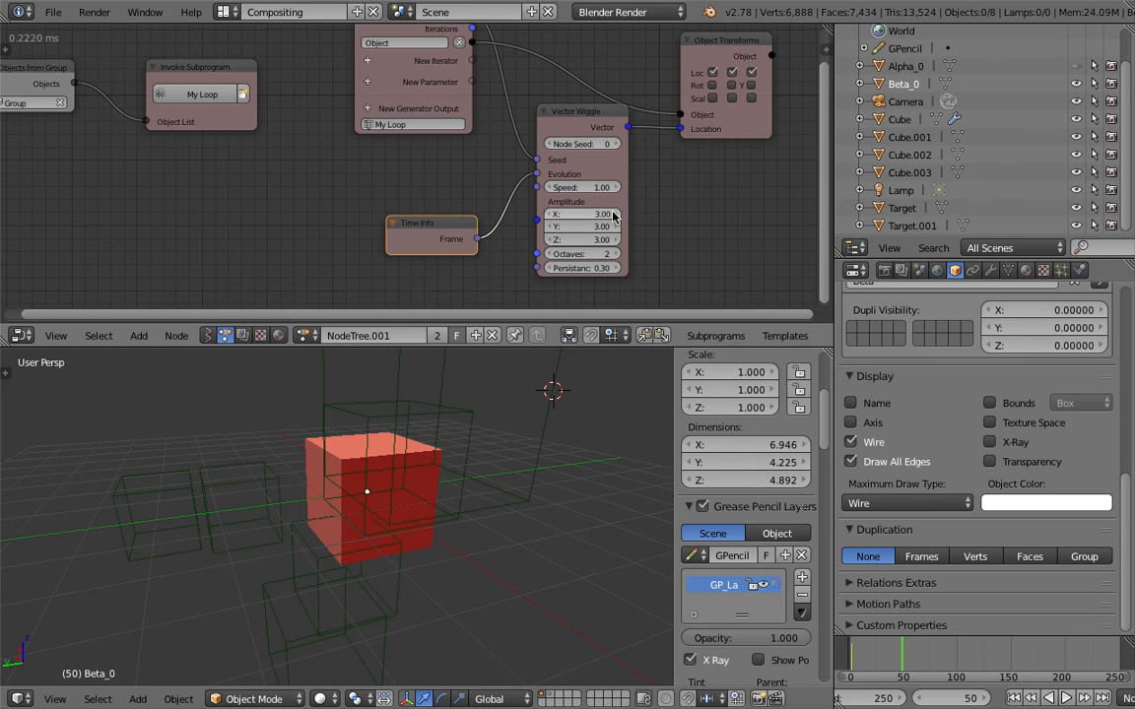
{"action": "key", "text": "Return"}
{"action": "scroll", "coordinate": [678, 202], "scroll_direction": "down", "scroll_amount": 3}
{"action": "key", "text": "ctrl+s"}
{"action": "left_click_drag", "start_coordinate": [688, 136], "coordinate": [773, 157]}
{"action": "left_click", "coordinate": [753, 163]}
Duplicate the Vector Wiggle node and place the copy above the original in the node tree.
{"action": "middle_click_drag", "start_coordinate": [619, 147], "coordinate": [615, 192]}
{"action": "left_click_drag", "start_coordinate": [528, 171], "coordinate": [523, 209]}
{"action": "key", "text": "shift+d"}
{"action": "left_click", "coordinate": [644, 309]}
{"action": "middle_click_drag", "start_coordinate": [628, 301], "coordinate": [556, 353]}
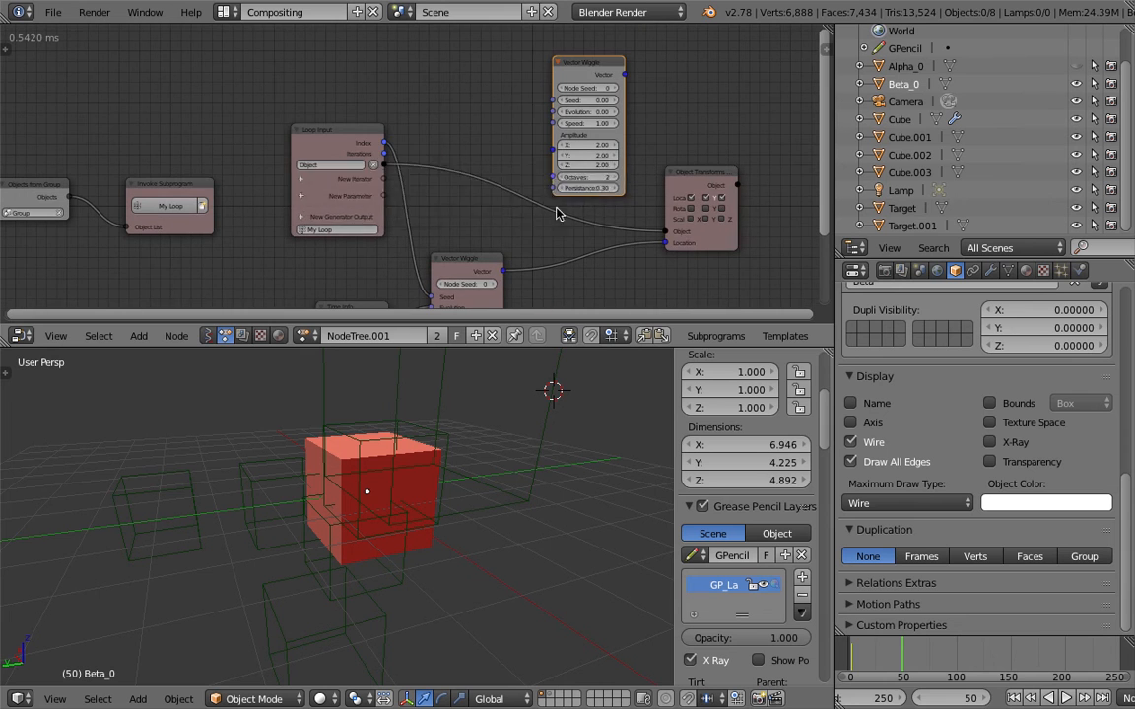
Move the Object Transforms node further from the wiggle nodes and enable its scale on X, Y and Z.
{"action": "left_click_drag", "start_coordinate": [685, 175], "coordinate": [716, 190]}
{"action": "key", "text": "ctrl+s"}
{"action": "left_click", "coordinate": [714, 194]}
{"action": "left_click_drag", "start_coordinate": [584, 69], "coordinate": [537, 51]}
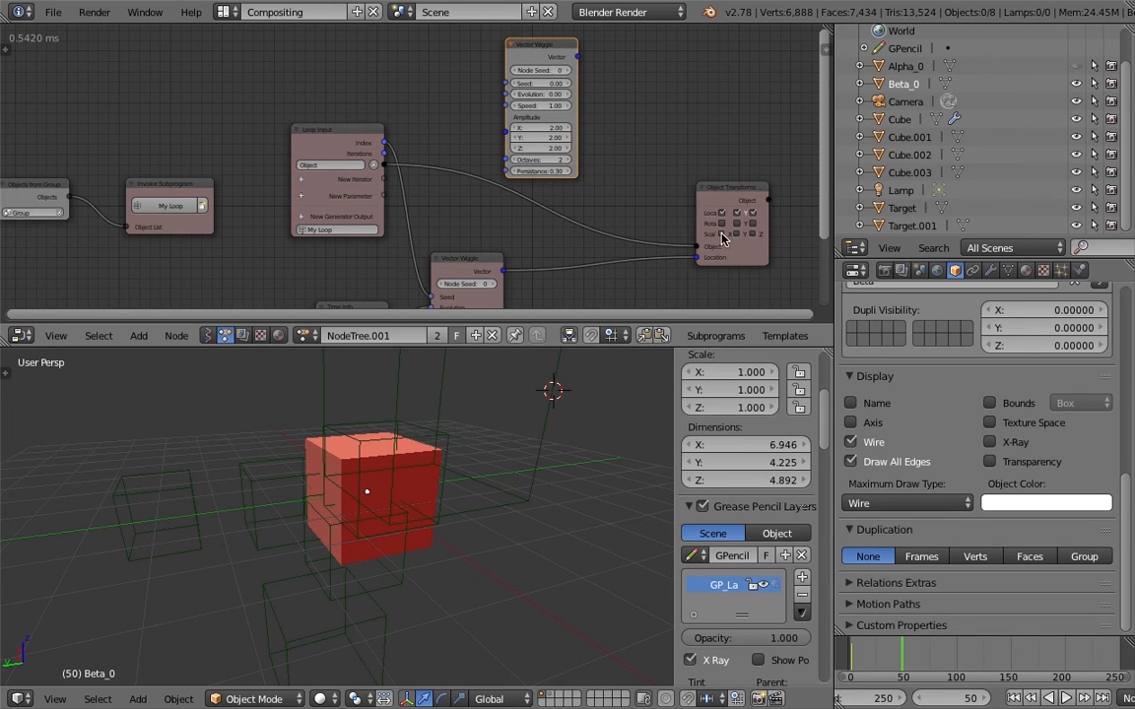
{"action": "left_click", "coordinate": [722, 235]}
{"action": "scroll", "coordinate": [575, 164], "scroll_direction": "down", "scroll_amount": 1}
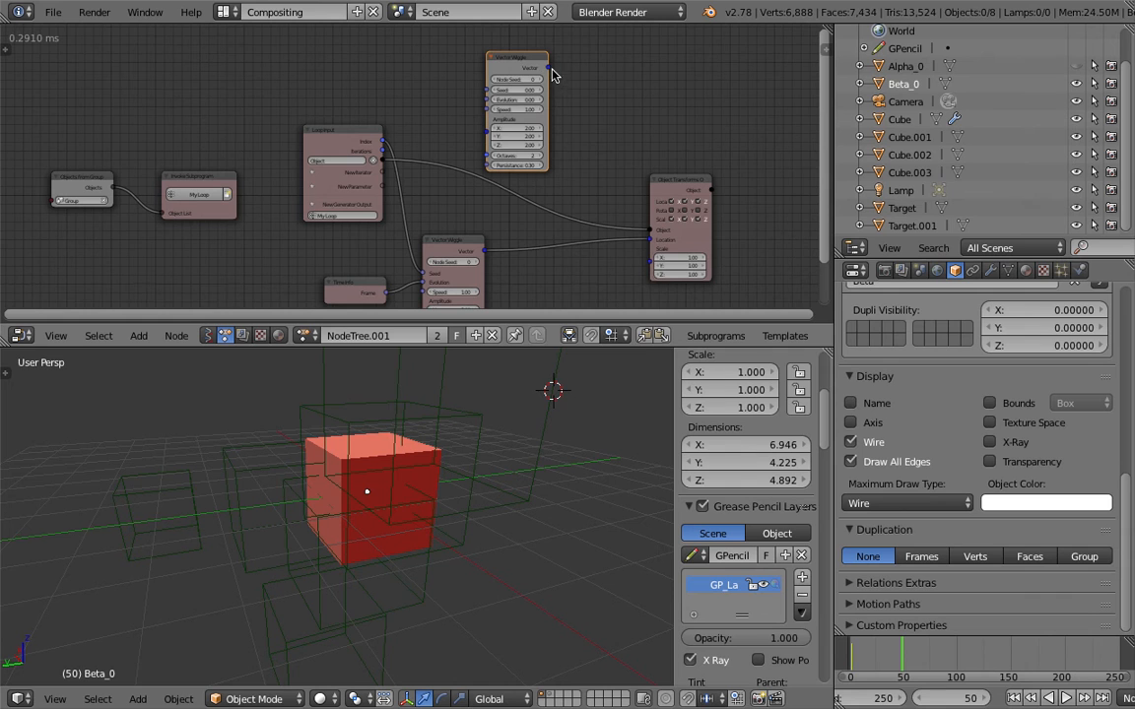
Delete the copied Vector Wiggle node and add a Number Wiggle node in its place.
{"action": "key", "text": "ctrl+a"}
{"action": "type", "text": "Frame"}
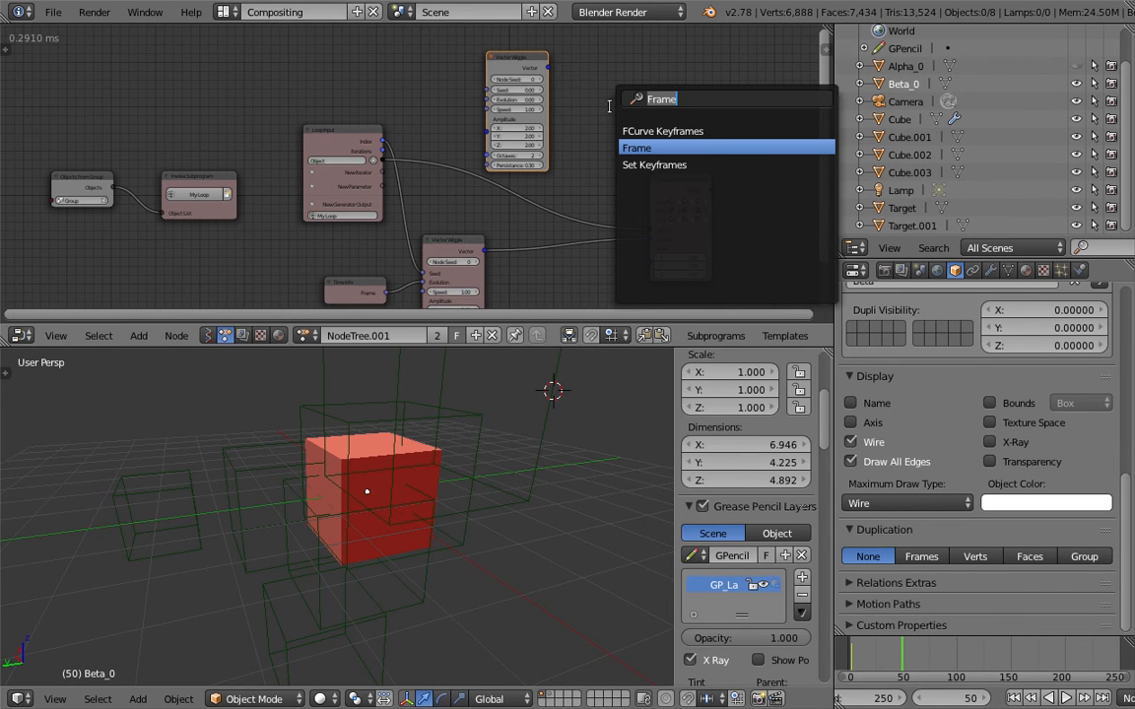
{"action": "left_click", "coordinate": [527, 62]}
{"action": "key", "text": "ctrl+a"}
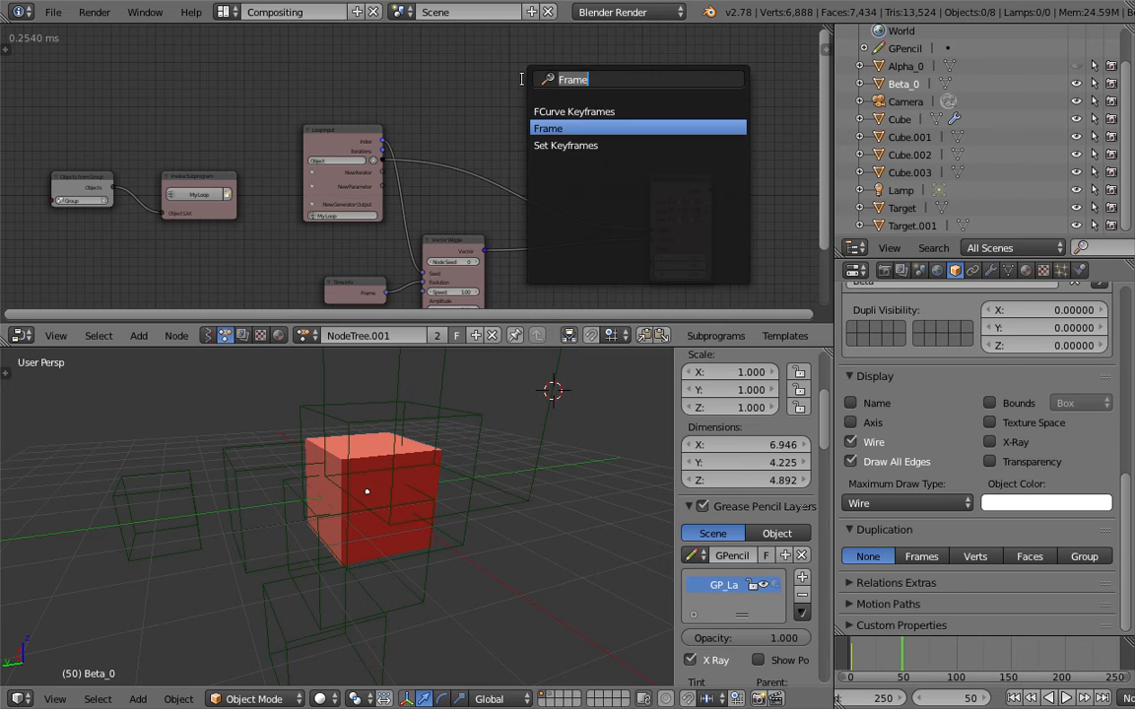
{"action": "type", "text": "number"}
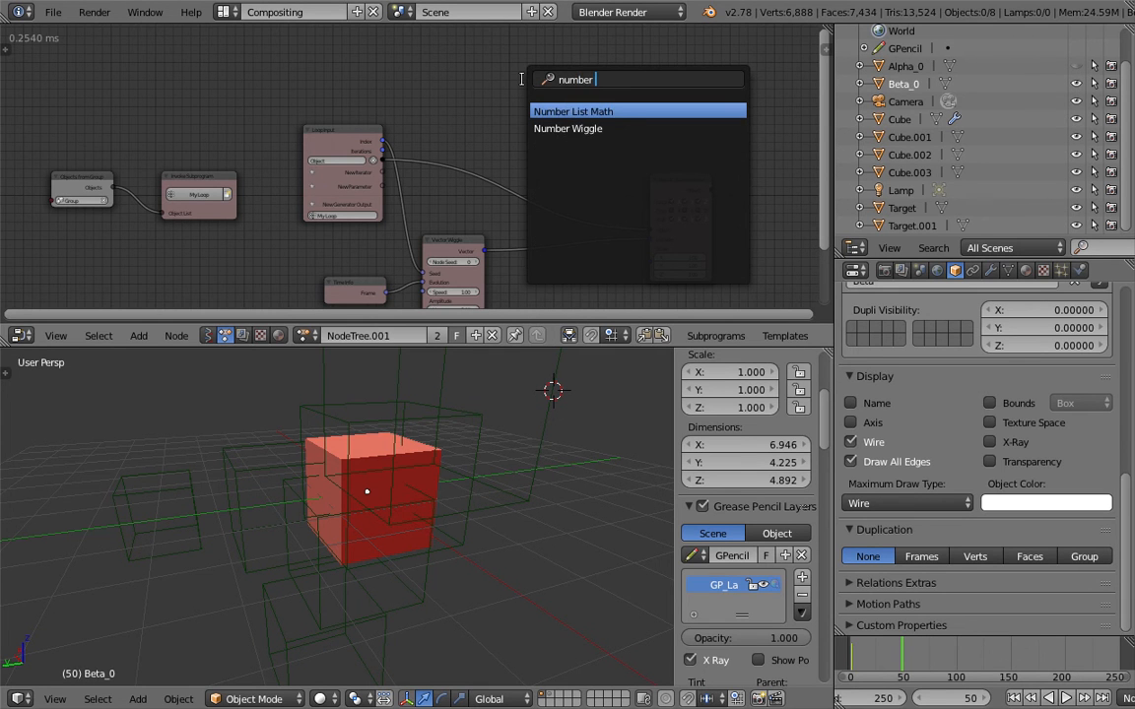
{"action": "key", "text": "Return"}
{"action": "left_click", "coordinate": [523, 85]}
{"action": "key", "text": "ctrl+s"}
{"action": "left_click", "coordinate": [523, 85]}
Link the Loop Input's Index to the Number Wiggle's Seed and the Time Info's Frame to its Evolution, and save over the file.
{"action": "scroll", "coordinate": [486, 105], "scroll_direction": "up", "scroll_amount": 2}
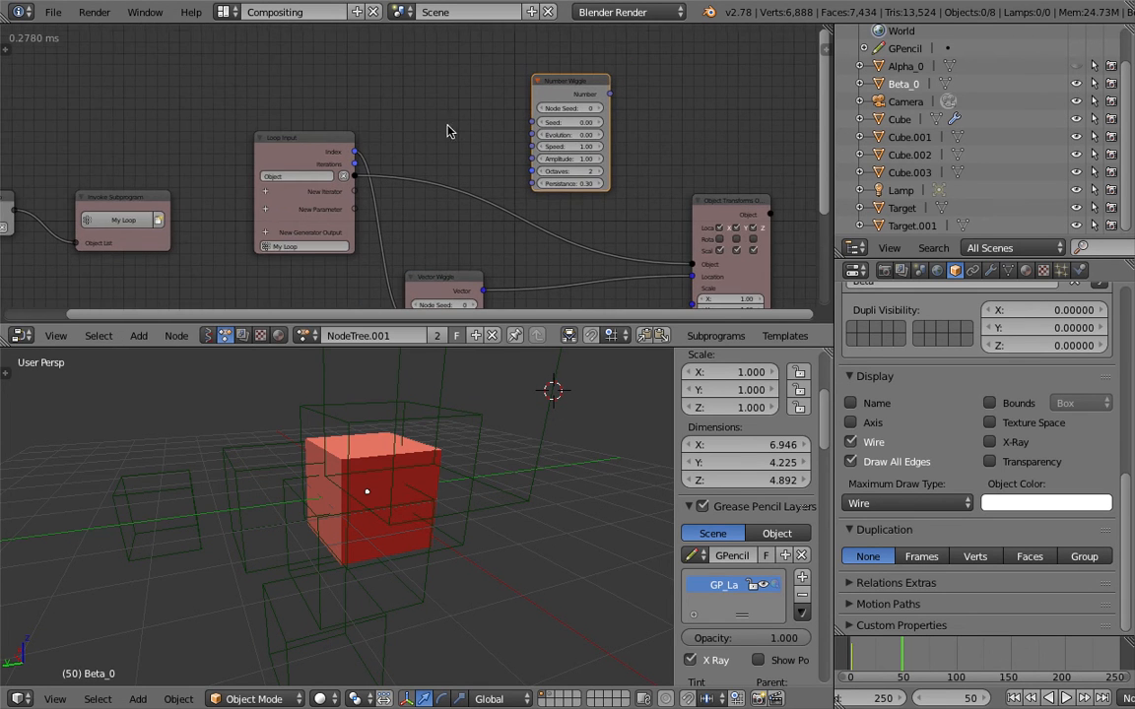
{"action": "left_click_drag", "start_coordinate": [355, 153], "coordinate": [386, 154]}
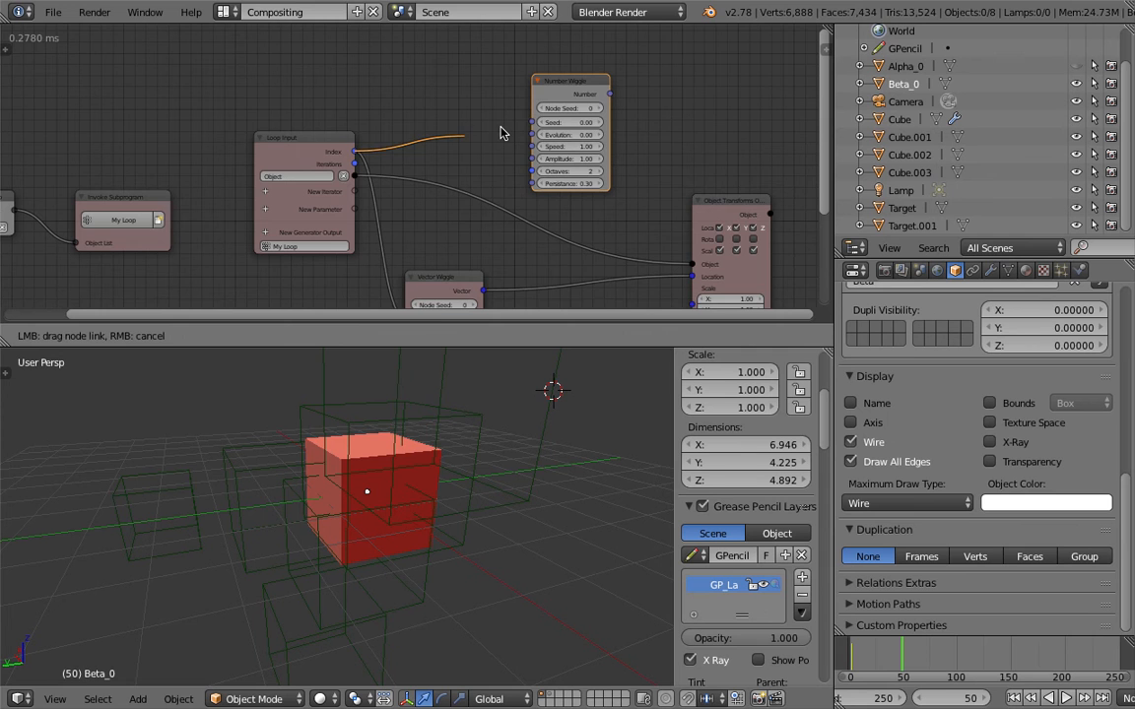
{"action": "left_click_drag", "start_coordinate": [534, 121], "coordinate": [534, 122]}
{"action": "scroll", "coordinate": [434, 200], "scroll_direction": "down", "scroll_amount": 1}
{"action": "middle_click_drag", "start_coordinate": [337, 282], "coordinate": [349, 224]}
{"action": "left_click_drag", "start_coordinate": [377, 272], "coordinate": [538, 82]}
{"action": "key", "text": "ctrl+s"}
{"action": "left_click", "coordinate": [656, 128]}
Add a Map Range node and link the Number Wiggle's Number output to its Value input.
{"action": "middle_click_drag", "start_coordinate": [655, 123], "coordinate": [606, 147]}
{"action": "scroll", "coordinate": [606, 147], "scroll_direction": "up", "scroll_amount": 1}
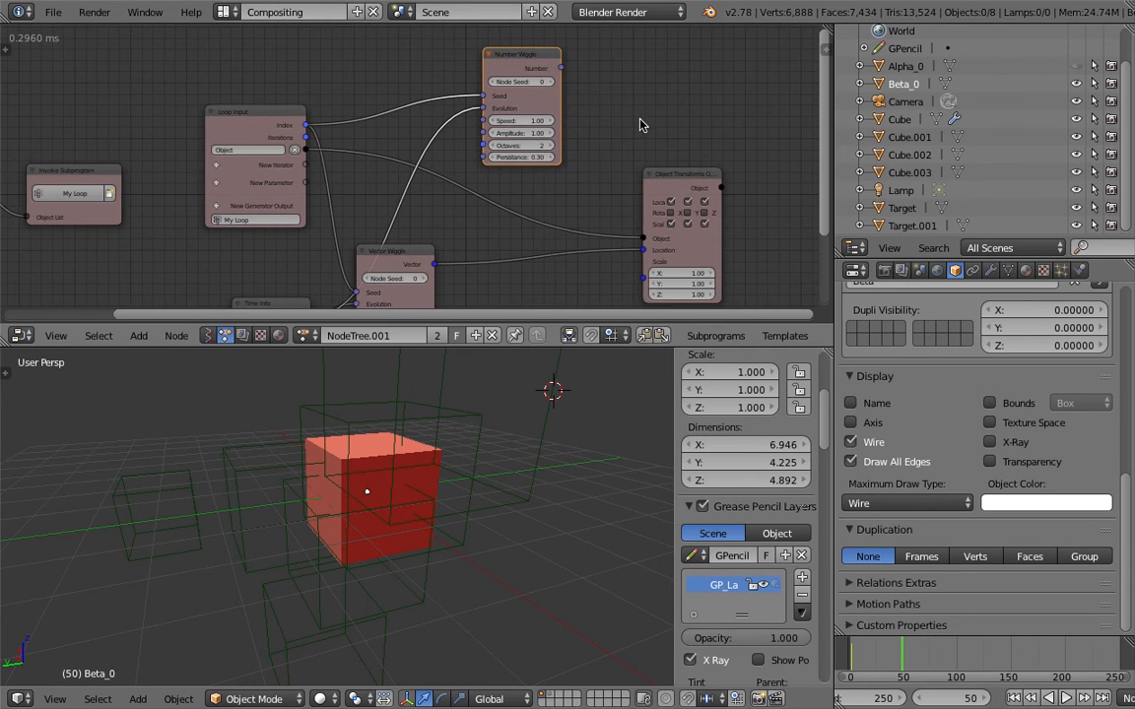
{"action": "key", "text": "ctrl+a"}
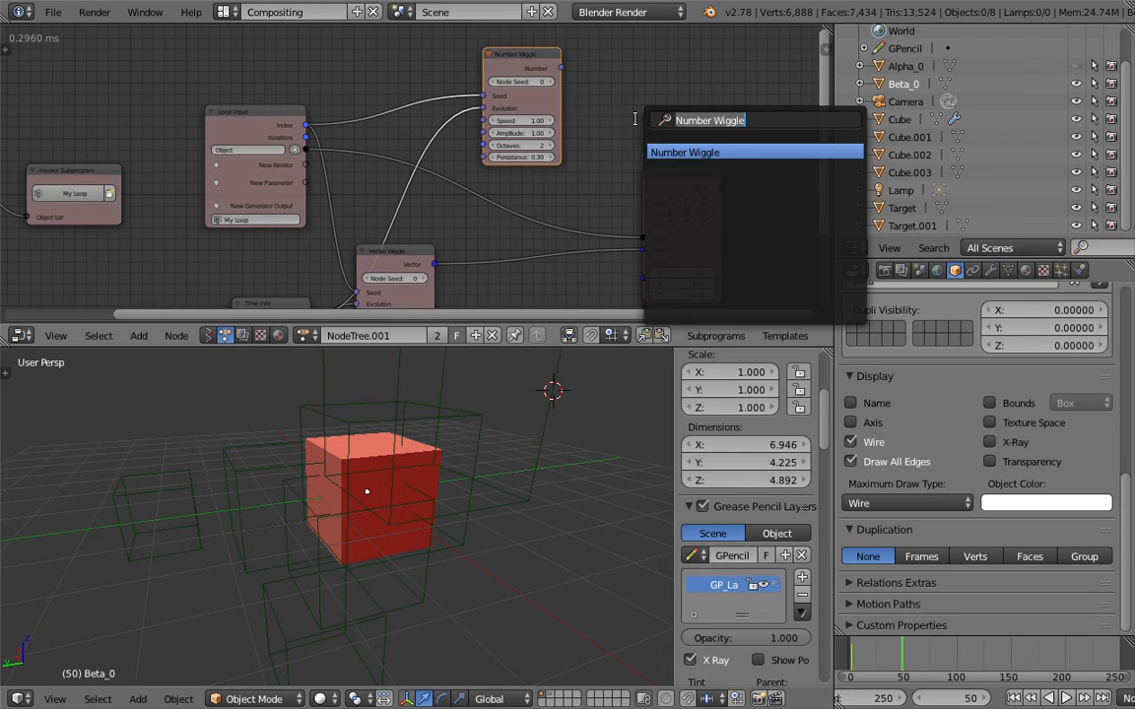
{"action": "type", "text": "map"}
{"action": "key", "text": "Return"}
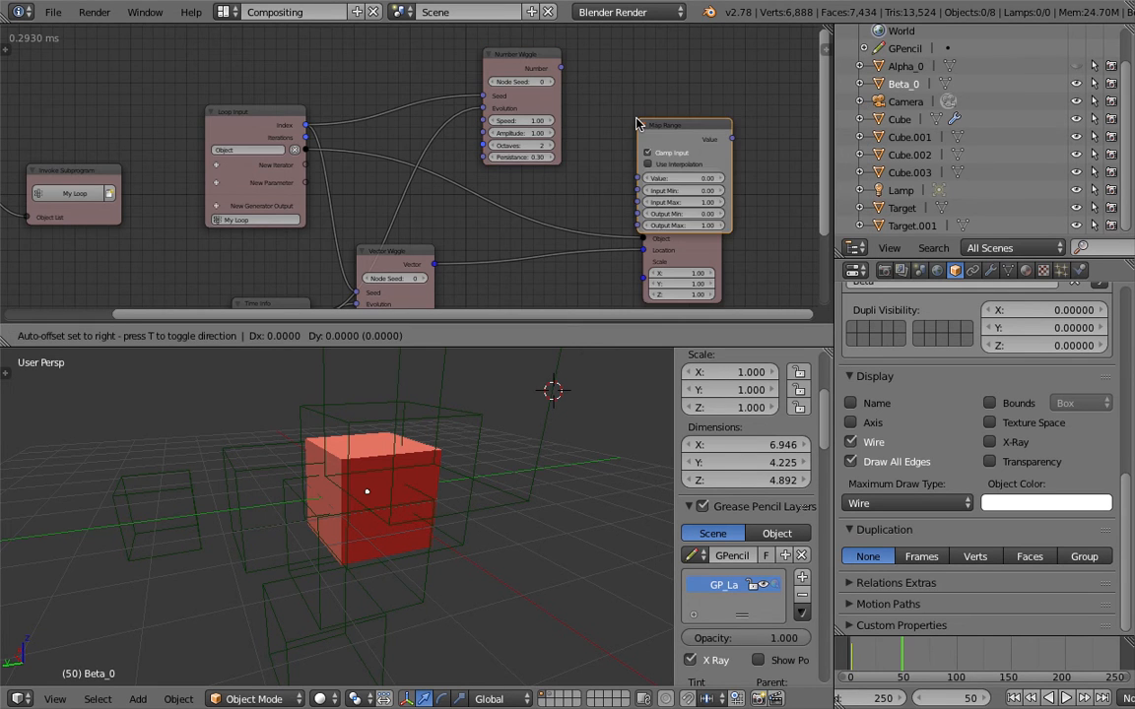
{"action": "left_click", "coordinate": [586, 71]}
{"action": "left_click_drag", "start_coordinate": [563, 69], "coordinate": [589, 125]}
Link the Map Range output to the Object Transforms' Scale through Vector from Value, and set the Map Range's Output Min to 0.39.
{"action": "left_click_drag", "start_coordinate": [683, 85], "coordinate": [646, 282]}
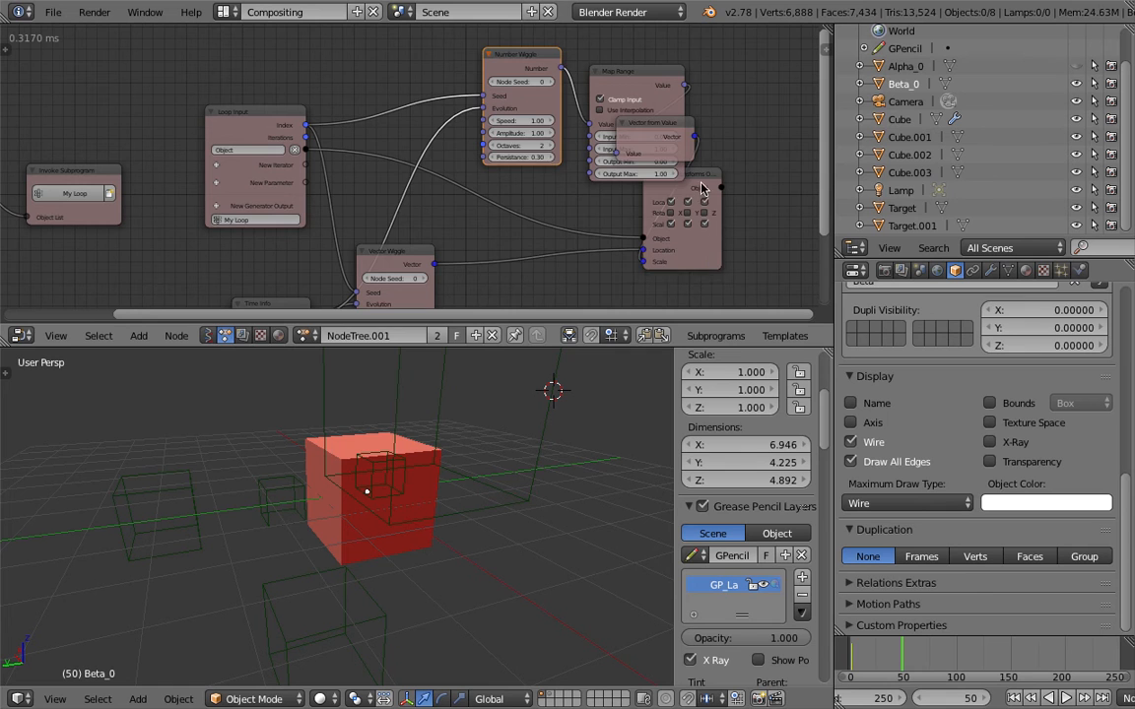
{"action": "left_click_drag", "start_coordinate": [700, 178], "coordinate": [784, 179]}
{"action": "left_click_drag", "start_coordinate": [655, 126], "coordinate": [729, 118]}
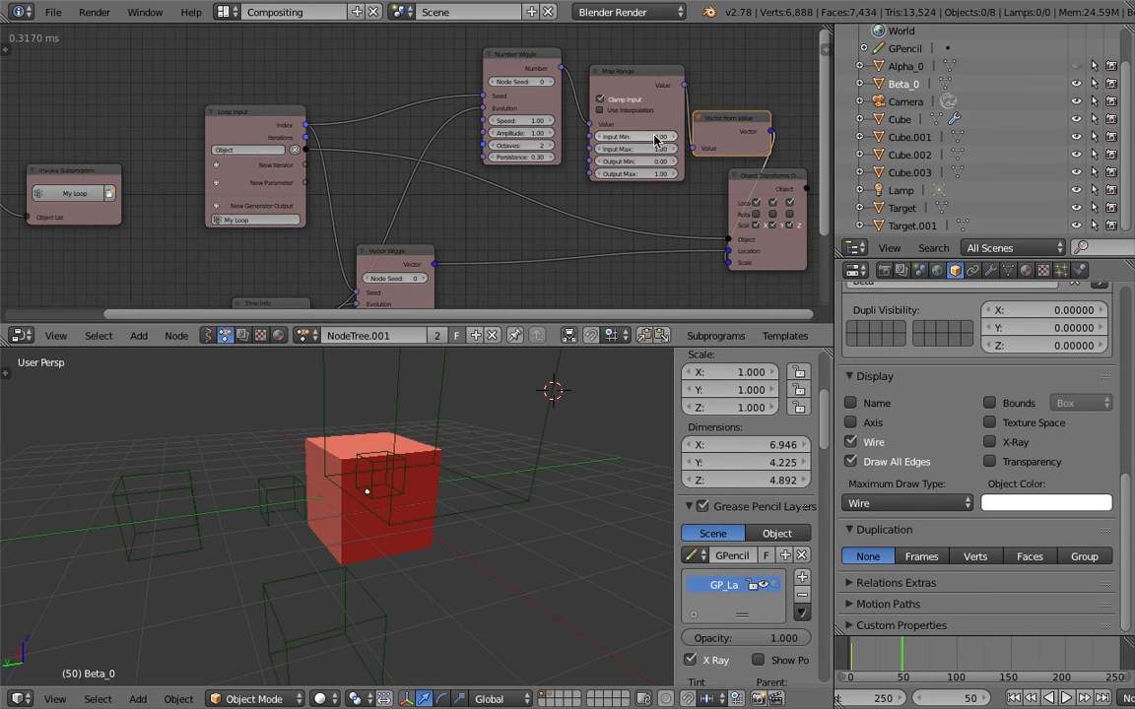
{"action": "left_click_drag", "start_coordinate": [636, 161], "coordinate": [675, 161]}
Play the animation from the start frame and examine the scaled Boolean cutters in wireframe and solid shading.
{"action": "scroll", "coordinate": [460, 495], "scroll_direction": "down", "scroll_amount": 1}
{"action": "scroll", "coordinate": [460, 498], "scroll_direction": "down", "scroll_amount": 1}
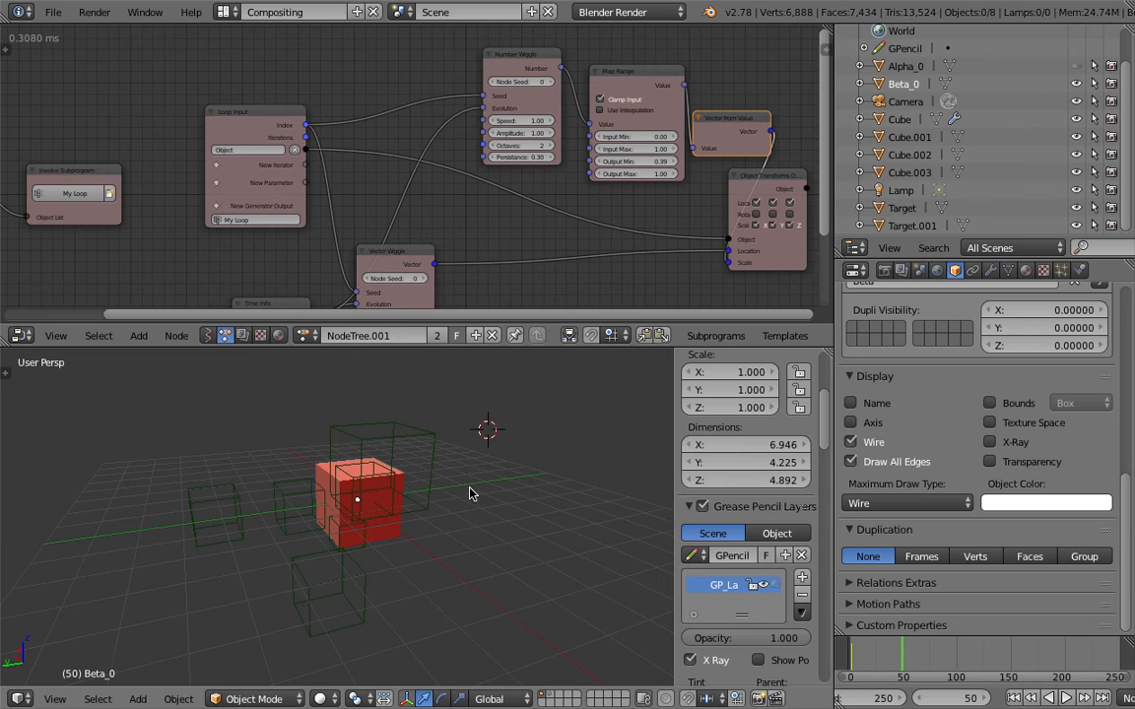
{"action": "left_click", "coordinate": [1015, 697]}
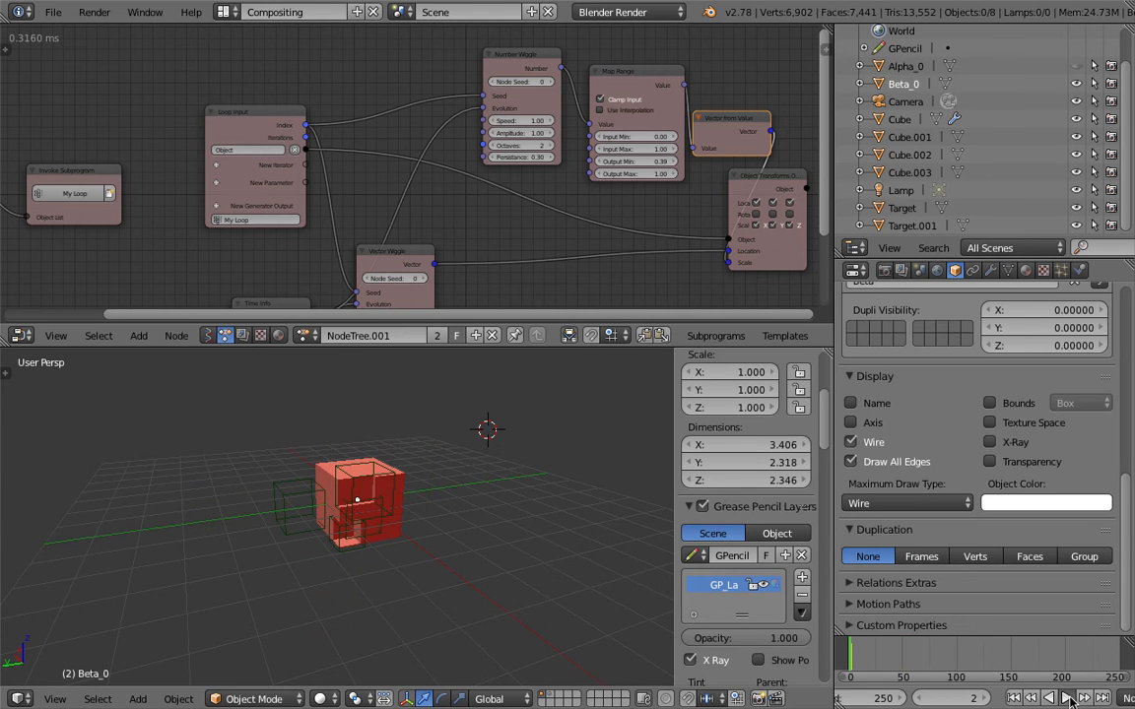
{"action": "left_click", "coordinate": [1068, 697]}
{"action": "key", "text": "z"}
{"action": "middle_click_drag", "start_coordinate": [456, 464], "coordinate": [499, 466]}
{"action": "scroll", "coordinate": [482, 462], "scroll_direction": "up", "scroll_amount": 1}
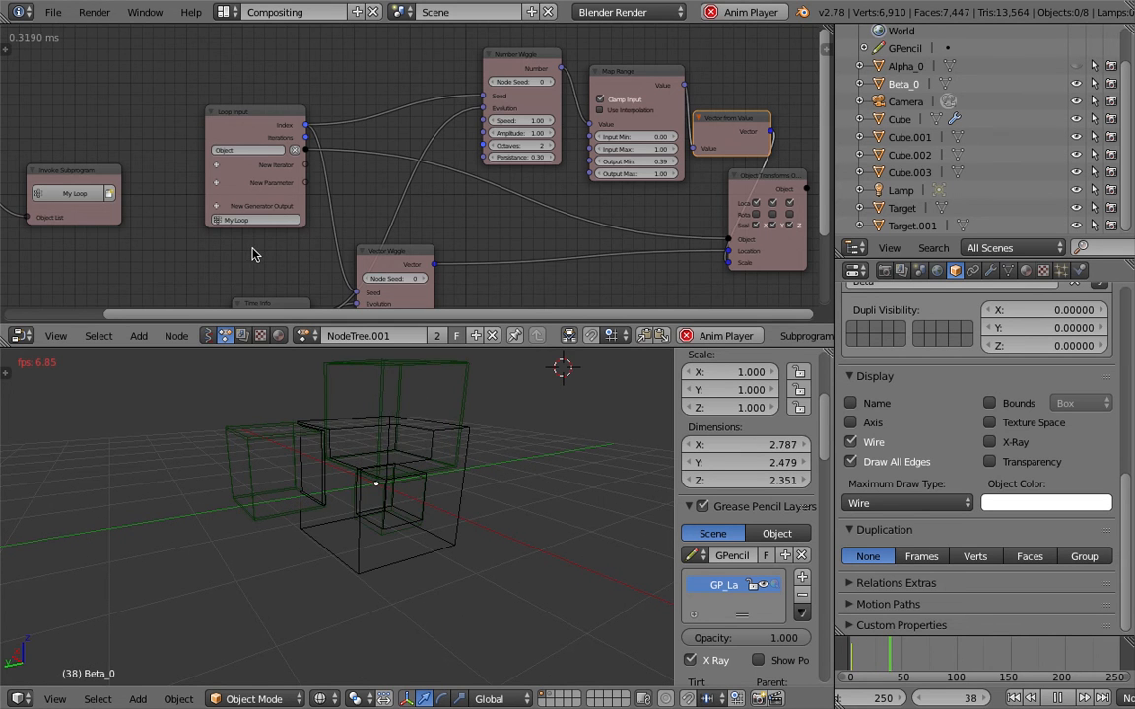
{"action": "scroll", "coordinate": [261, 250], "scroll_direction": "down", "scroll_amount": 1}
{"action": "key", "text": "z"}
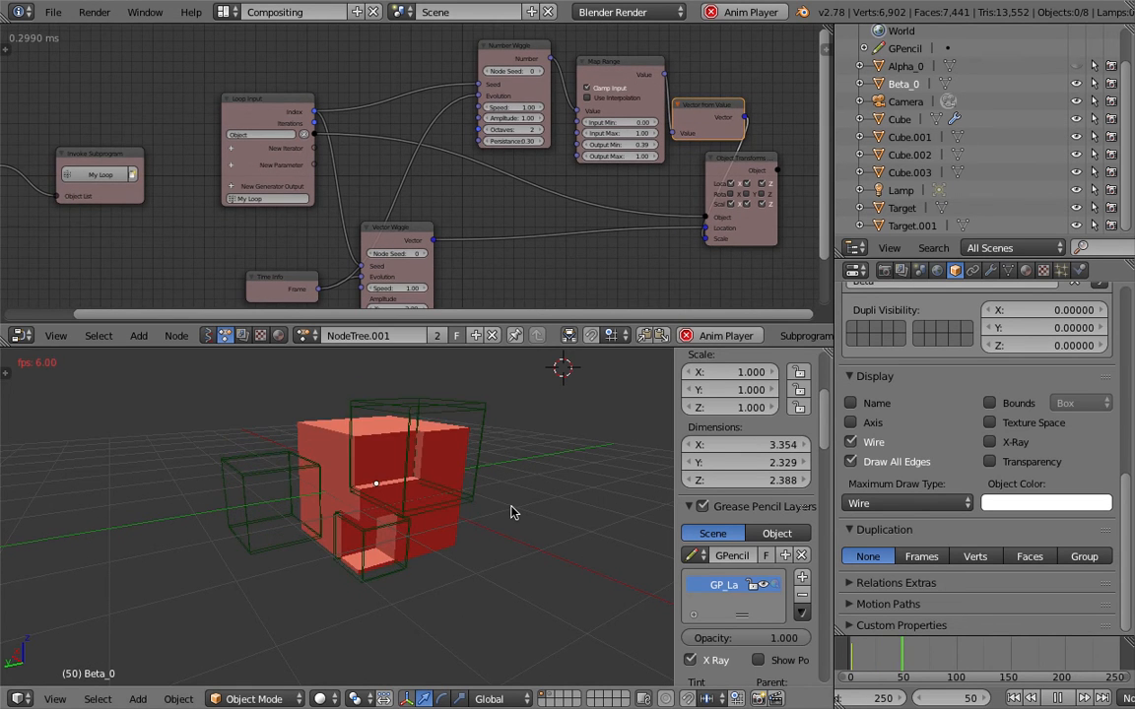
{"action": "middle_click_drag", "start_coordinate": [511, 513], "coordinate": [460, 519]}
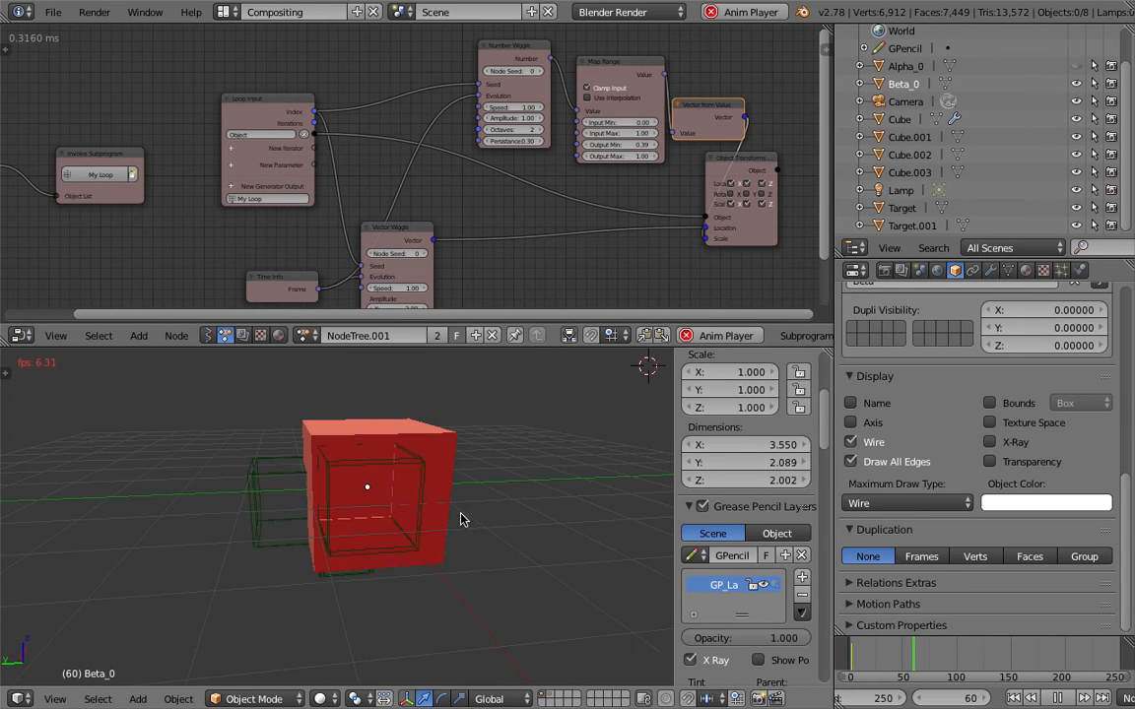
{"action": "left_click", "coordinate": [1057, 698]}
Select the central Cube and save over the file.
{"action": "middle_click_drag", "start_coordinate": [542, 504], "coordinate": [622, 533]}
{"action": "right_click", "coordinate": [342, 449]}
{"action": "middle_click_drag", "start_coordinate": [342, 448], "coordinate": [429, 441]}
{"action": "left_click", "coordinate": [53, 12]}
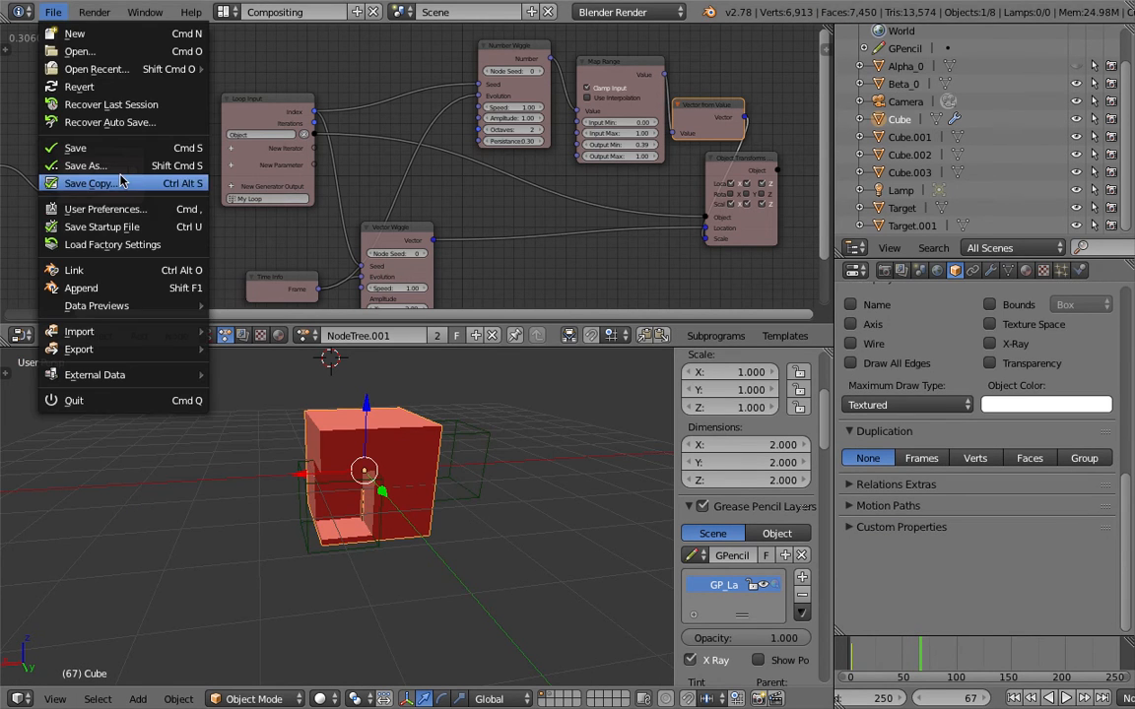
{"action": "left_click", "coordinate": [69, 148]}
{"action": "left_click", "coordinate": [1040, 62]}
Delete the cutter objects Cube.002 and Cube.003 from the scene.
{"action": "scroll", "coordinate": [554, 470], "scroll_direction": "down", "scroll_amount": 3}
{"action": "middle_click_drag", "start_coordinate": [554, 471], "coordinate": [468, 425]}
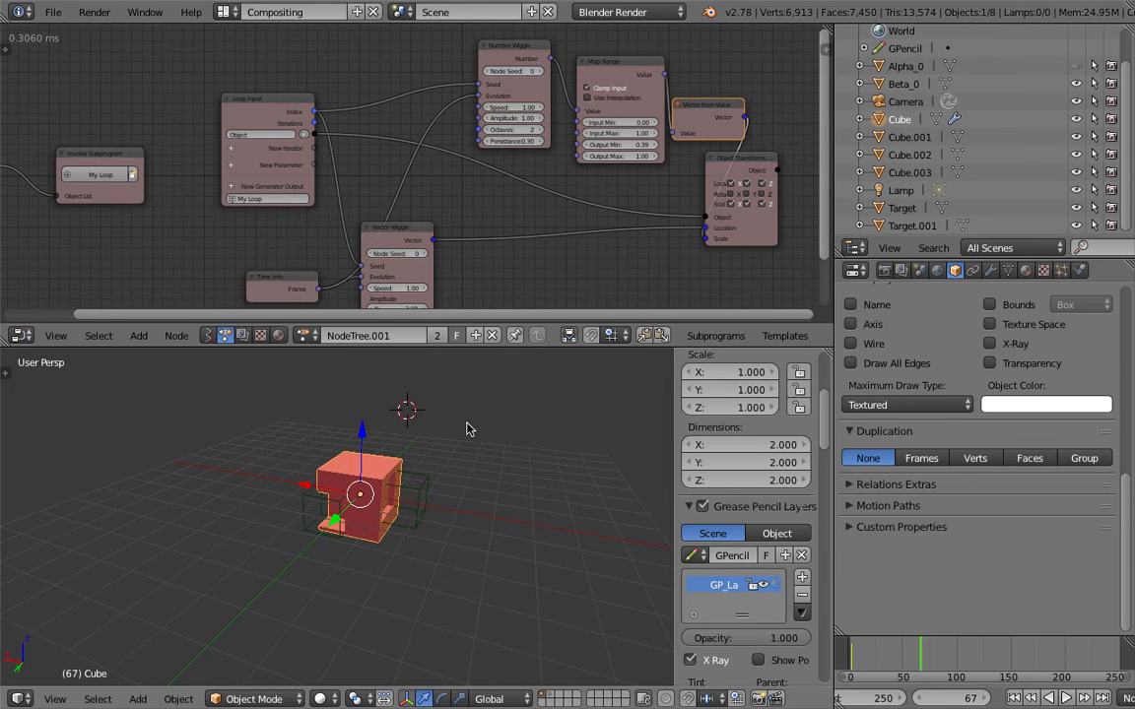
{"action": "left_click", "coordinate": [920, 154]}
{"action": "left_click", "coordinate": [917, 173]}
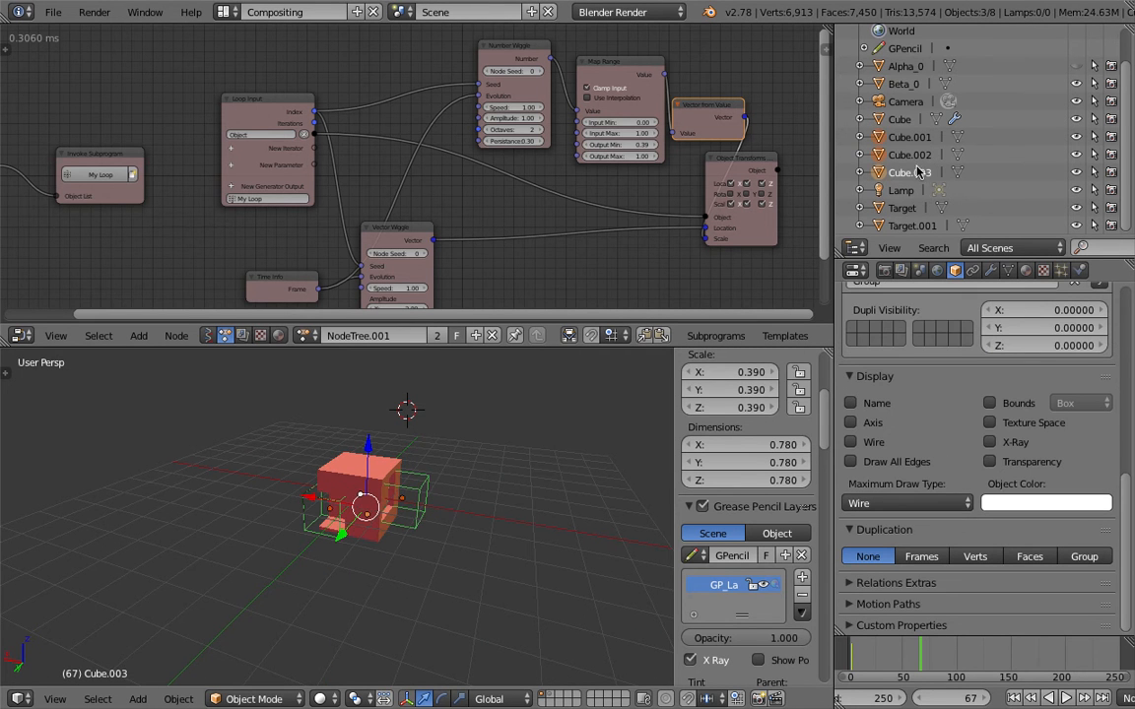
{"action": "right_click", "coordinate": [919, 163]}
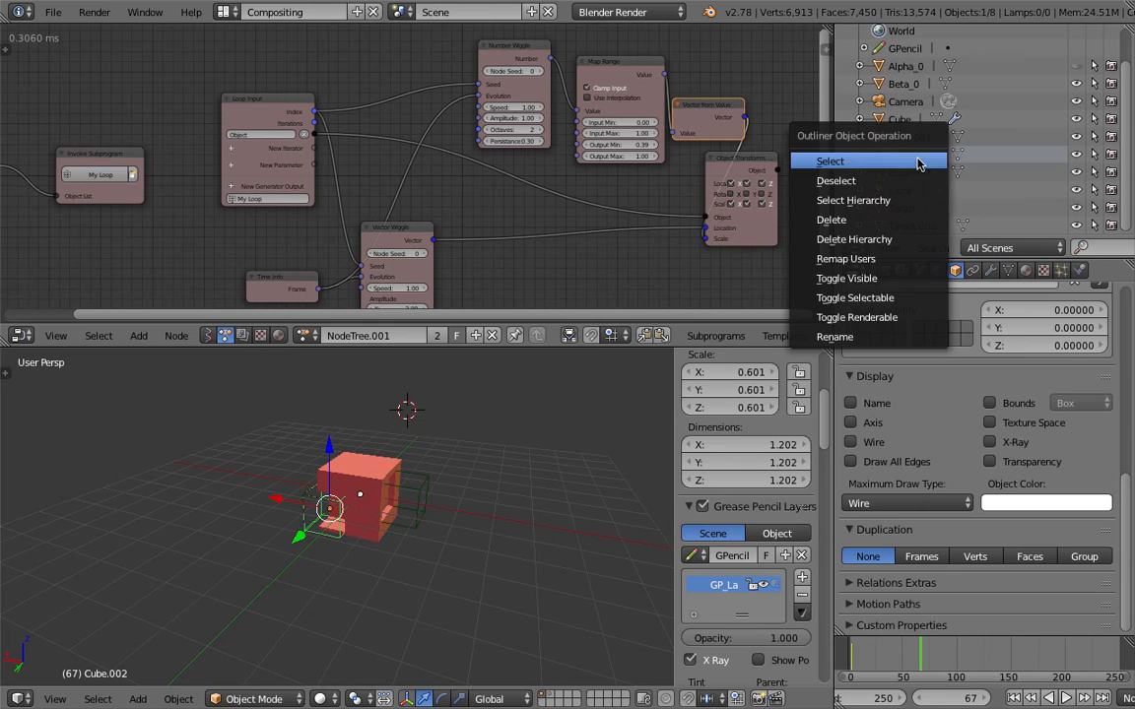
{"action": "left_click", "coordinate": [855, 242]}
{"action": "right_click", "coordinate": [917, 173]}
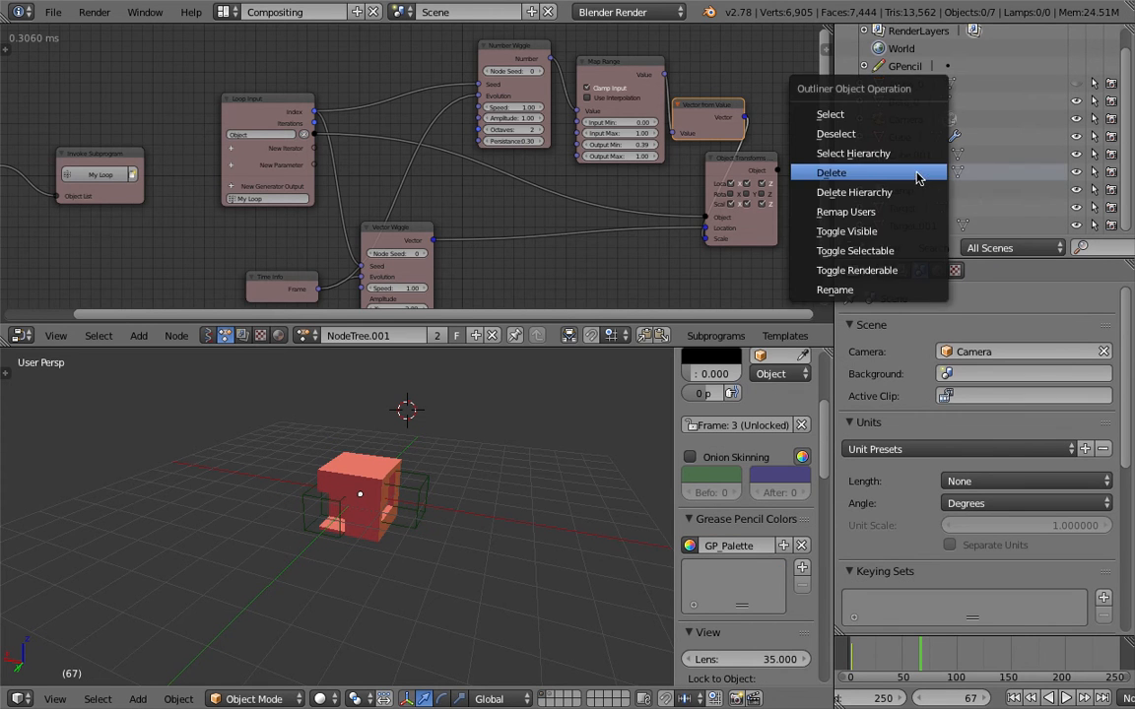
{"action": "left_click", "coordinate": [916, 175]}
Rename the Cube.001 object as CutterCube.
{"action": "double_click", "coordinate": [916, 174]}
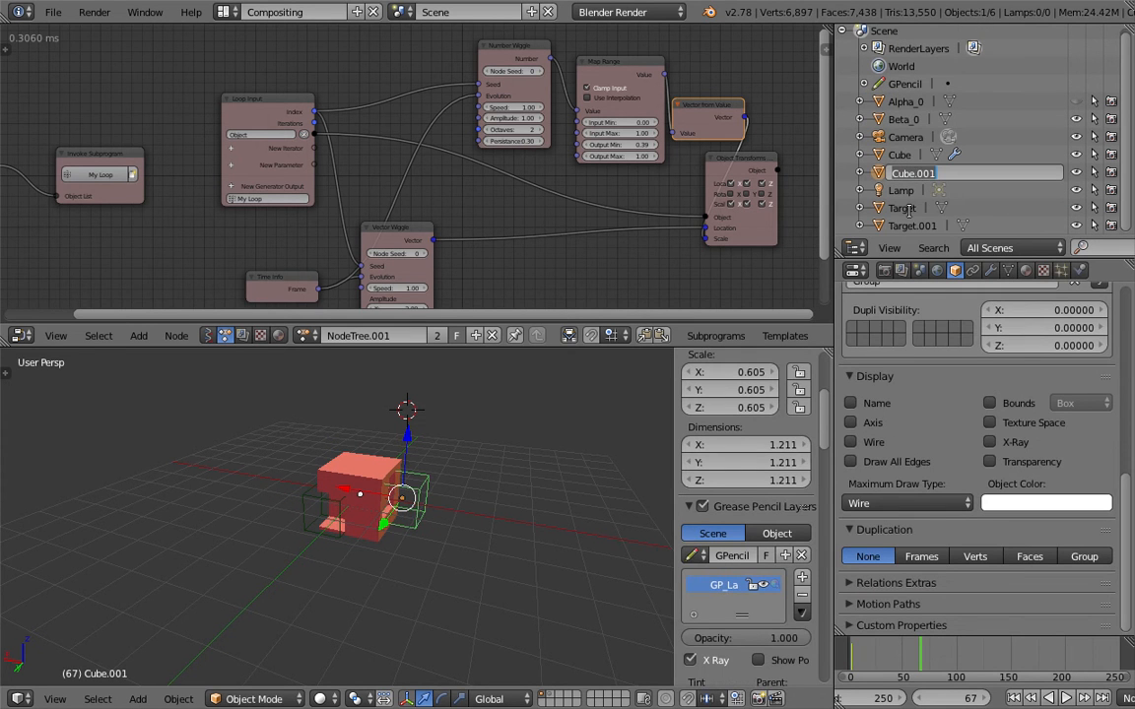
{"action": "type", "text": "Cutter"}
{"action": "key", "text": "Return"}
{"action": "double_click", "coordinate": [907, 174]}
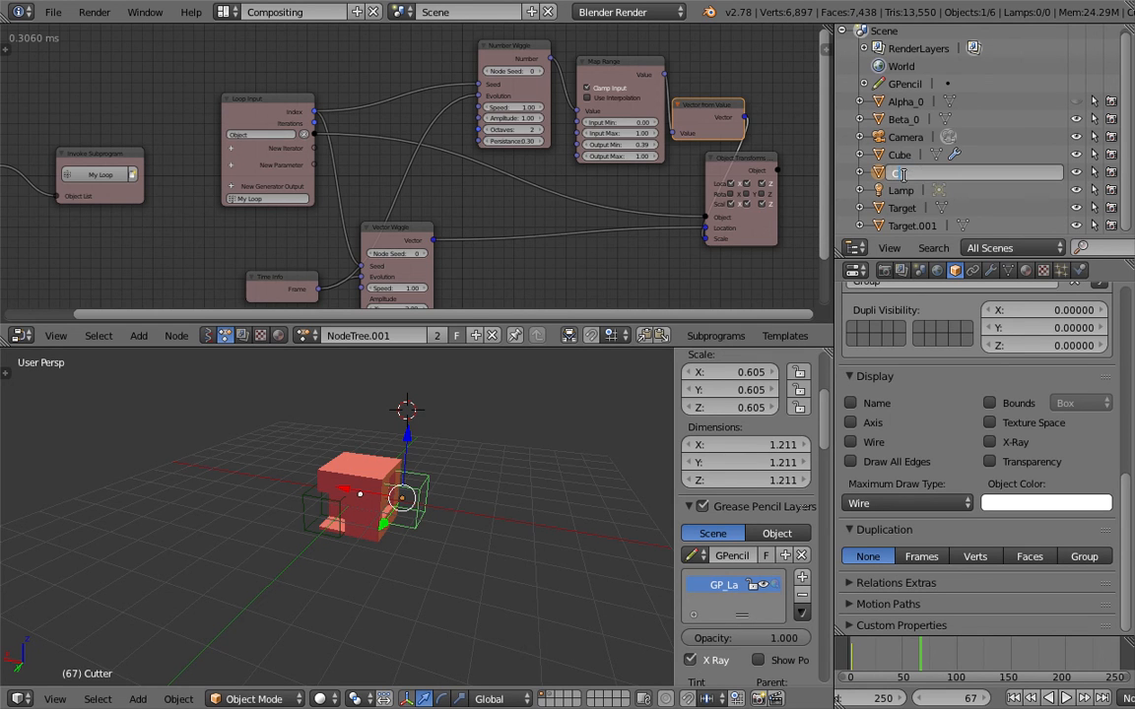
{"action": "key", "text": "Return"}
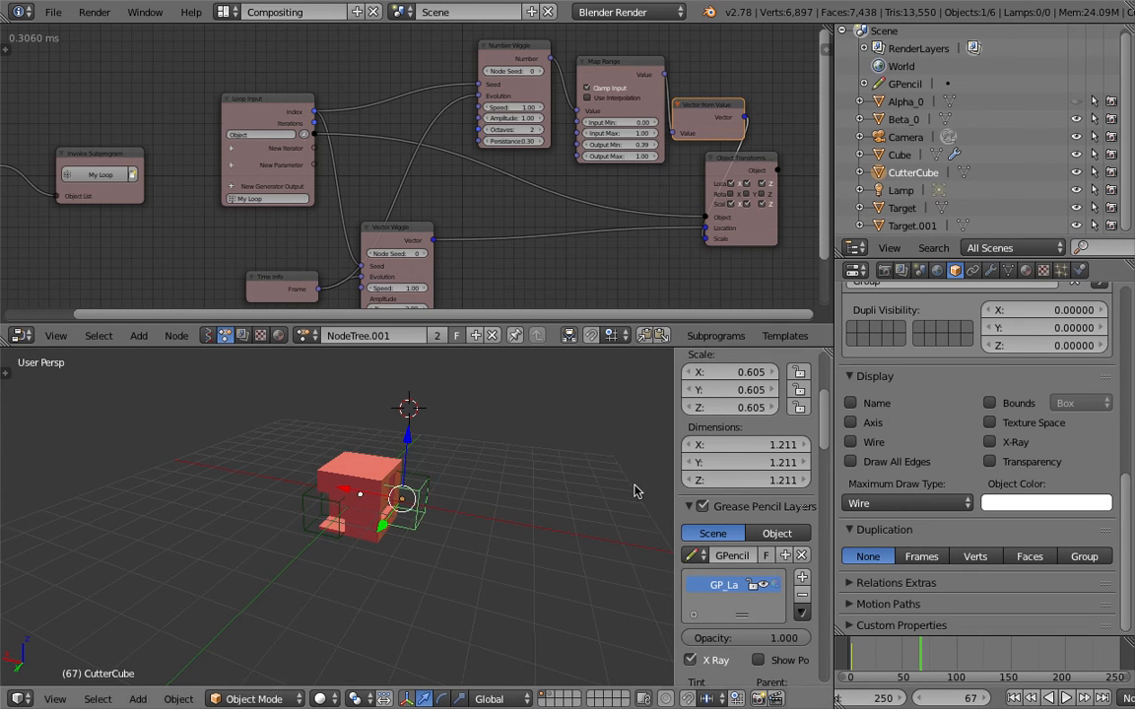
Move the Beta_0 wire mesh and CutterCube clear of the central cube, and save over the file.
{"action": "middle_click_drag", "start_coordinate": [635, 489], "coordinate": [484, 501]}
{"action": "right_click_drag", "start_coordinate": [452, 491], "coordinate": [597, 466]}
{"action": "right_click_drag", "start_coordinate": [522, 472], "coordinate": [577, 449]}
{"action": "right_click_drag", "start_coordinate": [426, 495], "coordinate": [517, 527]}
{"action": "key", "text": "ctrl+s"}
{"action": "left_click", "coordinate": [512, 528]}
{"action": "middle_click_drag", "start_coordinate": [513, 404], "coordinate": [628, 455]}
{"action": "middle_click_drag", "start_coordinate": [513, 471], "coordinate": [514, 469]}
{"action": "key", "text": "ctrl+s"}
{"action": "left_click", "coordinate": [514, 468]}
Enlarge the node editor, add an Object Instancer node below Objects from Group, and save over the file.
{"action": "scroll", "coordinate": [200, 185], "scroll_direction": "down", "scroll_amount": 2}
{"action": "middle_click_drag", "start_coordinate": [200, 185], "coordinate": [326, 139]}
{"action": "middle_click_drag", "start_coordinate": [258, 147], "coordinate": [363, 126]}
{"action": "scroll", "coordinate": [385, 147], "scroll_direction": "up", "scroll_amount": 3}
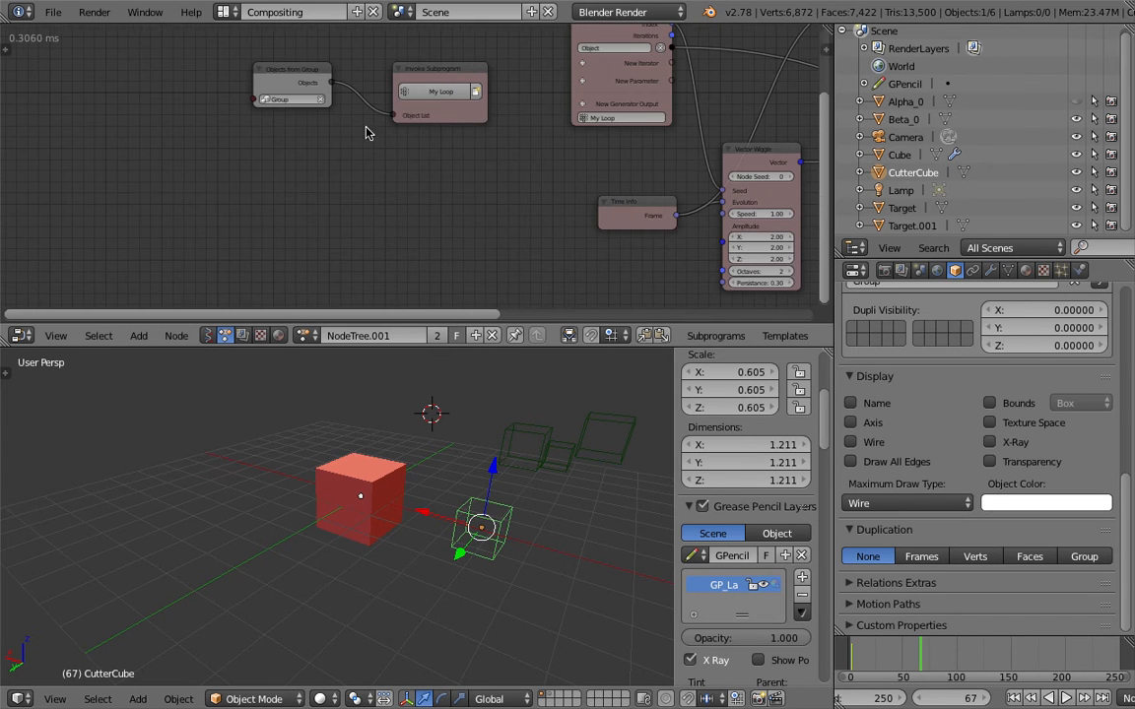
{"action": "left_click_drag", "start_coordinate": [433, 346], "coordinate": [434, 439]}
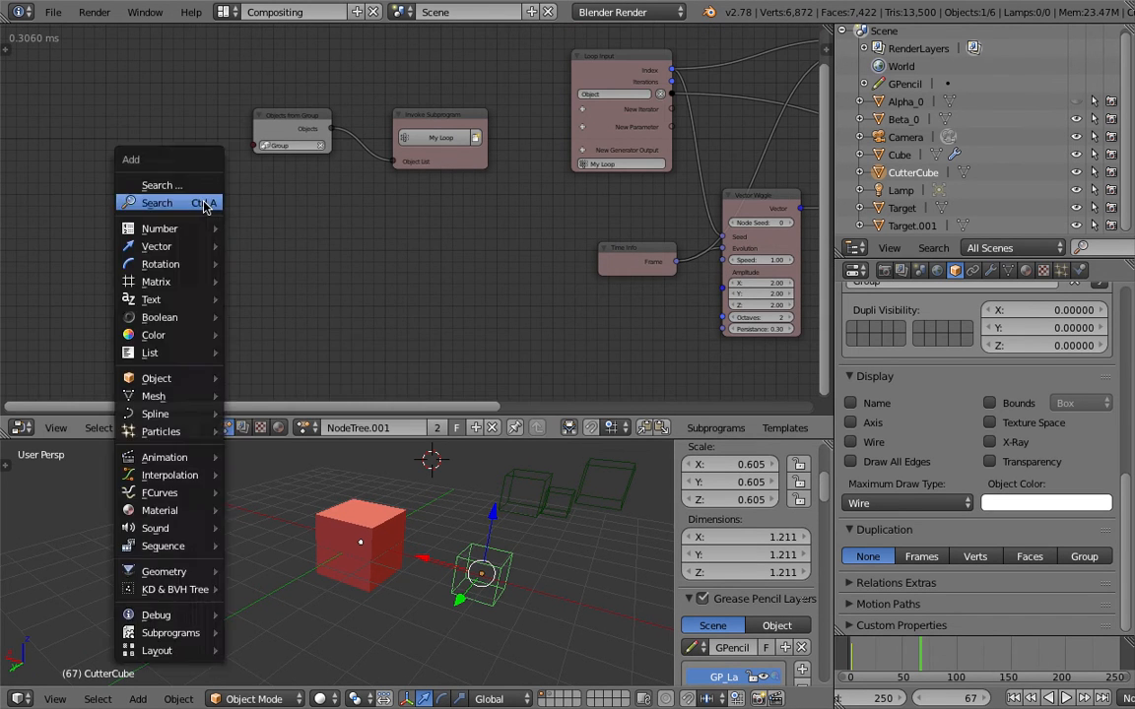
{"action": "key", "text": "ctrl+a"}
{"action": "type", "text": "object in"}
{"action": "key", "text": "Down"}
{"action": "key", "text": "Return"}
{"action": "key", "text": "ctrl+s"}
{"action": "left_click", "coordinate": [188, 197]}
Set the Object Instancer to 10 instances of CutterCube and link its Objects output to the Invoke Subprogram's Object List.
{"action": "scroll", "coordinate": [288, 276], "scroll_direction": "up", "scroll_amount": 1}
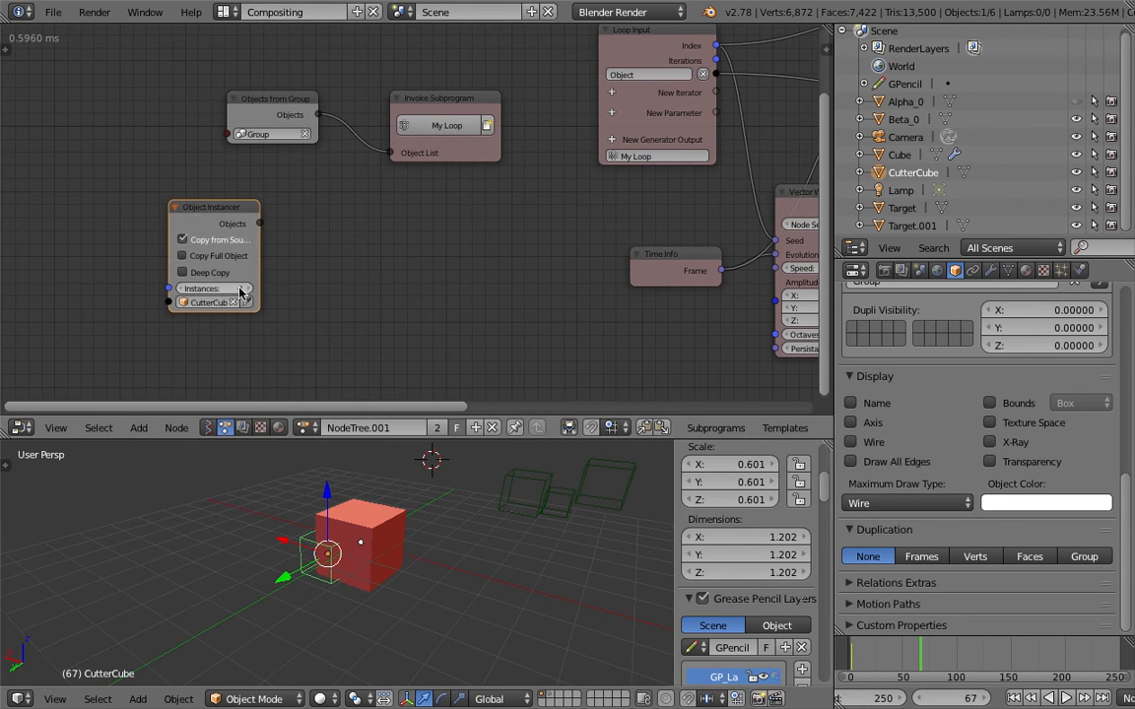
{"action": "type", "text": "10"}
{"action": "key", "text": "Return"}
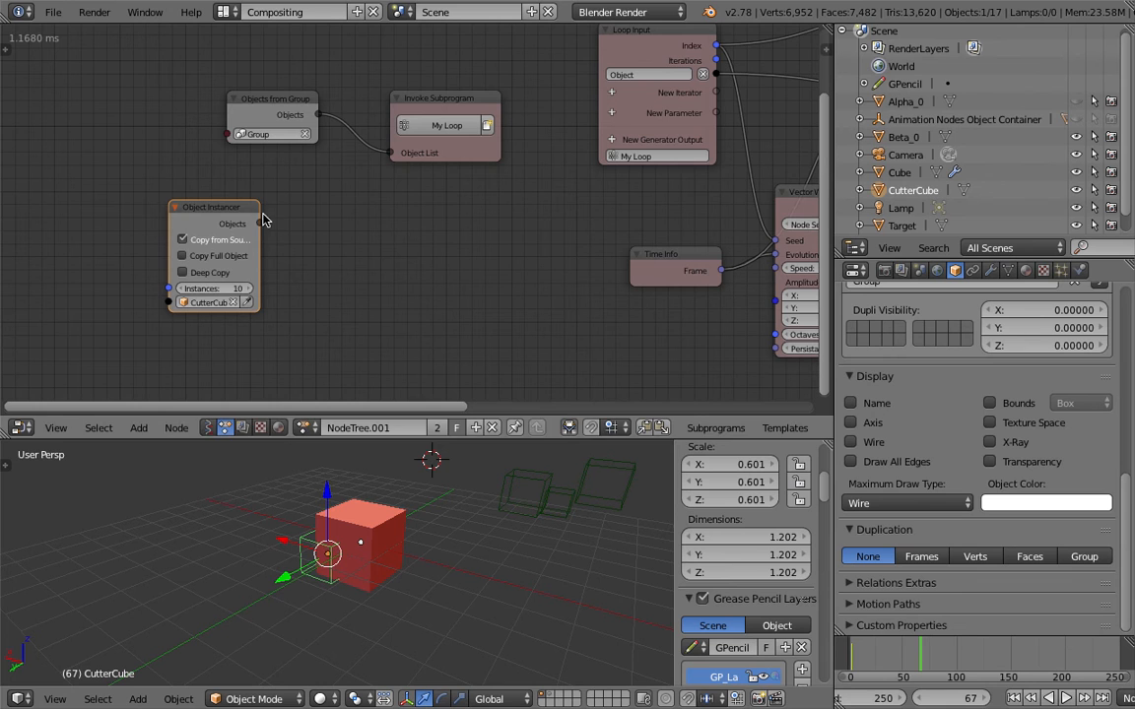
{"action": "left_click_drag", "start_coordinate": [266, 223], "coordinate": [264, 230]}
{"action": "left_click_drag", "start_coordinate": [402, 158], "coordinate": [402, 157]}
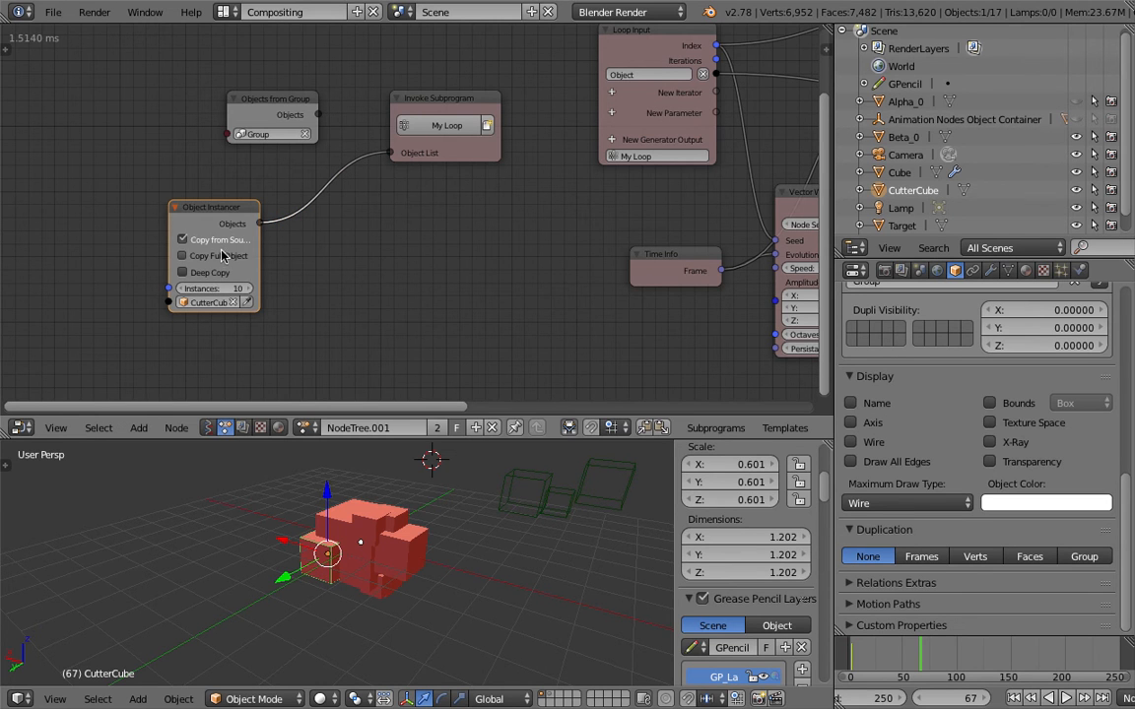
Reassign CutterCube as the Object Instancer's source object with Copy from Source enabled, and save over the file.
{"action": "left_click", "coordinate": [215, 240]}
{"action": "left_click", "coordinate": [216, 240]}
{"action": "left_click", "coordinate": [225, 301]}
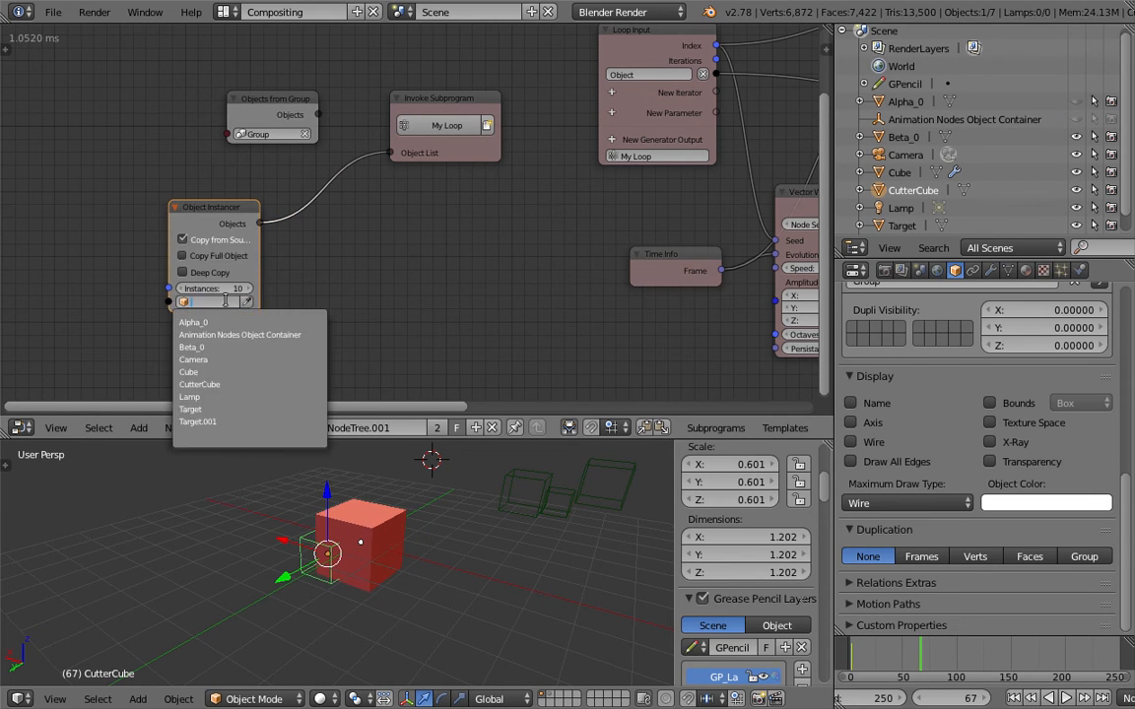
{"action": "left_click", "coordinate": [236, 385]}
{"action": "middle_click_drag", "start_coordinate": [576, 297], "coordinate": [359, 284]}
{"action": "middle_click_drag", "start_coordinate": [485, 225], "coordinate": [238, 258]}
{"action": "scroll", "coordinate": [239, 258], "scroll_direction": "down", "scroll_amount": 1}
{"action": "key", "text": "ctrl+s"}
{"action": "left_click", "coordinate": [239, 258]}
Play the animation in wireframe to check the motion of the CutterCube instances, and save over the file.
{"action": "middle_click_drag", "start_coordinate": [414, 238], "coordinate": [594, 231]}
{"action": "scroll", "coordinate": [591, 228], "scroll_direction": "down", "scroll_amount": 2}
{"action": "middle_click_drag", "start_coordinate": [469, 202], "coordinate": [399, 205]}
{"action": "key", "text": "z"}
{"action": "middle_click_drag", "start_coordinate": [426, 536], "coordinate": [376, 533]}
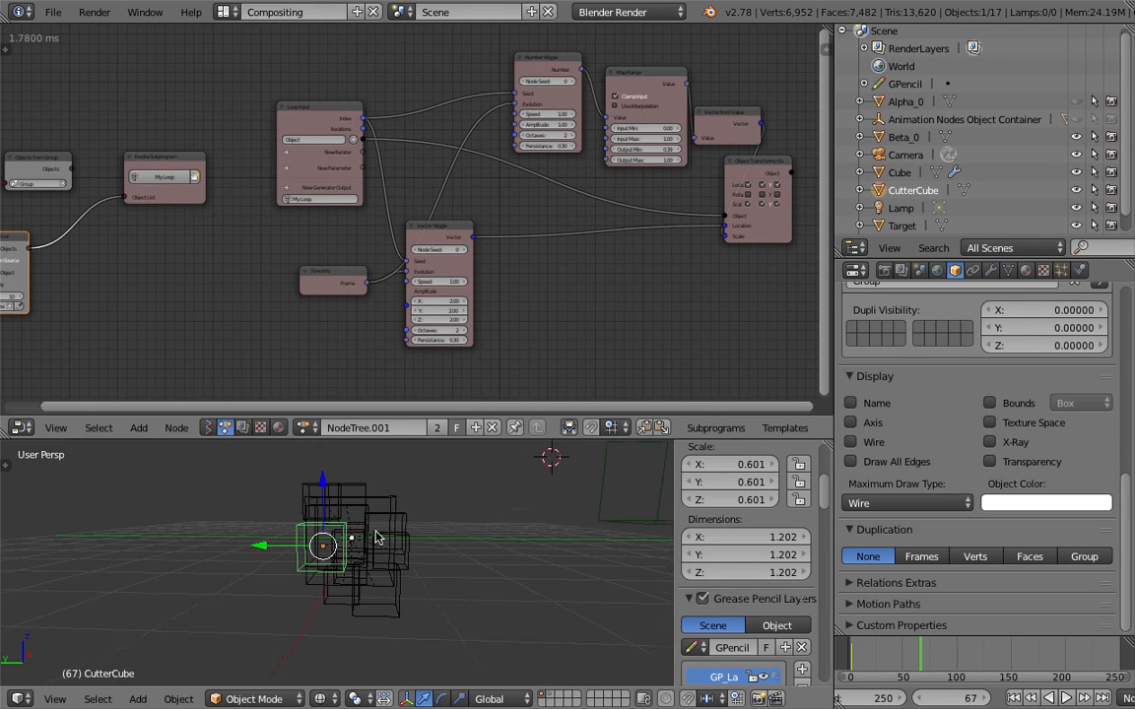
{"action": "left_click", "coordinate": [871, 652]}
{"action": "key", "text": "alt+a"}
{"action": "key", "text": "alt+a"}
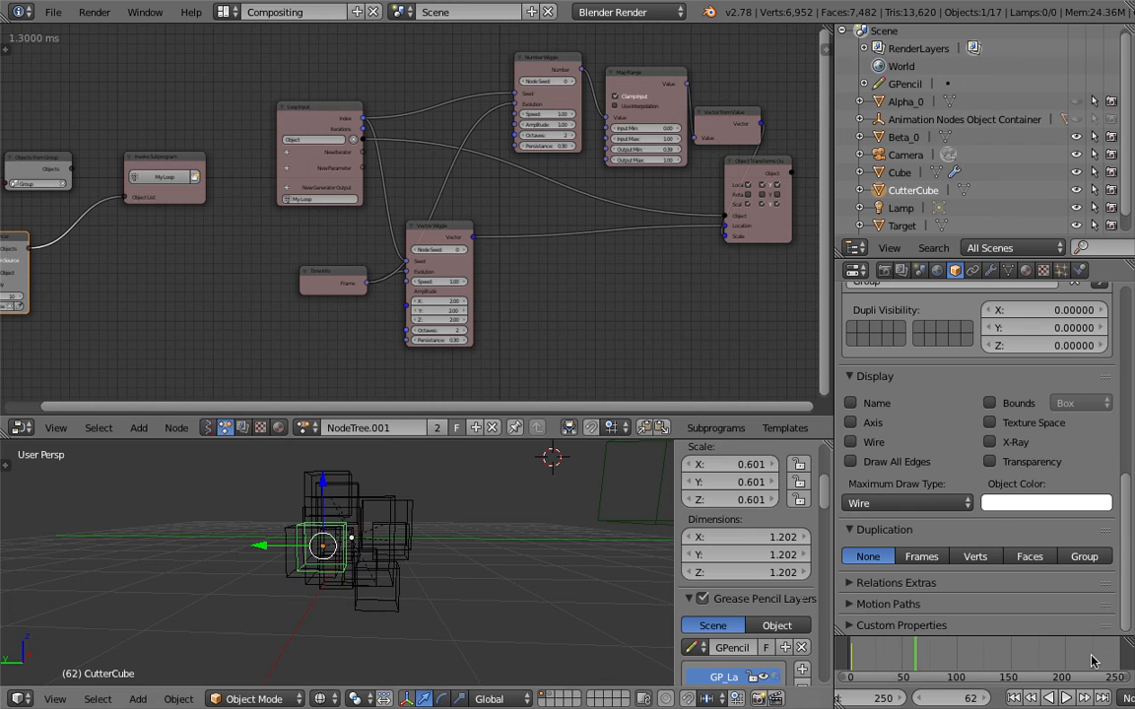
{"action": "middle_click_drag", "start_coordinate": [340, 517], "coordinate": [416, 537]}
{"action": "key", "text": "ctrl+s"}
{"action": "left_click", "coordinate": [416, 537]}
{"action": "scroll", "coordinate": [493, 299], "scroll_direction": "down", "scroll_amount": 2}
{"action": "middle_click_drag", "start_coordinate": [494, 300], "coordinate": [310, 292]}
{"action": "key", "text": "shift+a"}
{"action": "mouse_move", "coordinate": [449, 281]}
{"action": "left_click", "coordinate": [440, 240]}
{"action": "type", "text": "group"}
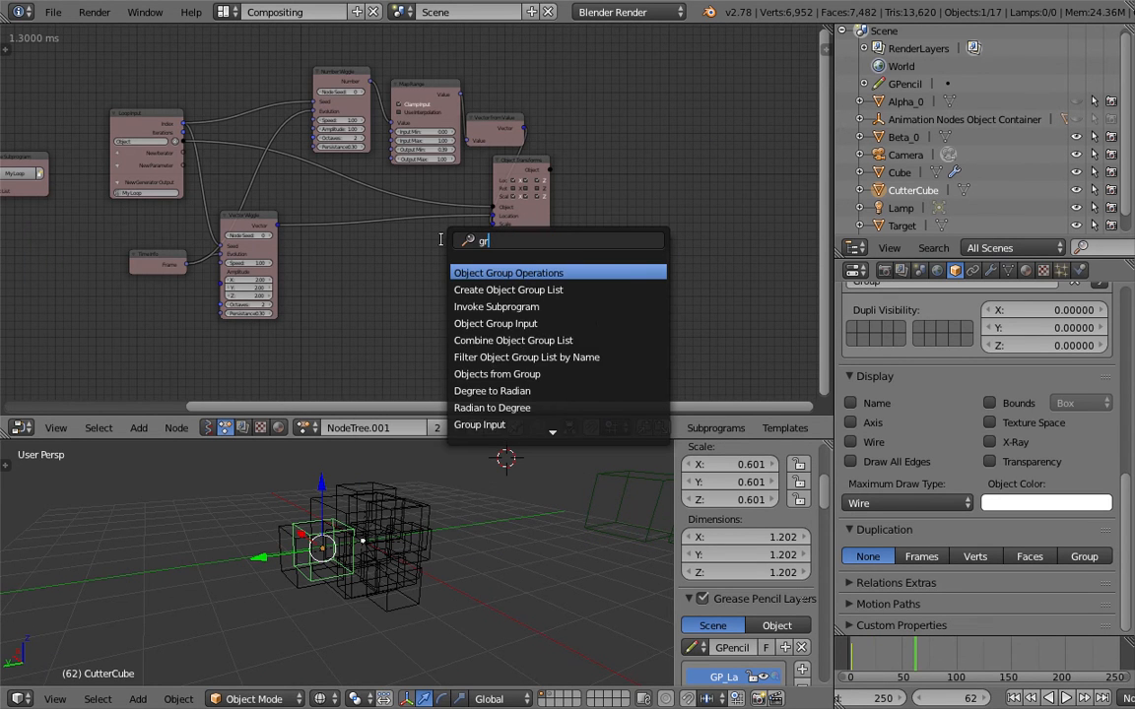
{"action": "key", "text": "Down"}
{"action": "key", "text": "Down"}
{"action": "key", "text": "Down"}
{"action": "key", "text": "Down"}
{"action": "key", "text": "Down"}
{"action": "key", "text": "Down"}
{"action": "key", "text": "Down"}
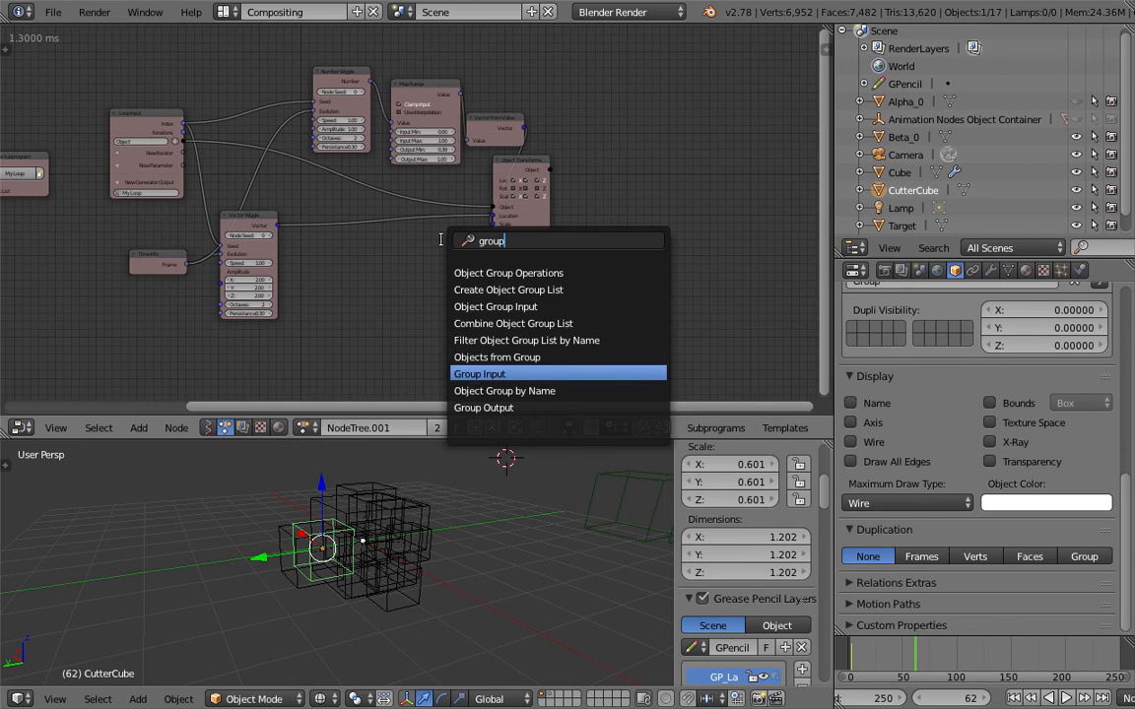
{"action": "key", "text": "Return"}
{"action": "left_click", "coordinate": [573, 198]}
{"action": "scroll", "coordinate": [591, 201], "scroll_direction": "up", "scroll_amount": 3}
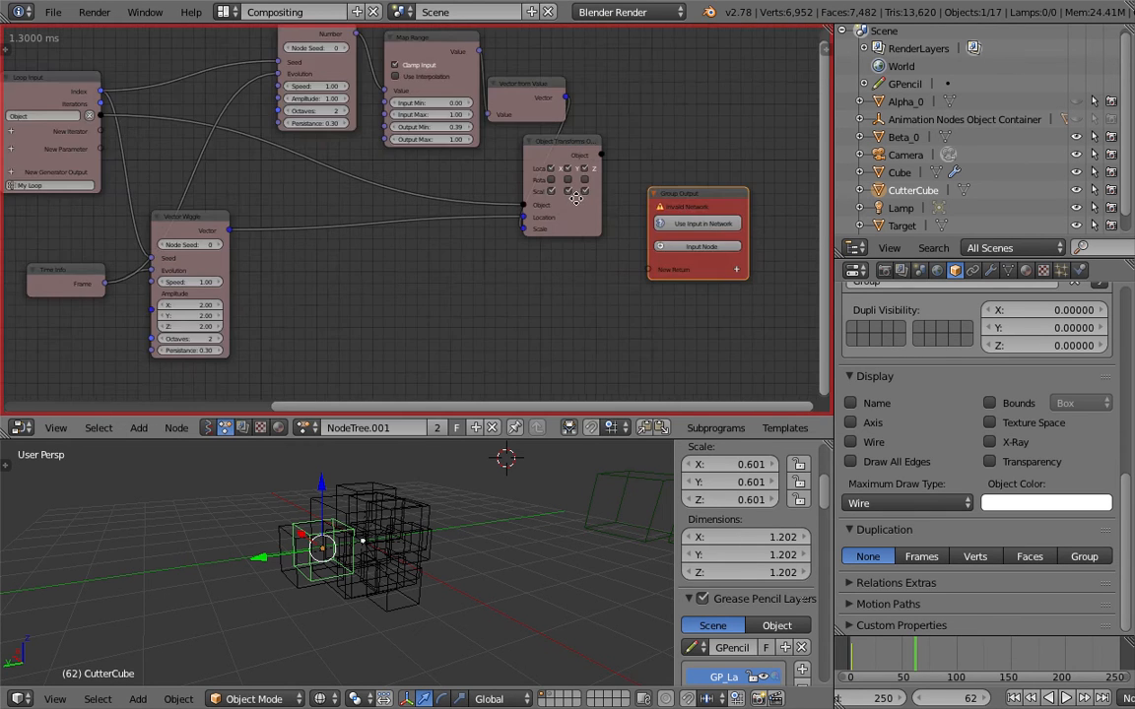
Add an Object Group Operations node beside the Object Transforms Output node and set its group to Beta.
{"action": "key", "text": "shift+a"}
{"action": "left_click", "coordinate": [634, 192]}
{"action": "type", "text": "group"}
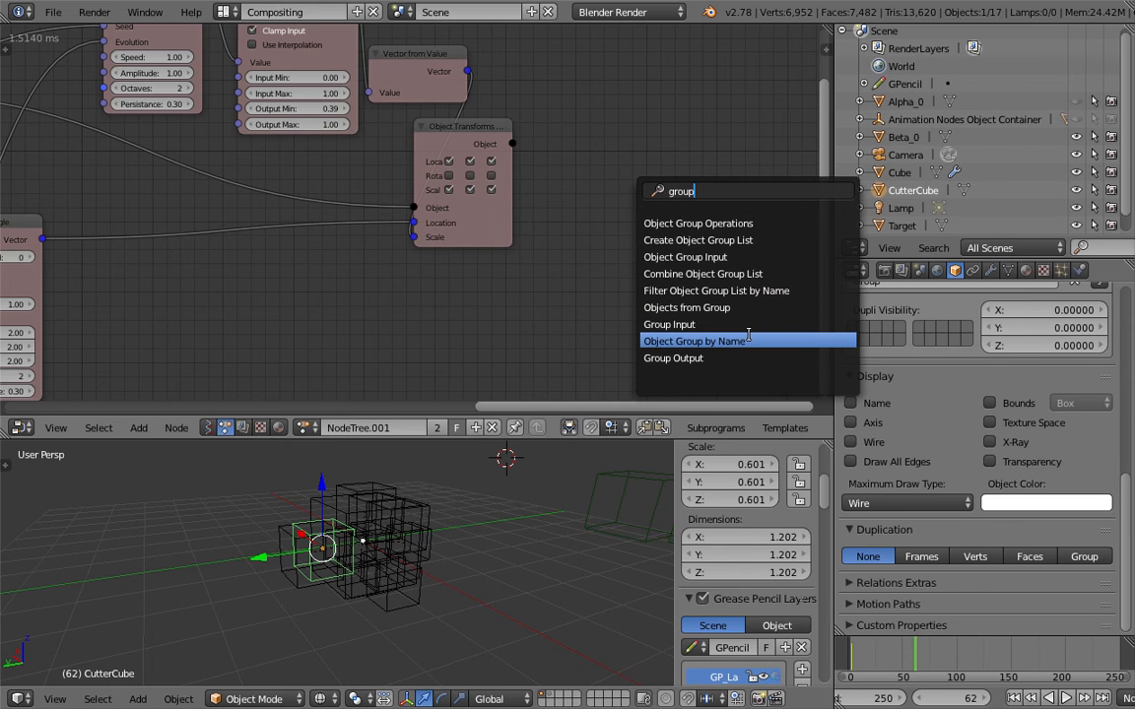
{"action": "left_click", "coordinate": [741, 222]}
{"action": "left_click", "coordinate": [631, 166]}
{"action": "middle_click_drag", "start_coordinate": [632, 166], "coordinate": [603, 284]}
{"action": "left_click", "coordinate": [640, 304]}
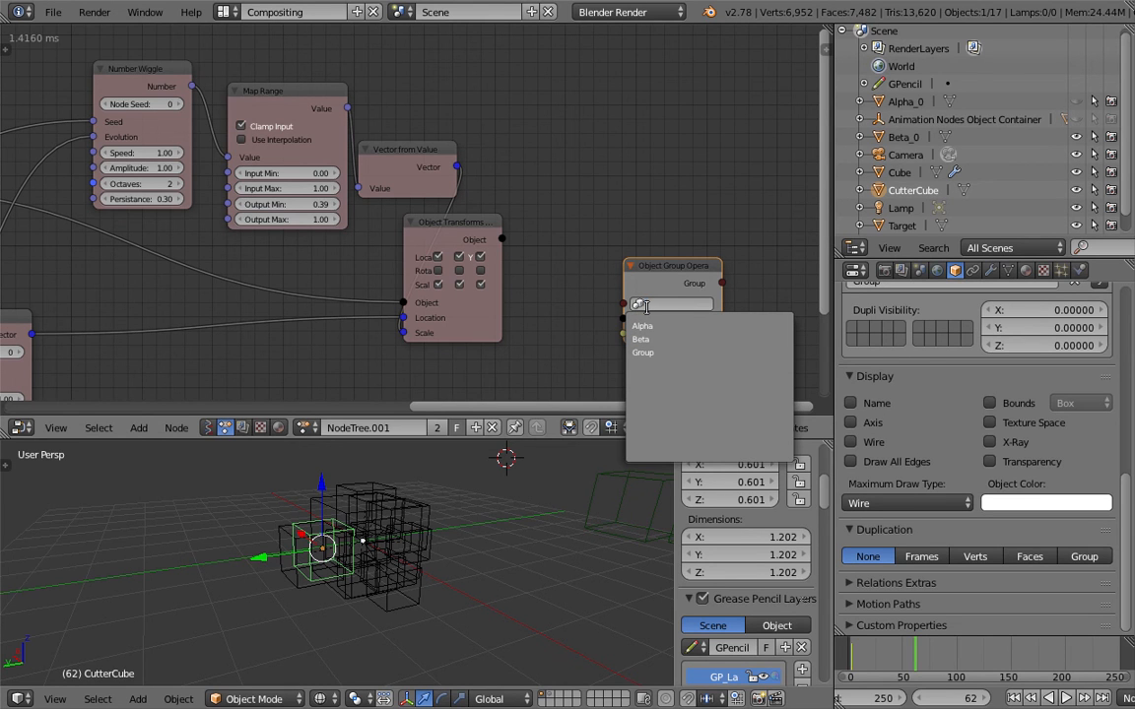
{"action": "left_click", "coordinate": [643, 339]}
Link the Object output of Object Transforms Output to the Object input of the Object Group Operations node.
{"action": "left_click", "coordinate": [658, 318]}
{"action": "scroll", "coordinate": [640, 258], "scroll_direction": "down", "scroll_amount": 1}
{"action": "left_click_drag", "start_coordinate": [488, 235], "coordinate": [579, 249]}
{"action": "middle_click_drag", "start_coordinate": [502, 327], "coordinate": [616, 289]}
{"action": "scroll", "coordinate": [615, 290], "scroll_direction": "down", "scroll_amount": 1}
Examine the cutter instances around the central cube in solid shading and select one to check its group.
{"action": "left_click", "coordinate": [486, 544]}
{"action": "key", "text": "z"}
{"action": "scroll", "coordinate": [465, 534], "scroll_direction": "up", "scroll_amount": 1}
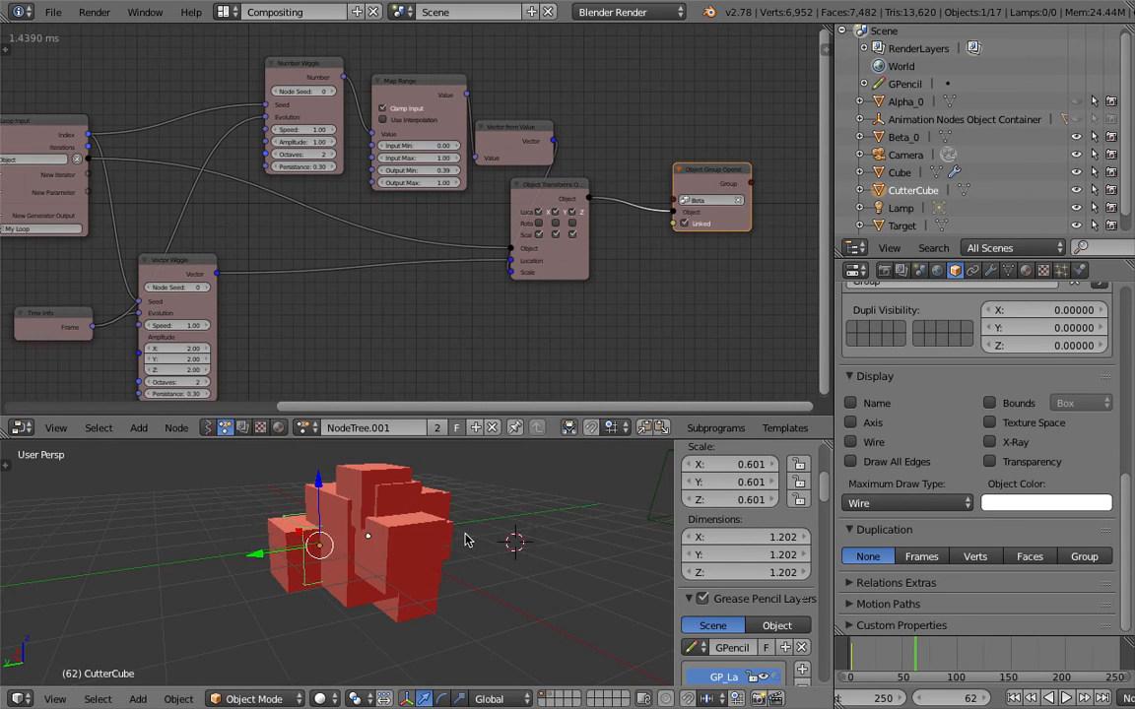
{"action": "middle_click_drag", "start_coordinate": [514, 551], "coordinate": [490, 547]}
{"action": "scroll", "coordinate": [388, 242], "scroll_direction": "down", "scroll_amount": 1}
{"action": "middle_click_drag", "start_coordinate": [385, 243], "coordinate": [514, 215]}
{"action": "middle_click_drag", "start_coordinate": [402, 551], "coordinate": [436, 549]}
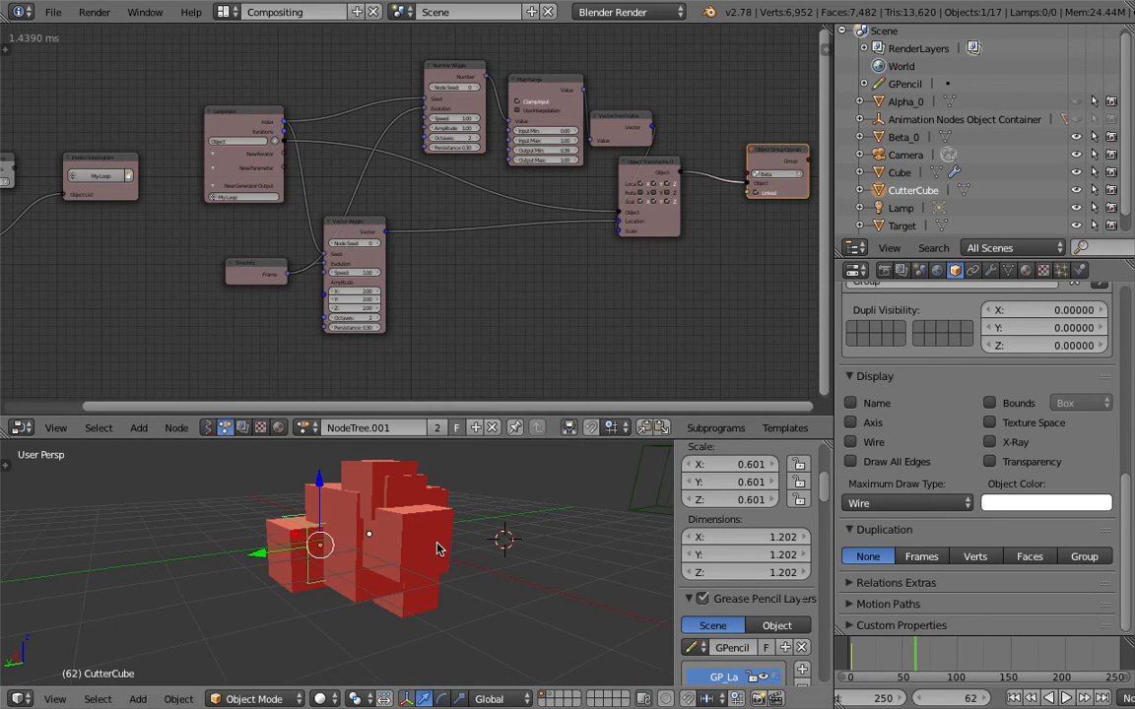
{"action": "right_click", "coordinate": [431, 533]}
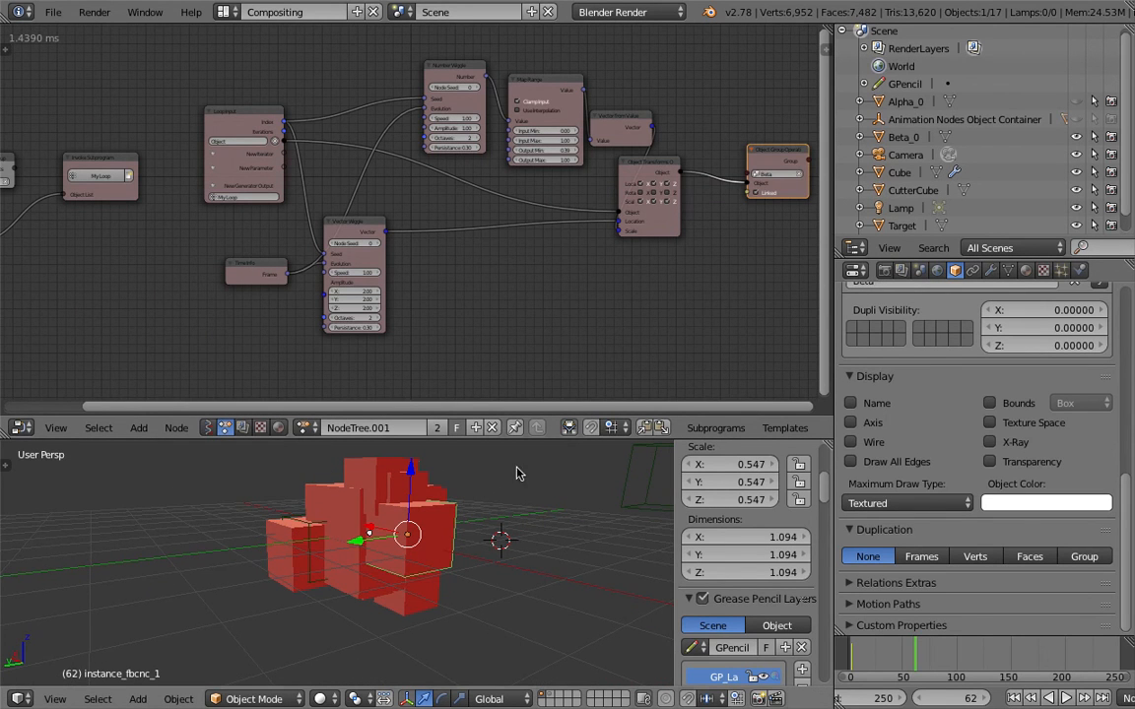
Enlarge the 3D viewport, select the central Cube, and save over the file.
{"action": "left_click_drag", "start_coordinate": [535, 439], "coordinate": [532, 281]}
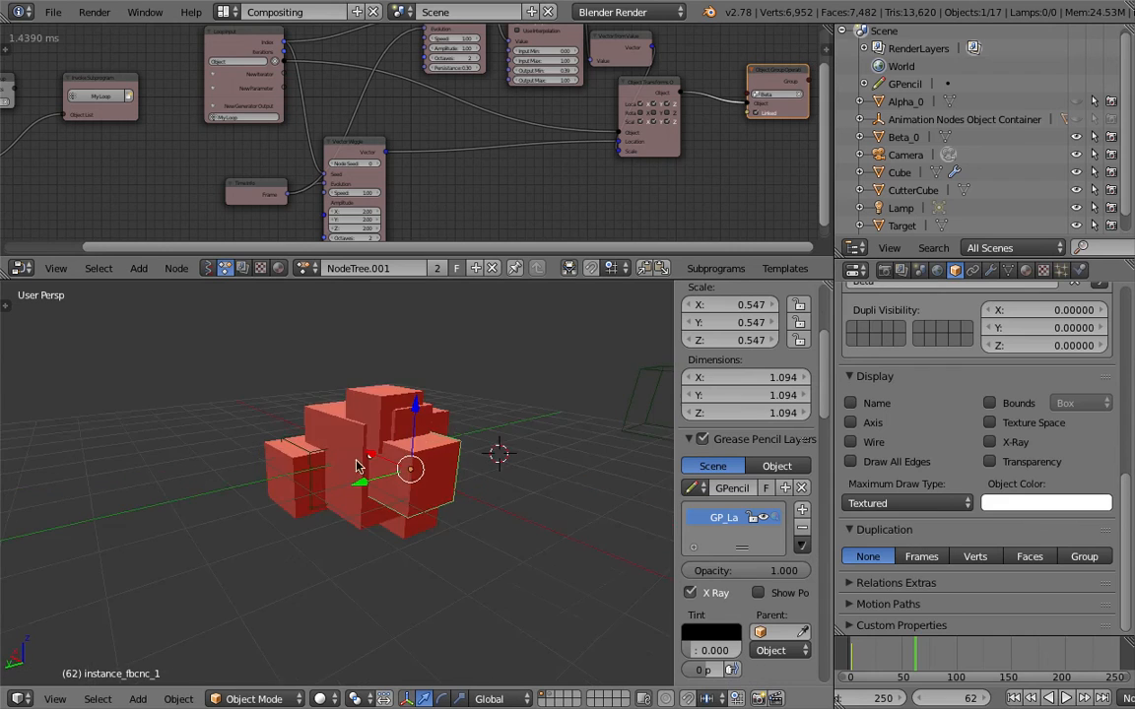
{"action": "right_click", "coordinate": [443, 443]}
{"action": "key", "text": "ctrl+s"}
{"action": "left_click", "coordinate": [443, 435]}
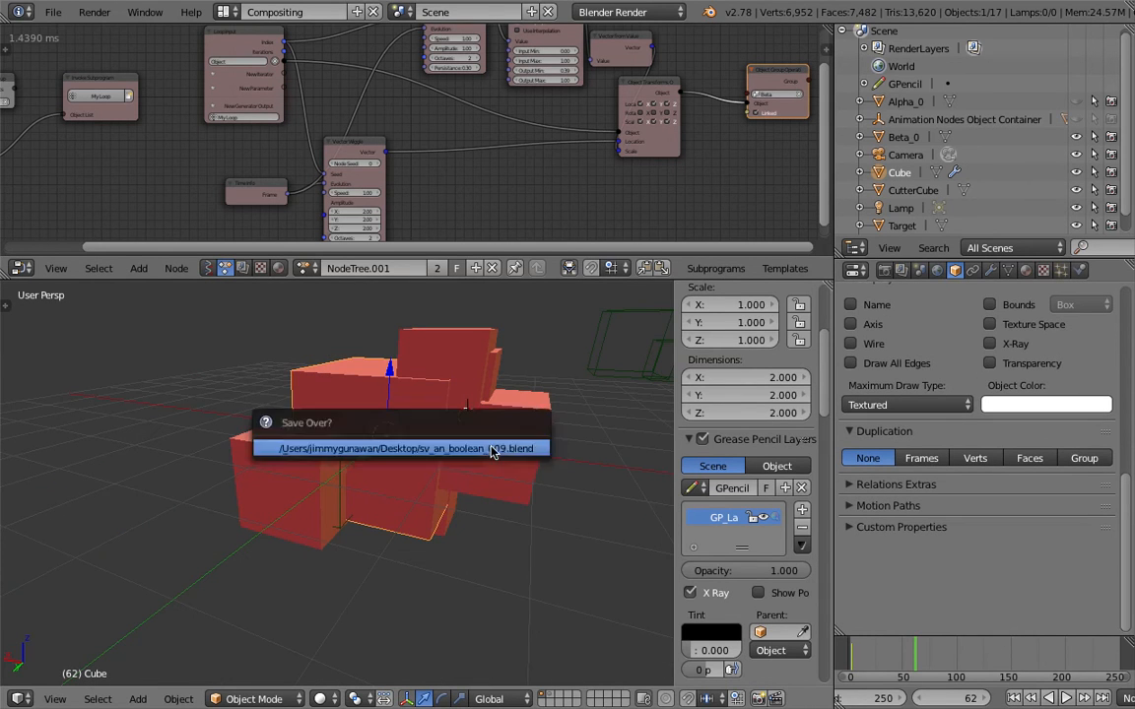
Move the central Cube to the camera's layer, away from the cutter cubes, and display that layer in wireframe.
{"action": "key", "text": "m"}
{"action": "key", "text": "2"}
{"action": "middle_click_drag", "start_coordinate": [537, 367], "coordinate": [472, 378]}
{"action": "key", "text": "2"}
{"action": "key", "text": "z"}
{"action": "scroll", "coordinate": [446, 422], "scroll_direction": "down", "scroll_amount": 3}
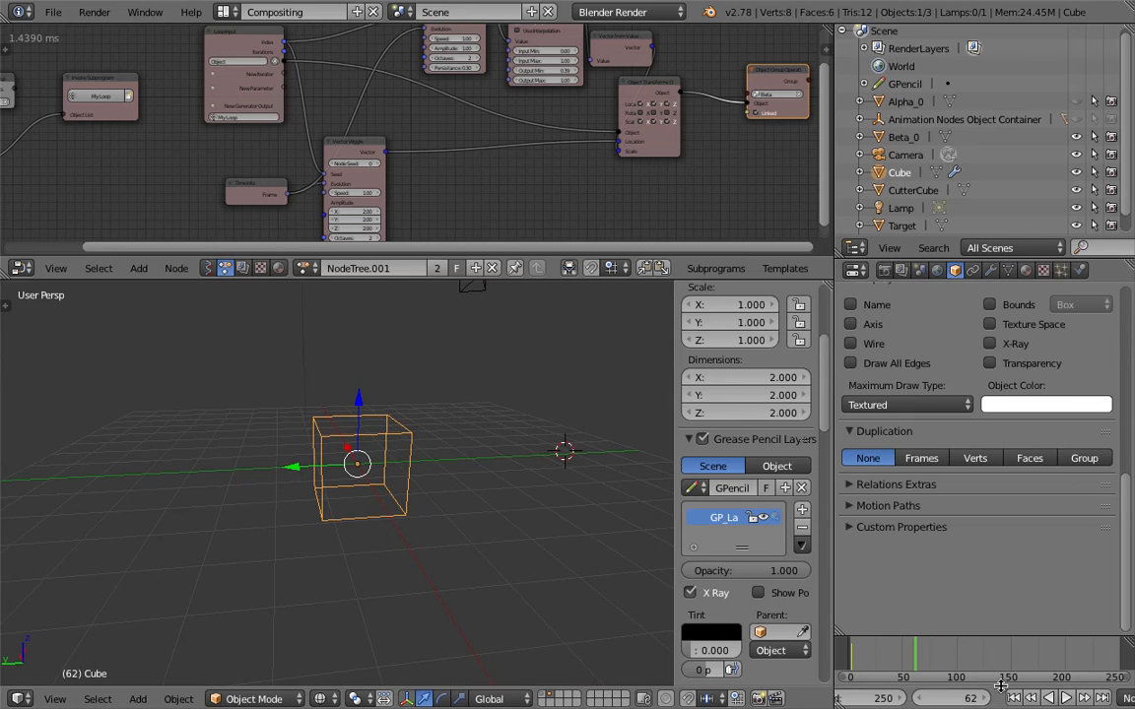
Play the animation from the first frame, check the Cube's layer and the cutter cubes' layer, and stop playback.
{"action": "left_click", "coordinate": [1015, 697]}
{"action": "left_click", "coordinate": [1064, 698]}
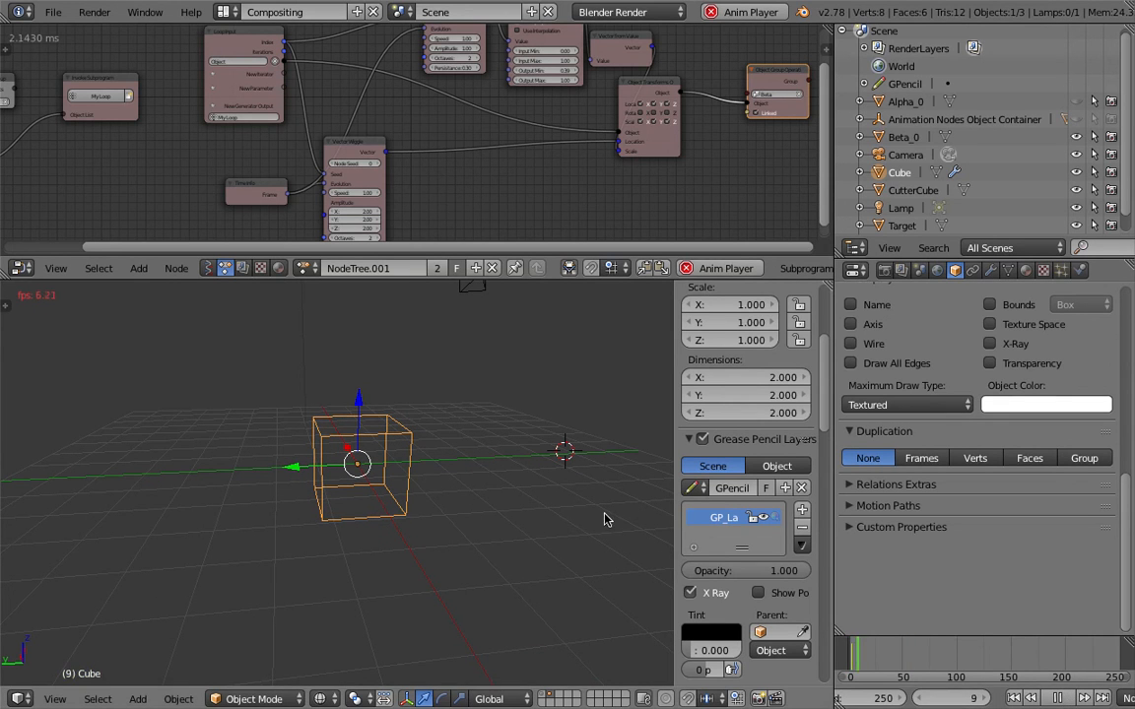
{"action": "left_click", "coordinate": [467, 451]}
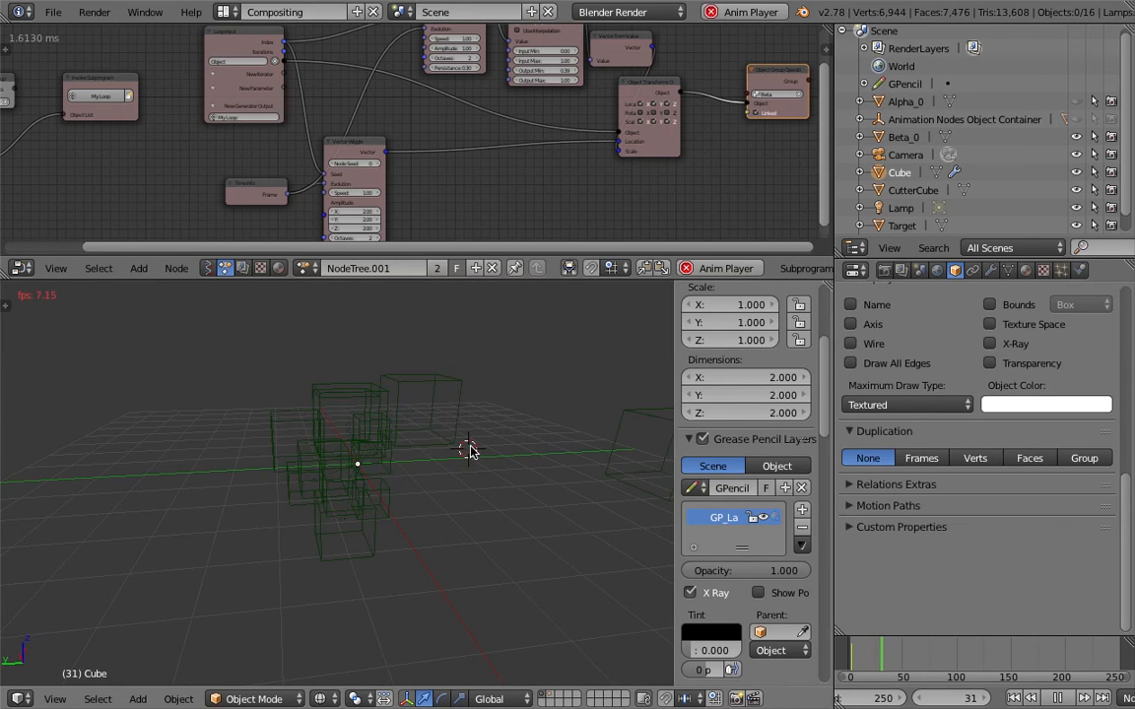
{"action": "left_click", "coordinate": [1057, 701]}
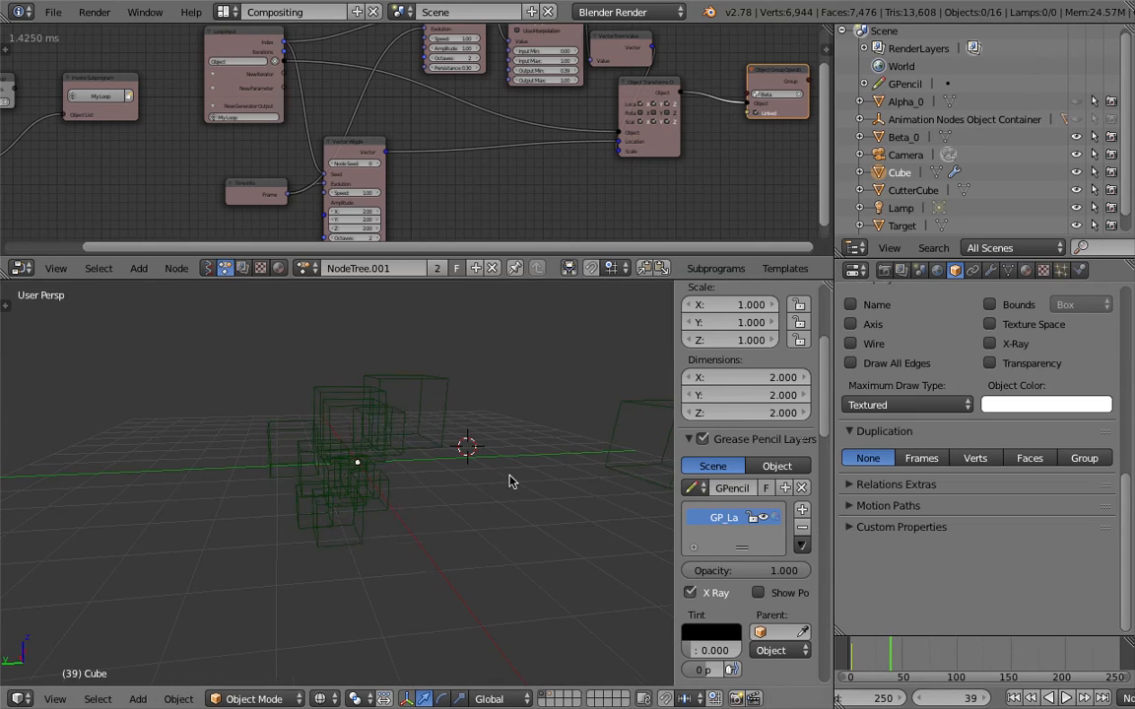
Move the Cube back to the cutter cubes' layer, display that layer, and save over the file.
{"action": "right_click", "coordinate": [402, 462]}
{"action": "key", "text": "m"}
{"action": "key", "text": "2"}
{"action": "key", "text": "2"}
{"action": "middle_click_drag", "start_coordinate": [357, 405], "coordinate": [435, 432]}
{"action": "key", "text": "ctrl+s"}
{"action": "left_click", "coordinate": [435, 431]}
Select the Beta_0 mesh and switch the node editor to the Sverchok tree NodeTree.
{"action": "scroll", "coordinate": [523, 446], "scroll_direction": "down", "scroll_amount": 3}
{"action": "right_click", "coordinate": [521, 448]}
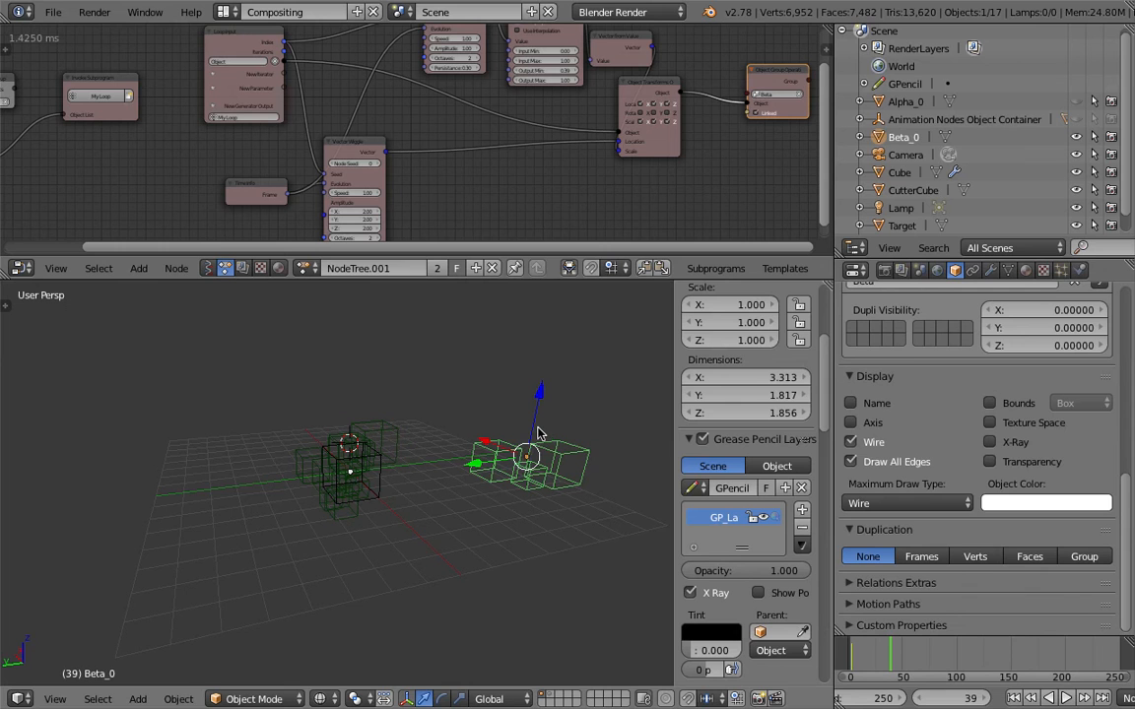
{"action": "middle_click_drag", "start_coordinate": [411, 207], "coordinate": [465, 217]}
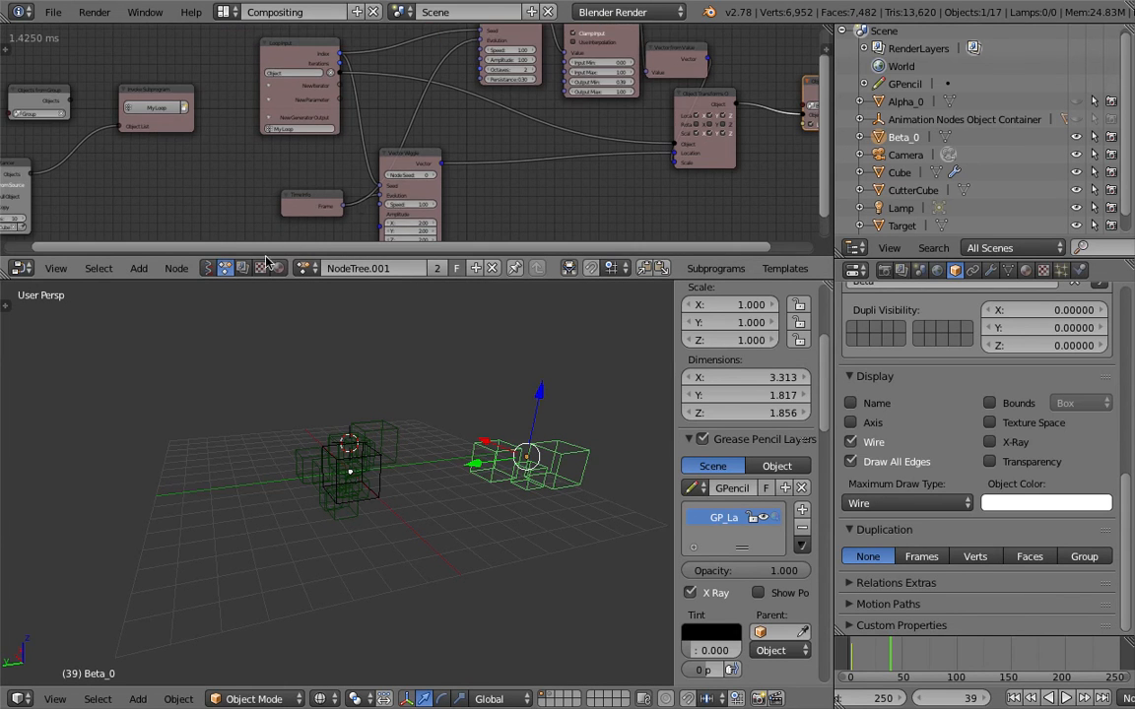
{"action": "left_click", "coordinate": [211, 268]}
{"action": "left_click", "coordinate": [312, 268]}
{"action": "key", "text": "Return"}
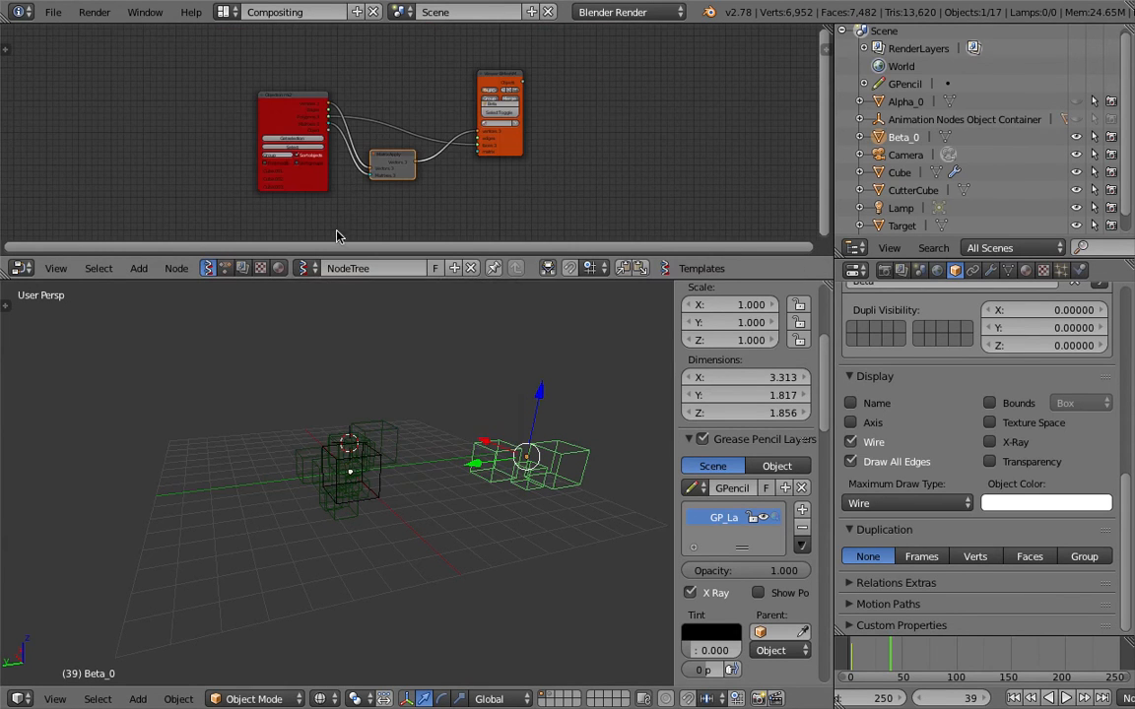
Set the Sverchok object input node's group to Beta and reload its objects after rewinding the timeline.
{"action": "scroll", "coordinate": [354, 177], "scroll_direction": "up", "scroll_amount": 4}
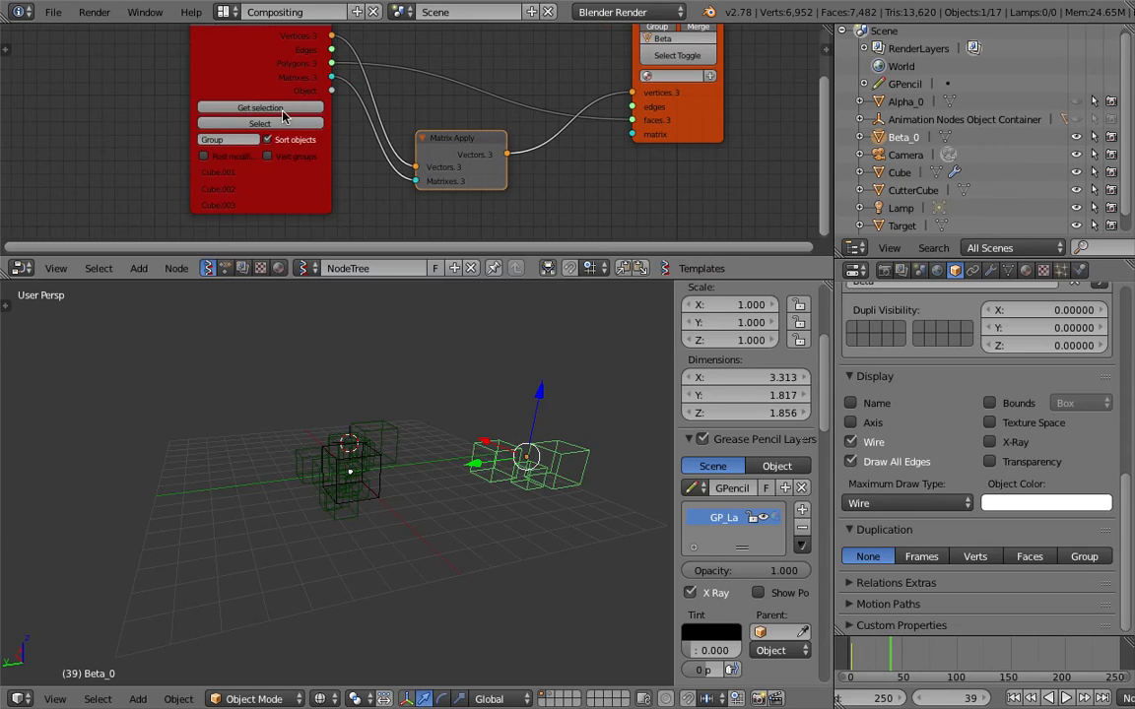
{"action": "left_click", "coordinate": [282, 108]}
{"action": "left_click", "coordinate": [238, 140]}
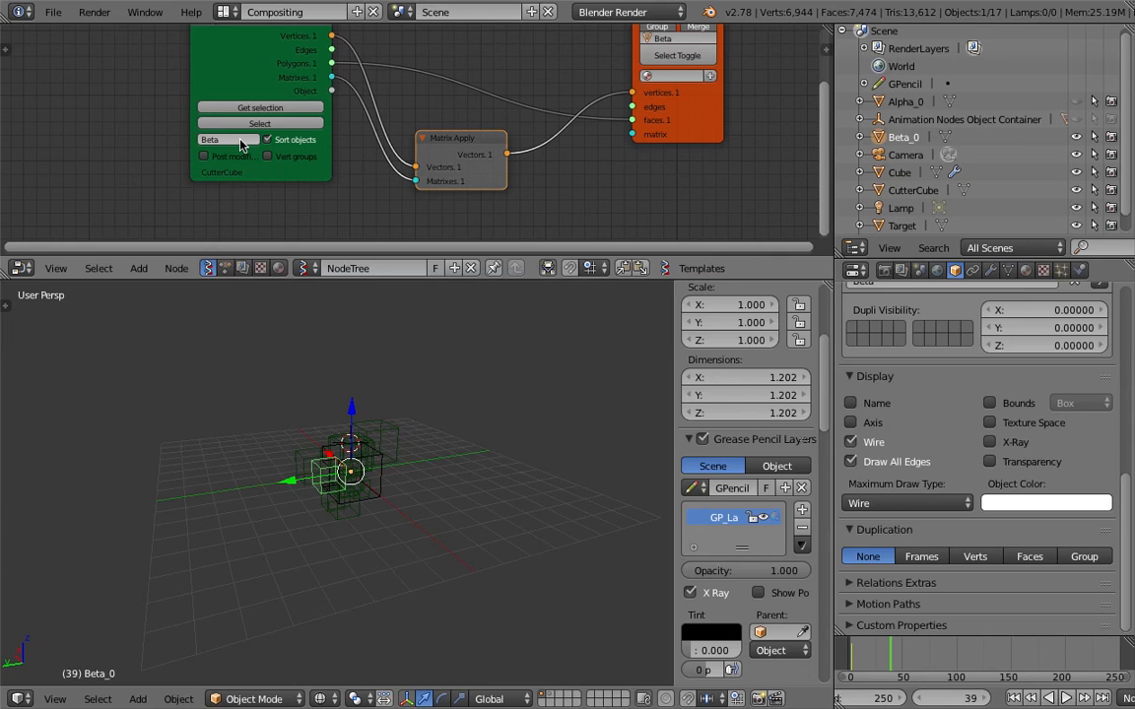
{"action": "key", "text": "Return"}
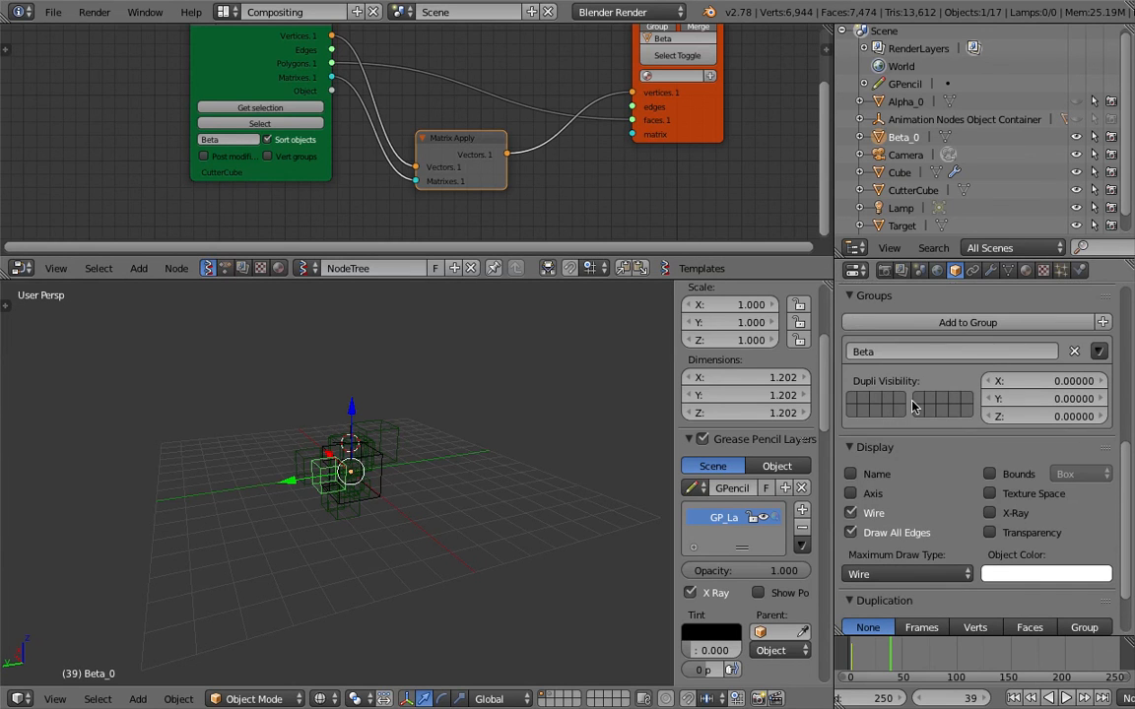
{"action": "scroll", "coordinate": [455, 402], "scroll_direction": "up", "scroll_amount": 2}
{"action": "key", "text": "z"}
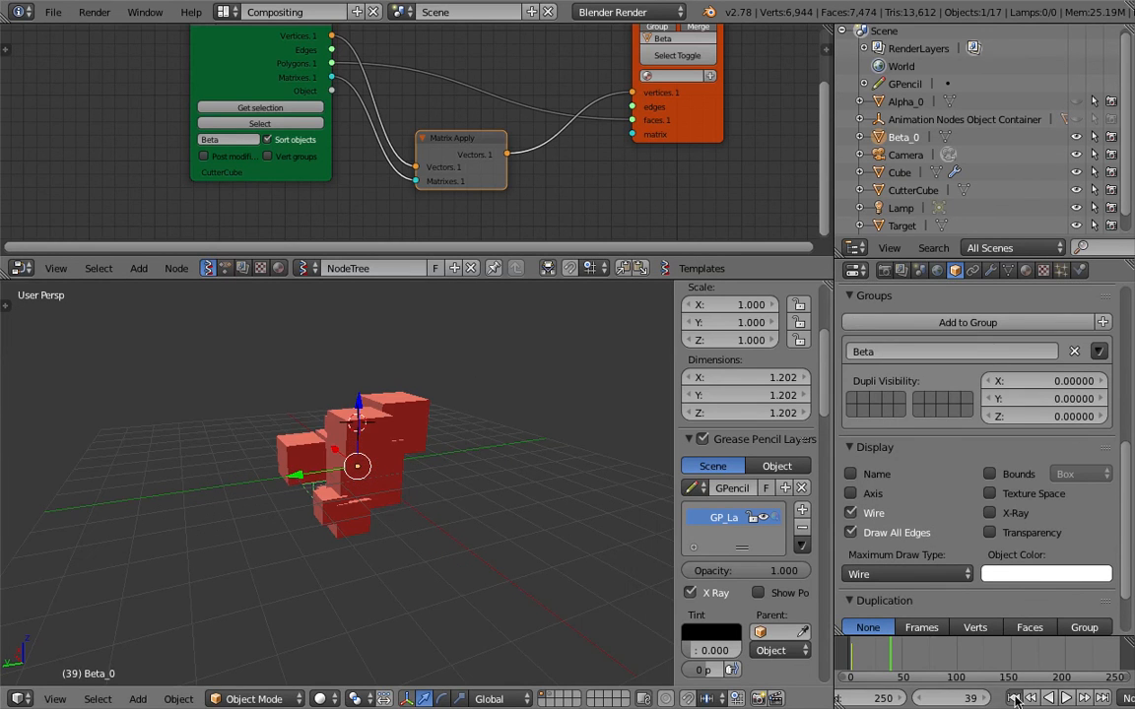
{"action": "left_click", "coordinate": [1012, 698]}
{"action": "left_click", "coordinate": [295, 108]}
Examine the rebuilt Beta_0 cutter mesh and the central cube in wireframe and solid shading.
{"action": "key", "text": "z"}
{"action": "key", "text": "z"}
{"action": "key", "text": "z"}
{"action": "scroll", "coordinate": [434, 388], "scroll_direction": "up", "scroll_amount": 2}
{"action": "mouse_move", "coordinate": [440, 387]}
{"action": "middle_mouse_down", "text": "shift"}
{"action": "mouse_move", "coordinate": [442, 413]}
{"action": "mouse_move", "coordinate": [482, 448]}
{"action": "middle_mouse_up", "text": "shift"}
{"action": "key", "text": "z"}
{"action": "scroll", "coordinate": [493, 450], "scroll_direction": "down", "scroll_amount": 6}
{"action": "scroll", "coordinate": [931, 148], "scroll_direction": "down", "scroll_amount": 1}
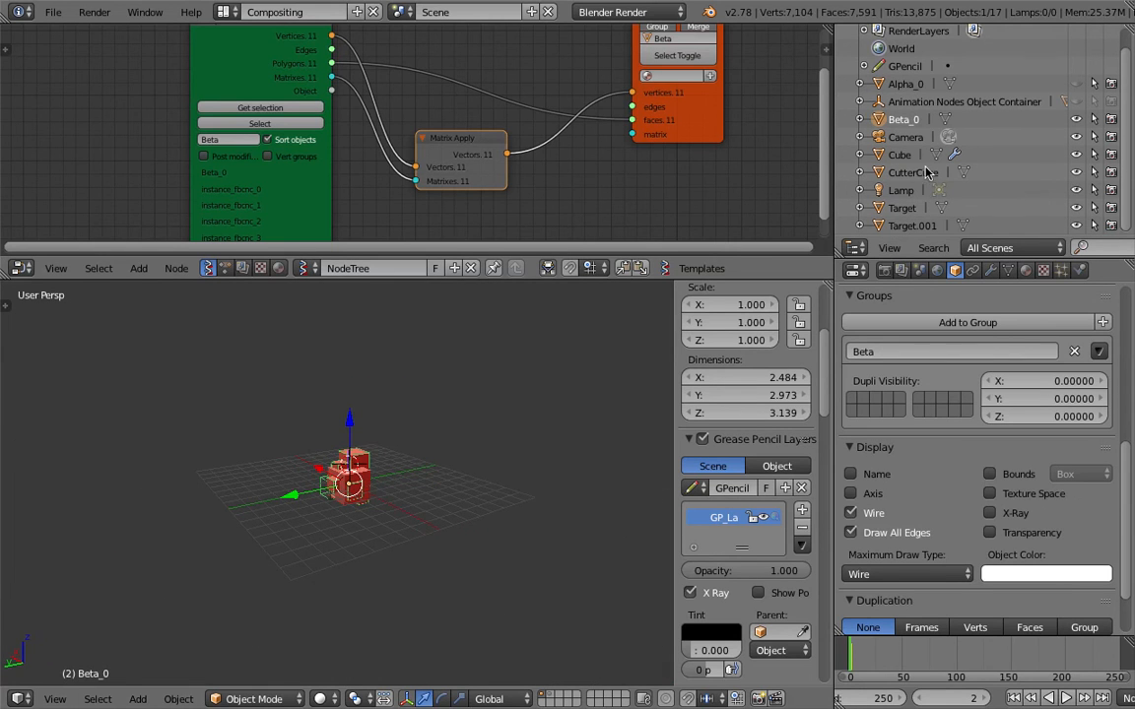
Select CutterCube in the outliner and exclude it from rendering.
{"action": "left_click", "coordinate": [924, 172]}
{"action": "left_click", "coordinate": [1112, 173]}
{"action": "middle_click_drag", "start_coordinate": [597, 401], "coordinate": [591, 422]}
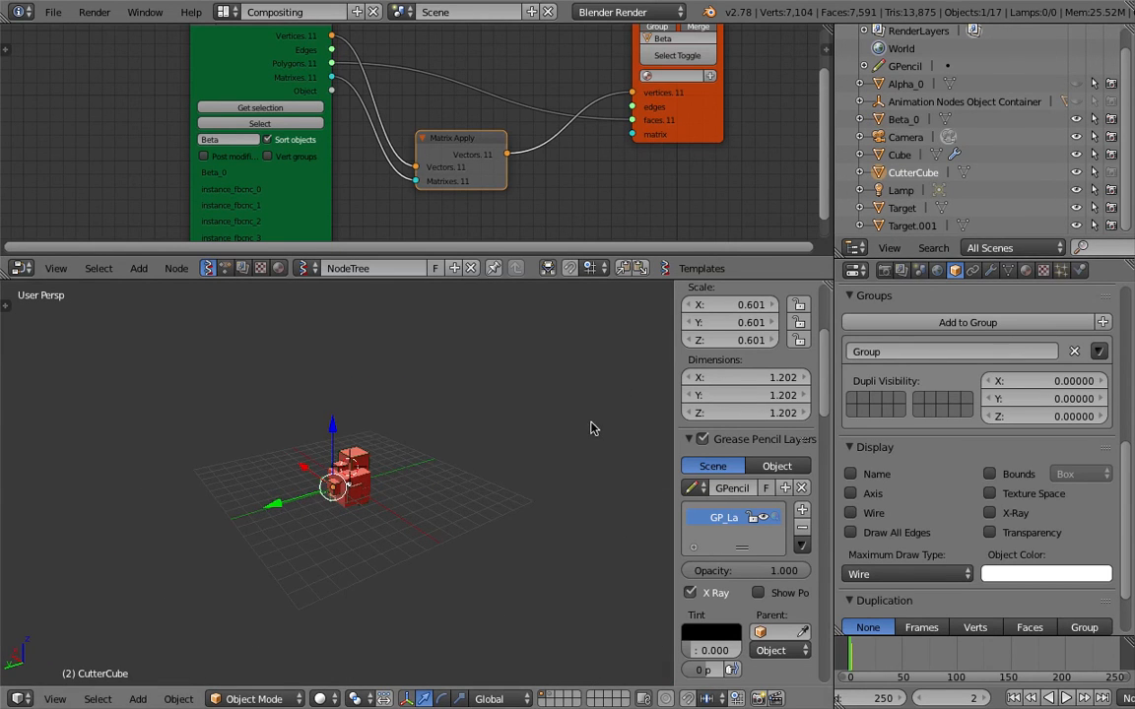
Switch the node editor back to Animation Nodes and rearrange the Object Instancer and Objects from Group nodes.
{"action": "left_click", "coordinate": [224, 268]}
{"action": "scroll", "coordinate": [253, 122], "scroll_direction": "up", "scroll_amount": 3}
{"action": "left_click_drag", "start_coordinate": [157, 130], "coordinate": [204, 108]}
{"action": "middle_click_drag", "start_coordinate": [204, 109], "coordinate": [205, 135]}
{"action": "left_click_drag", "start_coordinate": [190, 54], "coordinate": [104, 62]}
{"action": "middle_click_drag", "start_coordinate": [209, 139], "coordinate": [190, 116]}
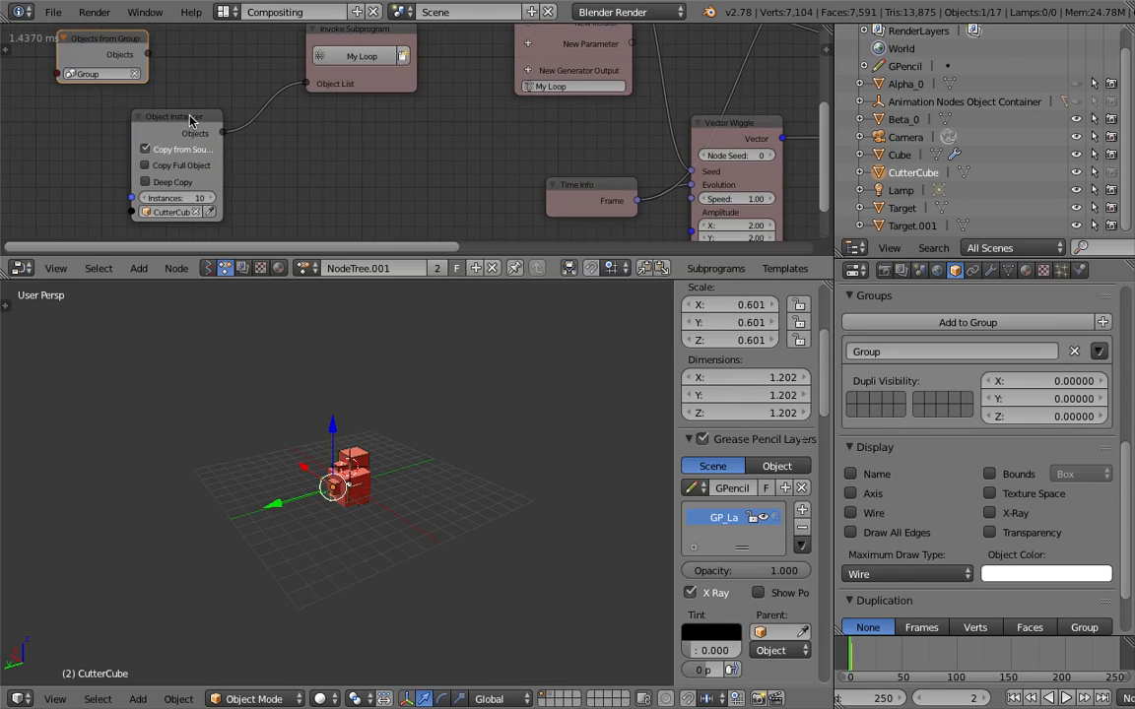
Reset the source data in the Object Instancer's advanced node settings, and save over the file.
{"action": "left_click", "coordinate": [193, 125]}
{"action": "key", "text": "u"}
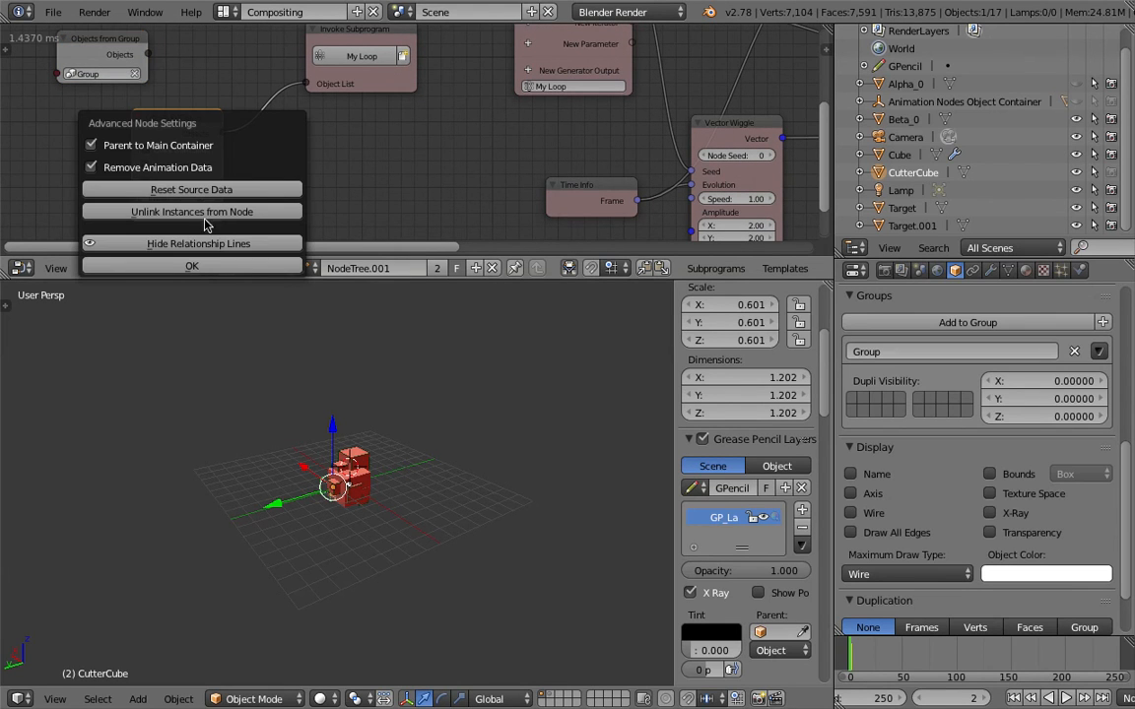
{"action": "left_click", "coordinate": [177, 187]}
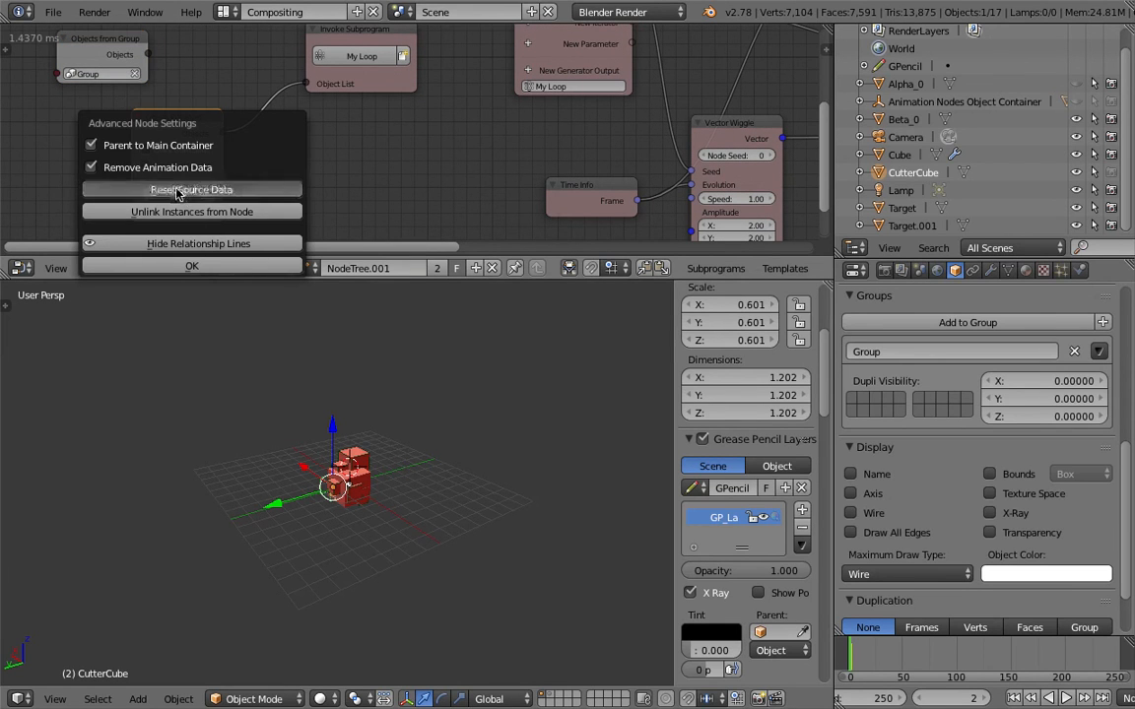
{"action": "key", "text": "ctrl+s"}
{"action": "left_click", "coordinate": [407, 389]}
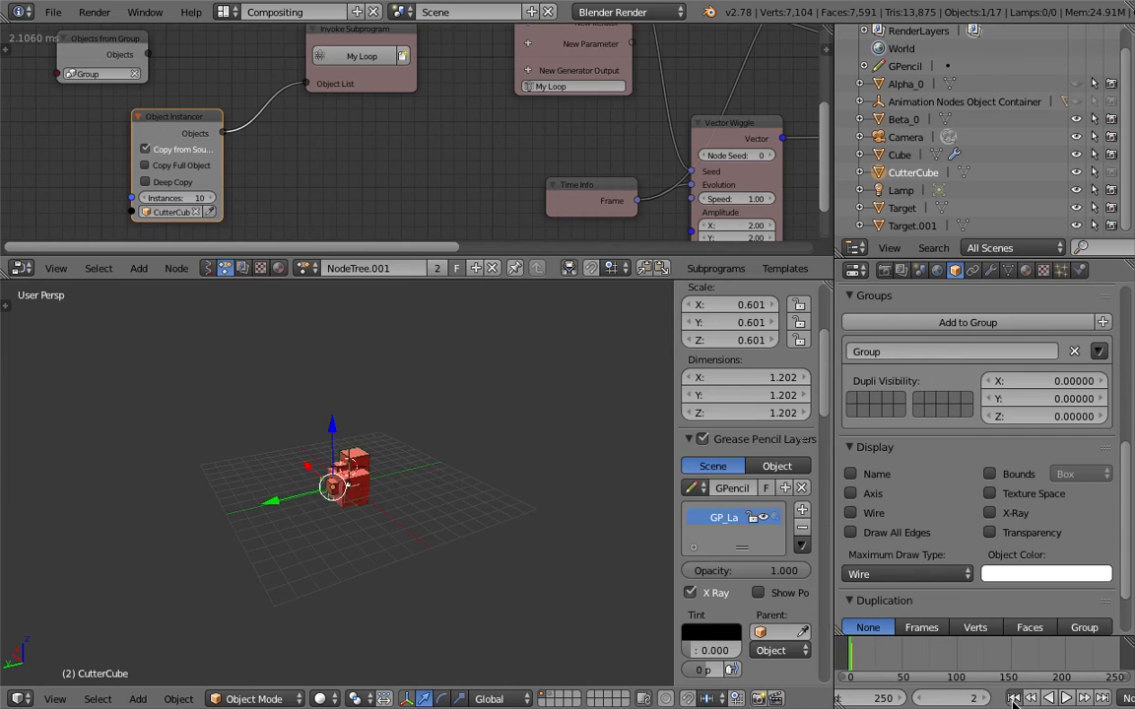
Display the cube and its cutters in wireframe up close, and save over the file.
{"action": "scroll", "coordinate": [409, 468], "scroll_direction": "up", "scroll_amount": 5}
{"action": "key", "text": "z"}
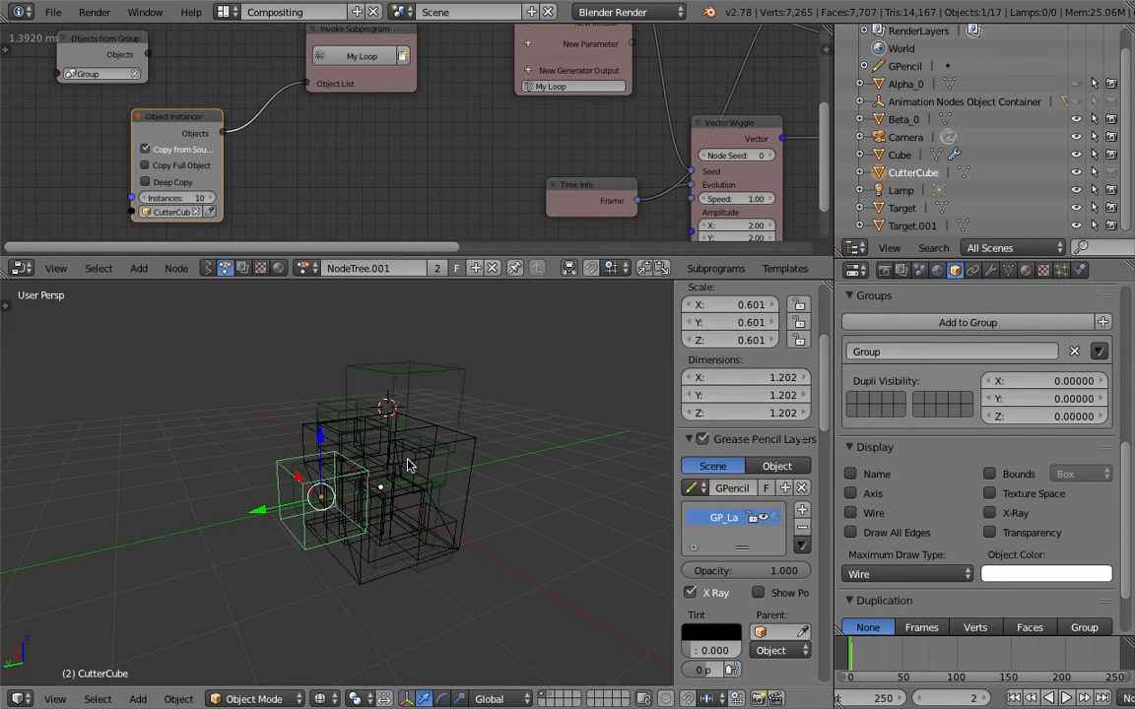
{"action": "middle_click_drag", "start_coordinate": [418, 469], "coordinate": [483, 422]}
{"action": "key", "text": "ctrl+s"}
{"action": "left_click", "coordinate": [390, 447]}
Move the central Cube to the camera's layer, show only that layer in solid shading, and save over the file.
{"action": "right_click", "coordinate": [451, 450]}
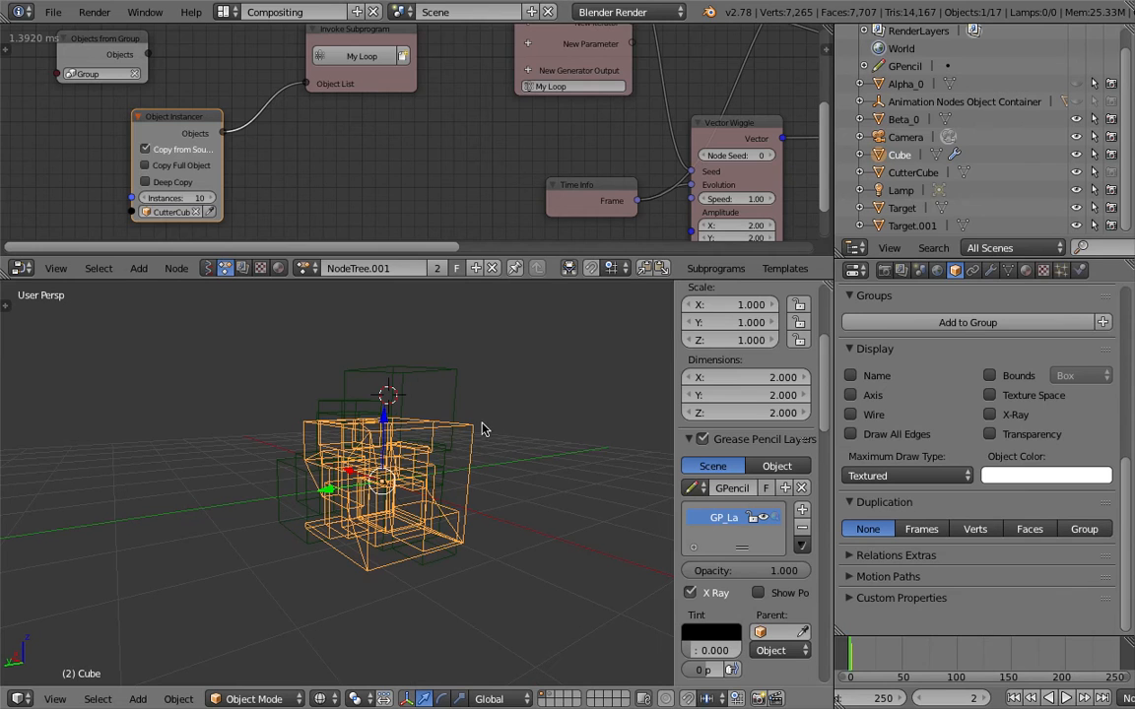
{"action": "key", "text": "m"}
{"action": "key", "text": "1"}
{"action": "left_click", "coordinate": [508, 374]}
{"action": "key", "text": "1"}
{"action": "mouse_move", "coordinate": [511, 387]}
{"action": "middle_mouse_down"}
{"action": "mouse_move", "coordinate": [499, 391]}
{"action": "mouse_move", "coordinate": [534, 431]}
{"action": "middle_mouse_up"}
{"action": "key", "text": "z"}
{"action": "key", "text": "ctrl+s"}
{"action": "left_click", "coordinate": [533, 441]}
Play the animation to check the Boolean cuts on the Cube, stop it, and view the cutter cubes' layer.
{"action": "left_click", "coordinate": [1065, 698]}
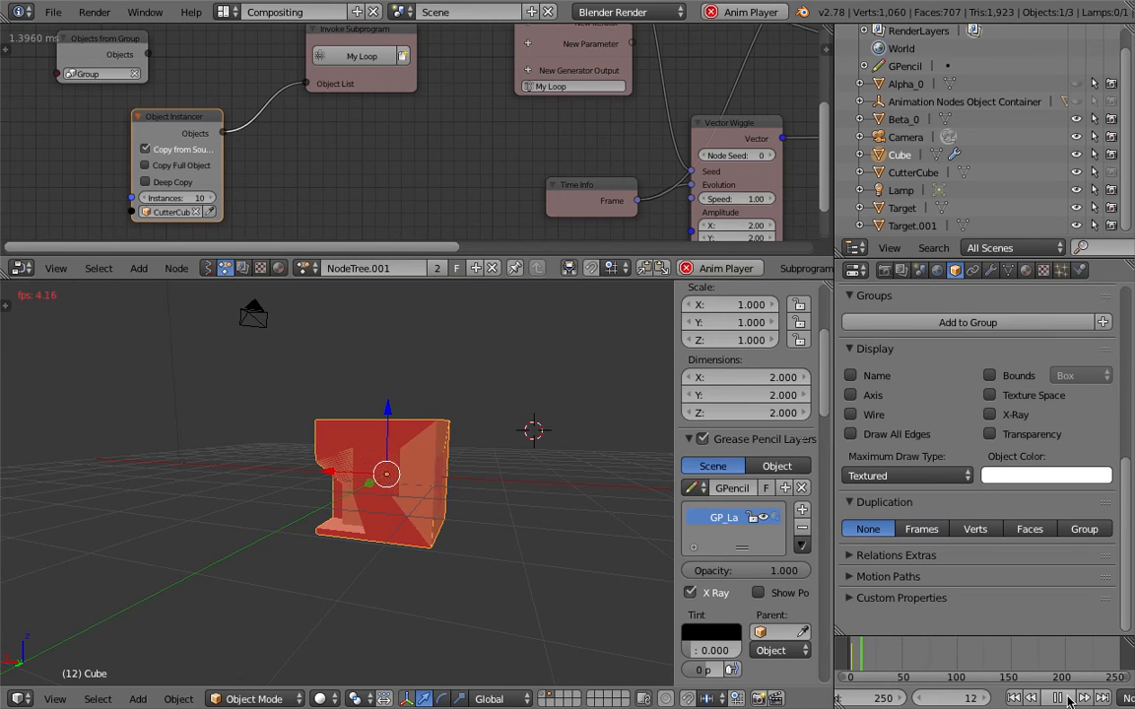
{"action": "left_click", "coordinate": [1066, 697]}
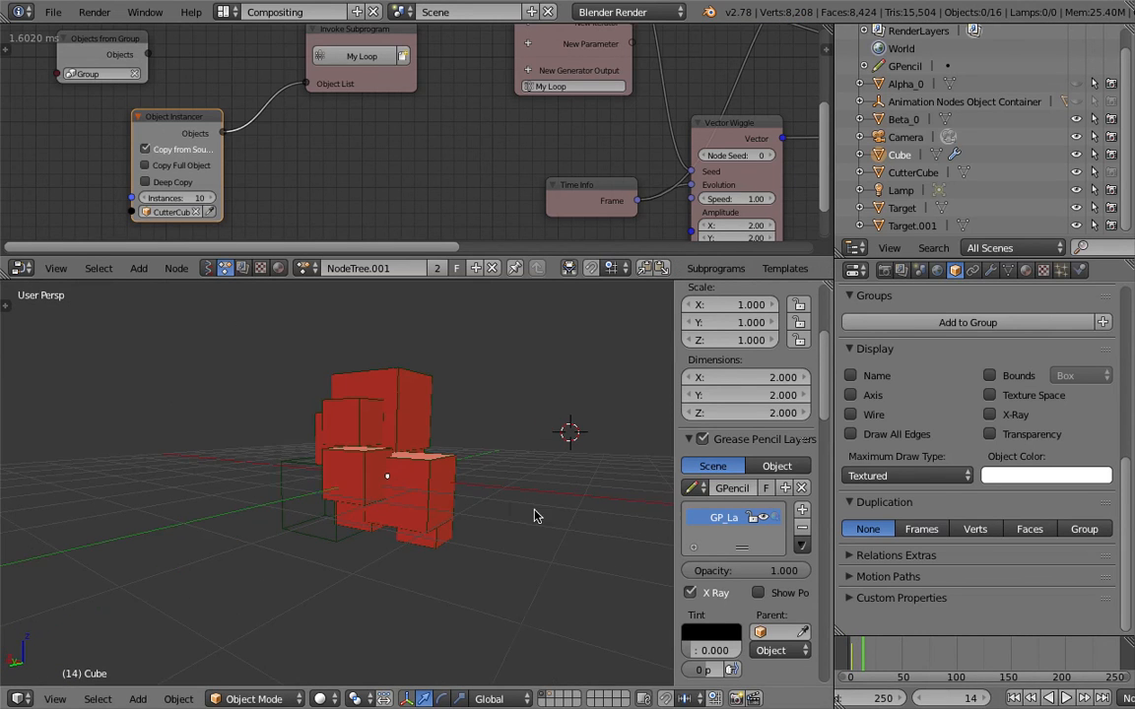
{"action": "middle_click_drag", "start_coordinate": [589, 547], "coordinate": [648, 567]}
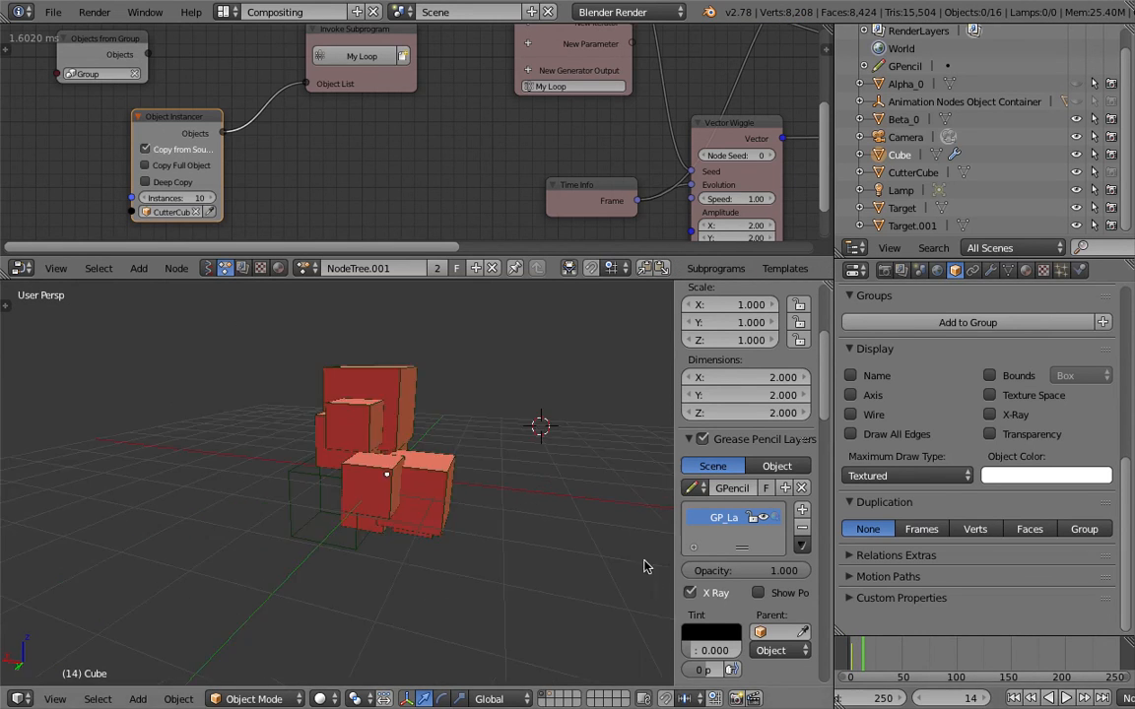
Play and stop the animation with Beta_0 selected, and save over the file.
{"action": "left_click", "coordinate": [904, 119]}
{"action": "left_click", "coordinate": [1063, 698]}
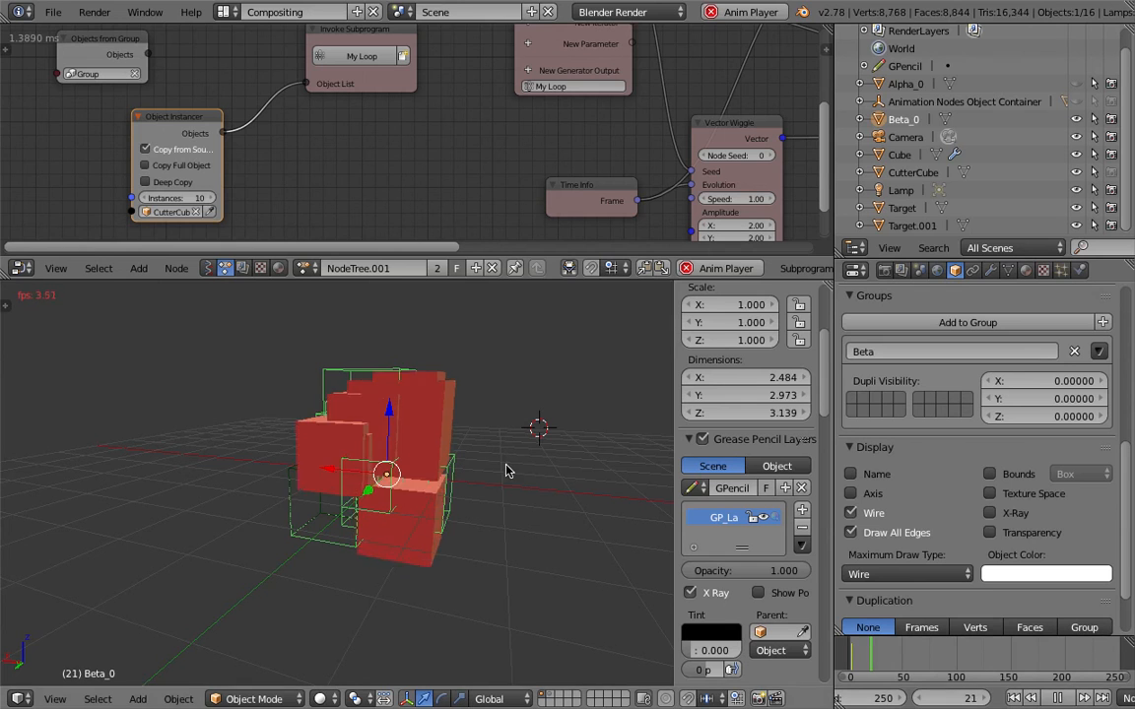
{"action": "left_click", "coordinate": [1057, 697]}
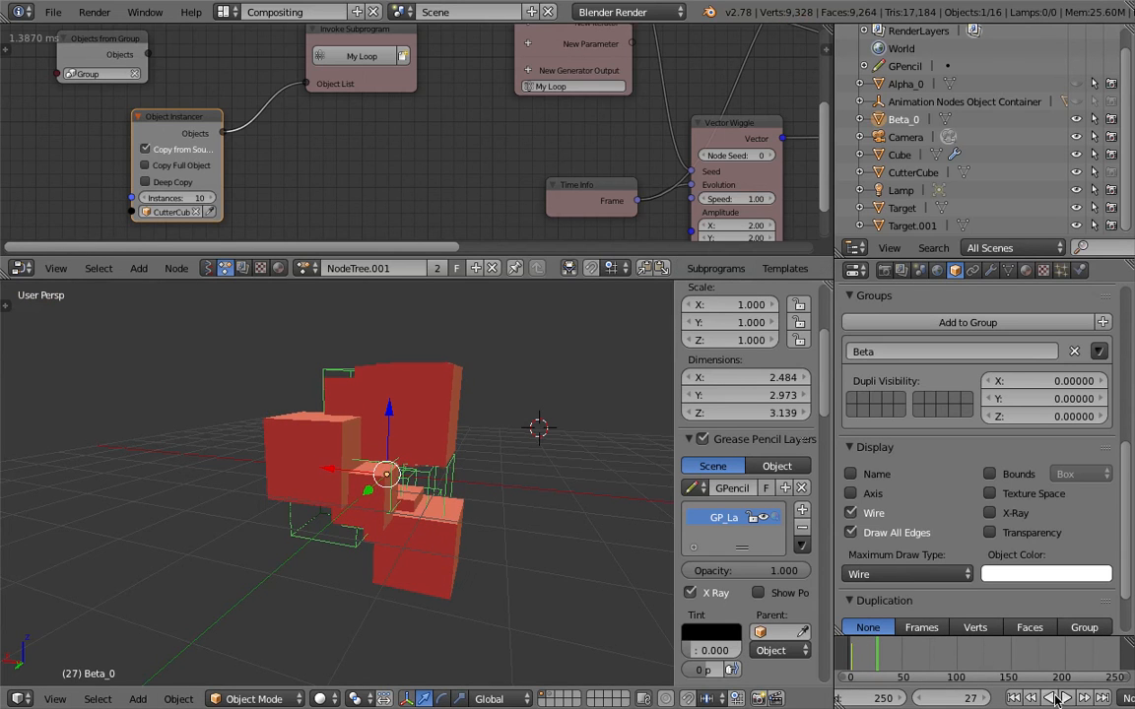
{"action": "middle_click_drag", "start_coordinate": [469, 434], "coordinate": [463, 458]}
{"action": "key", "text": "ctrl+s"}
{"action": "left_click", "coordinate": [463, 458]}
Show the Sverchok NodeTree and reload the Beta group's objects in the Objects In node.
{"action": "middle_click_drag", "start_coordinate": [314, 180], "coordinate": [327, 189]}
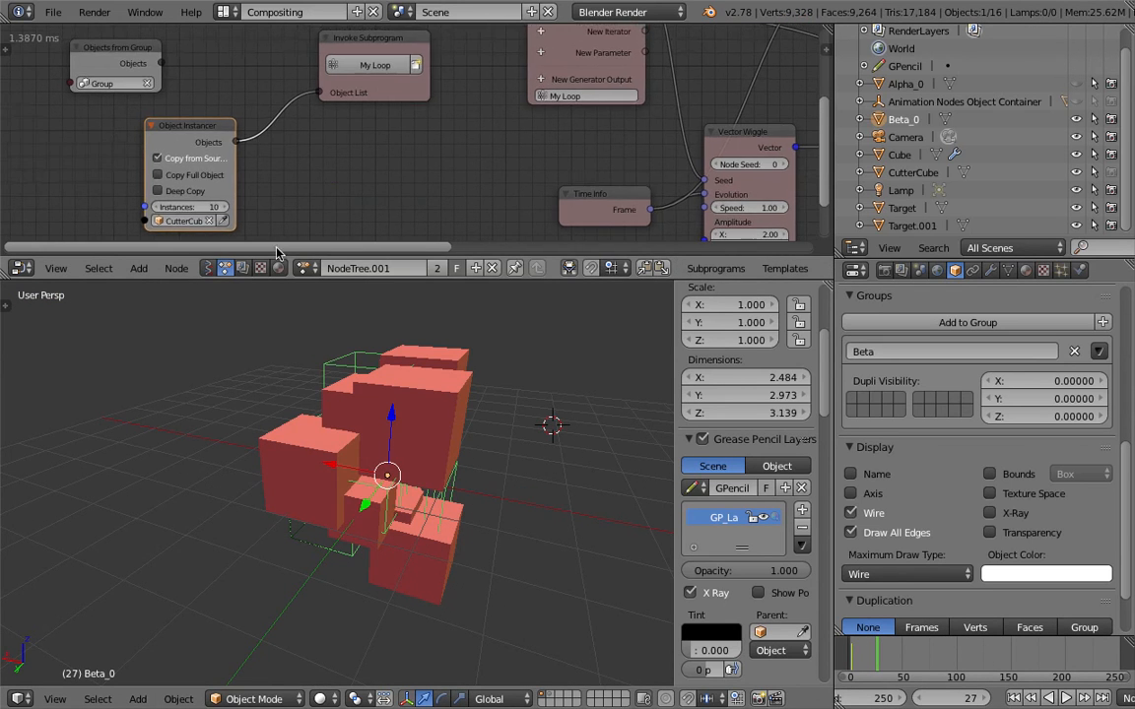
{"action": "left_click", "coordinate": [209, 268]}
{"action": "left_click", "coordinate": [312, 270]}
{"action": "left_click", "coordinate": [317, 299]}
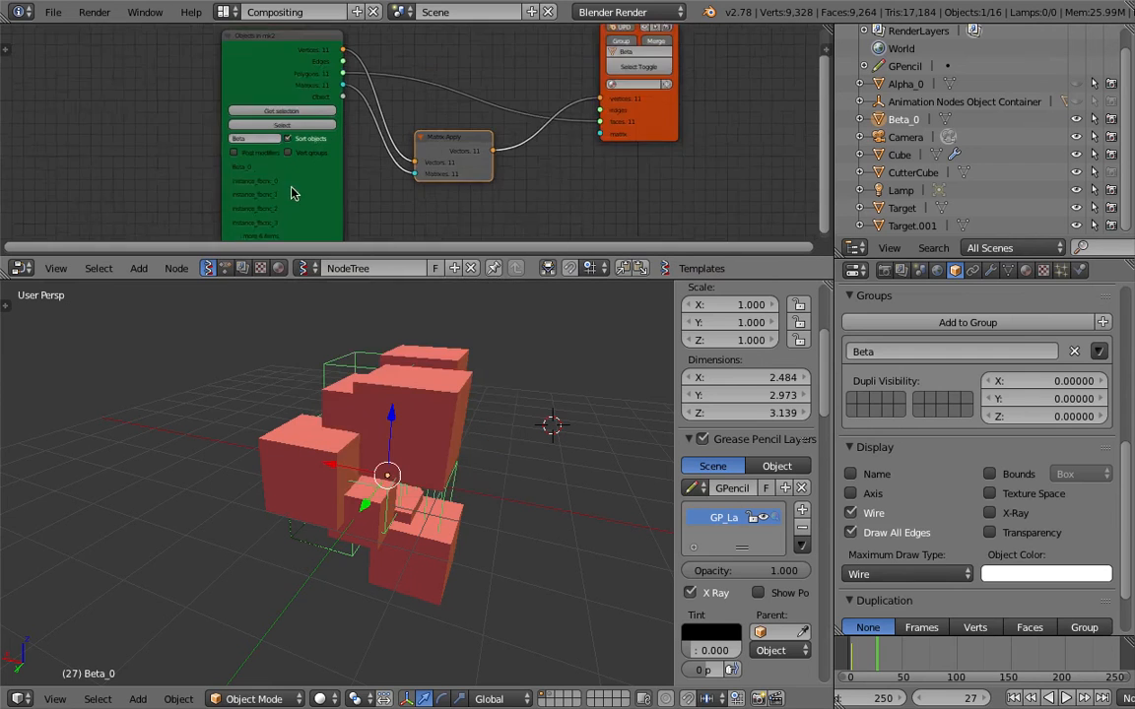
{"action": "left_click", "coordinate": [284, 104]}
{"action": "middle_click_drag", "start_coordinate": [475, 444], "coordinate": [486, 414]}
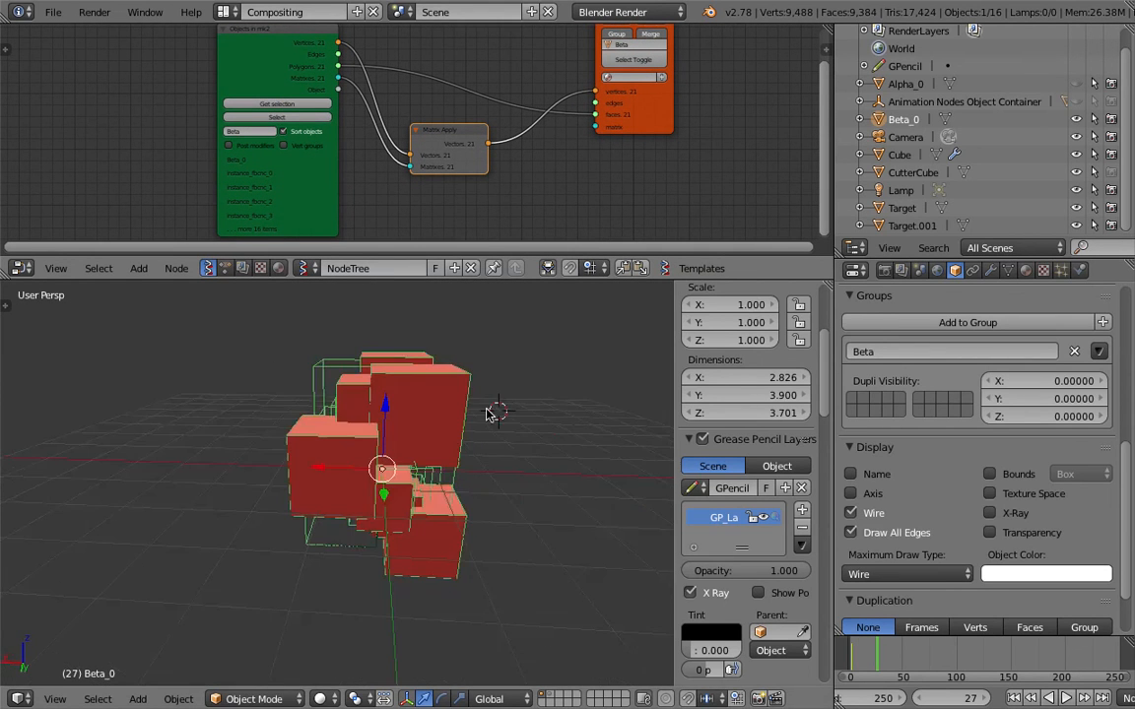
Examine the individual cutter instances and the combined Beta_0 mesh in wireframe by selecting them in turn.
{"action": "right_click", "coordinate": [458, 380]}
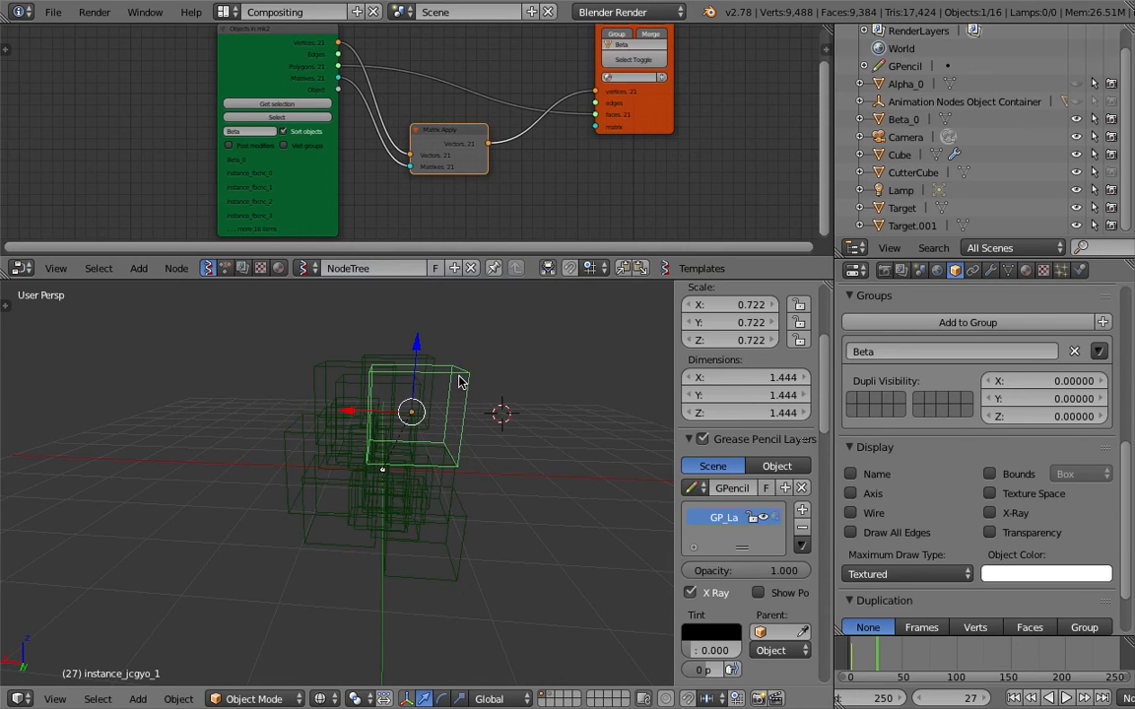
{"action": "right_click", "coordinate": [450, 373]}
{"action": "right_click", "coordinate": [443, 368]}
{"action": "middle_click_drag", "start_coordinate": [467, 380], "coordinate": [446, 384]}
{"action": "right_click", "coordinate": [438, 364]}
{"action": "right_click", "coordinate": [440, 361]}
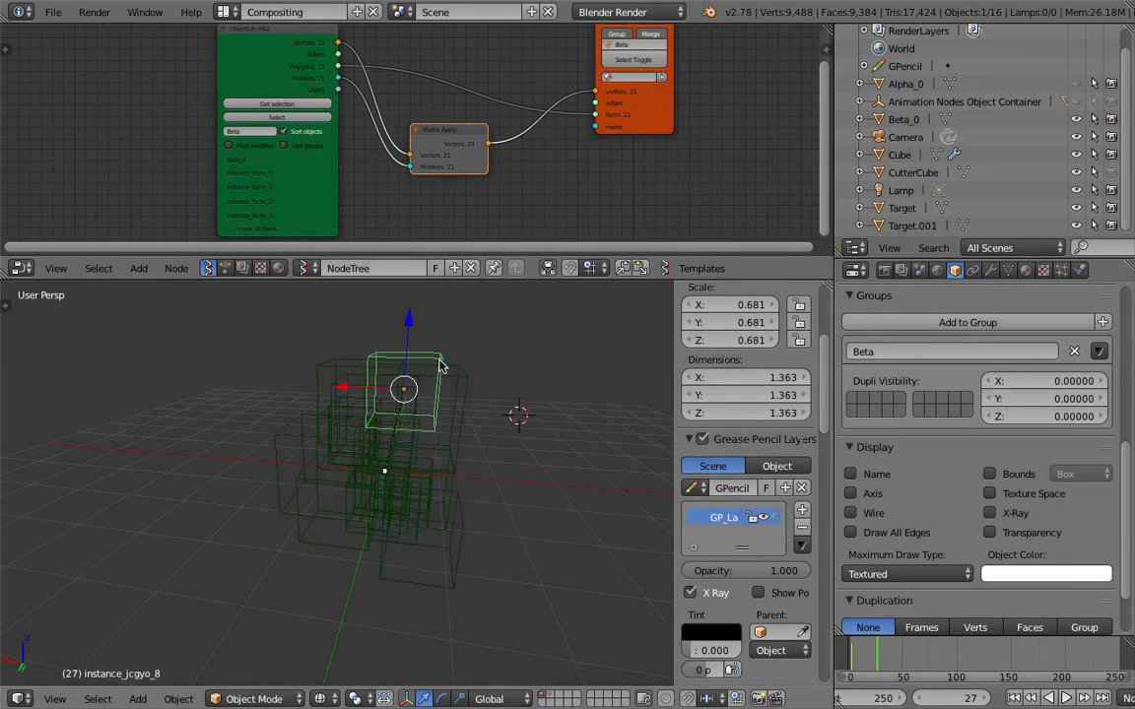
{"action": "right_click", "coordinate": [362, 369]}
{"action": "middle_click_drag", "start_coordinate": [362, 368], "coordinate": [392, 390]}
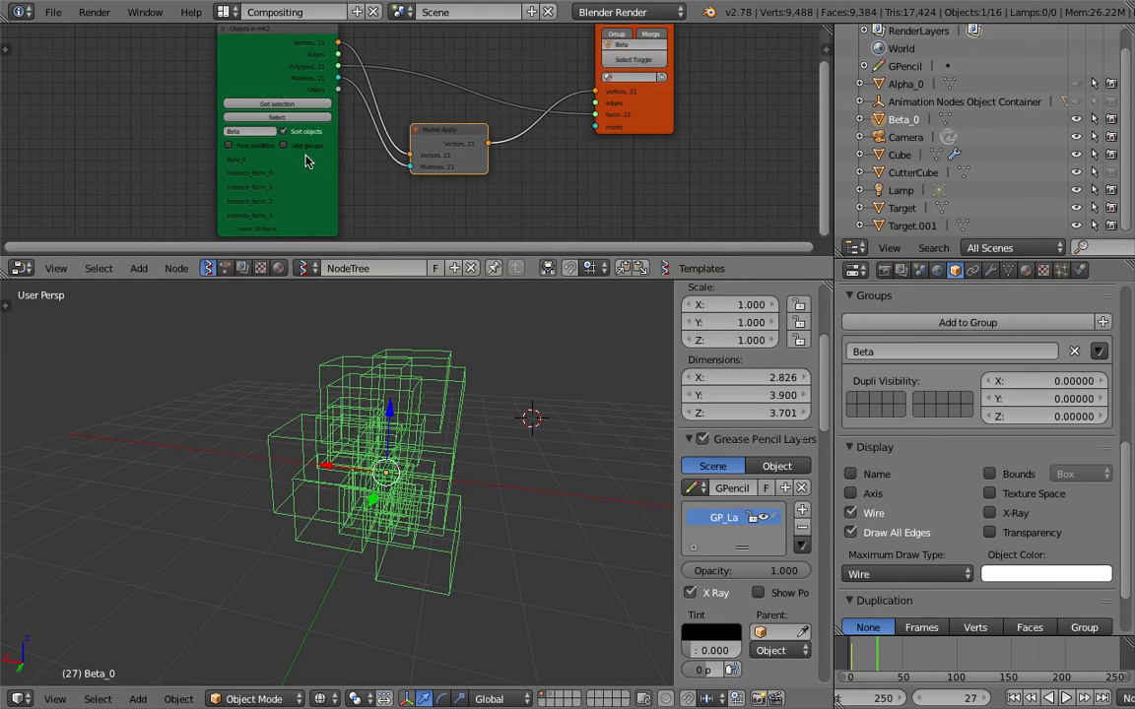
Enlarge the node editor, show its properties region, and enable Post modifiers on the Objects In node.
{"action": "middle_click_drag", "start_coordinate": [306, 160], "coordinate": [304, 187]}
{"action": "left_click_drag", "start_coordinate": [265, 62], "coordinate": [215, 43]}
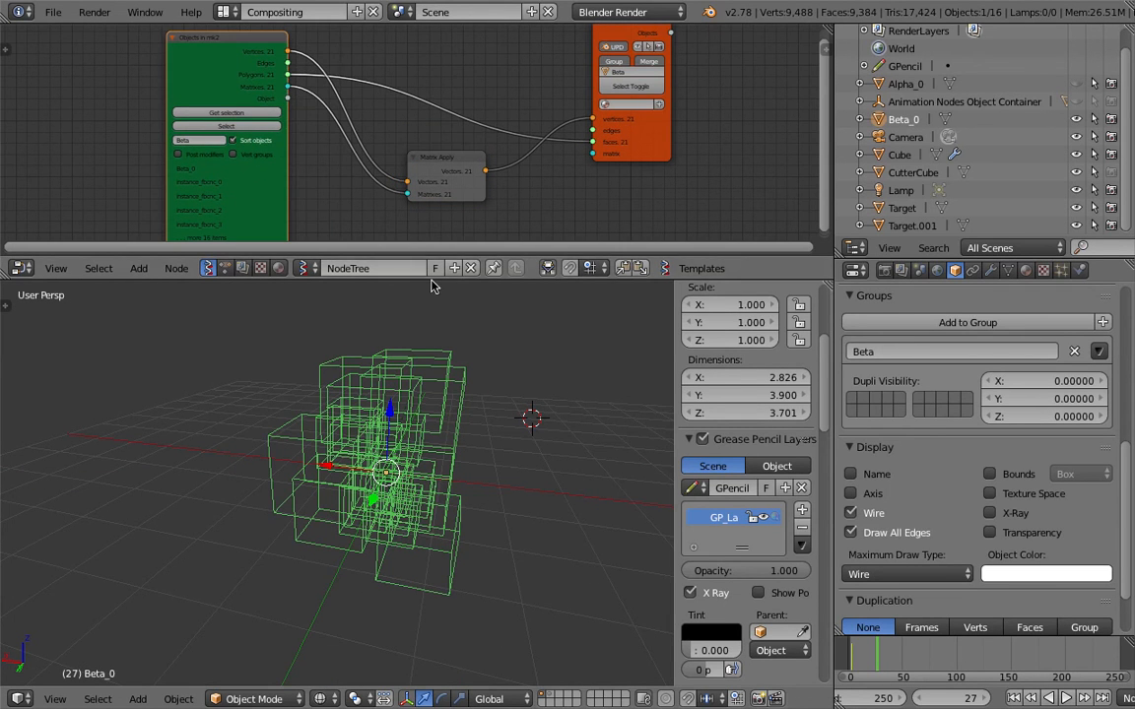
{"action": "left_click_drag", "start_coordinate": [389, 252], "coordinate": [439, 328]}
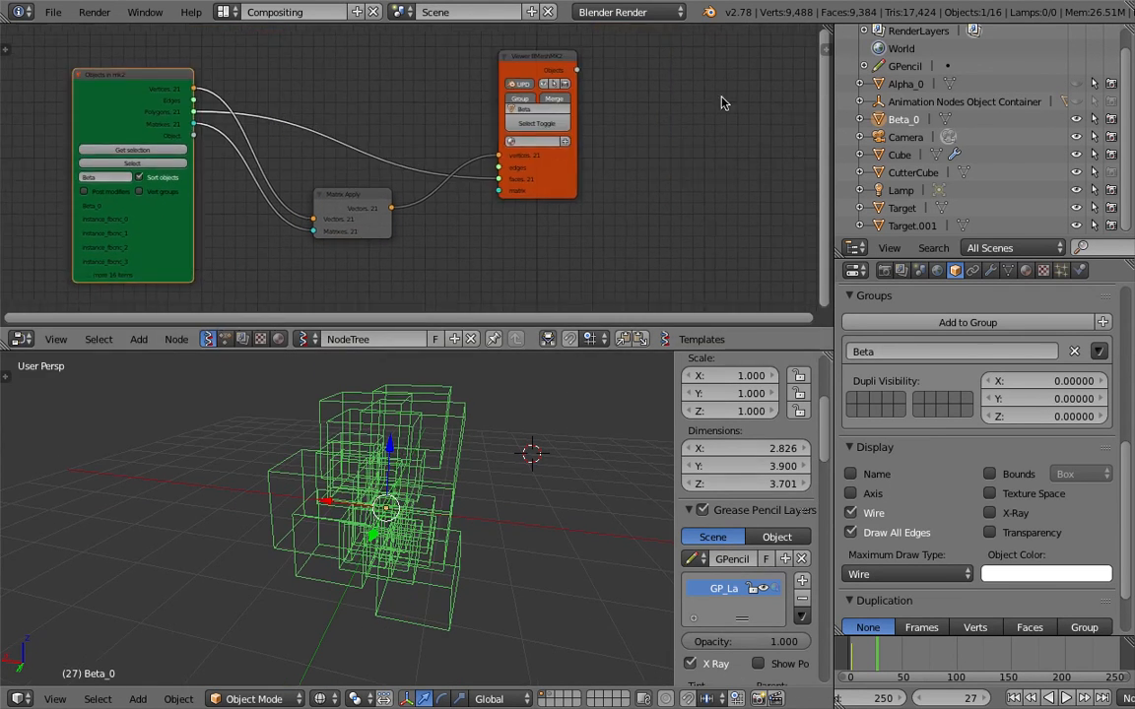
{"action": "left_click", "coordinate": [819, 44]}
{"action": "left_click_drag", "start_coordinate": [722, 173], "coordinate": [605, 189]}
{"action": "left_click", "coordinate": [680, 130]}
{"action": "middle_click_drag", "start_coordinate": [479, 222], "coordinate": [544, 222]}
{"action": "scroll", "coordinate": [673, 201], "scroll_direction": "down", "scroll_amount": 6}
{"action": "middle_click_drag", "start_coordinate": [500, 518], "coordinate": [477, 519]}
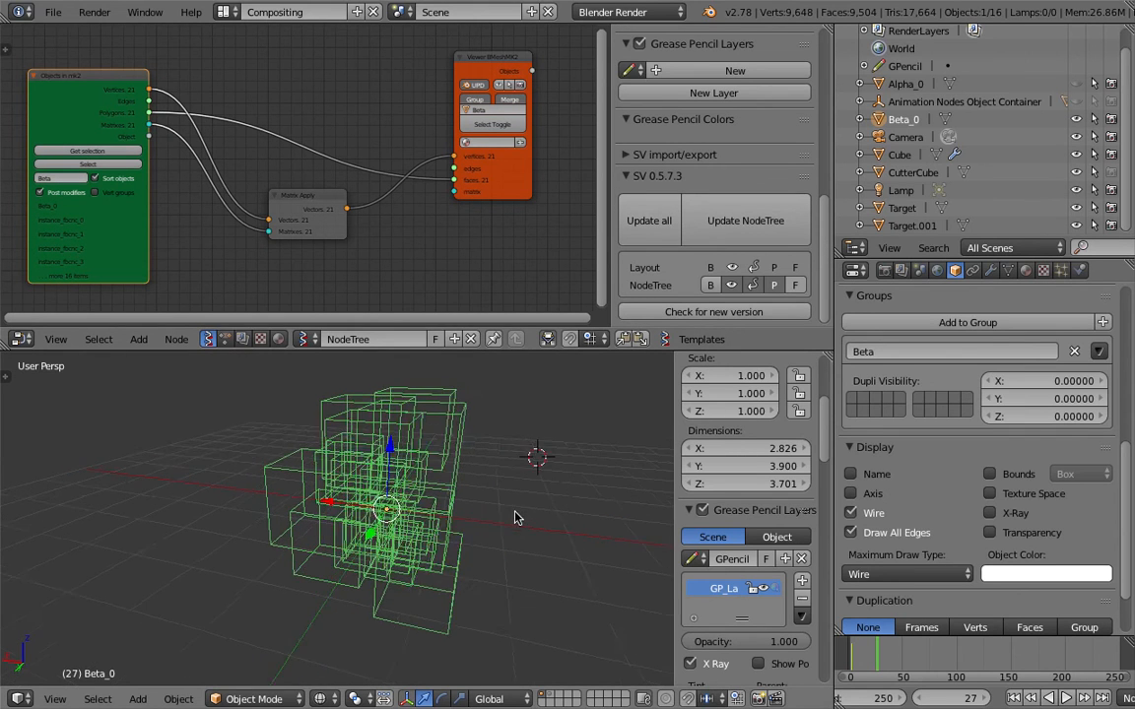
Move the Boolean-cut Cube to layer 2 and display that layer with the cutter cubes.
{"action": "left_click", "coordinate": [498, 489]}
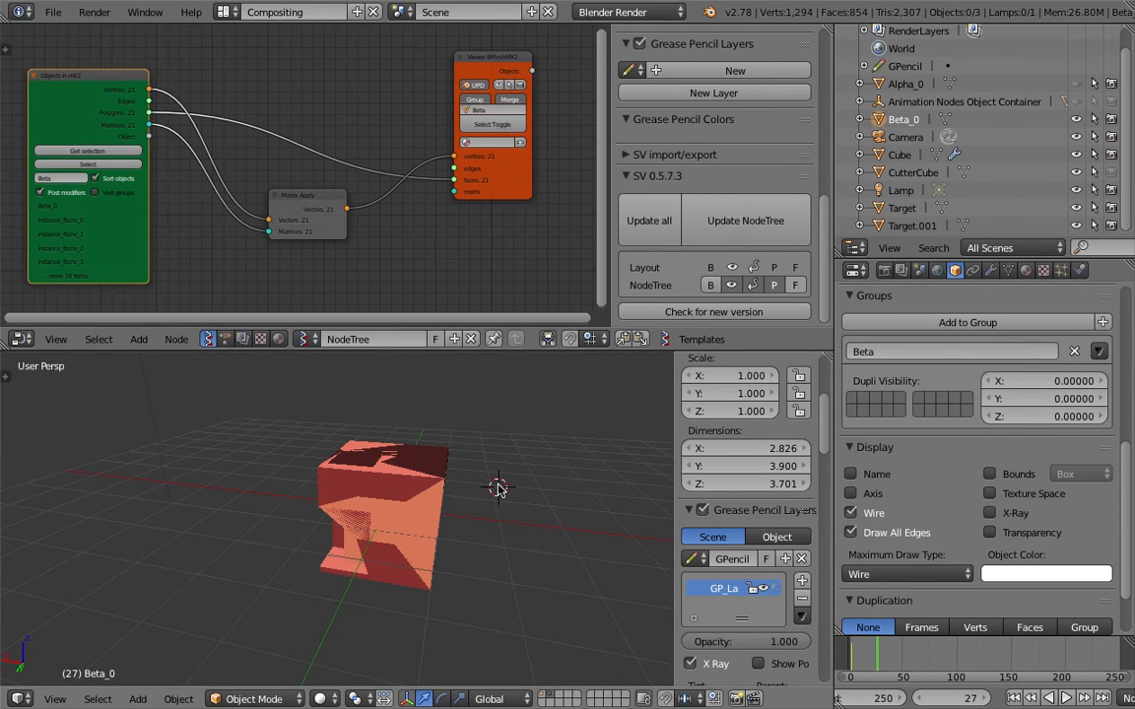
{"action": "right_click", "coordinate": [433, 474]}
{"action": "key", "text": "m"}
{"action": "key", "text": "2"}
{"action": "key", "text": "2"}
{"action": "middle_click_drag", "start_coordinate": [506, 438], "coordinate": [494, 441]}
Show the Animation Nodes tree and set the Object Instancer's number of instances to 5.
{"action": "left_click", "coordinate": [225, 341]}
{"action": "scroll", "coordinate": [238, 222], "scroll_direction": "down", "scroll_amount": 1}
{"action": "middle_click_drag", "start_coordinate": [299, 132], "coordinate": [531, 260]}
{"action": "scroll", "coordinate": [219, 209], "scroll_direction": "up", "scroll_amount": 1}
{"action": "middle_click_drag", "start_coordinate": [216, 209], "coordinate": [385, 215]}
{"action": "left_click", "coordinate": [394, 217]}
{"action": "type", "text": "5"}
{"action": "key", "text": "Return"}
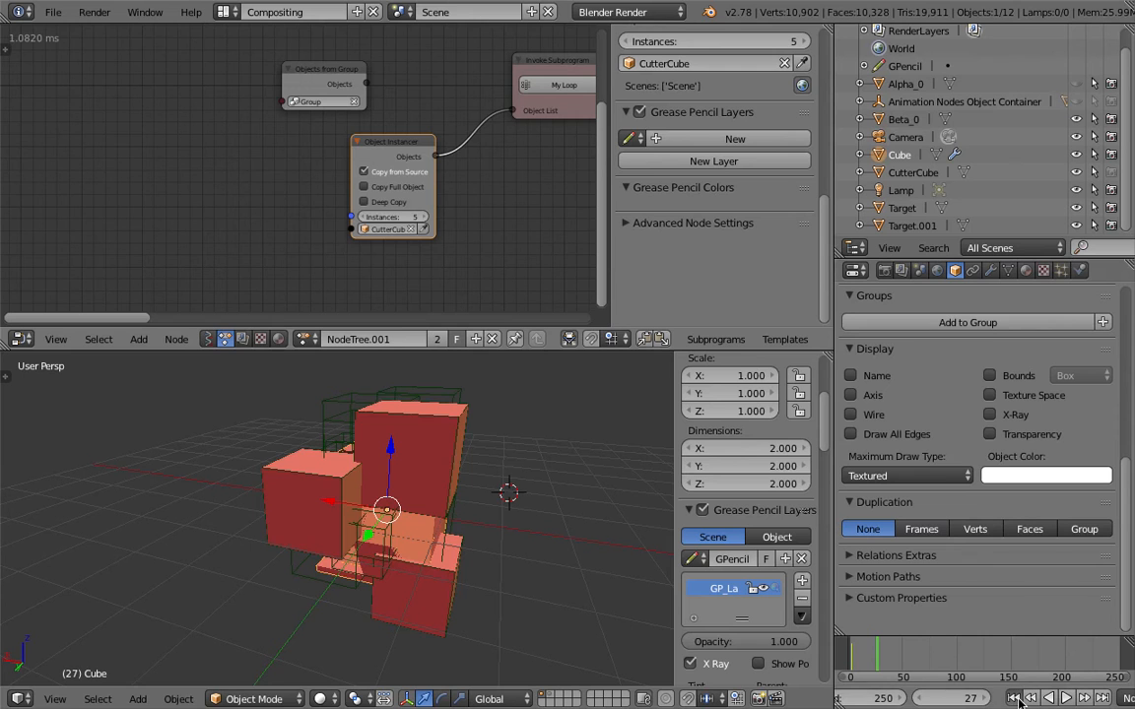
Go back to frame 2 on the timeline and save over the file.
{"action": "left_click_drag", "start_coordinate": [884, 670], "coordinate": [852, 665]}
{"action": "middle_click_drag", "start_coordinate": [471, 524], "coordinate": [440, 494]}
{"action": "key", "text": "ctrl+s"}
{"action": "left_click", "coordinate": [552, 533]}
Select Beta_0, play the animation to check the cuts on the Cube, and stop it.
{"action": "right_click", "coordinate": [386, 510]}
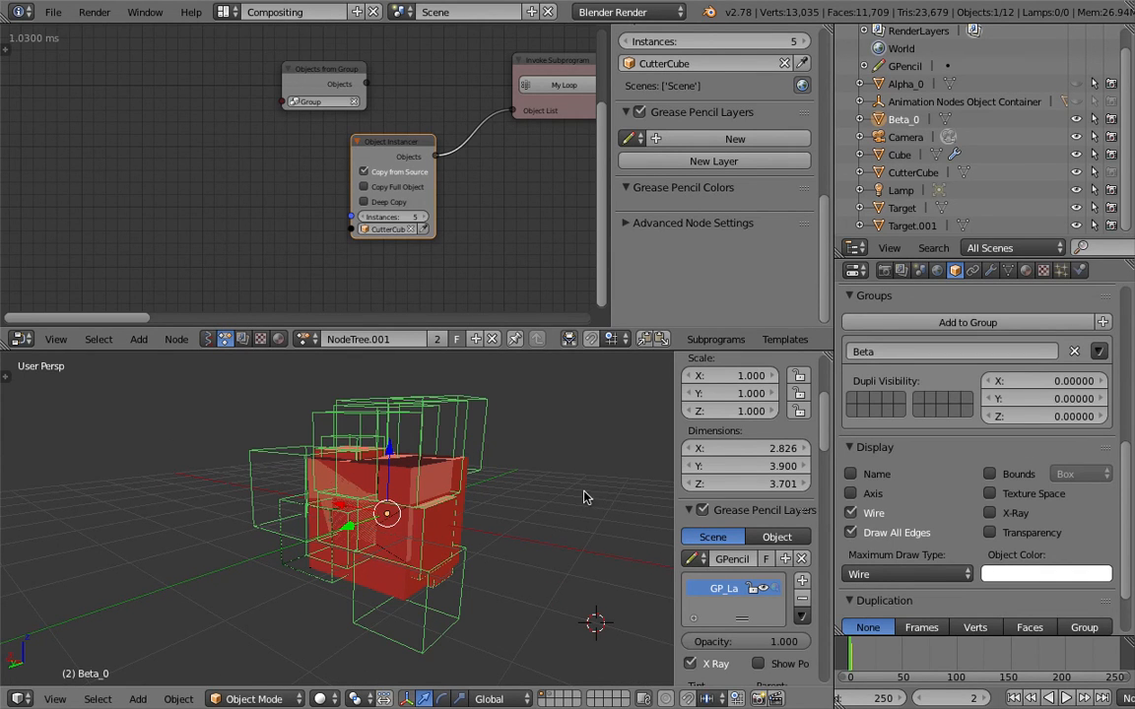
{"action": "left_click", "coordinate": [1065, 699]}
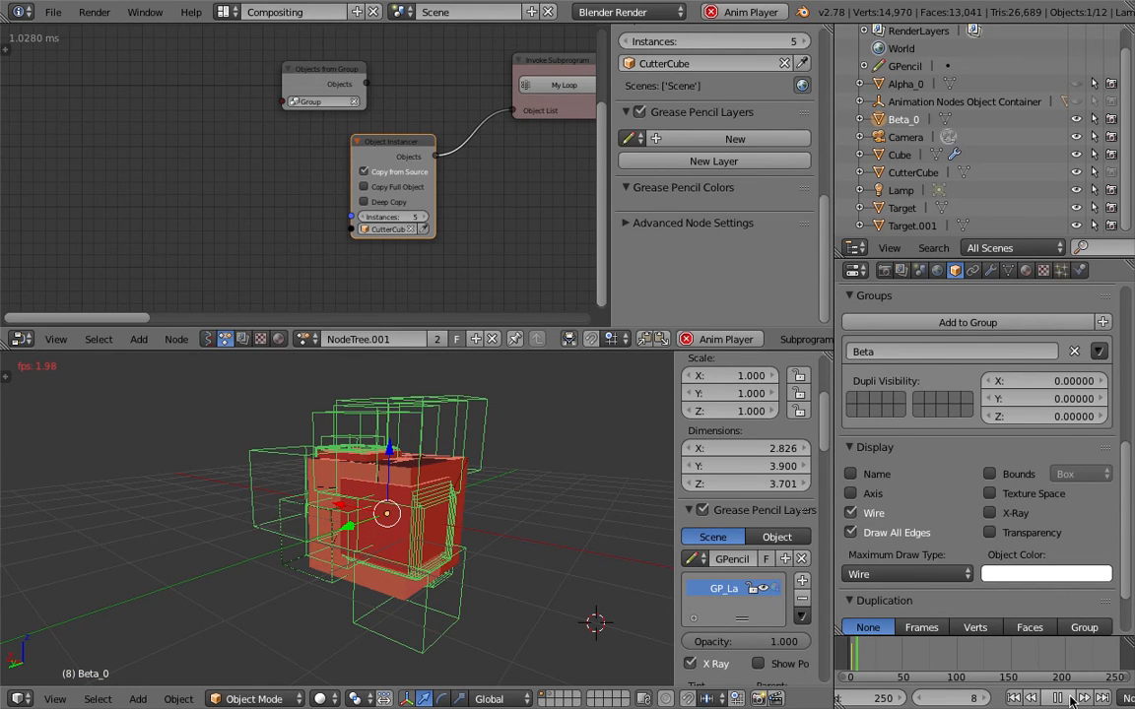
{"action": "left_click", "coordinate": [1070, 698]}
Examine the Cube and the overlapping Beta_0 cutter geometry from several sides, selecting each in turn.
{"action": "middle_click_drag", "start_coordinate": [483, 517], "coordinate": [448, 514]}
{"action": "right_click", "coordinate": [415, 524]}
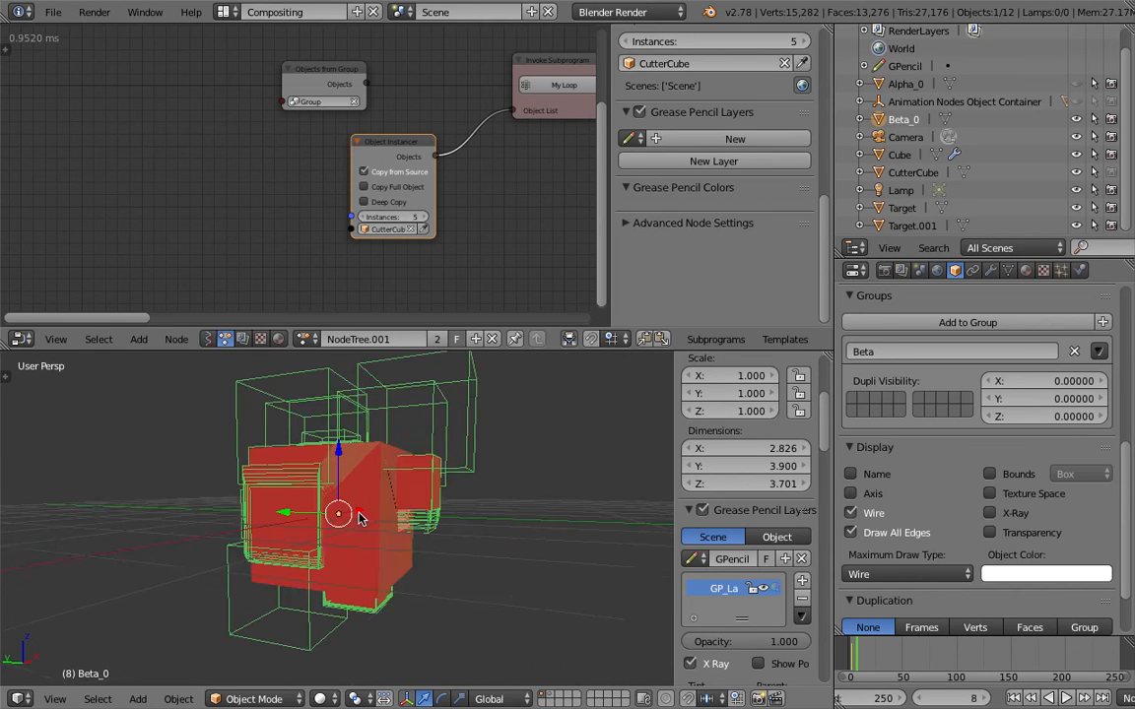
{"action": "right_click", "coordinate": [417, 525]}
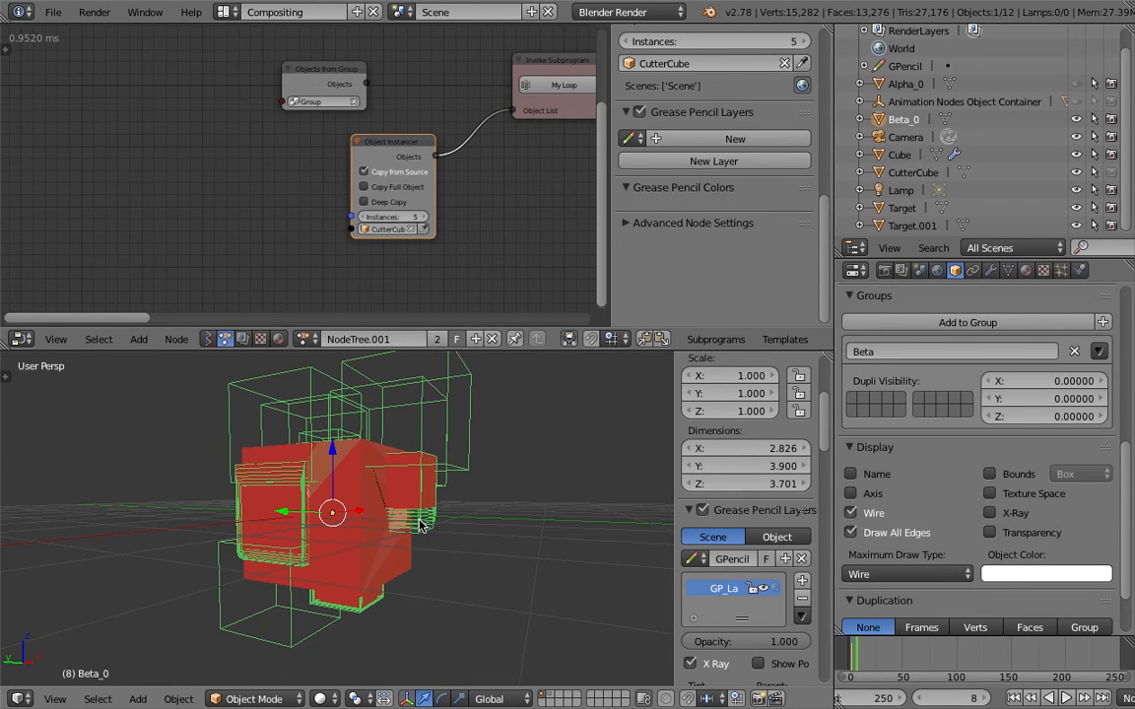
{"action": "right_click", "coordinate": [416, 497]}
{"action": "right_click", "coordinate": [417, 505]}
{"action": "right_click", "coordinate": [412, 500]}
{"action": "right_click", "coordinate": [414, 503]}
{"action": "middle_click_drag", "start_coordinate": [415, 513], "coordinate": [527, 463]}
{"action": "right_click", "coordinate": [414, 502]}
{"action": "right_click", "coordinate": [413, 500]}
{"action": "right_click", "coordinate": [414, 507]}
{"action": "right_click", "coordinate": [442, 505]}
{"action": "right_click", "coordinate": [441, 505]}
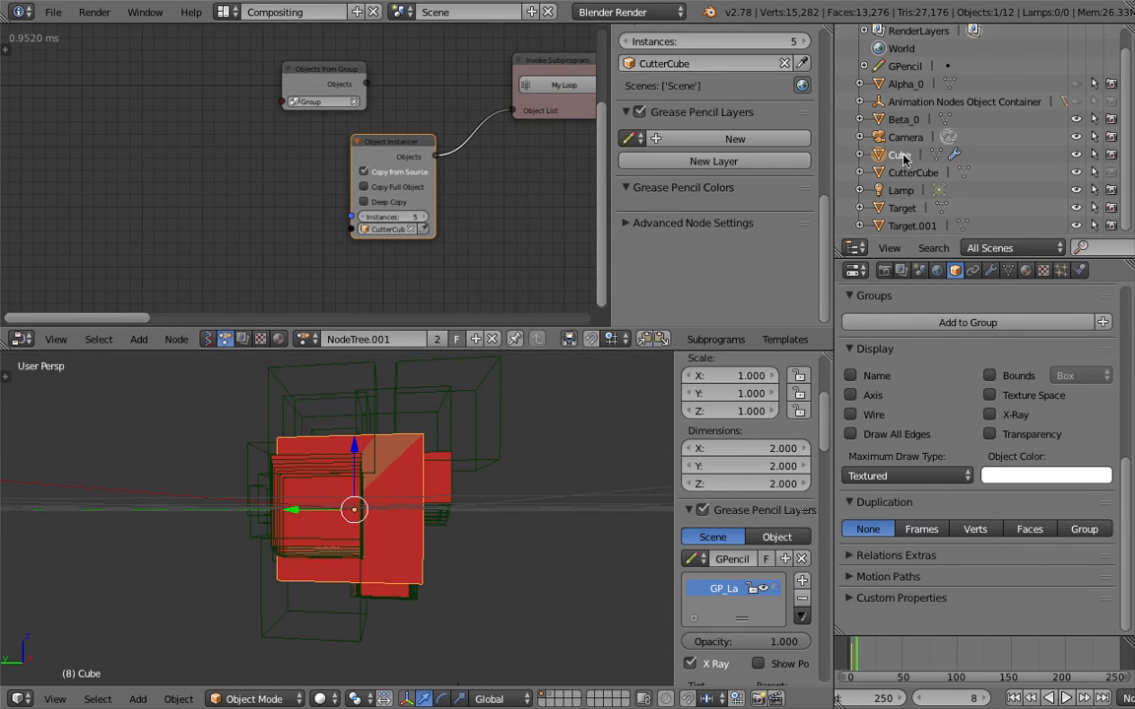
{"action": "left_click", "coordinate": [903, 119]}
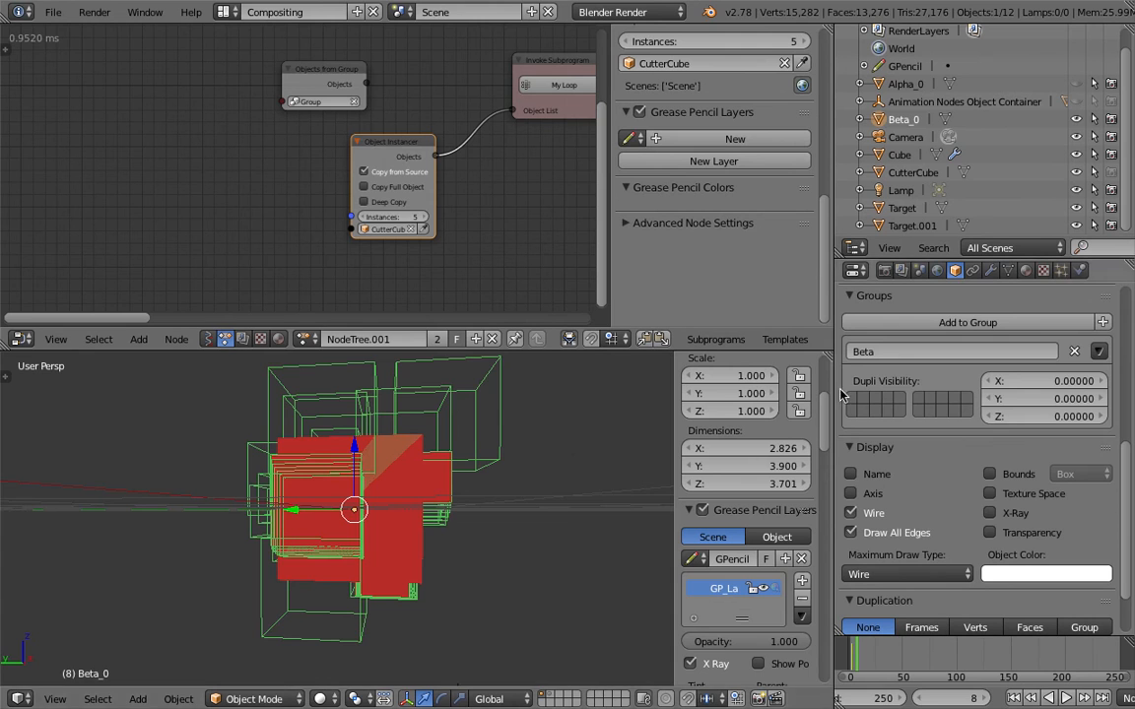
{"action": "middle_click_drag", "start_coordinate": [468, 461], "coordinate": [501, 456]}
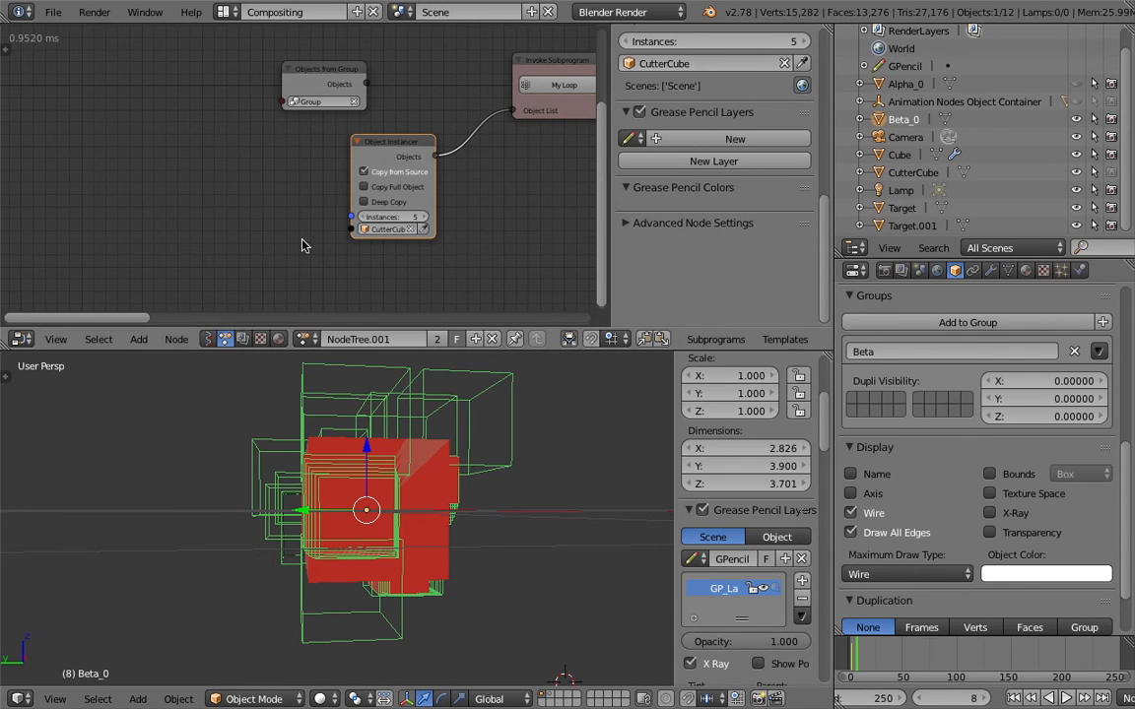
Choose Beta again as the group in the Object Group Operation node at the end of the loop.
{"action": "middle_click_drag", "start_coordinate": [586, 217], "coordinate": [253, 235]}
{"action": "middle_click_drag", "start_coordinate": [379, 213], "coordinate": [151, 246]}
{"action": "middle_click_drag", "start_coordinate": [482, 188], "coordinate": [269, 229]}
{"action": "middle_click_drag", "start_coordinate": [534, 219], "coordinate": [297, 189]}
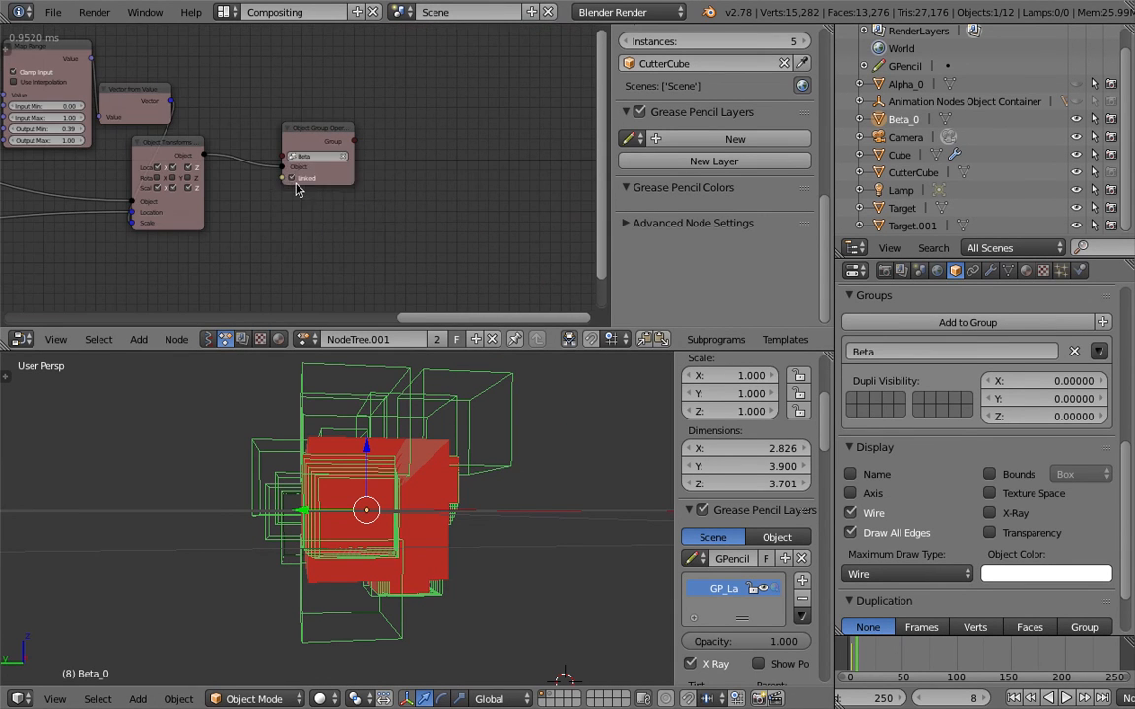
{"action": "left_click", "coordinate": [307, 156]}
{"action": "left_click", "coordinate": [309, 175]}
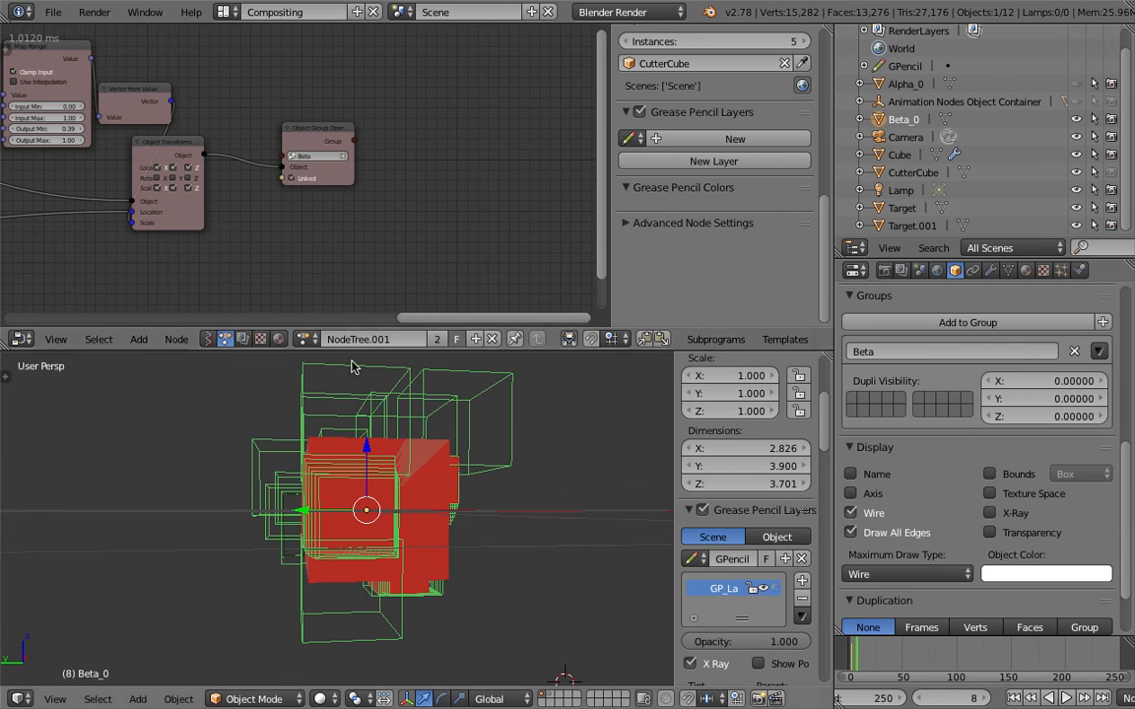
Show the Sverchok NodeTree, reposition the Matrix Apply node, and reload the Beta group in the Objects In node.
{"action": "left_click", "coordinate": [207, 338]}
{"action": "left_click", "coordinate": [307, 339]}
{"action": "left_click", "coordinate": [325, 362]}
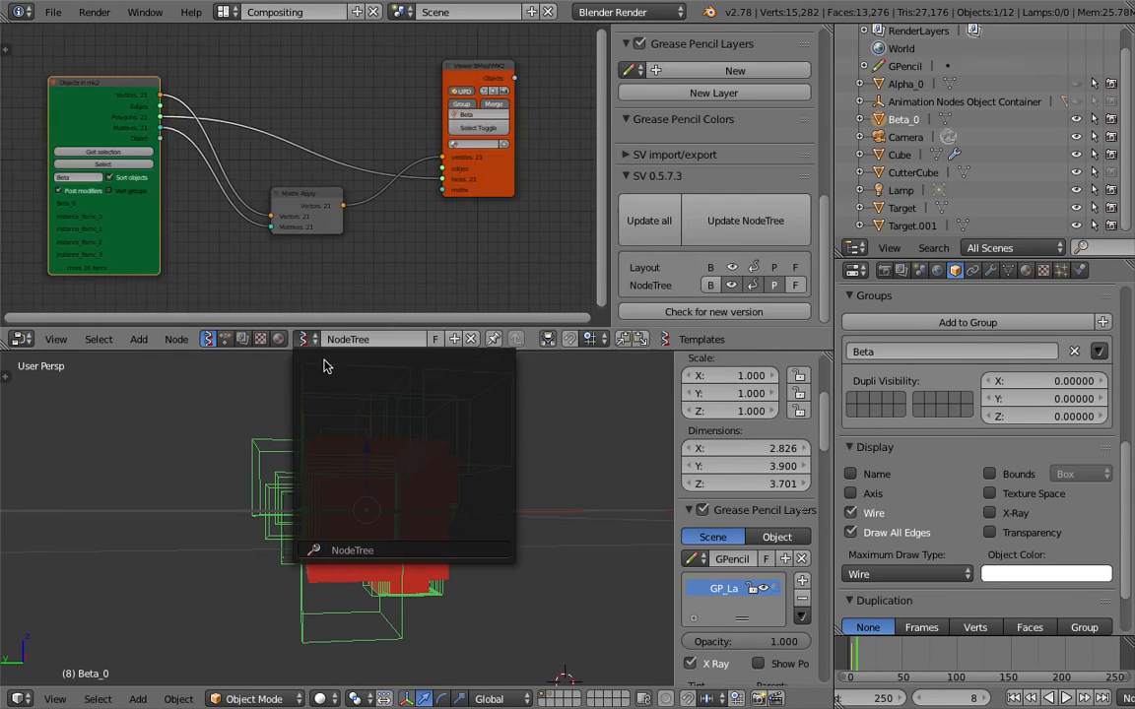
{"action": "left_click_drag", "start_coordinate": [333, 194], "coordinate": [310, 189]}
{"action": "middle_click_drag", "start_coordinate": [254, 145], "coordinate": [309, 157]}
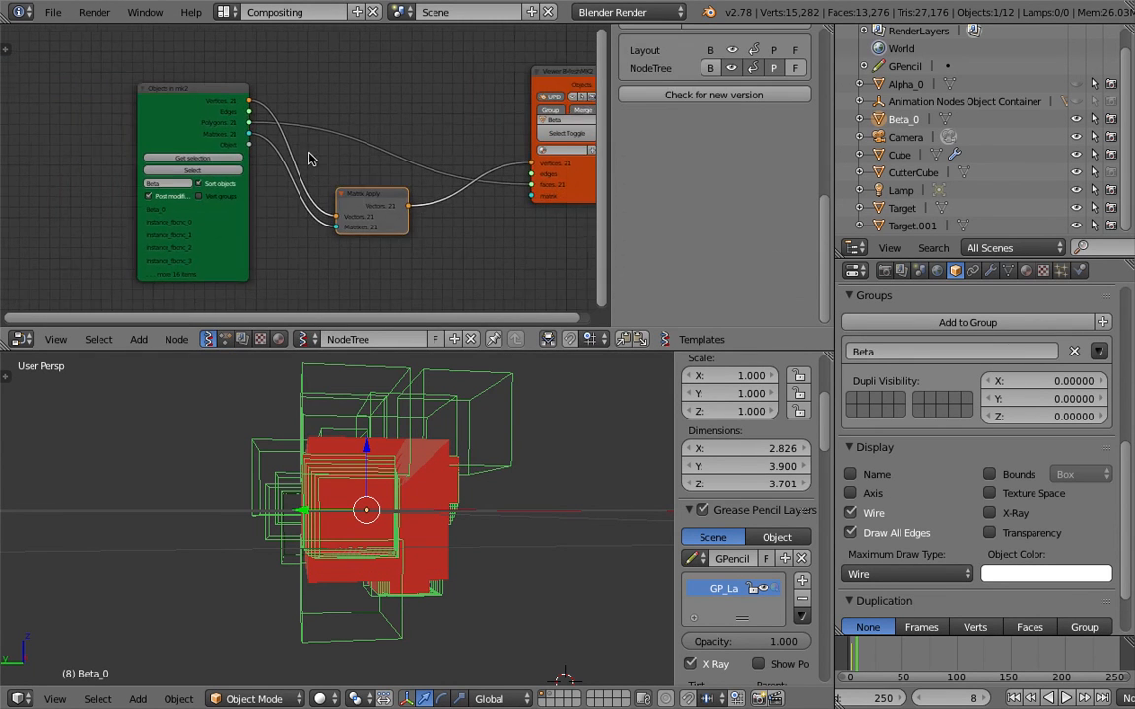
{"action": "scroll", "coordinate": [307, 156], "scroll_direction": "up", "scroll_amount": 1}
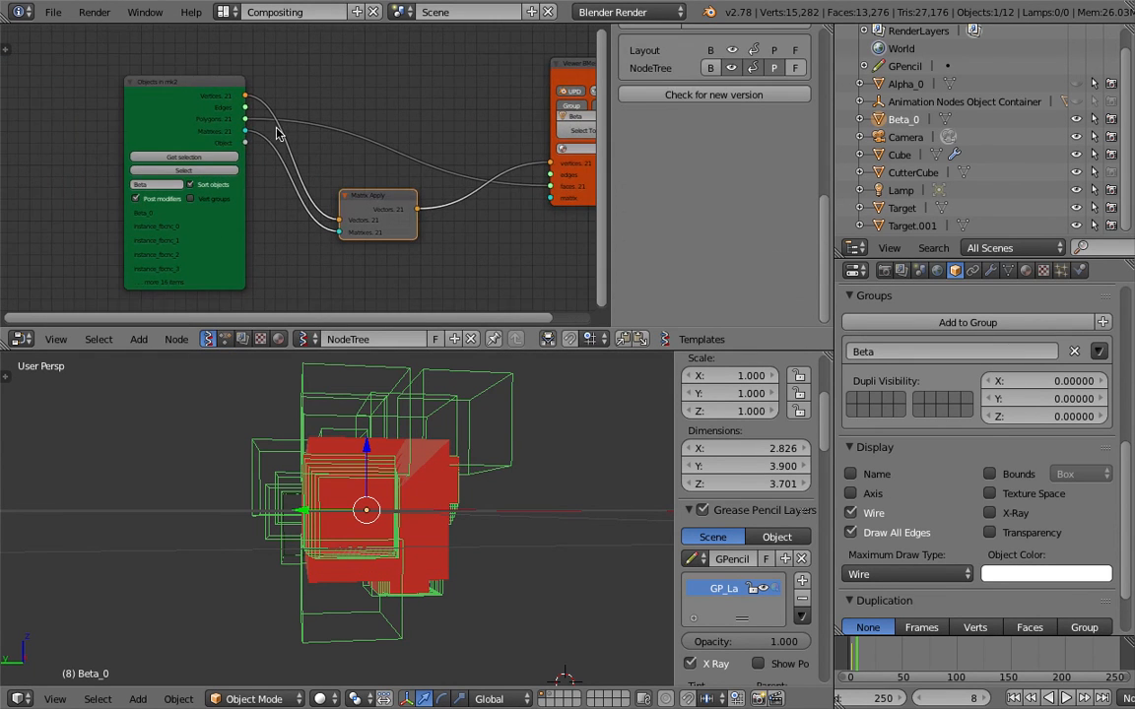
{"action": "left_click", "coordinate": [188, 158]}
{"action": "left_click", "coordinate": [190, 158]}
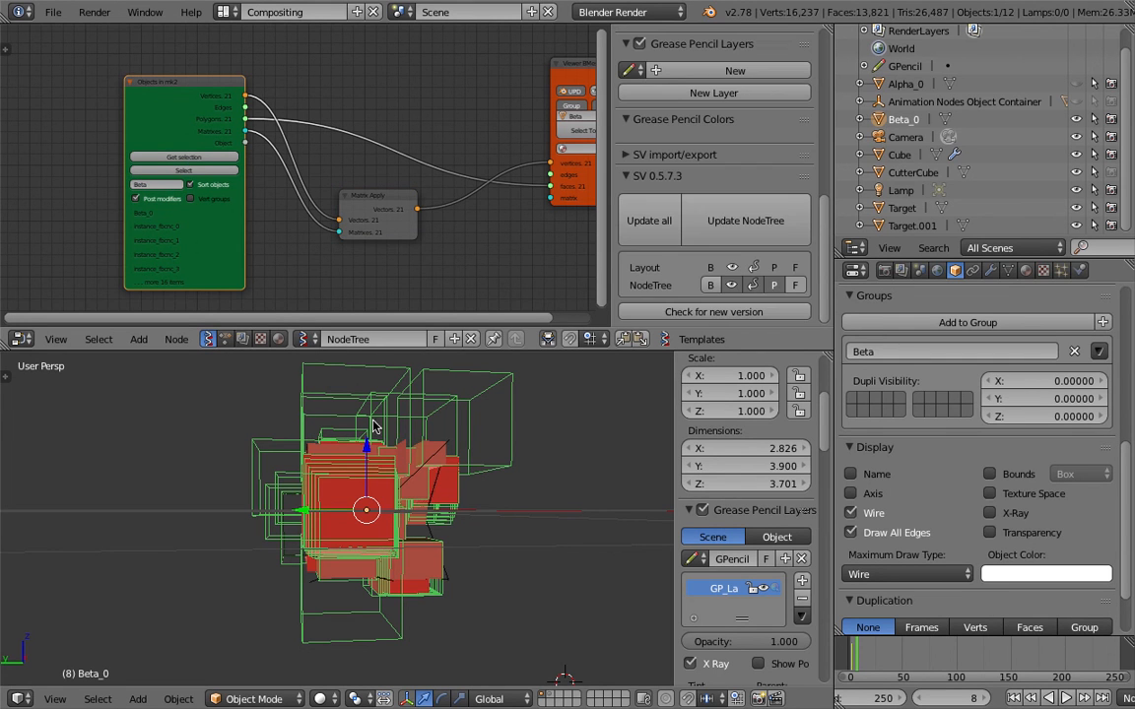
Select the Cube and examine its cuts up close in wireframe and solid shading.
{"action": "left_click", "coordinate": [425, 435]}
{"action": "mouse_move", "coordinate": [425, 434]}
{"action": "middle_mouse_down"}
{"action": "mouse_move", "coordinate": [479, 458]}
{"action": "mouse_move", "coordinate": [353, 539]}
{"action": "mouse_move", "coordinate": [474, 502]}
{"action": "mouse_move", "coordinate": [474, 469]}
{"action": "mouse_move", "coordinate": [394, 482]}
{"action": "mouse_move", "coordinate": [373, 523]}
{"action": "mouse_move", "coordinate": [487, 535]}
{"action": "mouse_move", "coordinate": [389, 466]}
{"action": "middle_mouse_up"}
{"action": "right_click", "coordinate": [456, 485]}
{"action": "key", "text": "z"}
{"action": "scroll", "coordinate": [388, 489], "scroll_direction": "up", "scroll_amount": 3}
{"action": "key", "text": "z"}
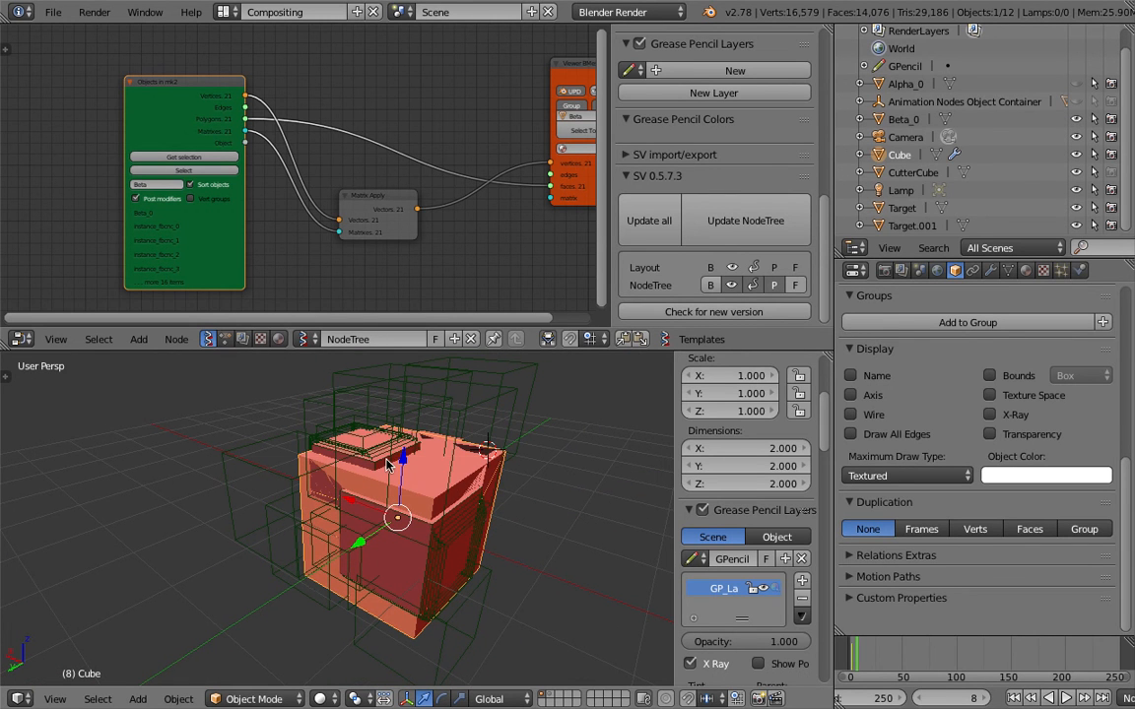
Show the Animation Nodes tree and delete all objects on the visible layer.
{"action": "left_click", "coordinate": [225, 339]}
{"action": "scroll", "coordinate": [276, 294], "scroll_direction": "down", "scroll_amount": 2}
{"action": "scroll", "coordinate": [414, 493], "scroll_direction": "down", "scroll_amount": 3}
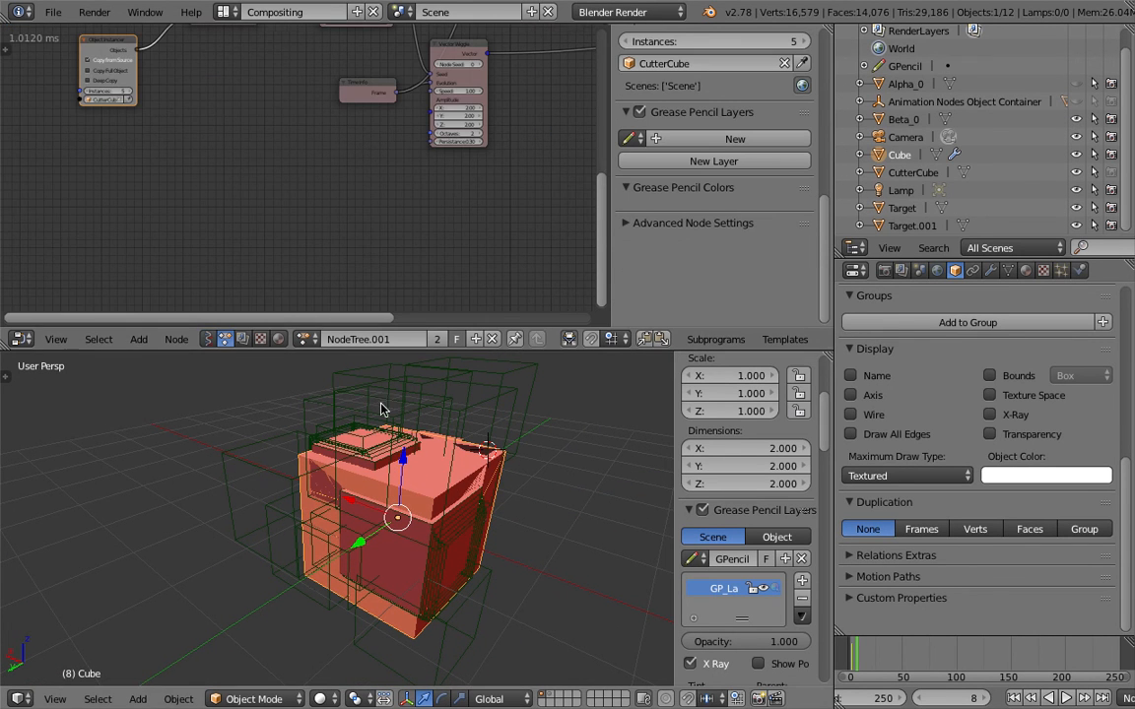
{"action": "scroll", "coordinate": [473, 487], "scroll_direction": "down", "scroll_amount": 1}
{"action": "key", "text": "a"}
{"action": "key", "text": "a"}
{"action": "key", "text": "x"}
{"action": "left_click", "coordinate": [452, 483]}
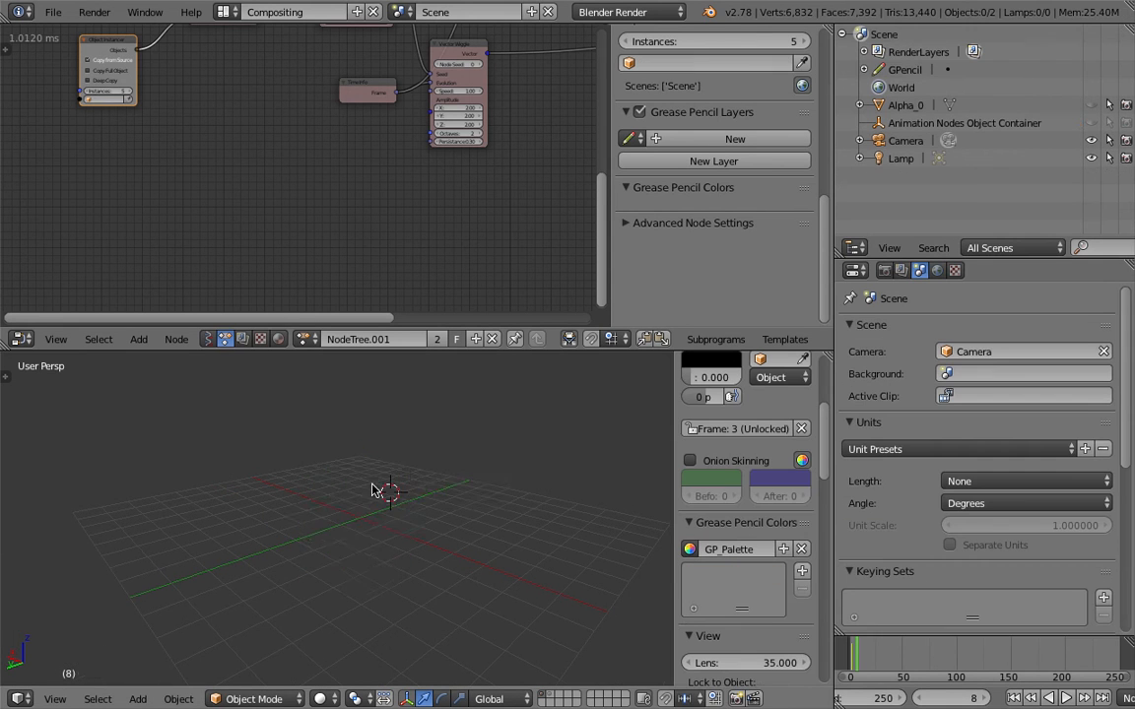
Delete the leftover Animation Nodes Object Container and Alpha_0 objects from the scene.
{"action": "left_click", "coordinate": [907, 124]}
{"action": "right_click", "coordinate": [917, 123]}
{"action": "left_click", "coordinate": [917, 119]}
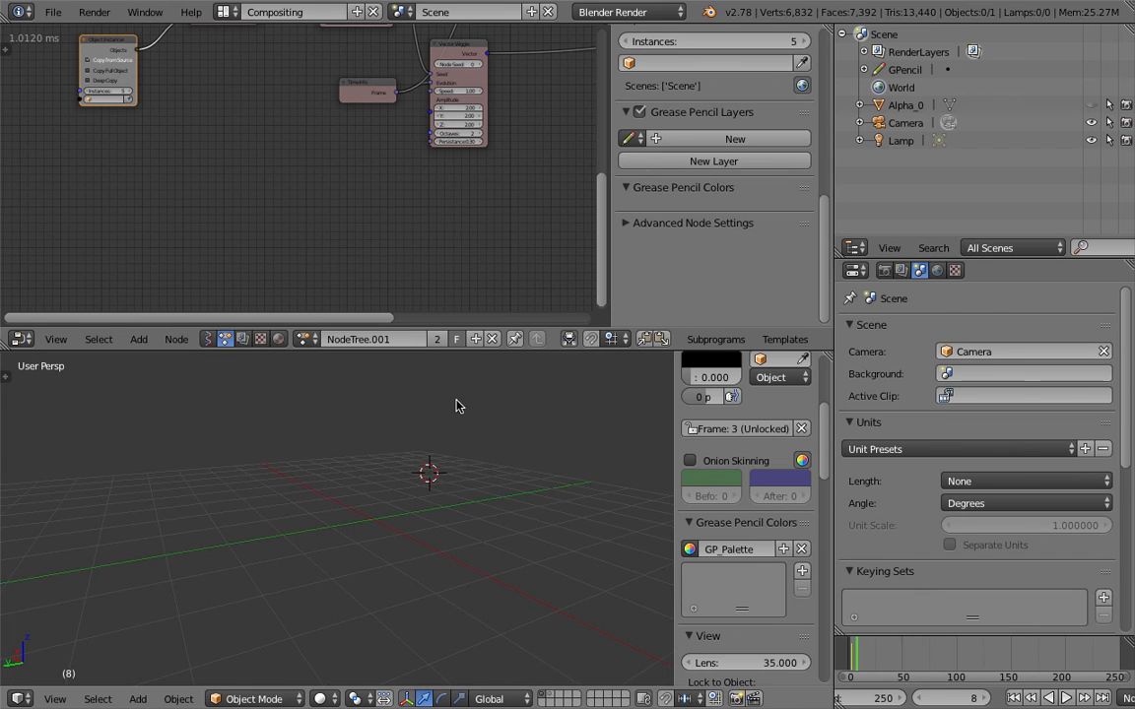
{"action": "left_click", "coordinate": [905, 105]}
{"action": "right_click", "coordinate": [813, 106]}
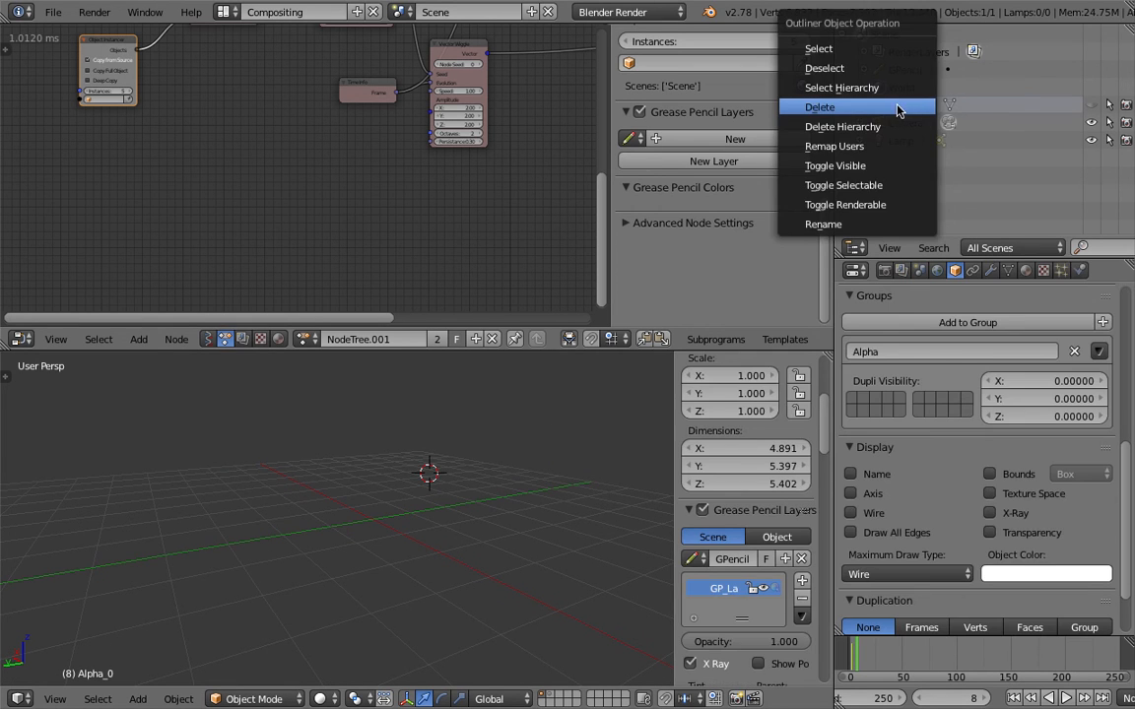
{"action": "left_click", "coordinate": [813, 107]}
{"action": "middle_click_drag", "start_coordinate": [394, 517], "coordinate": [332, 528]}
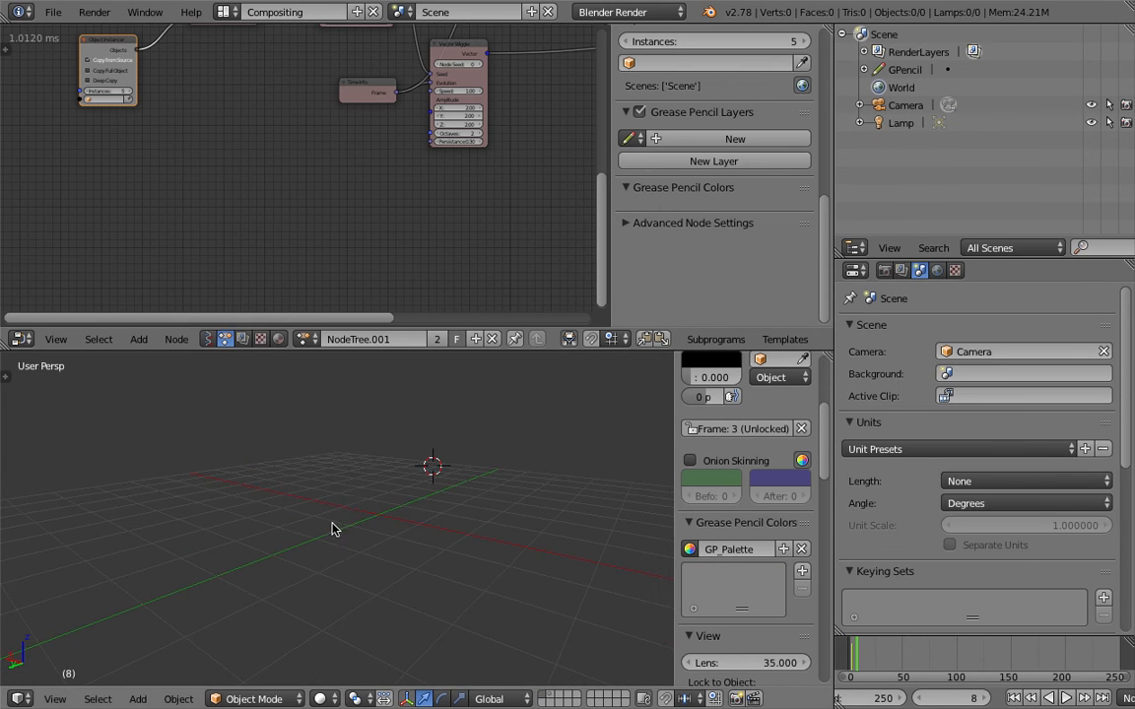
Add a mesh cube to the empty scene and scale it uniformly to about 1.96.
{"action": "key", "text": "shift+a"}
{"action": "mouse_move", "coordinate": [363, 435]}
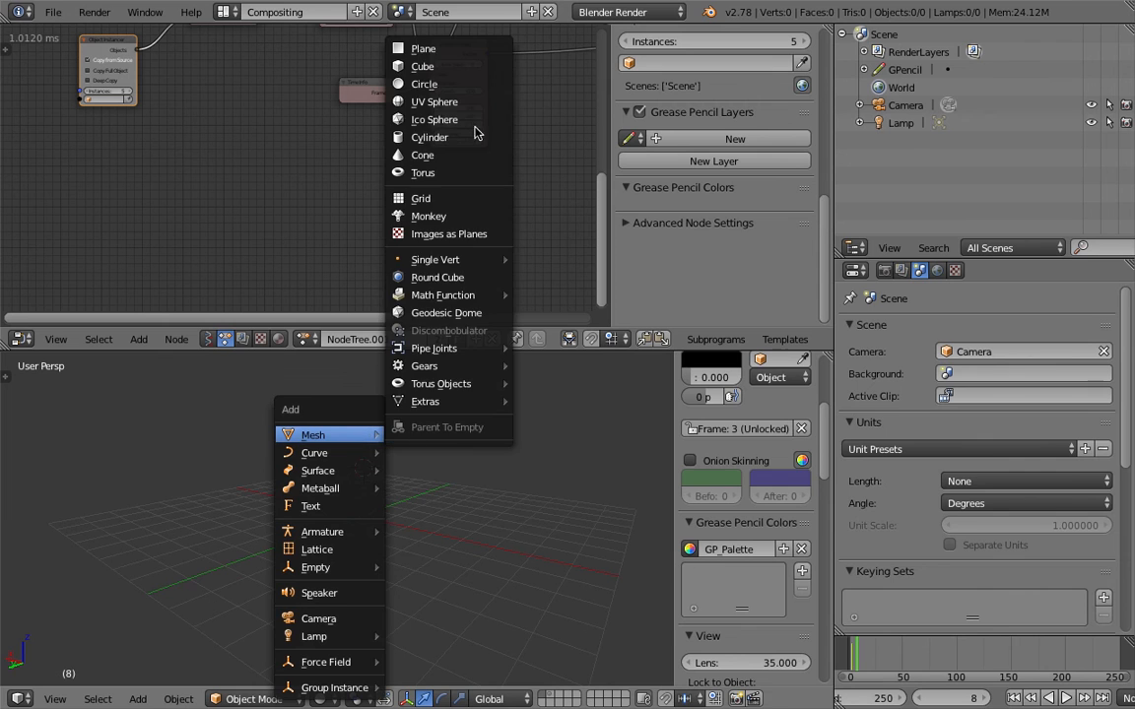
{"action": "left_click", "coordinate": [468, 74]}
{"action": "key", "text": "s"}
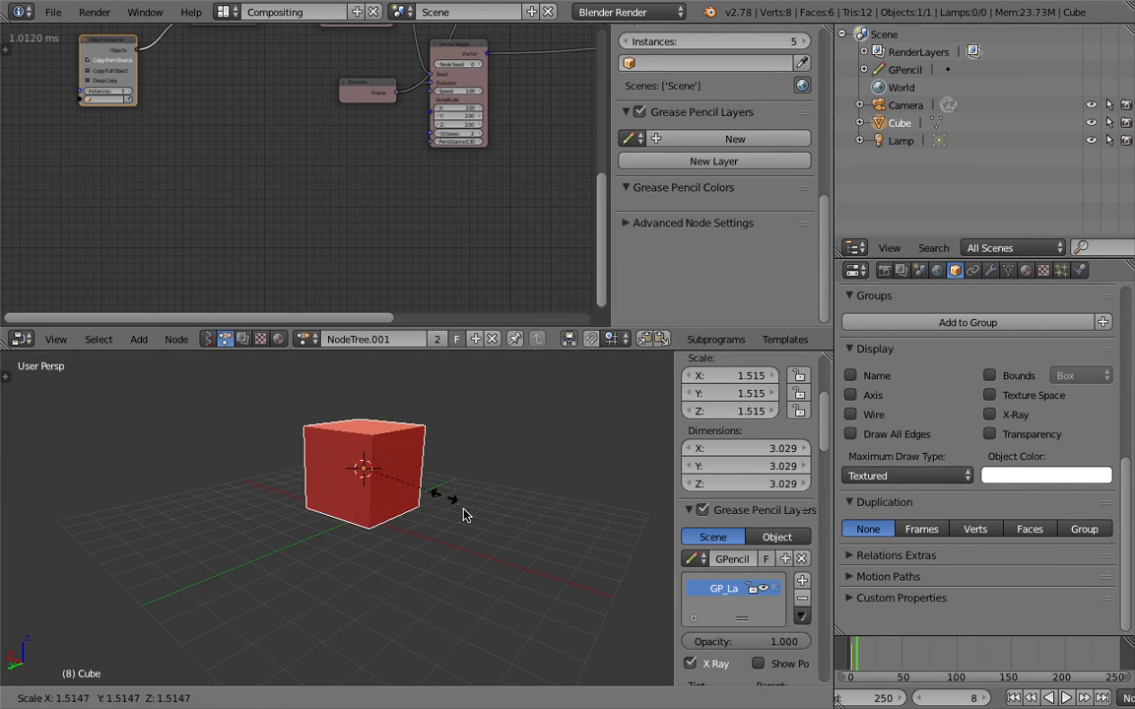
{"action": "left_click", "coordinate": [462, 509]}
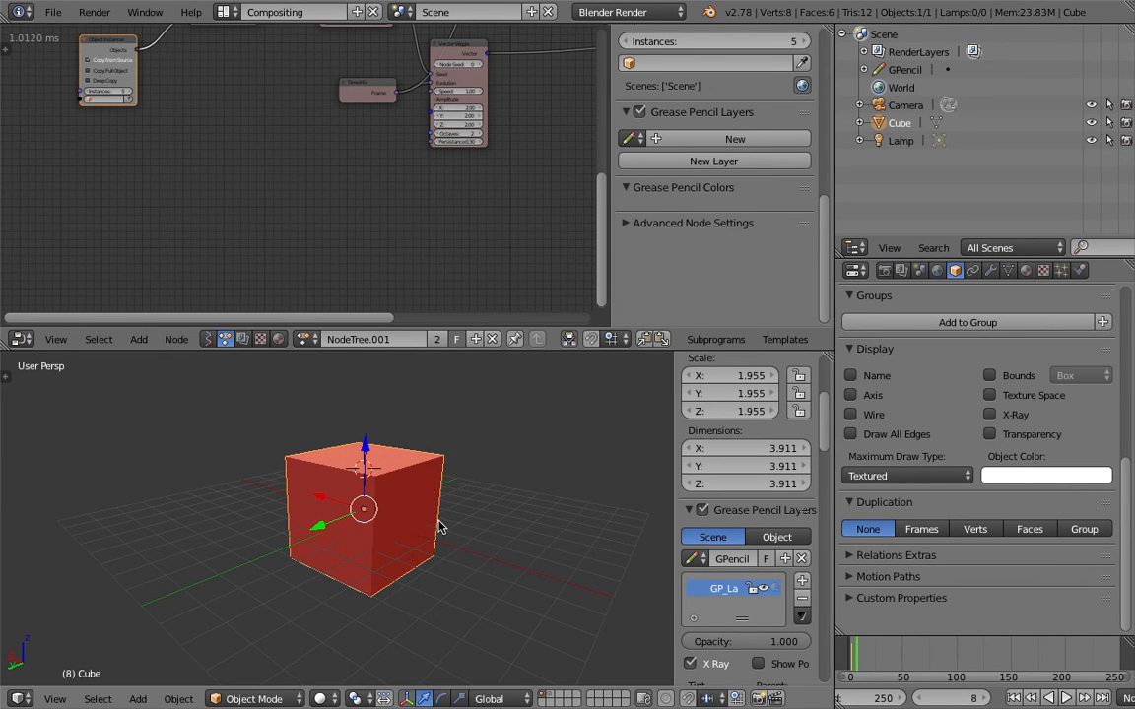
Set the cube's scale to 2 on all three axes.
{"action": "key", "text": "ctrl+a"}
{"action": "left_click", "coordinate": [425, 492]}
{"action": "scroll", "coordinate": [734, 406], "scroll_direction": "up", "scroll_amount": 3}
{"action": "scroll", "coordinate": [734, 406], "scroll_direction": "up", "scroll_amount": 1}
{"action": "left_click_drag", "start_coordinate": [733, 515], "coordinate": [731, 551]}
{"action": "type", "text": "2"}
{"action": "key", "text": "Return"}
{"action": "scroll", "coordinate": [732, 475], "scroll_direction": "up", "scroll_amount": 2}
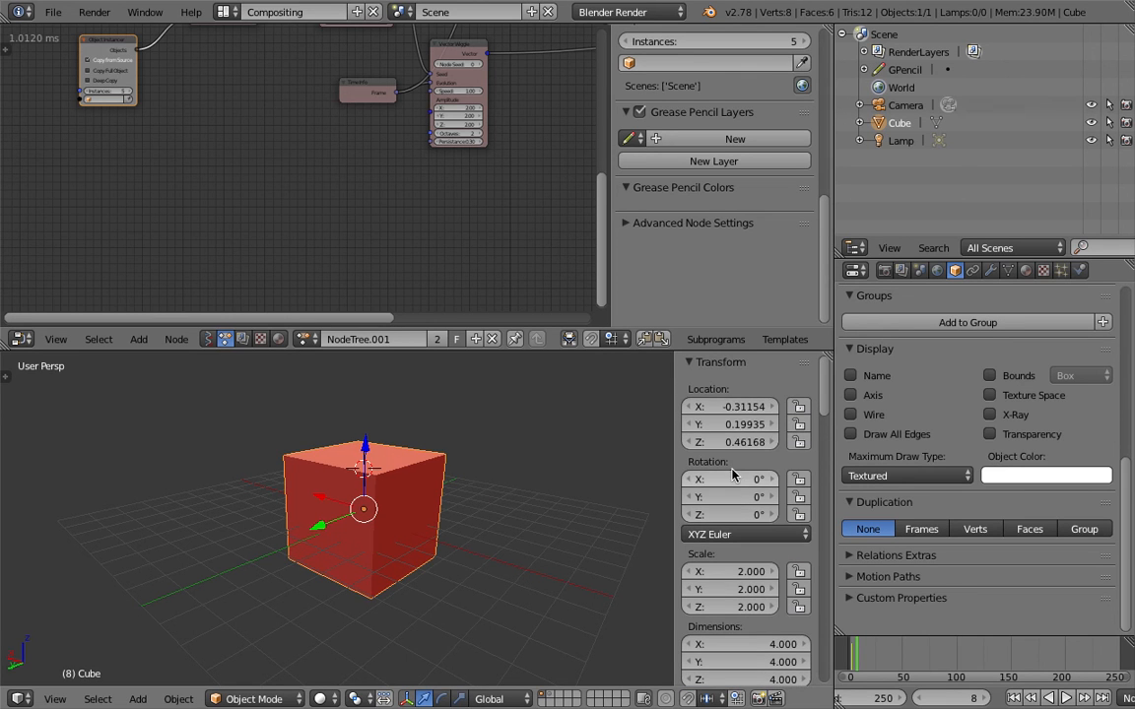
Set the cube's location to 0 on all three axes and save over the existing file.
{"action": "left_click_drag", "start_coordinate": [720, 405], "coordinate": [720, 443]}
{"action": "type", "text": "0"}
{"action": "key", "text": "Return"}
{"action": "left_click", "coordinate": [481, 419]}
{"action": "middle_click_drag", "start_coordinate": [481, 418], "coordinate": [446, 427]}
{"action": "key", "text": "ctrl+s"}
{"action": "left_click", "coordinate": [453, 441]}
{"action": "scroll", "coordinate": [430, 457], "scroll_direction": "up", "scroll_amount": 3}
{"action": "key", "text": "z"}
{"action": "key", "text": "z"}
{"action": "scroll", "coordinate": [446, 434], "scroll_direction": "down", "scroll_amount": 3}
{"action": "key", "text": "ctrl+s"}
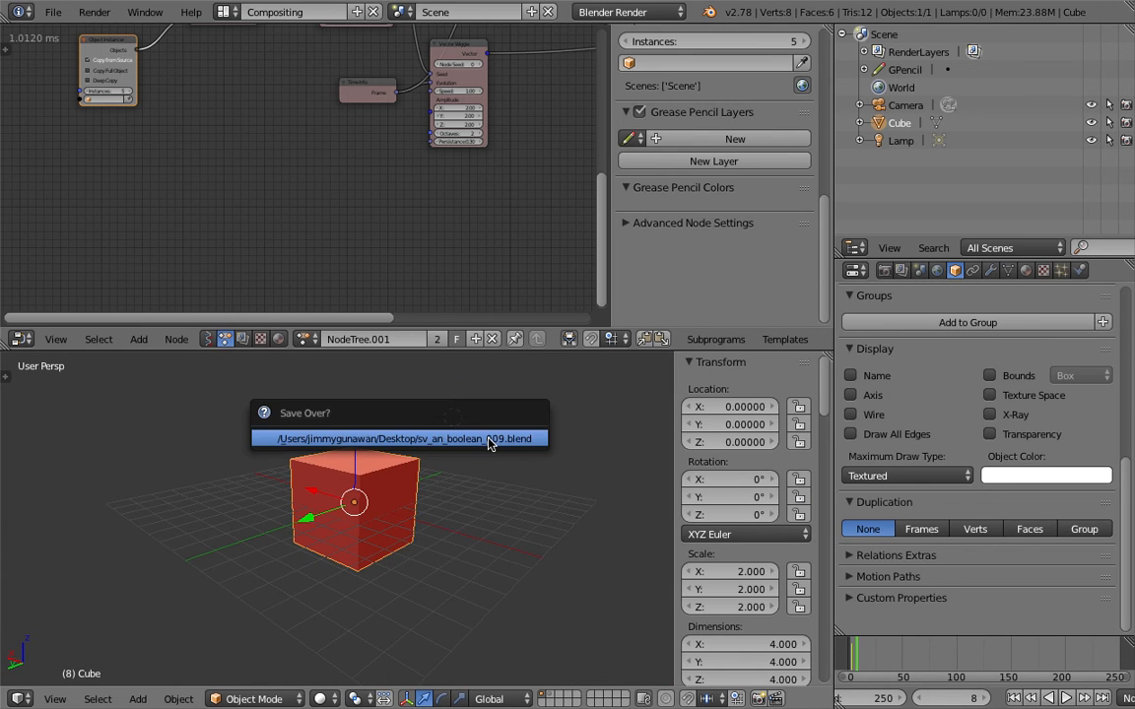
{"action": "left_click", "coordinate": [483, 434]}
Add a second mesh cube and place it by the large cube's upper corner, at about X -2.03, Y -1.96, Z 1.55.
{"action": "key", "text": "shift+a"}
{"action": "mouse_move", "coordinate": [453, 433]}
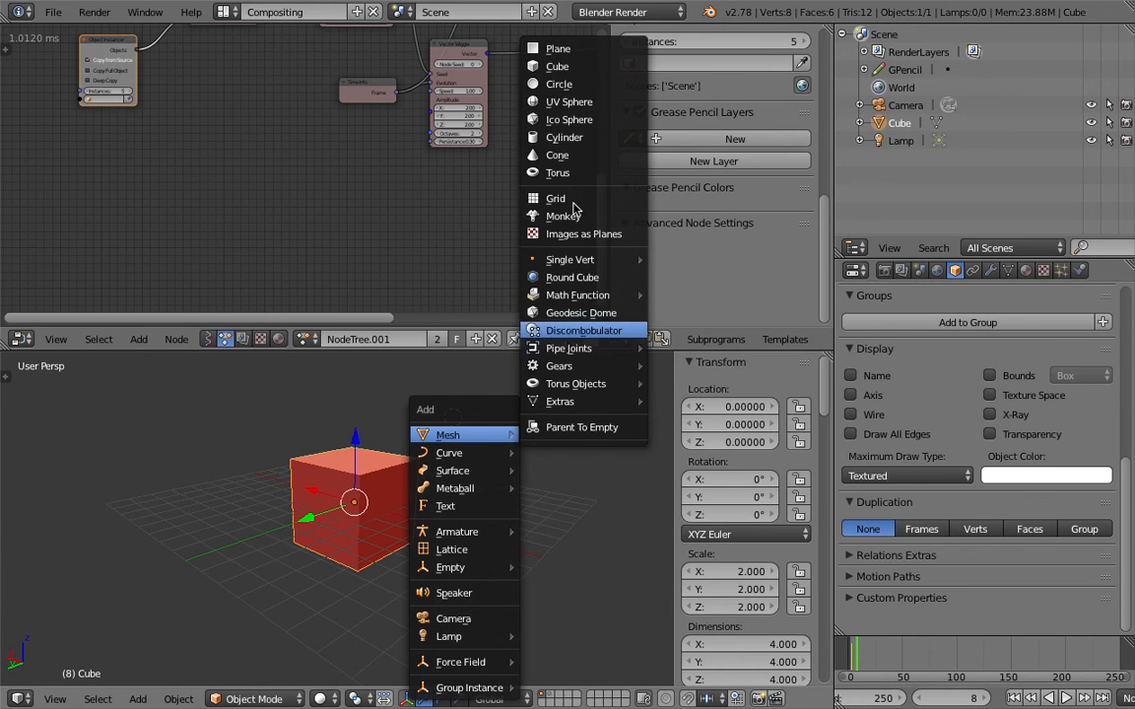
{"action": "left_click", "coordinate": [542, 74]}
{"action": "key", "text": "g"}
{"action": "left_click", "coordinate": [413, 434]}
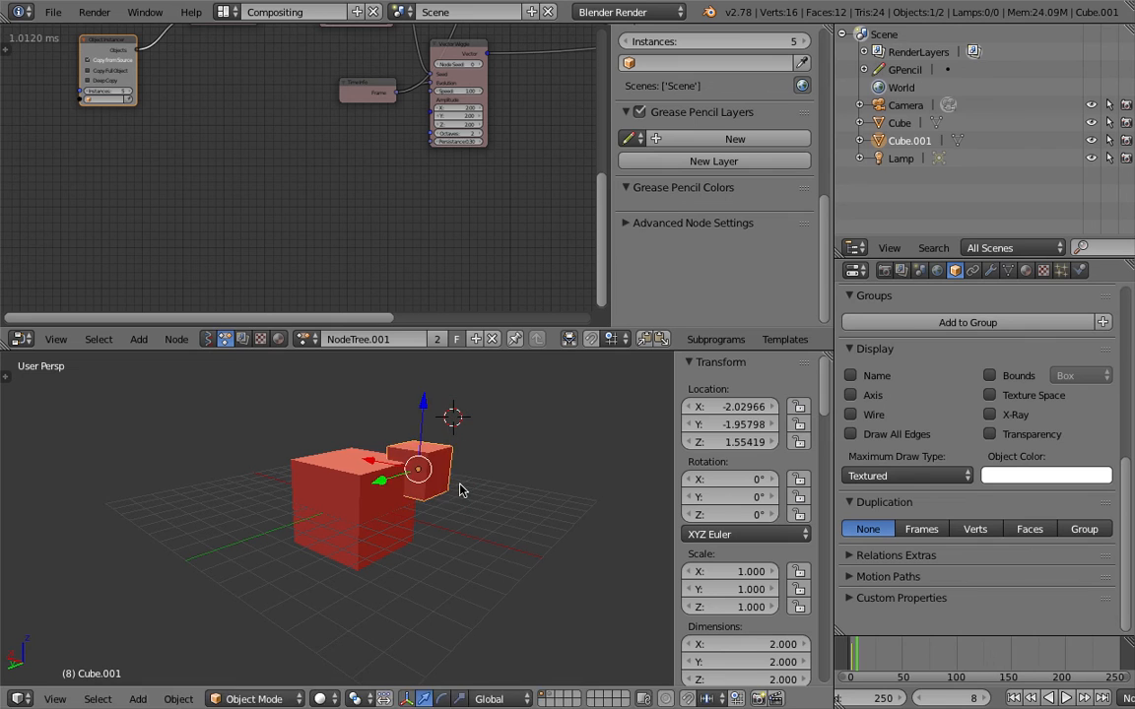
Duplicate the small cube twice, placing the copies at the large cube's lower corners, and save the file.
{"action": "key", "text": "shift+d"}
{"action": "left_click", "coordinate": [354, 563]}
{"action": "key", "text": "shift+d"}
{"action": "left_click", "coordinate": [450, 564]}
{"action": "key", "text": "ctrl+s"}
{"action": "left_click", "coordinate": [450, 562]}
Put the three small cubes into a new group and save the file.
{"action": "right_click", "coordinate": [437, 473]}
{"action": "right_click", "coordinate": [315, 540]}
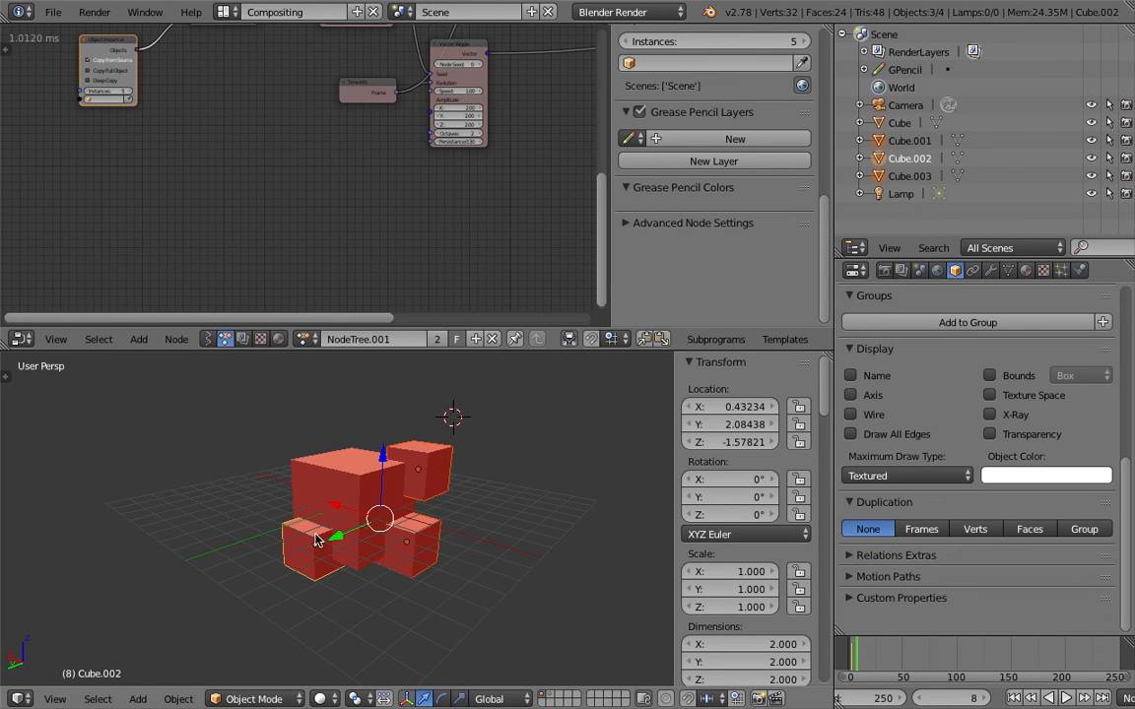
{"action": "key", "text": "ctrl+g"}
{"action": "key", "text": "ctrl+s"}
{"action": "left_click", "coordinate": [317, 537]}
Feed Group.001 through the Objects from Group node into My Loop's Object List and play the animation.
{"action": "middle_click_drag", "start_coordinate": [182, 118], "coordinate": [349, 262]}
{"action": "scroll", "coordinate": [332, 252], "scroll_direction": "up", "scroll_amount": 1}
{"action": "scroll", "coordinate": [295, 197], "scroll_direction": "up", "scroll_amount": 2}
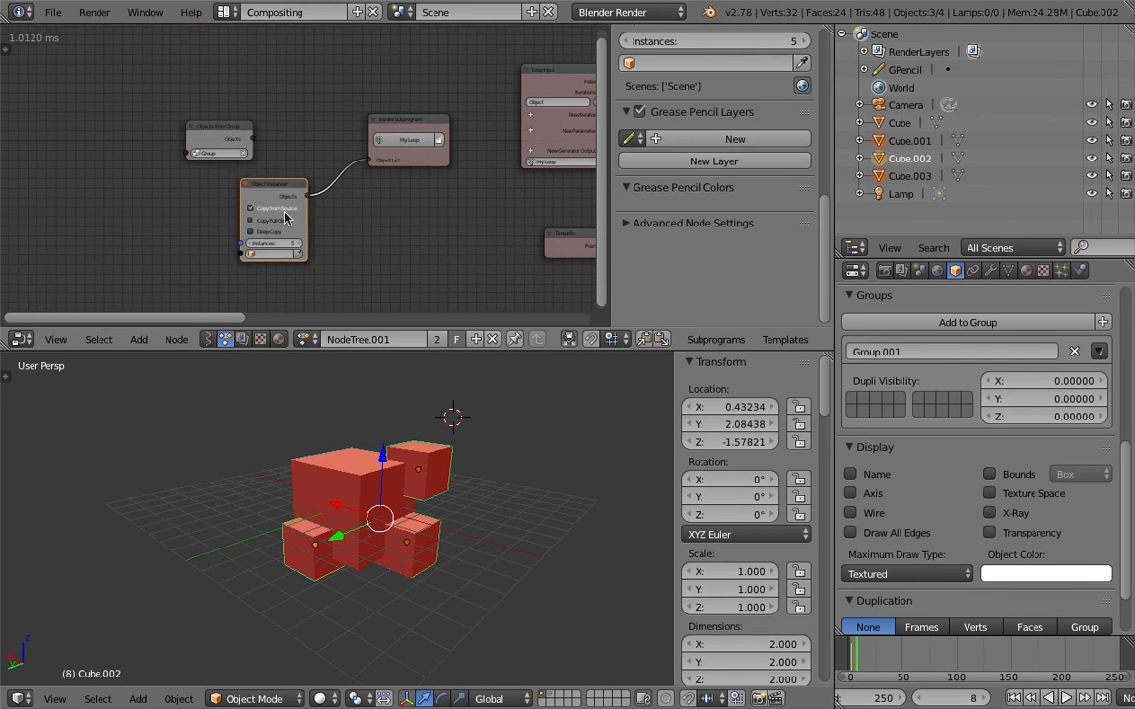
{"action": "left_click", "coordinate": [202, 150]}
{"action": "left_click_drag", "start_coordinate": [249, 136], "coordinate": [374, 158]}
{"action": "key", "text": "ctrl+s"}
{"action": "left_click", "coordinate": [453, 449]}
{"action": "middle_click_drag", "start_coordinate": [414, 224], "coordinate": [258, 210]}
{"action": "key", "text": "alt+a"}
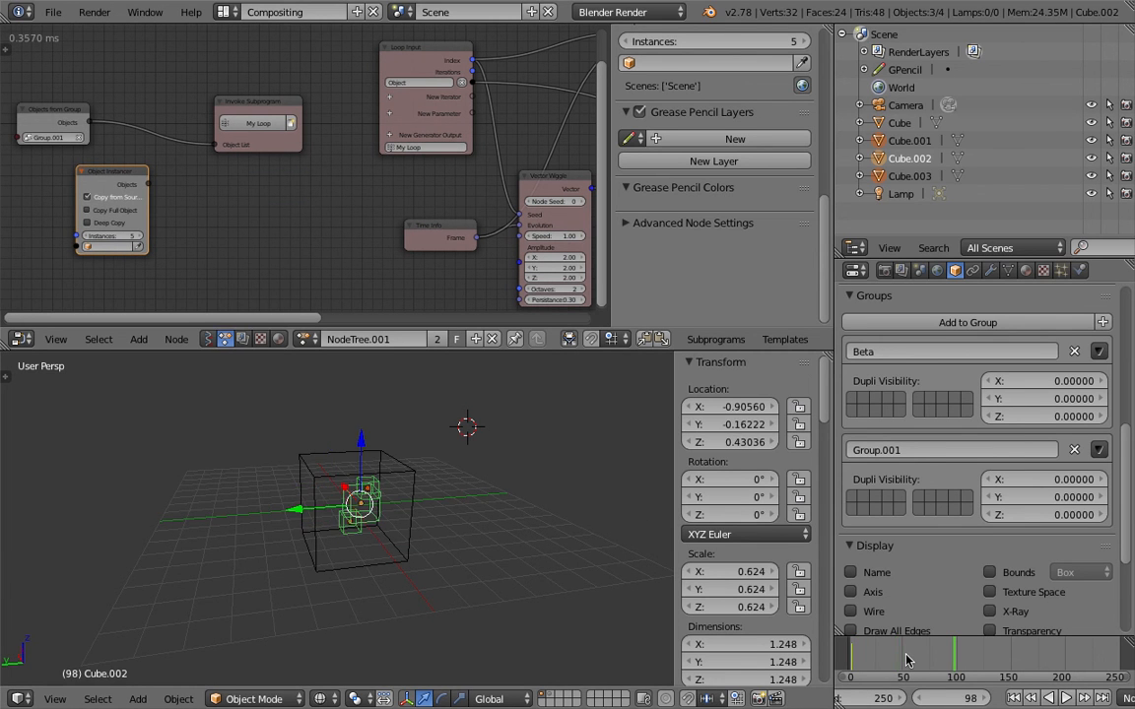
Show the Sverchok NodeTree and load the three small cubes of Group.001 into the Objects in mk2 node.
{"action": "left_click", "coordinate": [208, 339]}
{"action": "left_click", "coordinate": [303, 339]}
{"action": "left_click", "coordinate": [316, 370]}
{"action": "scroll", "coordinate": [185, 176], "scroll_direction": "up", "scroll_amount": 1}
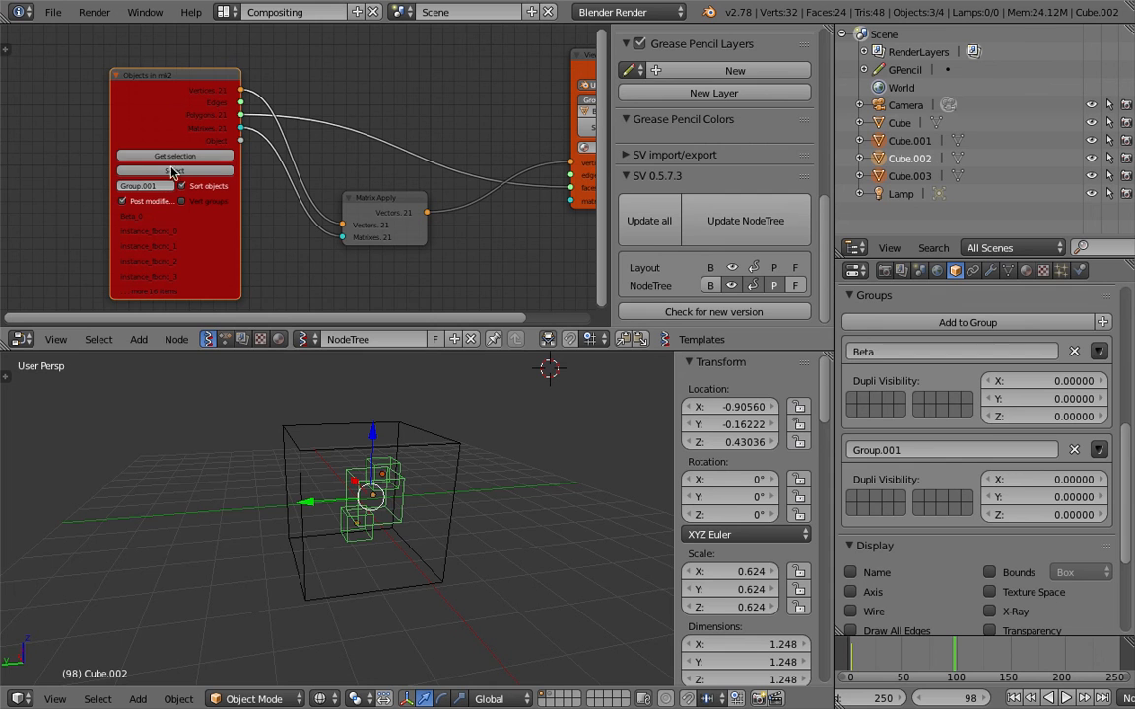
{"action": "left_click", "coordinate": [172, 156]}
{"action": "scroll", "coordinate": [500, 540], "scroll_direction": "down", "scroll_amount": 2}
Scale the large Cube down uniformly to about 0.84.
{"action": "right_click", "coordinate": [420, 486]}
{"action": "key", "text": "s"}
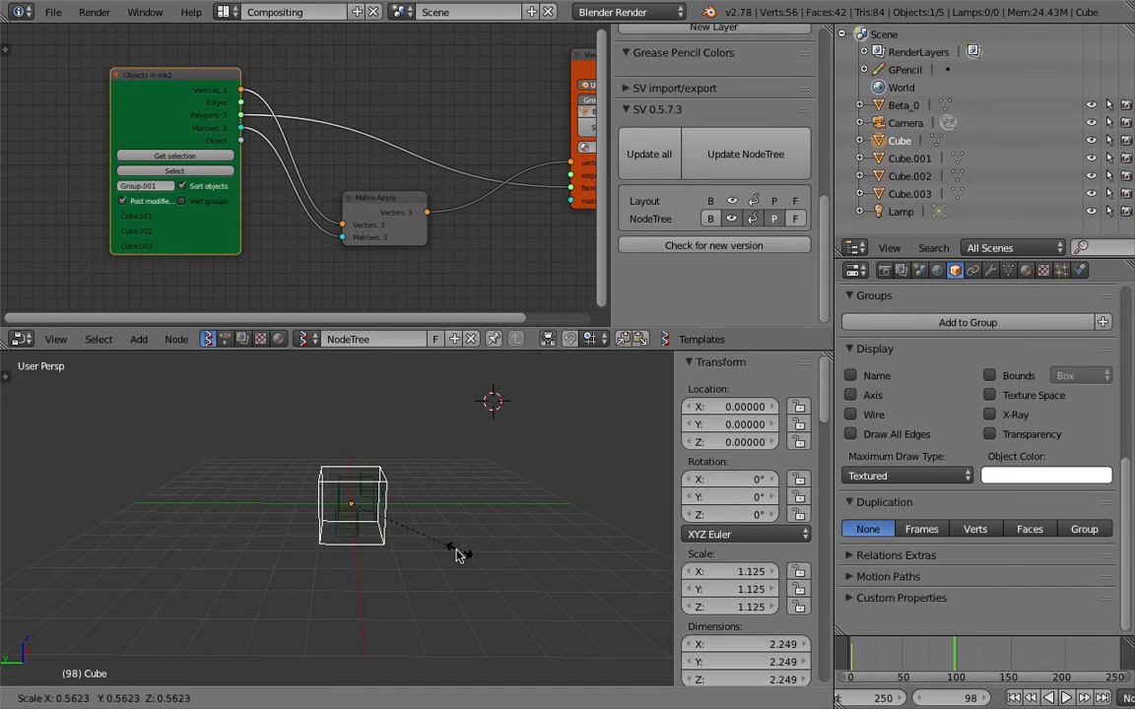
{"action": "left_click", "coordinate": [426, 540]}
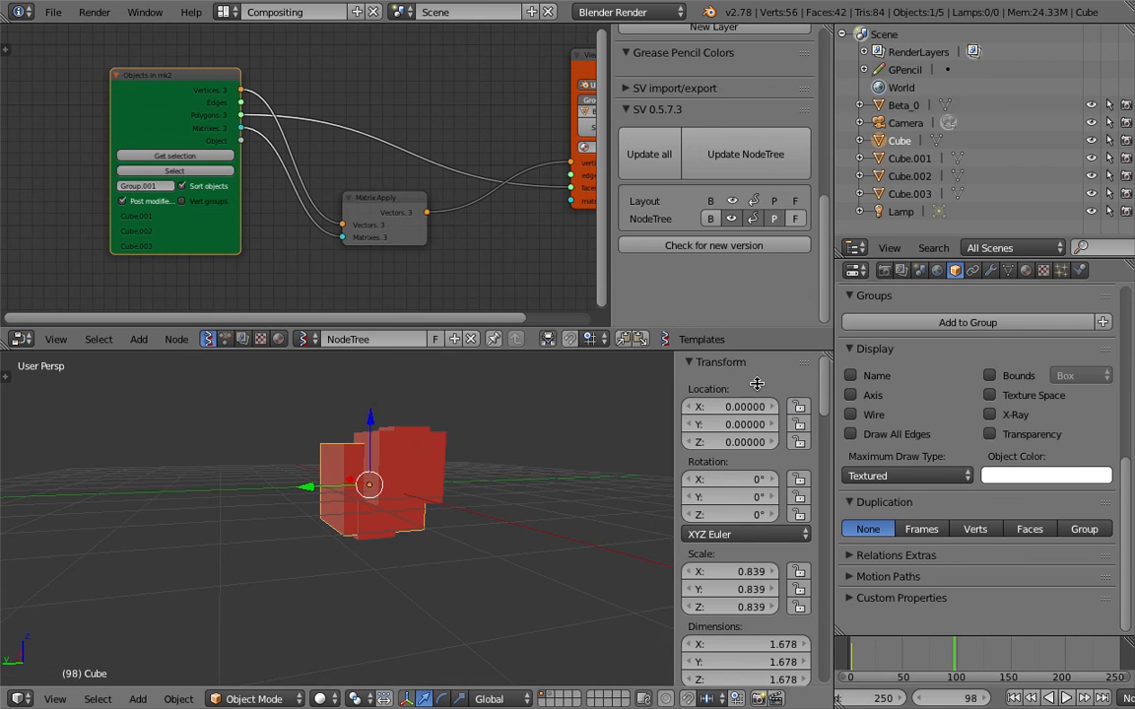
Add a Boolean modifier to the Cube, removing the Build modifier picked by mistake.
{"action": "left_click", "coordinate": [990, 270]}
{"action": "left_click", "coordinate": [961, 330]}
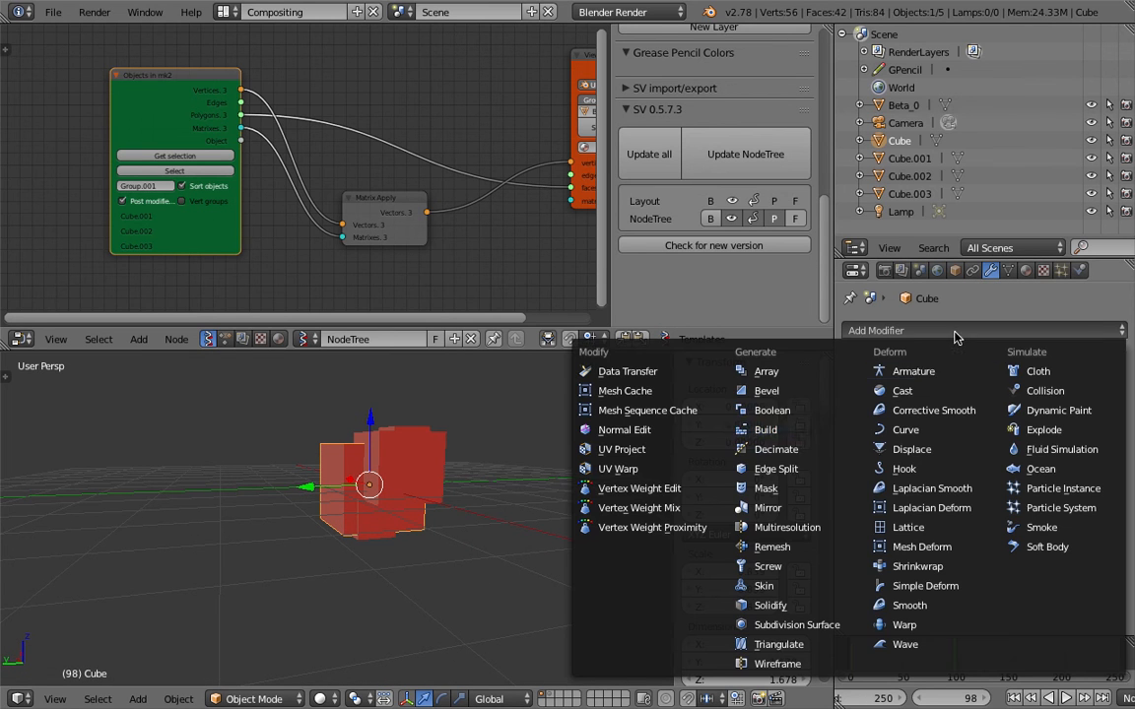
{"action": "left_click", "coordinate": [840, 432]}
{"action": "left_click", "coordinate": [1111, 359]}
{"action": "left_click", "coordinate": [1100, 329]}
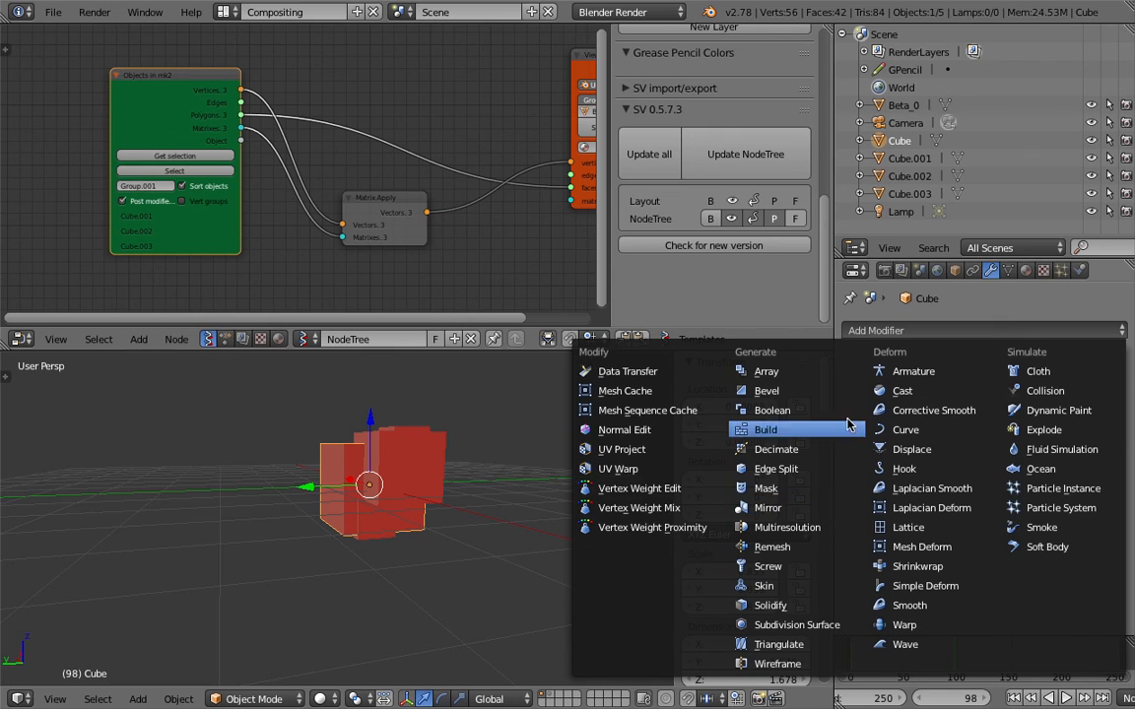
{"action": "left_click", "coordinate": [768, 409]}
Choose Beta_0 as the Boolean modifier's object.
{"action": "left_click", "coordinate": [1014, 433]}
{"action": "key", "text": "Down"}
{"action": "key", "text": "Down"}
{"action": "key", "text": "Down"}
{"action": "key", "text": "Down"}
{"action": "key", "text": "Down"}
{"action": "key", "text": "Down"}
{"action": "key", "text": "Down"}
{"action": "key", "text": "Down"}
{"action": "key", "text": "Down"}
{"action": "key", "text": "Down"}
{"action": "key", "text": "Down"}
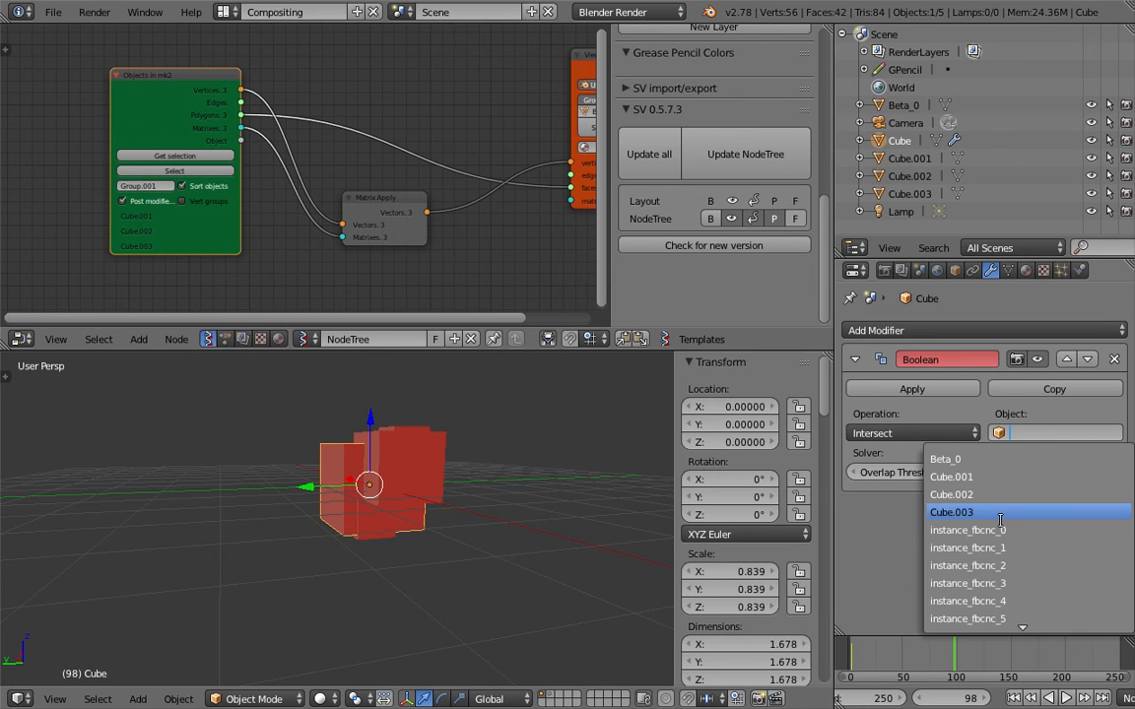
{"action": "key", "text": "Down"}
{"action": "key", "text": "Down"}
{"action": "key", "text": "Down"}
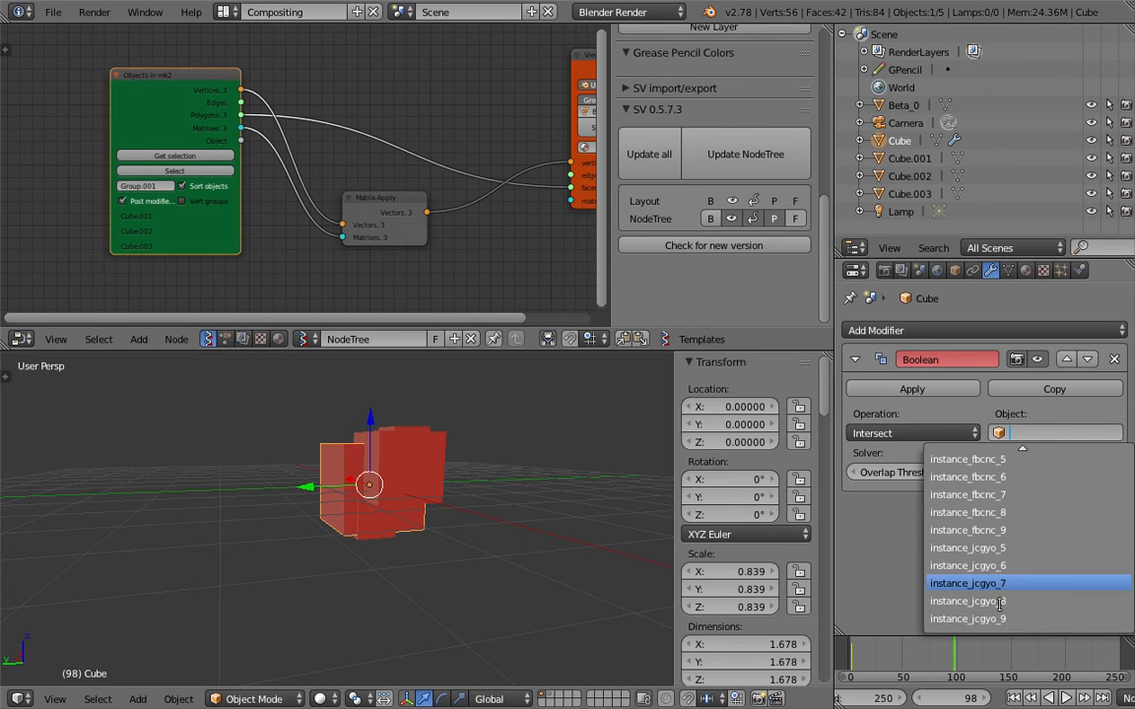
{"action": "scroll", "coordinate": [990, 503], "scroll_direction": "up", "scroll_amount": 13}
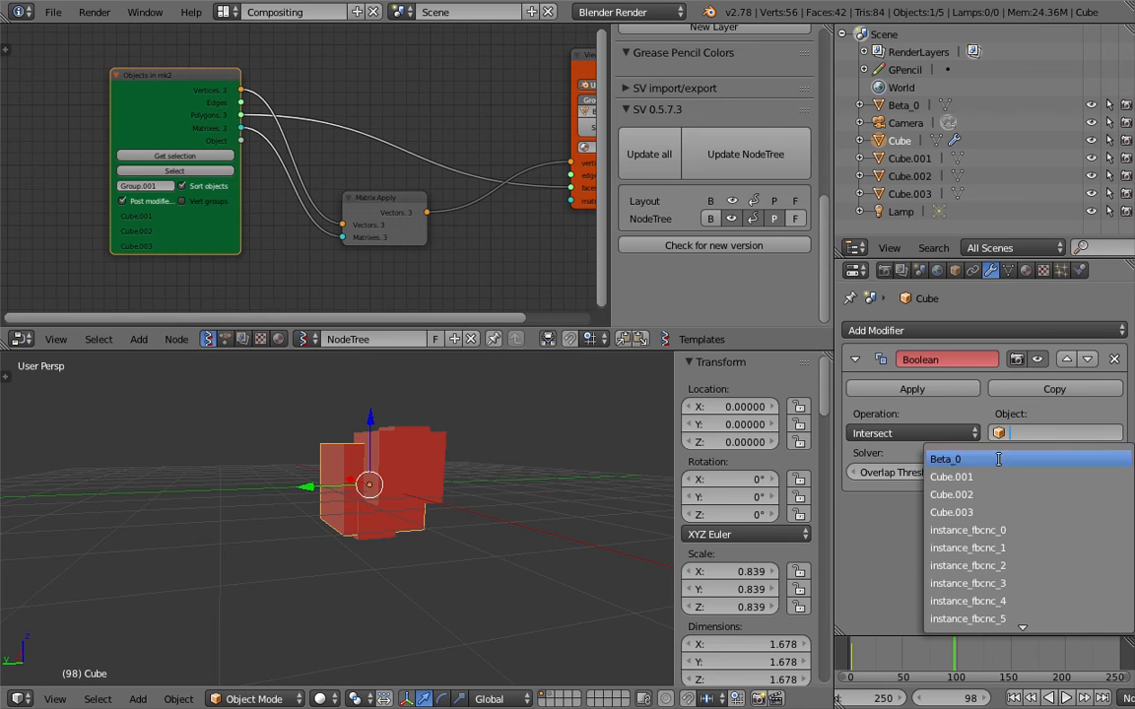
{"action": "left_click", "coordinate": [998, 459]}
Set the Boolean operation to Difference and save the file, checking the cut in wireframe and solid shading.
{"action": "left_click", "coordinate": [897, 433]}
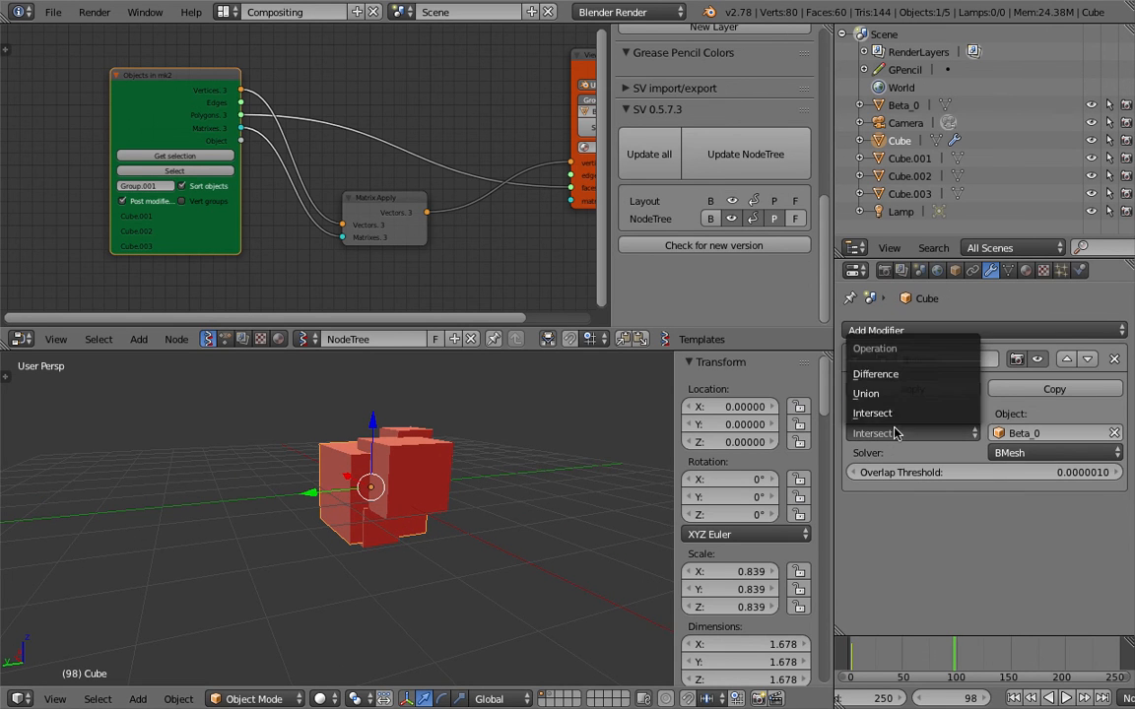
{"action": "left_click", "coordinate": [896, 377]}
{"action": "mouse_move", "coordinate": [450, 481]}
{"action": "middle_mouse_down"}
{"action": "mouse_move", "coordinate": [476, 509]}
{"action": "mouse_move", "coordinate": [425, 498]}
{"action": "mouse_move", "coordinate": [409, 480]}
{"action": "middle_mouse_up"}
{"action": "key", "text": "z"}
{"action": "key", "text": "z"}
{"action": "key", "text": "z"}
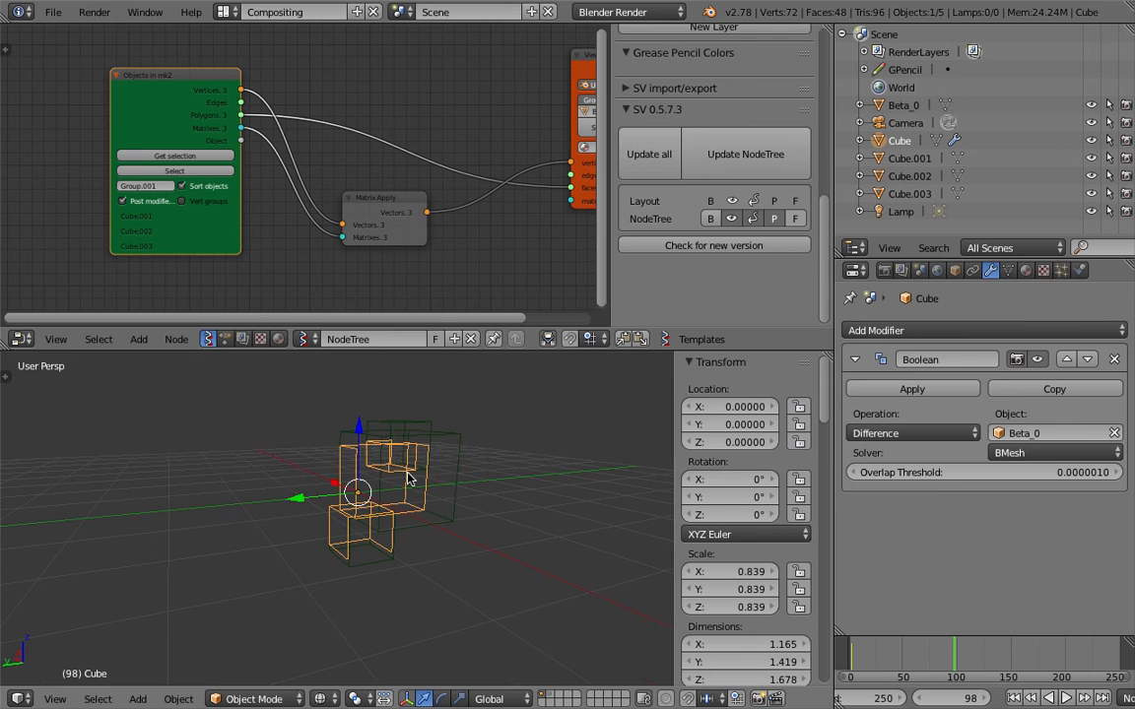
{"action": "left_click", "coordinate": [890, 431]}
{"action": "left_click", "coordinate": [903, 379]}
{"action": "mouse_move", "coordinate": [563, 506]}
{"action": "middle_mouse_down"}
{"action": "mouse_move", "coordinate": [476, 464]}
{"action": "mouse_move", "coordinate": [494, 484]}
{"action": "mouse_move", "coordinate": [467, 534]}
{"action": "middle_mouse_up"}
{"action": "key", "text": "ctrl+s"}
{"action": "left_click", "coordinate": [489, 475]}
{"action": "key", "text": "z"}
{"action": "key", "text": "z"}
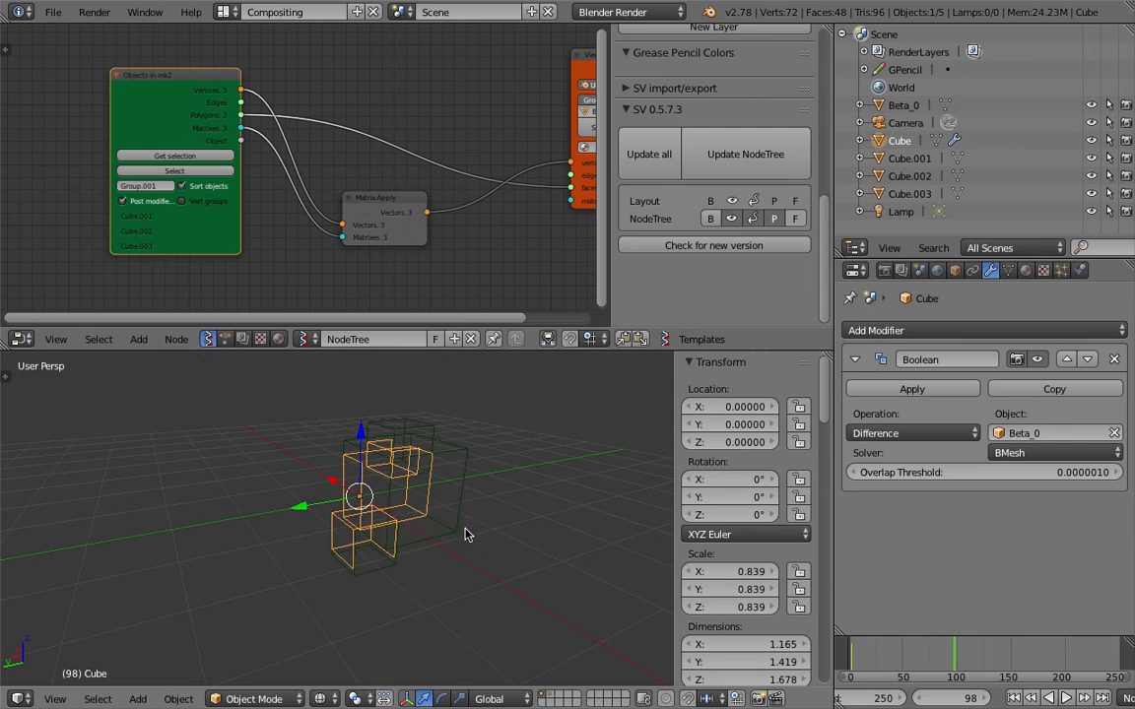
Hide Beta_0, Cube.001 and Cube.002 in the viewport and select the Cube.
{"action": "right_click", "coordinate": [451, 458]}
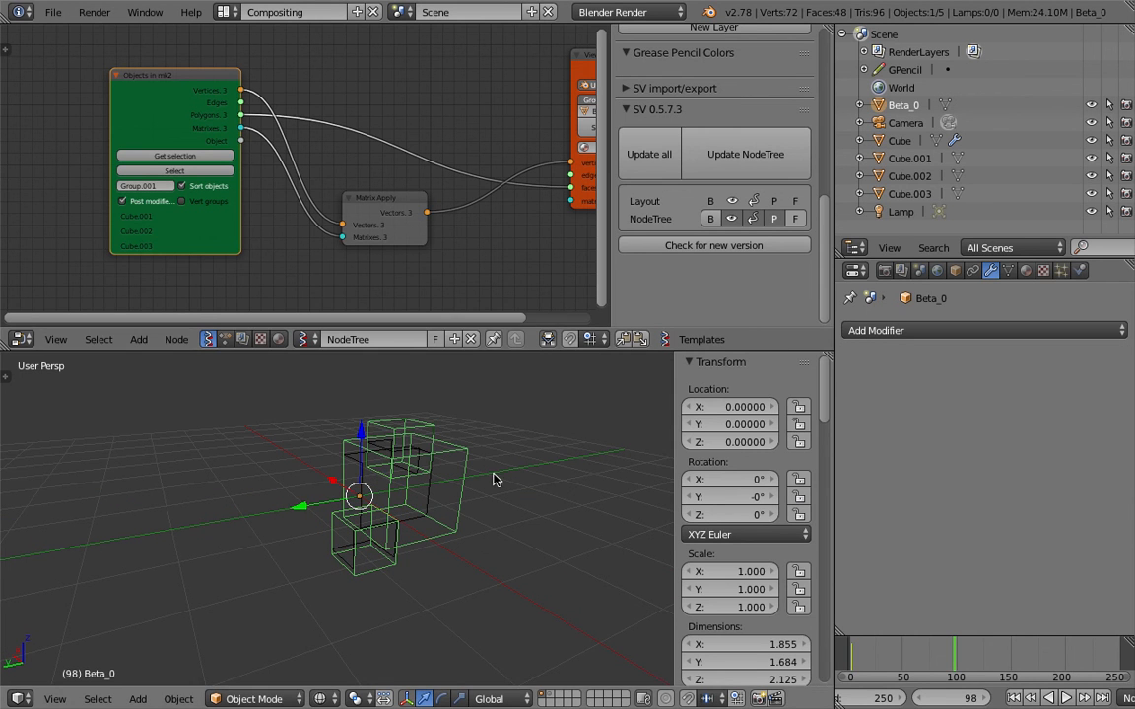
{"action": "left_click", "coordinate": [1091, 106]}
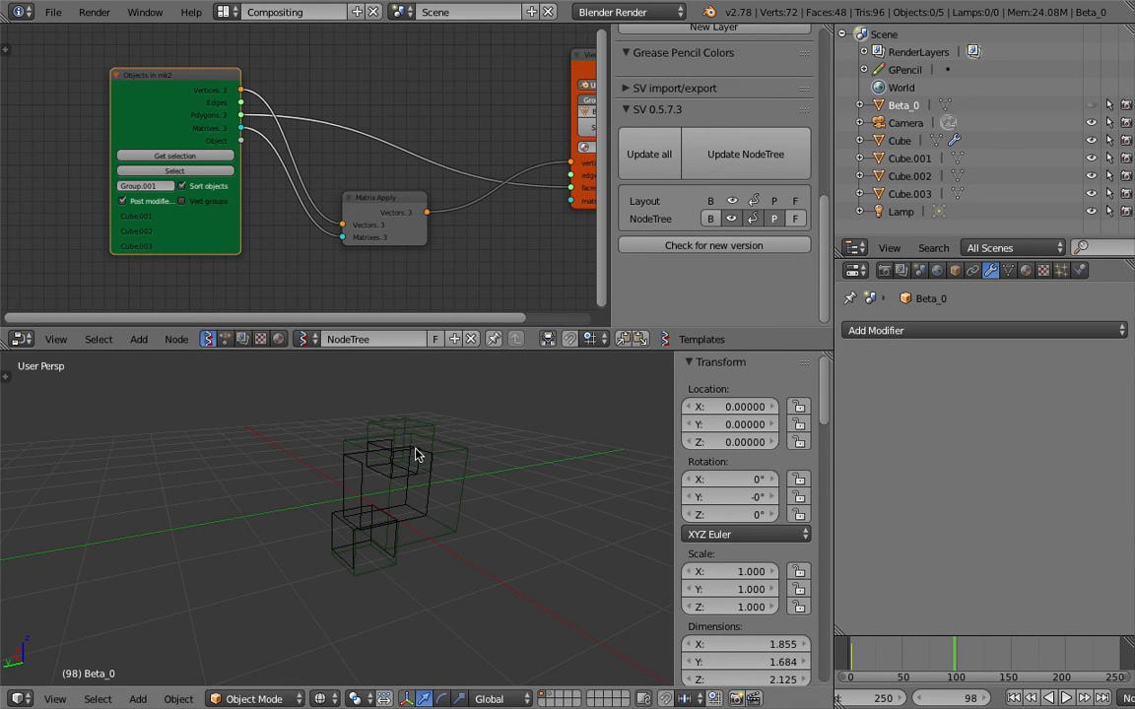
{"action": "right_click", "coordinate": [410, 452]}
{"action": "right_click", "coordinate": [418, 435]}
{"action": "left_click", "coordinate": [1092, 159]}
{"action": "right_click", "coordinate": [432, 453]}
{"action": "left_click", "coordinate": [1092, 175]}
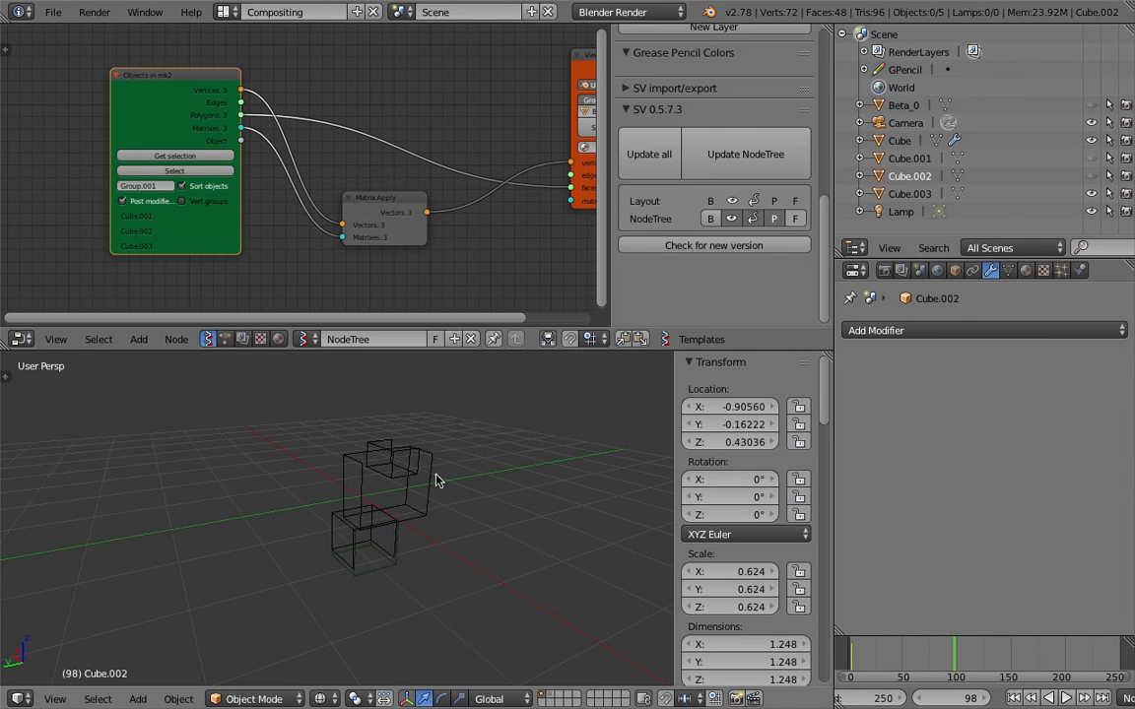
{"action": "right_click", "coordinate": [399, 548]}
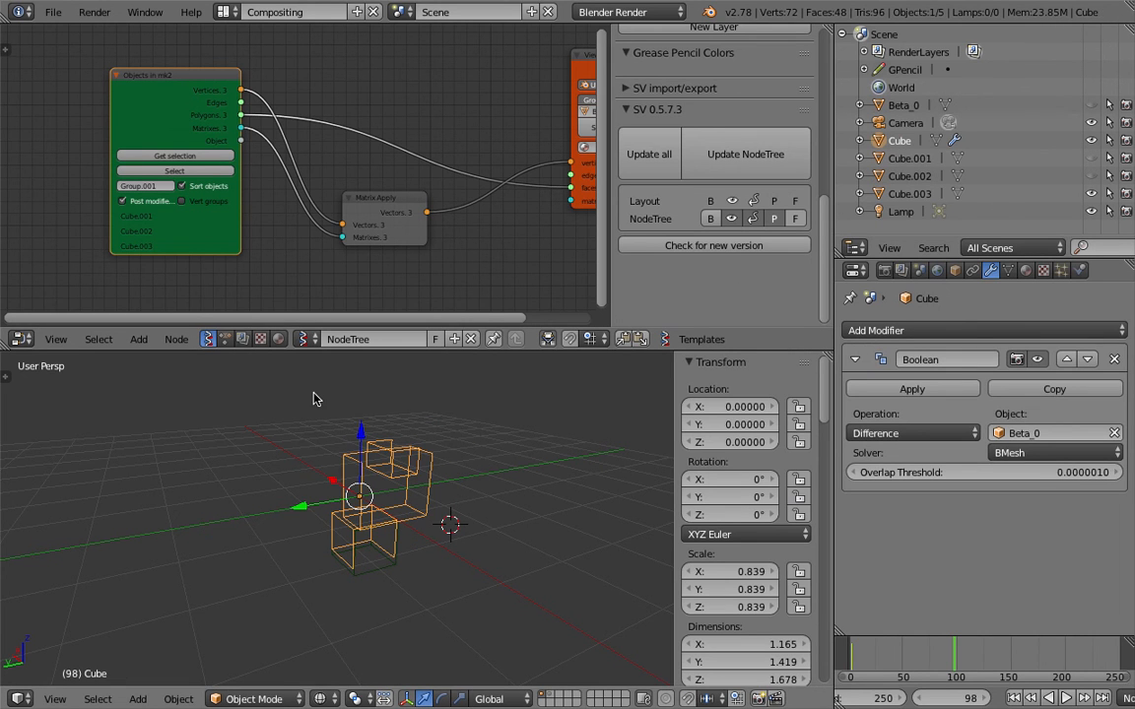
Add an Object Visibility Output node to the Animation Nodes tree, near the Object Transforms node.
{"action": "left_click", "coordinate": [227, 339]}
{"action": "scroll", "coordinate": [387, 234], "scroll_direction": "down", "scroll_amount": 5}
{"action": "middle_click_drag", "start_coordinate": [514, 215], "coordinate": [280, 190]}
{"action": "scroll", "coordinate": [280, 190], "scroll_direction": "up", "scroll_amount": 3}
{"action": "key", "text": "shift+a"}
{"action": "mouse_move", "coordinate": [279, 183]}
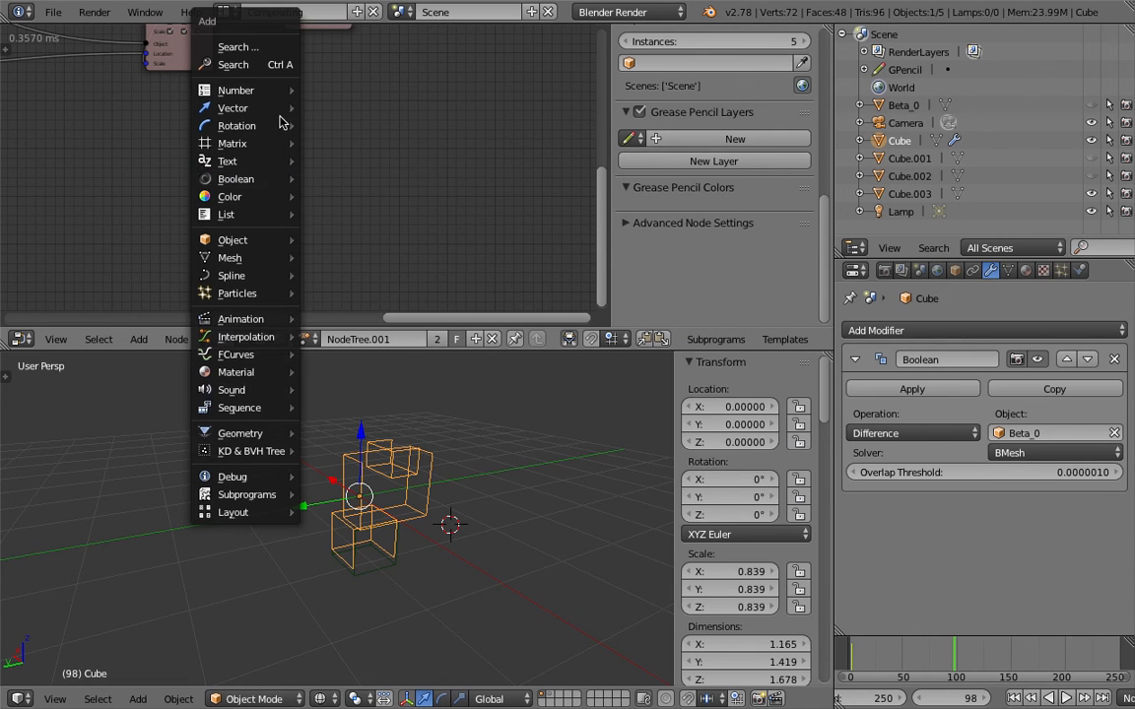
{"action": "left_click", "coordinate": [274, 65]}
{"action": "type", "text": "visi"}
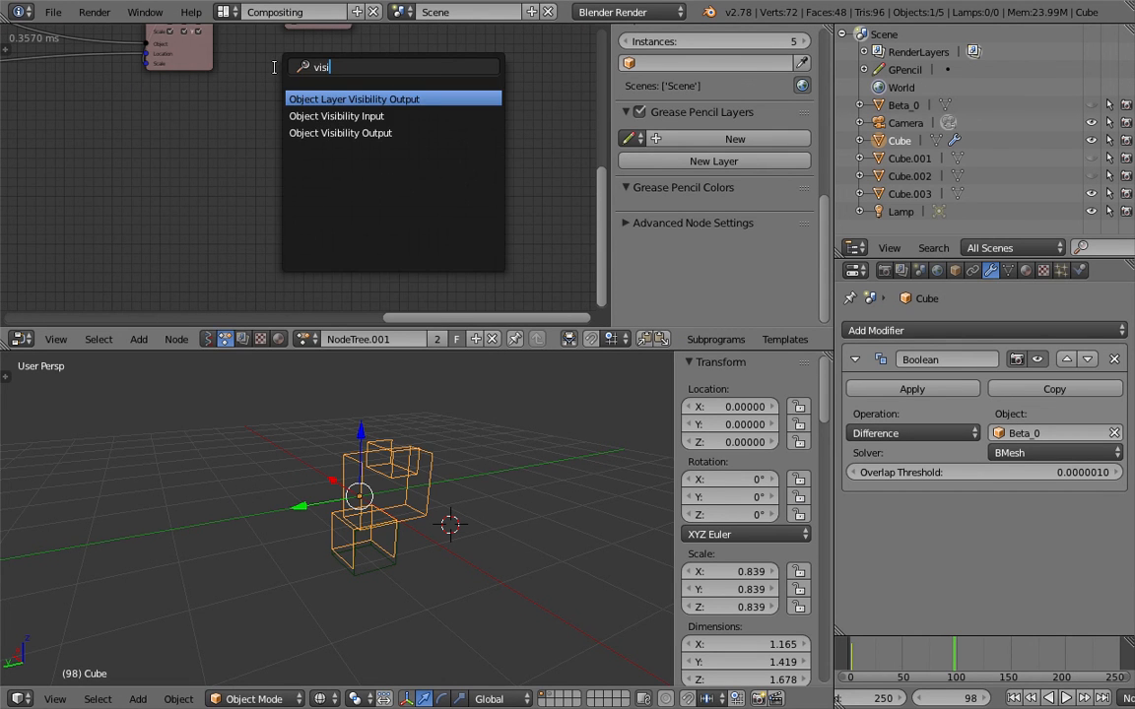
{"action": "left_click", "coordinate": [309, 133]}
{"action": "left_click", "coordinate": [301, 89]}
Connect the Object Transforms output to the Object Visibility Output node with Hide enabled, and save the file.
{"action": "middle_click_drag", "start_coordinate": [287, 84], "coordinate": [348, 274]}
{"action": "scroll", "coordinate": [348, 274], "scroll_direction": "up", "scroll_amount": 3}
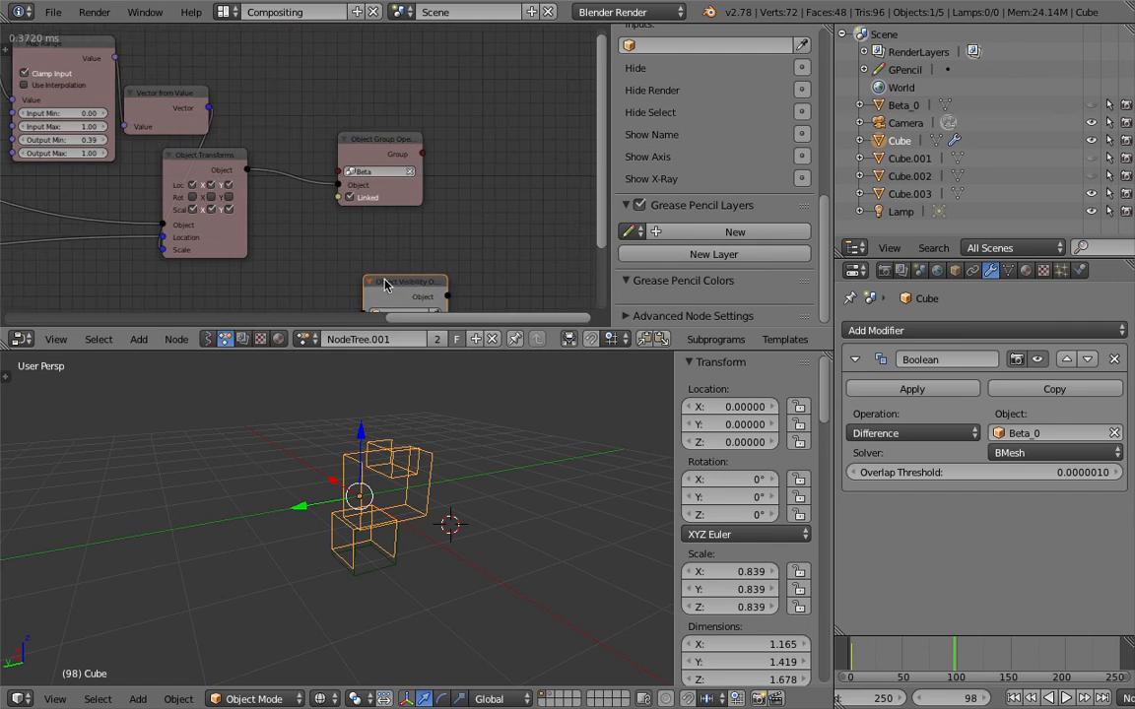
{"action": "middle_click_drag", "start_coordinate": [437, 285], "coordinate": [443, 250]}
{"action": "left_click_drag", "start_coordinate": [254, 134], "coordinate": [397, 250]}
{"action": "mouse_move", "coordinate": [454, 495]}
{"action": "middle_mouse_down"}
{"action": "mouse_move", "coordinate": [469, 473]}
{"action": "mouse_move", "coordinate": [448, 474]}
{"action": "mouse_move", "coordinate": [460, 505]}
{"action": "mouse_move", "coordinate": [414, 498]}
{"action": "mouse_move", "coordinate": [440, 466]}
{"action": "mouse_move", "coordinate": [486, 491]}
{"action": "mouse_move", "coordinate": [455, 465]}
{"action": "middle_mouse_up"}
{"action": "key", "text": "z"}
{"action": "key", "text": "super+s"}
{"action": "left_click", "coordinate": [458, 502]}
{"action": "middle_click_drag", "start_coordinate": [316, 307], "coordinate": [364, 304]}
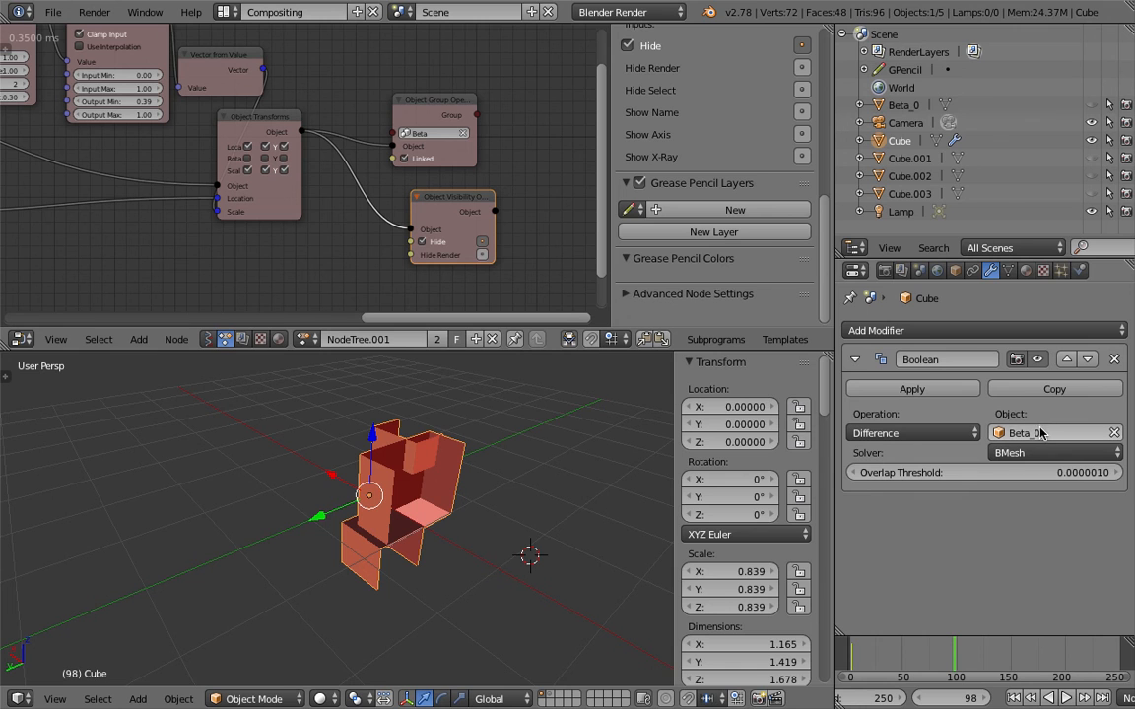
Show the whole Sverchok NodeTree in a wider node editor and move the Matrix Apply node slightly.
{"action": "left_click", "coordinate": [1040, 434]}
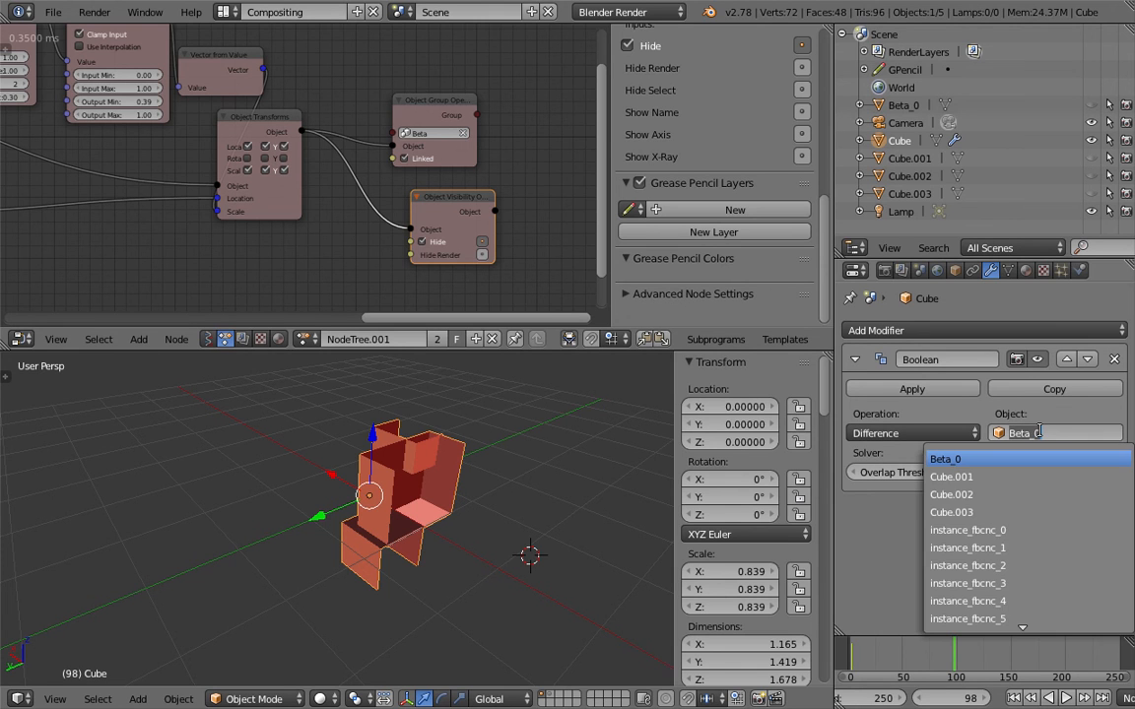
{"action": "left_click", "coordinate": [207, 338]}
{"action": "left_click", "coordinate": [302, 339]}
{"action": "left_click", "coordinate": [329, 367]}
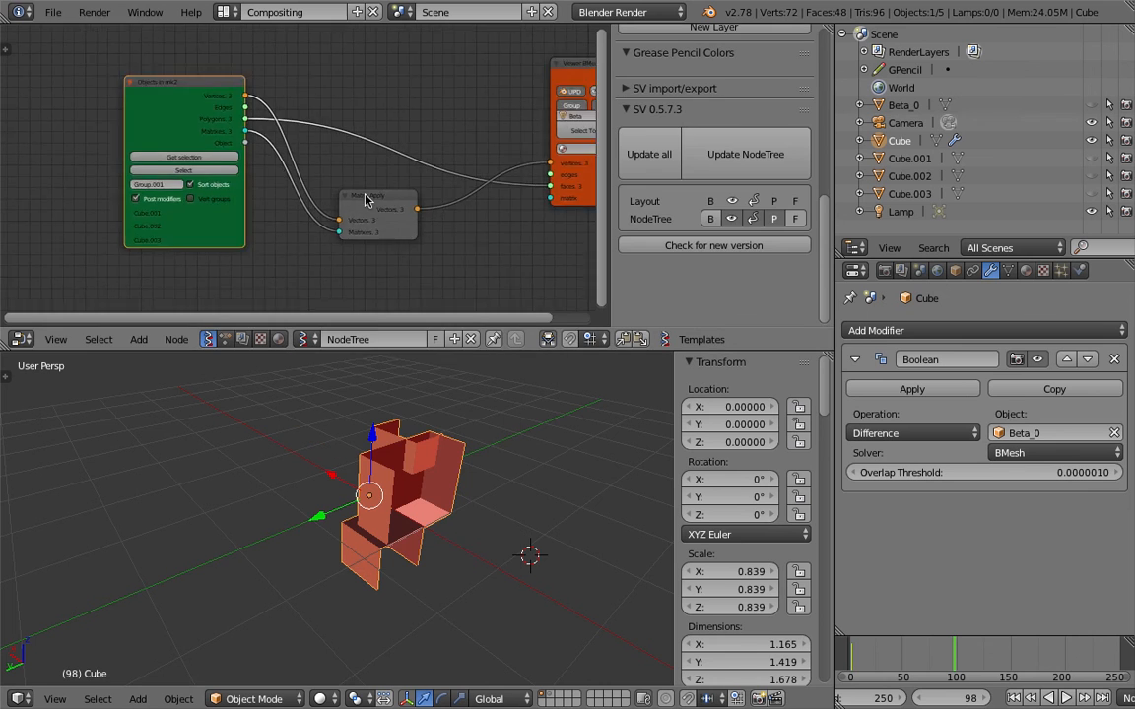
{"action": "key", "text": "Home"}
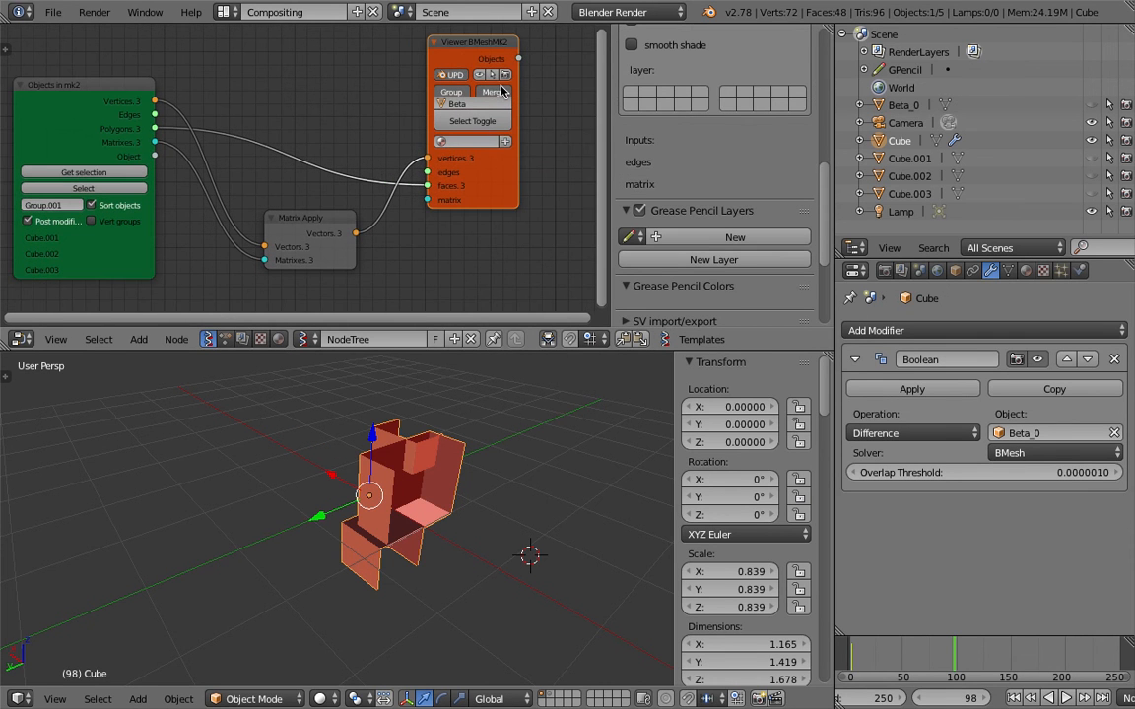
{"action": "left_click_drag", "start_coordinate": [608, 100], "coordinate": [663, 101]}
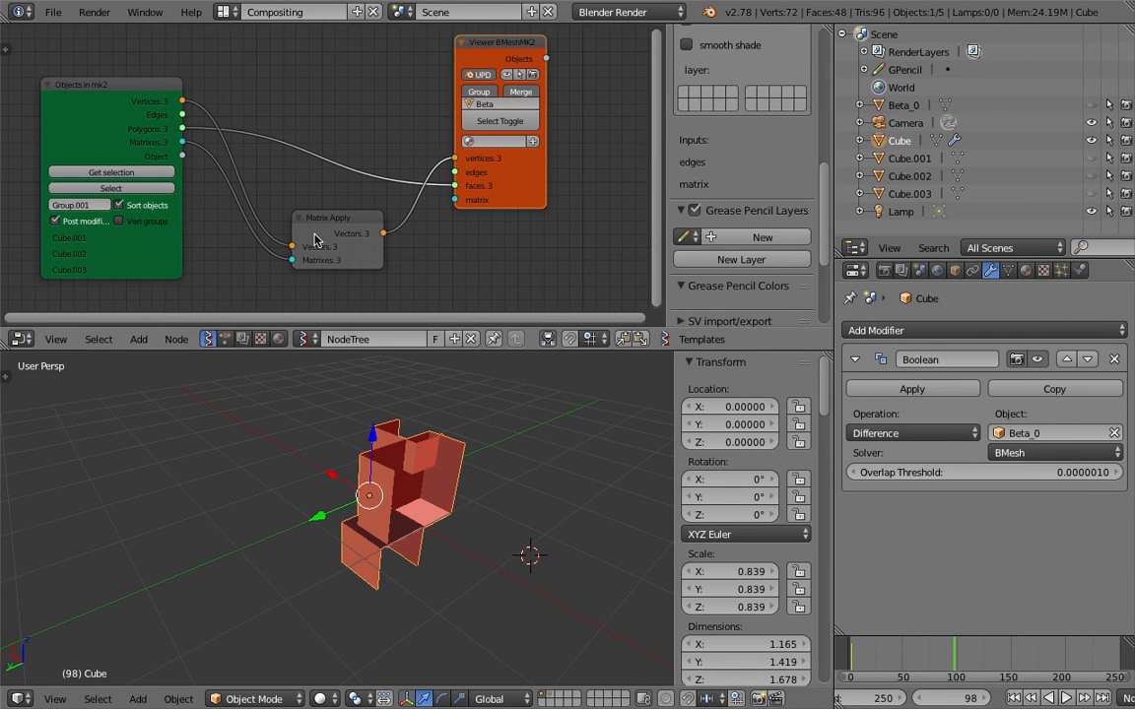
{"action": "left_click_drag", "start_coordinate": [318, 226], "coordinate": [300, 220]}
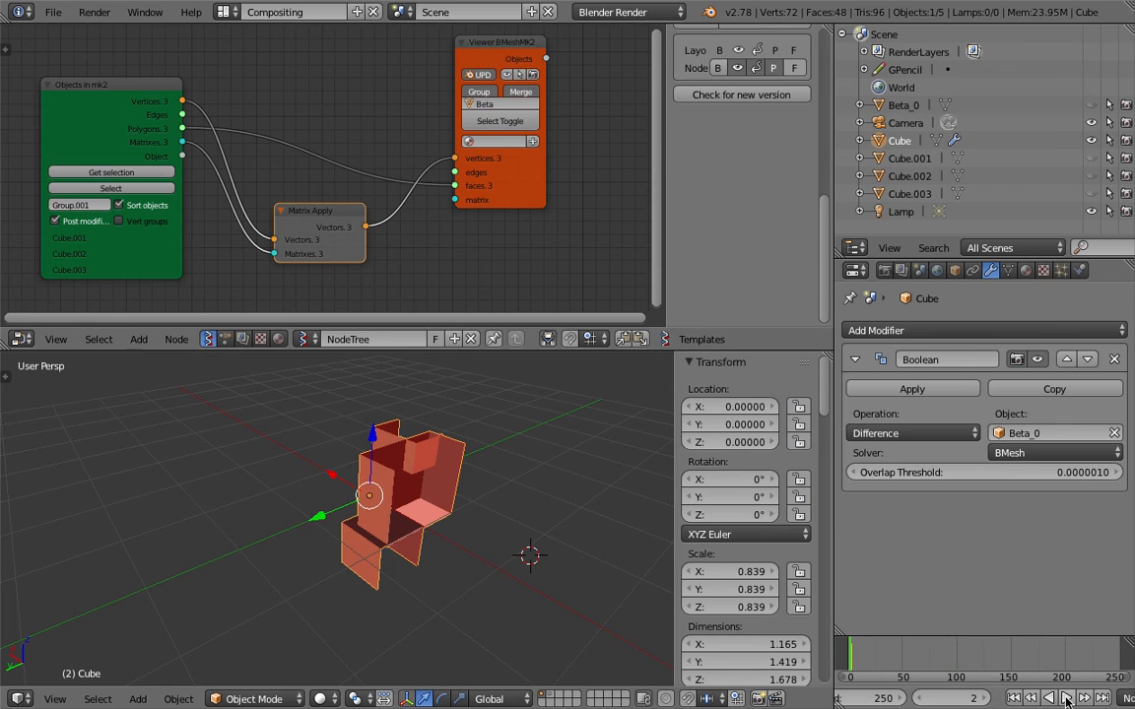
Play the animation and examine the changing cuts in the Cube from another angle.
{"action": "left_click", "coordinate": [1066, 699]}
{"action": "middle_click_drag", "start_coordinate": [384, 473], "coordinate": [394, 507]}
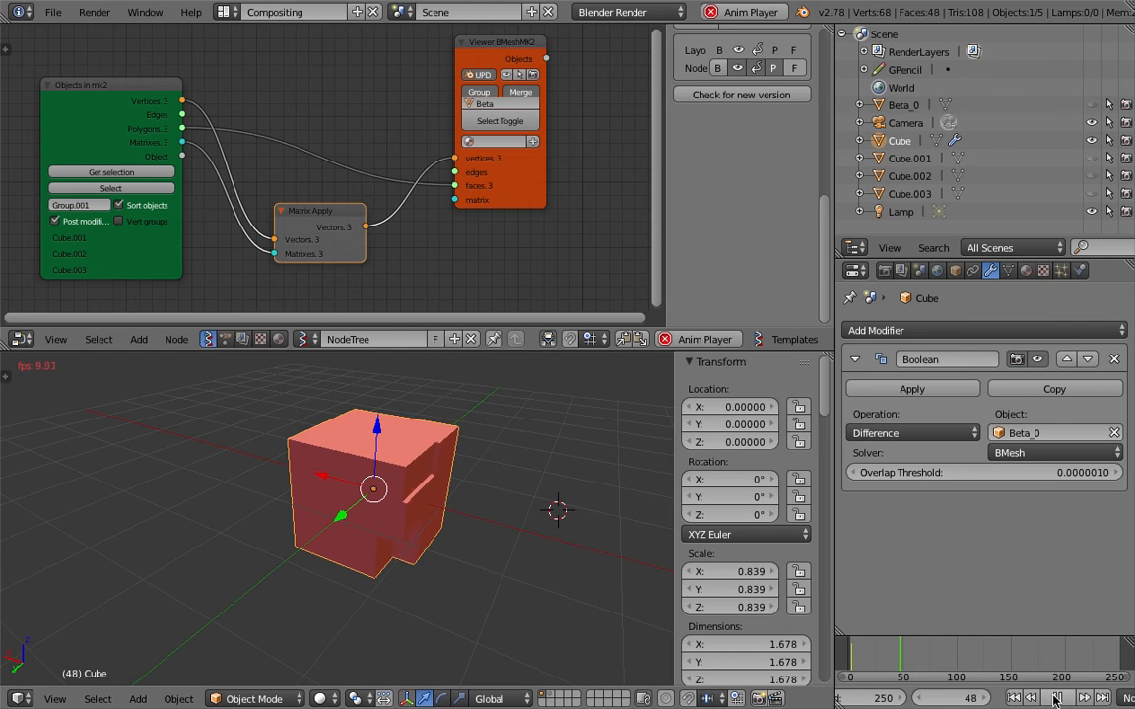
{"action": "key", "text": "alt+a"}
Set the Boolean solver to Carve and replay the animation to check the cuts.
{"action": "left_click", "coordinate": [1034, 453]}
{"action": "left_click", "coordinate": [1008, 413]}
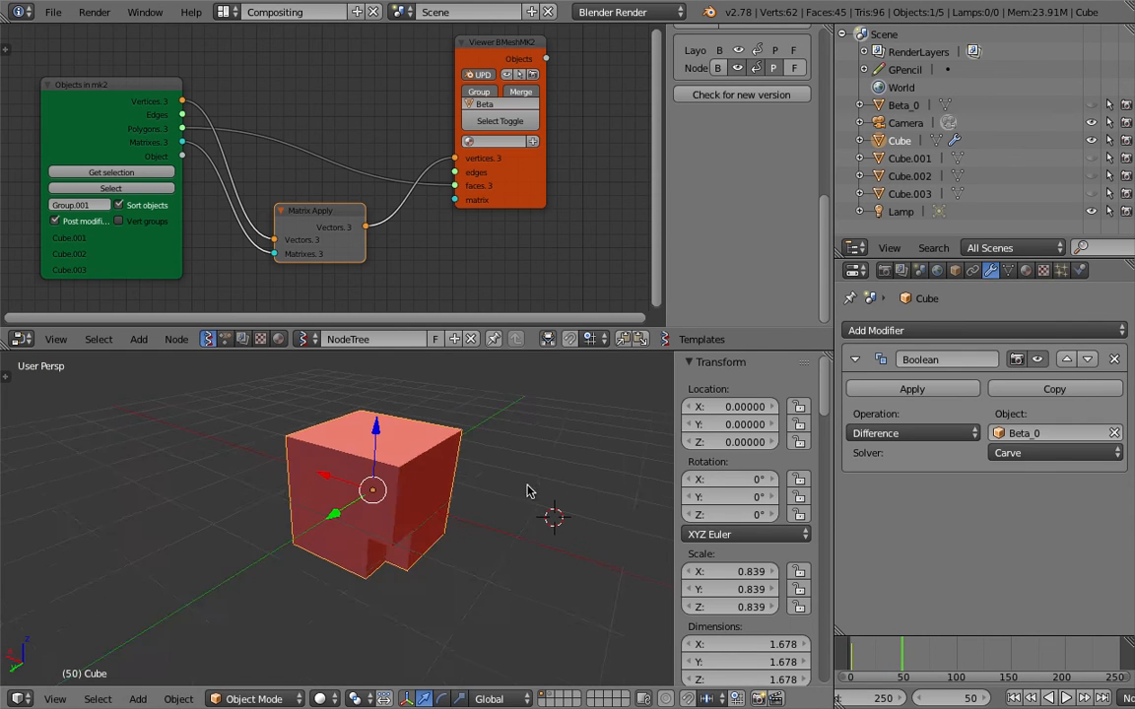
{"action": "left_click", "coordinate": [1066, 697]}
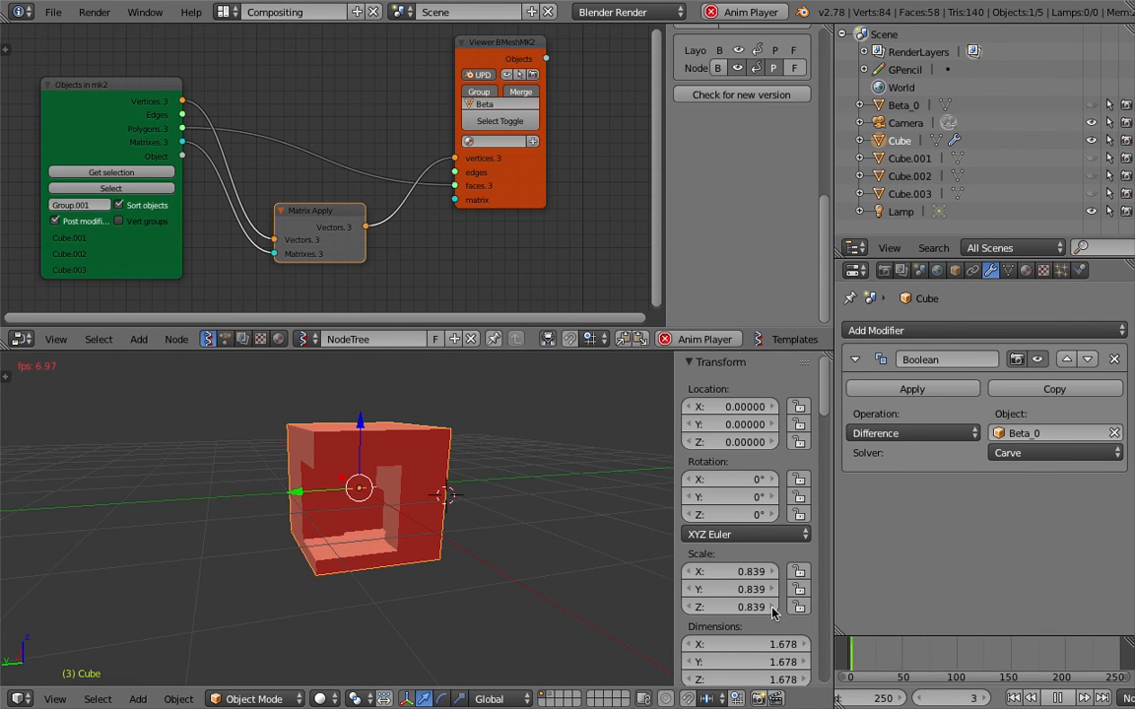
{"action": "left_click", "coordinate": [1059, 698]}
{"action": "mouse_move", "coordinate": [434, 468]}
{"action": "middle_mouse_down"}
{"action": "mouse_move", "coordinate": [453, 511]}
{"action": "mouse_move", "coordinate": [444, 507]}
{"action": "mouse_move", "coordinate": [530, 459]}
{"action": "mouse_move", "coordinate": [451, 470]}
{"action": "middle_mouse_up"}
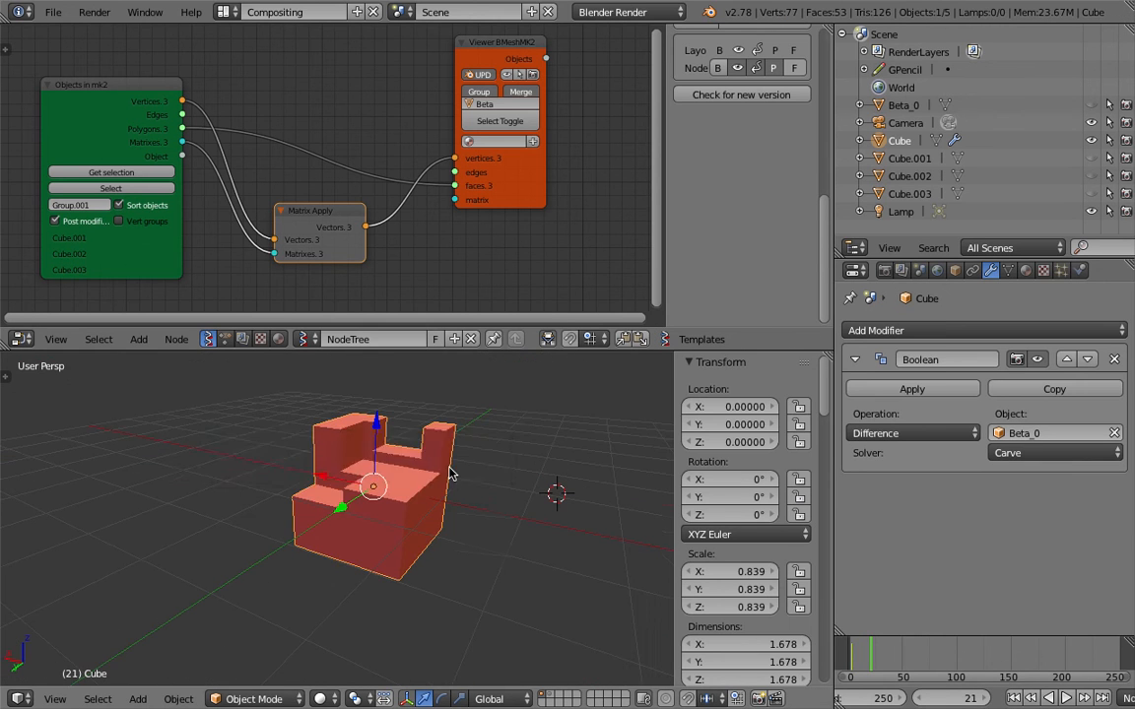
Switch to the 3D View Full screen layout and play the animation with a closer view of the Cube.
{"action": "left_click", "coordinate": [224, 12]}
{"action": "left_click", "coordinate": [247, 42]}
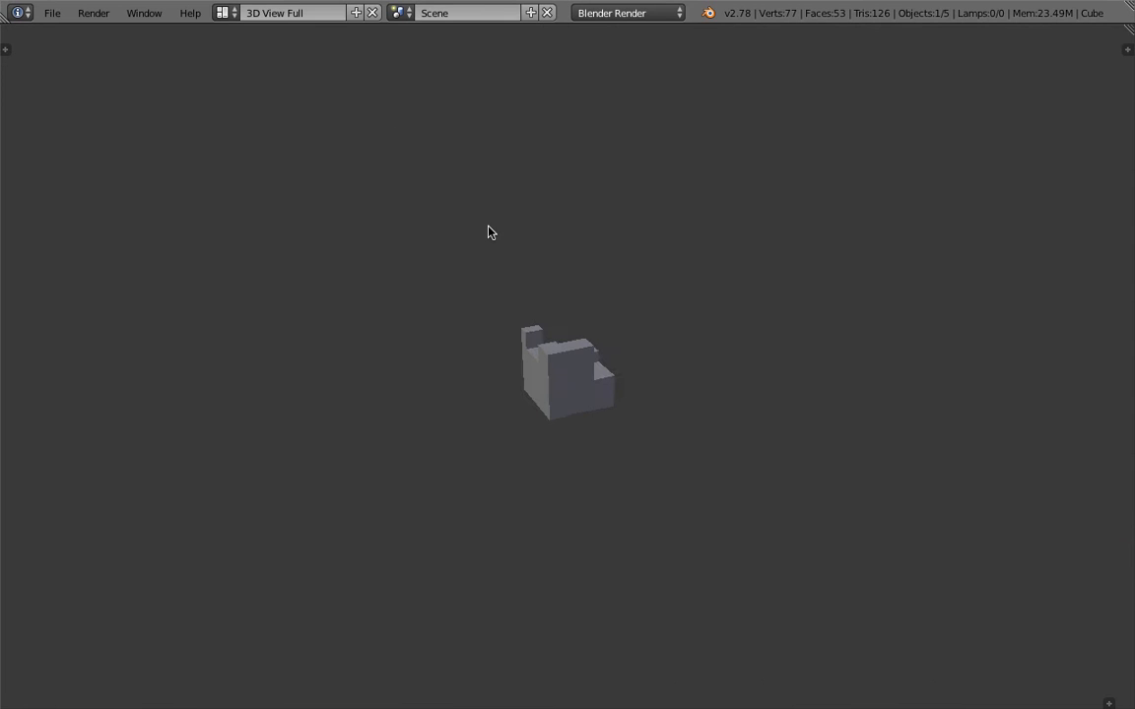
{"action": "middle_click_drag", "start_coordinate": [650, 261], "coordinate": [627, 254]}
{"action": "scroll", "coordinate": [512, 255], "scroll_direction": "up", "scroll_amount": 2}
{"action": "key", "text": "alt+a"}
{"action": "scroll", "coordinate": [627, 254], "scroll_direction": "up", "scroll_amount": 1}
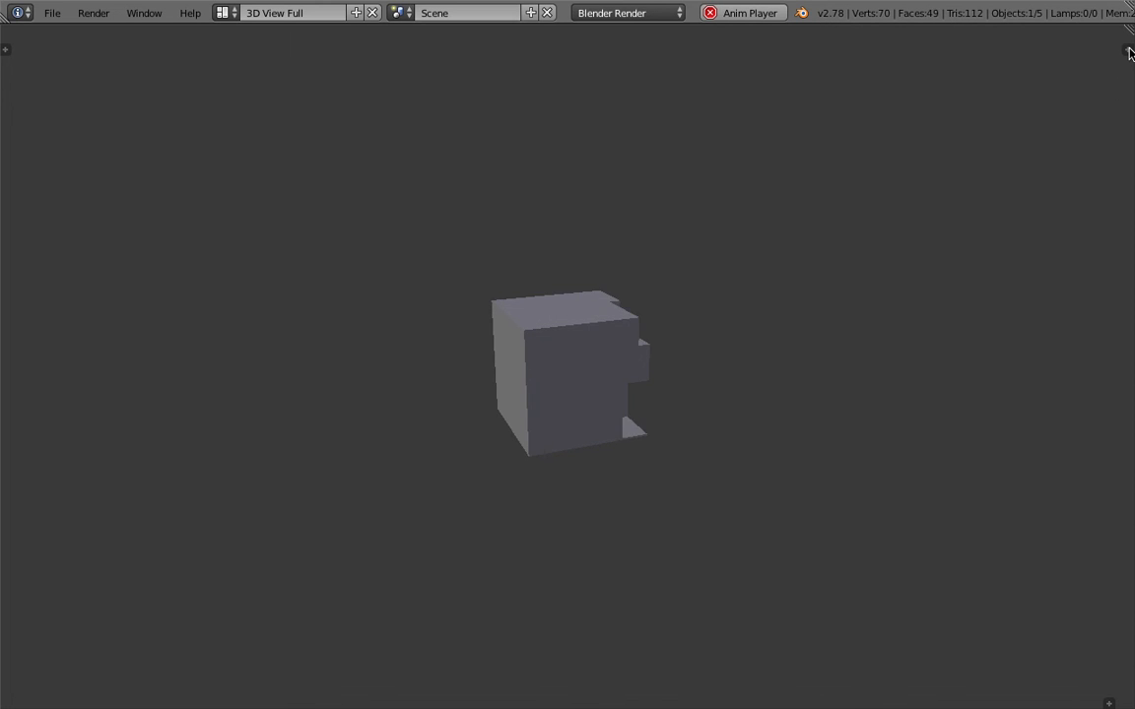
Enable Matcap shading for the viewport and choose the multicoloured normal-map sphere as its material.
{"action": "left_click", "coordinate": [1128, 50]}
{"action": "scroll", "coordinate": [1066, 347], "scroll_direction": "down", "scroll_amount": 8}
{"action": "scroll", "coordinate": [1036, 503], "scroll_direction": "down", "scroll_amount": 12}
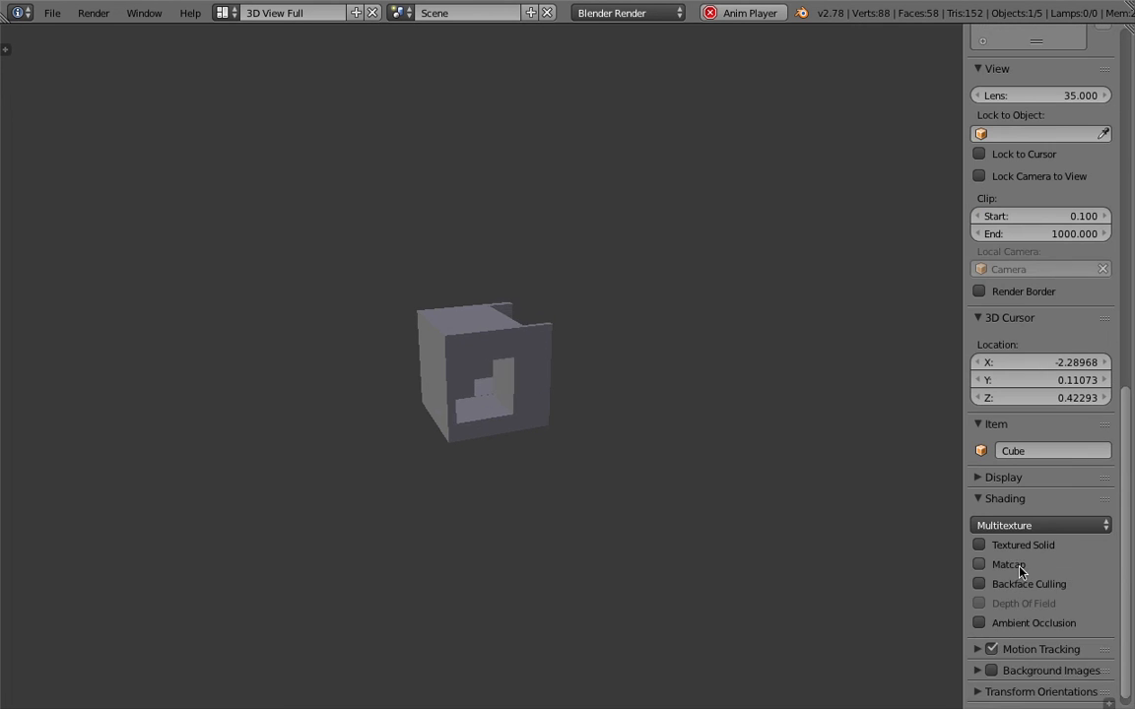
{"action": "left_click", "coordinate": [1022, 638]}
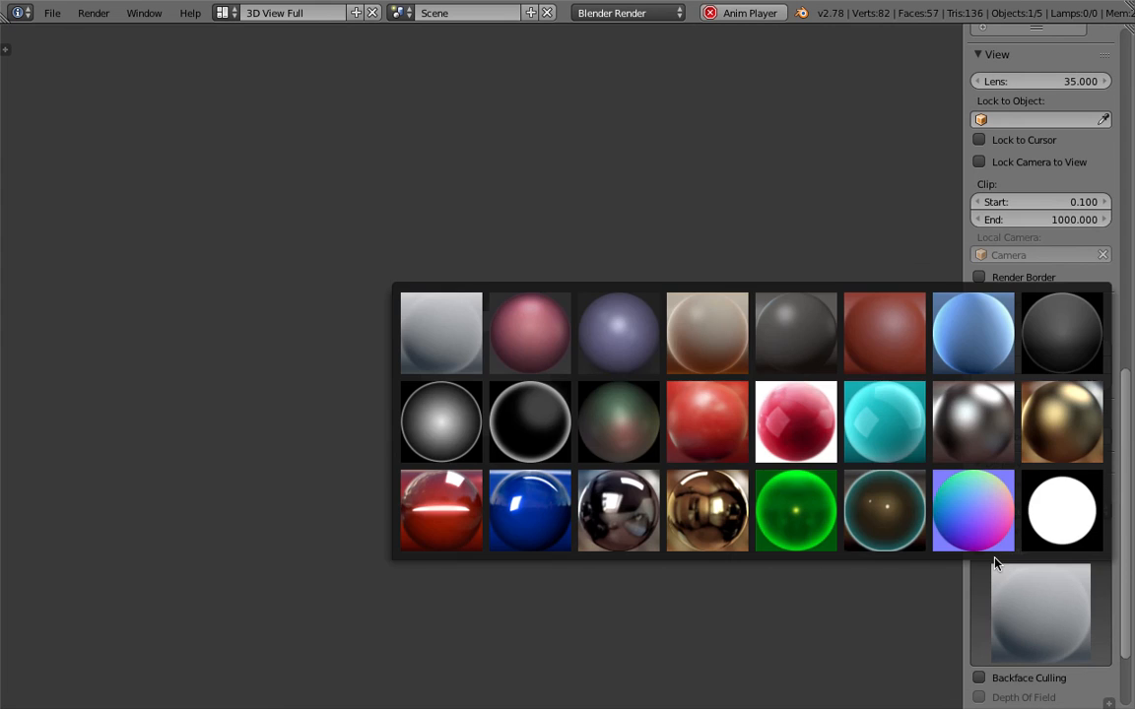
{"action": "left_click", "coordinate": [739, 334]}
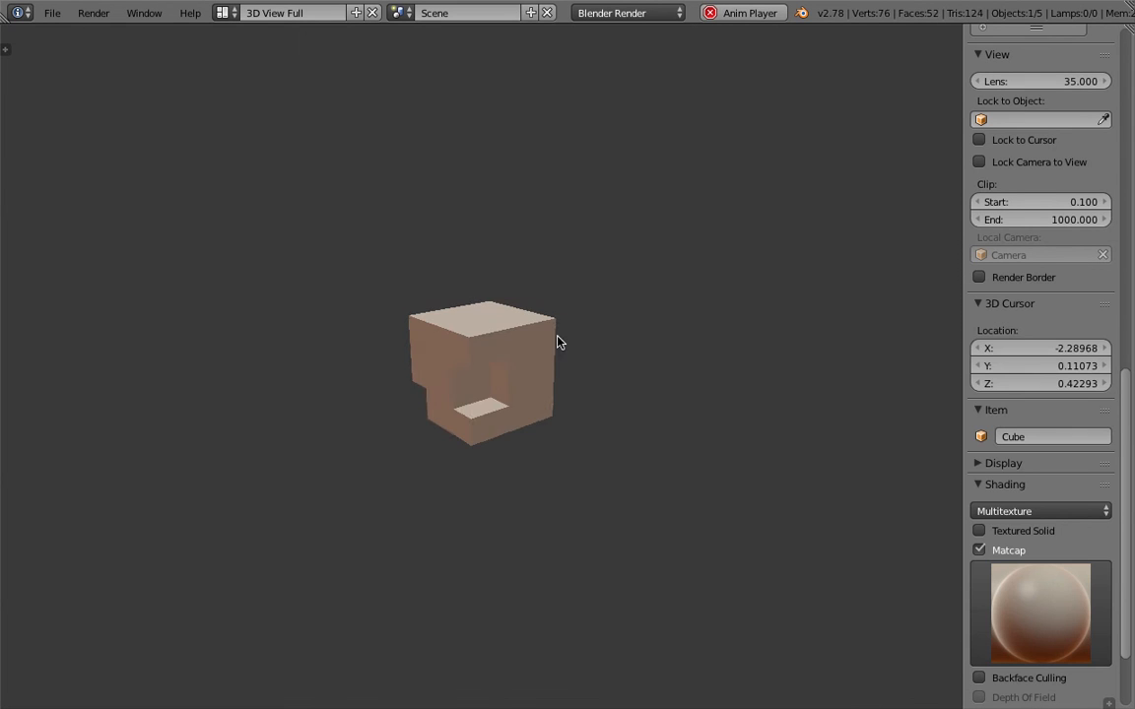
{"action": "left_click", "coordinate": [1020, 589]}
{"action": "left_click", "coordinate": [975, 513]}
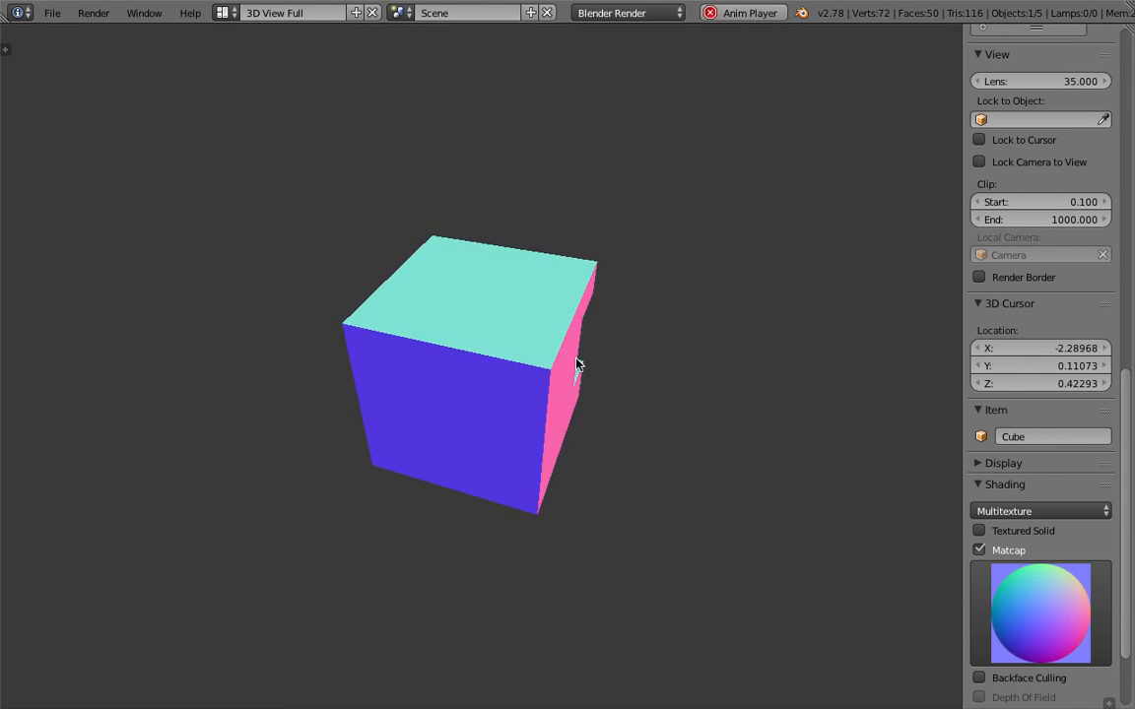
Split a narrow strip off above the 3D view, show its header and turn it into a Timeline.
{"action": "left_click_drag", "start_coordinate": [1127, 27], "coordinate": [1127, 98]}
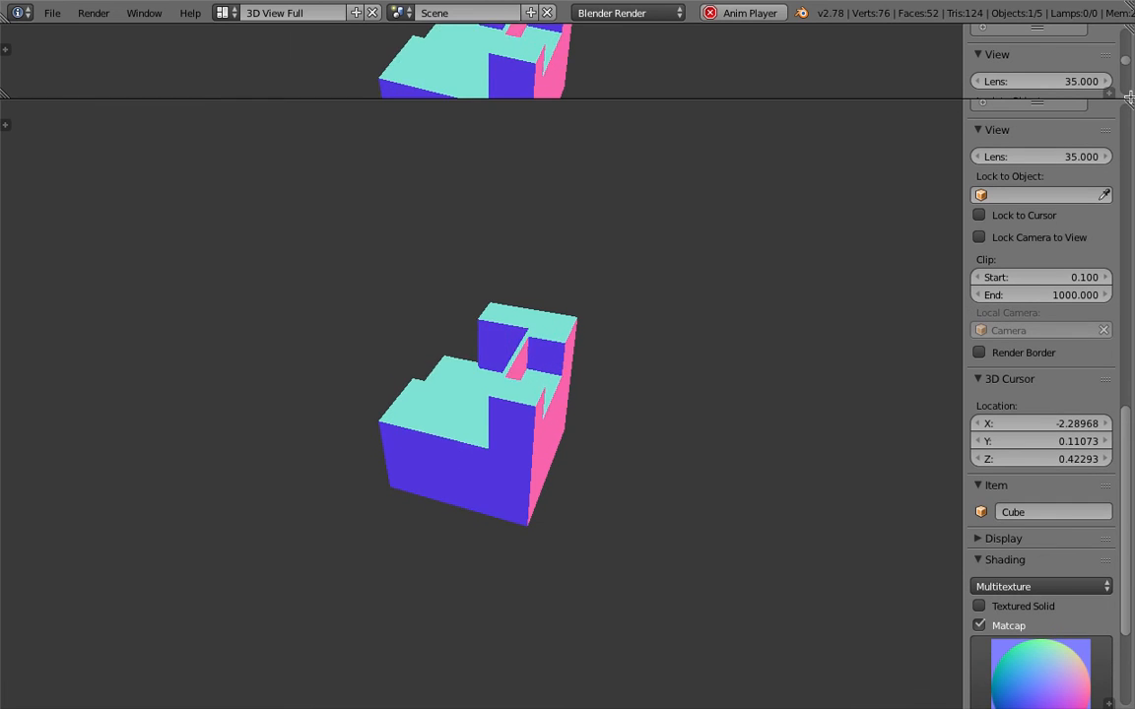
{"action": "left_click", "coordinate": [6, 49]}
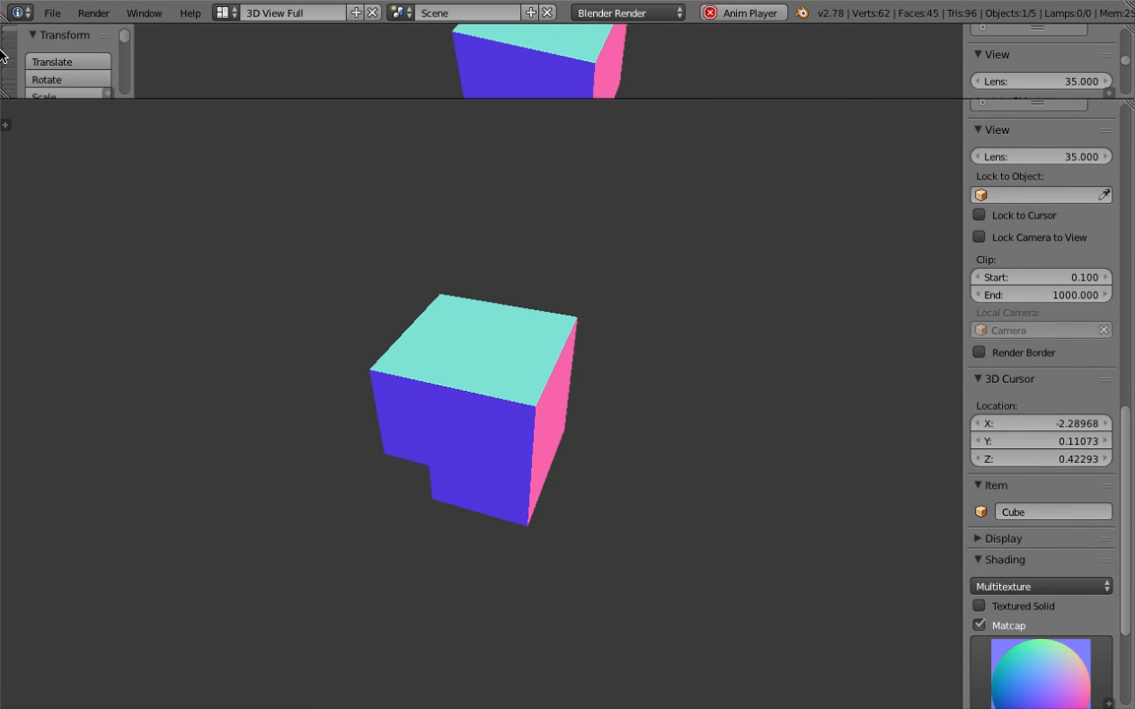
{"action": "left_click_drag", "start_coordinate": [132, 53], "coordinate": [3, 64]}
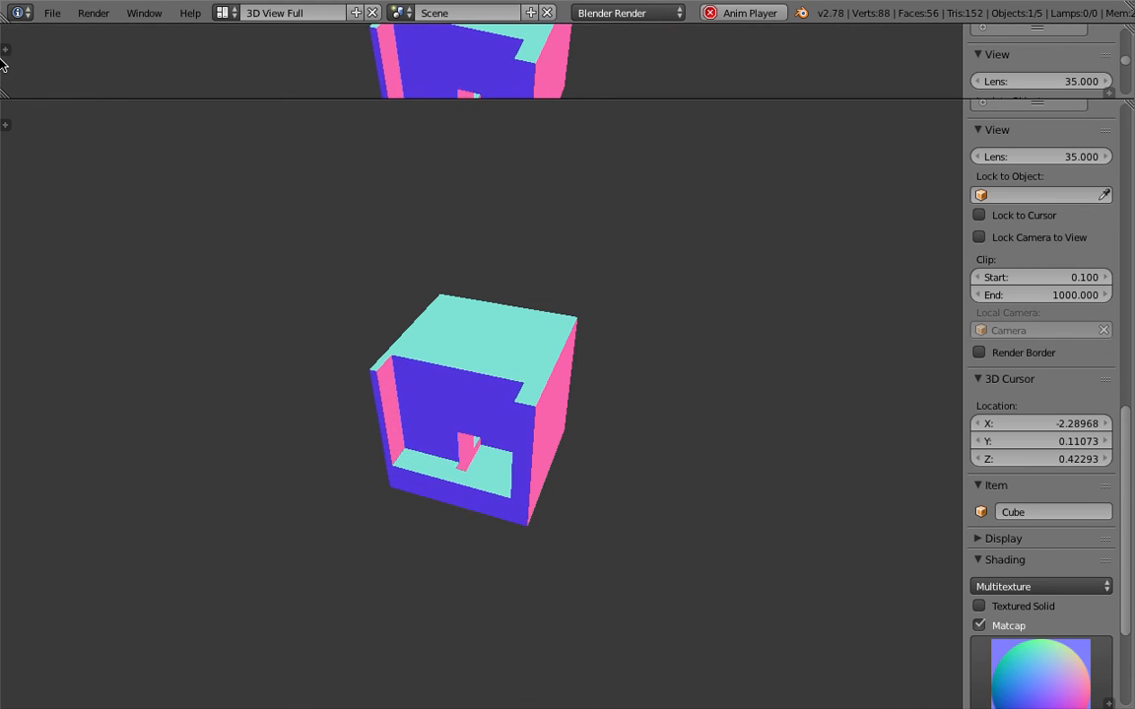
{"action": "left_click", "coordinate": [1108, 93]}
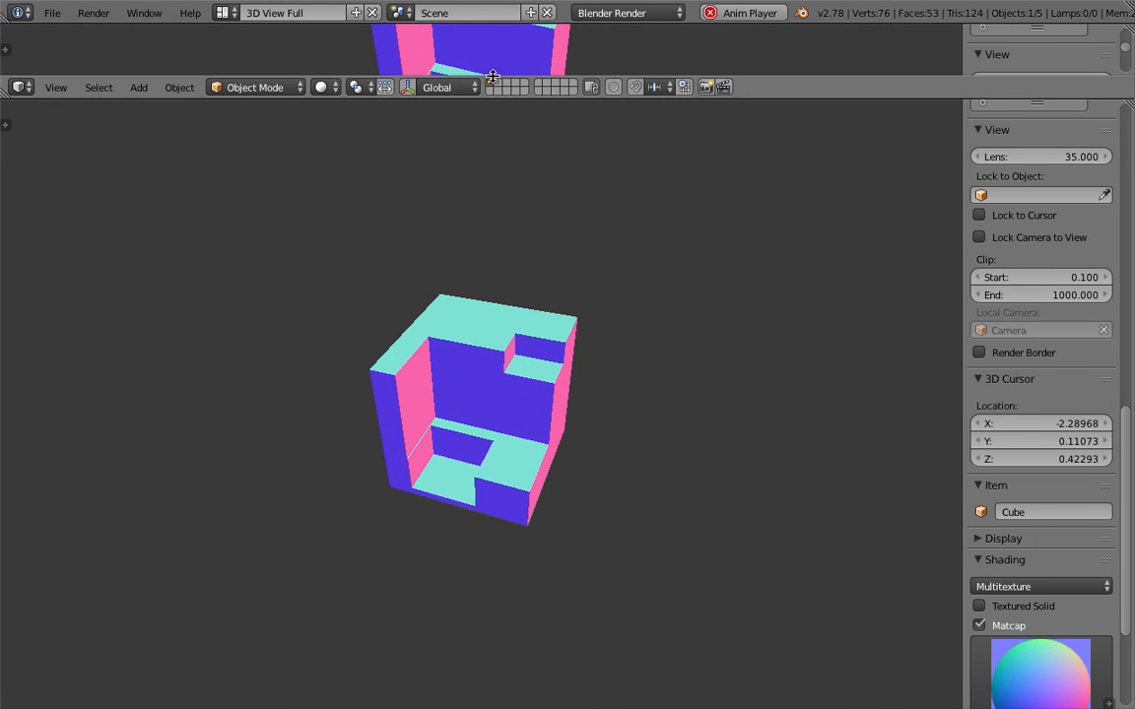
{"action": "left_click", "coordinate": [21, 87]}
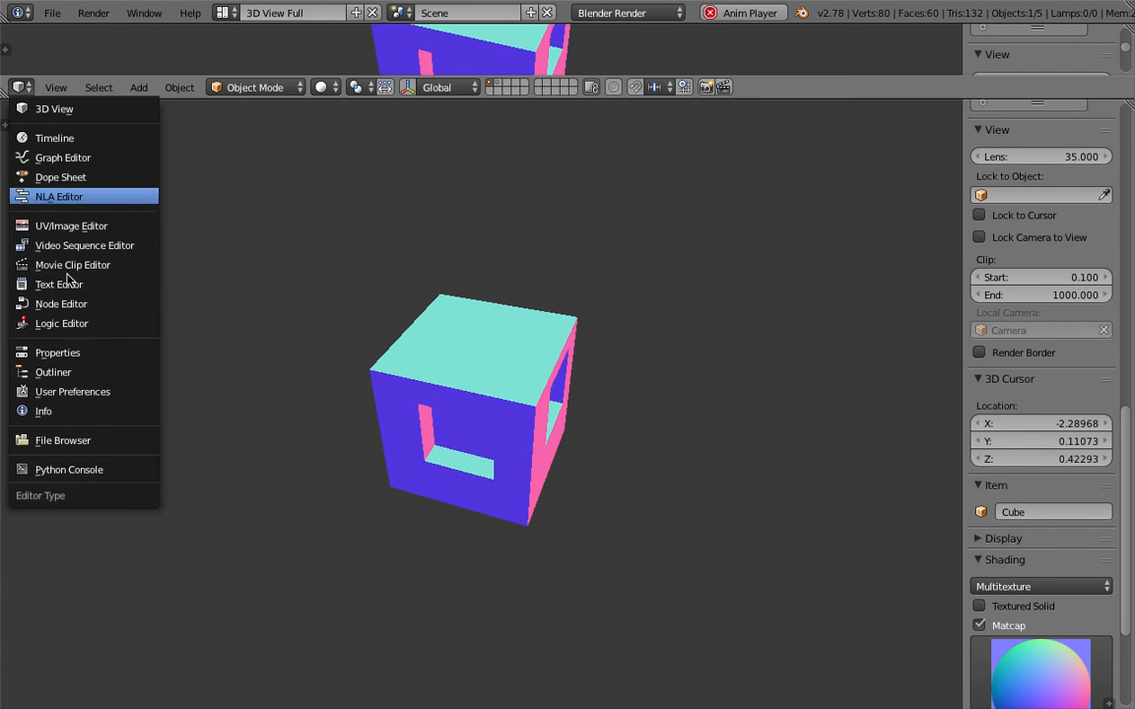
{"action": "left_click", "coordinate": [79, 140]}
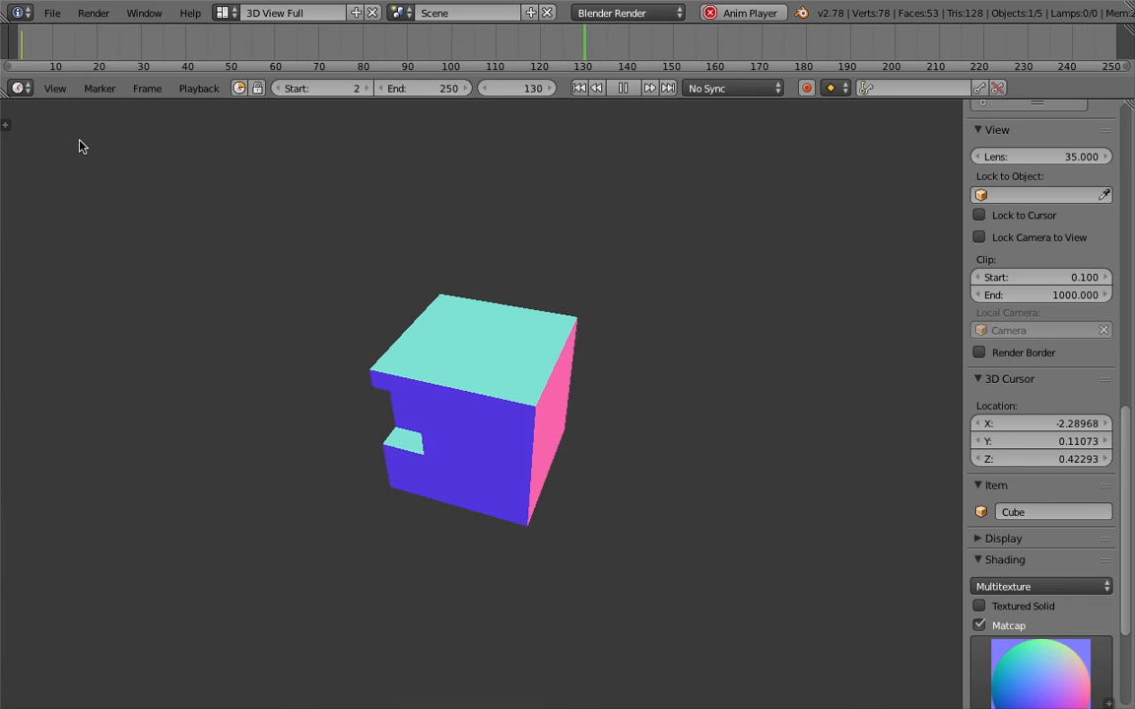
Set the animation's end frame to 1000 and its start frame to 1.
{"action": "left_click", "coordinate": [435, 88]}
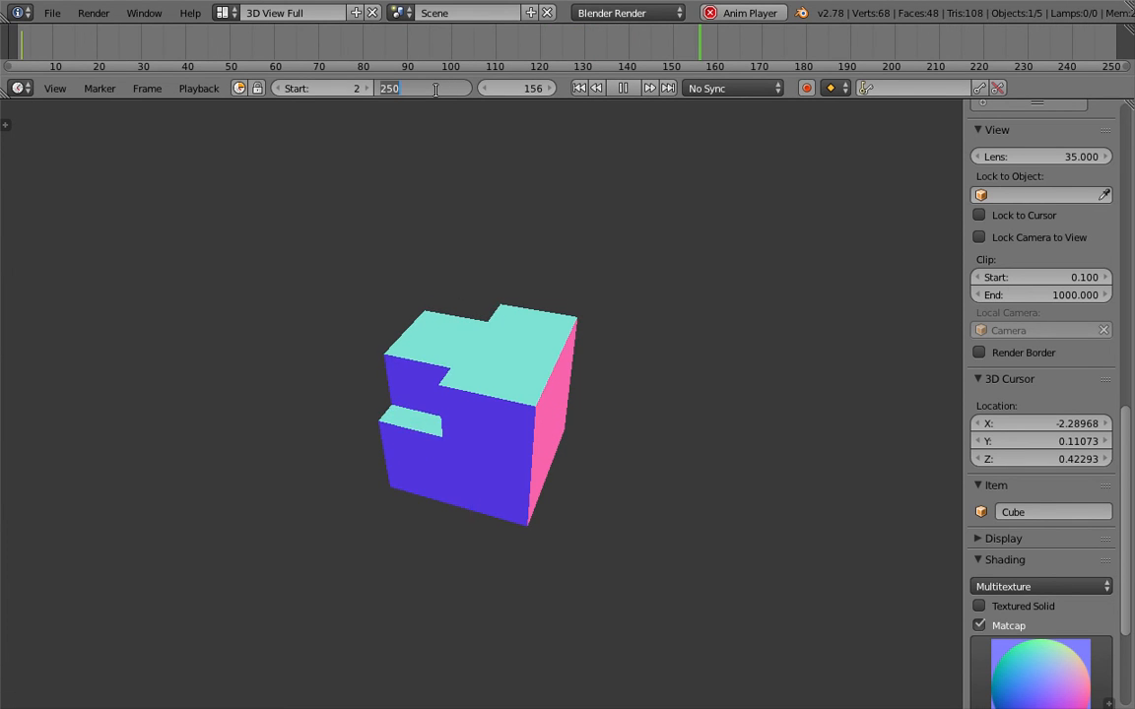
{"action": "type", "text": "1000"}
{"action": "key", "text": "Return"}
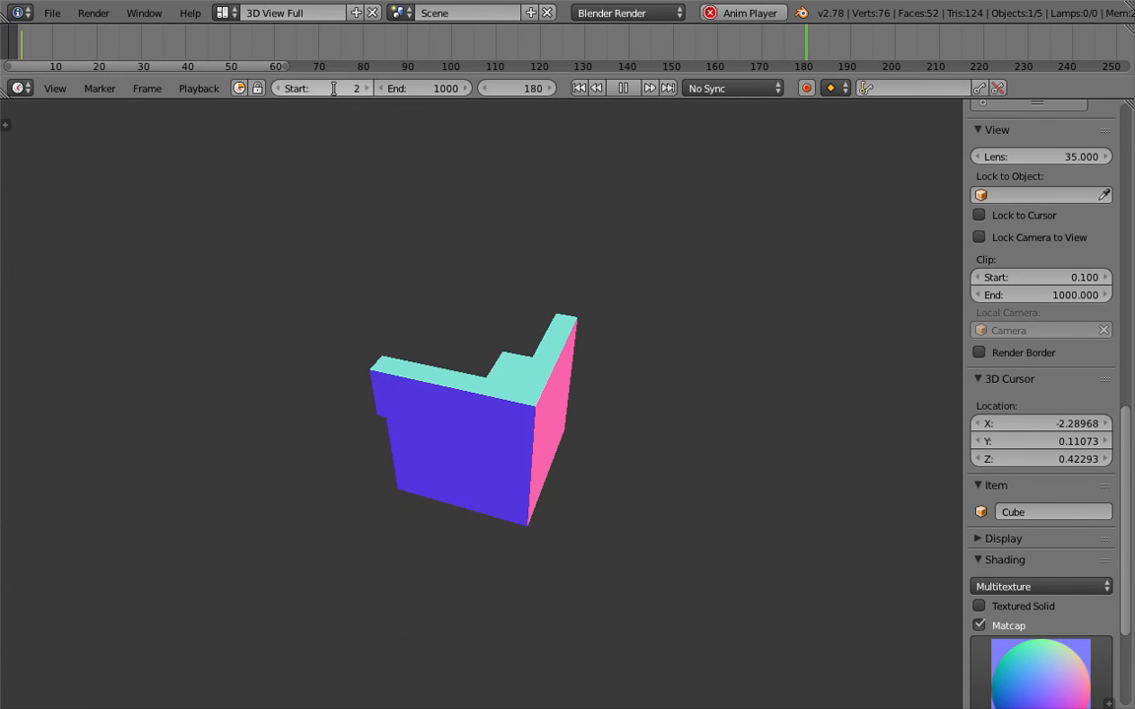
{"action": "left_click", "coordinate": [357, 90]}
{"action": "type", "text": "1"}
{"action": "key", "text": "Return"}
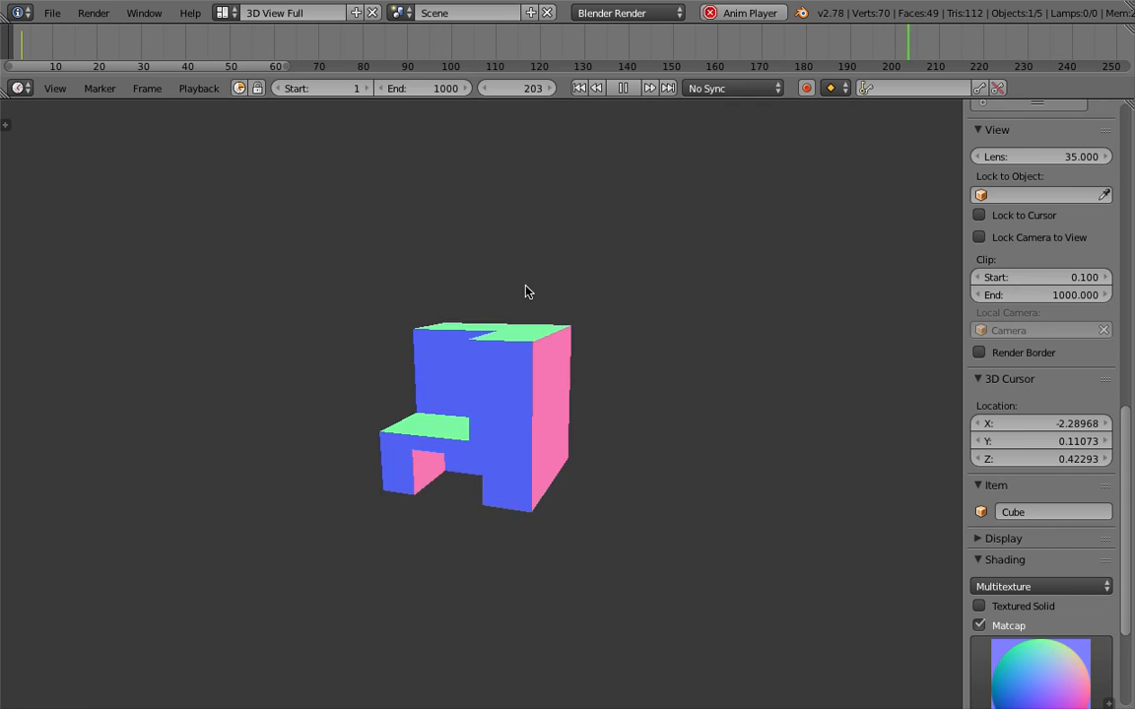
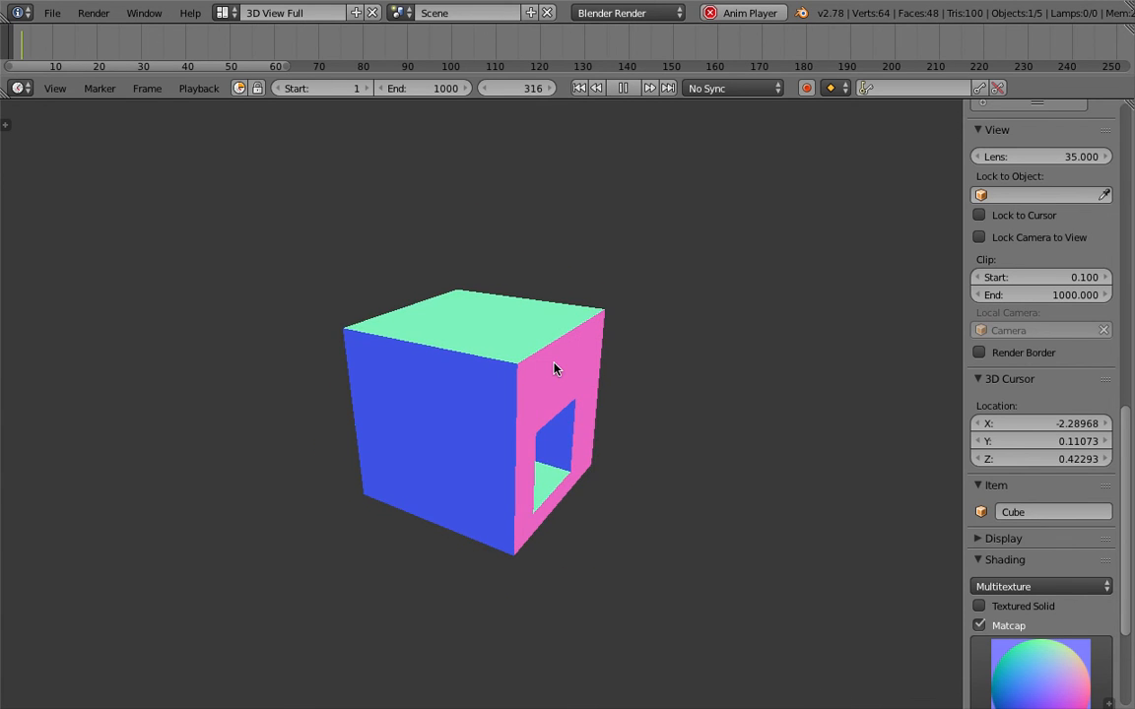
Stop the playback and examine the Cube's inner cuts in wireframe.
{"action": "key", "text": "alt+a"}
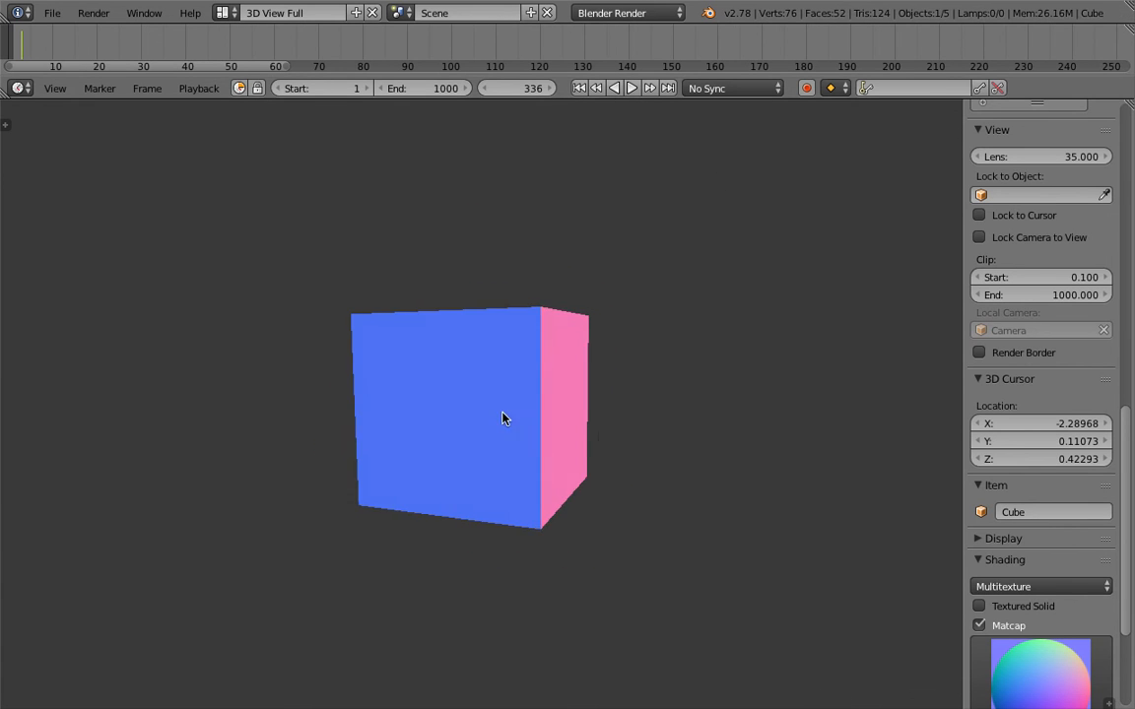
{"action": "key", "text": "z"}
{"action": "mouse_move", "coordinate": [674, 470]}
{"action": "middle_mouse_down"}
{"action": "mouse_move", "coordinate": [595, 444]}
{"action": "mouse_move", "coordinate": [561, 408]}
{"action": "middle_mouse_up"}
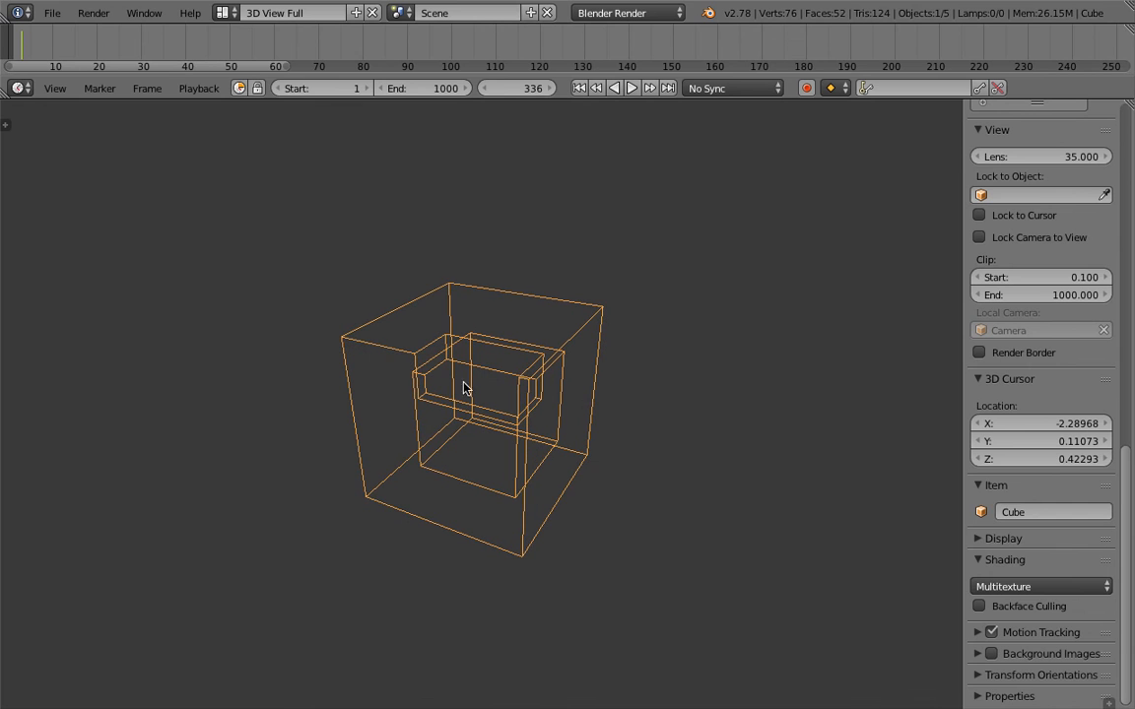
Return to the Compositing layout, save the file and show its 3D view in wireframe.
{"action": "left_click", "coordinate": [225, 12]}
{"action": "left_click", "coordinate": [253, 74]}
{"action": "key", "text": "ctrl+s"}
{"action": "left_click", "coordinate": [590, 511]}
{"action": "middle_click_drag", "start_coordinate": [448, 436], "coordinate": [524, 473]}
{"action": "key", "text": "z"}
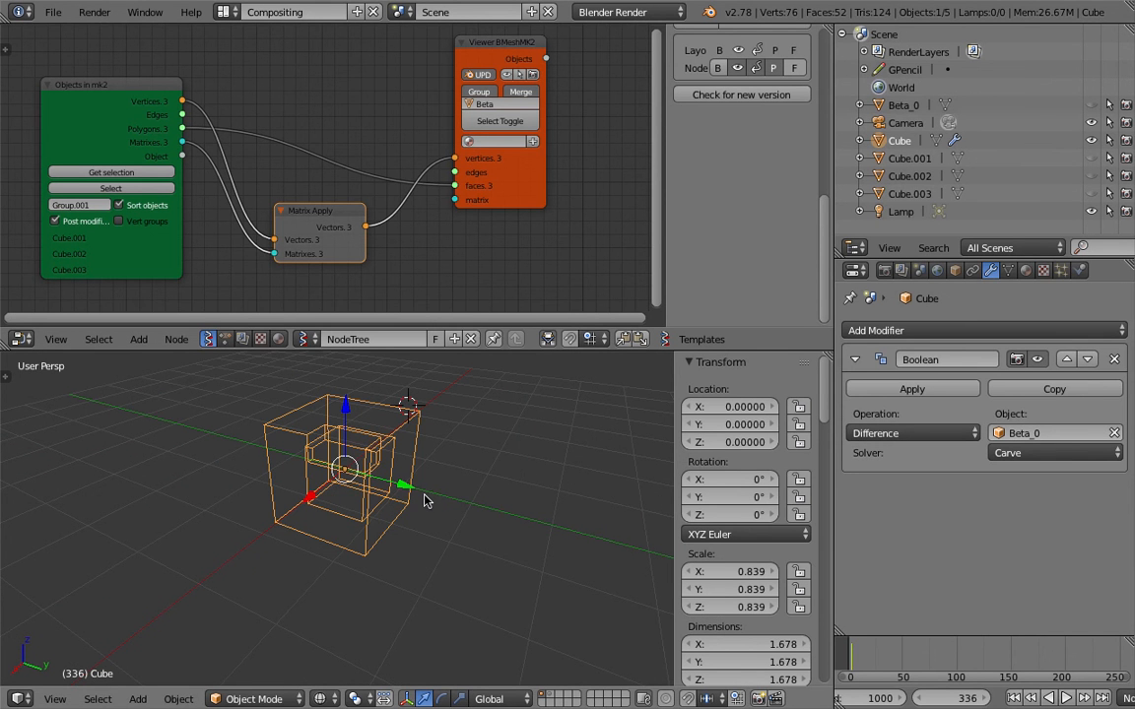
Select the cutter Cube.003 in the scene hierarchy and make it visible in the viewport.
{"action": "left_click", "coordinate": [904, 194]}
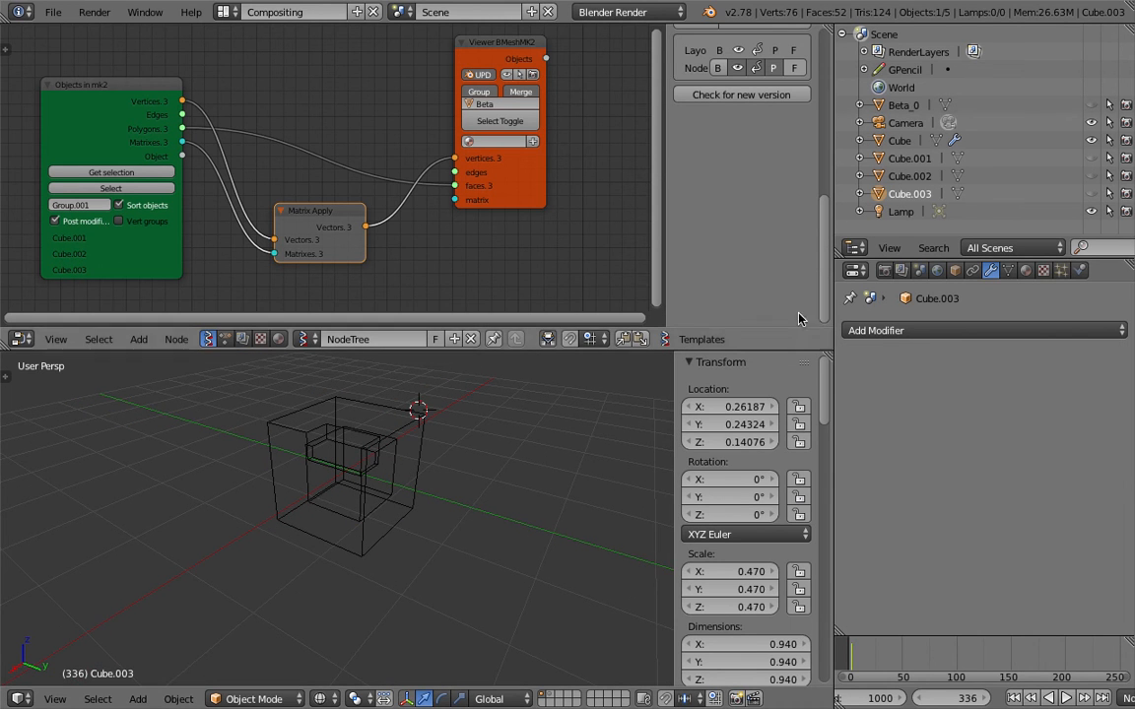
{"action": "left_click", "coordinate": [1089, 194]}
{"action": "middle_click_drag", "start_coordinate": [313, 488], "coordinate": [305, 481]}
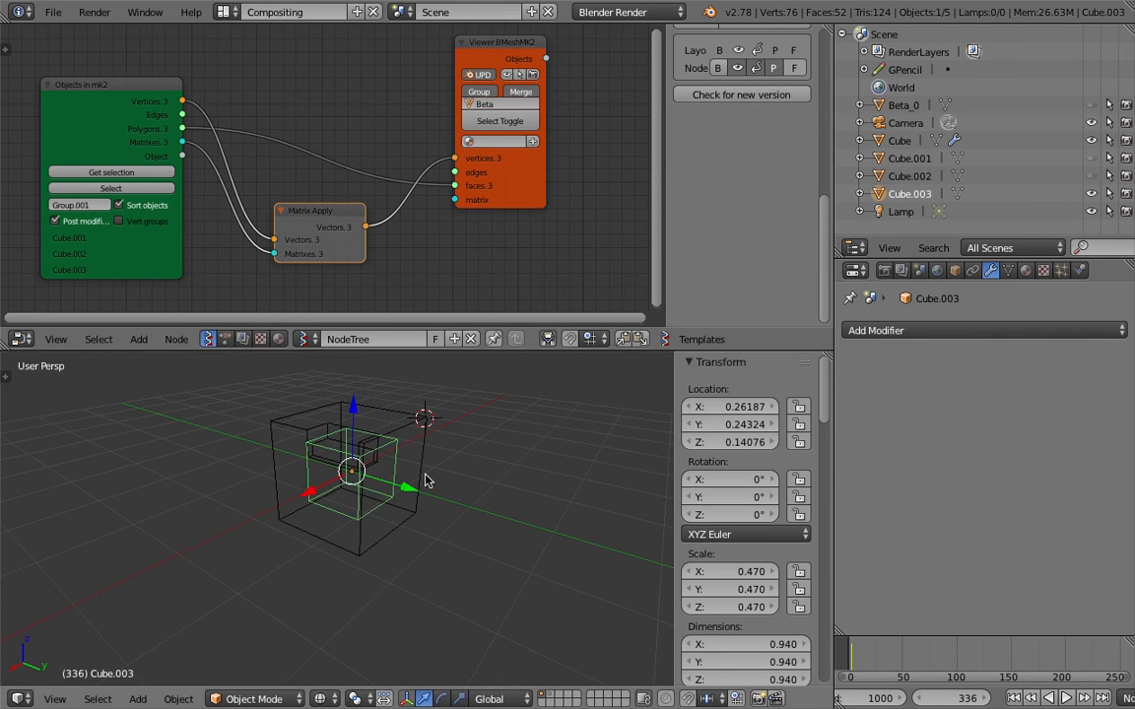
Duplicate the small cutter cube six times, placing the copies at different spots around the large Cube.
{"action": "key", "text": "shift+d"}
{"action": "left_click", "coordinate": [450, 495]}
{"action": "key", "text": "shift+d"}
{"action": "left_click", "coordinate": [389, 532]}
{"action": "key", "text": "shift+d"}
{"action": "left_click", "coordinate": [463, 439]}
{"action": "key", "text": "shift+d"}
{"action": "left_click", "coordinate": [358, 454]}
{"action": "key", "text": "shift+d"}
{"action": "left_click", "coordinate": [254, 449]}
{"action": "key", "text": "shift+d"}
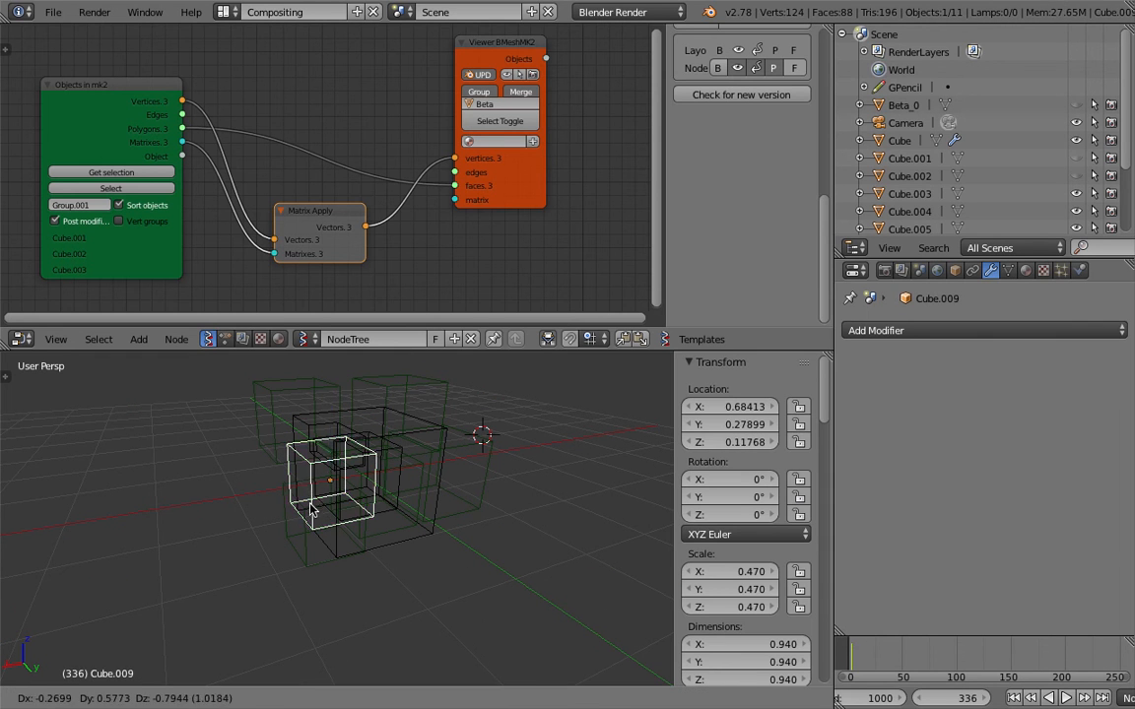
{"action": "left_click", "coordinate": [289, 520]}
Change the current frame to update the cutters' transforms and visibility, save the file and keep wireframe shading.
{"action": "left_click", "coordinate": [868, 652]}
{"action": "key", "text": "ctrl+s"}
{"action": "left_click", "coordinate": [380, 448]}
{"action": "middle_click_drag", "start_coordinate": [419, 472], "coordinate": [430, 524]}
{"action": "key", "text": "z"}
{"action": "key", "text": "z"}
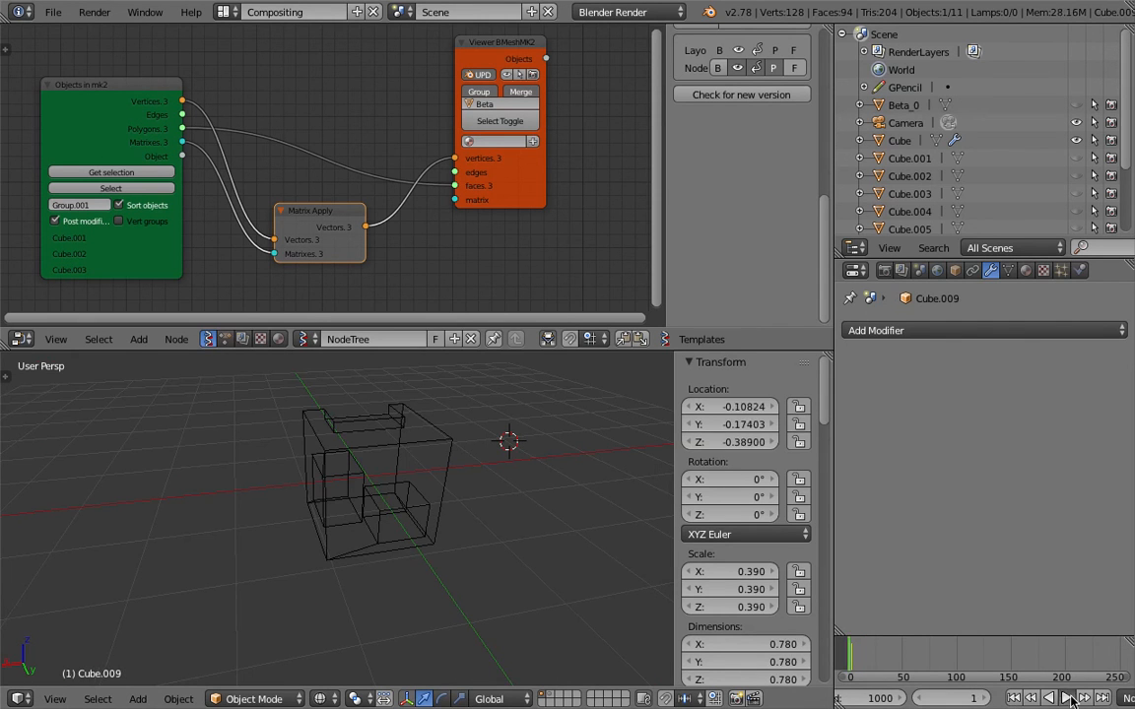
Play the animation briefly and examine the Cube's wireframe cuts from other angles.
{"action": "left_click", "coordinate": [1069, 698]}
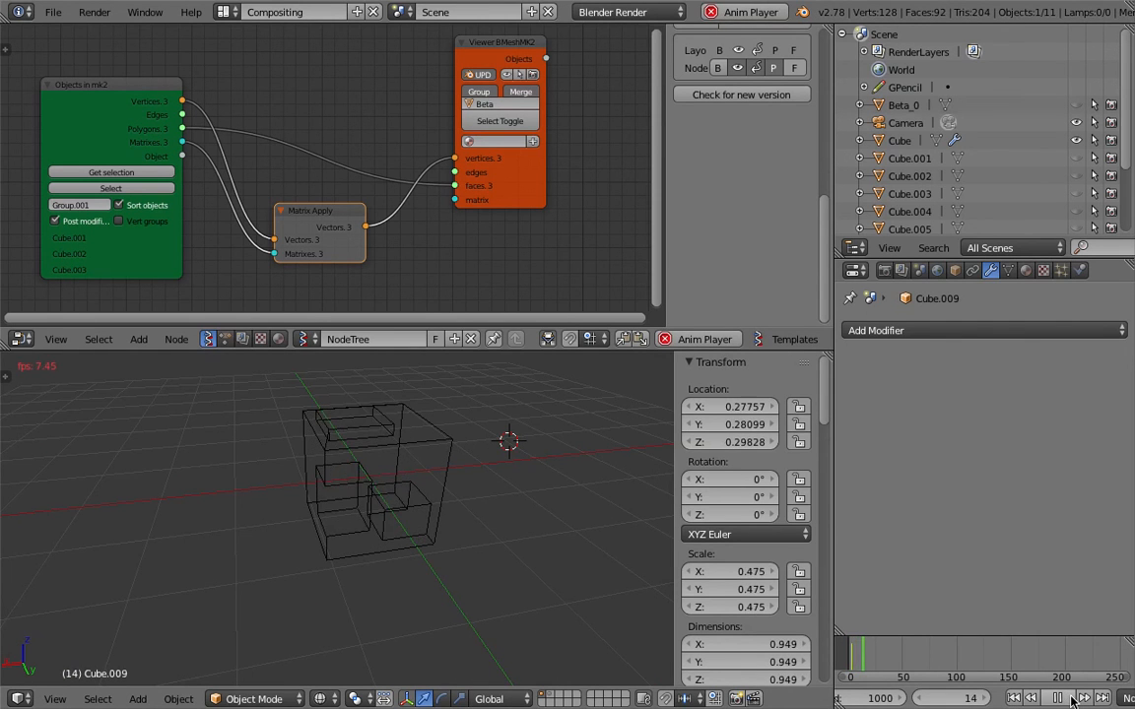
{"action": "left_click", "coordinate": [1069, 698]}
{"action": "middle_click_drag", "start_coordinate": [379, 431], "coordinate": [414, 414]}
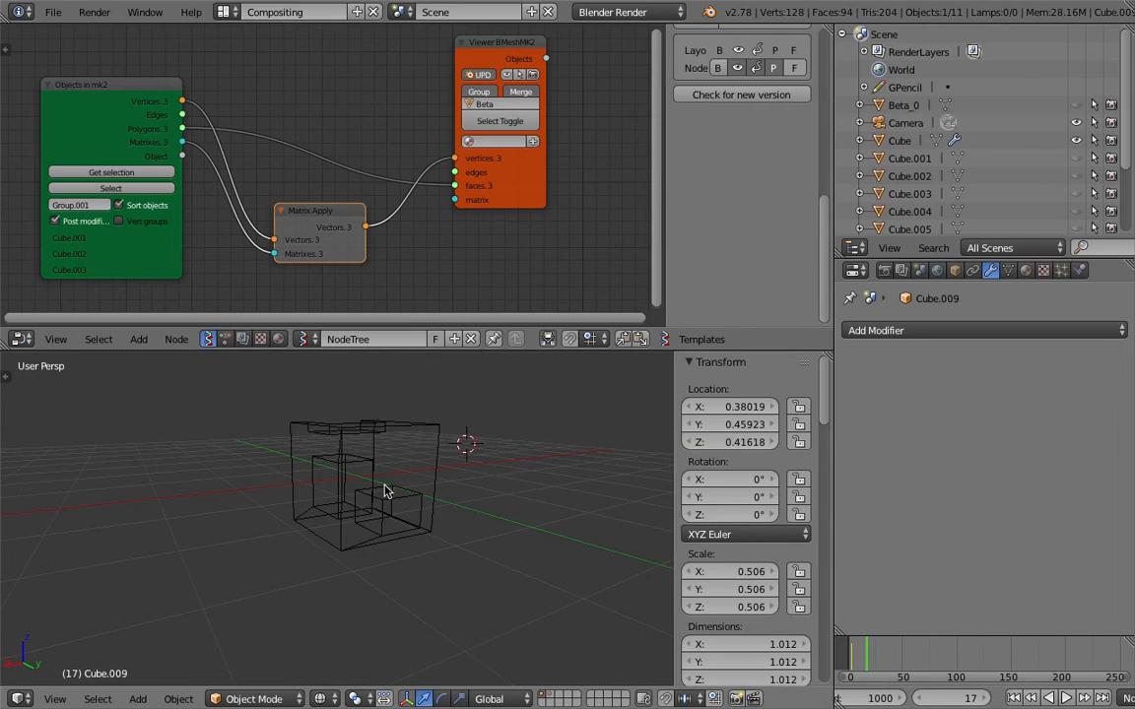
{"action": "scroll", "coordinate": [157, 251], "scroll_direction": "down", "scroll_amount": 1}
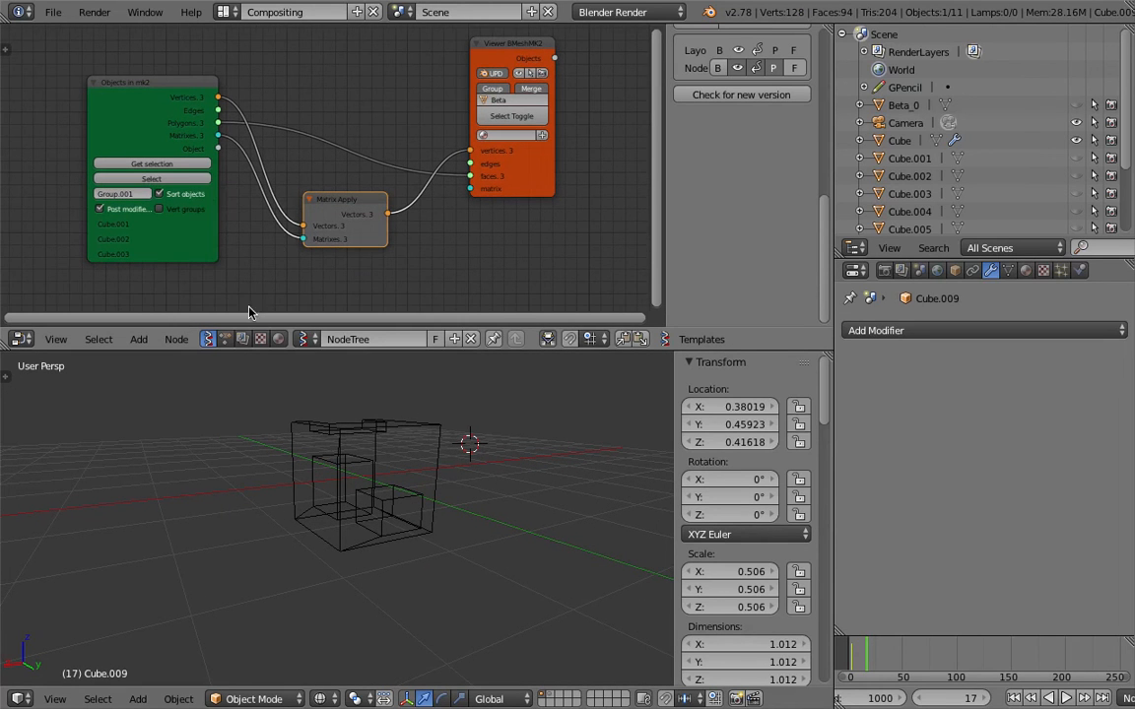
{"action": "middle_click_drag", "start_coordinate": [463, 501], "coordinate": [433, 472]}
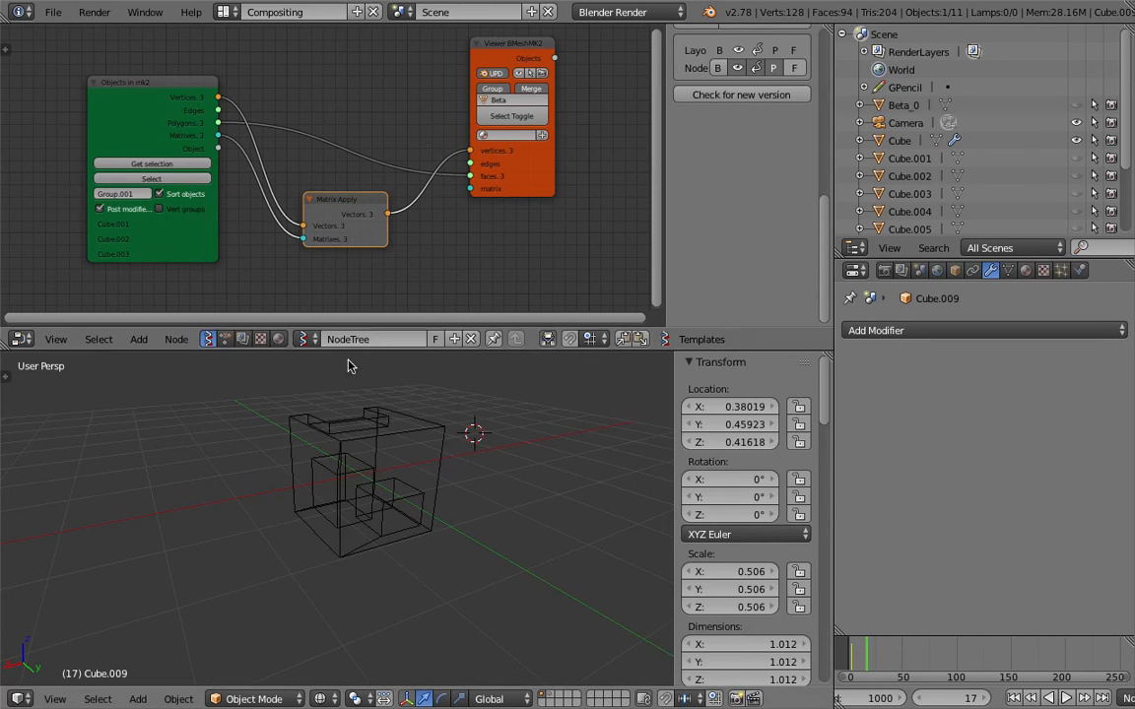
Reload Group.001 in the Objects in mk2 node to include the new cutter cubes, and play the animation.
{"action": "left_click", "coordinate": [165, 164]}
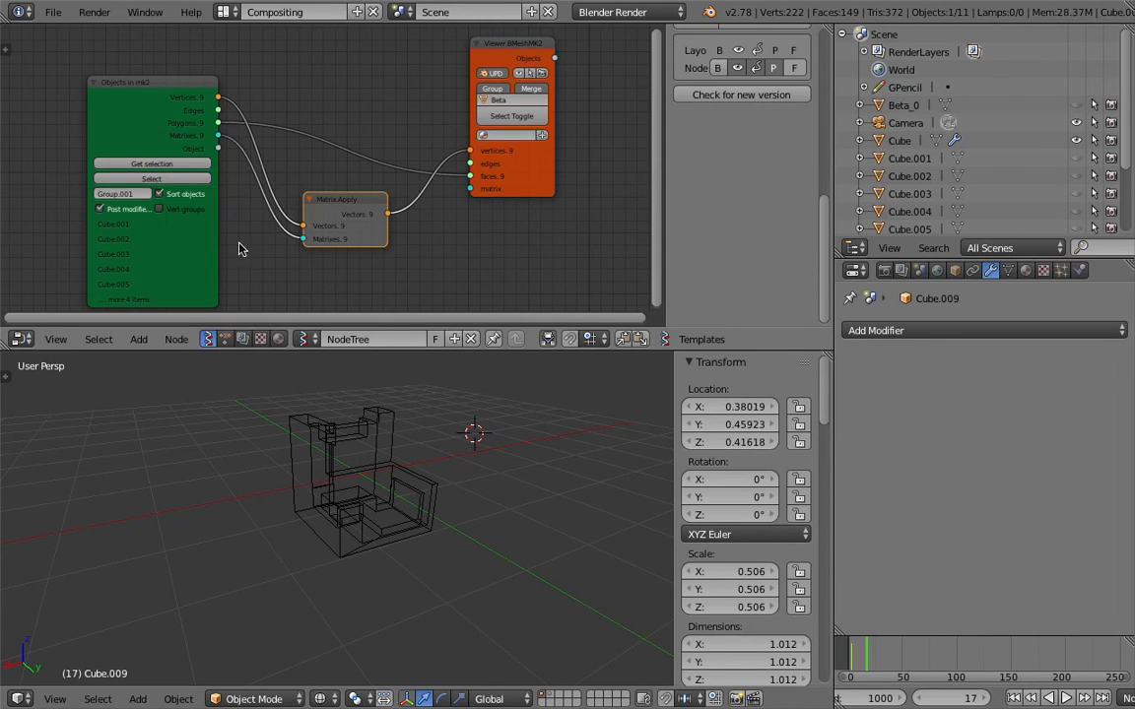
{"action": "left_click", "coordinate": [1062, 699]}
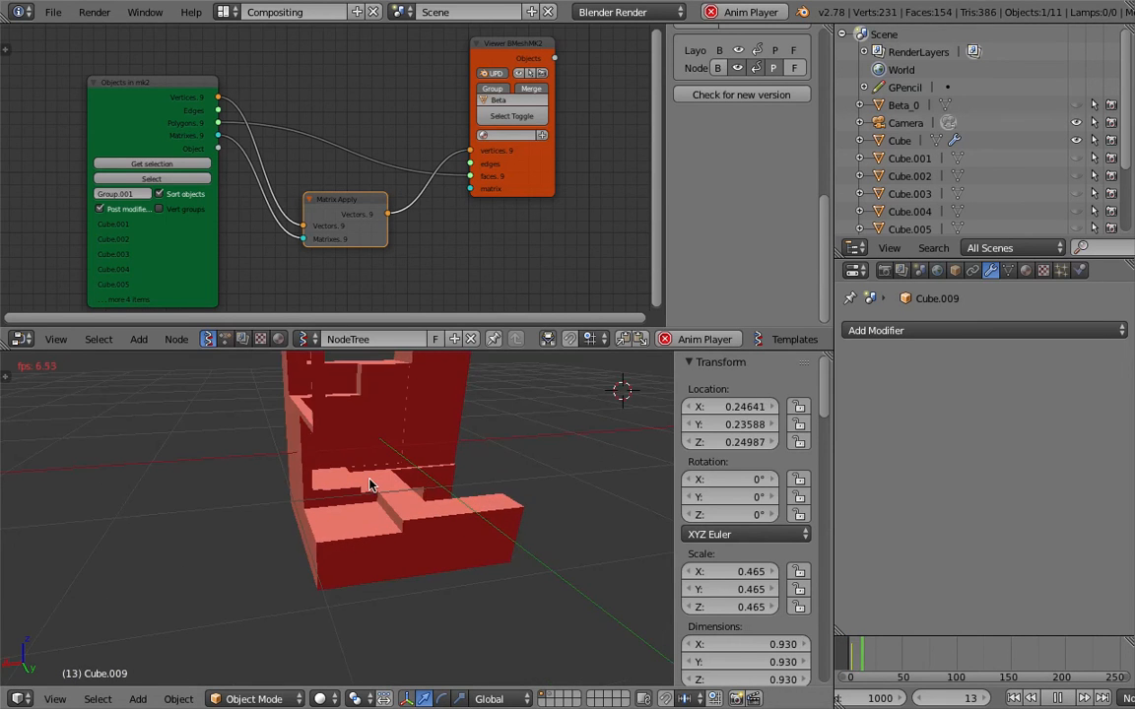
Switch to the 3D View Full layout and compare the animated cuts in wireframe and matcap shading.
{"action": "left_click", "coordinate": [225, 13]}
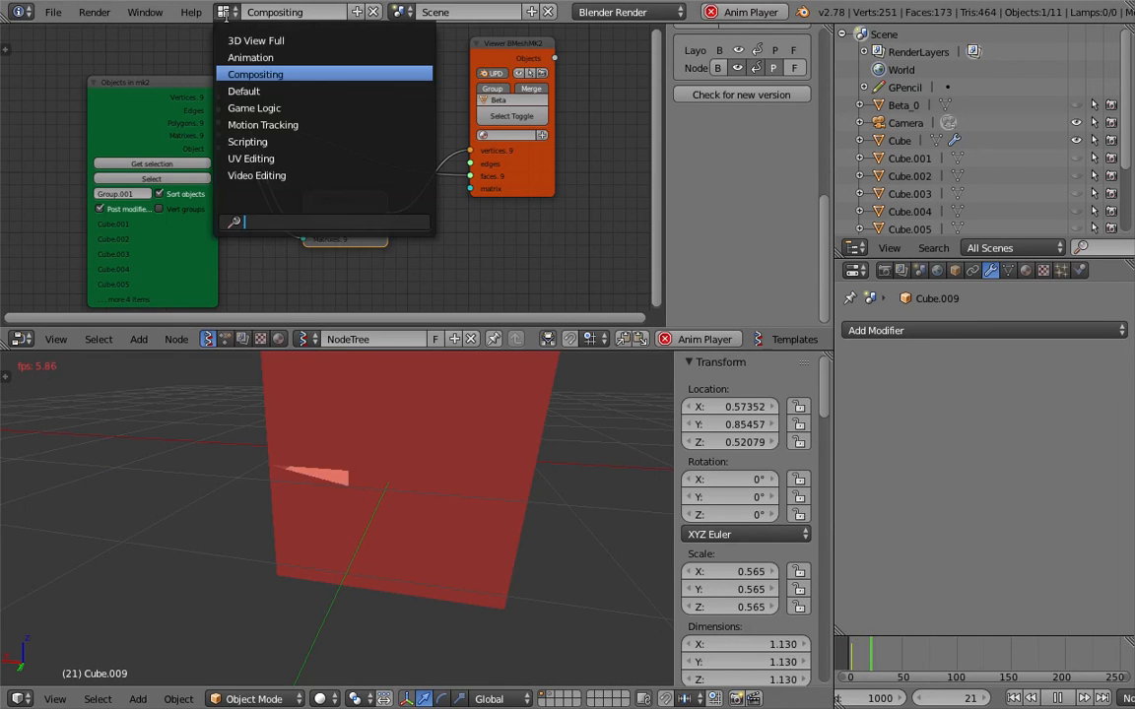
{"action": "left_click", "coordinate": [246, 41]}
{"action": "key", "text": "z"}
{"action": "key", "text": "z"}
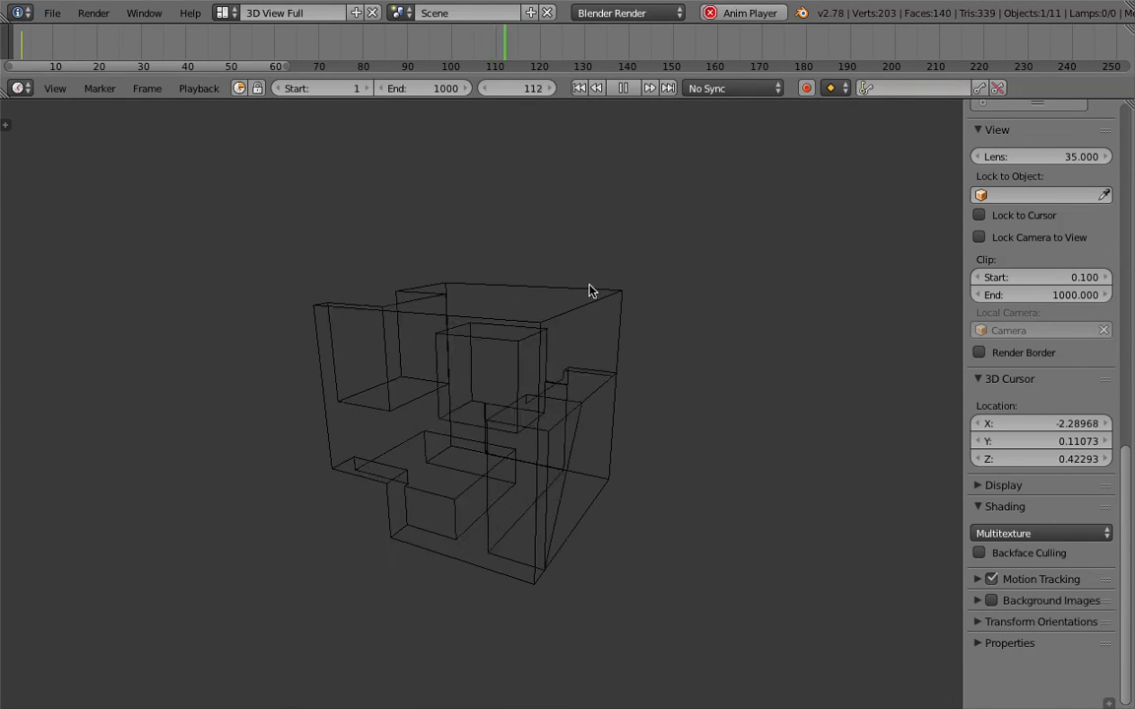
{"action": "key", "text": "z"}
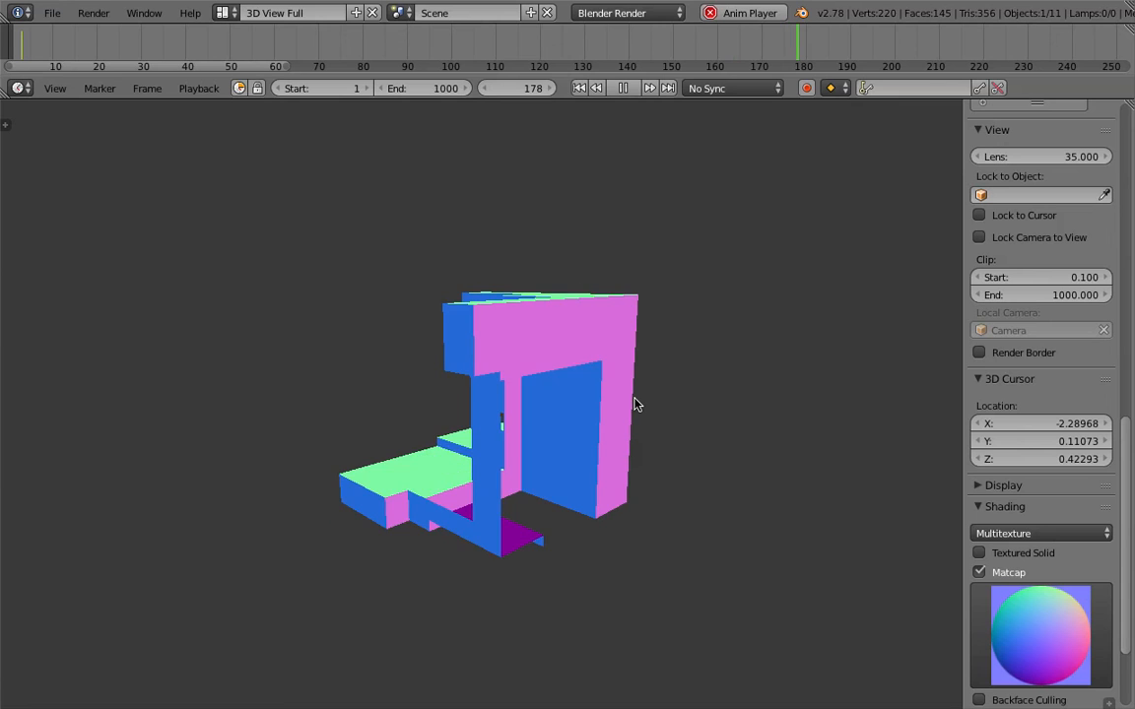
Stop the playback, go to frame 68 and examine the cuts in the Cube up close.
{"action": "left_click", "coordinate": [625, 89]}
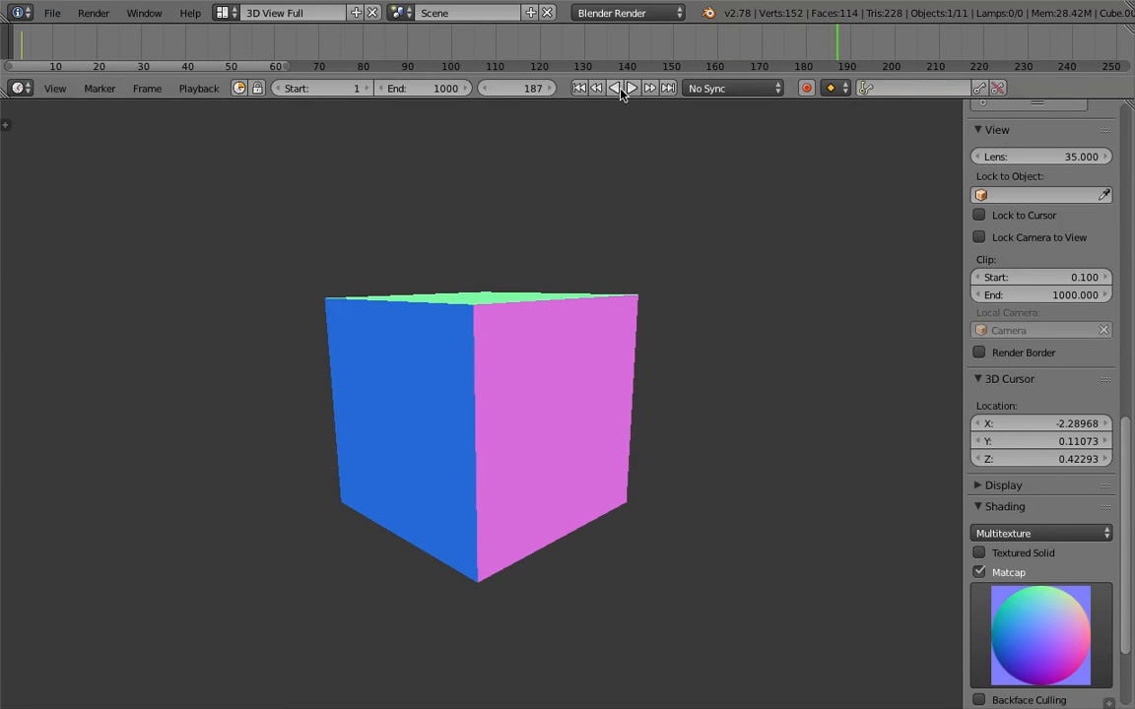
{"action": "left_click", "coordinate": [310, 45]}
{"action": "middle_click_drag", "start_coordinate": [571, 355], "coordinate": [522, 322]}
{"action": "scroll", "coordinate": [523, 392], "scroll_direction": "up", "scroll_amount": 3}
{"action": "middle_click_drag", "start_coordinate": [523, 391], "coordinate": [506, 355]}
View the cut Cube from a slightly different angle and select it.
{"action": "left_click", "coordinate": [228, 14]}
{"action": "left_click", "coordinate": [625, 273]}
{"action": "scroll", "coordinate": [581, 281], "scroll_direction": "down", "scroll_amount": 1}
{"action": "middle_click_drag", "start_coordinate": [541, 281], "coordinate": [596, 245]}
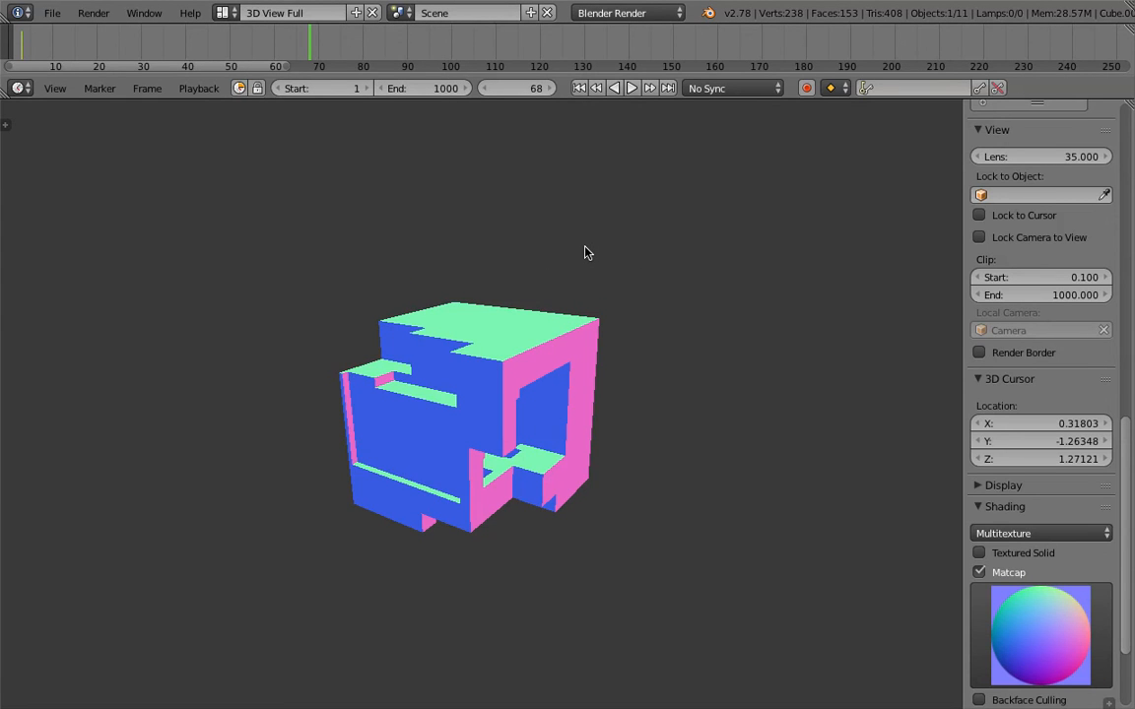
{"action": "middle_click_drag", "start_coordinate": [557, 338], "coordinate": [529, 336]}
{"action": "right_click", "coordinate": [539, 347]}
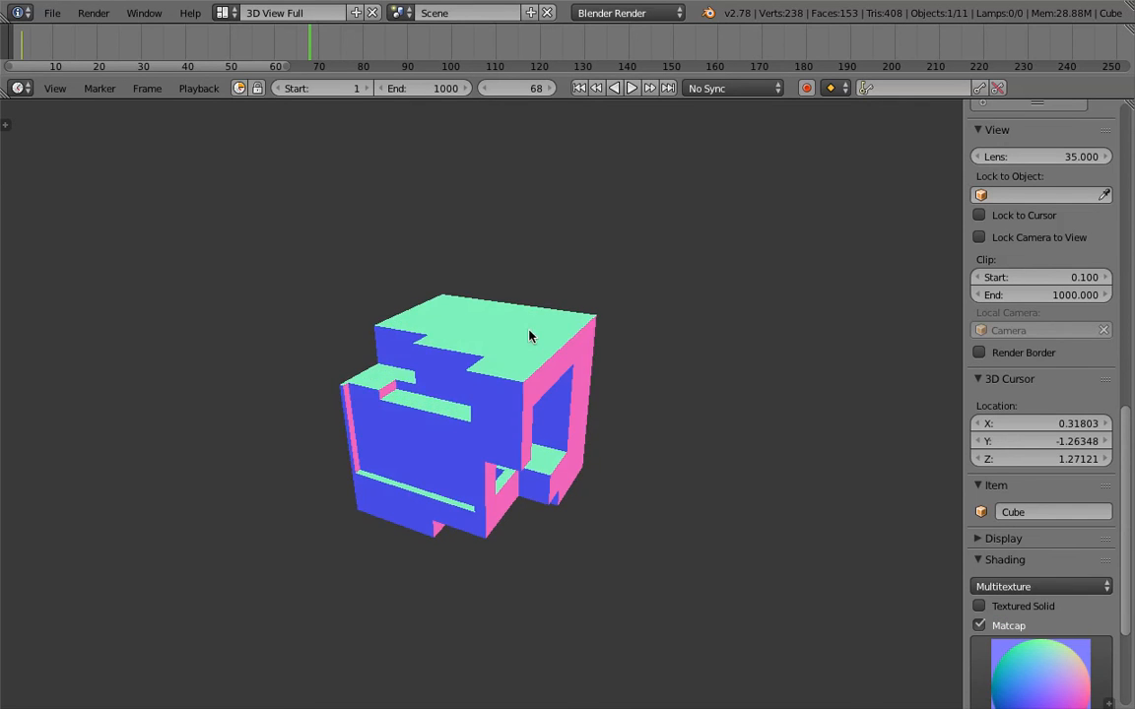
Compare the cut Cube in wireframe and matcap shading, and leave it in wireframe from a new angle.
{"action": "left_click", "coordinate": [646, 258]}
{"action": "key", "text": "z"}
{"action": "key", "text": "z"}
{"action": "mouse_move", "coordinate": [646, 258]}
{"action": "middle_mouse_down"}
{"action": "mouse_move", "coordinate": [547, 234]}
{"action": "mouse_move", "coordinate": [577, 262]}
{"action": "mouse_move", "coordinate": [600, 208]}
{"action": "mouse_move", "coordinate": [579, 357]}
{"action": "mouse_move", "coordinate": [554, 313]}
{"action": "middle_mouse_up"}
{"action": "key", "text": "z"}
{"action": "scroll", "coordinate": [577, 262], "scroll_direction": "up", "scroll_amount": 2}
Save the file to the Desktop as sv_an_boolean_010.blend.
{"action": "key", "text": "ctrl+s"}
{"action": "left_click", "coordinate": [579, 260]}
{"action": "left_click", "coordinate": [51, 12]}
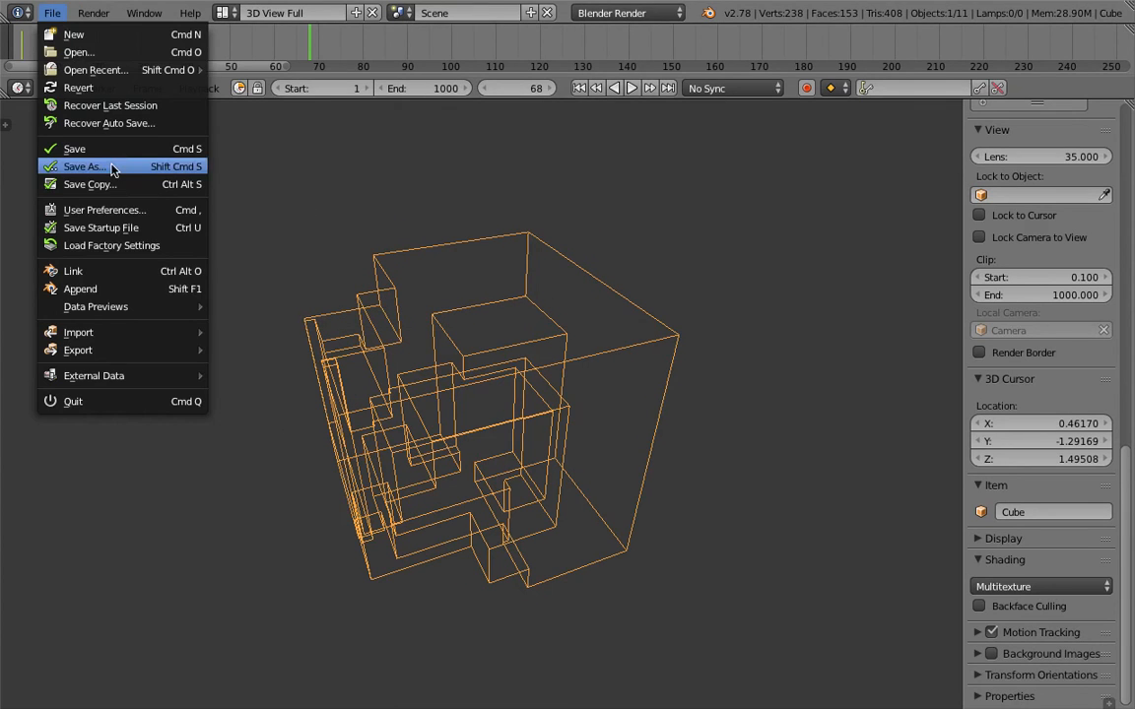
{"action": "left_click", "coordinate": [88, 152]}
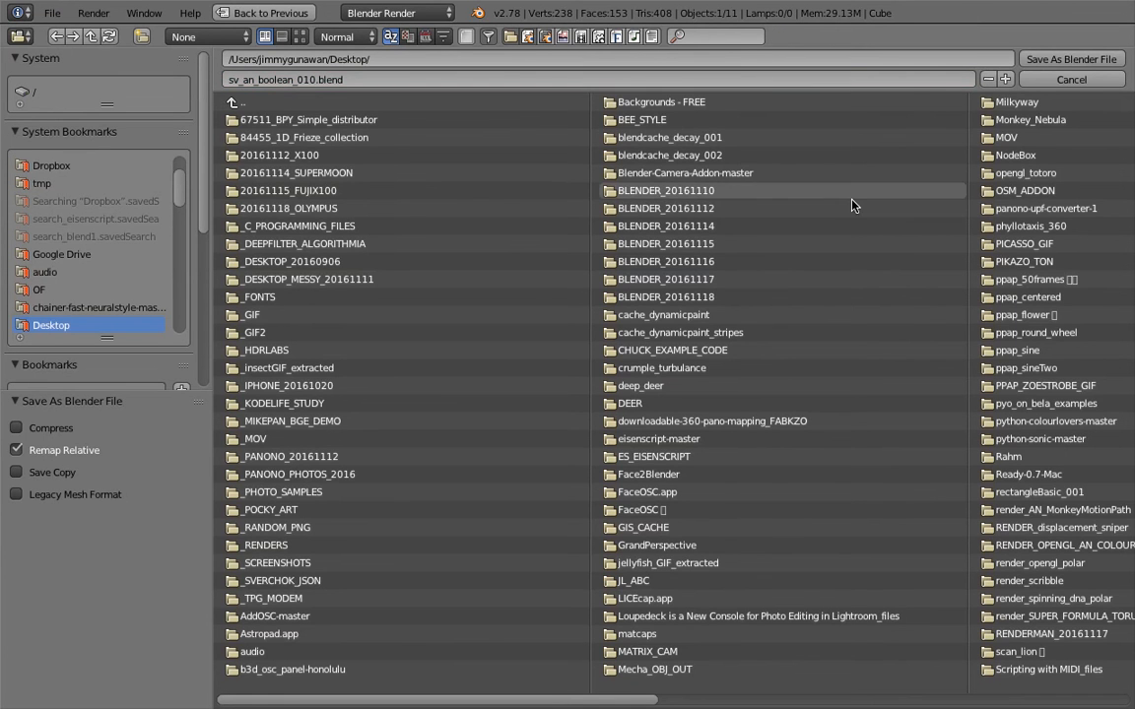
{"action": "left_click", "coordinate": [1044, 59]}
Play the animation on to frame 77 and switch to the Compositing layout.
{"action": "middle_click_drag", "start_coordinate": [588, 350], "coordinate": [624, 283]}
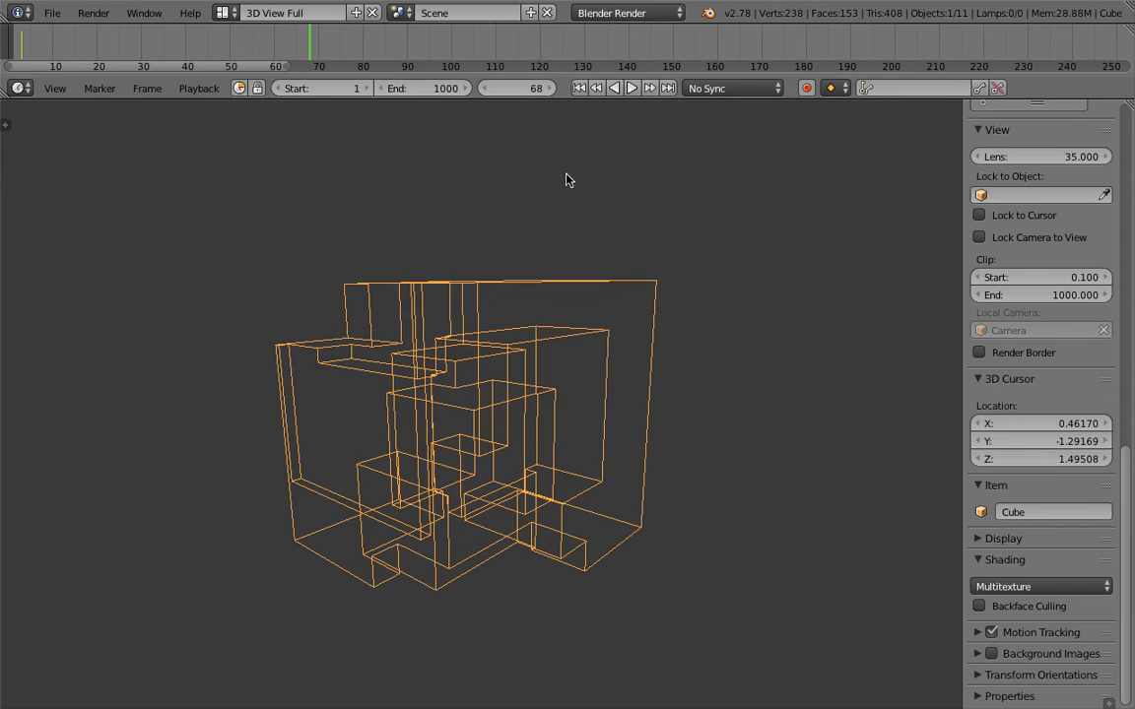
{"action": "left_click", "coordinate": [622, 88]}
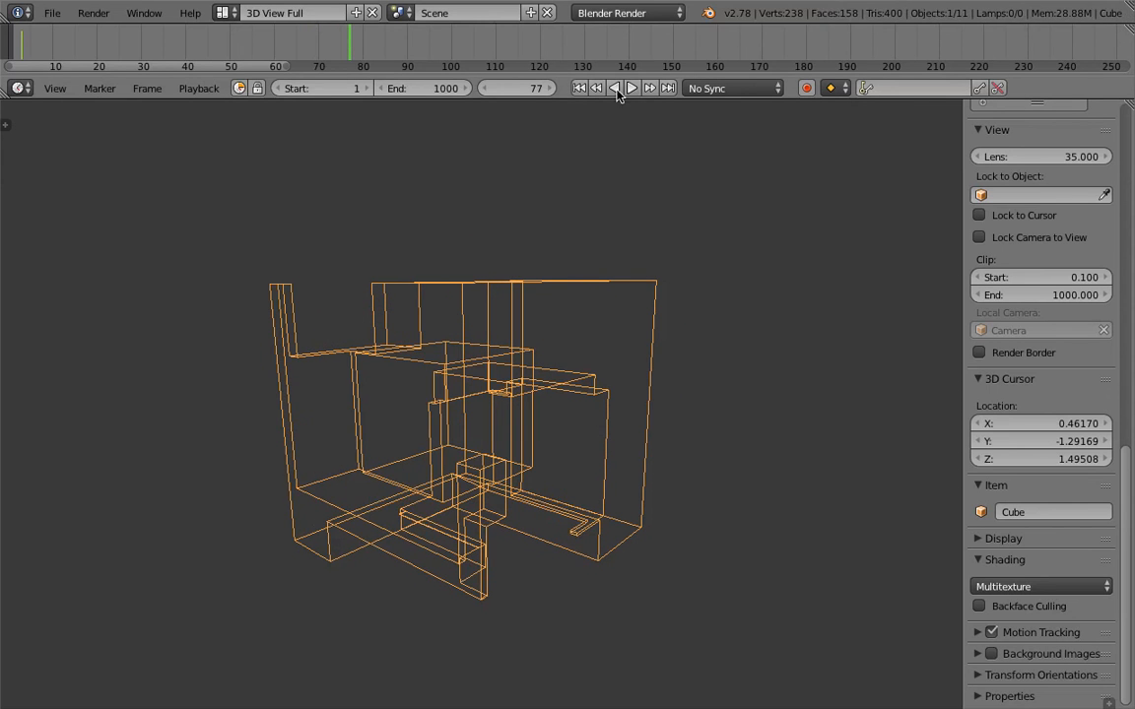
{"action": "left_click", "coordinate": [222, 12]}
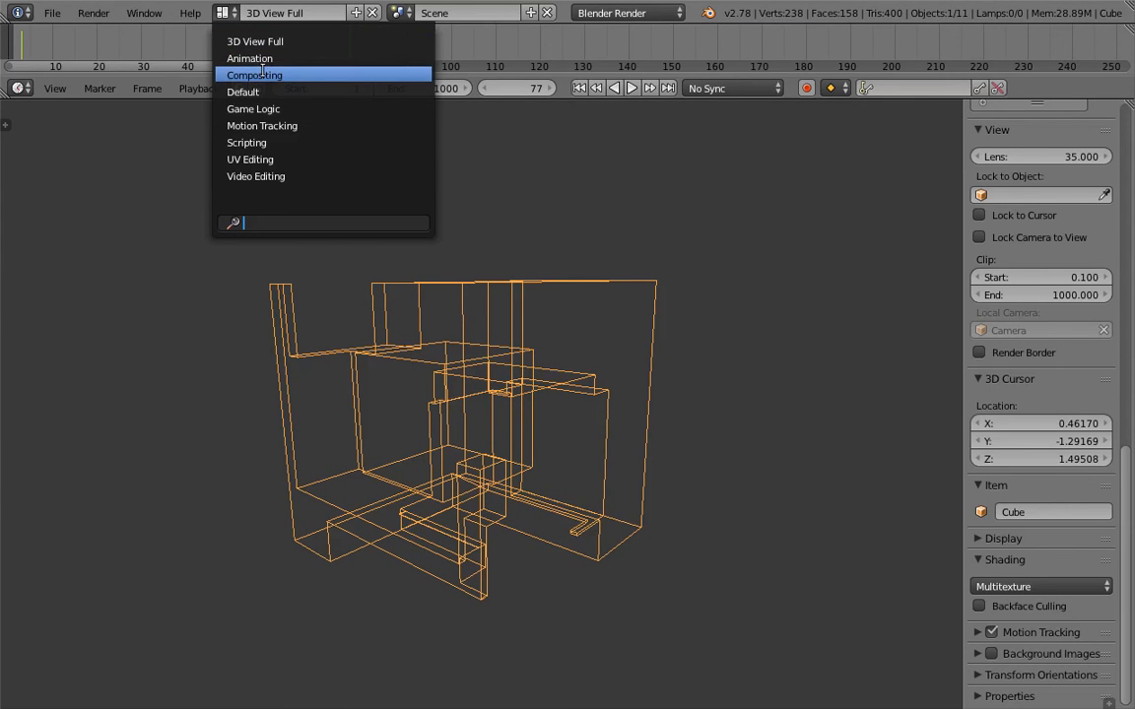
{"action": "left_click", "coordinate": [254, 75]}
{"action": "scroll", "coordinate": [503, 399], "scroll_direction": "down", "scroll_amount": 3}
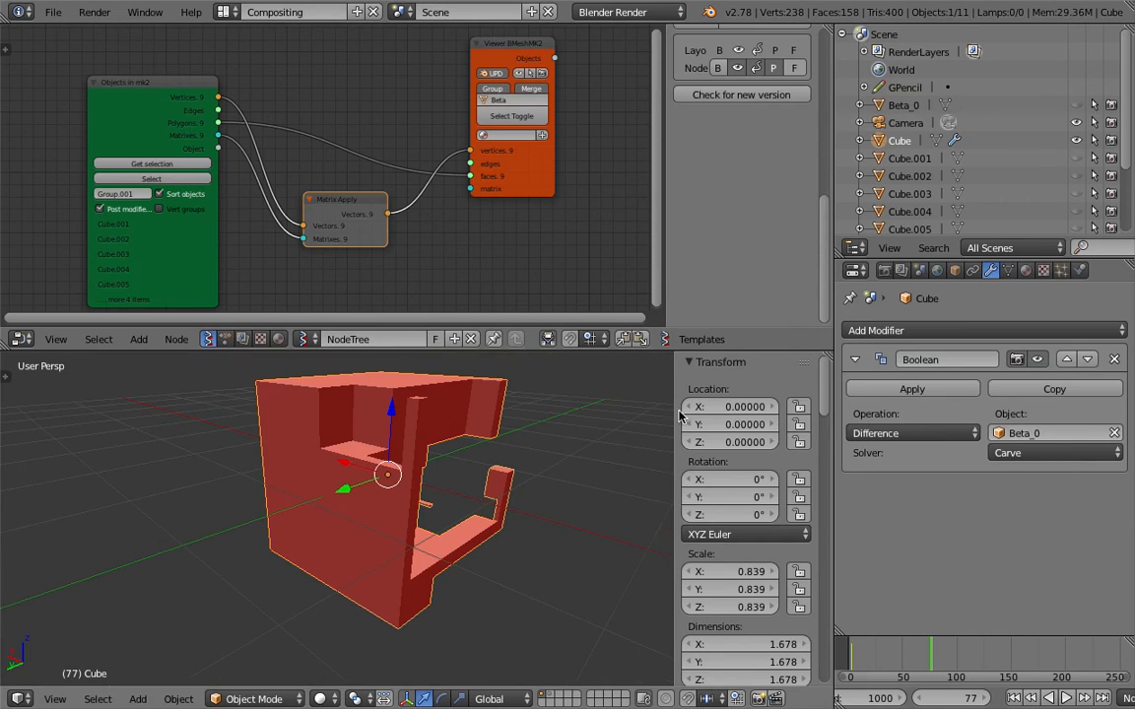
Add a Solidify modifier above the Cube's Boolean, set its thickness to 0.126, and save the file.
{"action": "left_click", "coordinate": [914, 332]}
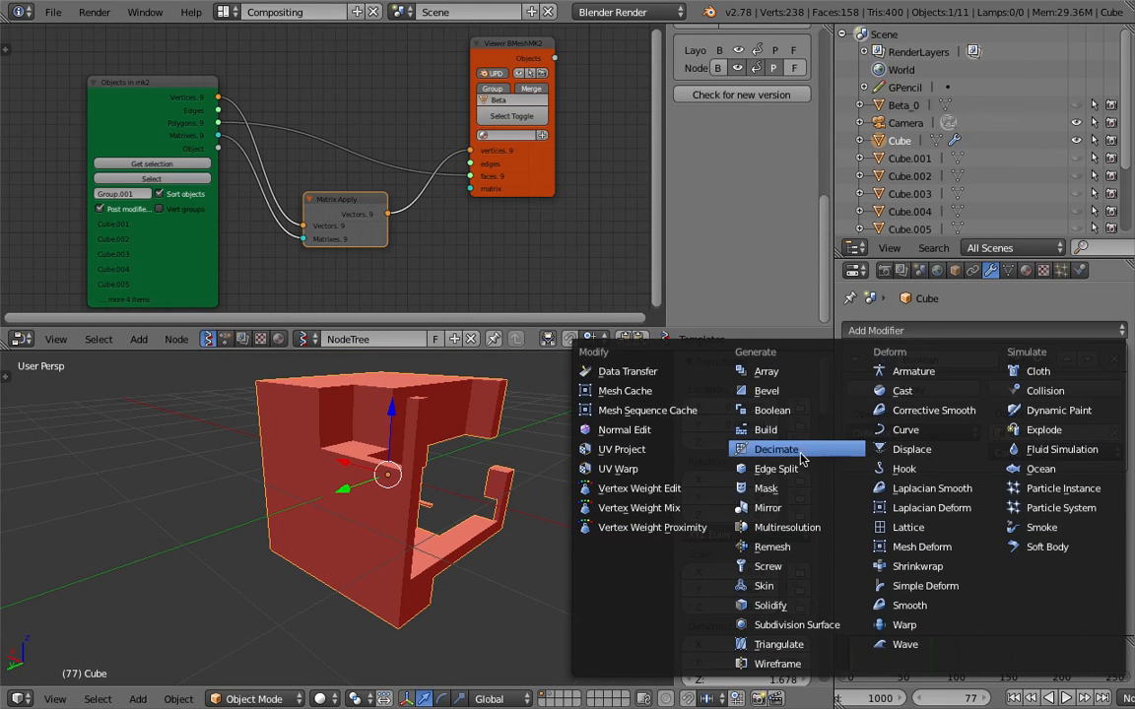
{"action": "left_click", "coordinate": [778, 605]}
{"action": "left_click", "coordinate": [1053, 494]}
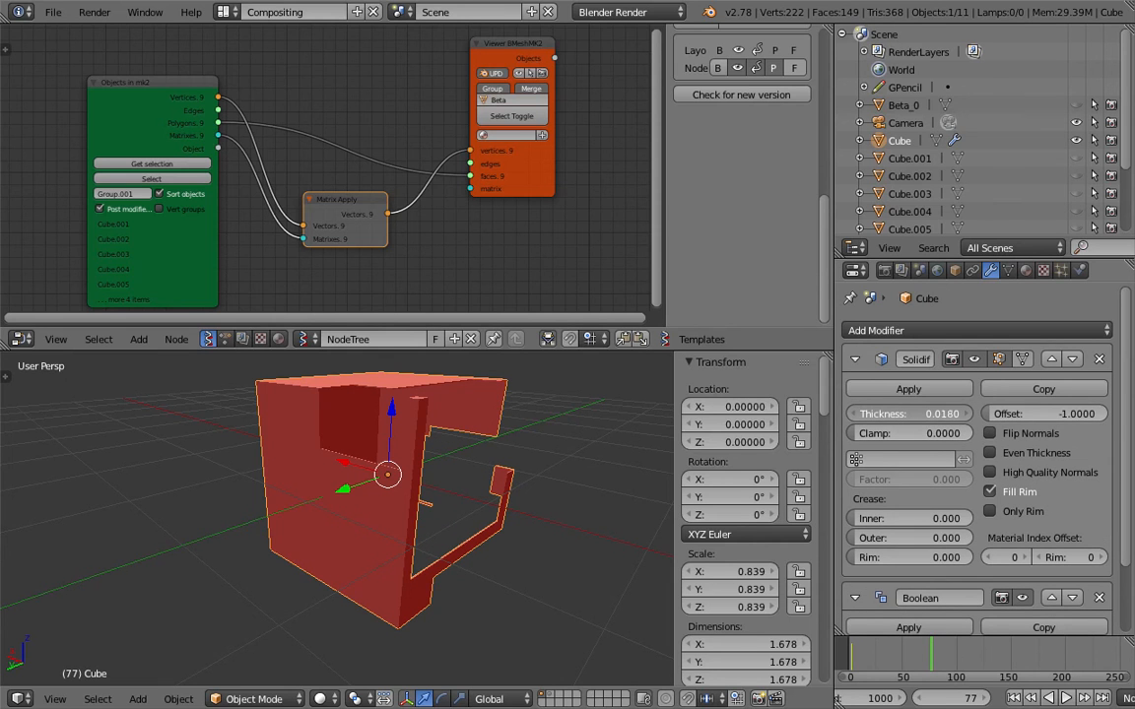
{"action": "left_click_drag", "start_coordinate": [959, 421], "coordinate": [954, 420]}
{"action": "middle_click_drag", "start_coordinate": [599, 501], "coordinate": [428, 475]}
{"action": "key", "text": "ctrl+s"}
{"action": "left_click", "coordinate": [423, 476]}
Display the hollow Cube with matcap shading in the 3D View Full layout and save the file.
{"action": "left_click", "coordinate": [227, 14]}
{"action": "left_click", "coordinate": [268, 42]}
{"action": "middle_click_drag", "start_coordinate": [588, 380], "coordinate": [567, 378]}
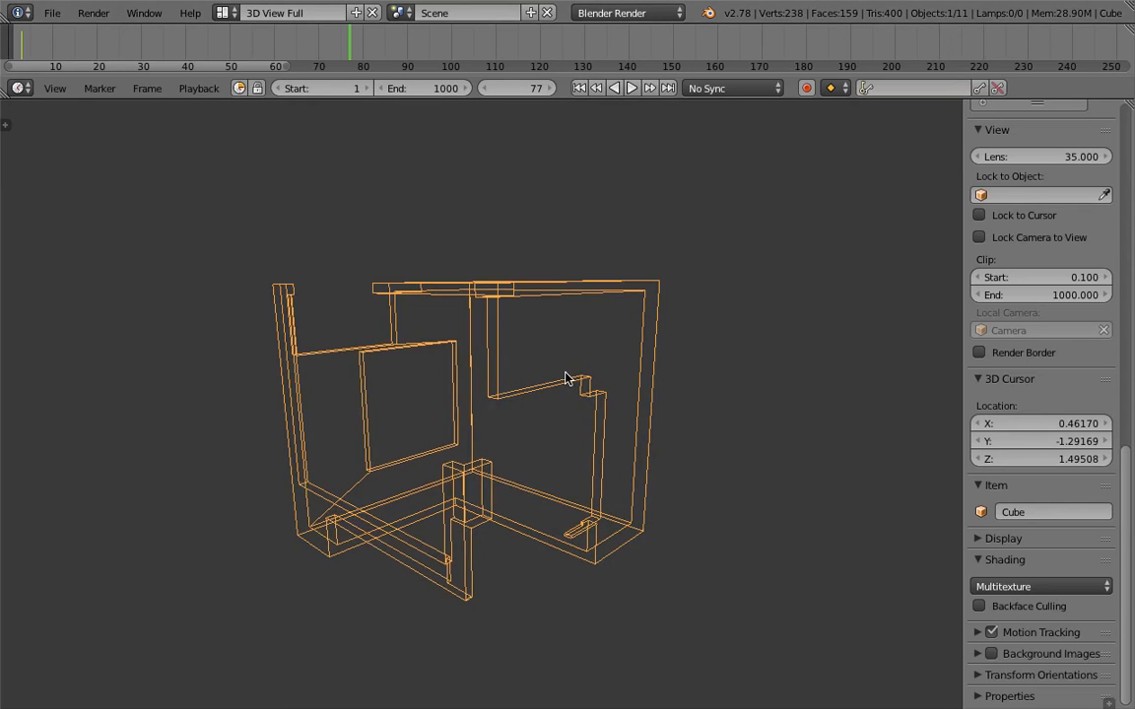
{"action": "key", "text": "z"}
{"action": "mouse_move", "coordinate": [641, 398]}
{"action": "middle_mouse_down"}
{"action": "mouse_move", "coordinate": [658, 411]}
{"action": "mouse_move", "coordinate": [760, 399]}
{"action": "middle_mouse_up"}
{"action": "key", "text": "ctrl+s"}
{"action": "left_click", "coordinate": [658, 405]}
Play the animation in short runs up to frame 173 and examine the cuts in the hollow Cube.
{"action": "key", "text": "alt+a"}
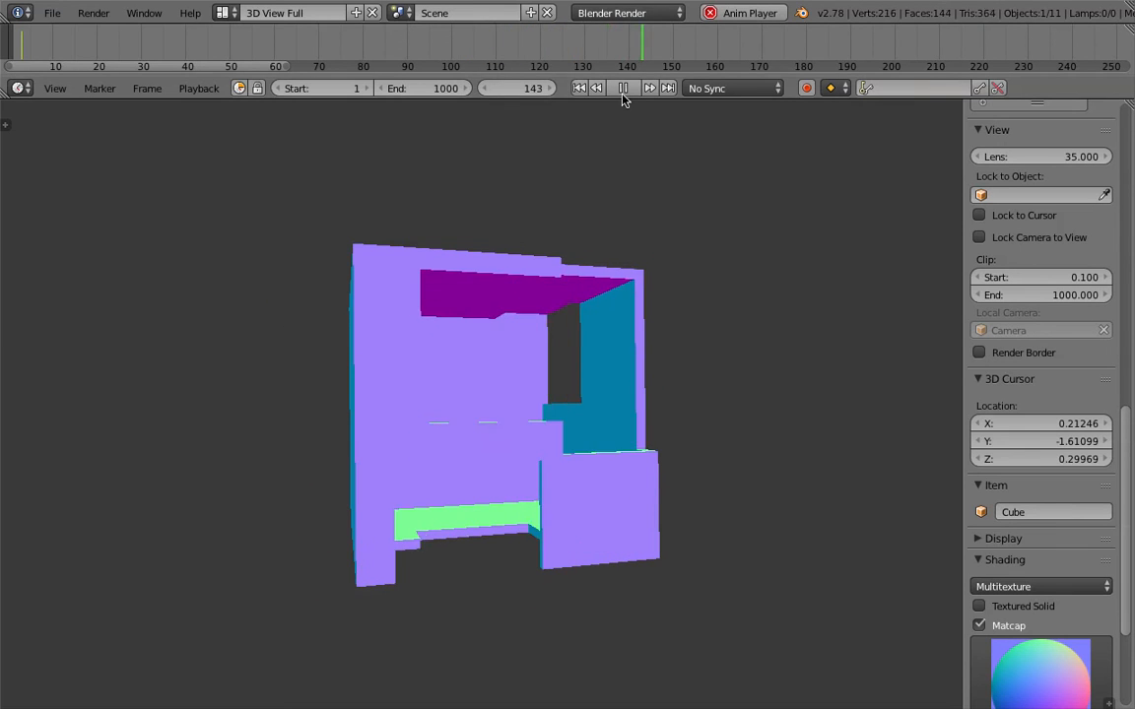
{"action": "left_click", "coordinate": [624, 88]}
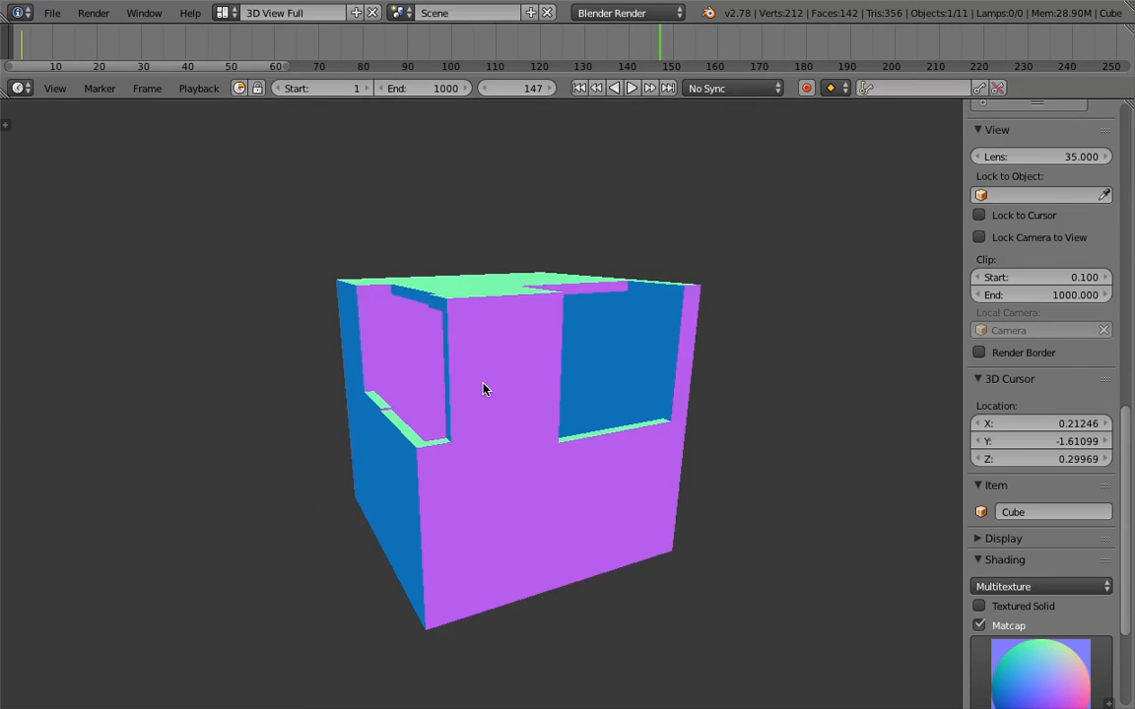
{"action": "key", "text": "alt+a"}
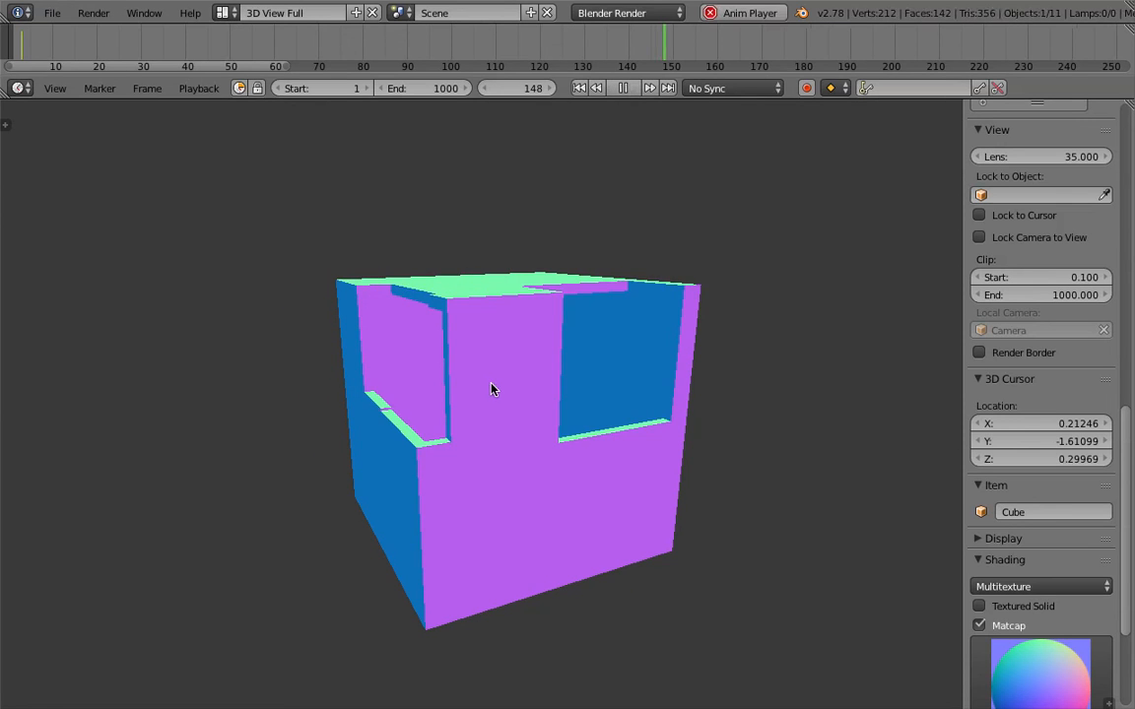
{"action": "left_click", "coordinate": [624, 89]}
{"action": "scroll", "coordinate": [577, 353], "scroll_direction": "down", "scroll_amount": 1}
{"action": "middle_click_drag", "start_coordinate": [552, 326], "coordinate": [553, 380]}
{"action": "scroll", "coordinate": [553, 379], "scroll_direction": "down", "scroll_amount": 1}
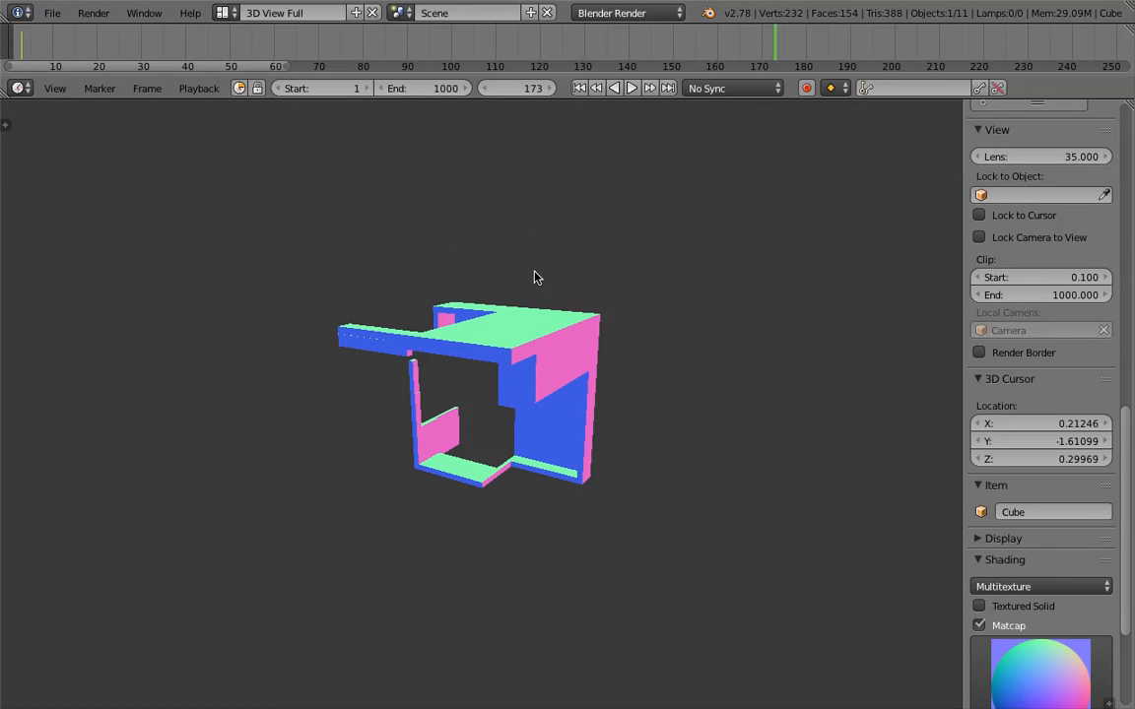
Return to the Compositing layout, duplicate the Cube in place and apply the copy's Solidify and Boolean modifiers.
{"action": "left_click", "coordinate": [225, 12]}
{"action": "left_click", "coordinate": [253, 74]}
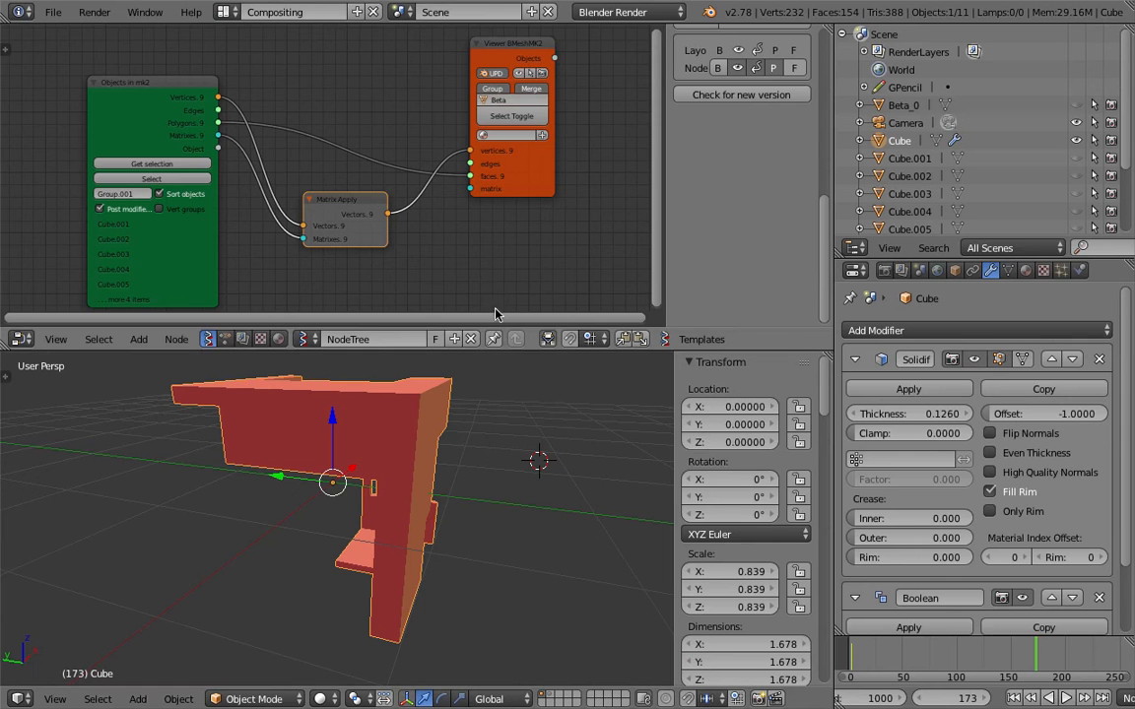
{"action": "scroll", "coordinate": [428, 420], "scroll_direction": "down", "scroll_amount": 3}
{"action": "middle_click_drag", "start_coordinate": [429, 420], "coordinate": [489, 446]}
{"action": "key", "text": "shift+d"}
{"action": "right_click", "coordinate": [541, 460]}
{"action": "left_click", "coordinate": [884, 389]}
{"action": "left_click", "coordinate": [884, 389]}
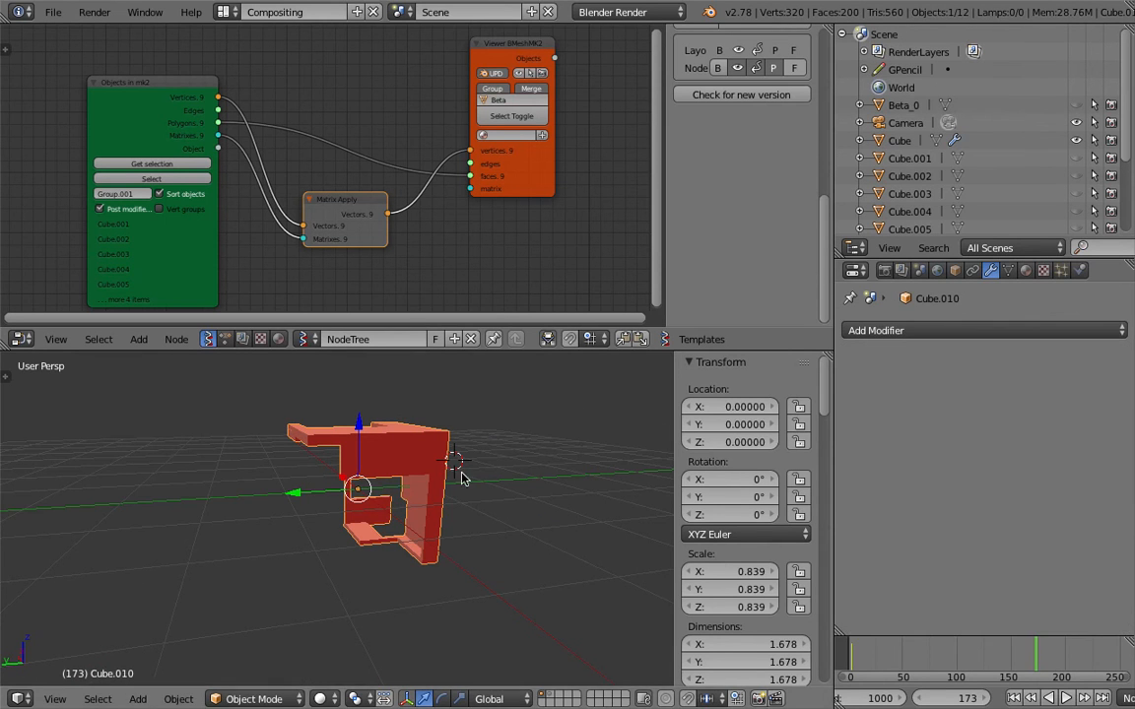
Move the duplicate beside the Cube to about X -1.02, Y -2.12, Z 0.20, and advance the animation to frame 178.
{"action": "key", "text": "g"}
{"action": "left_click", "coordinate": [620, 474]}
{"action": "middle_click_drag", "start_coordinate": [595, 483], "coordinate": [461, 477]}
{"action": "scroll", "coordinate": [402, 440], "scroll_direction": "up", "scroll_amount": 3}
{"action": "scroll", "coordinate": [359, 457], "scroll_direction": "down", "scroll_amount": 1}
{"action": "left_click", "coordinate": [1066, 698]}
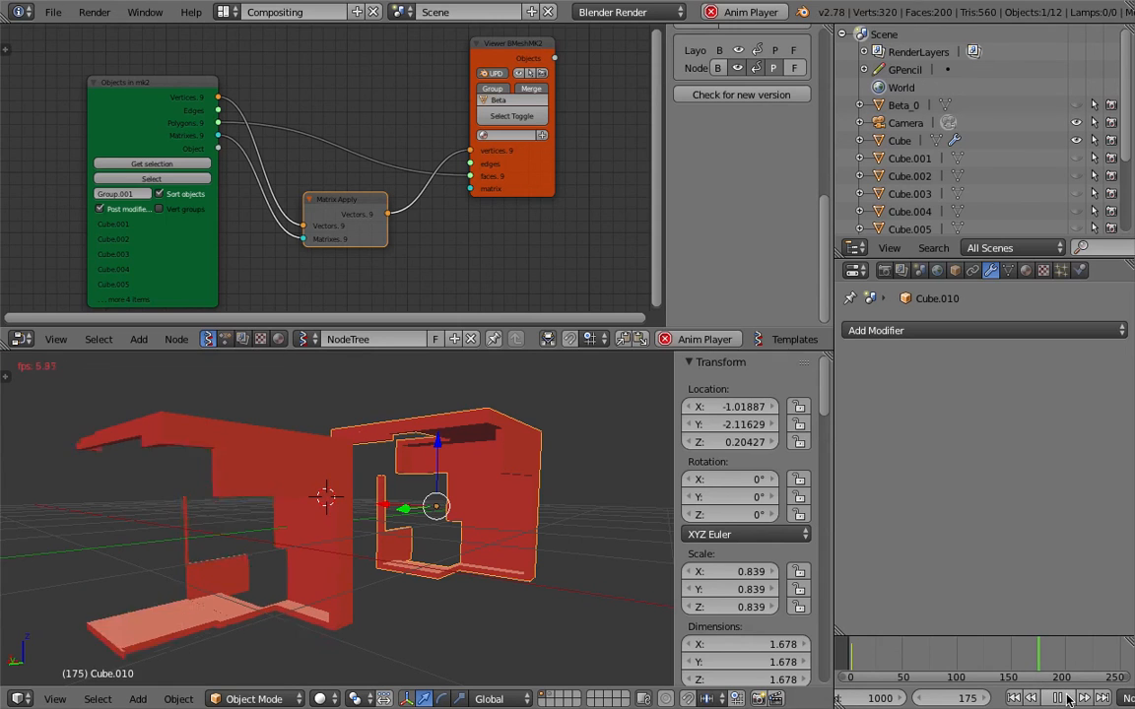
{"action": "left_click", "coordinate": [1067, 699]}
Select the original Cube, inspect its cut walls up close, and play the animation on to frame 183.
{"action": "middle_click_drag", "start_coordinate": [266, 524], "coordinate": [358, 512]}
{"action": "middle_click_drag", "start_coordinate": [441, 589], "coordinate": [471, 613]}
{"action": "right_click", "coordinate": [417, 547]}
{"action": "middle_click_drag", "start_coordinate": [470, 612], "coordinate": [238, 598], "text": "shift"}
{"action": "scroll", "coordinate": [361, 579], "scroll_direction": "up", "scroll_amount": 5}
{"action": "scroll", "coordinate": [221, 541], "scroll_direction": "down", "scroll_amount": 3}
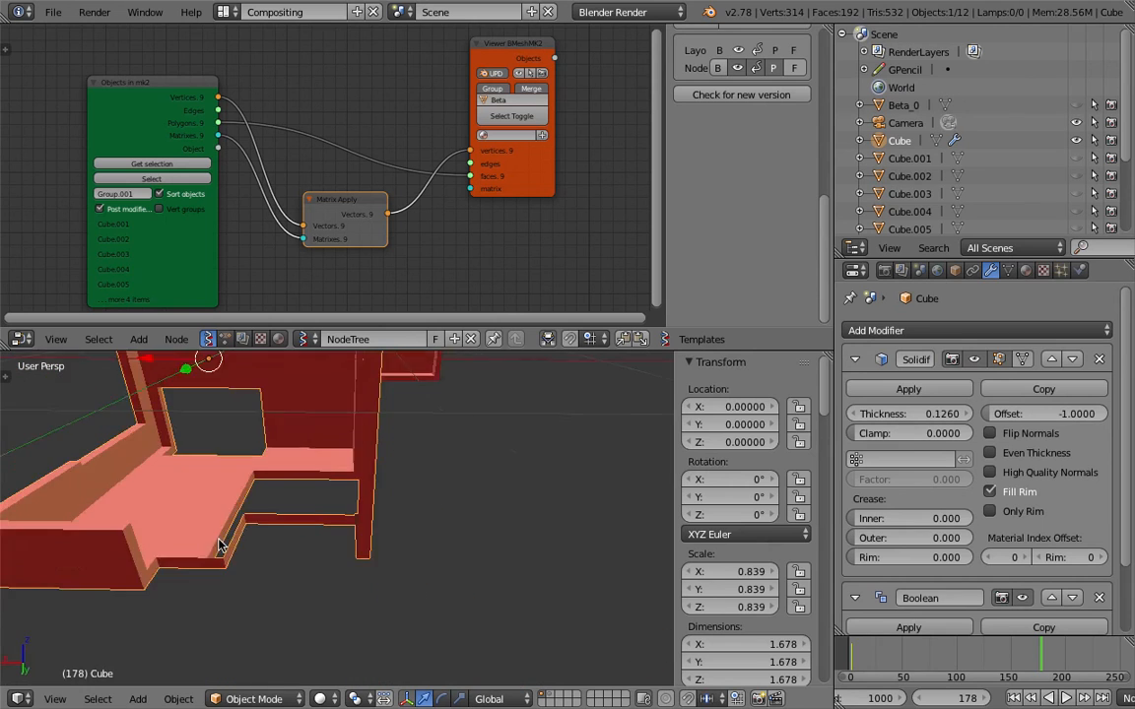
{"action": "middle_click_drag", "start_coordinate": [221, 541], "coordinate": [355, 540]}
{"action": "scroll", "coordinate": [354, 526], "scroll_direction": "down", "scroll_amount": 3}
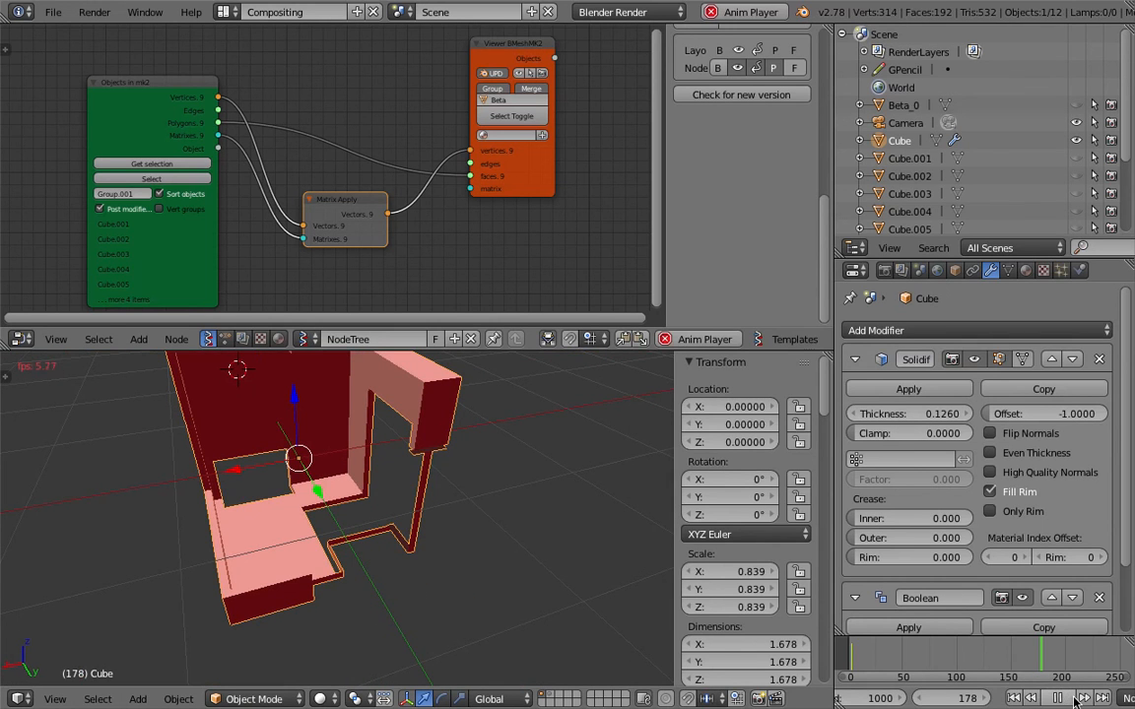
{"action": "left_click", "coordinate": [1072, 699]}
Duplicate the Cube in place at frame 183 and apply the copy's Solidify and Boolean modifiers.
{"action": "middle_click_drag", "start_coordinate": [476, 542], "coordinate": [434, 525]}
{"action": "key", "text": "shift+d"}
{"action": "right_click", "coordinate": [429, 519]}
{"action": "left_click", "coordinate": [926, 390]}
{"action": "left_click", "coordinate": [926, 390]}
Move the second duplicate along the X axis, clear of the original Cube.
{"action": "middle_click_drag", "start_coordinate": [473, 451], "coordinate": [437, 455]}
{"action": "key", "text": "g"}
{"action": "key", "text": "x"}
{"action": "left_click", "coordinate": [572, 436]}
Line up the first duplicate in the row, moving it to about Y 0.006 and X -4.62.
{"action": "middle_click_drag", "start_coordinate": [567, 435], "coordinate": [488, 428], "text": "shift"}
{"action": "right_click", "coordinate": [317, 414]}
{"action": "middle_click_drag", "start_coordinate": [325, 422], "coordinate": [368, 520]}
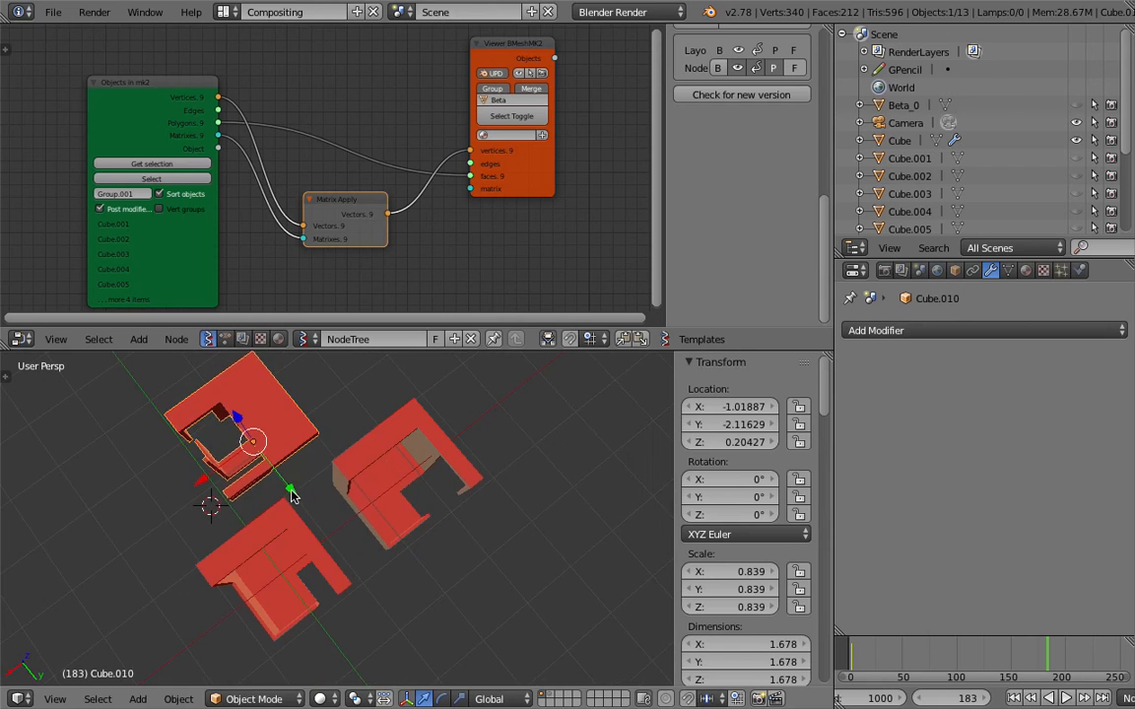
{"action": "key", "text": "g"}
{"action": "key", "text": "y"}
{"action": "left_click", "coordinate": [375, 572]}
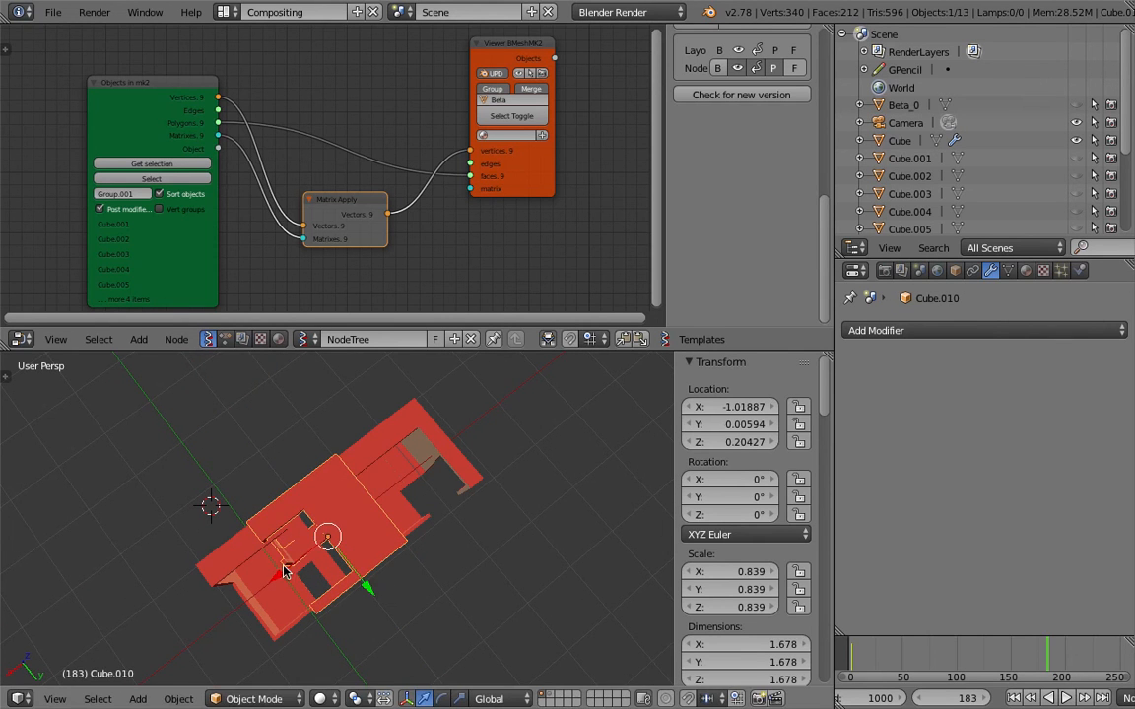
{"action": "key", "text": "g"}
{"action": "key", "text": "x"}
{"action": "left_click", "coordinate": [503, 351]}
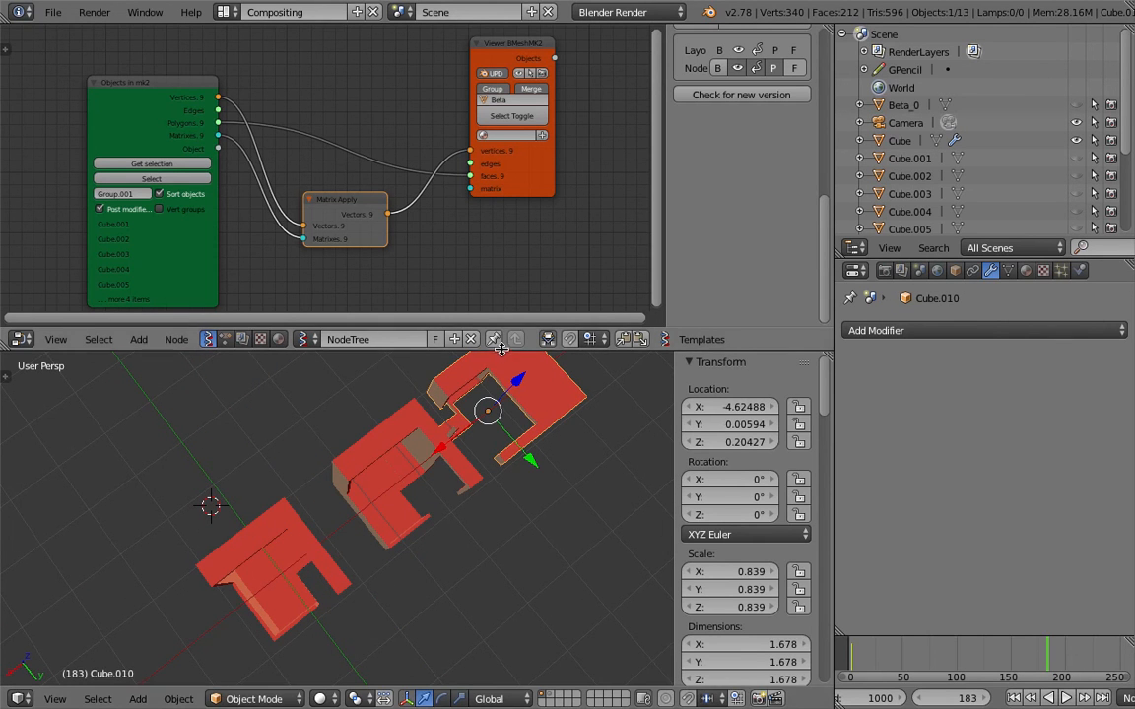
Enlarge the 3D View to show the whole row of cut cubes.
{"action": "left_click_drag", "start_coordinate": [502, 351], "coordinate": [451, 153]}
{"action": "middle_click_drag", "start_coordinate": [458, 455], "coordinate": [302, 305]}
{"action": "key", "text": "a"}
Nudge the first duplicate to about X -4.78, Y -0.005, Z -0.045, and save the file.
{"action": "middle_click_drag", "start_coordinate": [373, 364], "coordinate": [407, 394]}
{"action": "right_click_drag", "start_coordinate": [406, 394], "coordinate": [422, 417]}
{"action": "middle_click_drag", "start_coordinate": [422, 416], "coordinate": [340, 470]}
{"action": "key", "text": "ctrl+s"}
{"action": "left_click", "coordinate": [383, 439]}
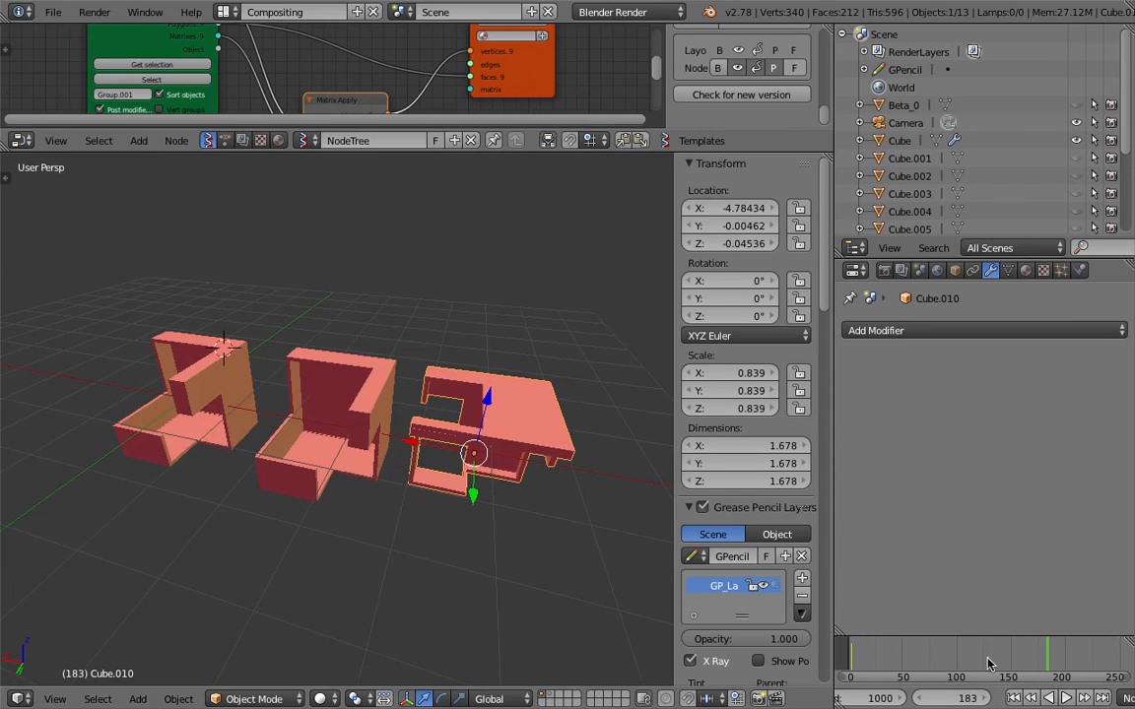
Play the animation to frame 197 and compare the live Cube with its two static duplicates.
{"action": "left_click", "coordinate": [1068, 698]}
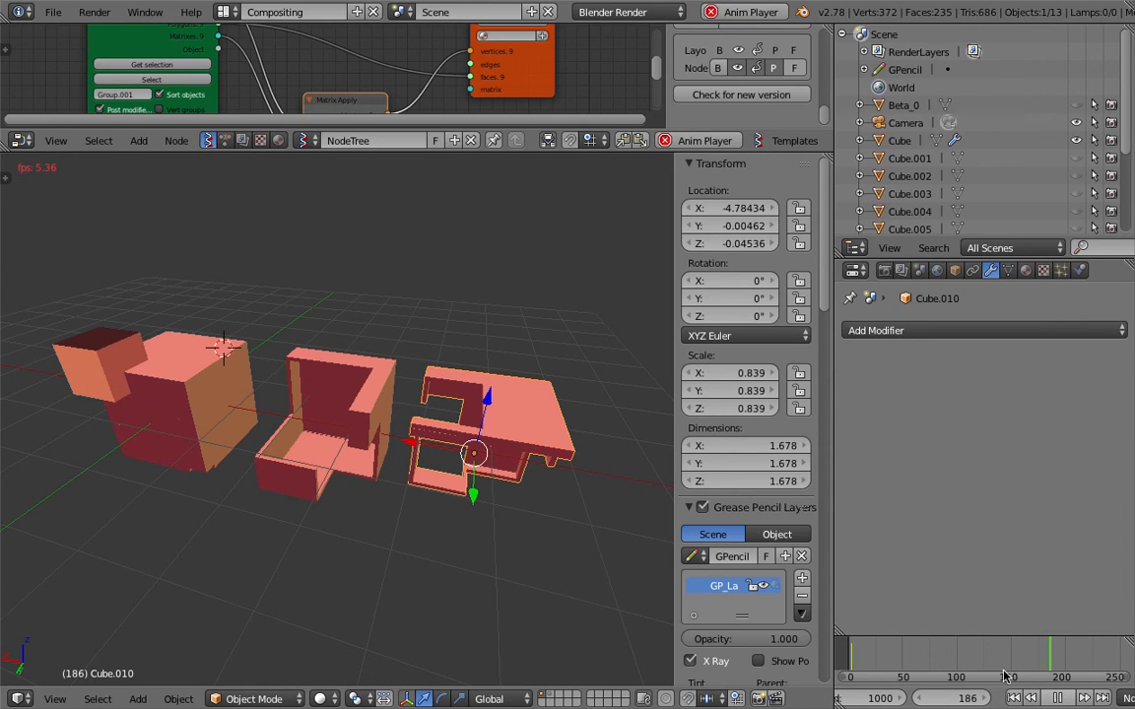
{"action": "middle_click_drag", "start_coordinate": [350, 440], "coordinate": [387, 426]}
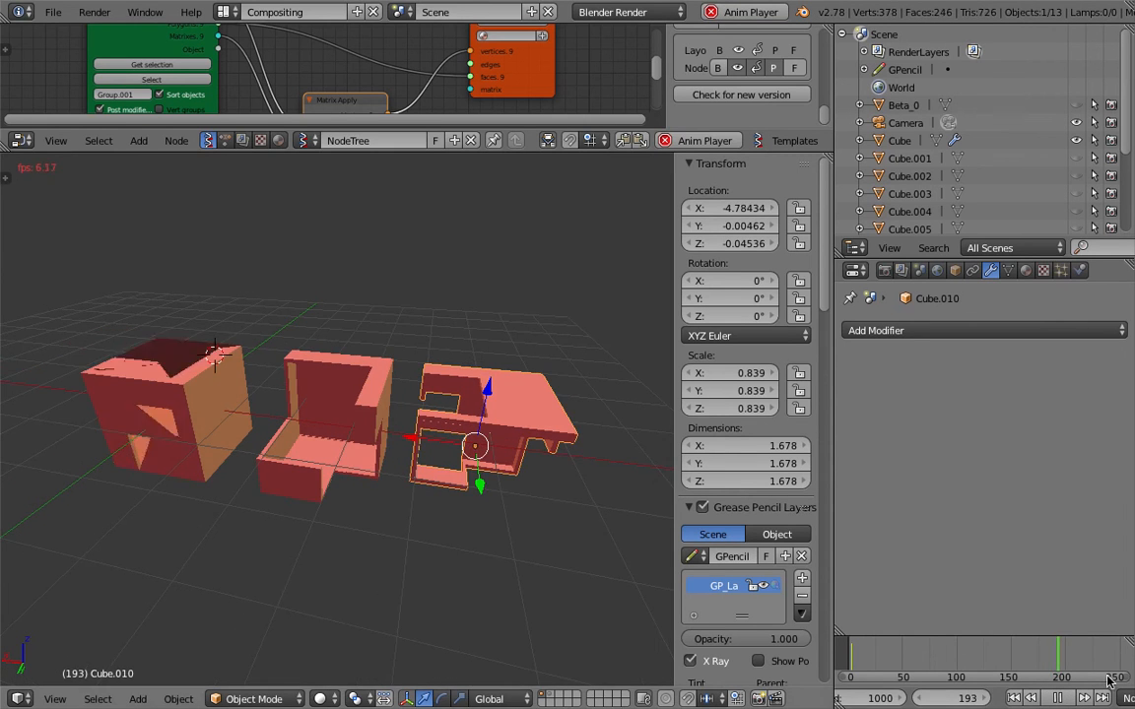
{"action": "middle_click_drag", "start_coordinate": [374, 360], "coordinate": [475, 348]}
Browse the available modifiers for the first duplicate and save the file.
{"action": "left_click", "coordinate": [886, 331]}
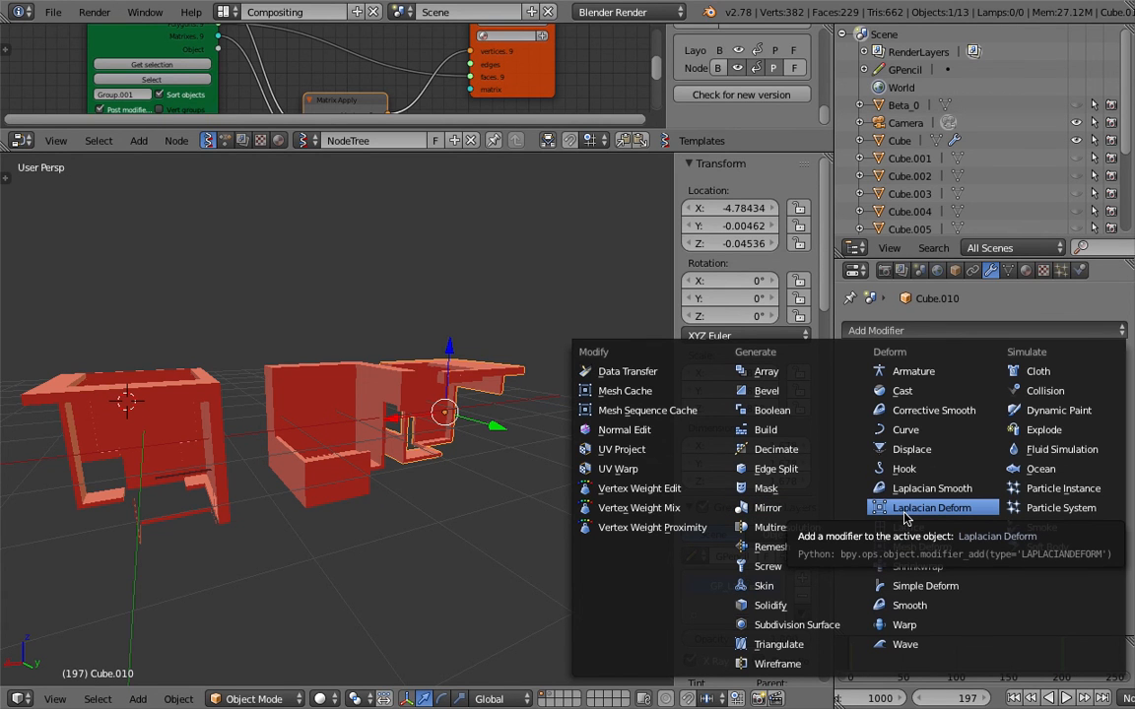
{"action": "middle_click_drag", "start_coordinate": [418, 478], "coordinate": [430, 433]}
{"action": "key", "text": "ctrl+s"}
{"action": "left_click", "coordinate": [431, 433]}
{"action": "left_click", "coordinate": [1006, 333]}
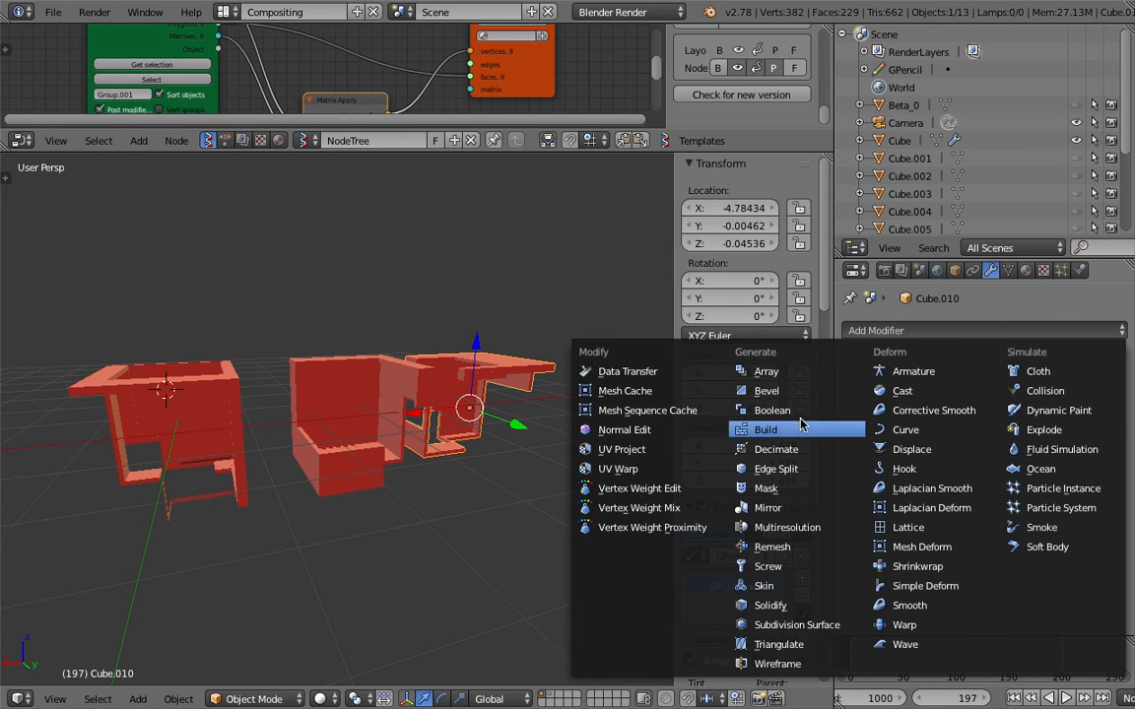
{"action": "middle_click_drag", "start_coordinate": [420, 350], "coordinate": [458, 322]}
{"action": "left_click_drag", "start_coordinate": [673, 344], "coordinate": [710, 344]}
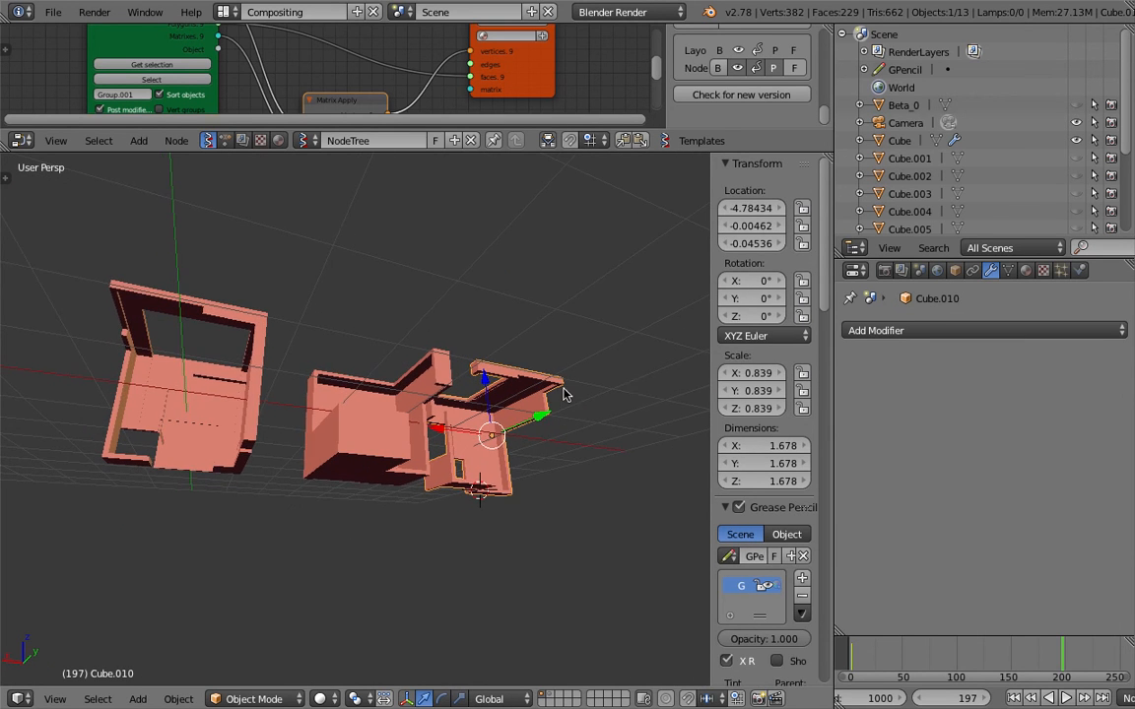
{"action": "middle_click_drag", "start_coordinate": [564, 339], "coordinate": [547, 394]}
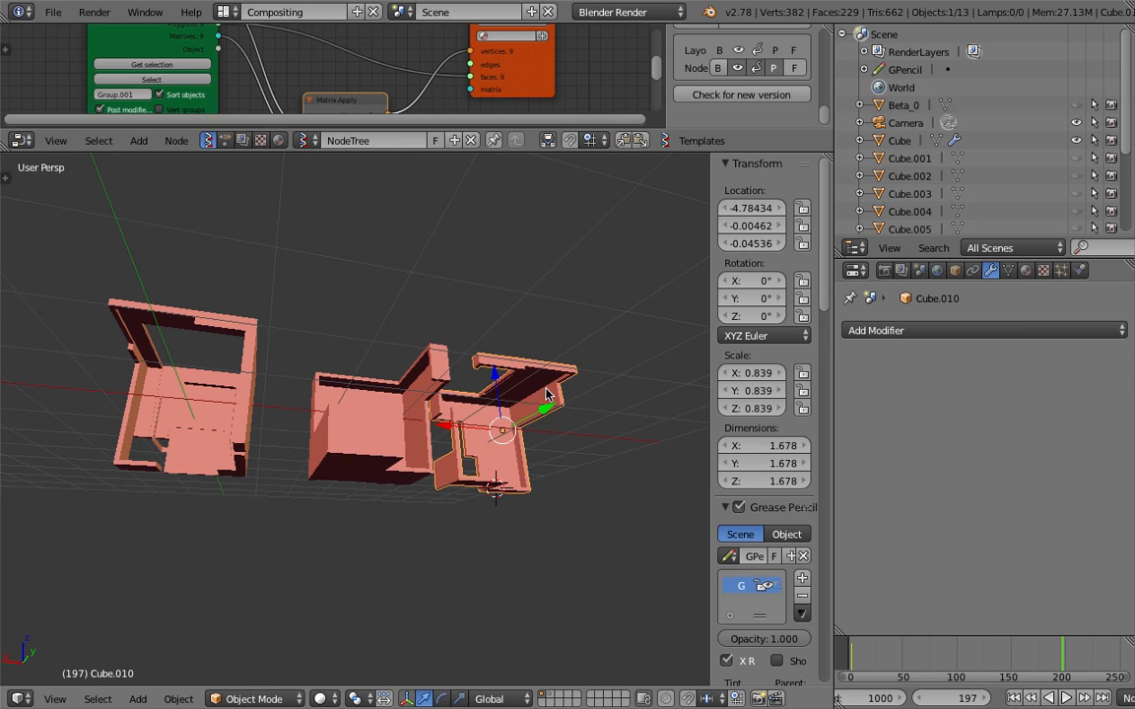
{"action": "middle_click_drag", "start_coordinate": [547, 394], "coordinate": [480, 453]}
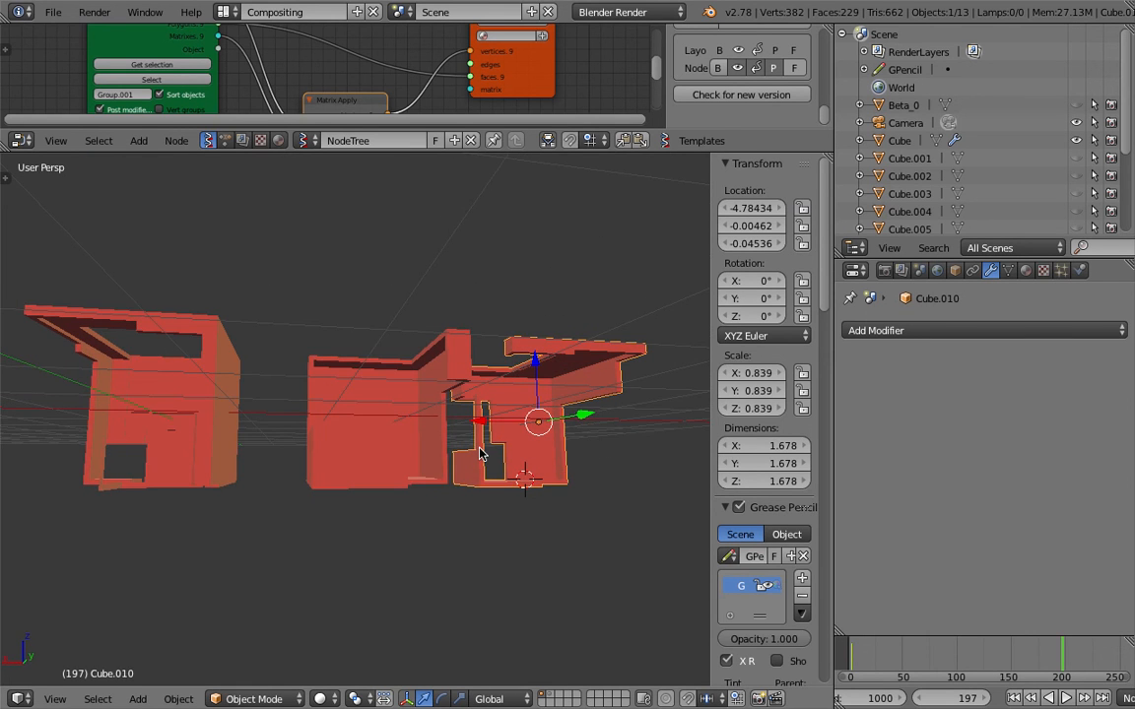